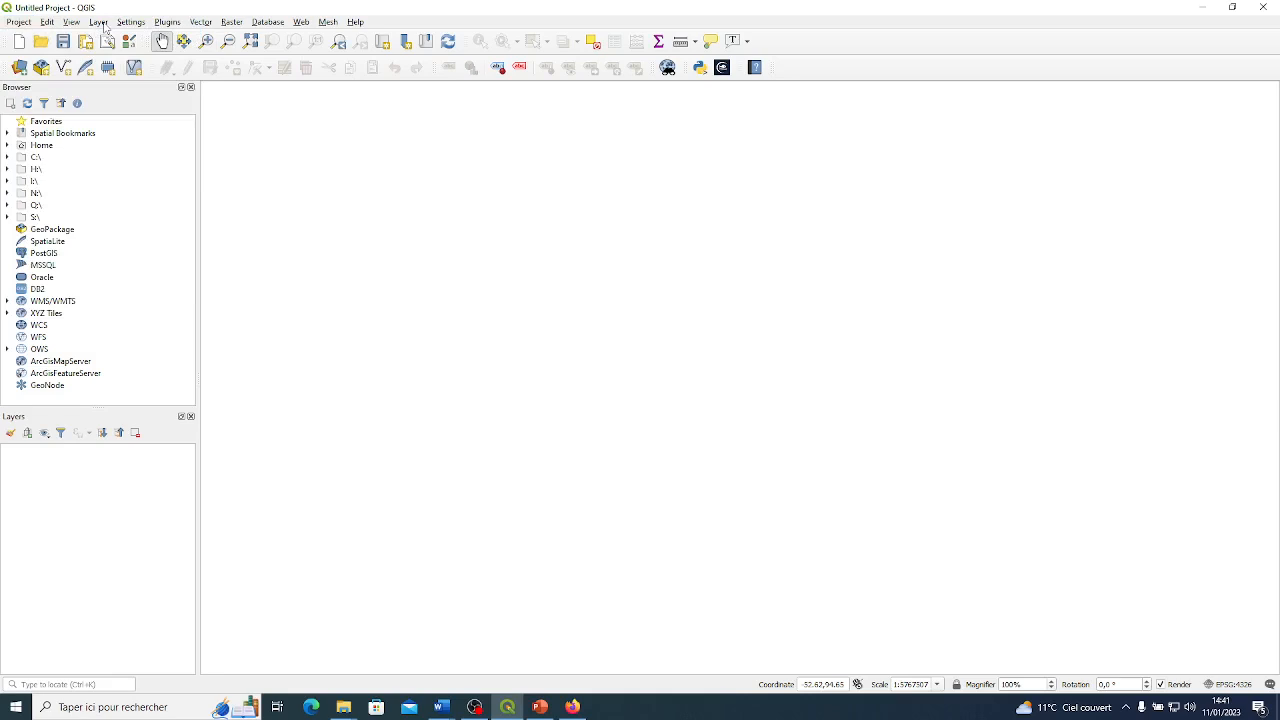
Add the bluemarble layer from the MapServerDemo WMS/WMTS connection to the project.
left_click(100, 22)
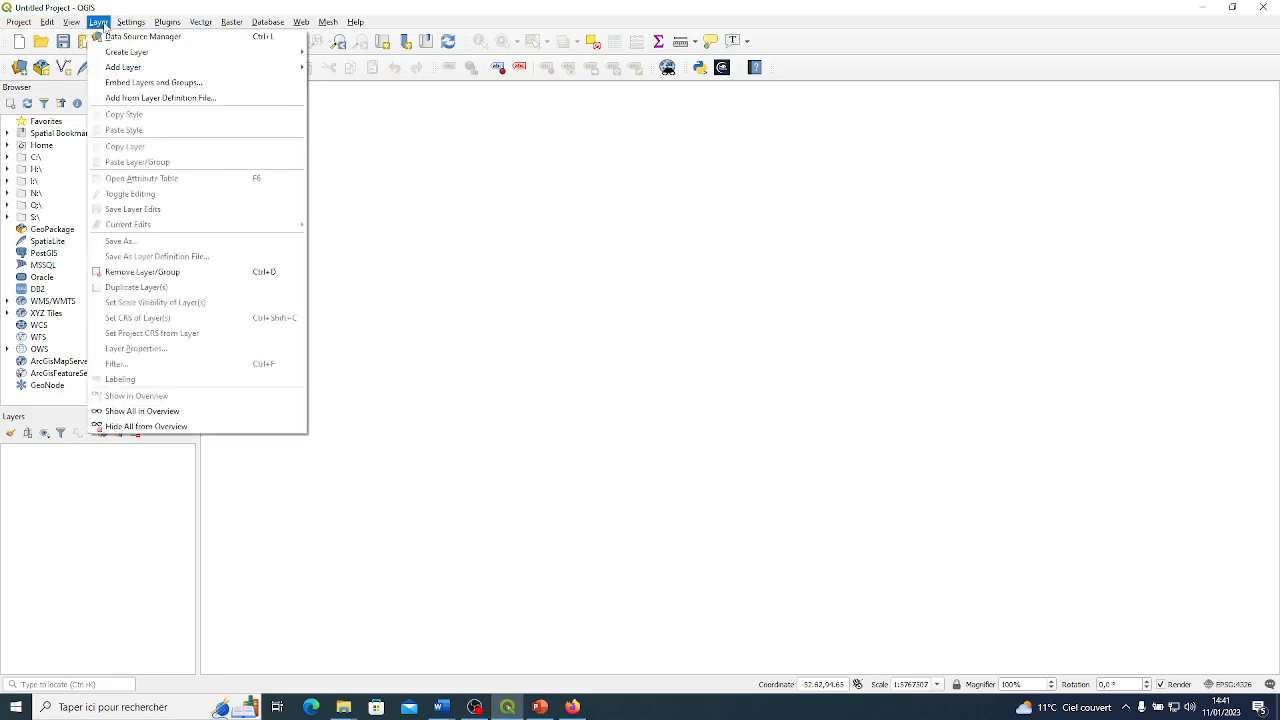
mouse_move(121, 68)
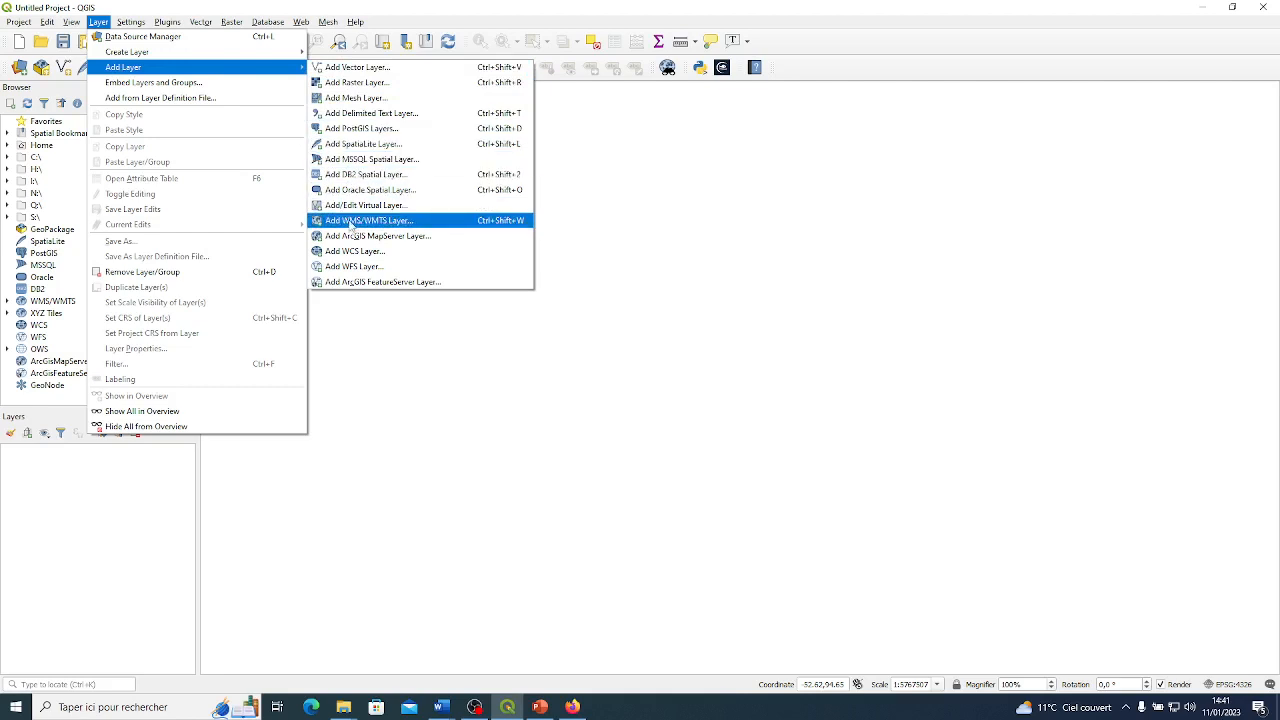
left_click(350, 221)
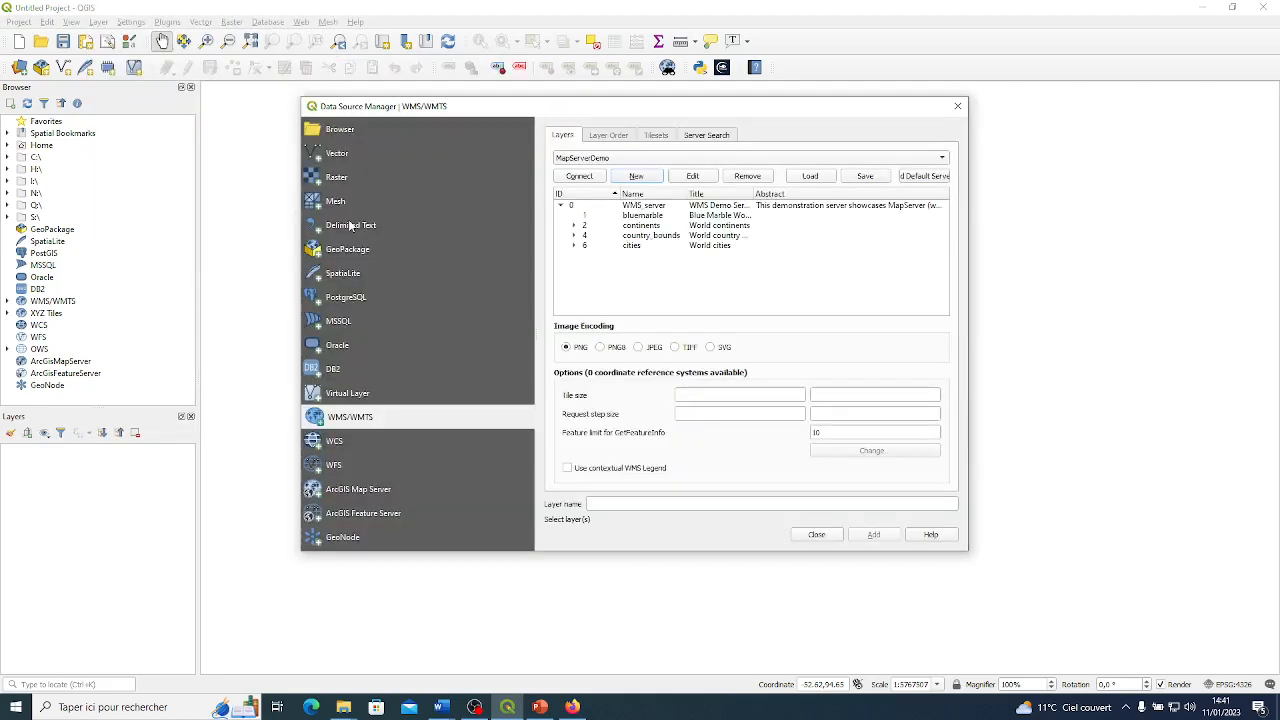
left_click(654, 205)
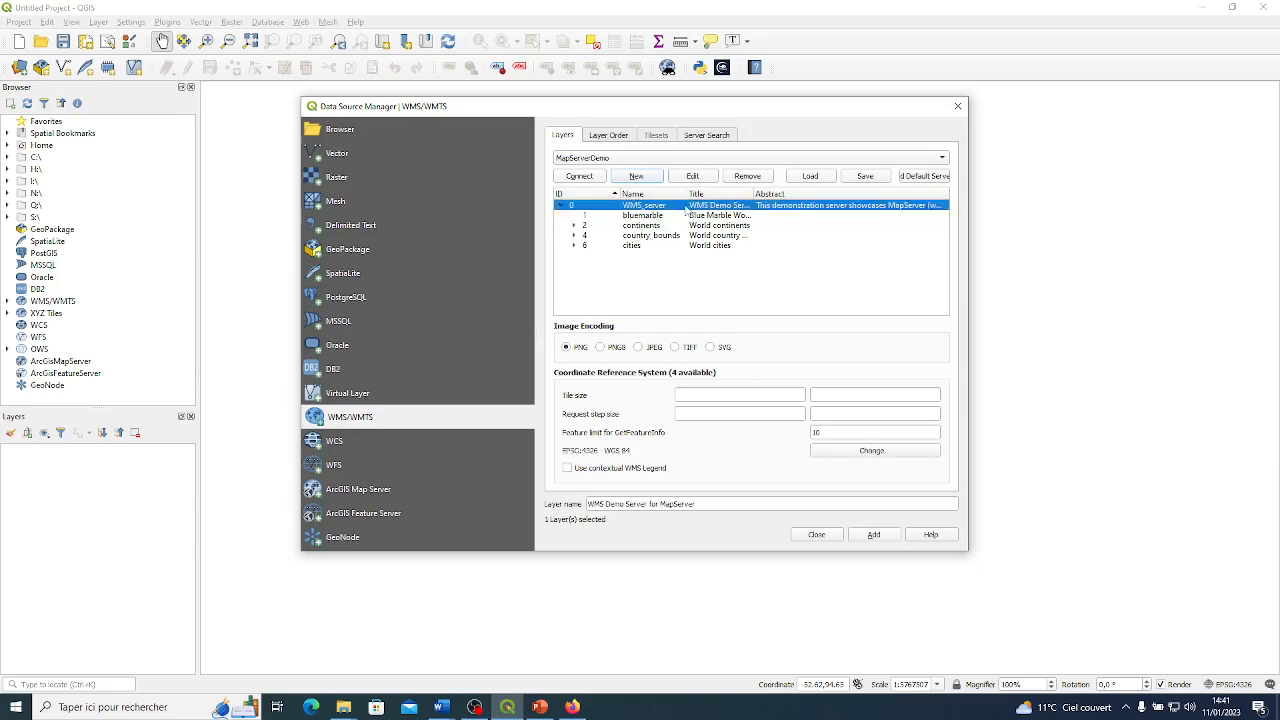
left_click(645, 217)
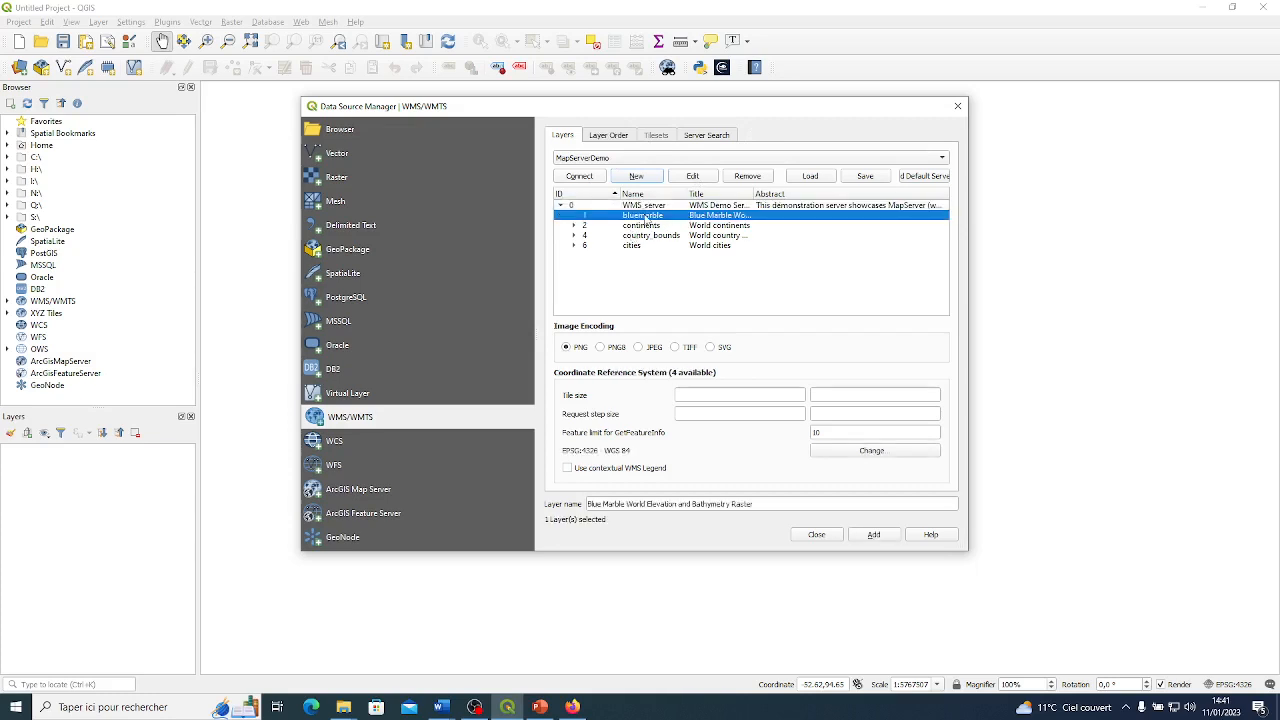
left_click(873, 535)
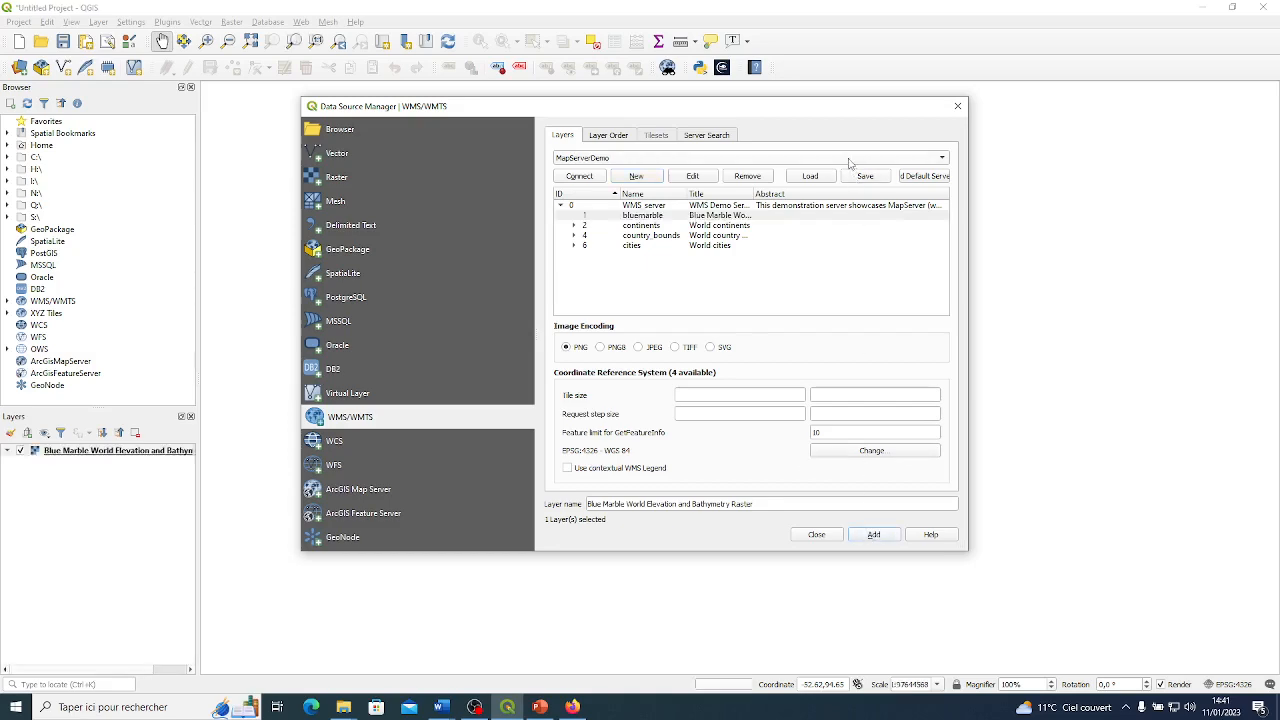
left_click_drag(808, 116, 766, 155)
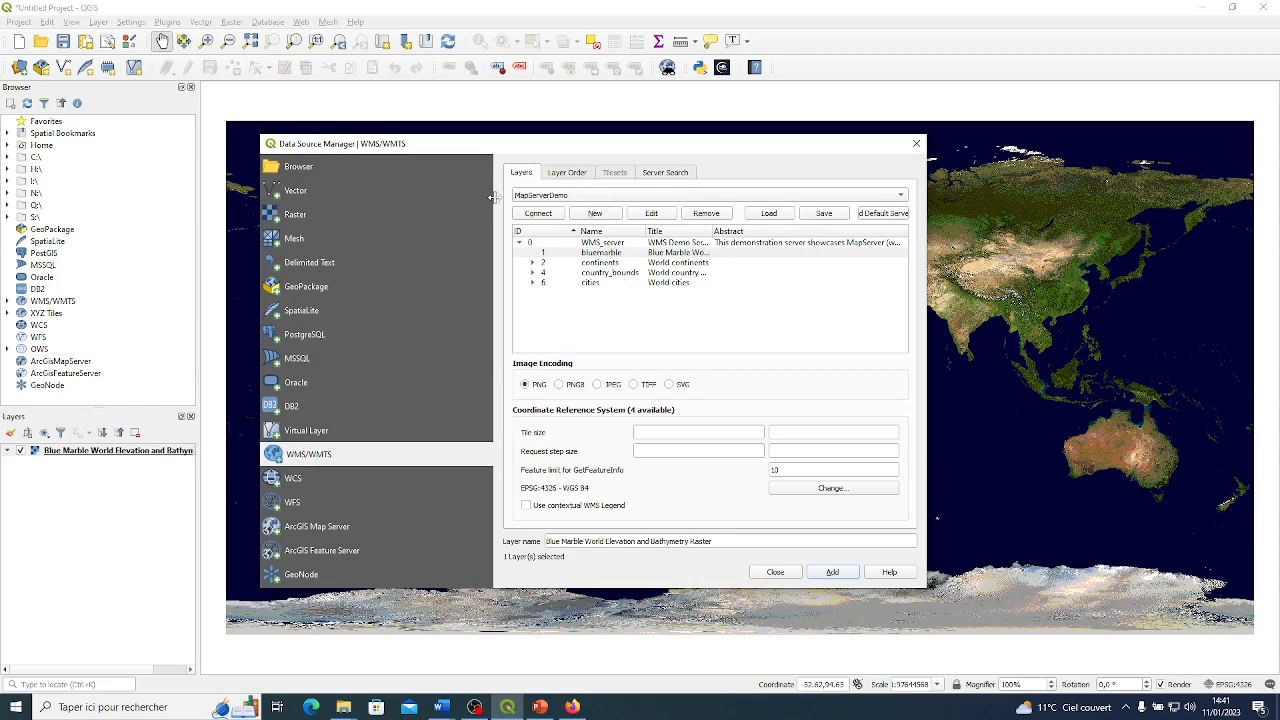
left_click(604, 216)
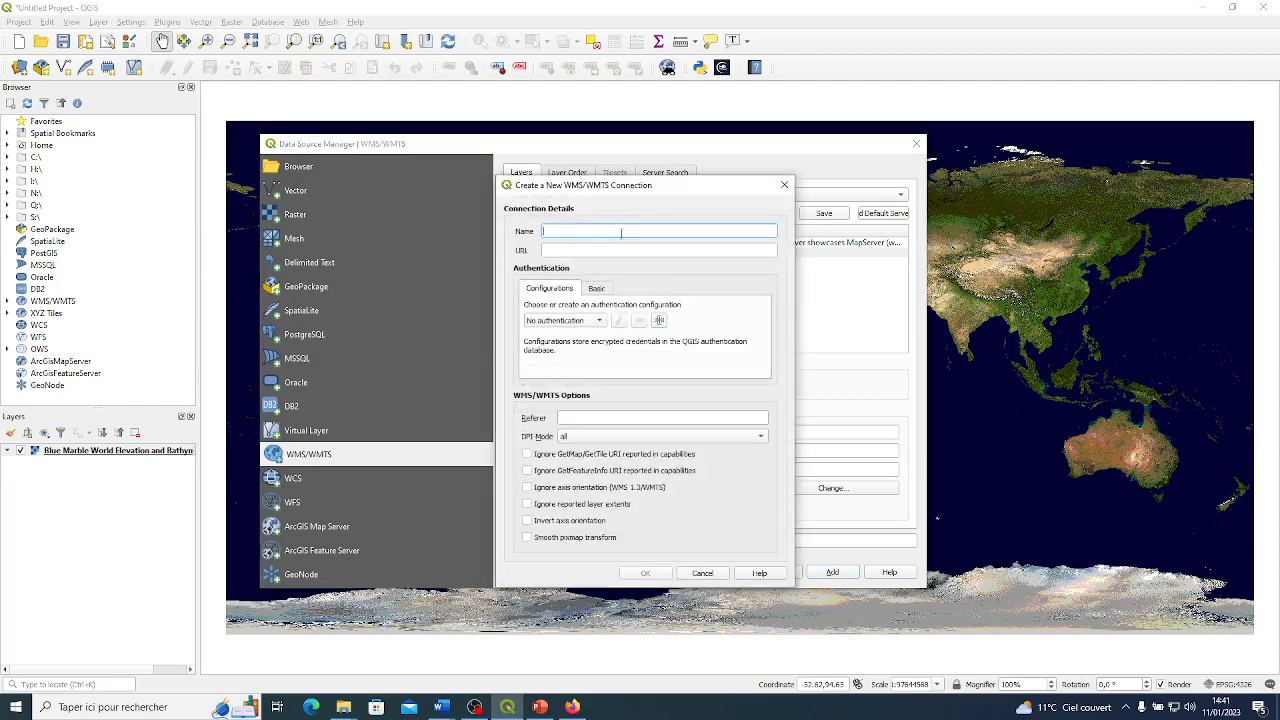
left_click_drag(620, 188, 805, 173)
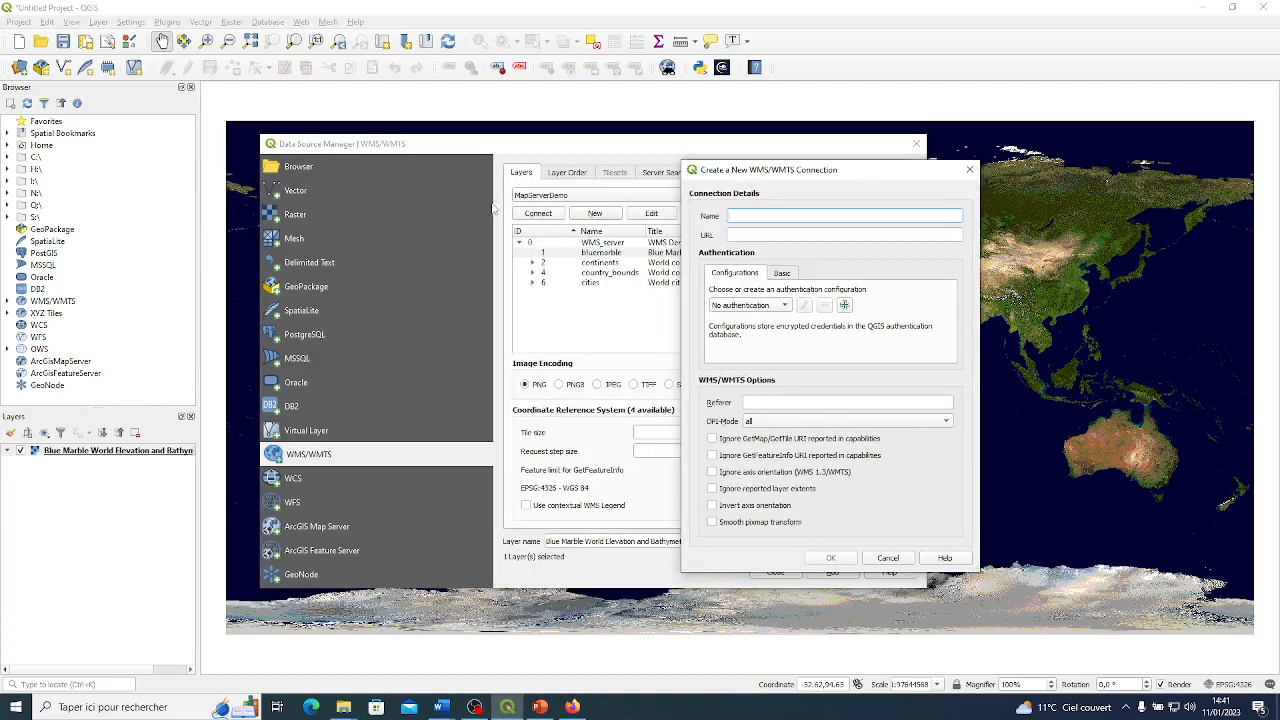
left_click(822, 236)
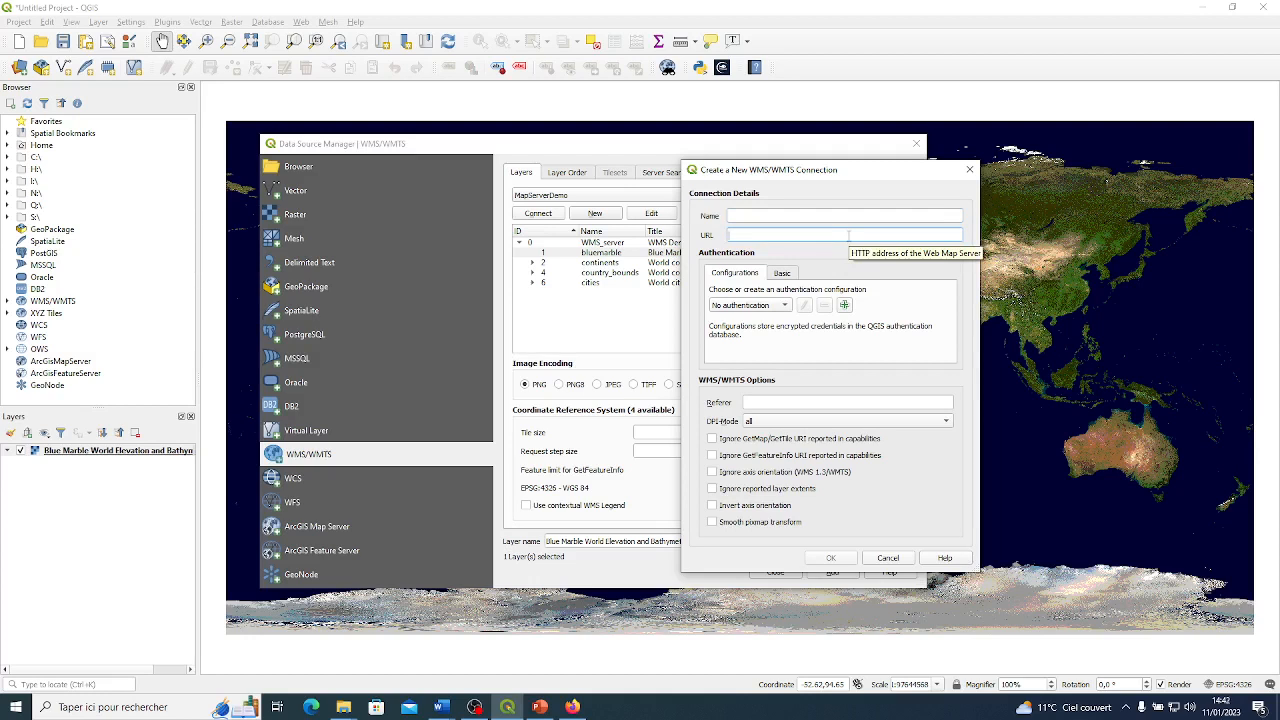
left_click(848, 235)
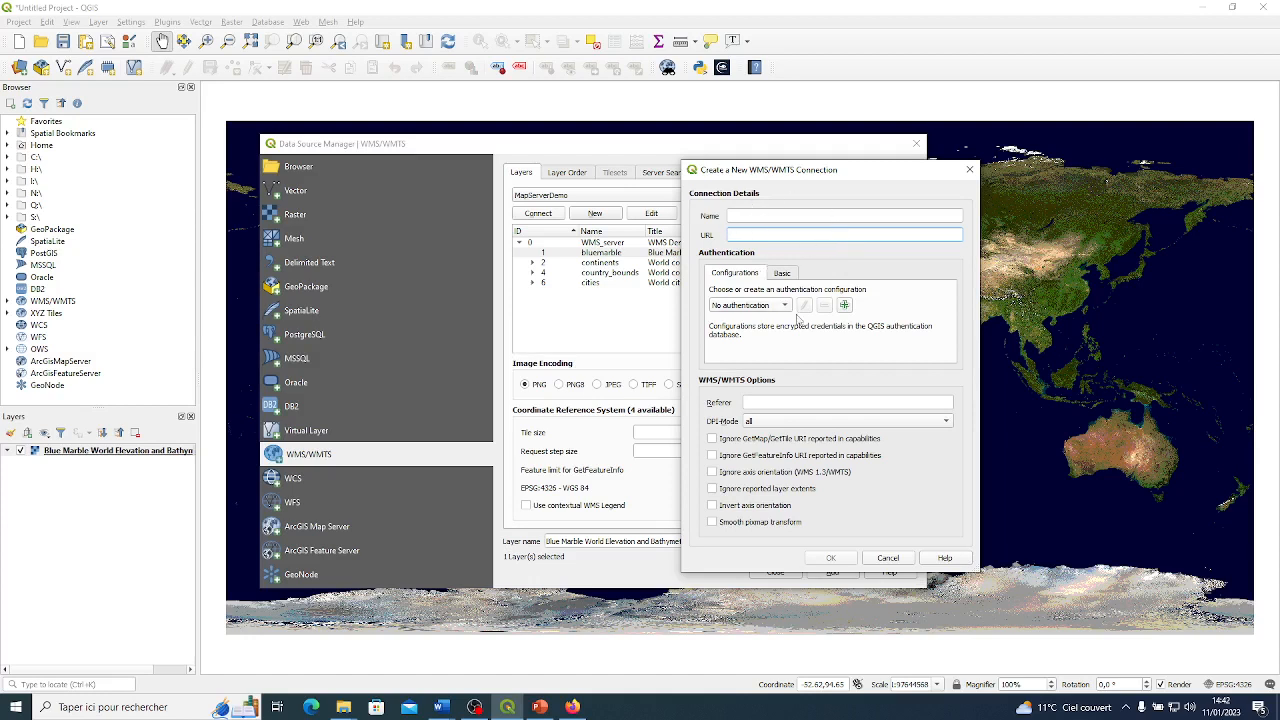
left_click(969, 170)
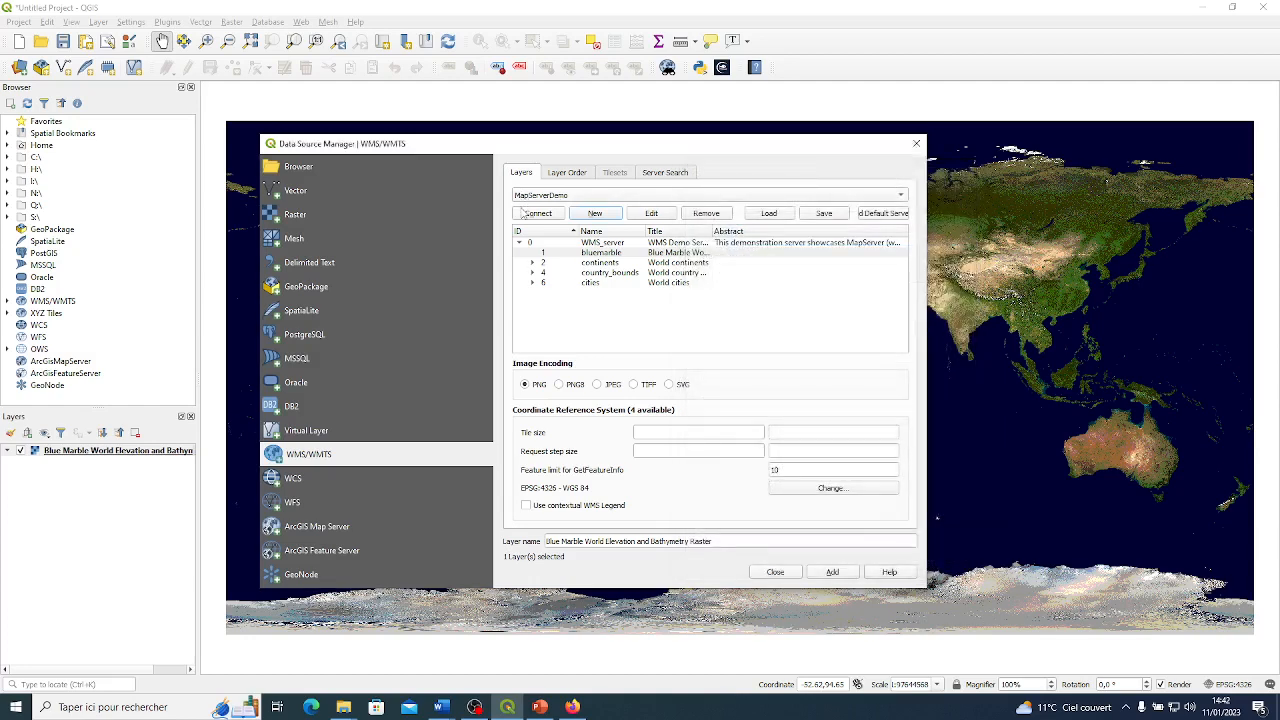
Reconnect to MapServerDemo, close the data source manager and frame the map on Western Europe.
left_click(535, 213)
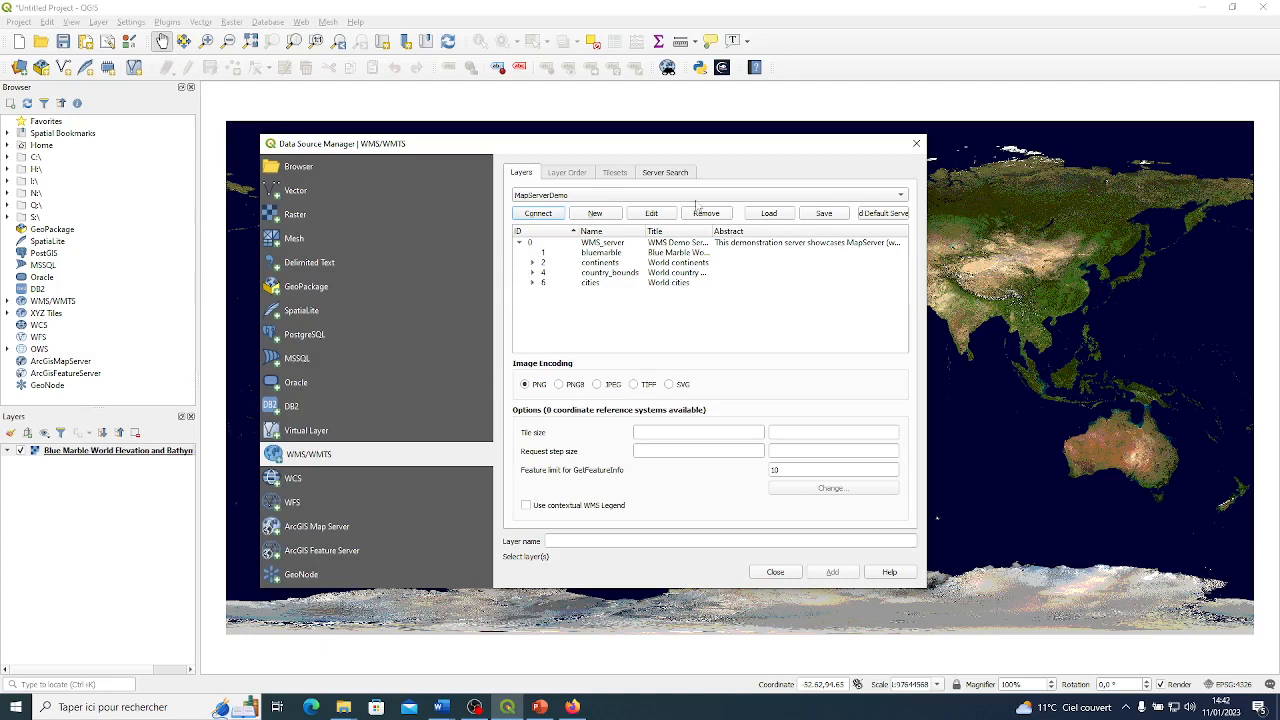
left_click(775, 573)
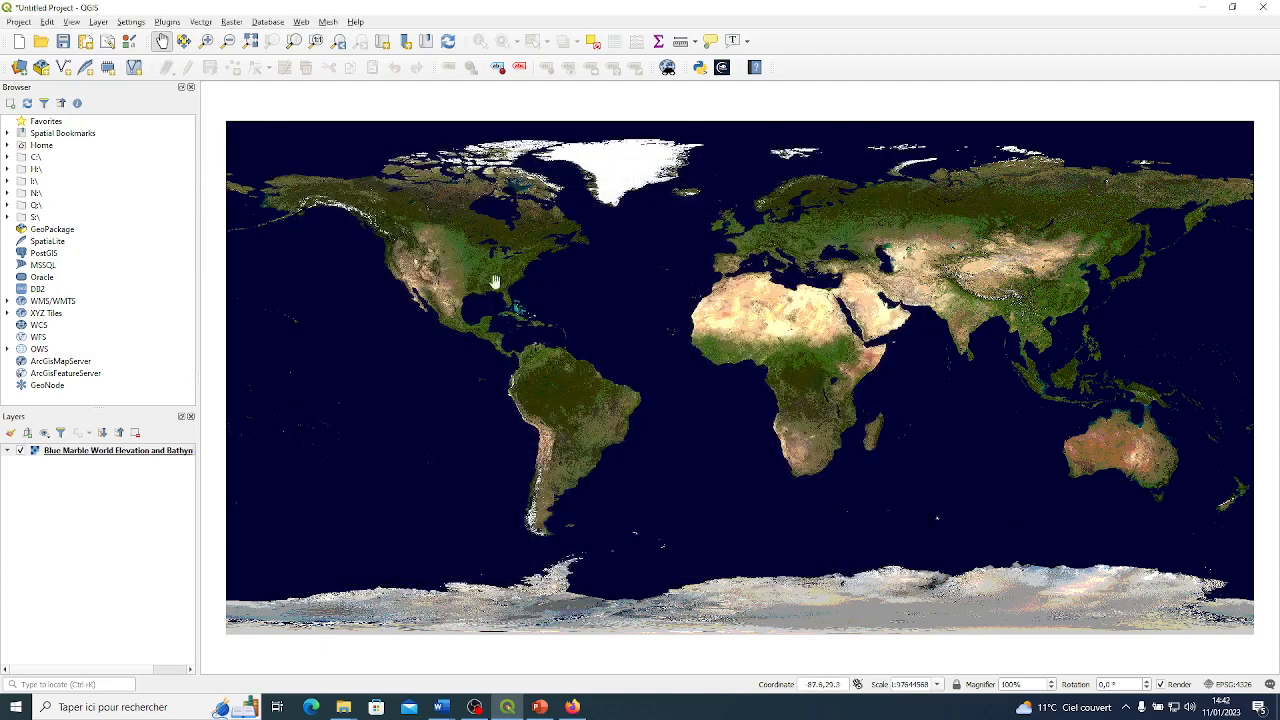
left_click_drag(798, 307, 716, 252)
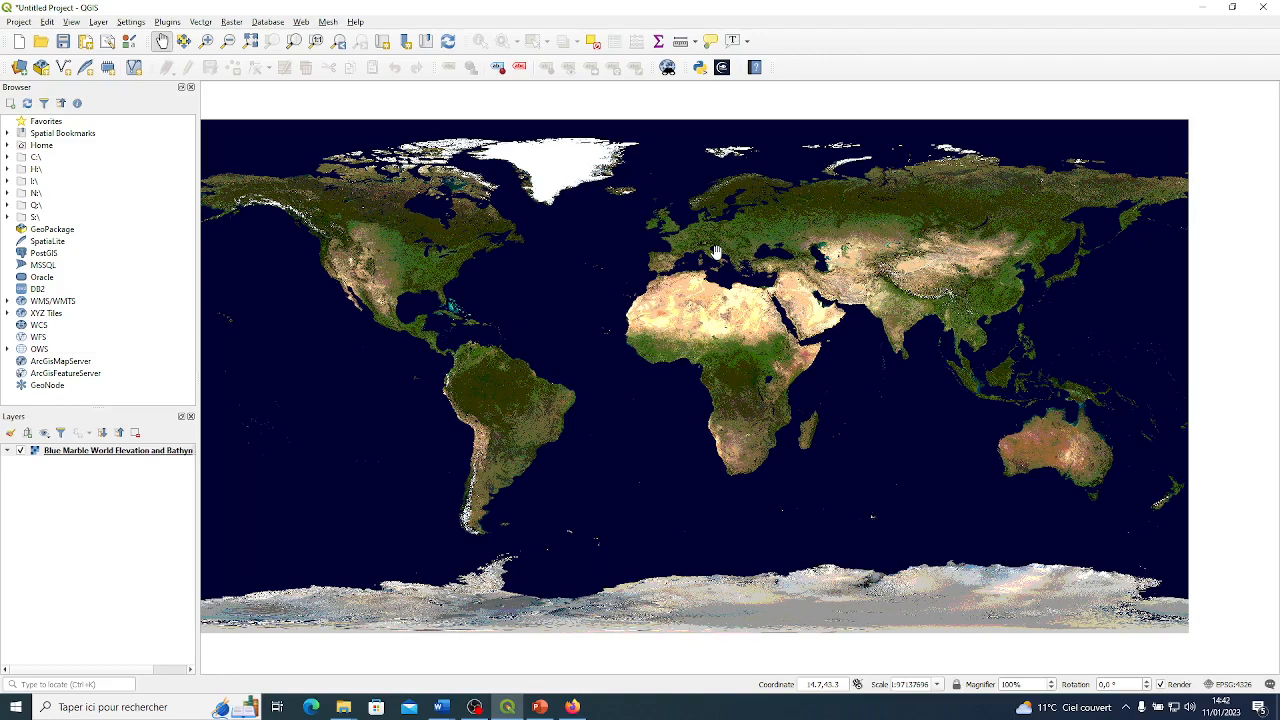
scroll(716, 252, "up", 1)
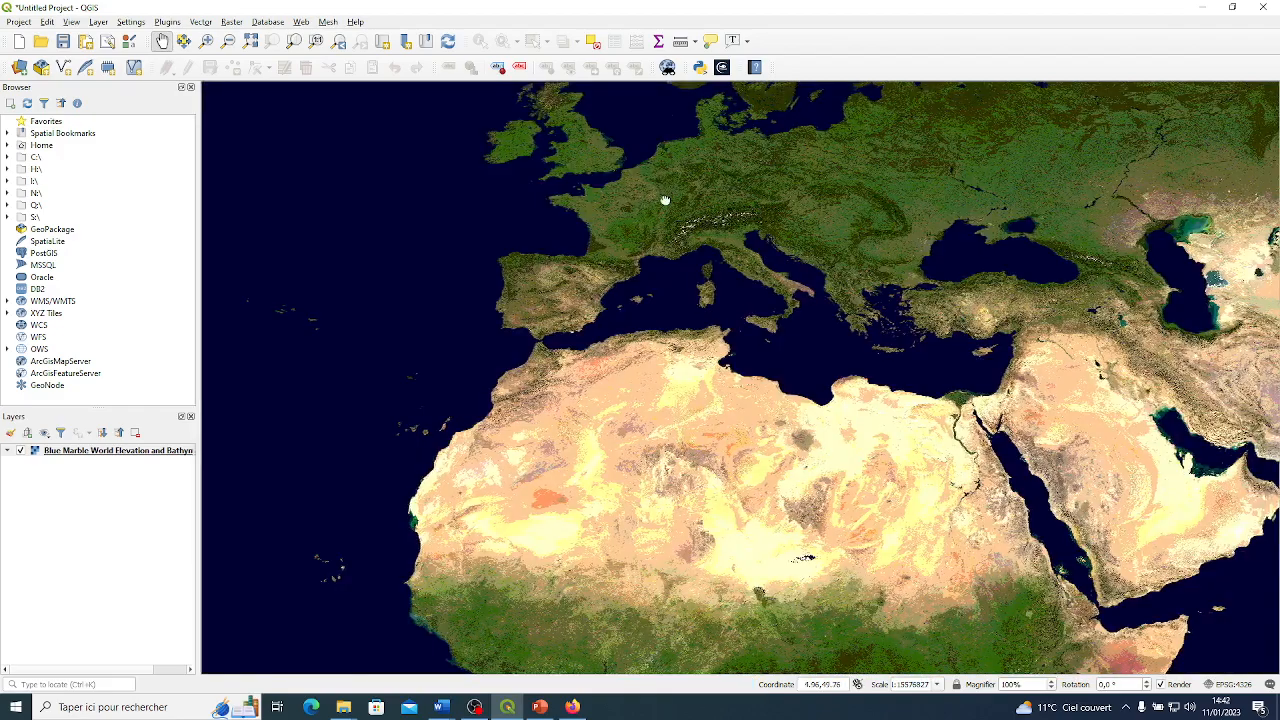
left_click_drag(665, 201, 702, 238)
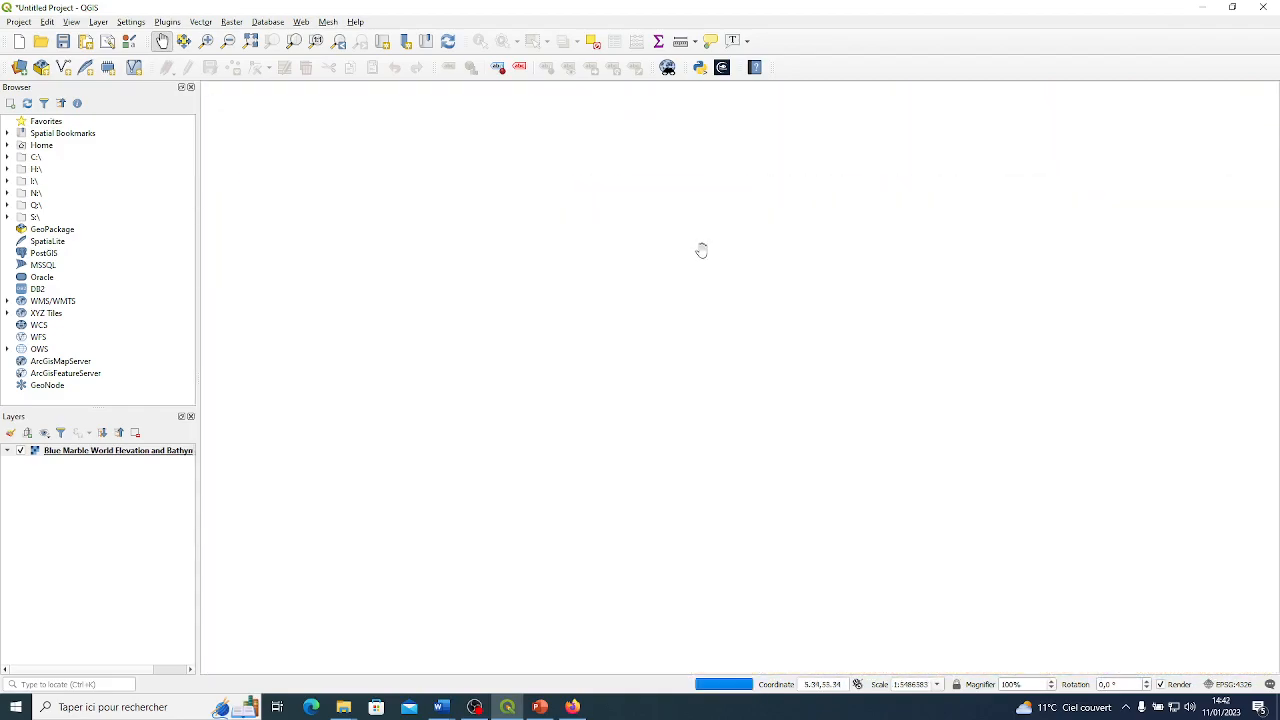
scroll(701, 250, "up", 1)
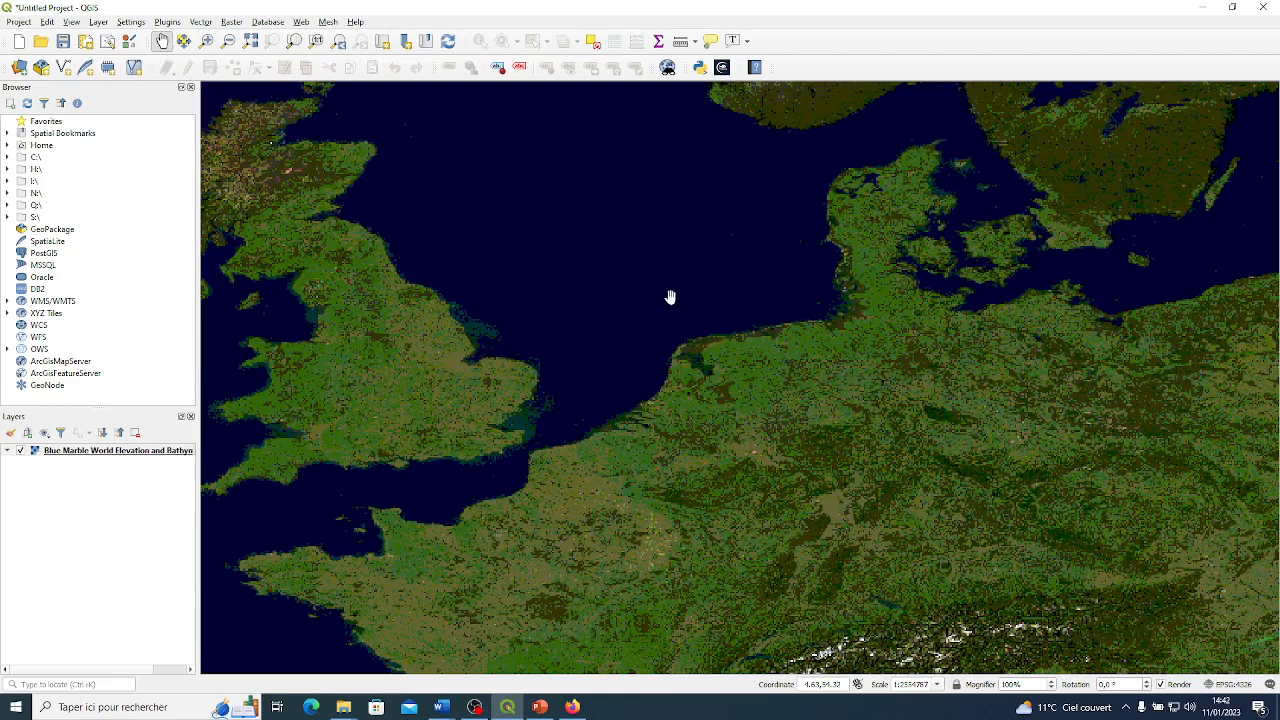
left_click_drag(669, 294, 761, 303)
scroll(761, 303, "down", 1)
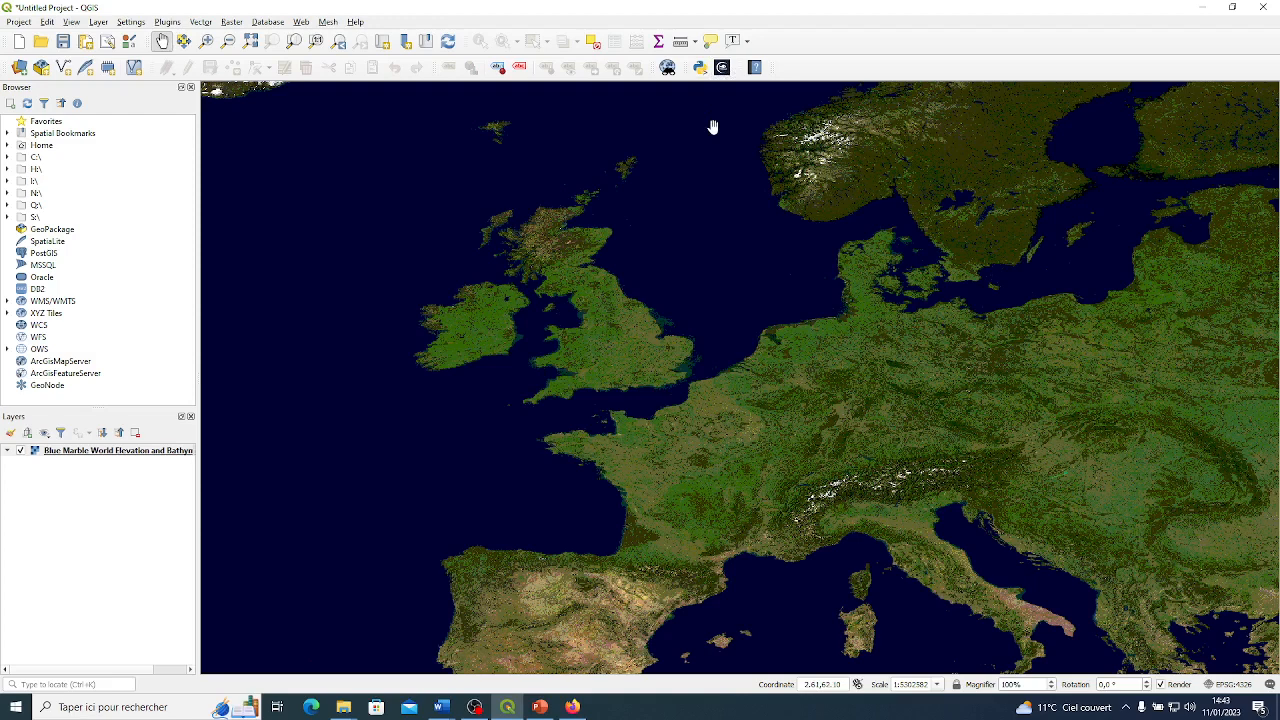
Open the NetCDF2GIS plugin for managing CMEMS NetCDF files.
left_click(722, 67)
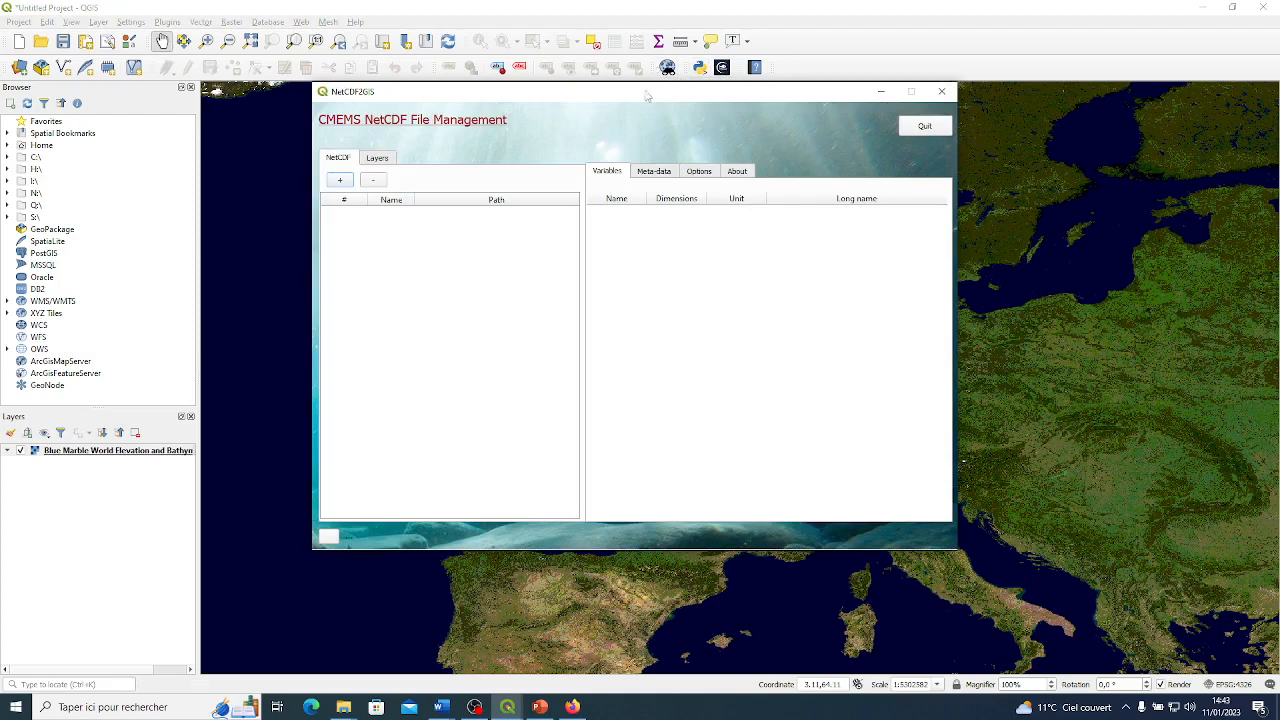
left_click_drag(648, 91, 671, 128)
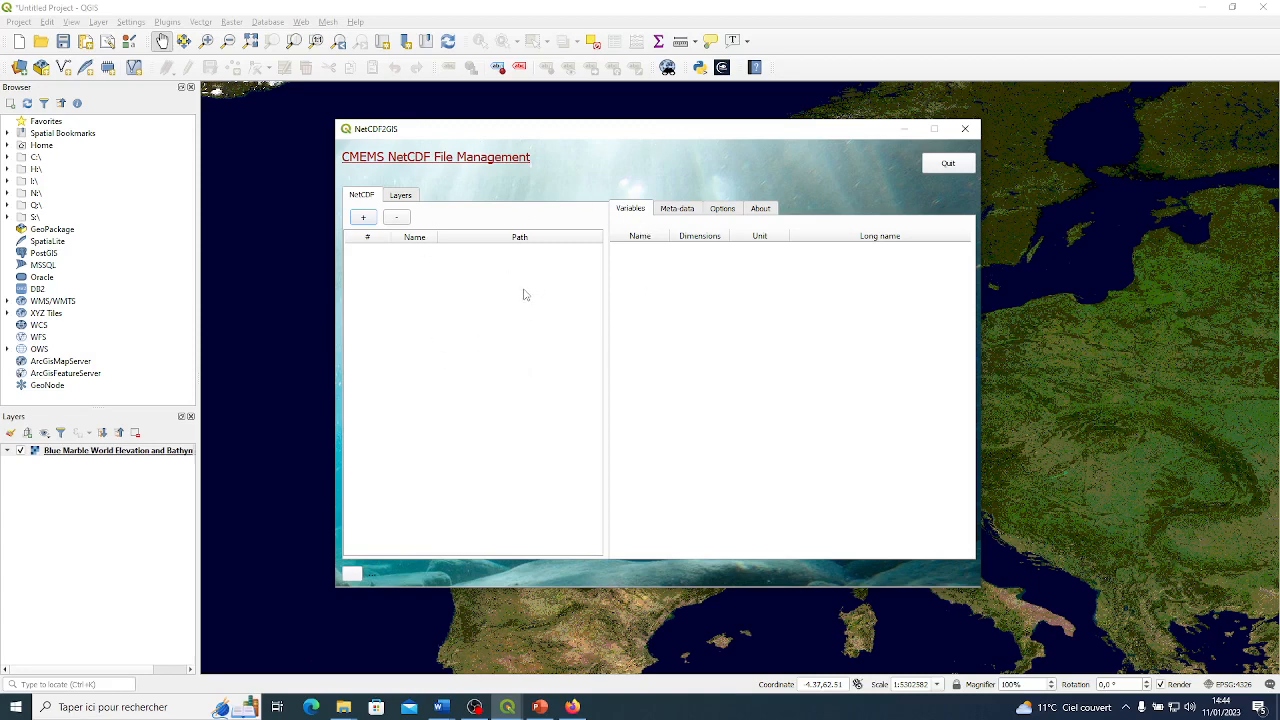
left_click(363, 217)
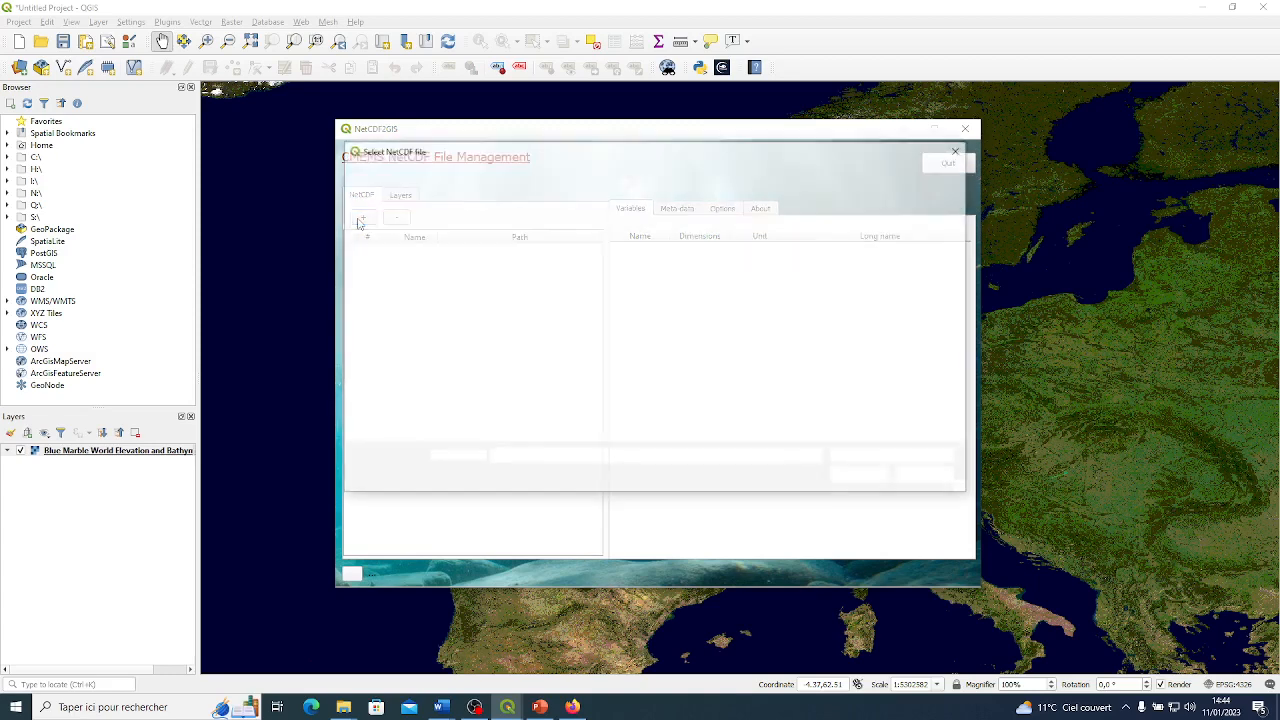
scroll(380, 330, "down", 4)
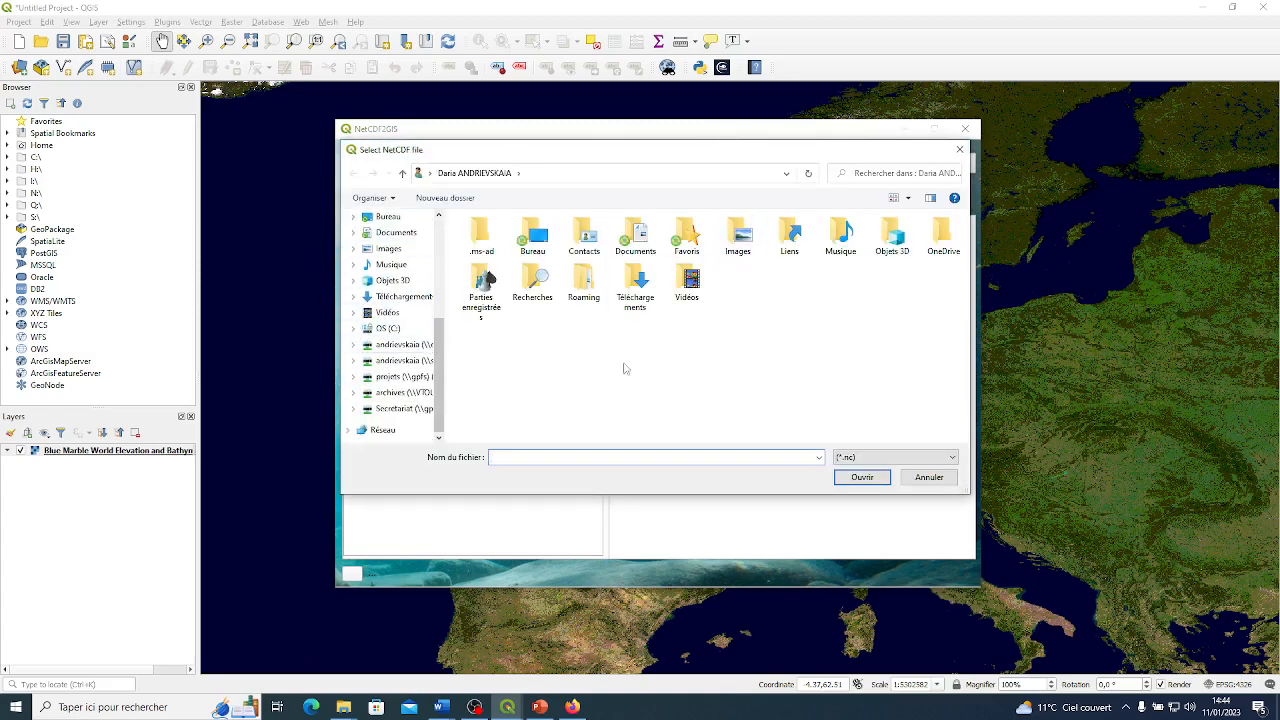
left_click(959, 149)
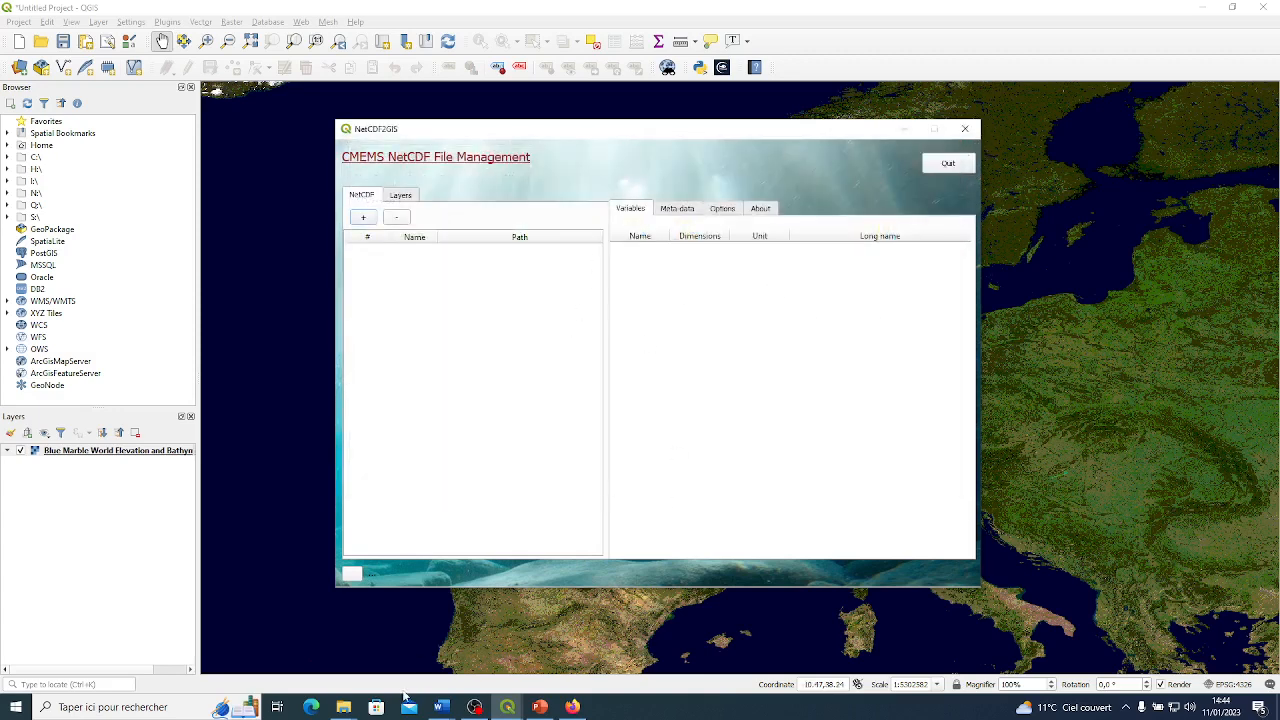
Load the cmems_mod_nws sal, no3 and uv .nc files from the File Explorer data folder into the NetCDF2GIS file list.
mouse_move(345, 705)
left_click(320, 656)
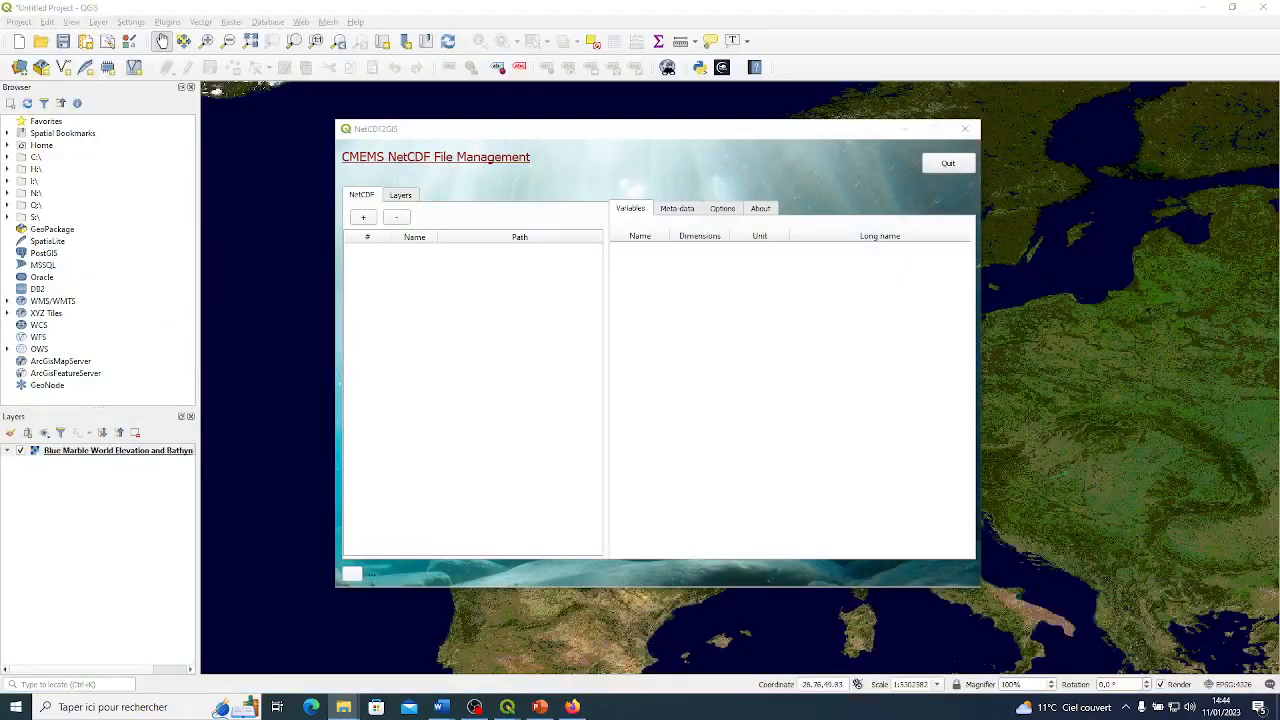
left_click_drag(1279, 290, 984, 250)
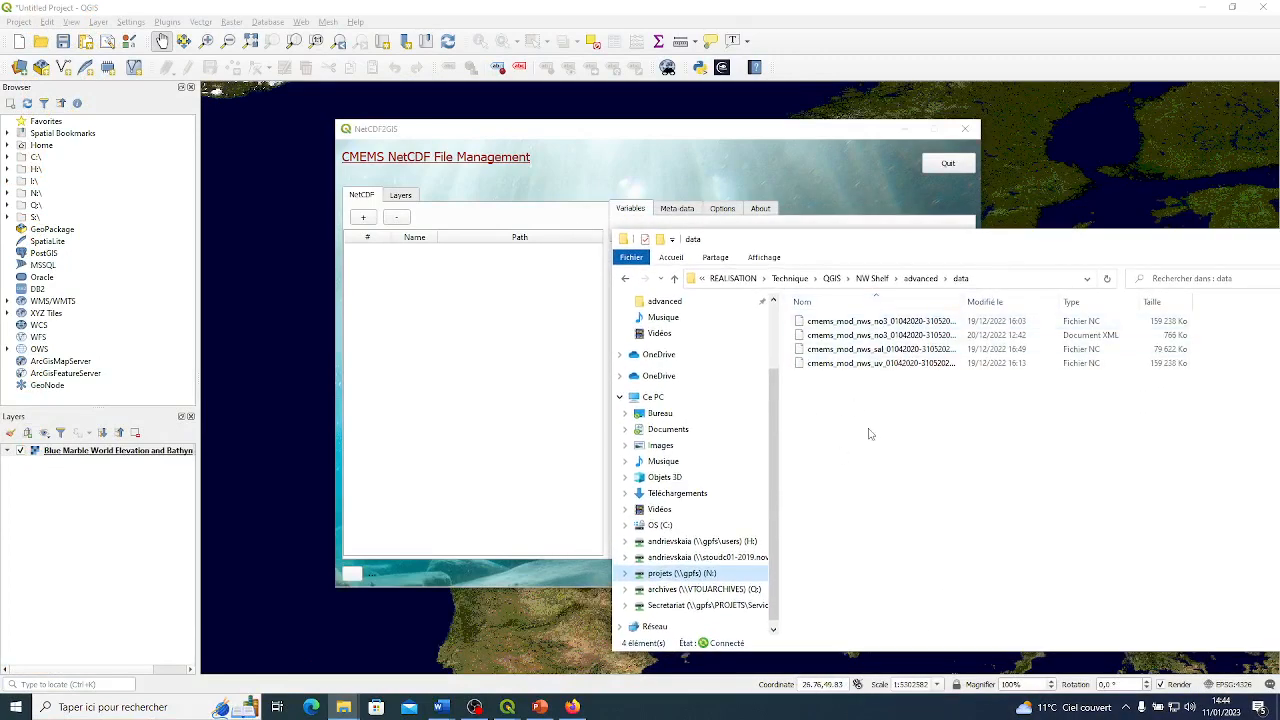
left_click(885, 323)
left_click(887, 350)
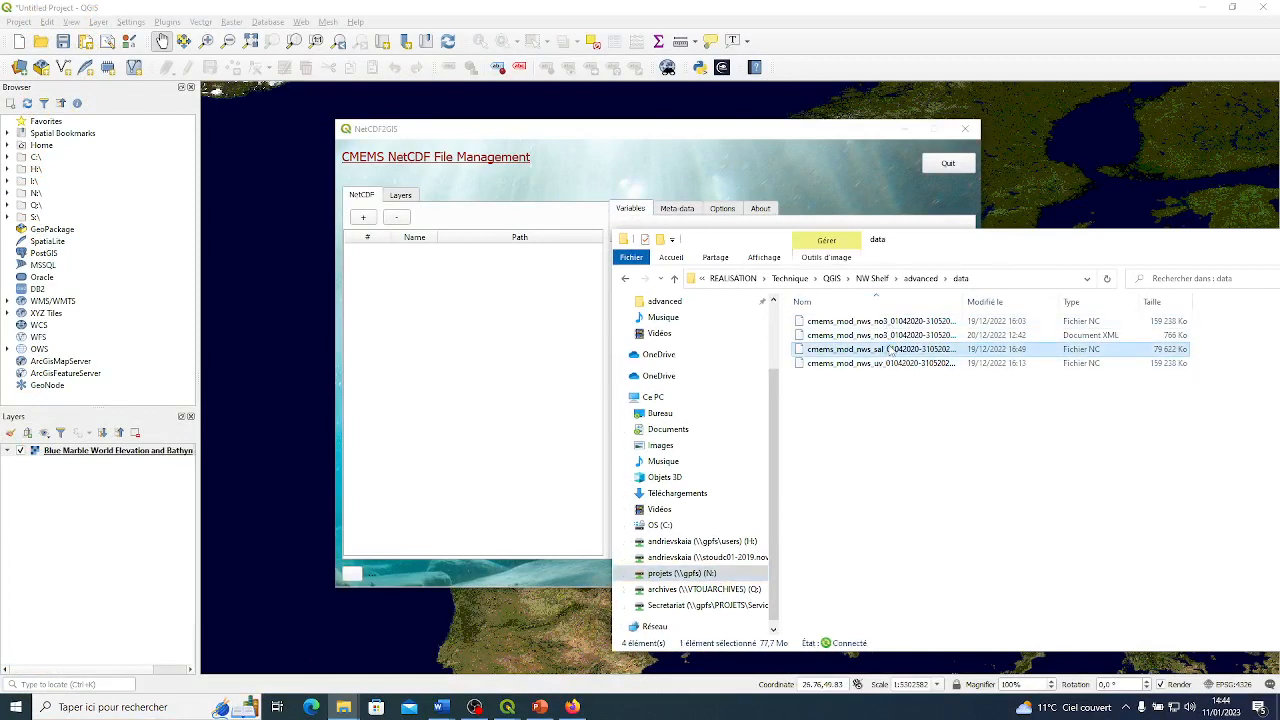
left_click_drag(895, 352, 400, 310)
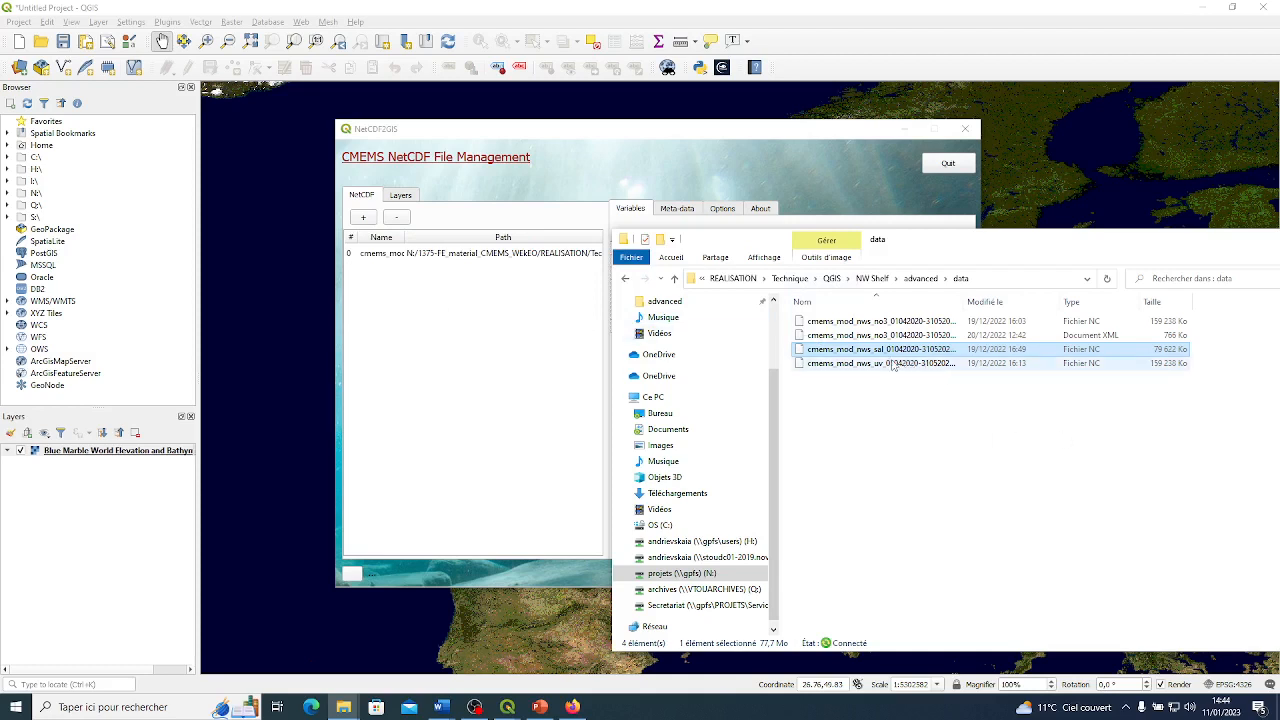
left_click_drag(893, 328, 477, 290)
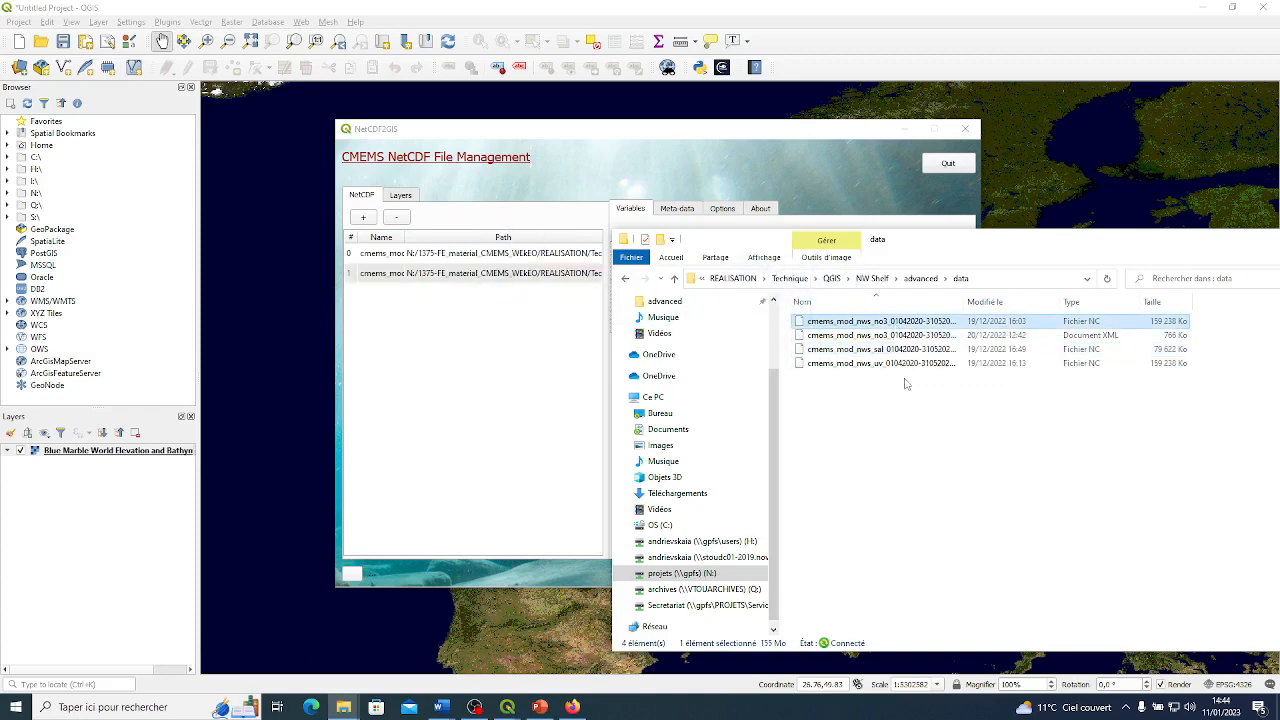
left_click_drag(908, 363, 491, 326)
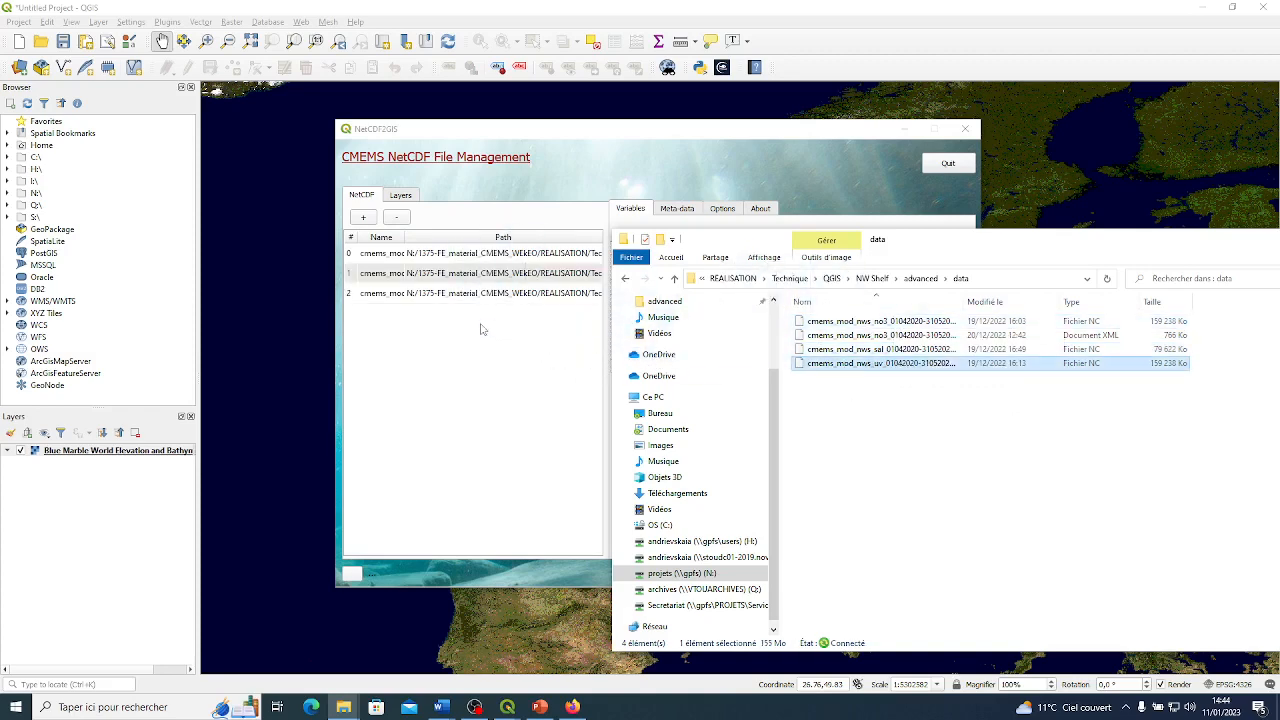
left_click(1205, 248)
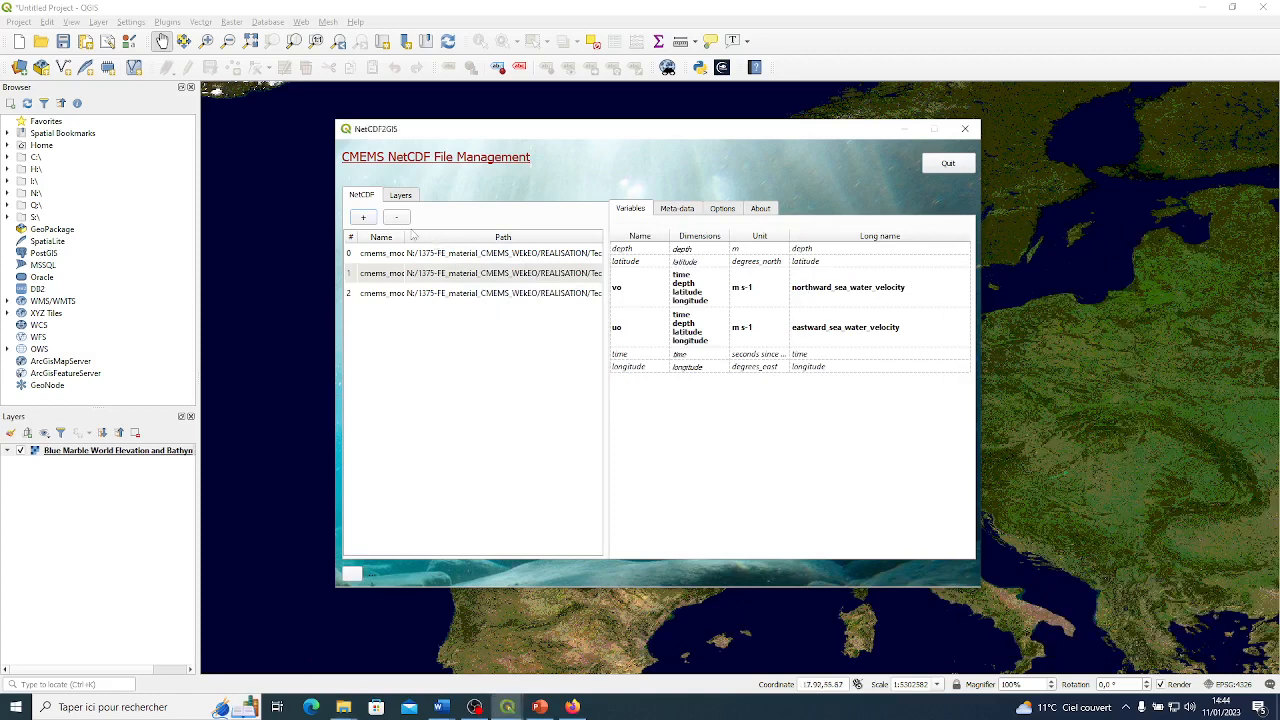
Show the full NetCDF file names and examine the variables contained in the sal, no3 and uv files.
left_click_drag(405, 240, 545, 240)
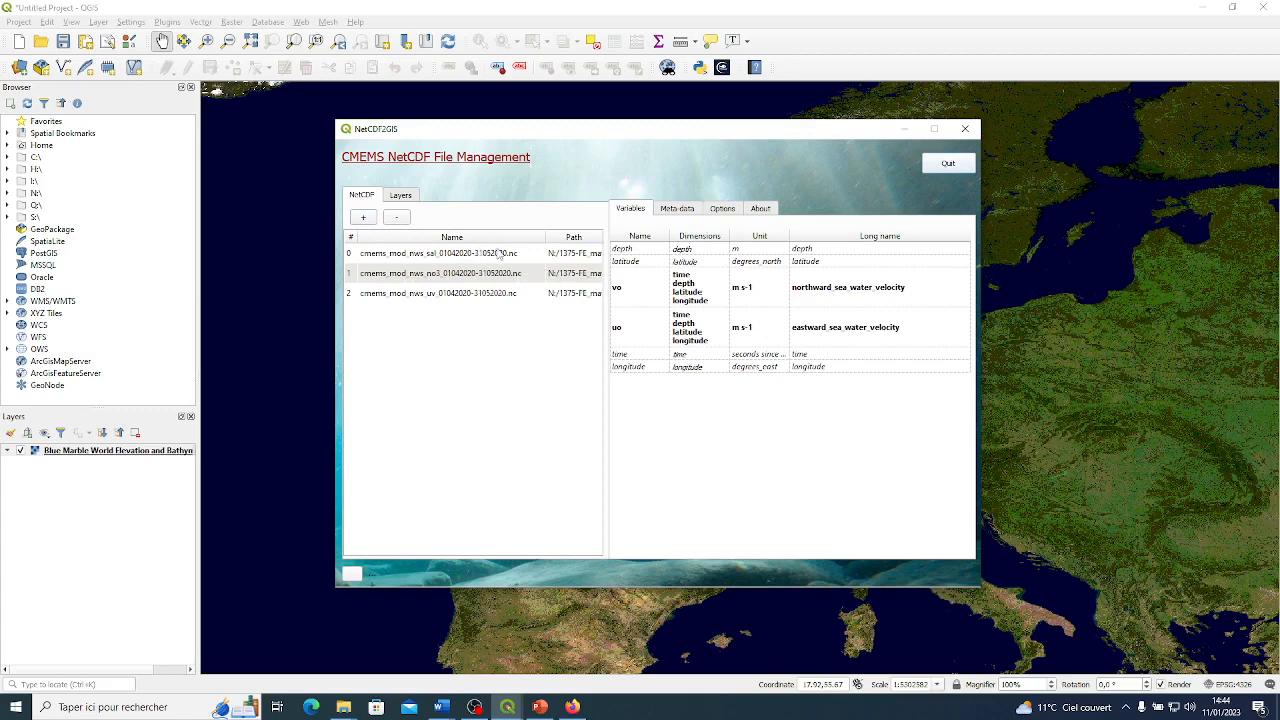
left_click(464, 257)
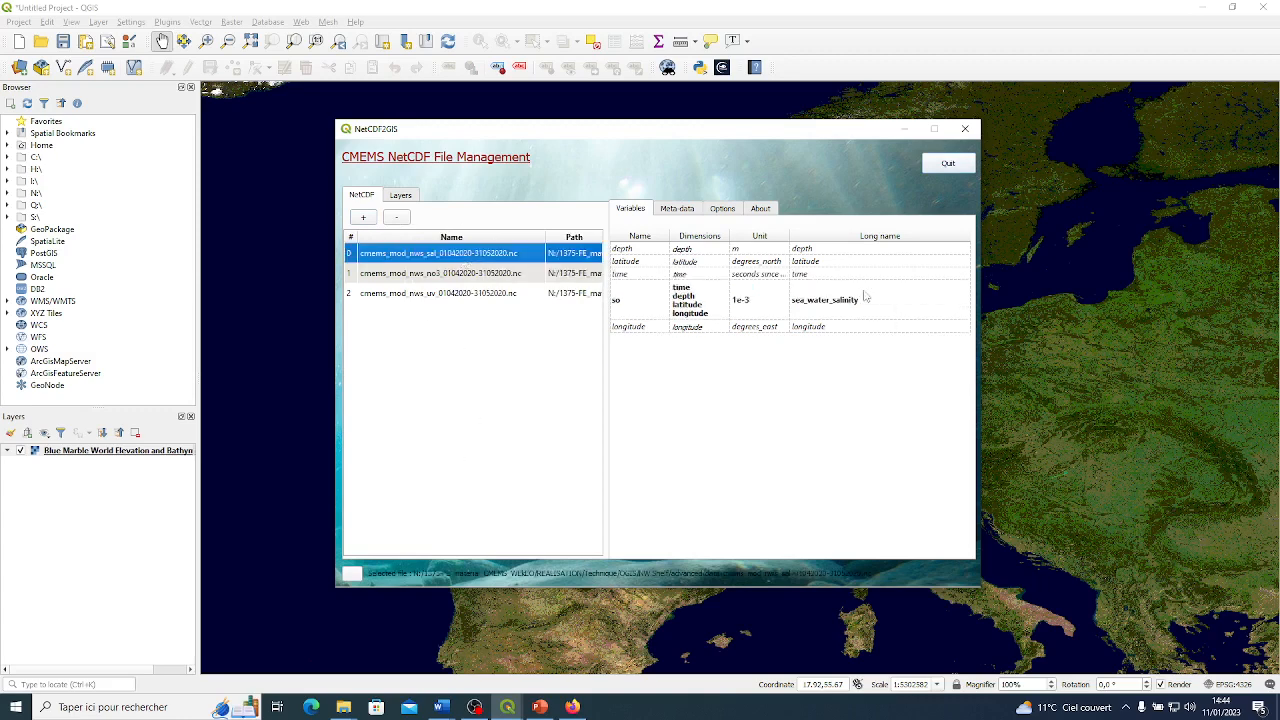
left_click(431, 274)
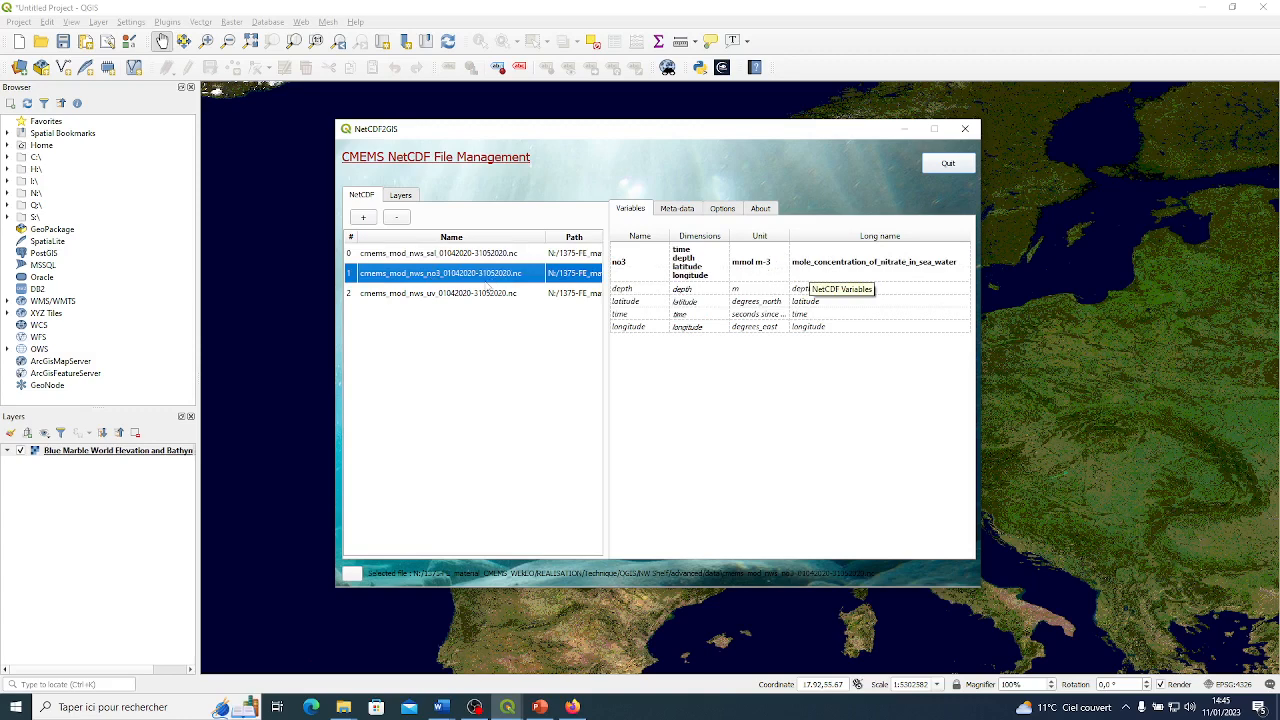
left_click(466, 293)
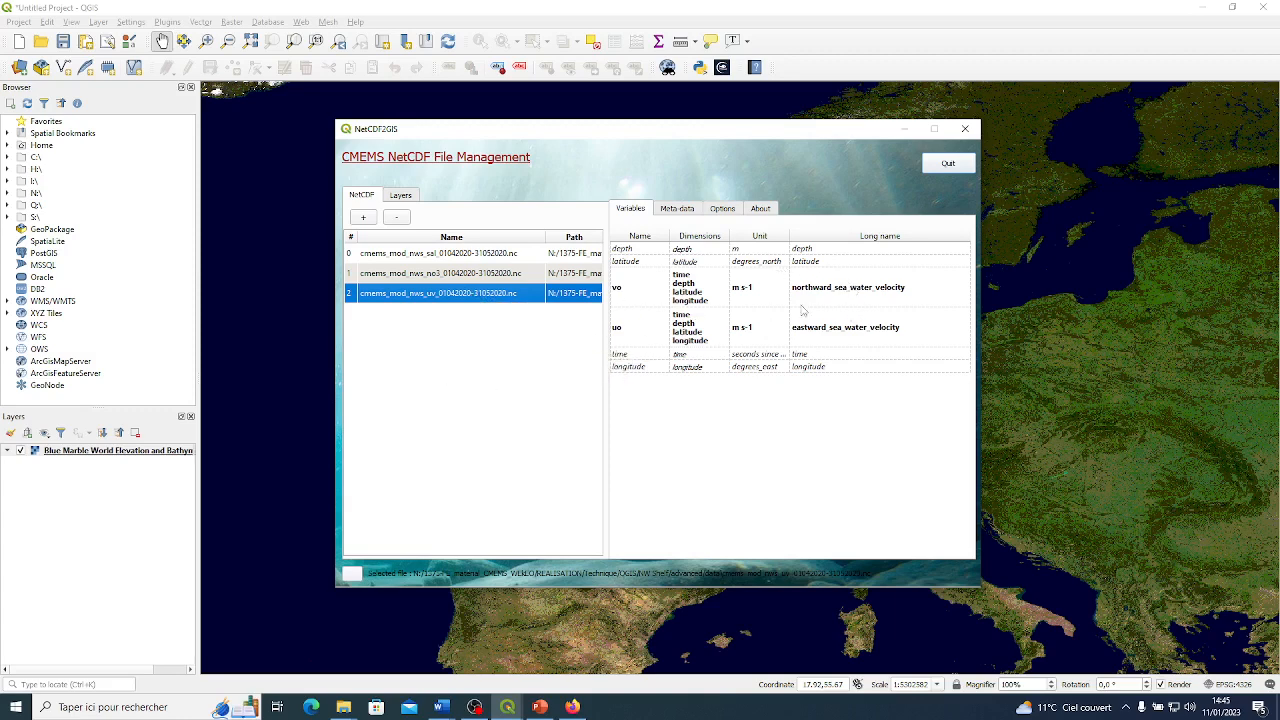
left_click(845, 290)
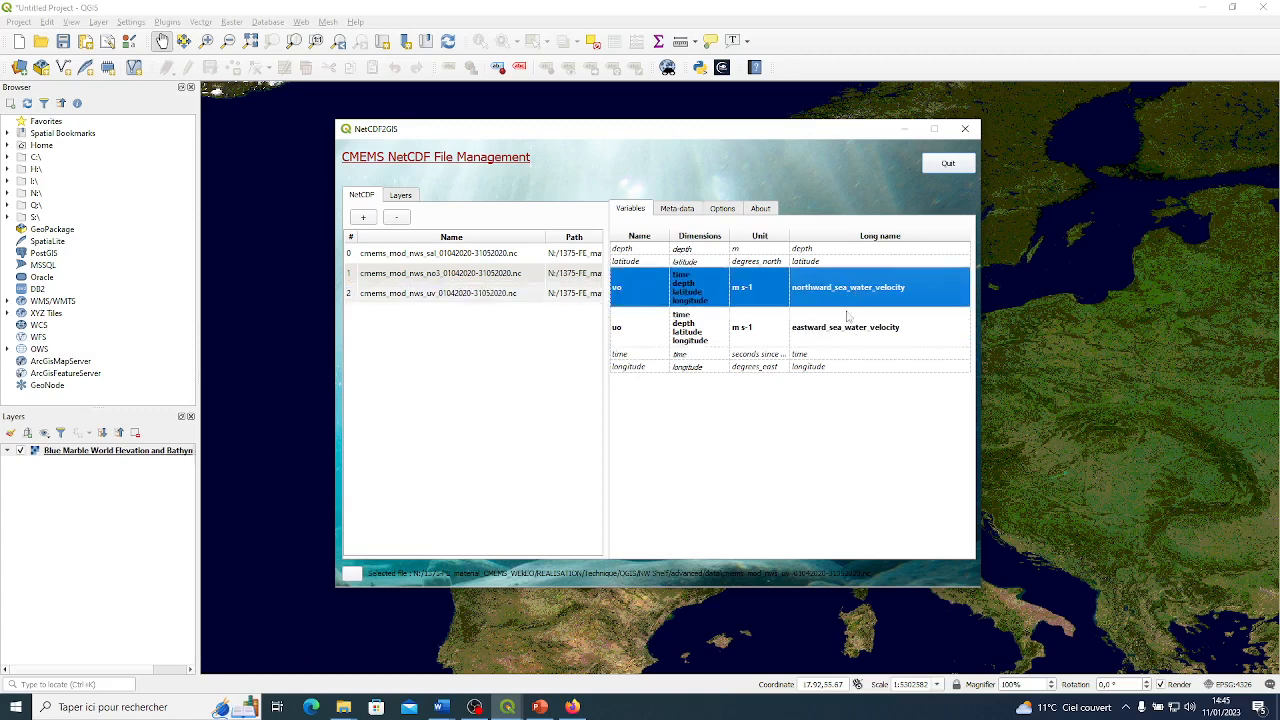
left_click(514, 293)
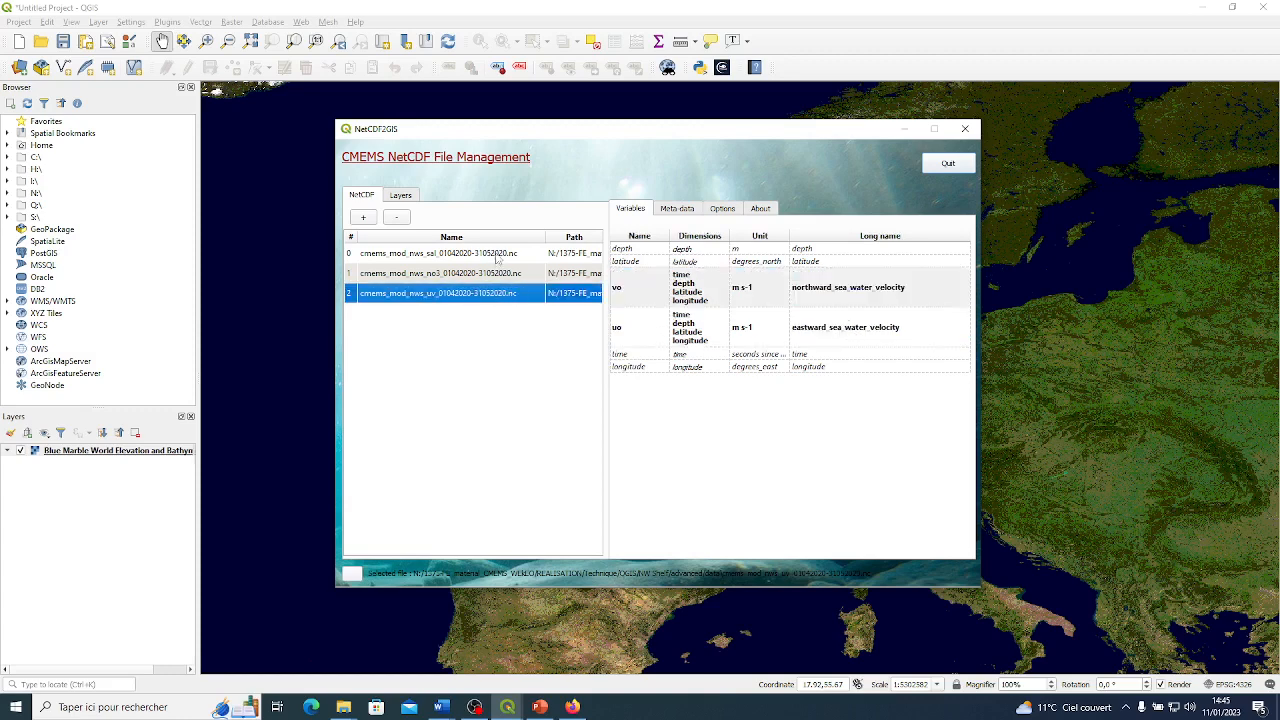
Open the Add Layers dialog for the so (sea_water_salinity) variable of the cmems_mod_nws sal file.
left_click(499, 255)
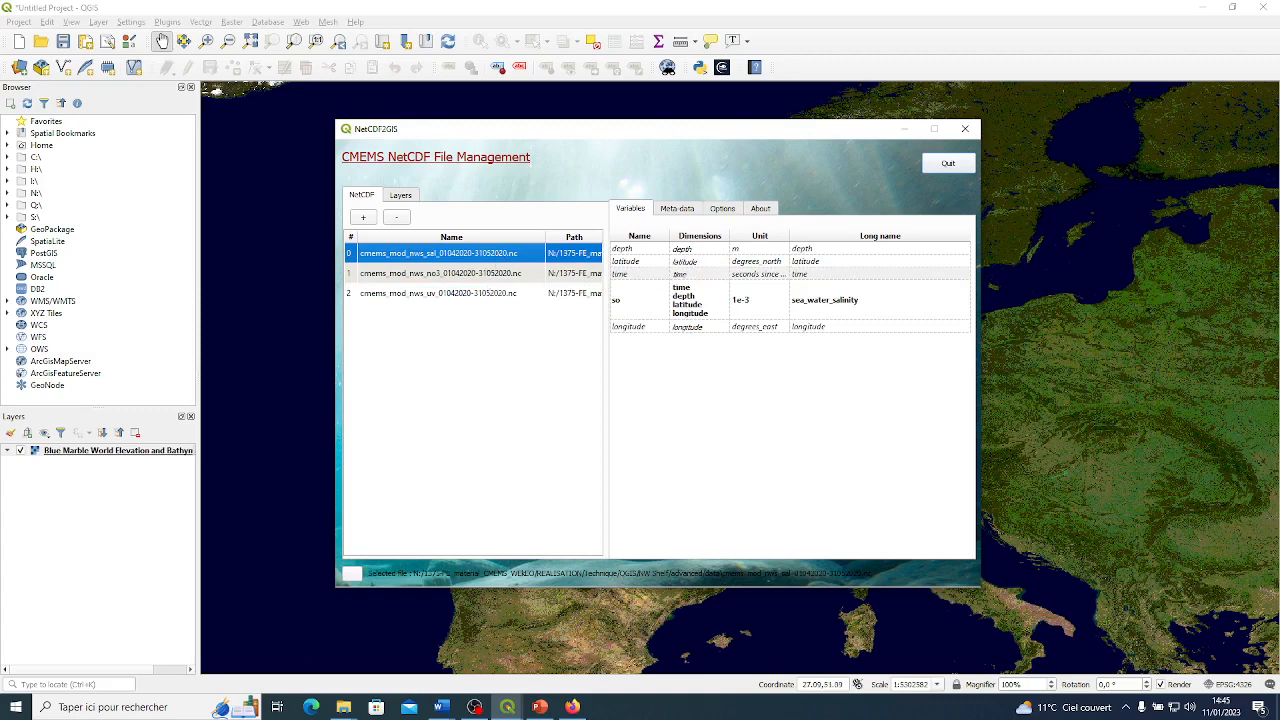
key("alt+Tab")
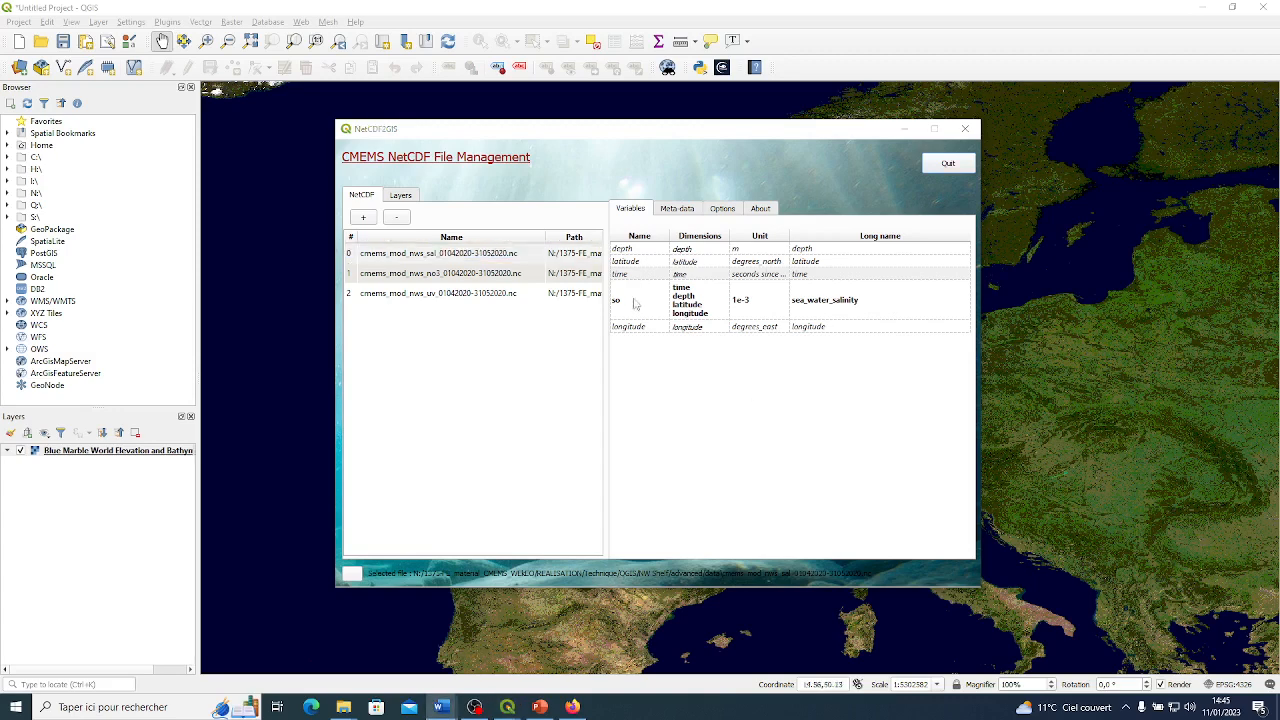
left_click(502, 254)
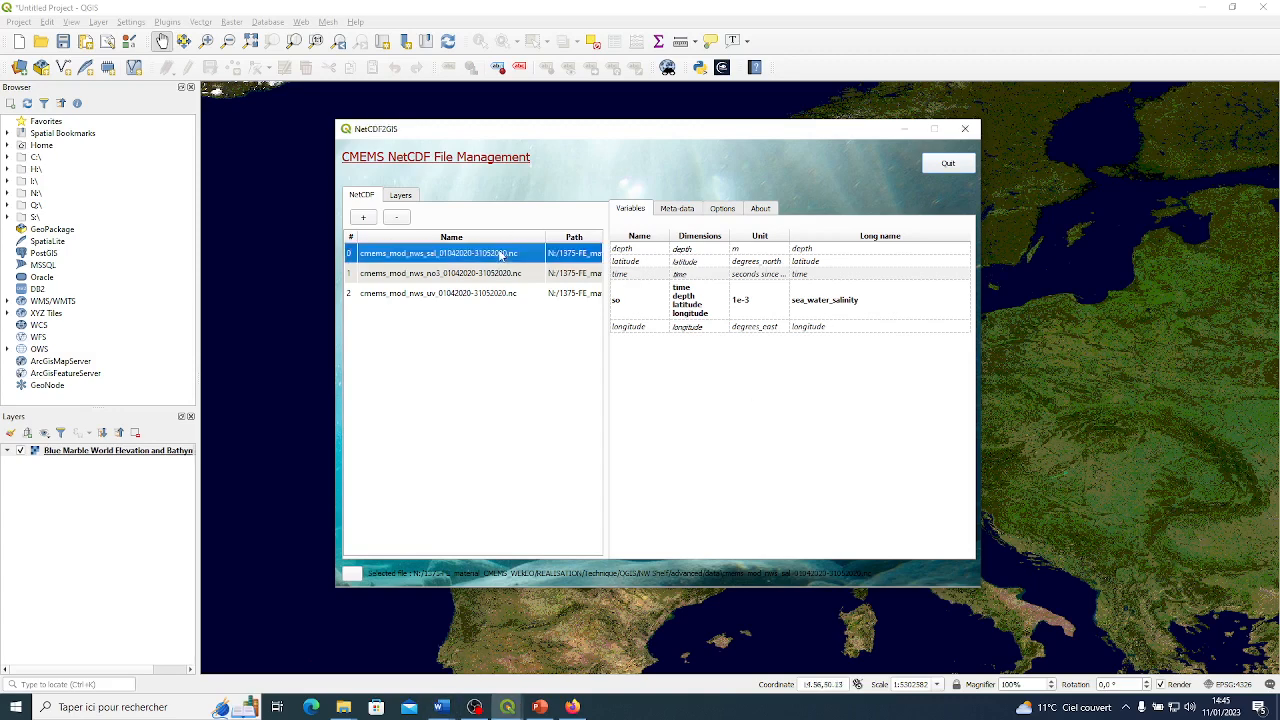
left_click(886, 306)
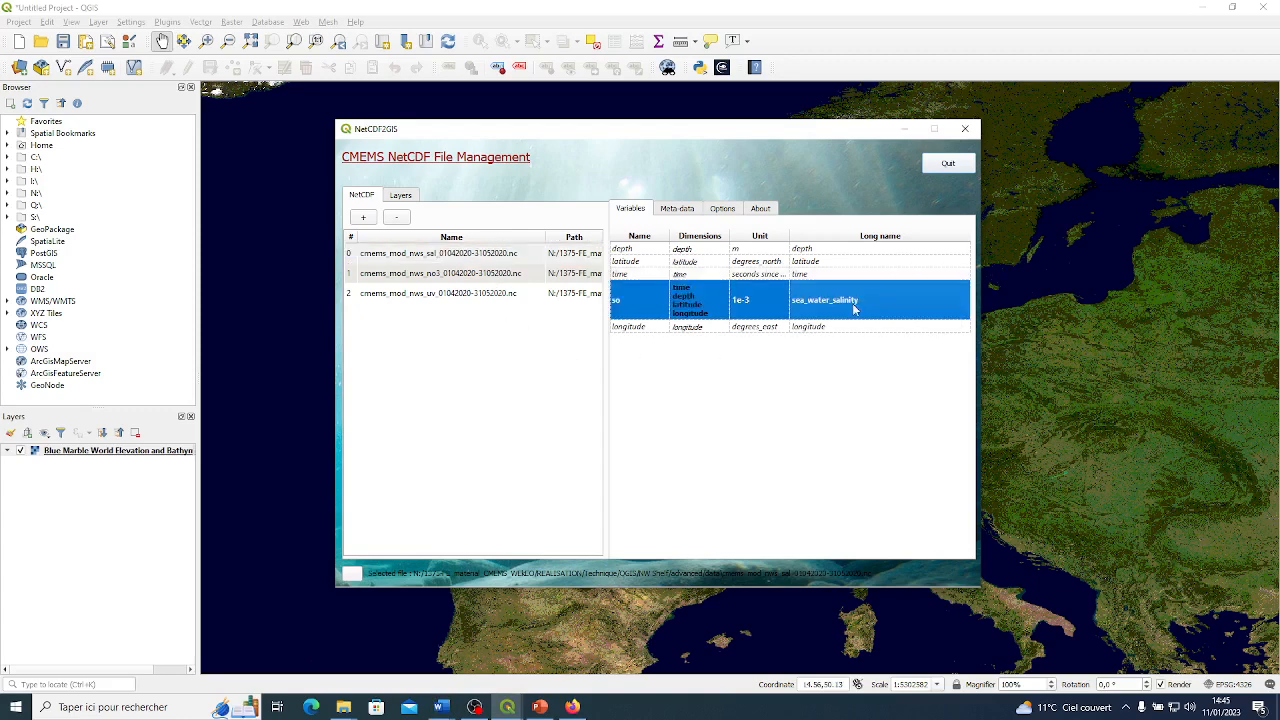
right_click(651, 307)
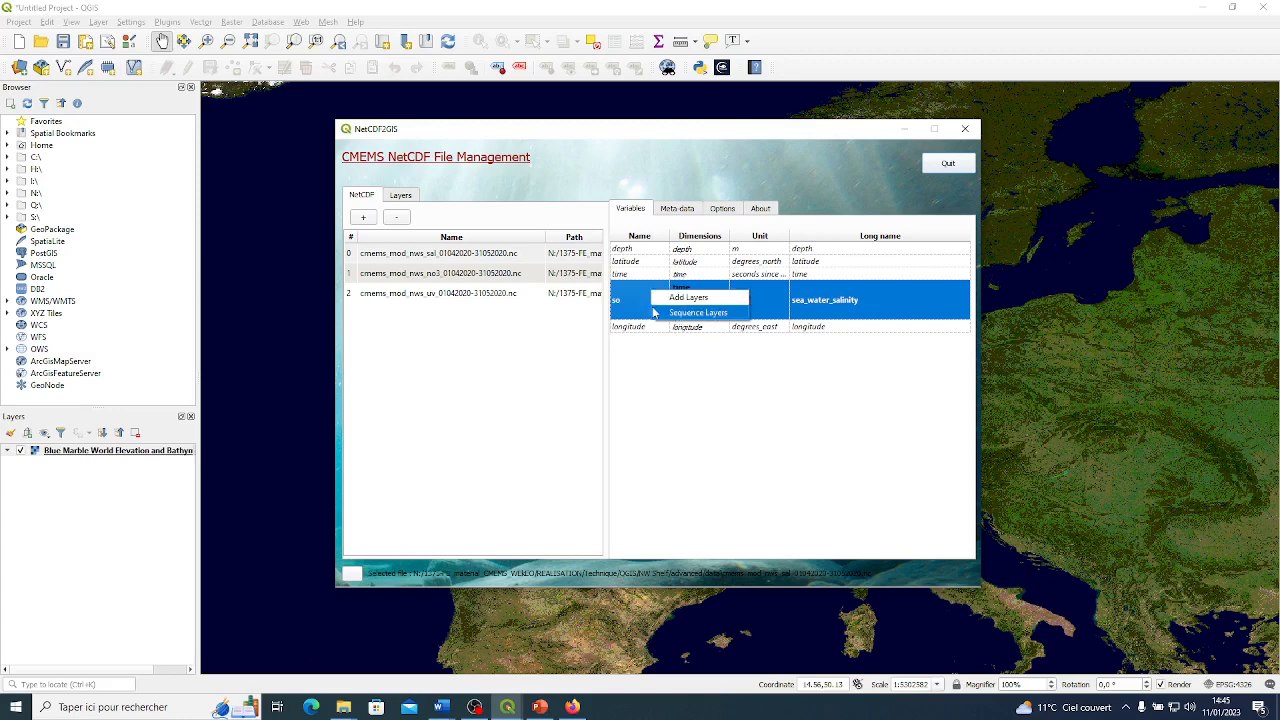
left_click(717, 303)
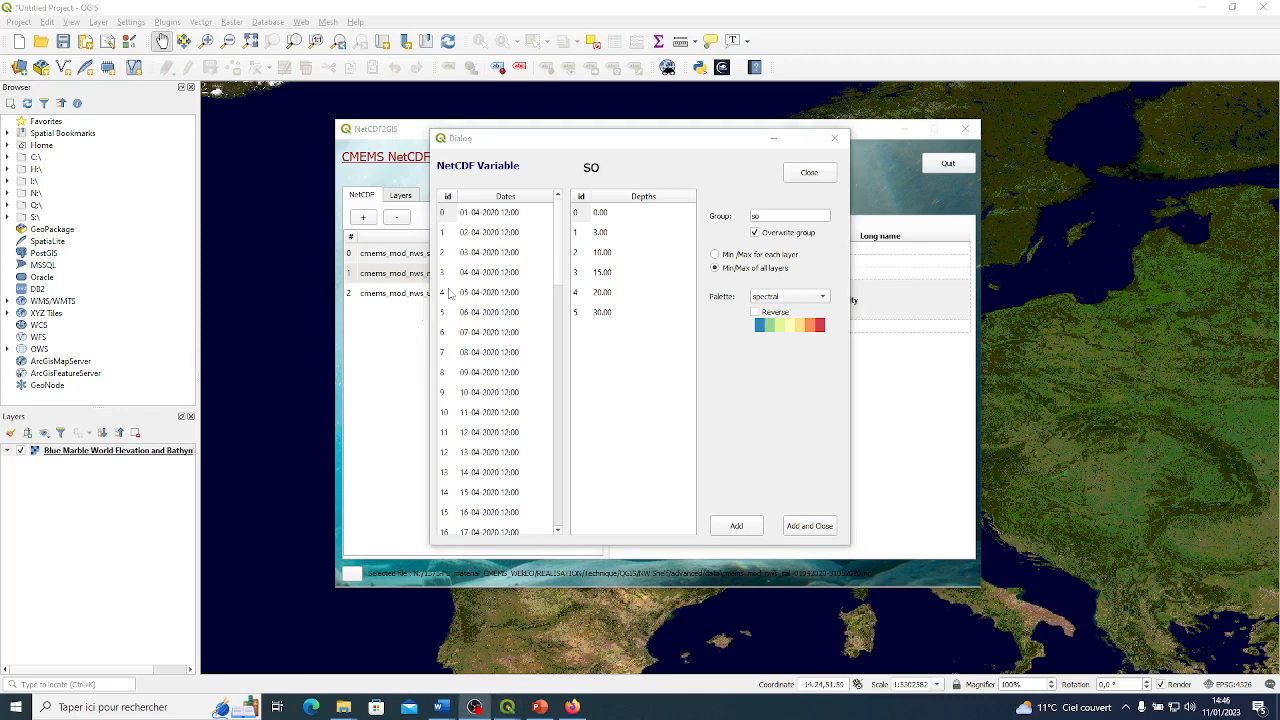
Examine the full range of dates and depths available for the so variable, moving the dialog aside.
scroll(503, 229, "down", 5)
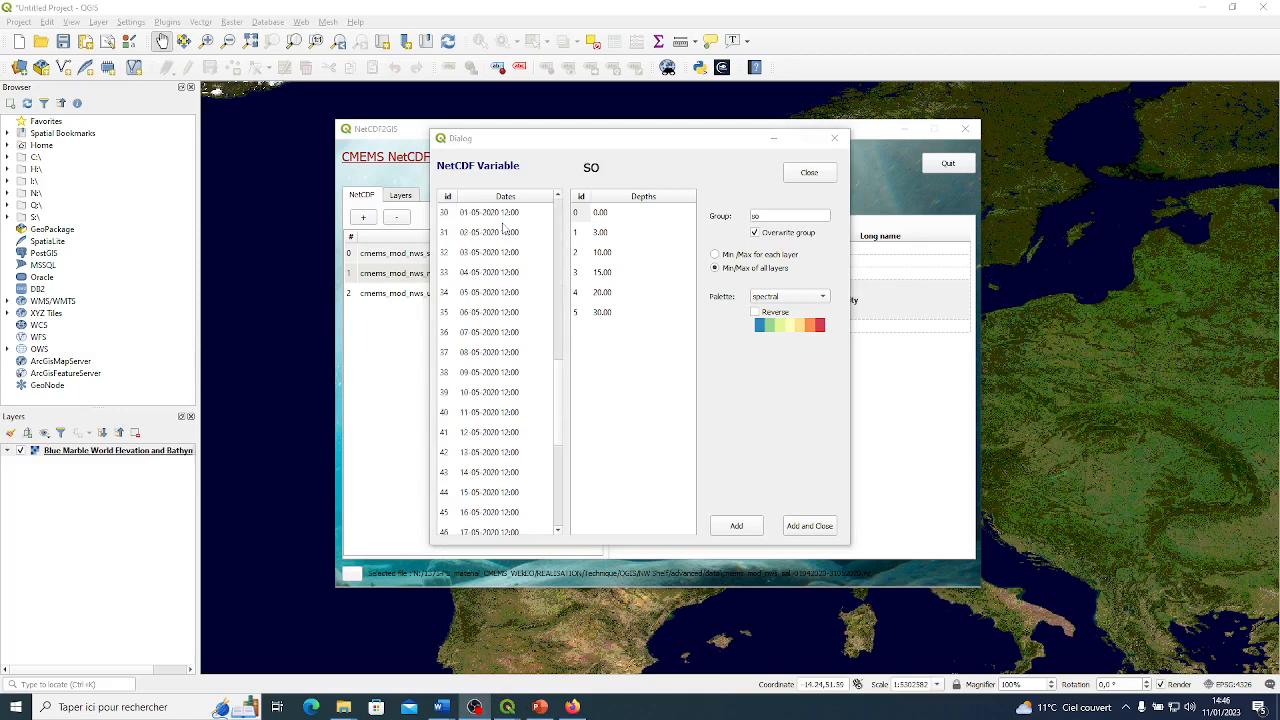
scroll(505, 232, "down", 3)
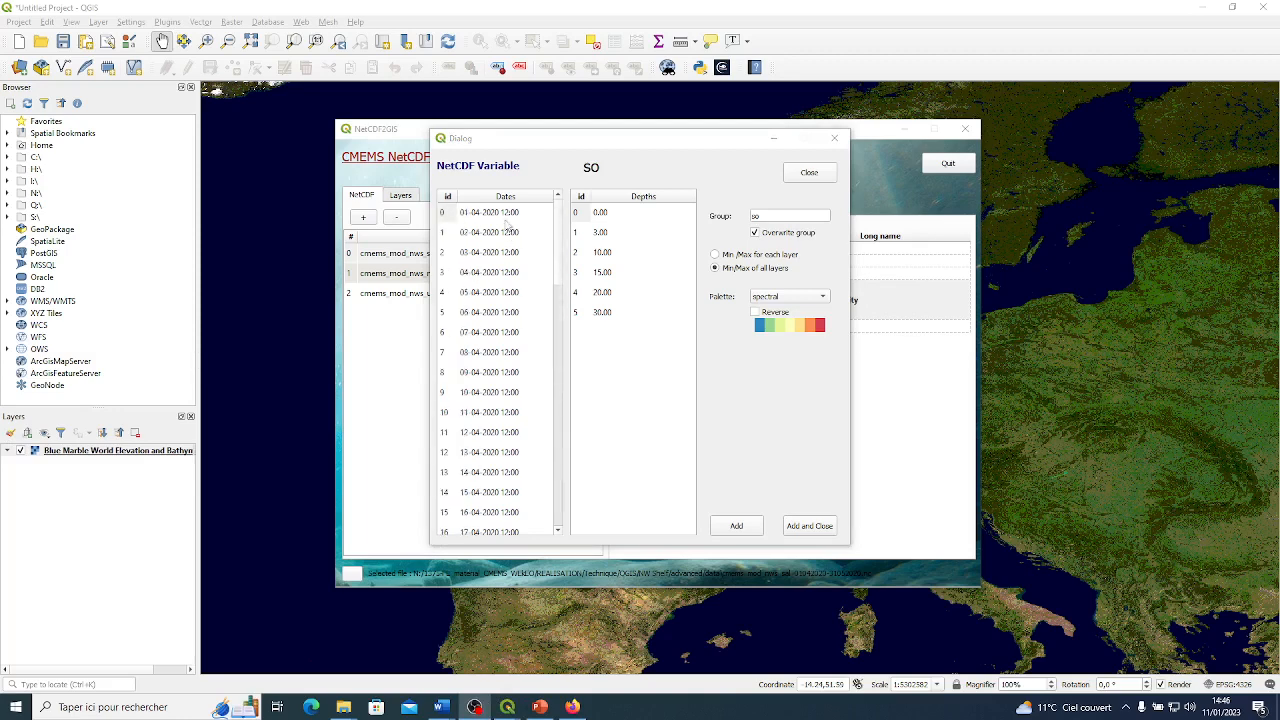
scroll(500, 240, "down", 3)
scroll(500, 260, "down", 4)
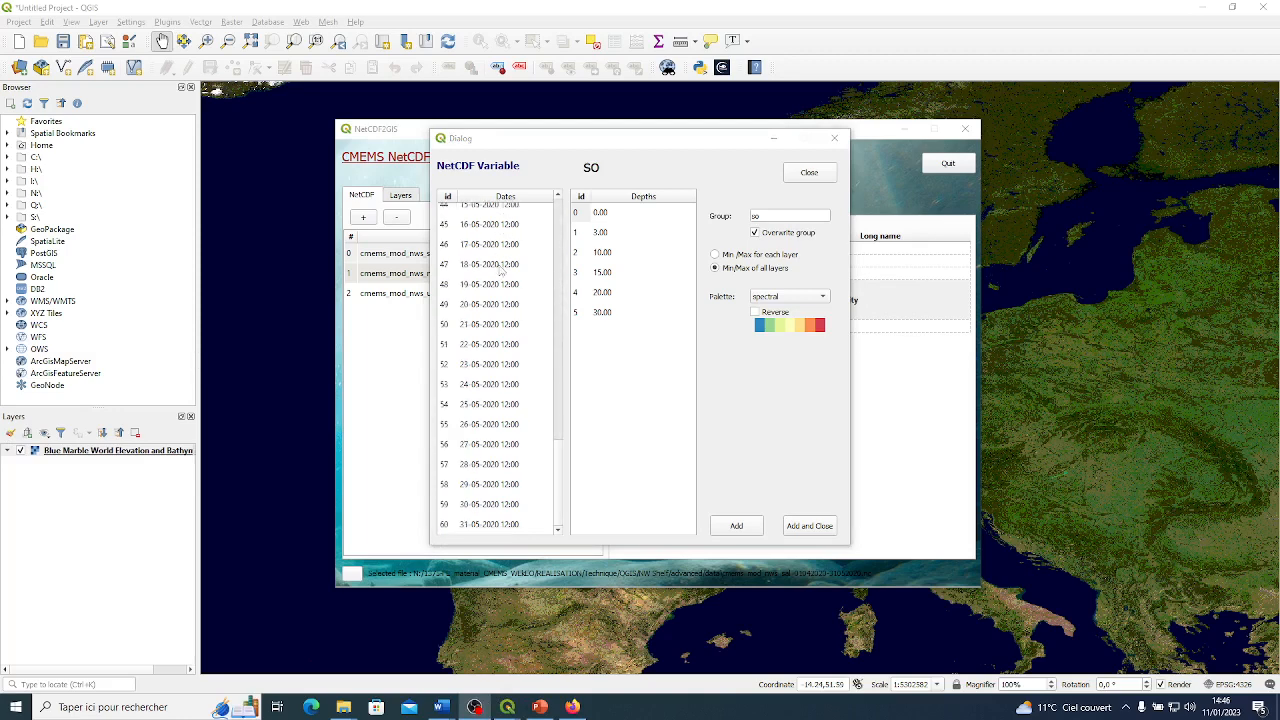
scroll(510, 292, "up", 10)
scroll(510, 292, "up", 4)
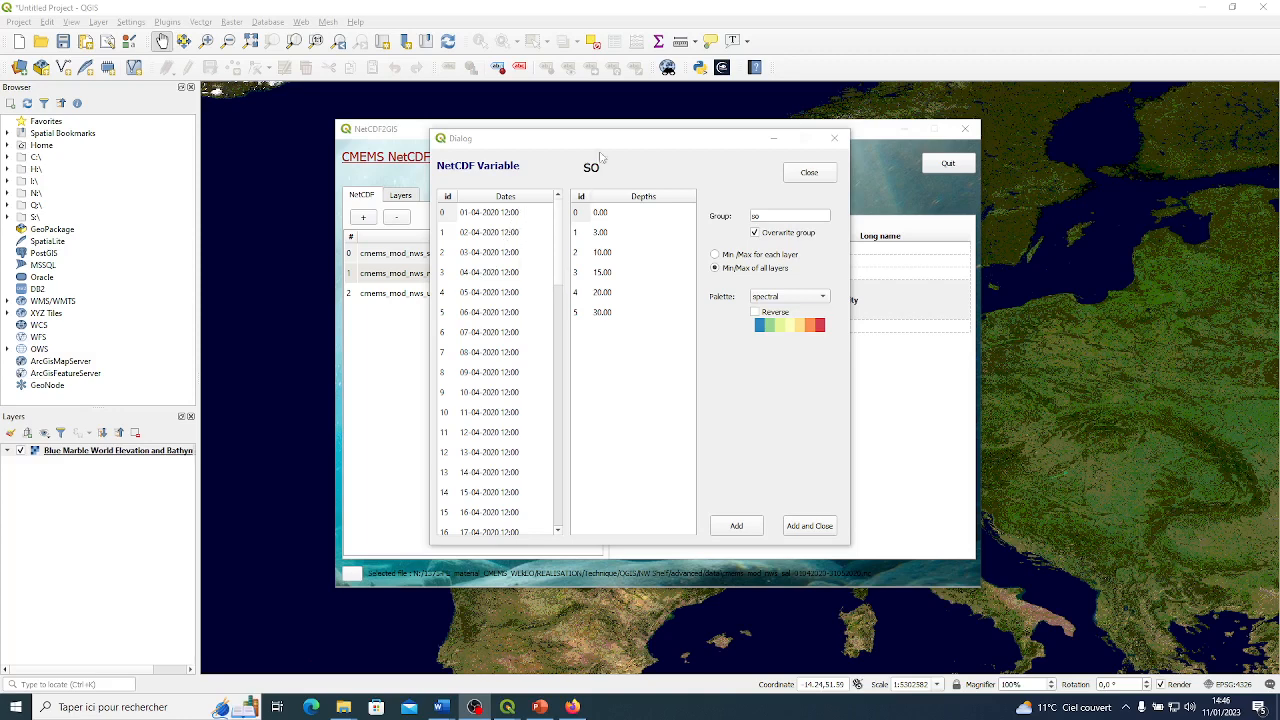
left_click_drag(603, 144, 692, 148)
left_click_drag(648, 257, 671, 212)
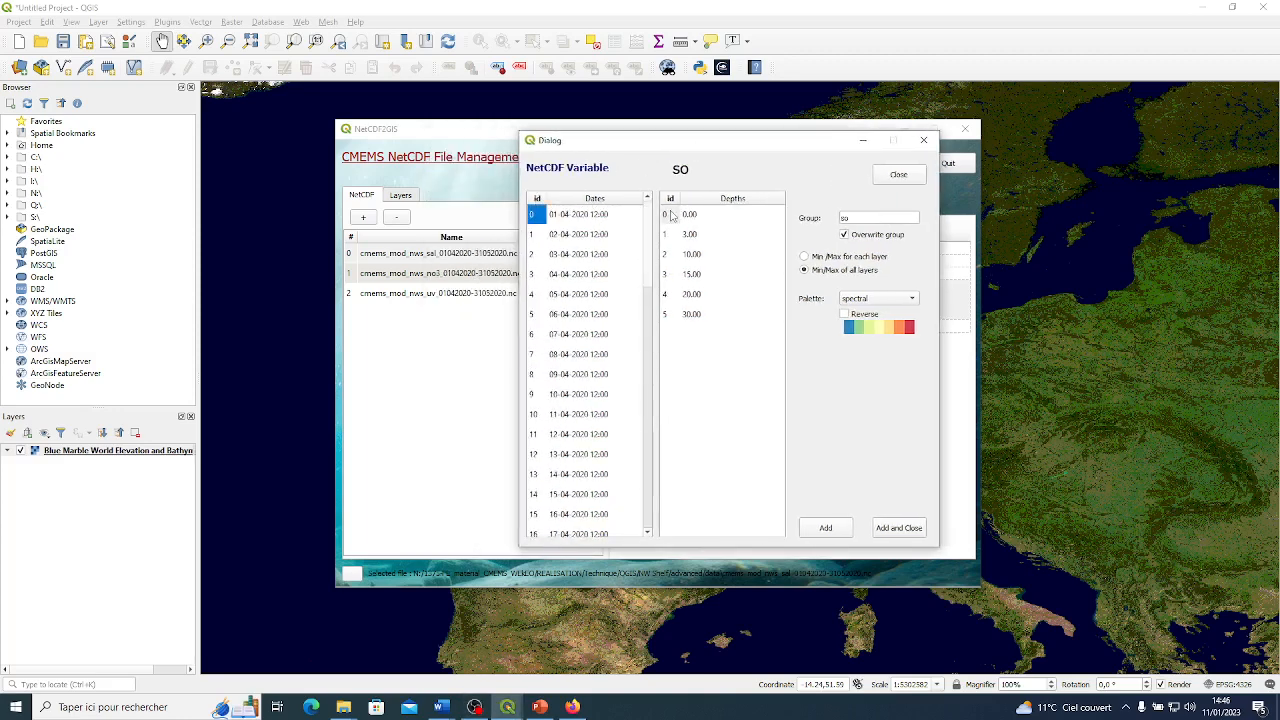
left_click(573, 218)
left_click(570, 236)
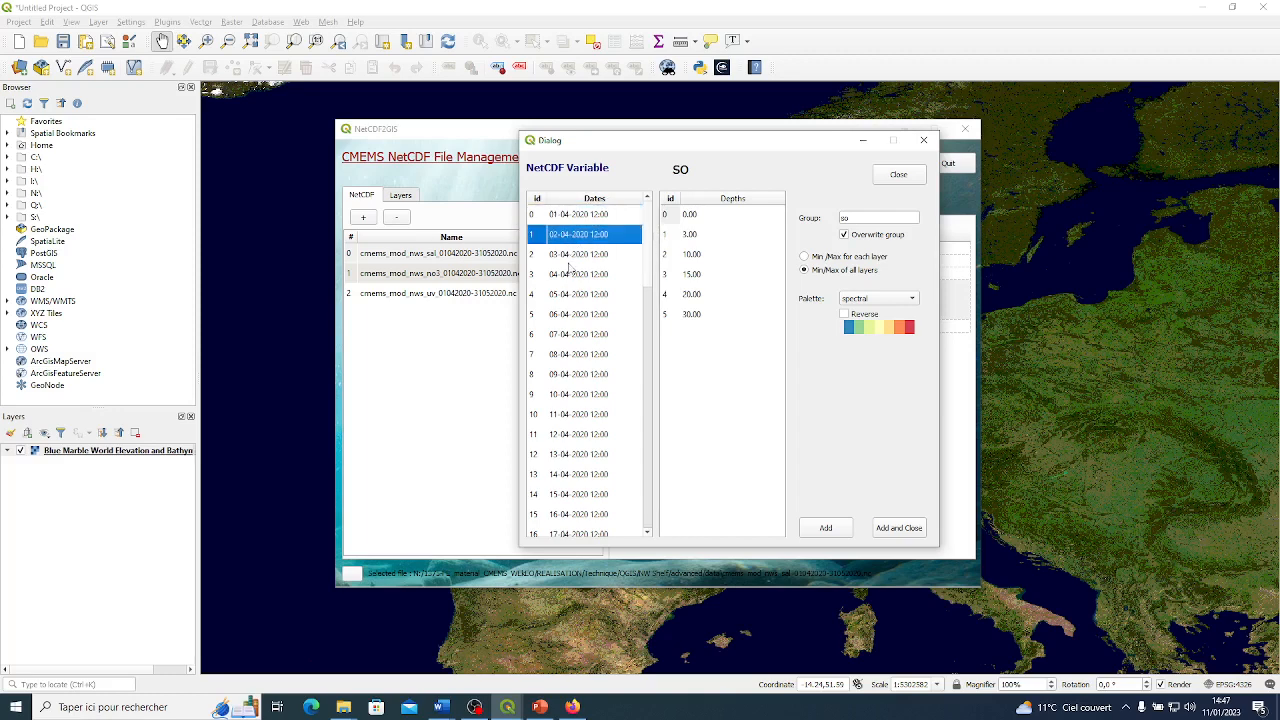
left_click(569, 258)
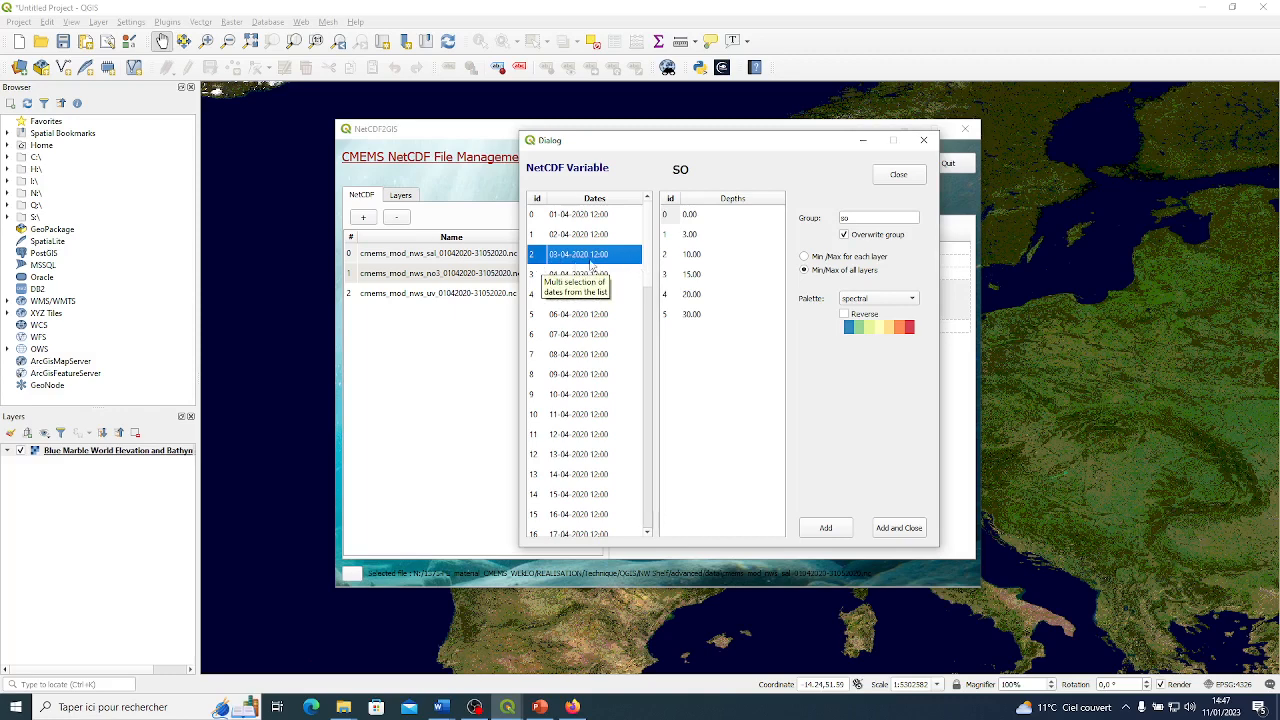
Select the dates 01-04, 15-04, 30-04, 15-05 and 30-05-2020 together, with depth 0.00, for the so variable.
left_click(580, 218)
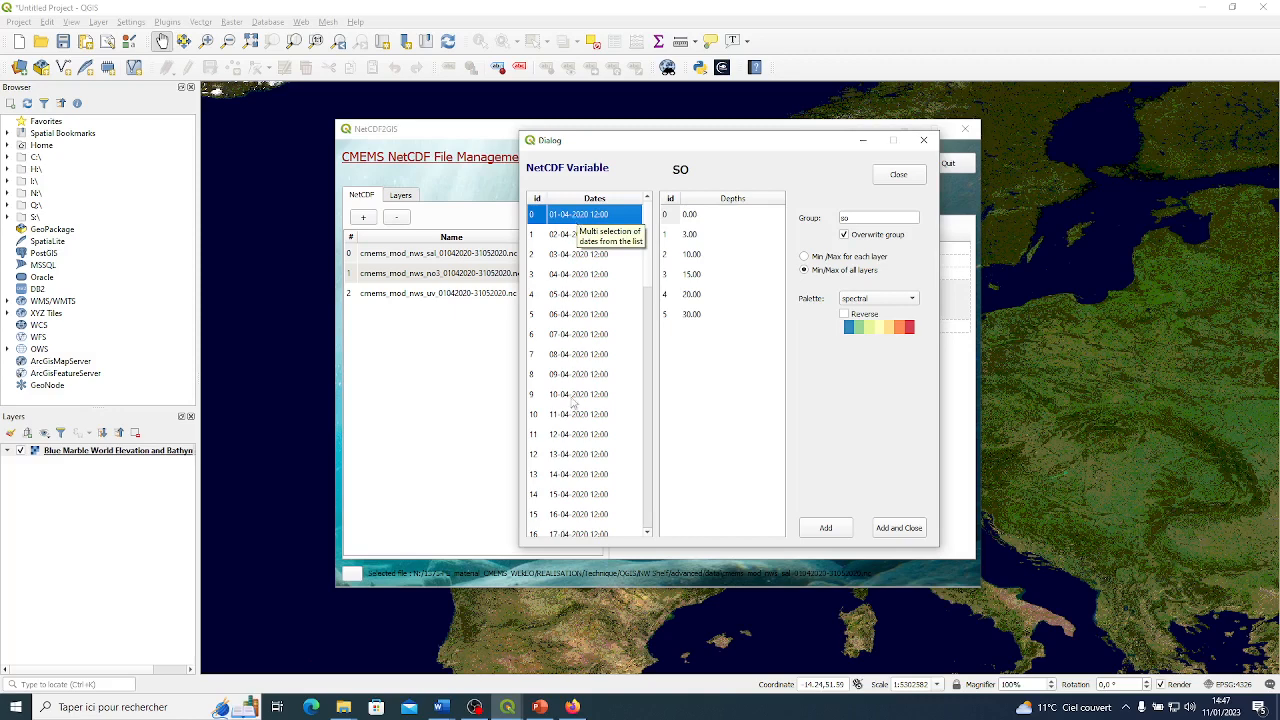
left_click(578, 494)
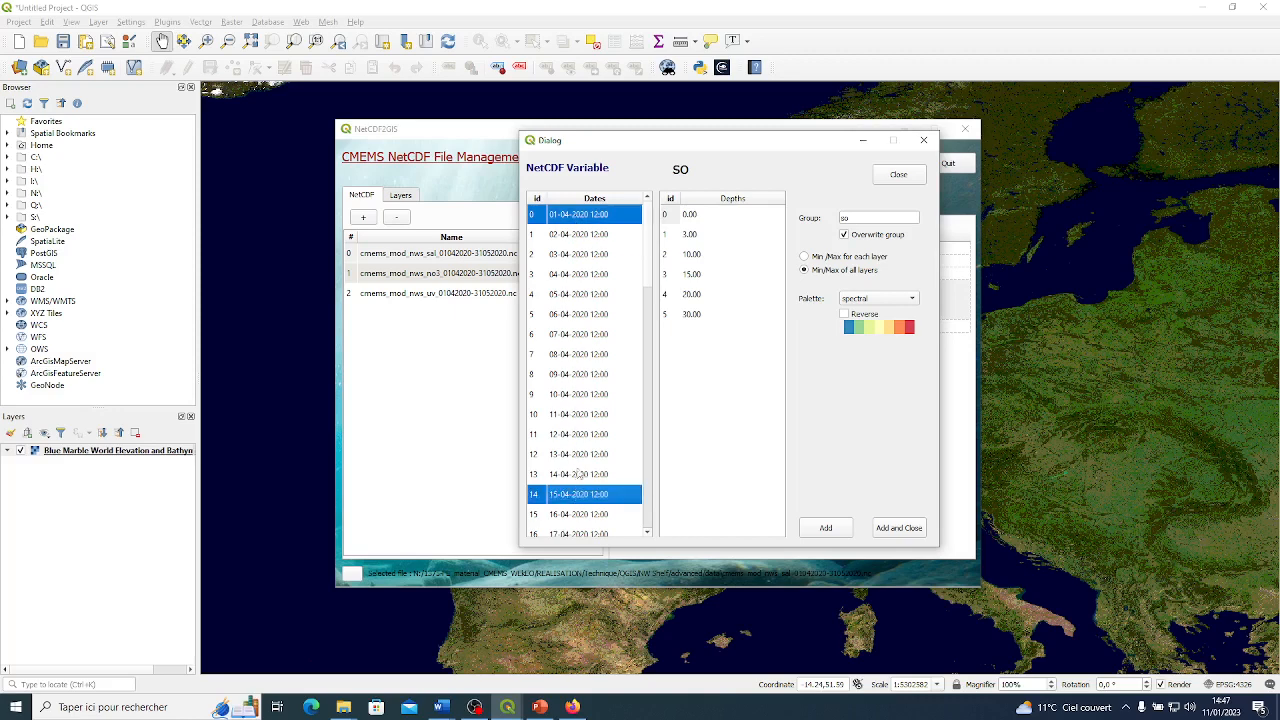
scroll(597, 352, "down", 3)
scroll(598, 340, "down", 1)
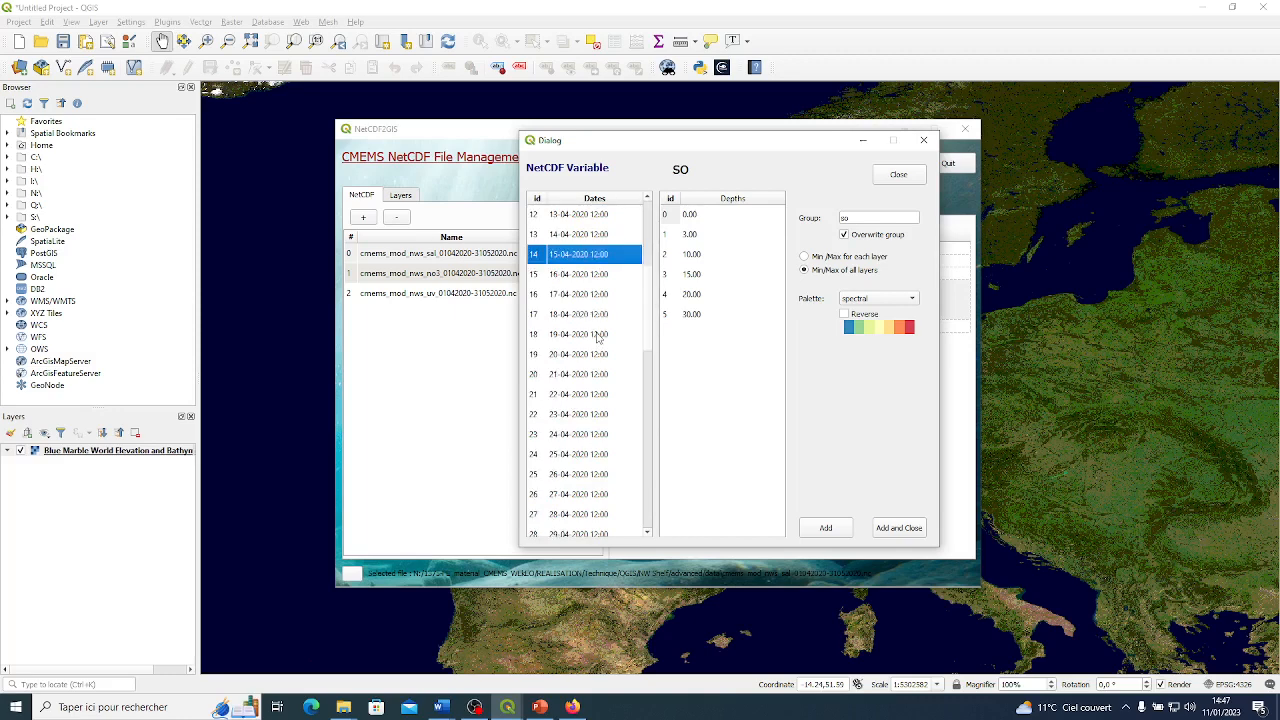
scroll(588, 481, "down", 4)
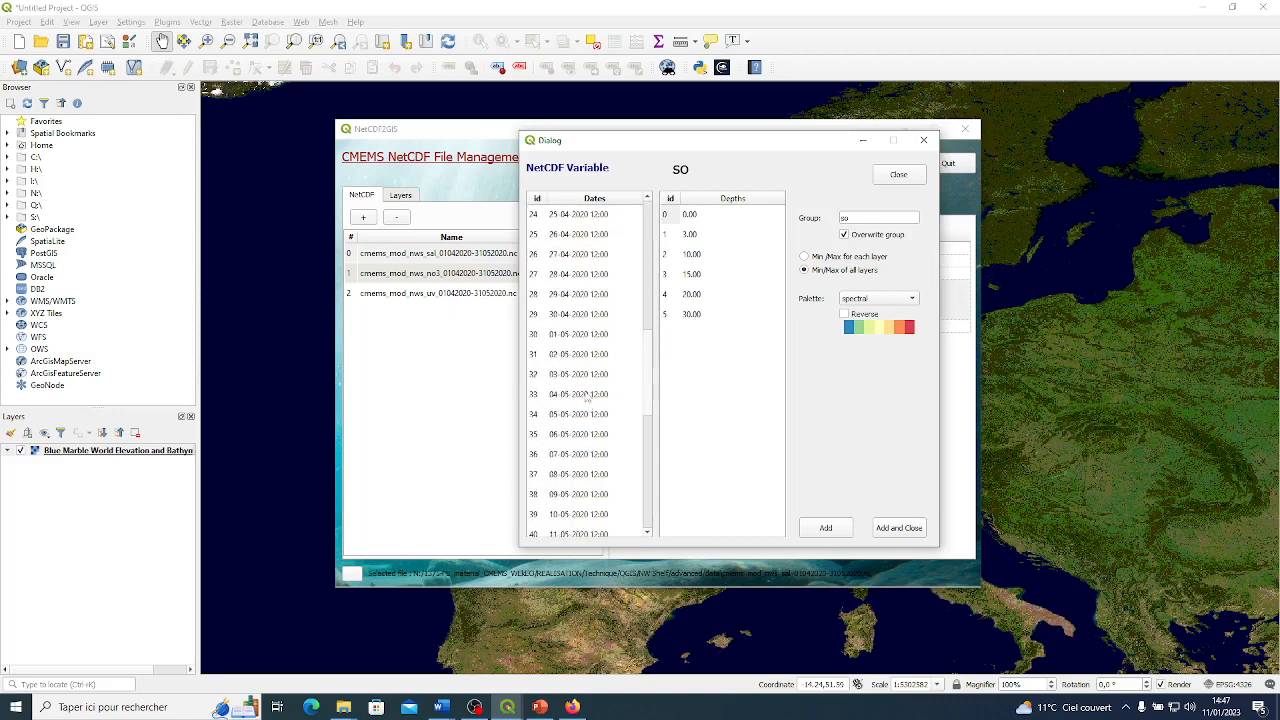
left_click(579, 316)
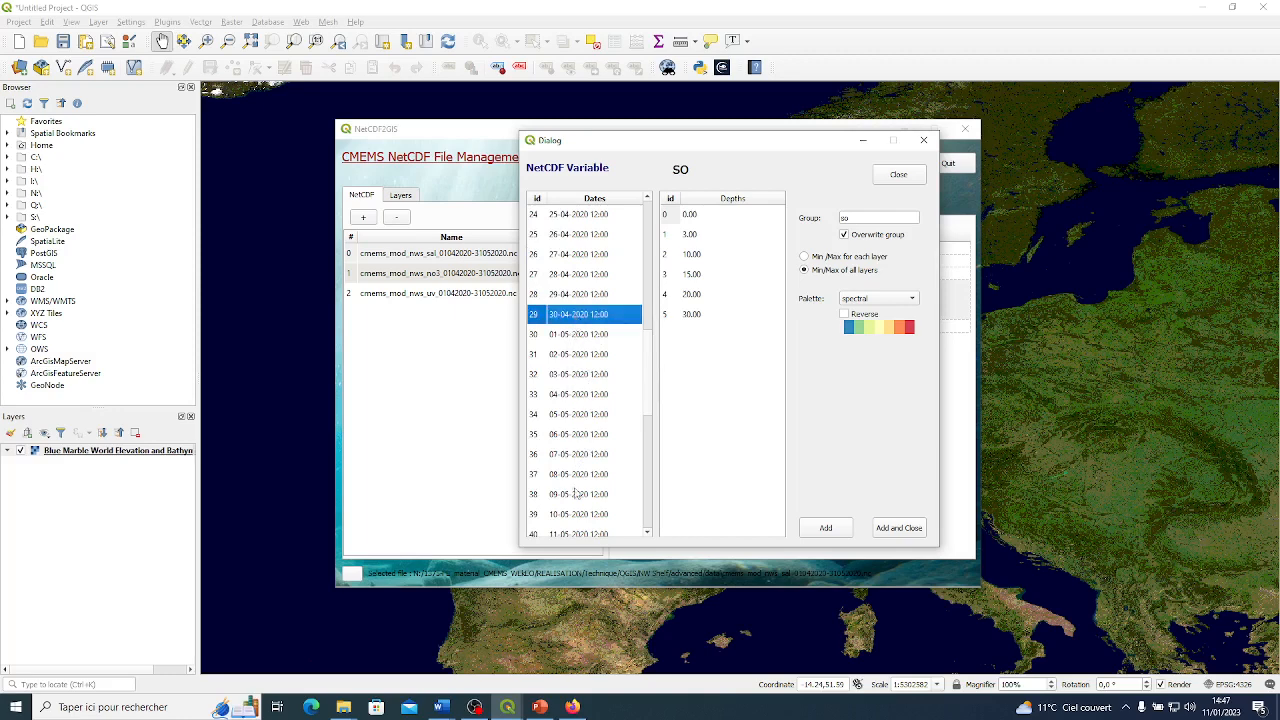
scroll(573, 479, "down", 5)
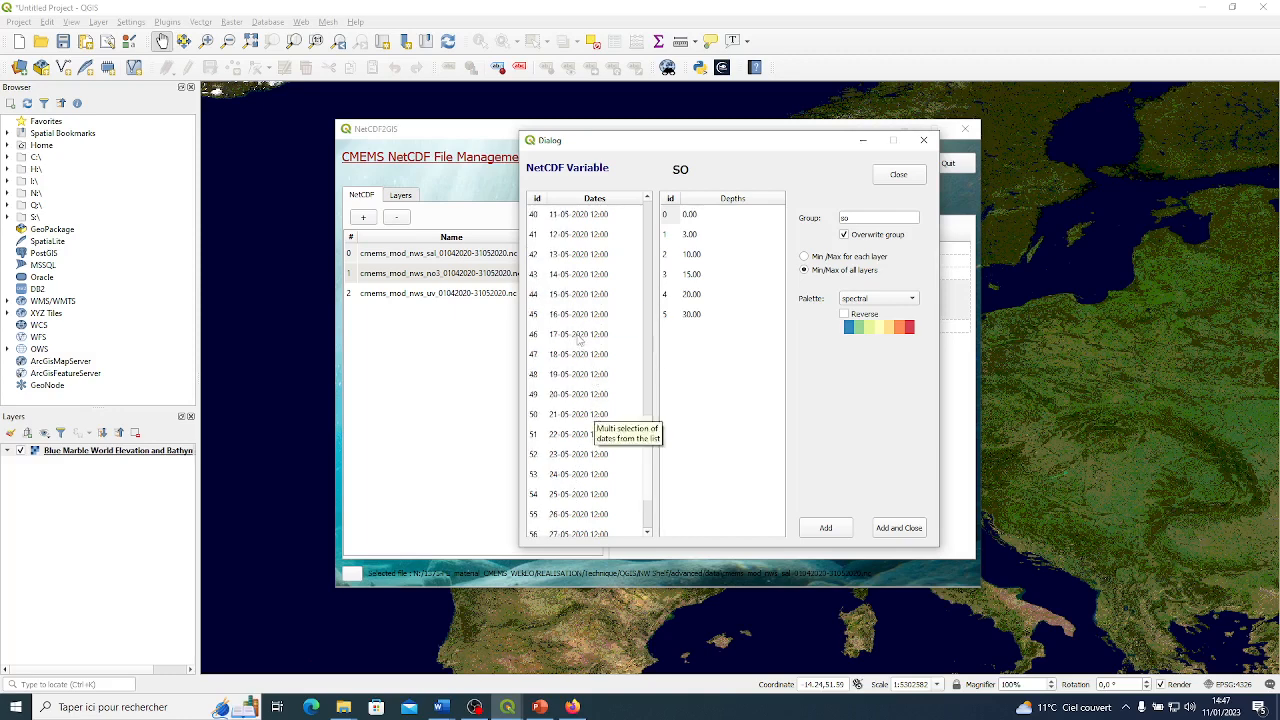
left_click(585, 296)
scroll(587, 490, "down", 2)
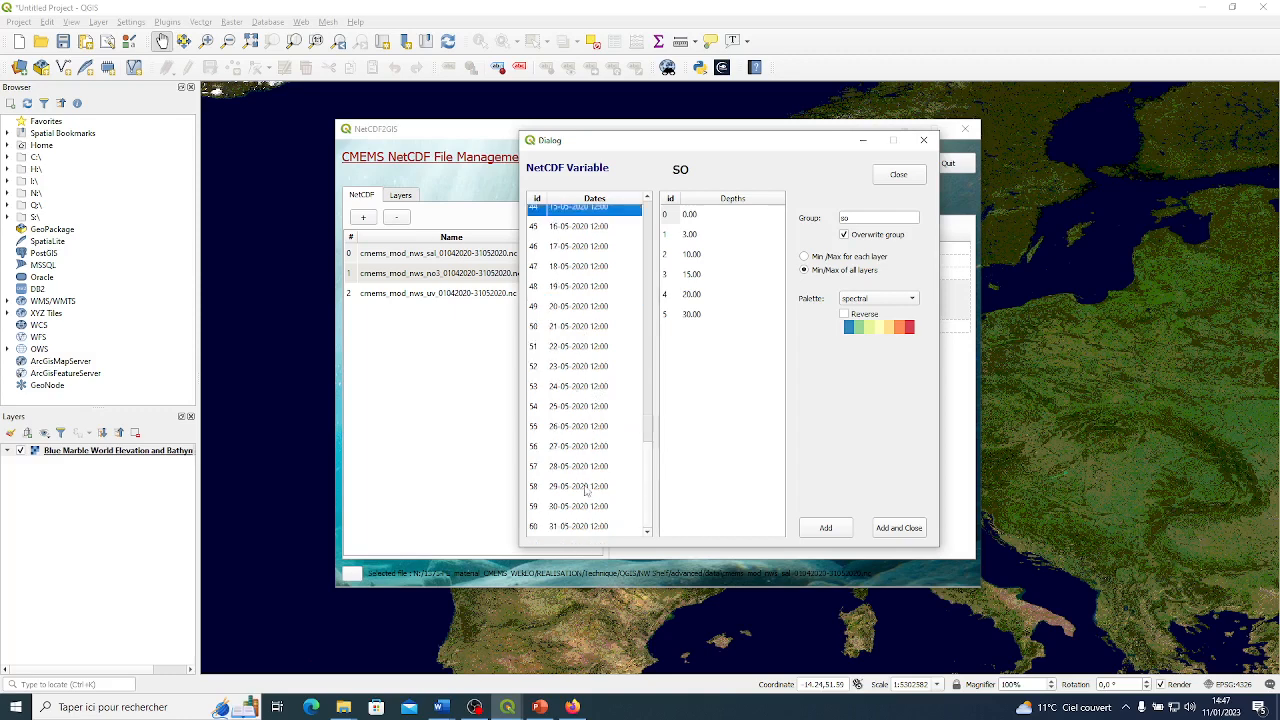
left_click(583, 507, "ctrl")
scroll(591, 476, "up", 10)
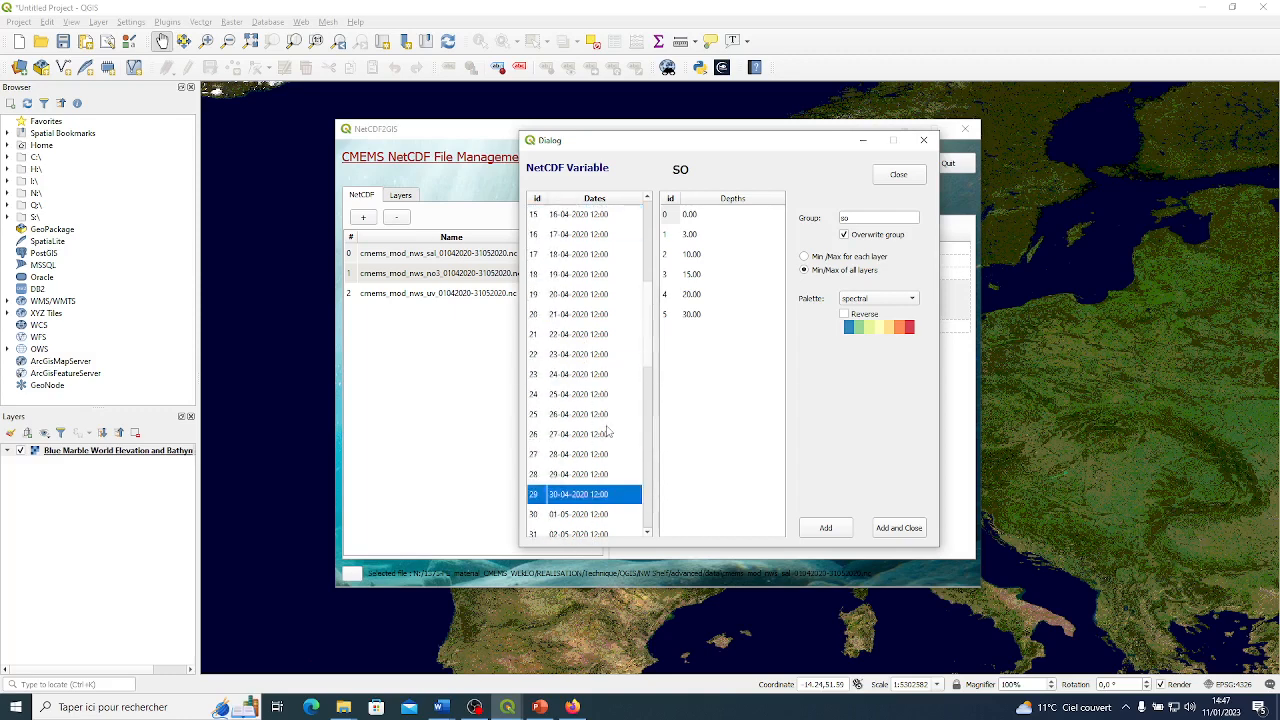
scroll(606, 432, "up", 5)
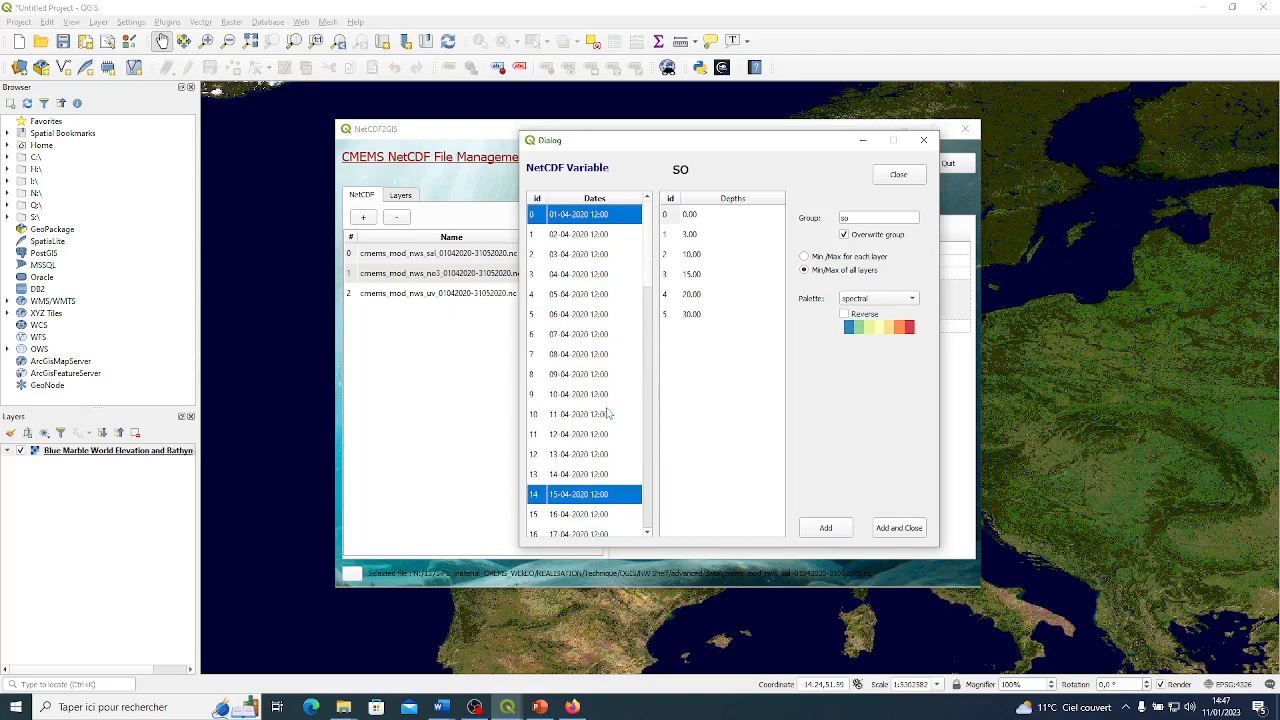
left_click(703, 218)
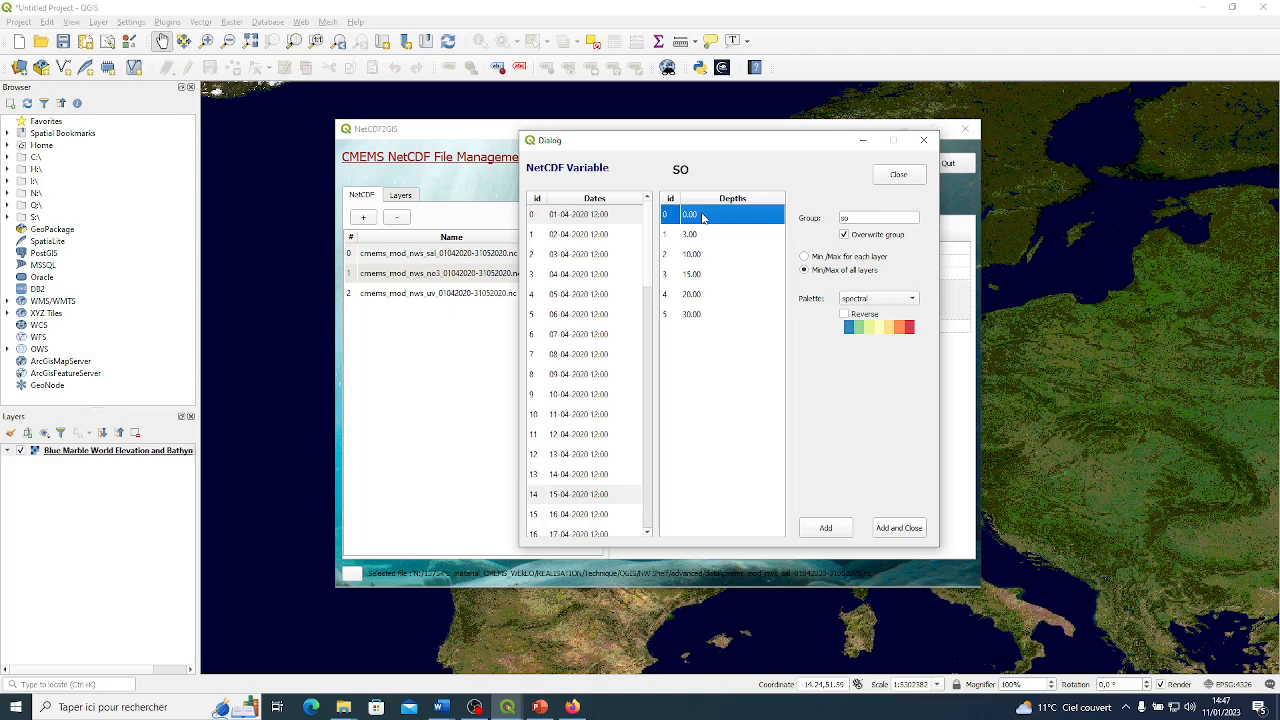
Name the layer group salinity, add the selected layers to the project and close the dialog.
double_click(846, 217)
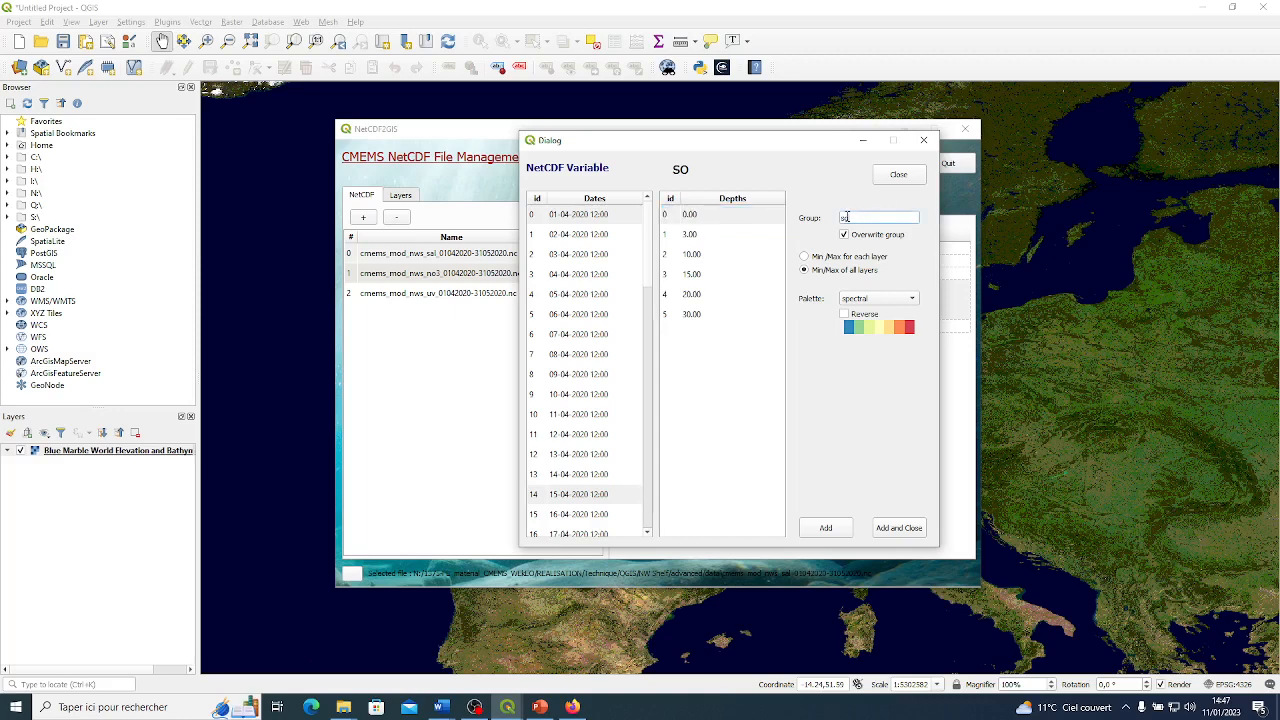
type("salinity")
left_click(885, 535)
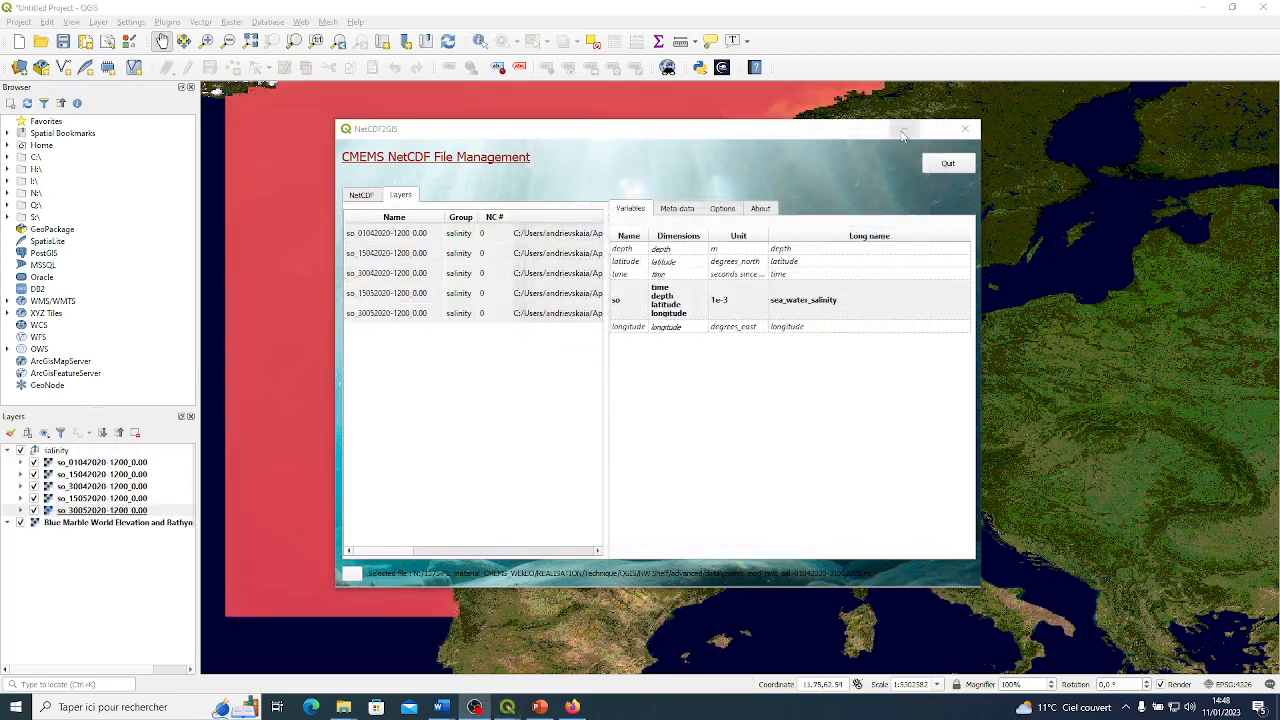
Minimize the NetCDF2GIS window to show the salinity map and give the layer list more height.
left_click(903, 132)
scroll(766, 378, "up", 3)
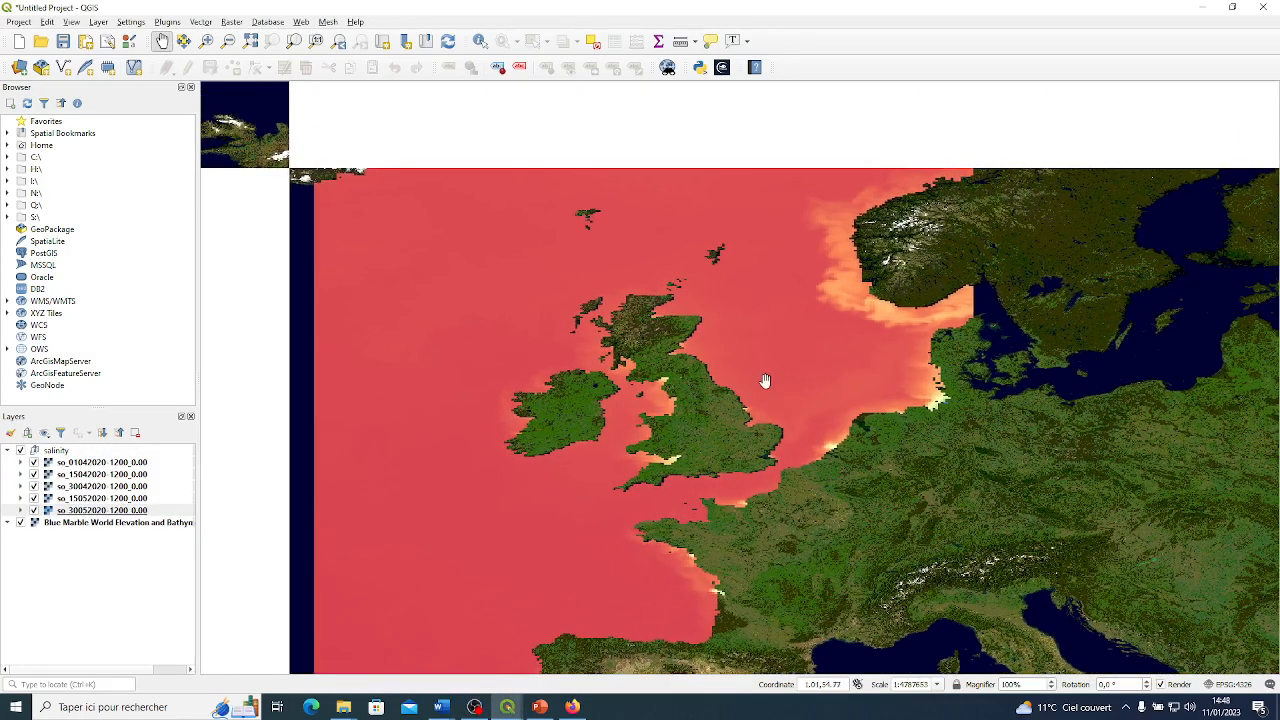
scroll(822, 340, "down", 2)
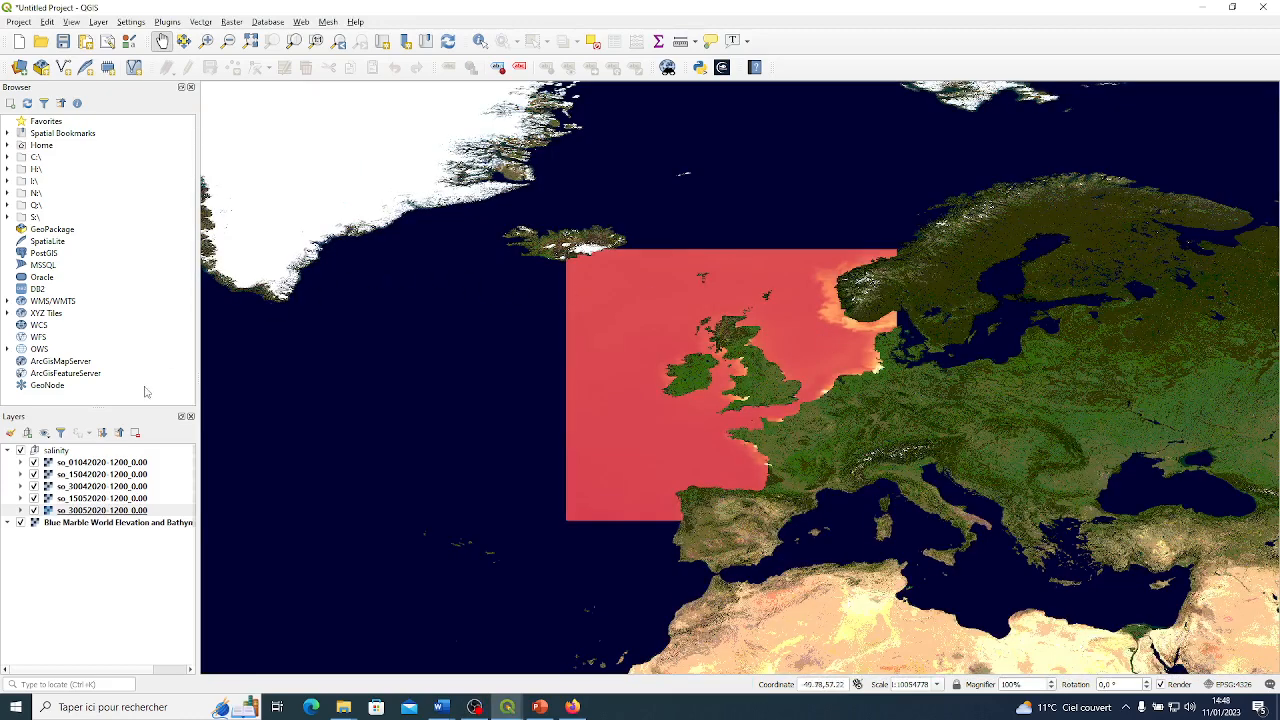
left_click_drag(134, 242, 131, 192)
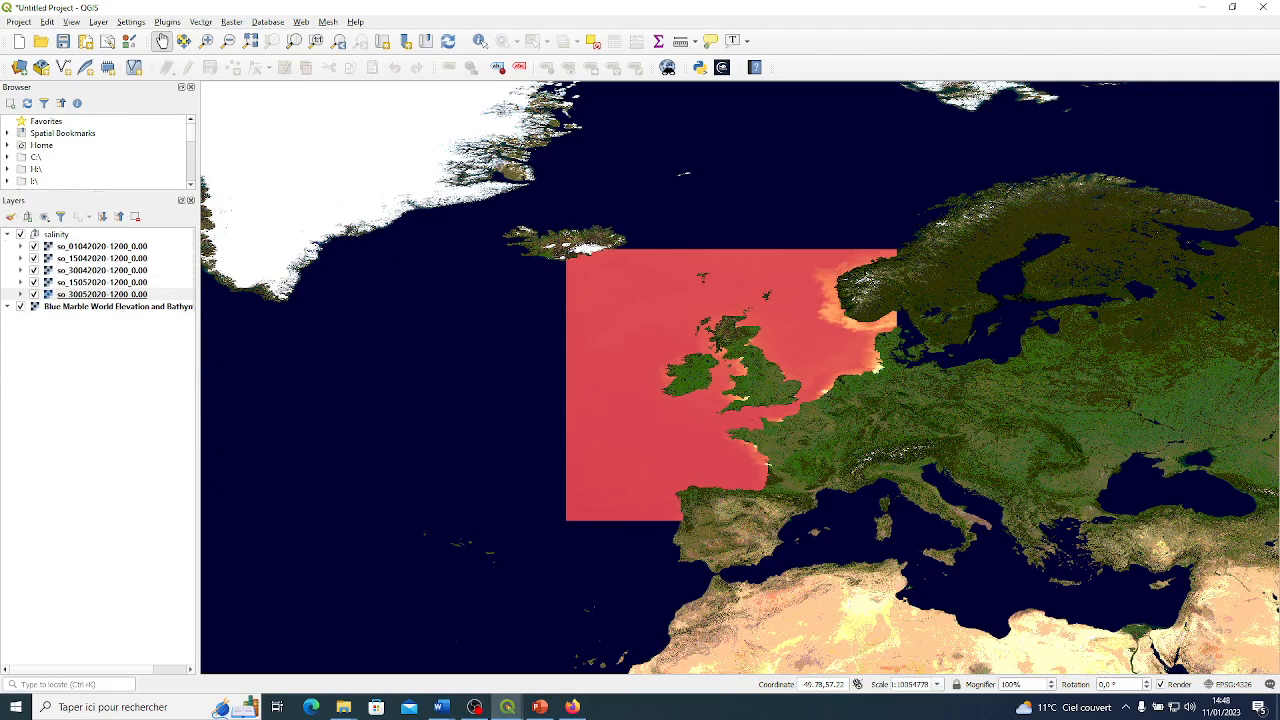
View the salinity layers without and with the Blue Marble basemap, and collapse and re-expand the salinity group.
left_click(20, 307)
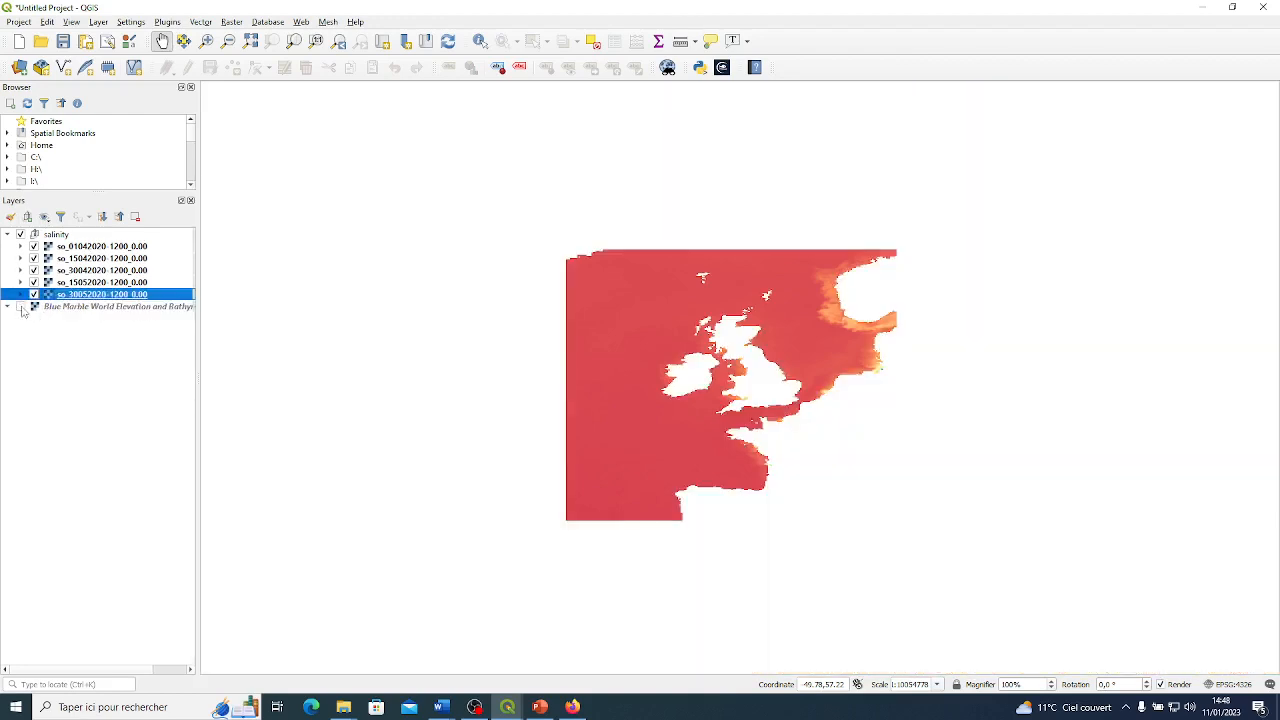
left_click(20, 307)
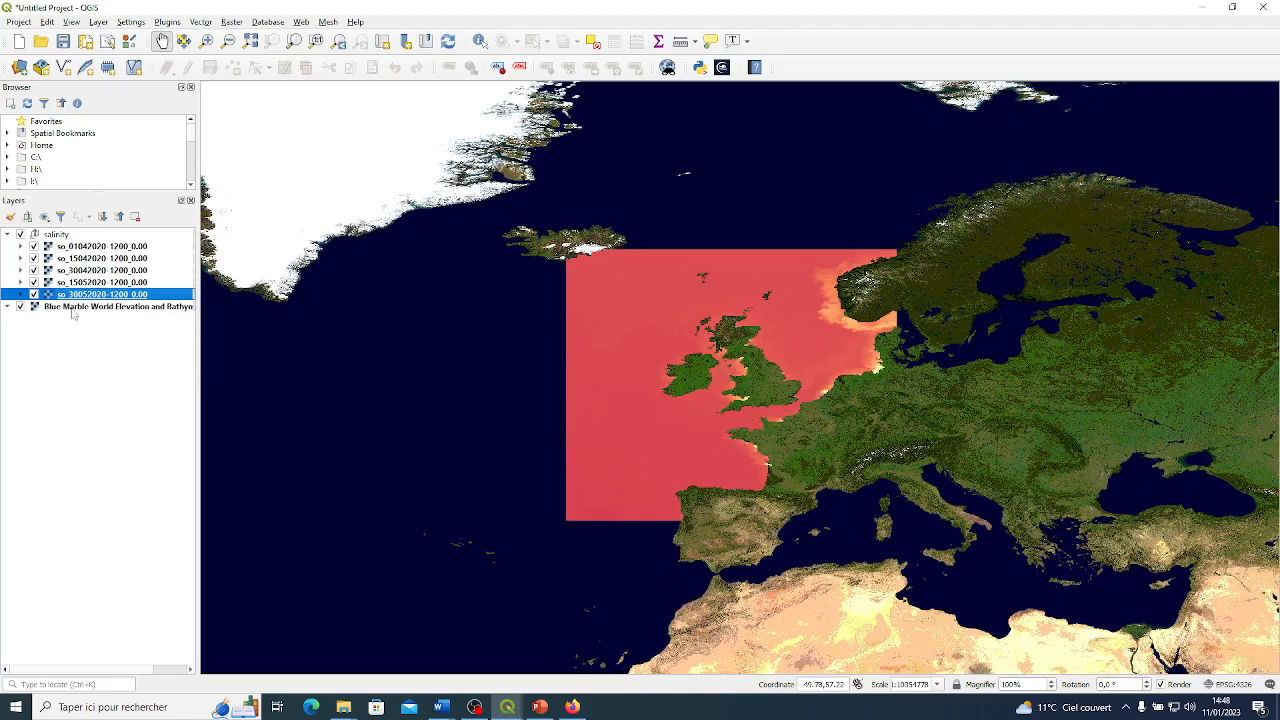
left_click(7, 234)
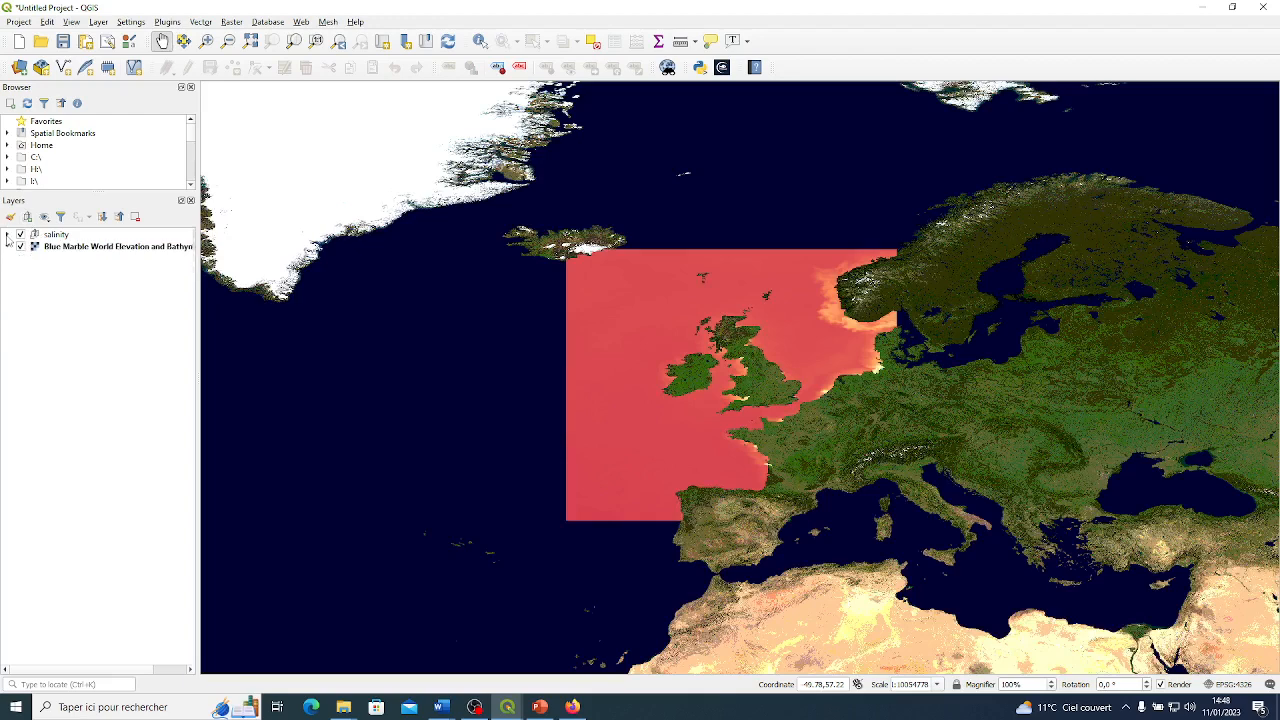
left_click(7, 234)
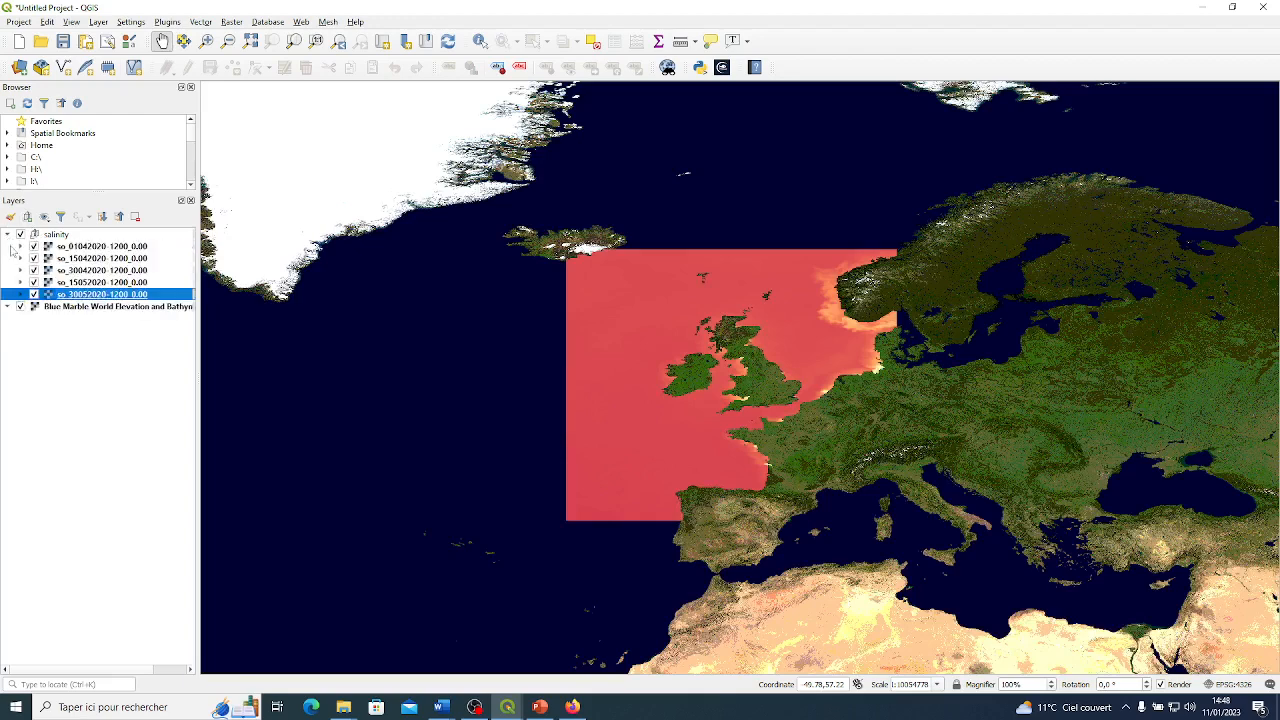
left_click(50, 284)
left_click(56, 271)
left_click(62, 258)
left_click(60, 246)
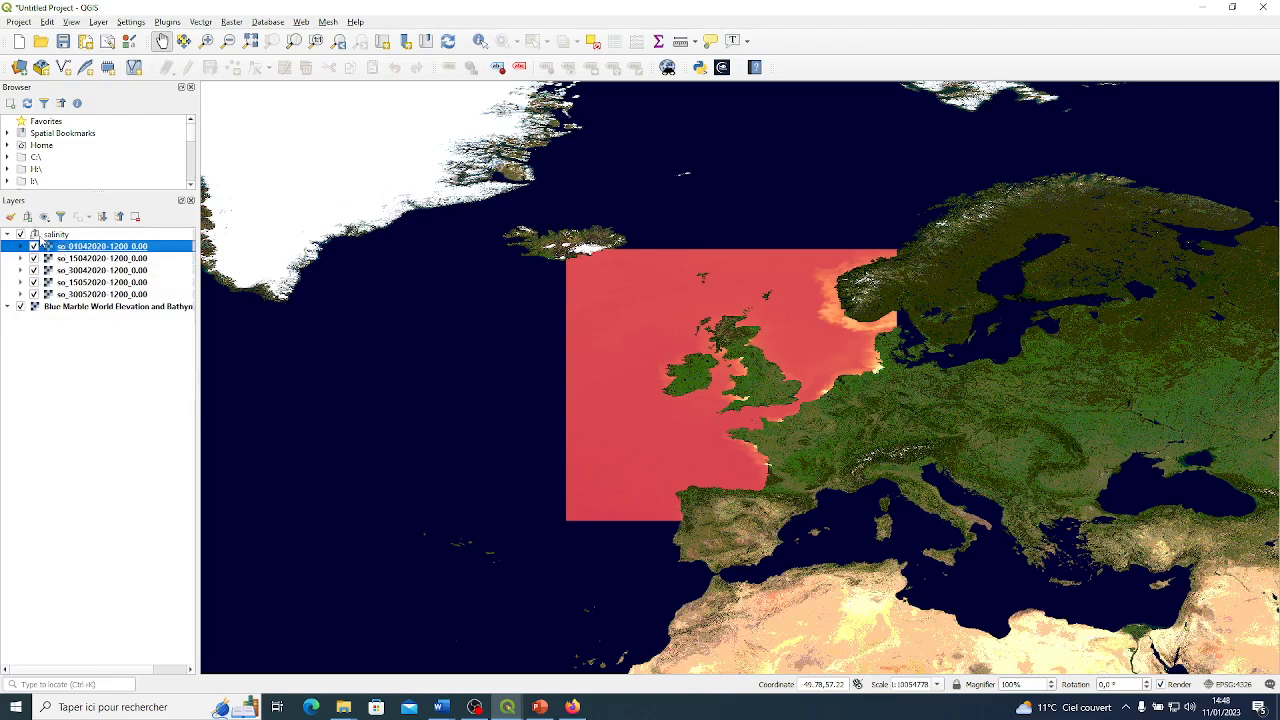
scroll(850, 372, "up", 1)
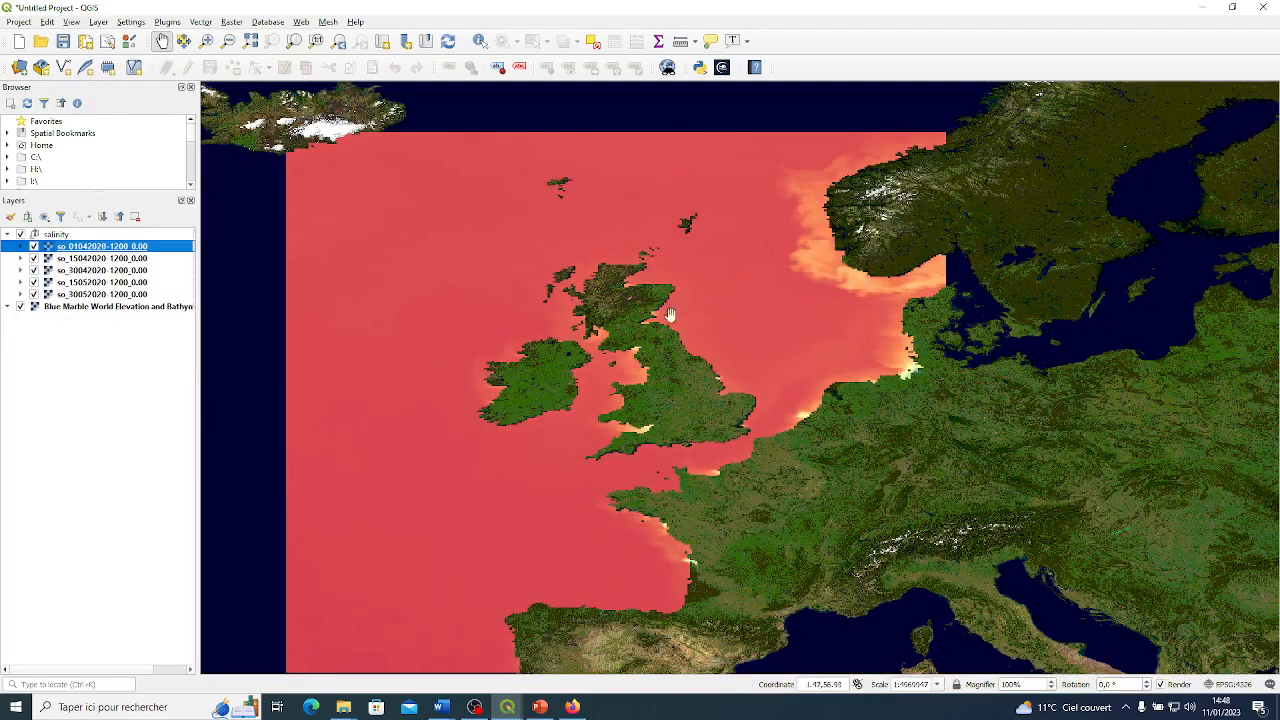
left_click_drag(681, 396, 705, 370)
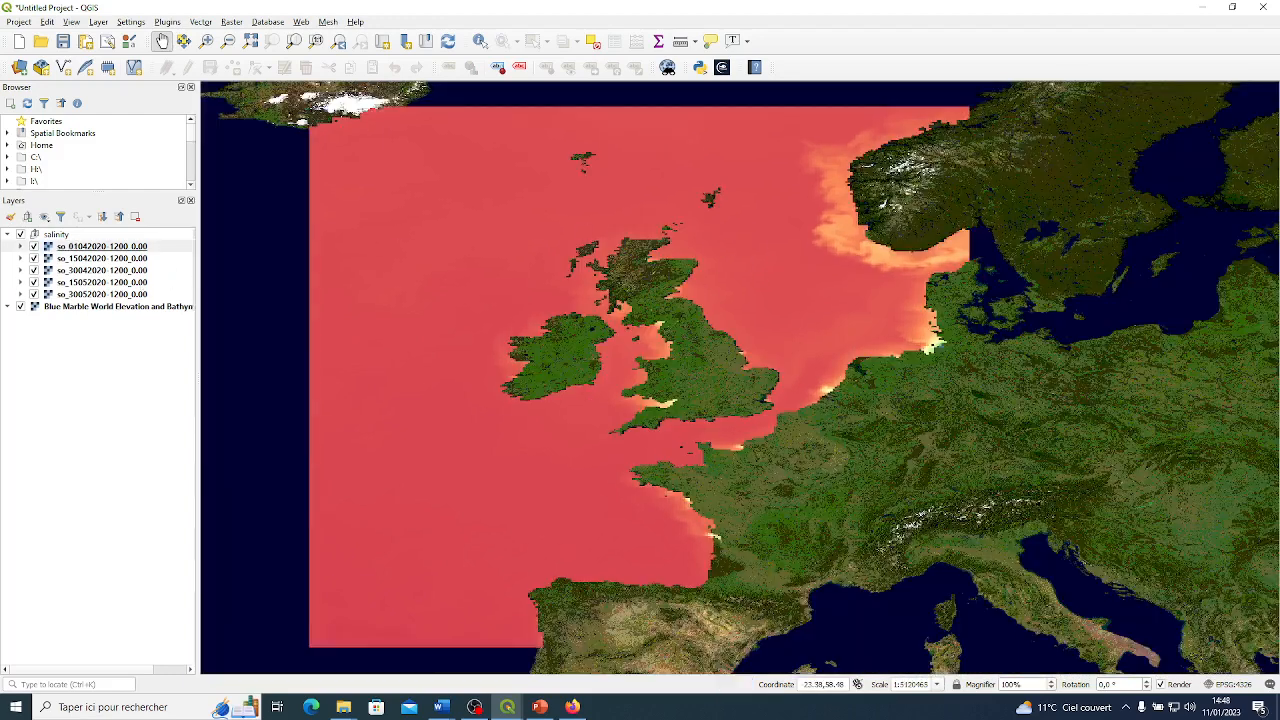
Hide the five salinity layers one after another to compare their dates, and close the layer properties without changes.
left_click(34, 247)
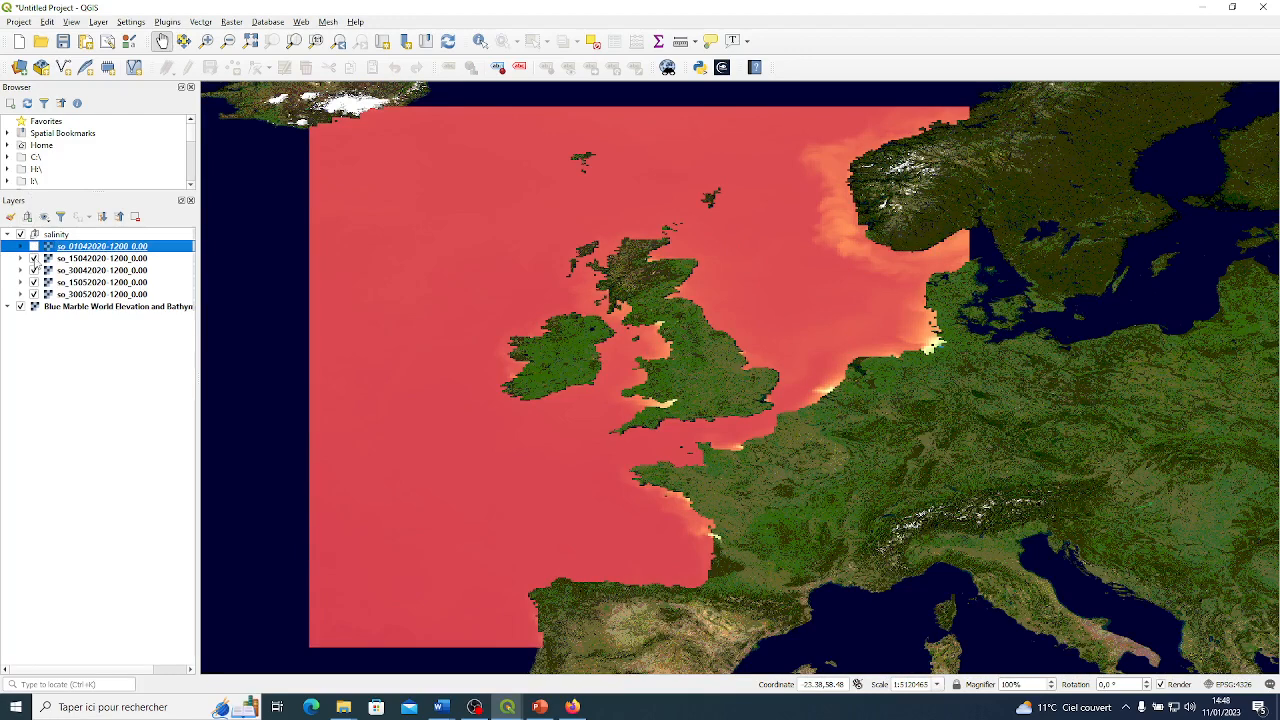
left_click(34, 259)
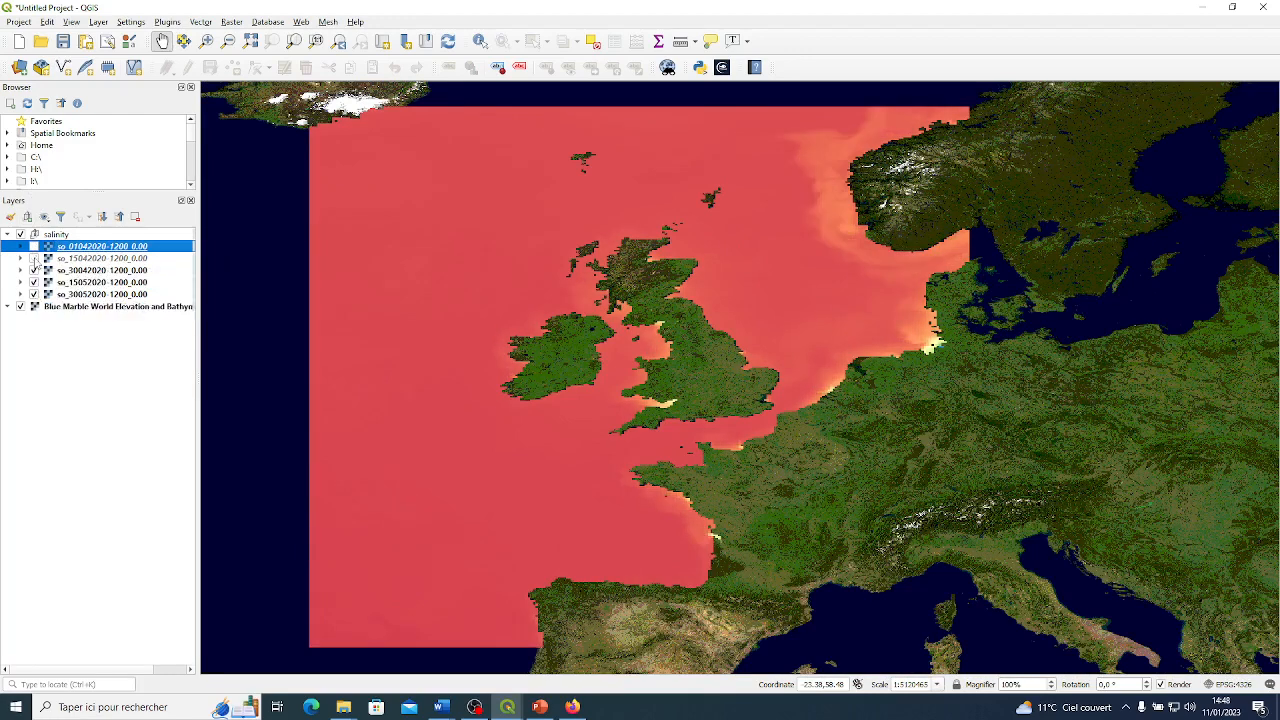
left_click(34, 271)
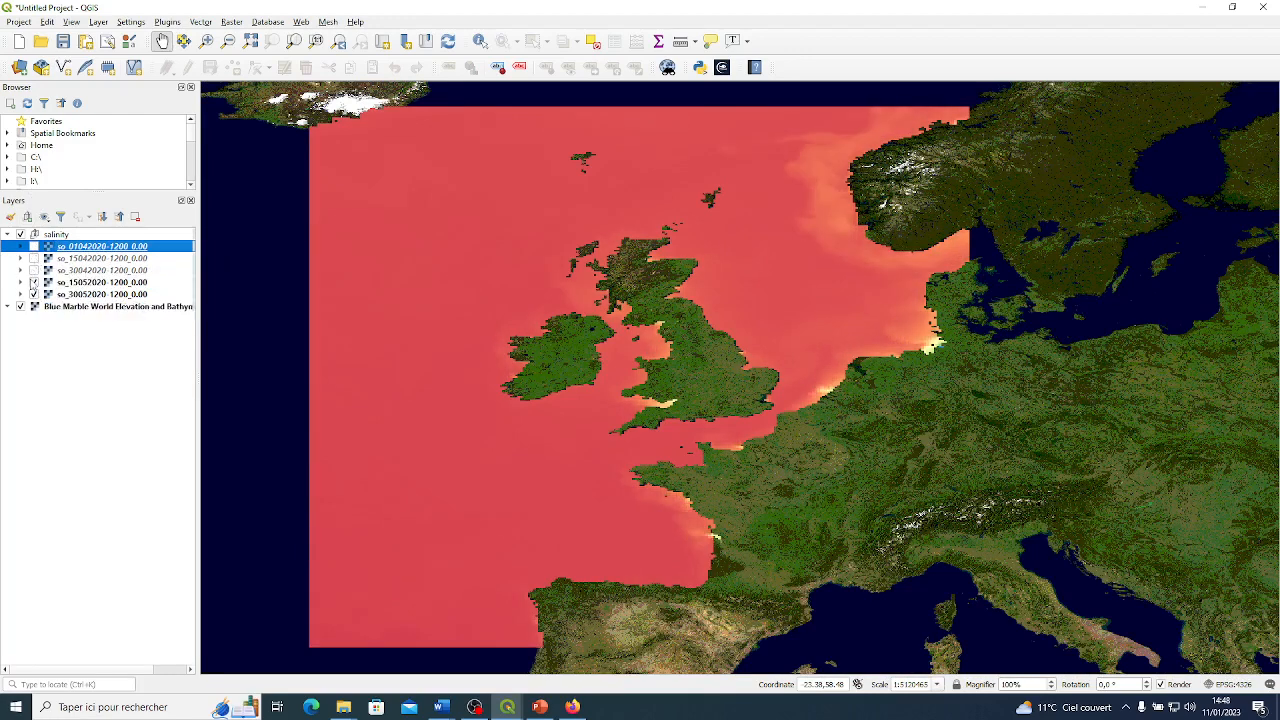
left_click(34, 283)
left_click(34, 295)
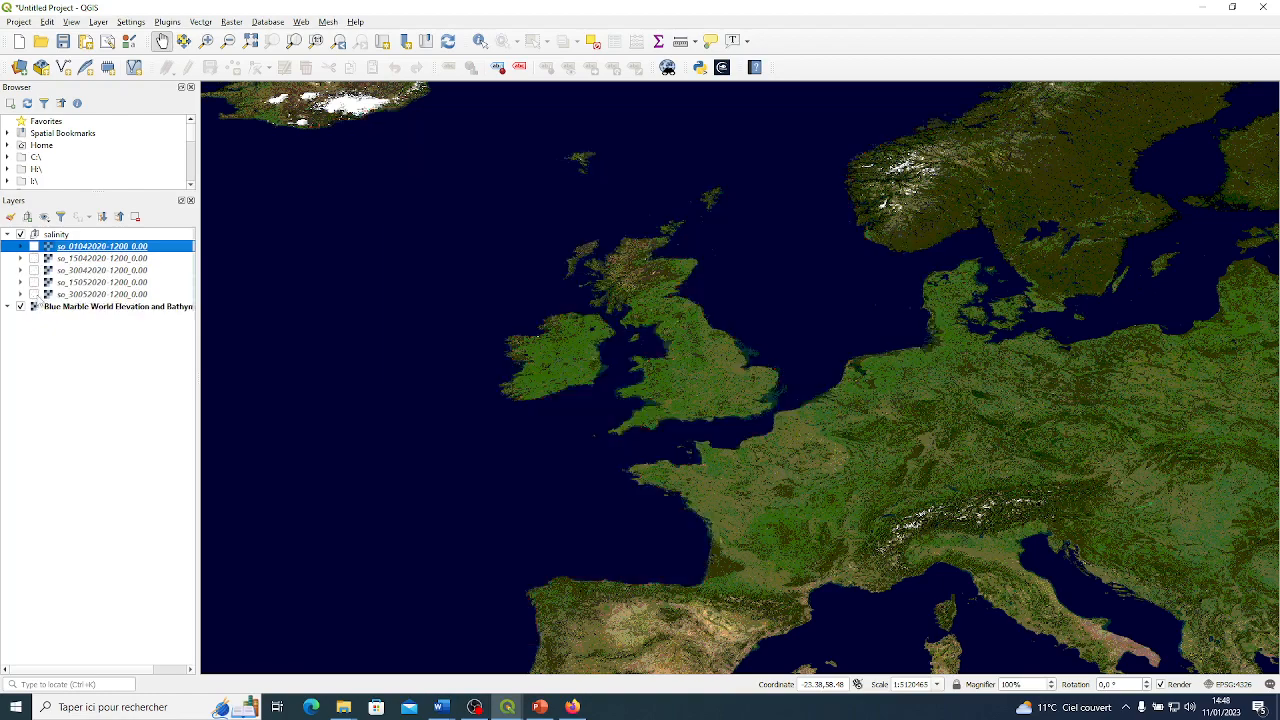
double_click(110, 247)
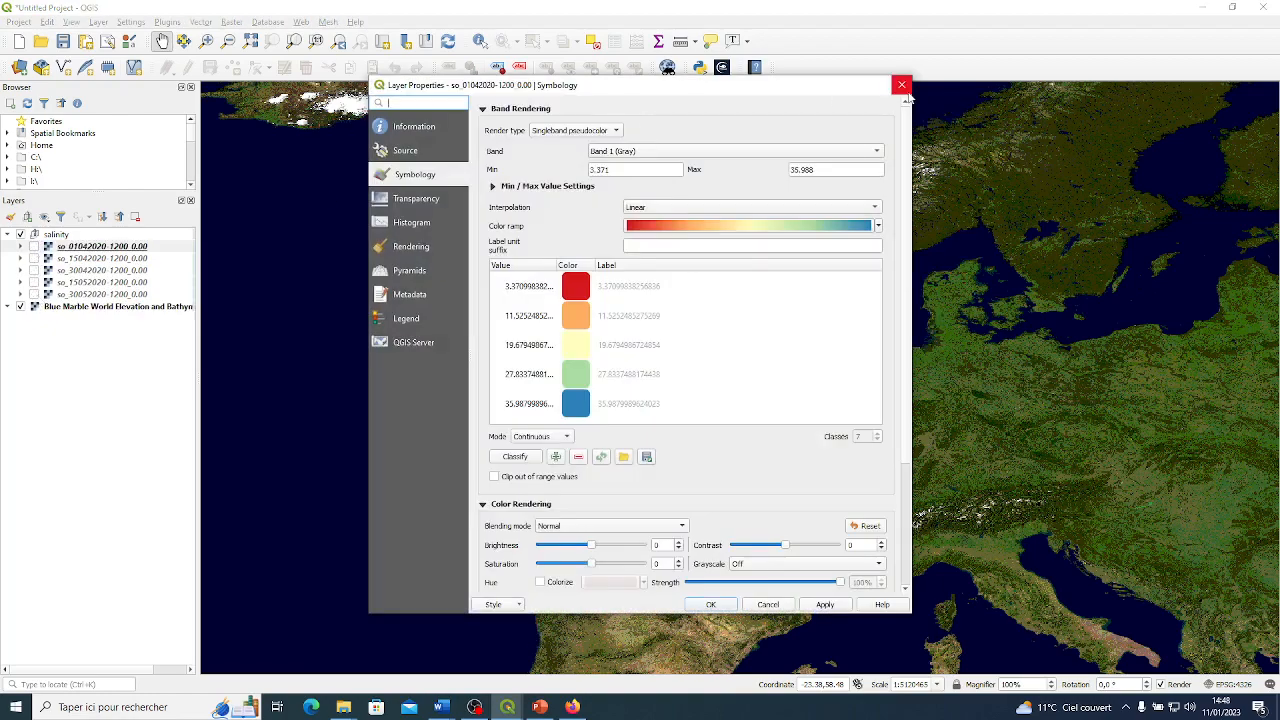
left_click(901, 85)
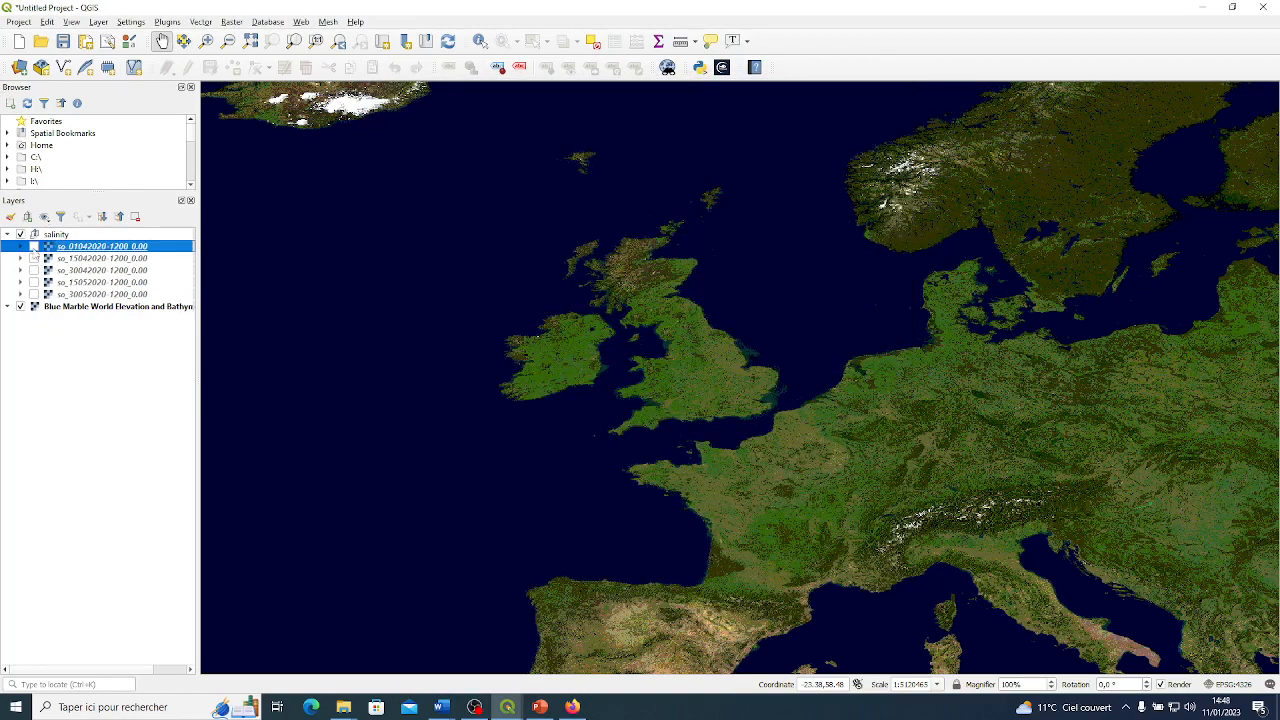
Make all five layers in the salinity group visible again.
left_click(34, 246)
left_click(34, 258)
left_click(34, 270)
left_click(34, 282)
left_click(34, 294)
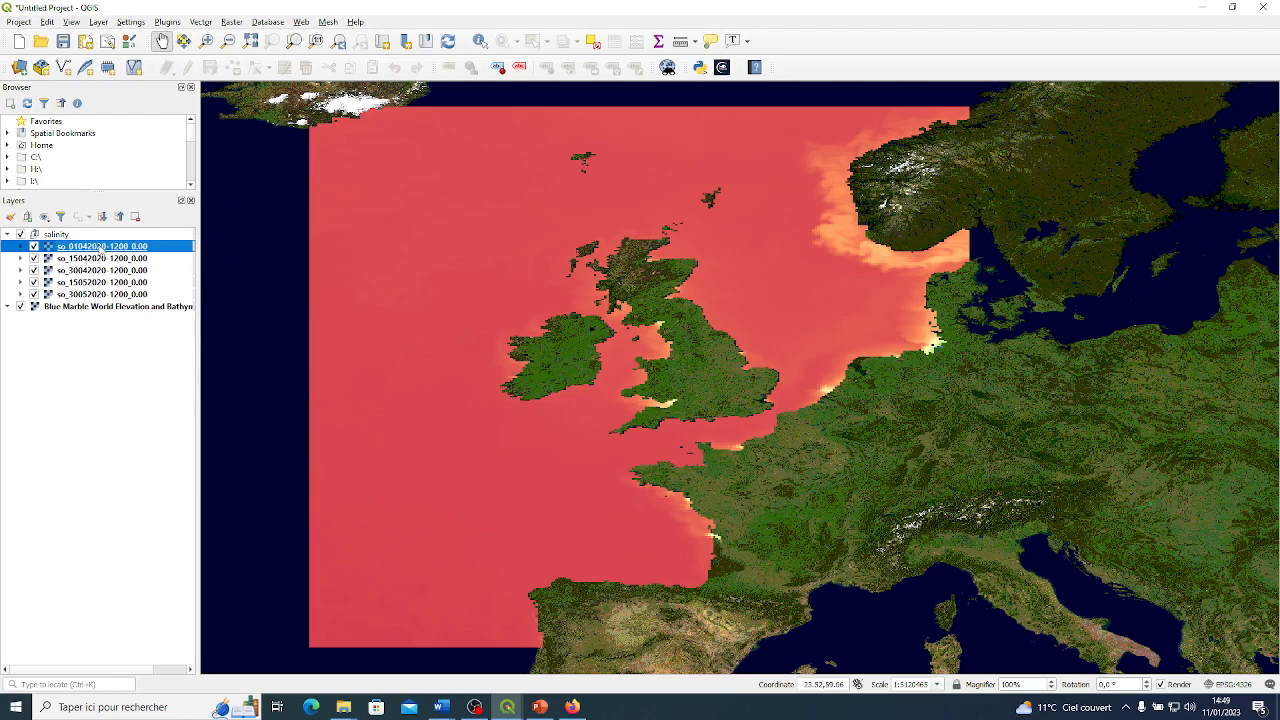
right_click(101, 247)
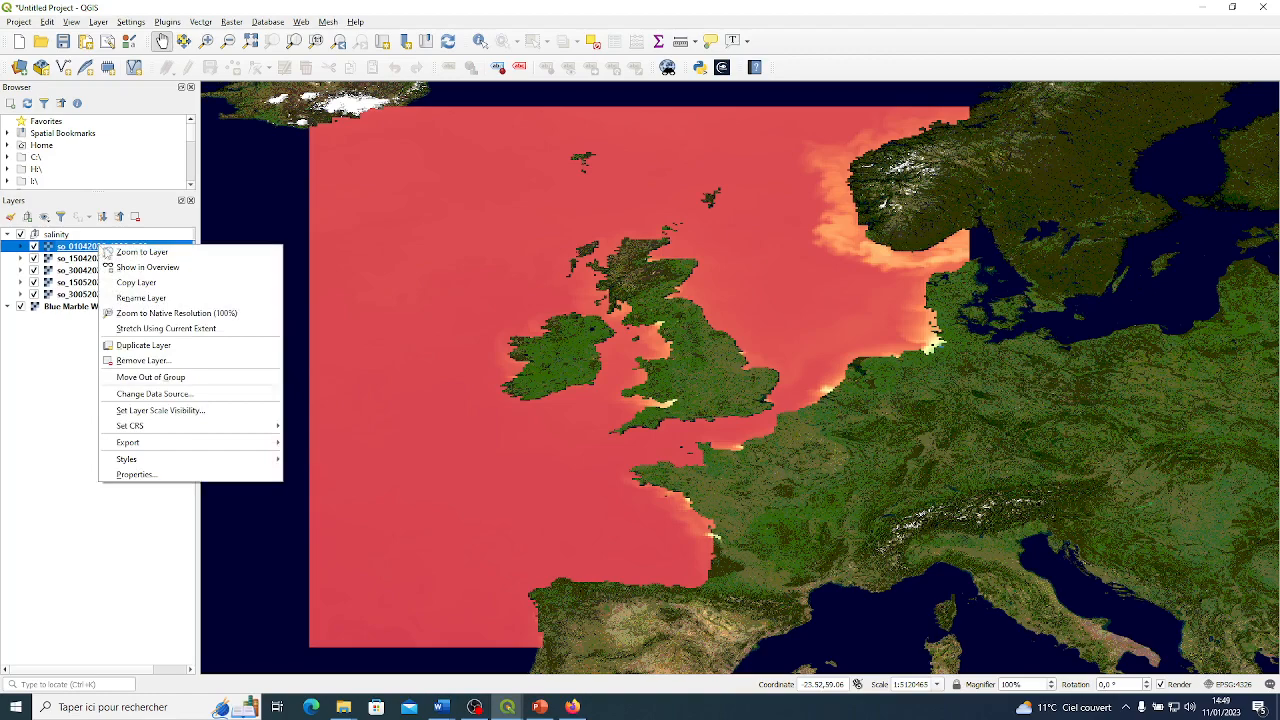
left_click(177, 473)
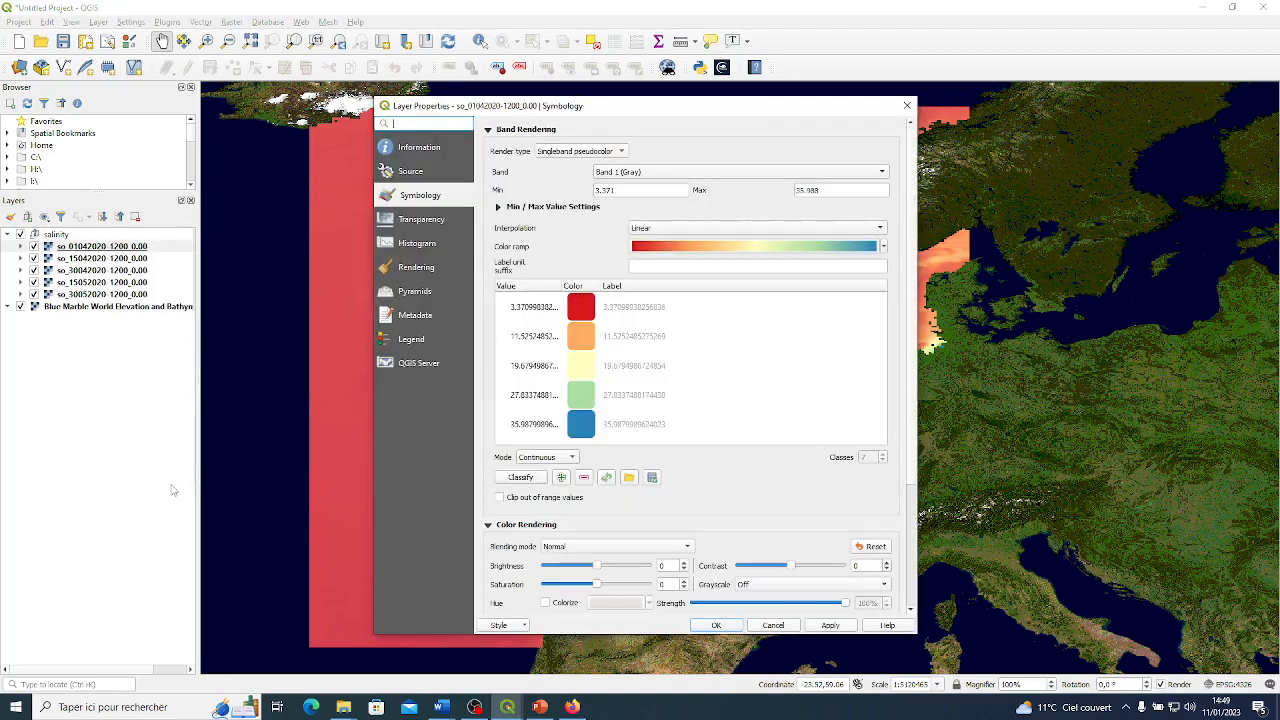
left_click(428, 175)
left_click(424, 197)
left_click(611, 190)
key("BackSpace")
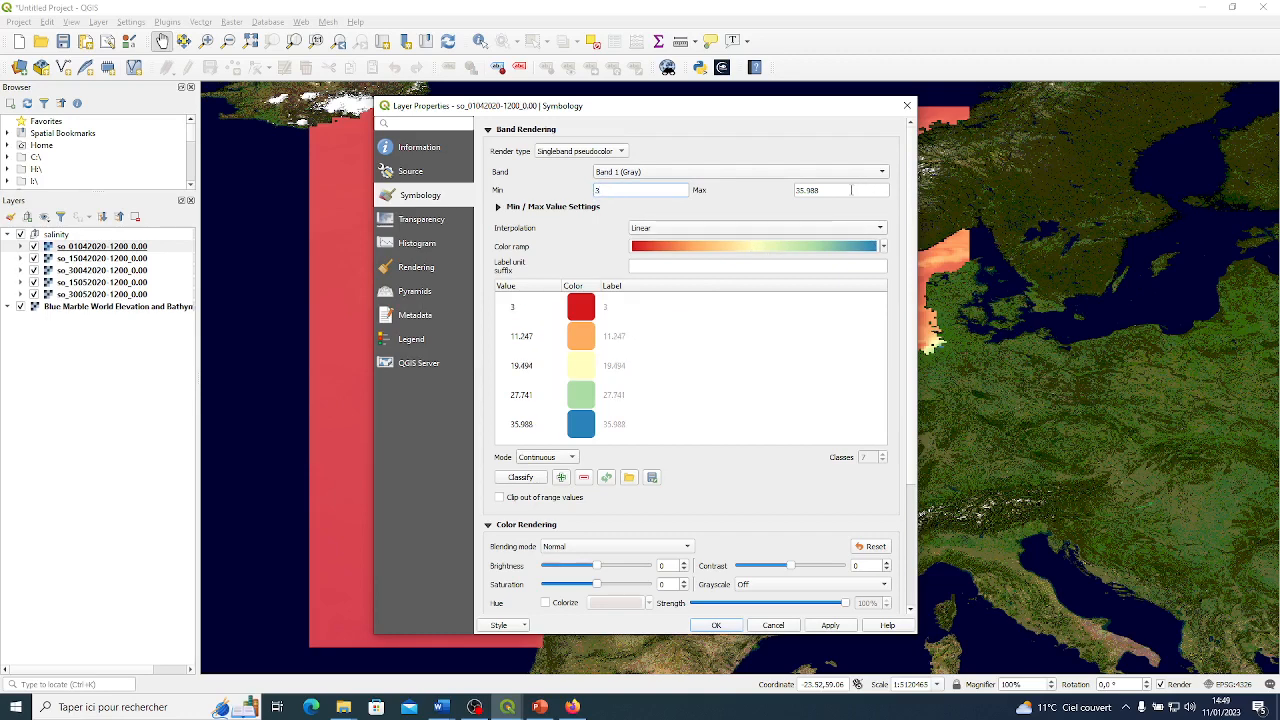
left_click(815, 190)
type("36")
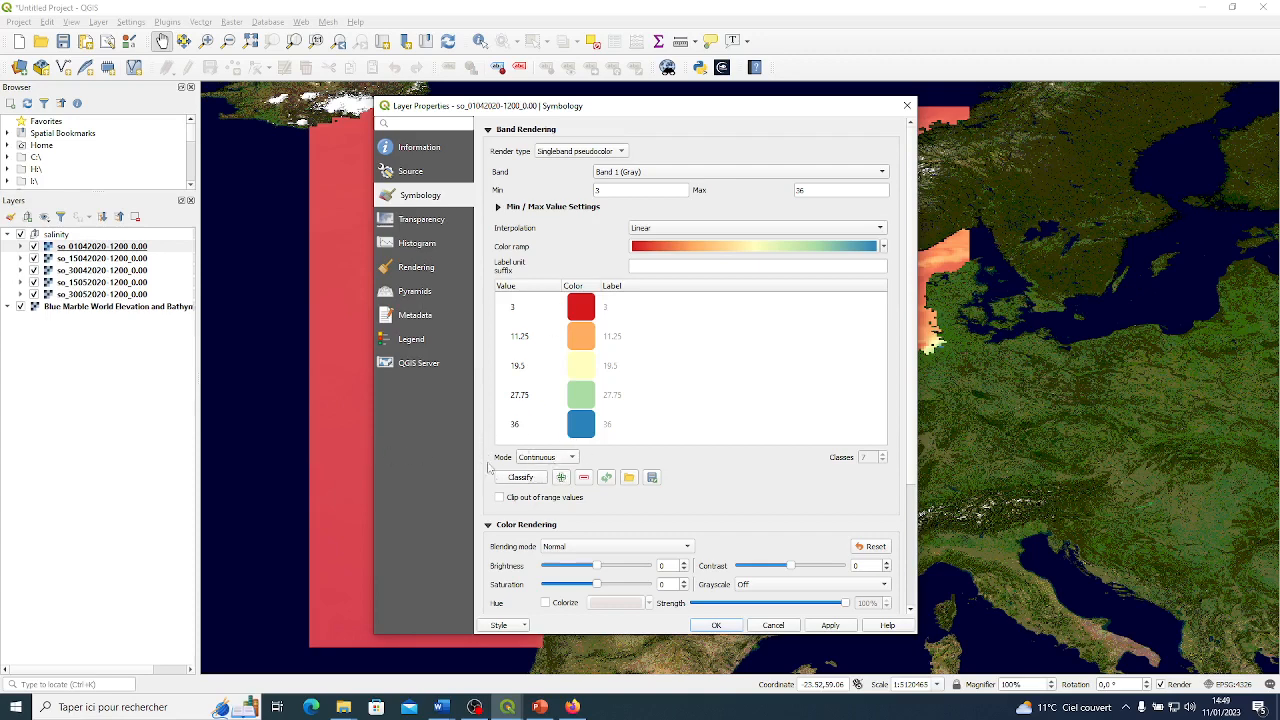
Set the classification mode to Equal Interval with 5 classes.
left_click(566, 459)
left_click(565, 471)
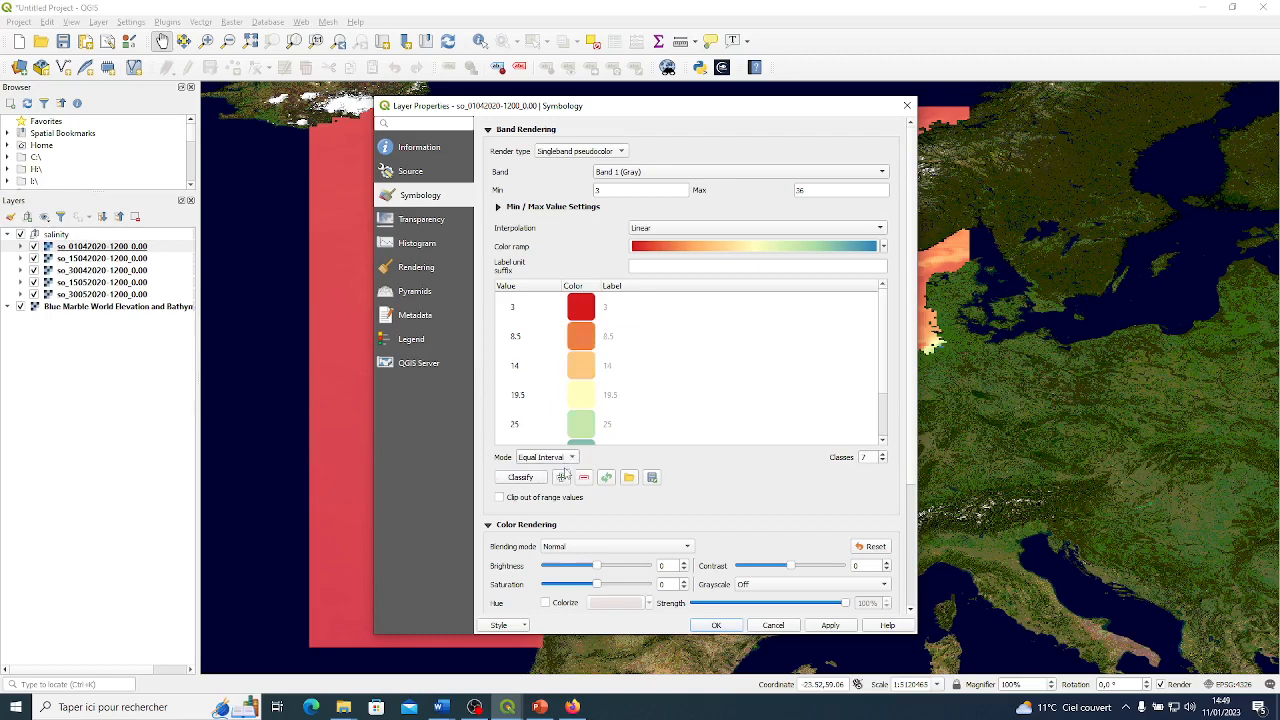
left_click(882, 461)
left_click(882, 461)
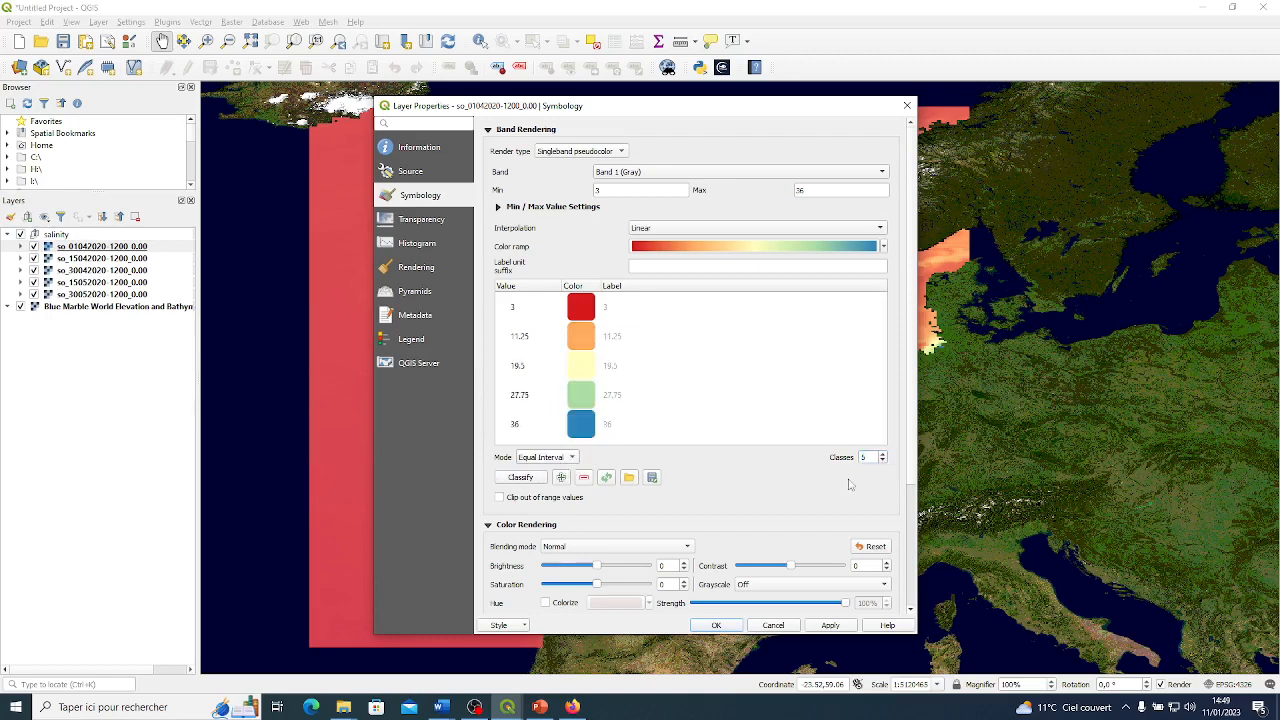
scroll(611, 263, "down", 1)
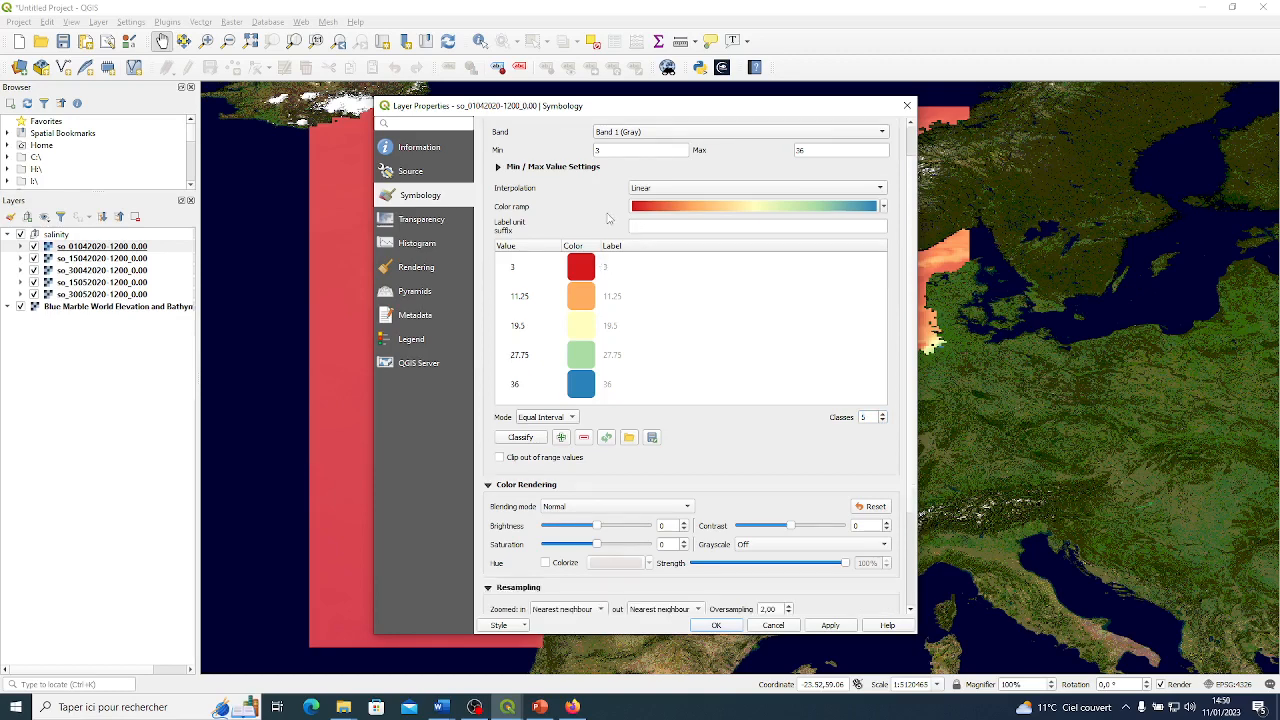
scroll(608, 218, "up", 1)
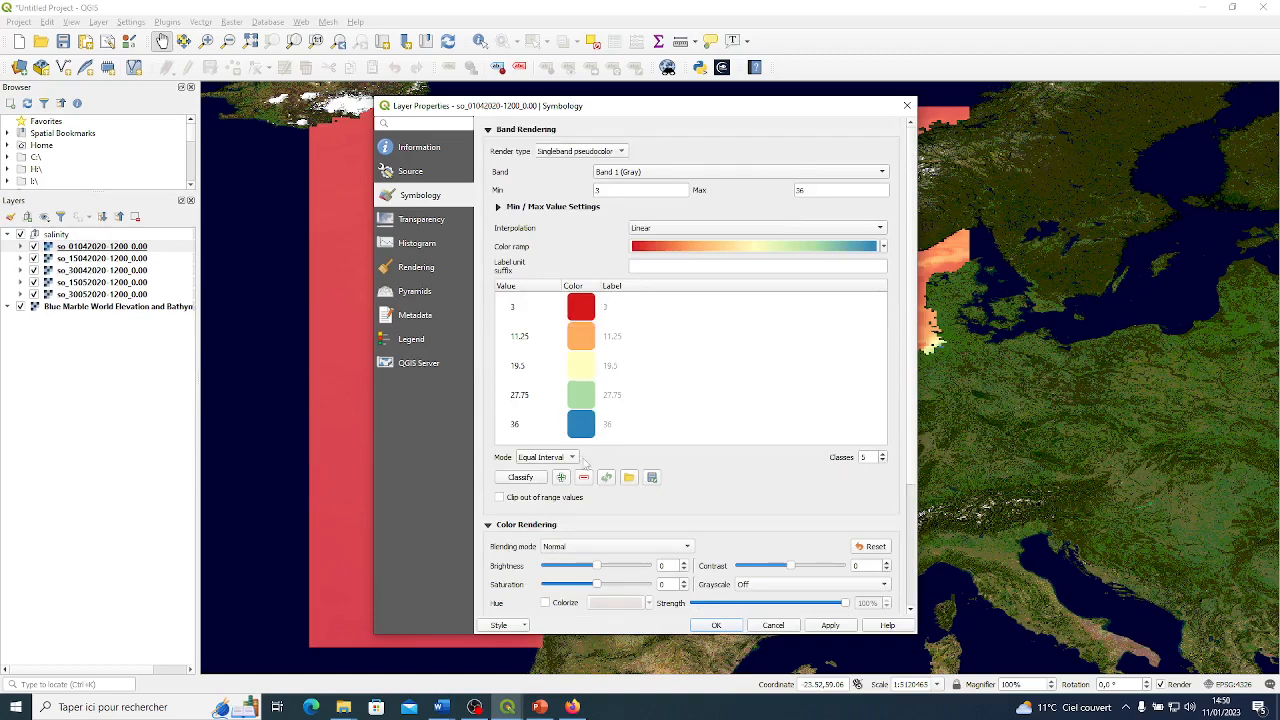
Look at the color ramp's gradient settings and the list of available color ramps without changing anything.
left_click(803, 247)
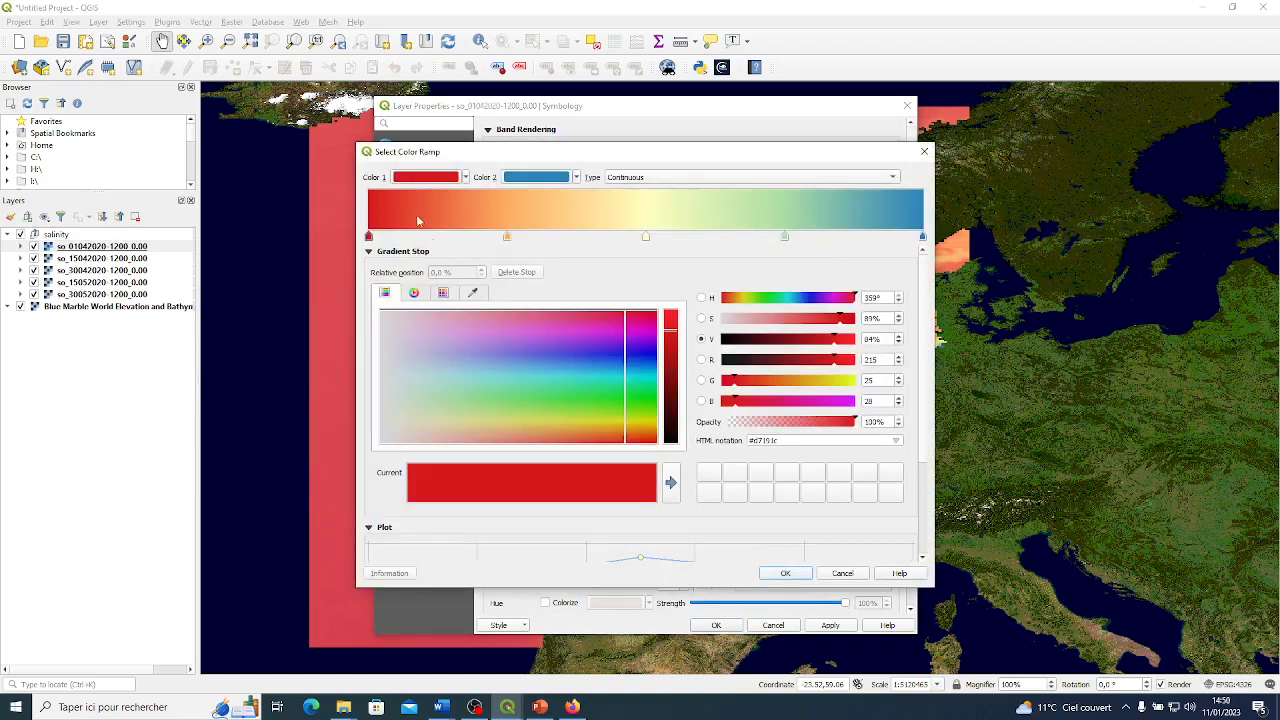
left_click(924, 151)
left_click(883, 247)
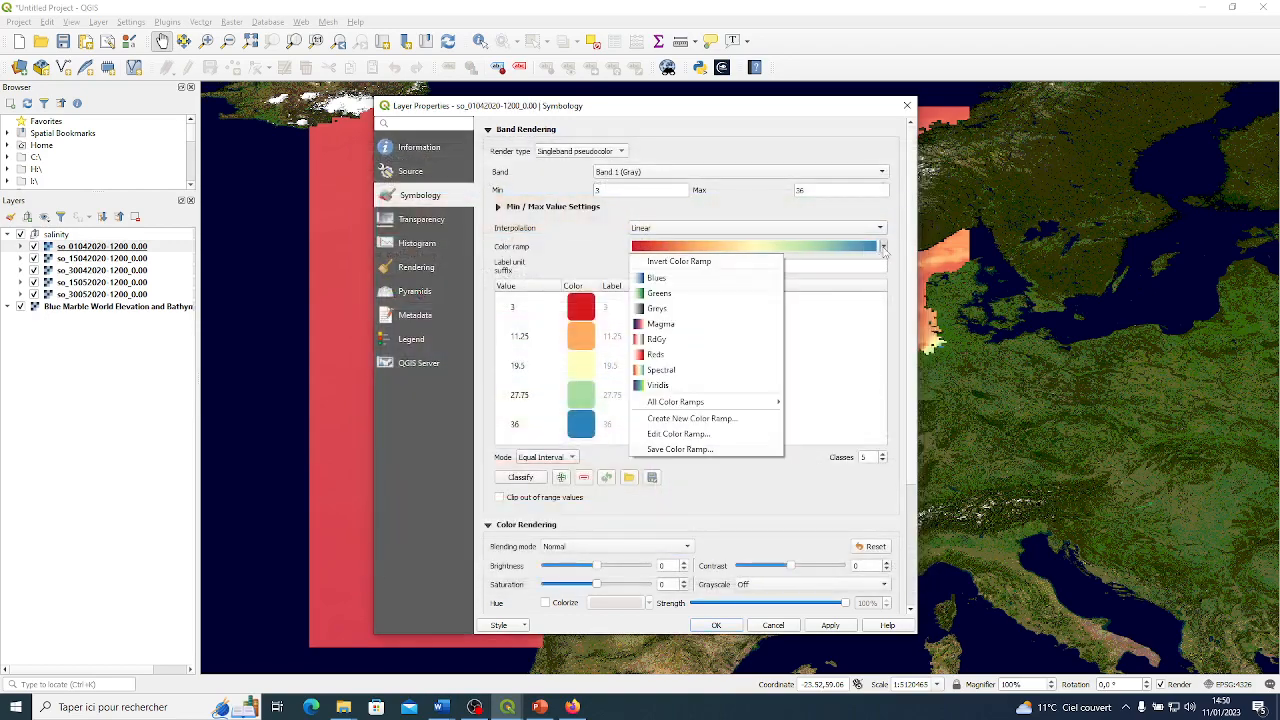
left_click(603, 254)
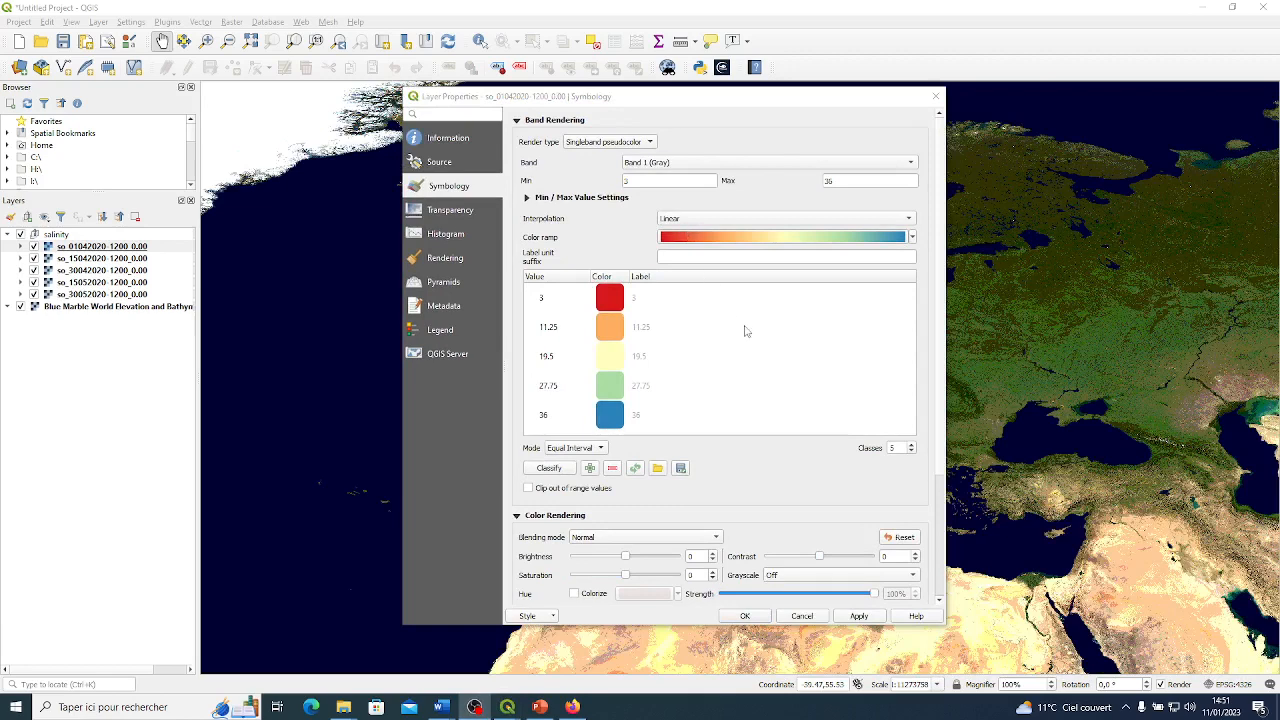
Invert the color ramp, and invert it again to restore the red-to-blue order.
left_click(911, 237)
left_click(715, 252)
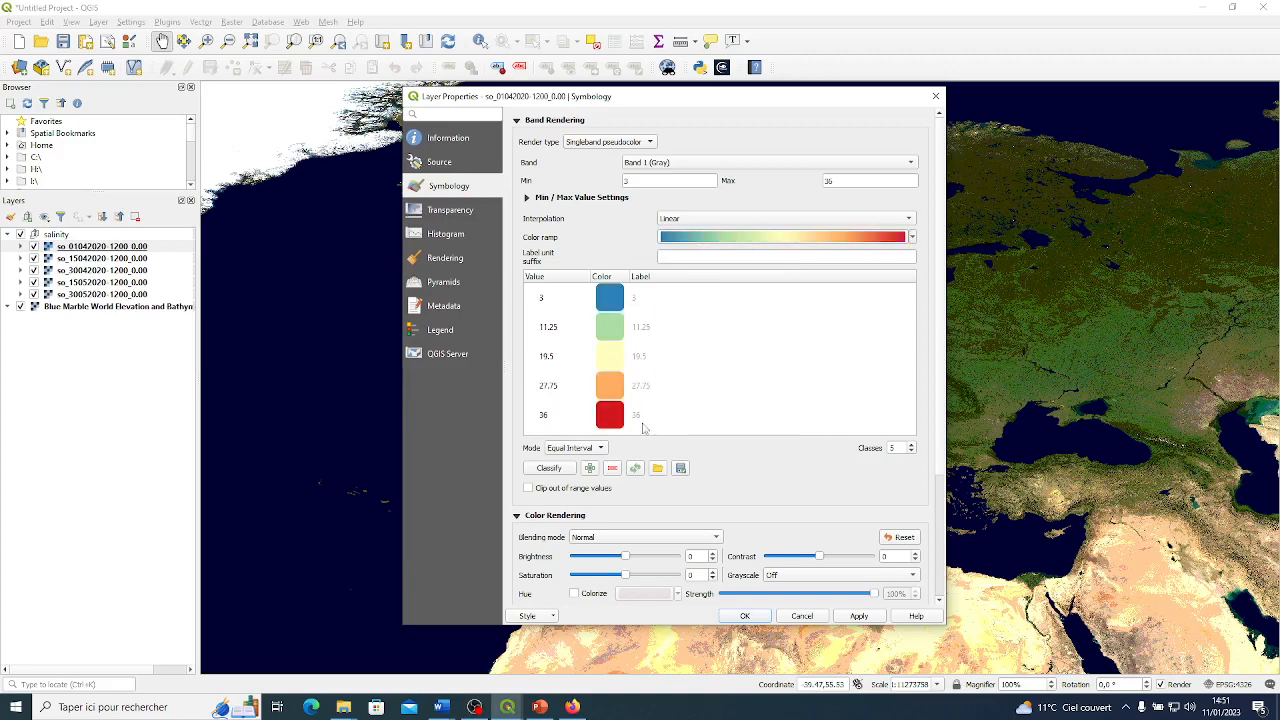
left_click(912, 237)
left_click(776, 253)
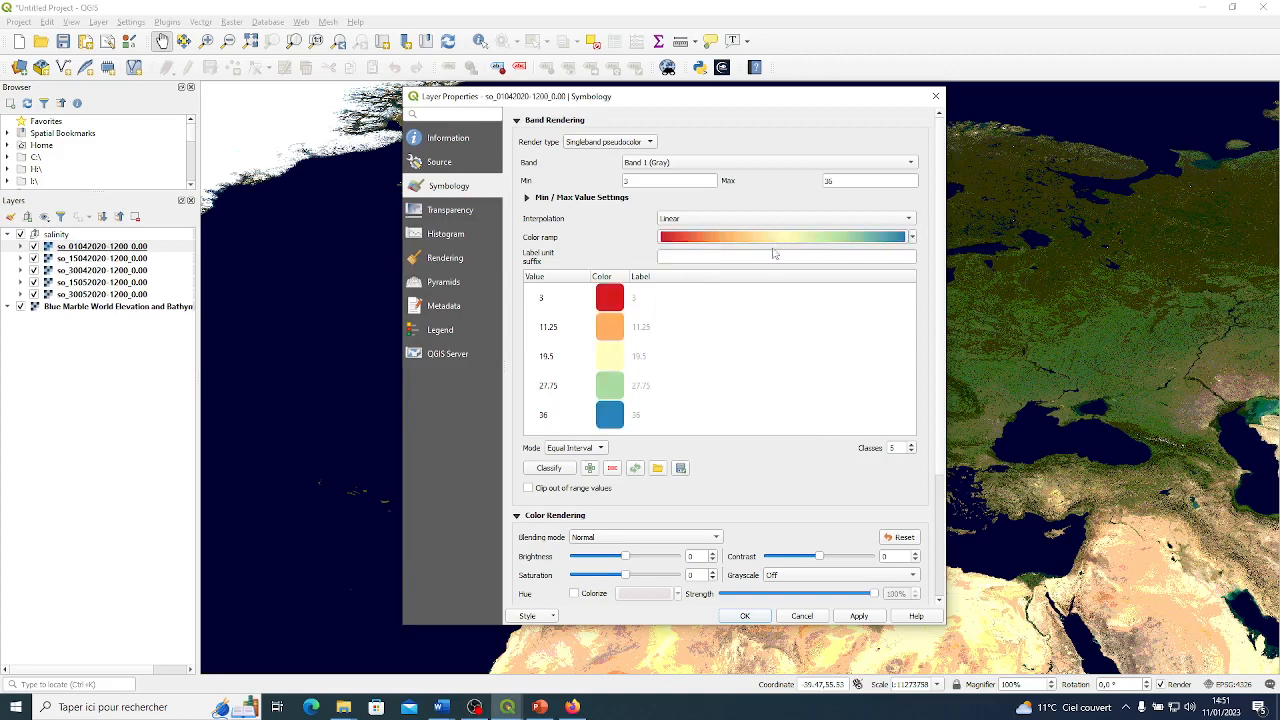
left_click(858, 616)
left_click_drag(749, 99, 1146, 87)
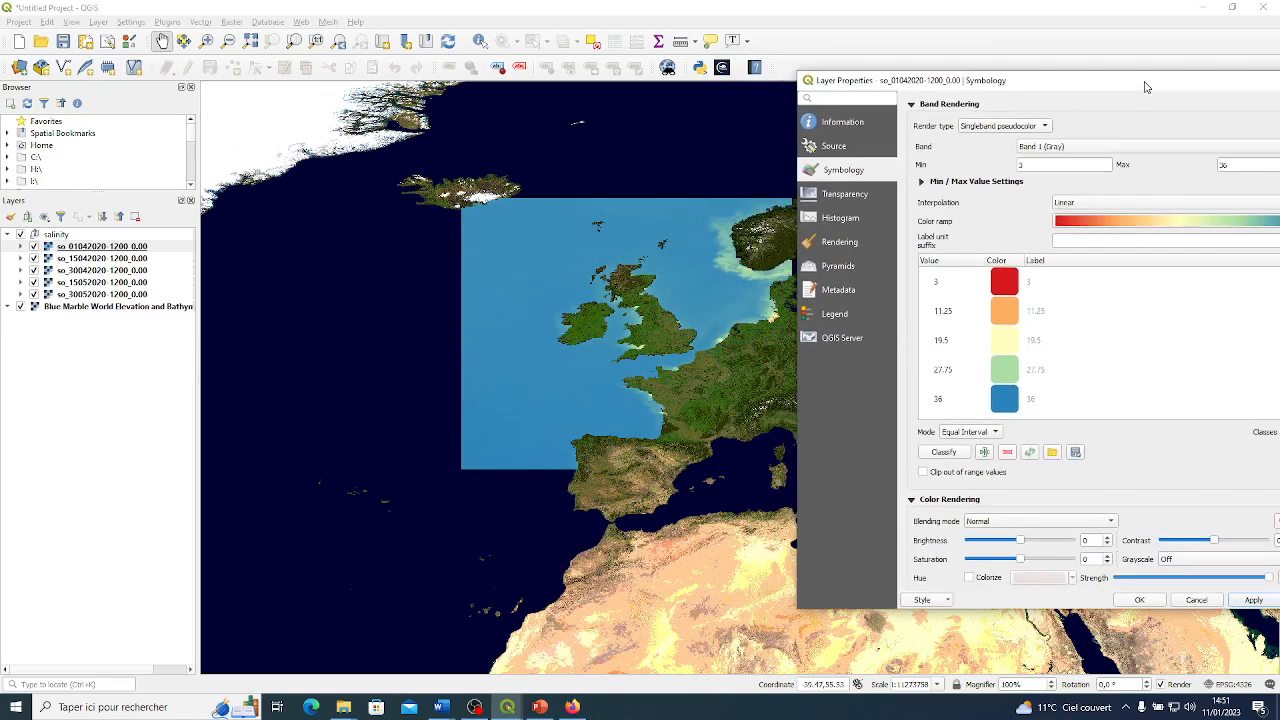
left_click(1139, 600)
scroll(651, 320, "up", 1)
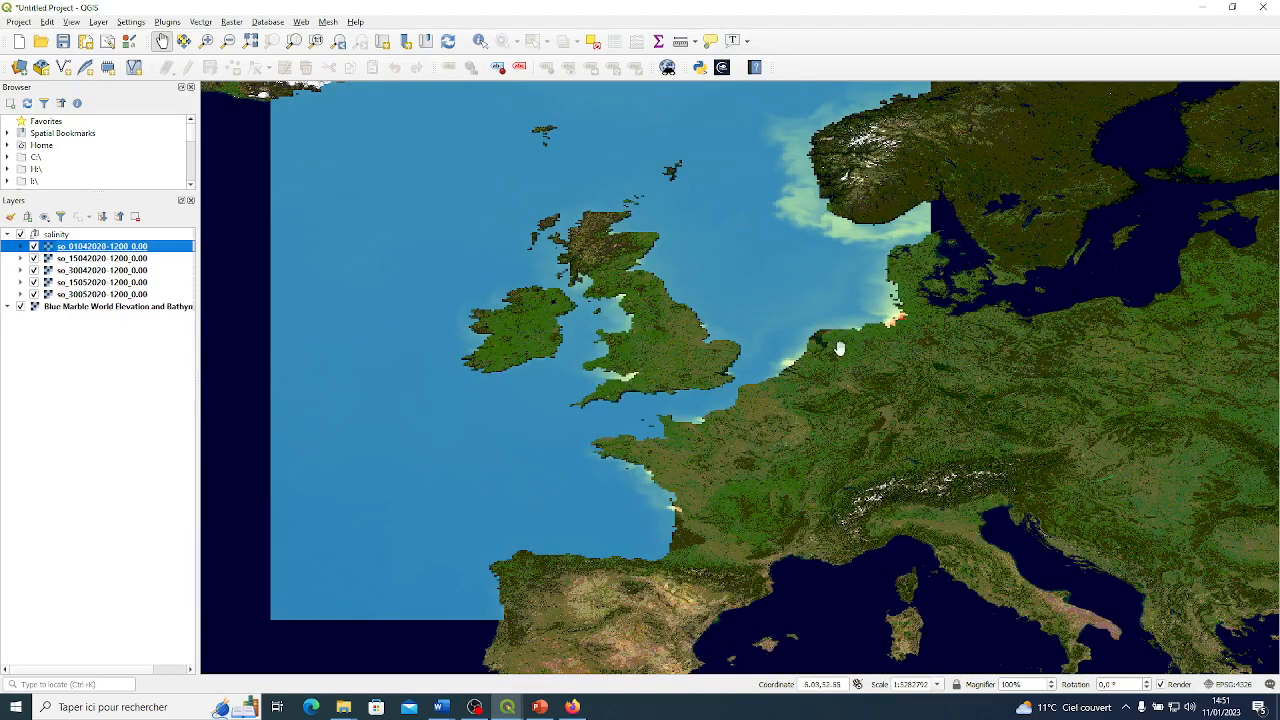
left_click_drag(809, 292, 842, 343)
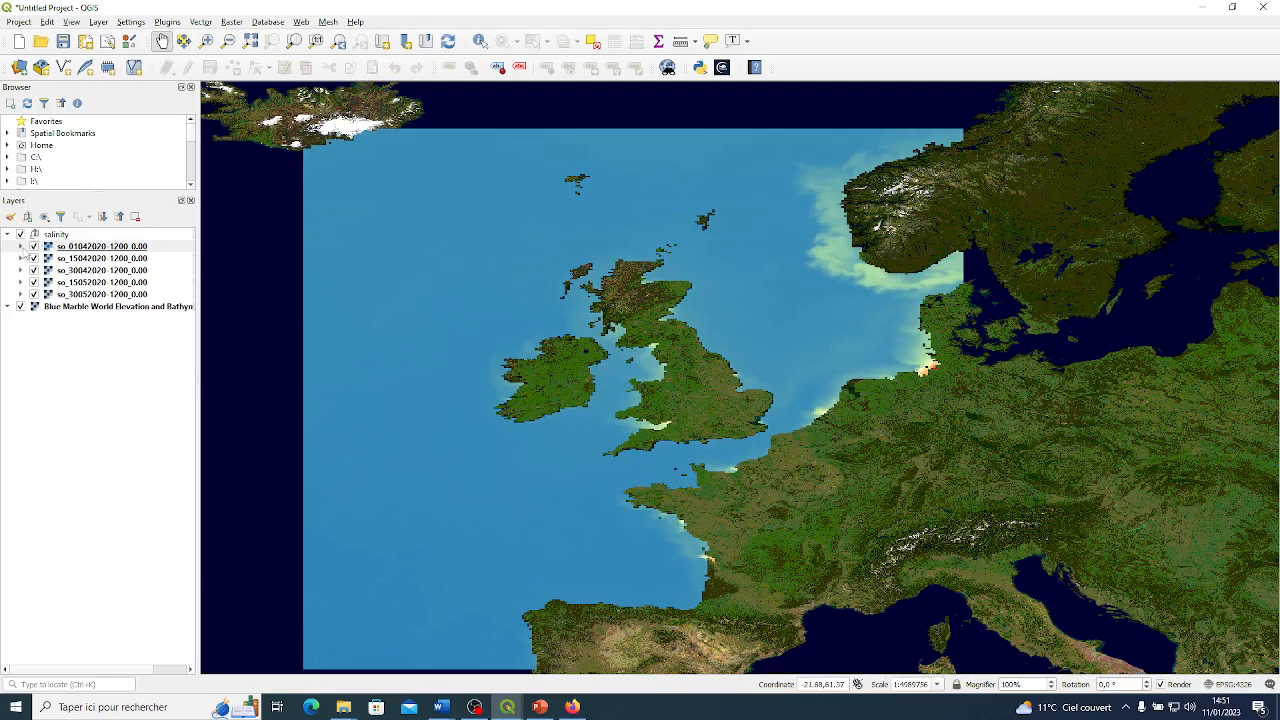
left_click(21, 247)
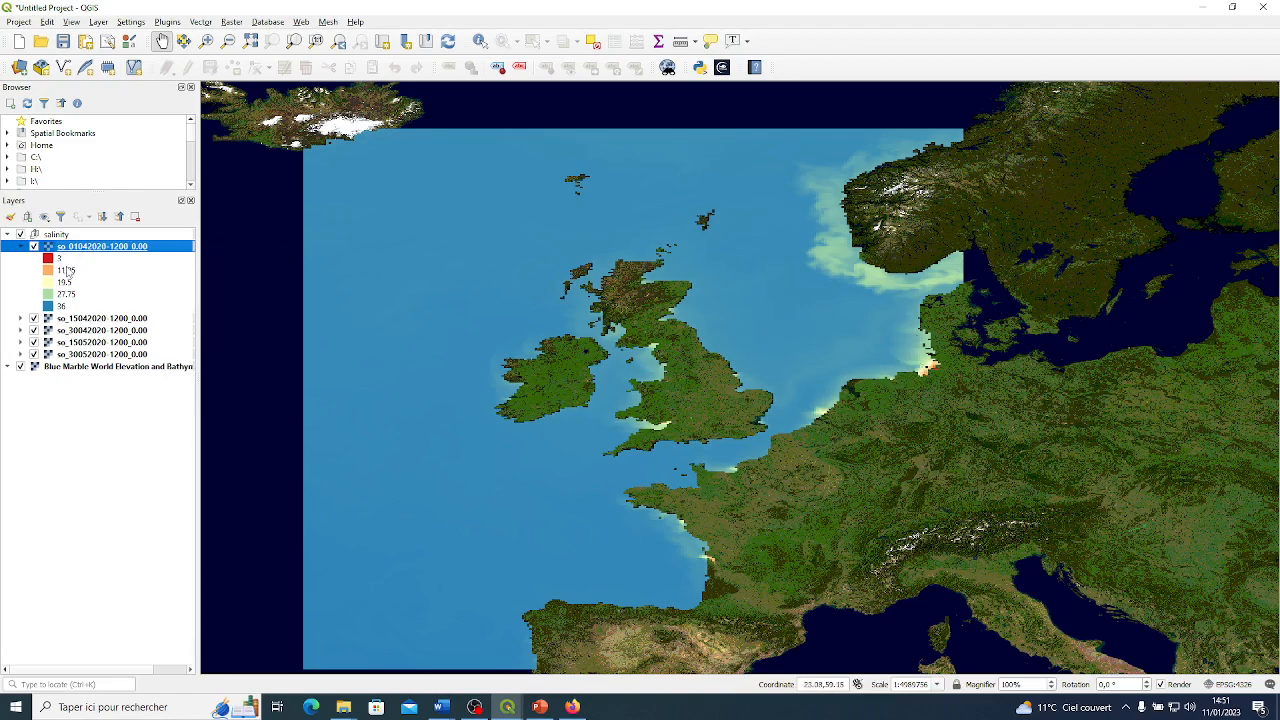
scroll(931, 383, "up", 1)
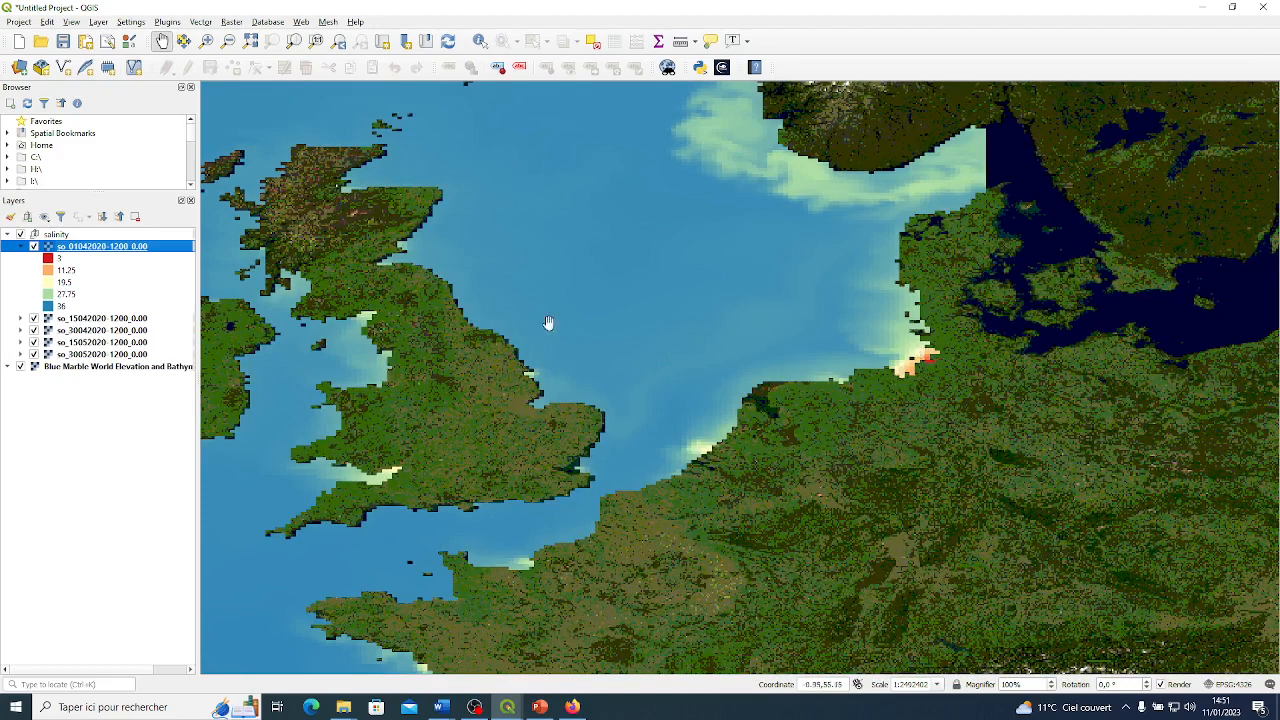
scroll(585, 290, "down", 1)
left_click_drag(574, 289, 749, 309)
scroll(734, 291, "down", 1)
scroll(735, 295, "up", 1)
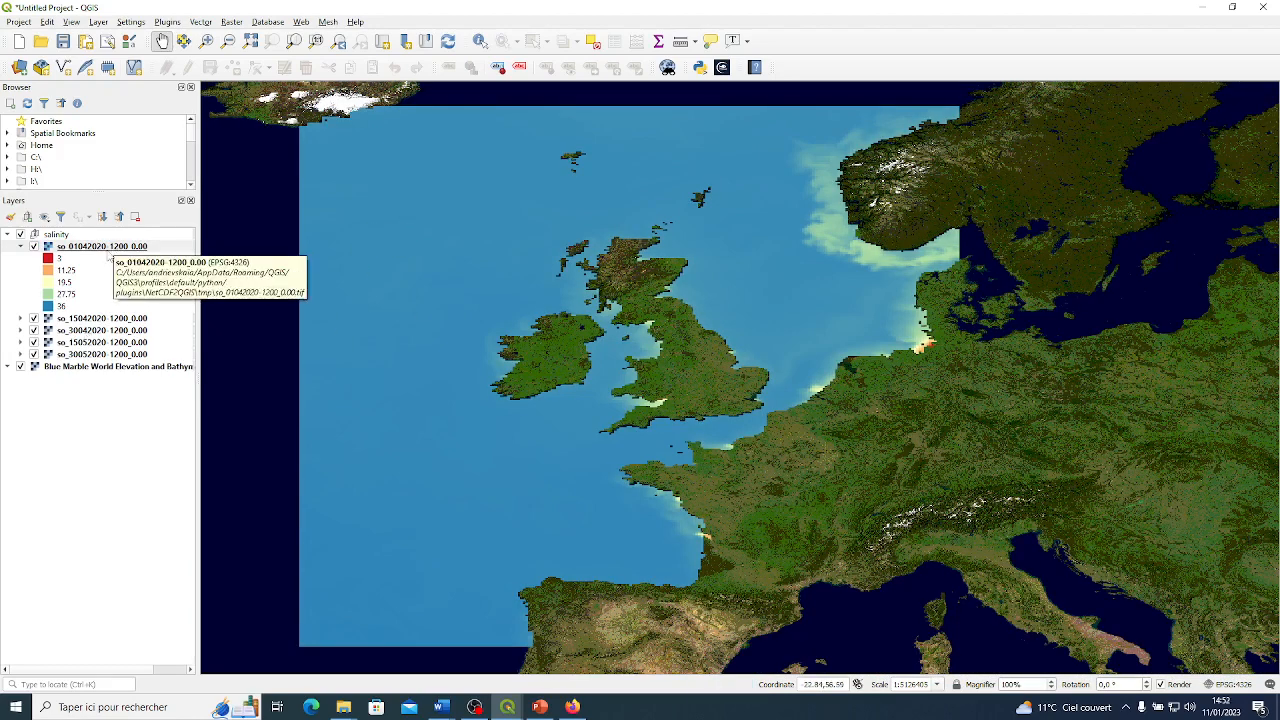
right_click(108, 253)
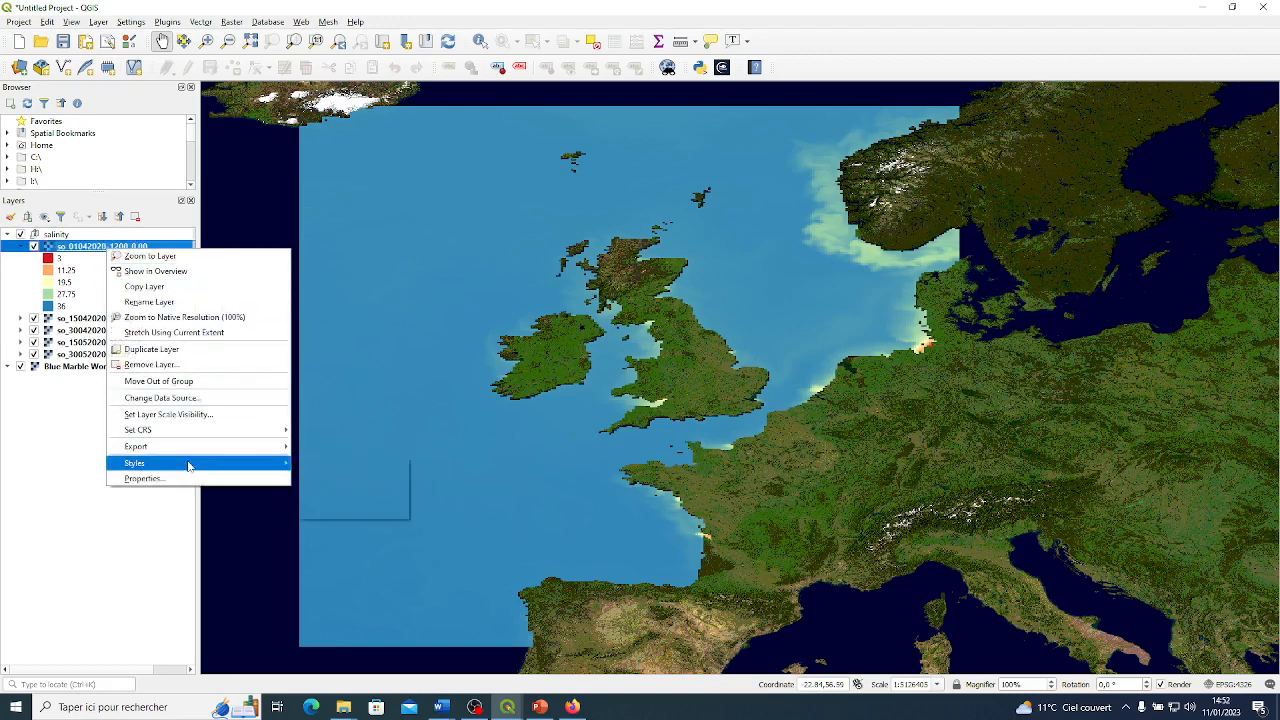
mouse_move(205, 463)
left_click(377, 464)
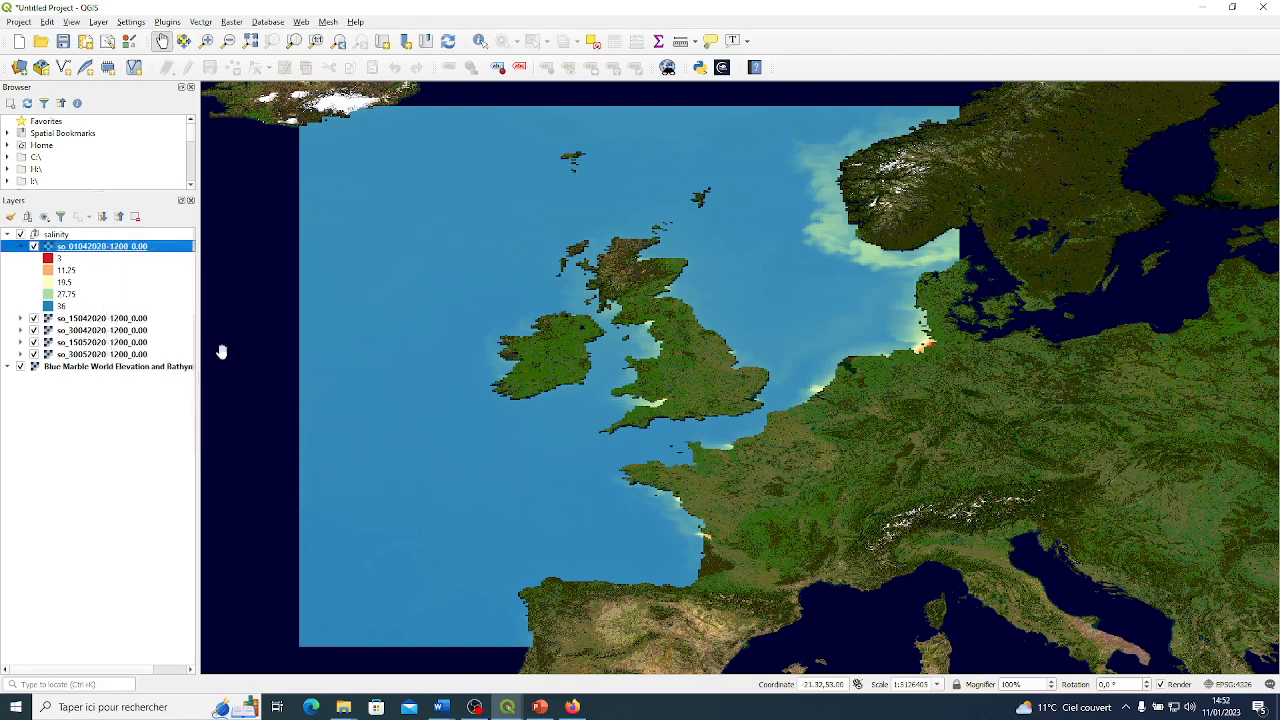
left_click(120, 319)
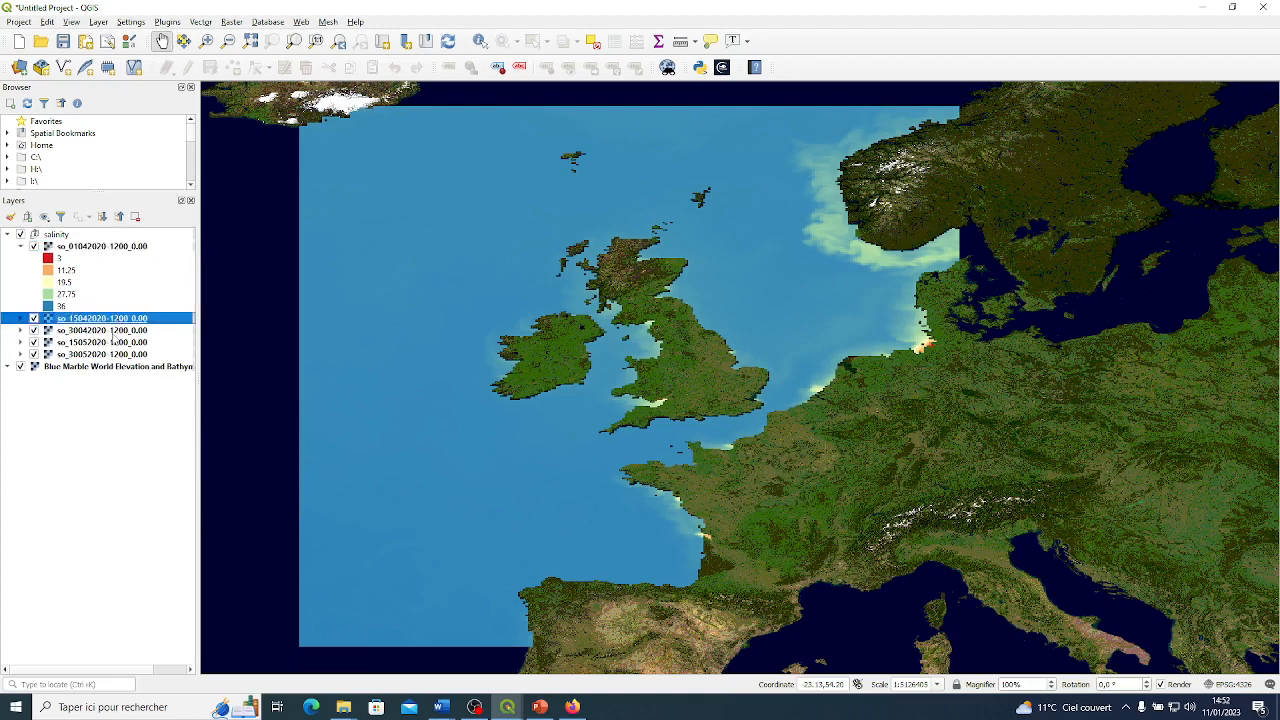
left_click(118, 331, "shift")
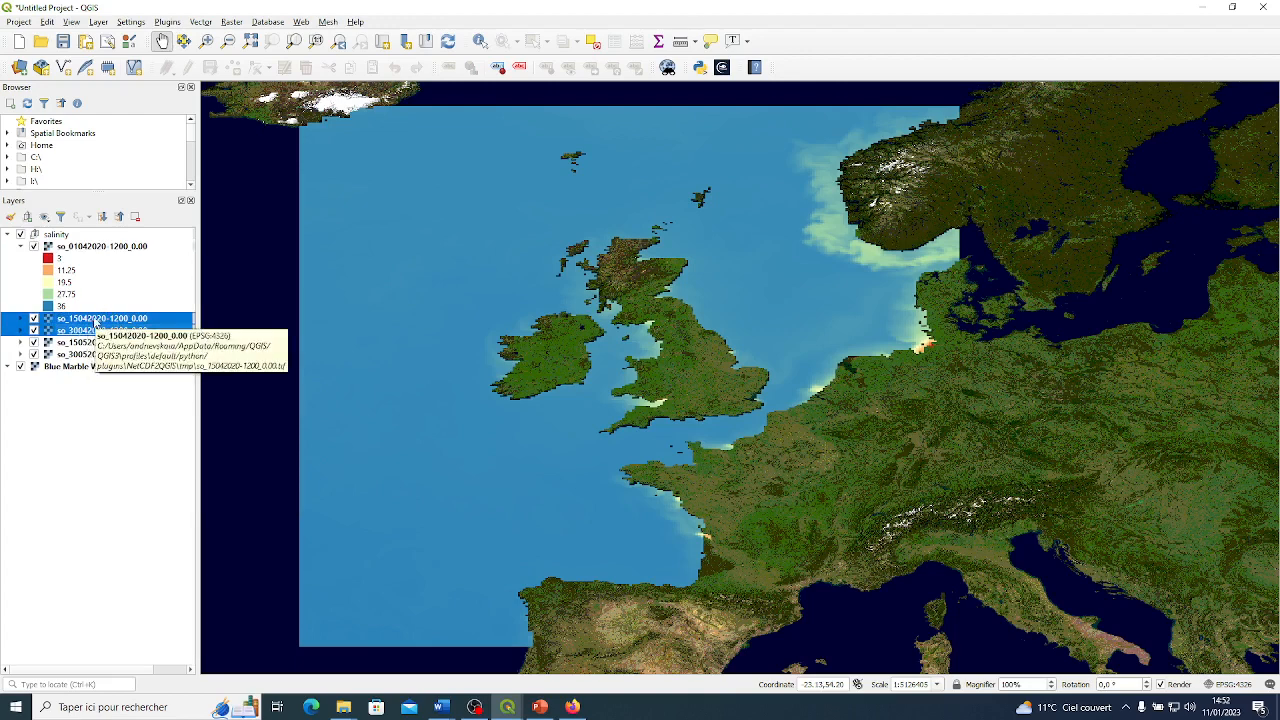
left_click(96, 320)
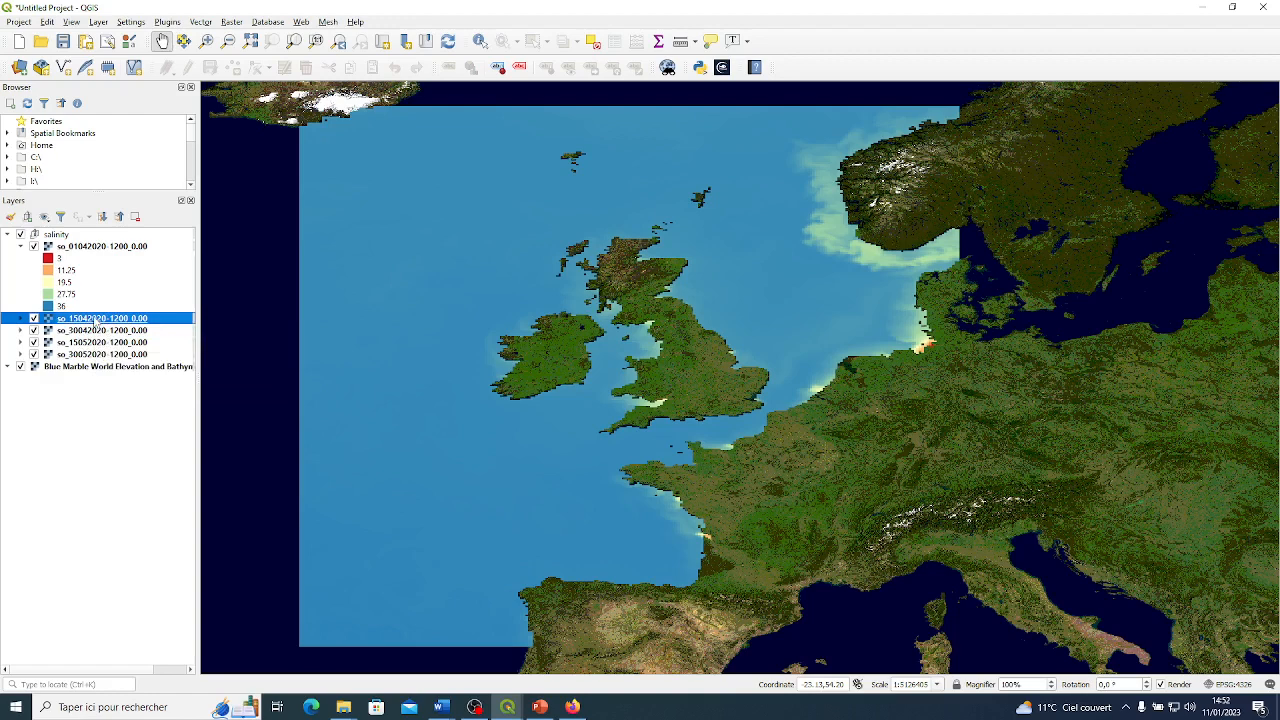
left_click(110, 355, "shift")
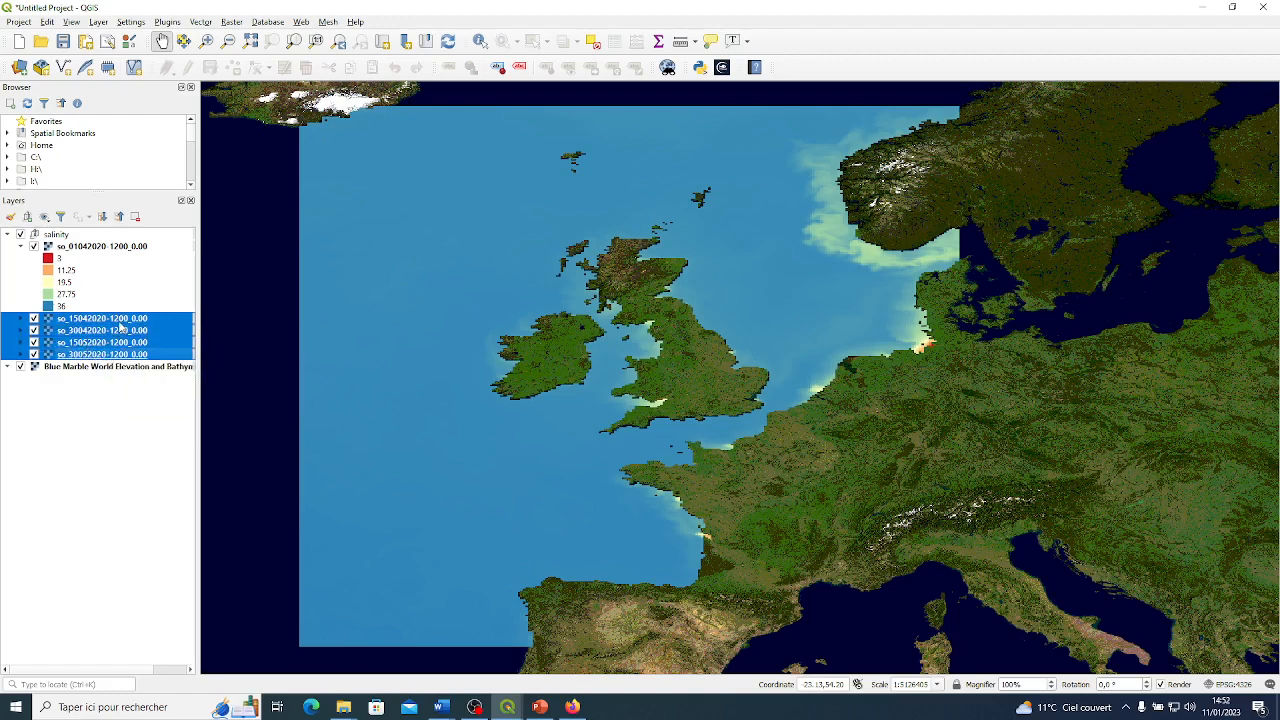
right_click(120, 327)
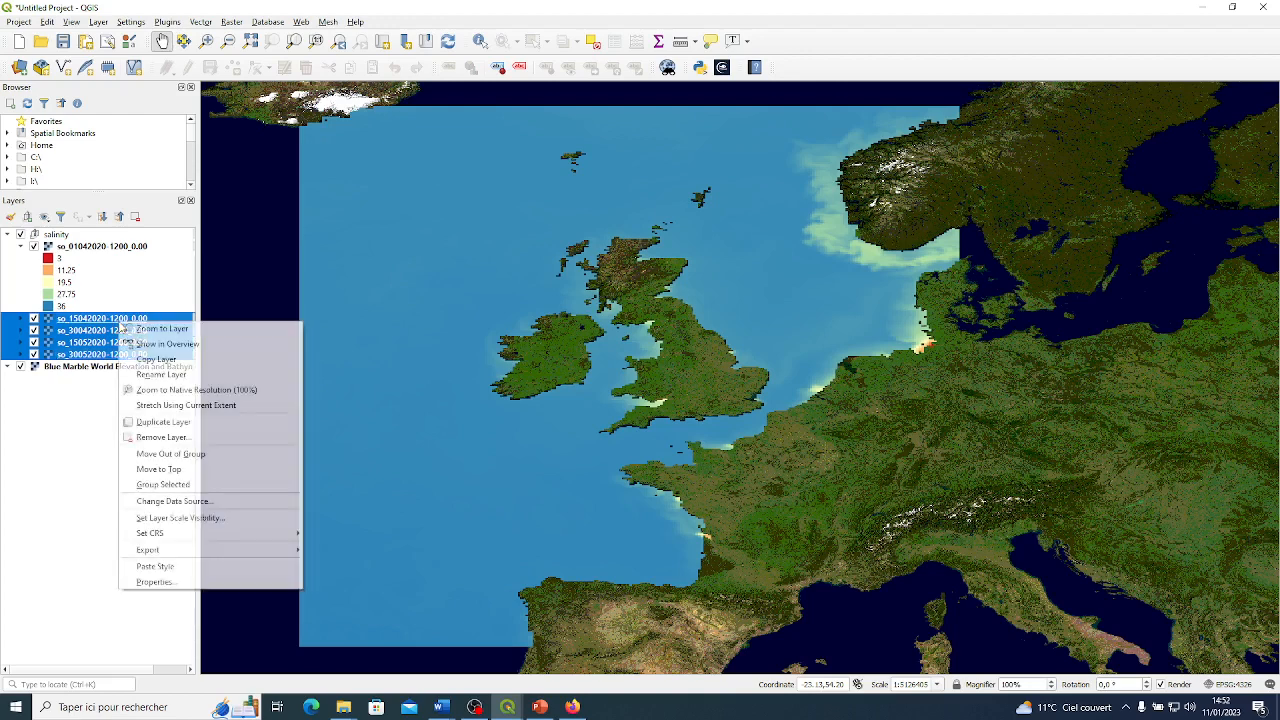
left_click(281, 568)
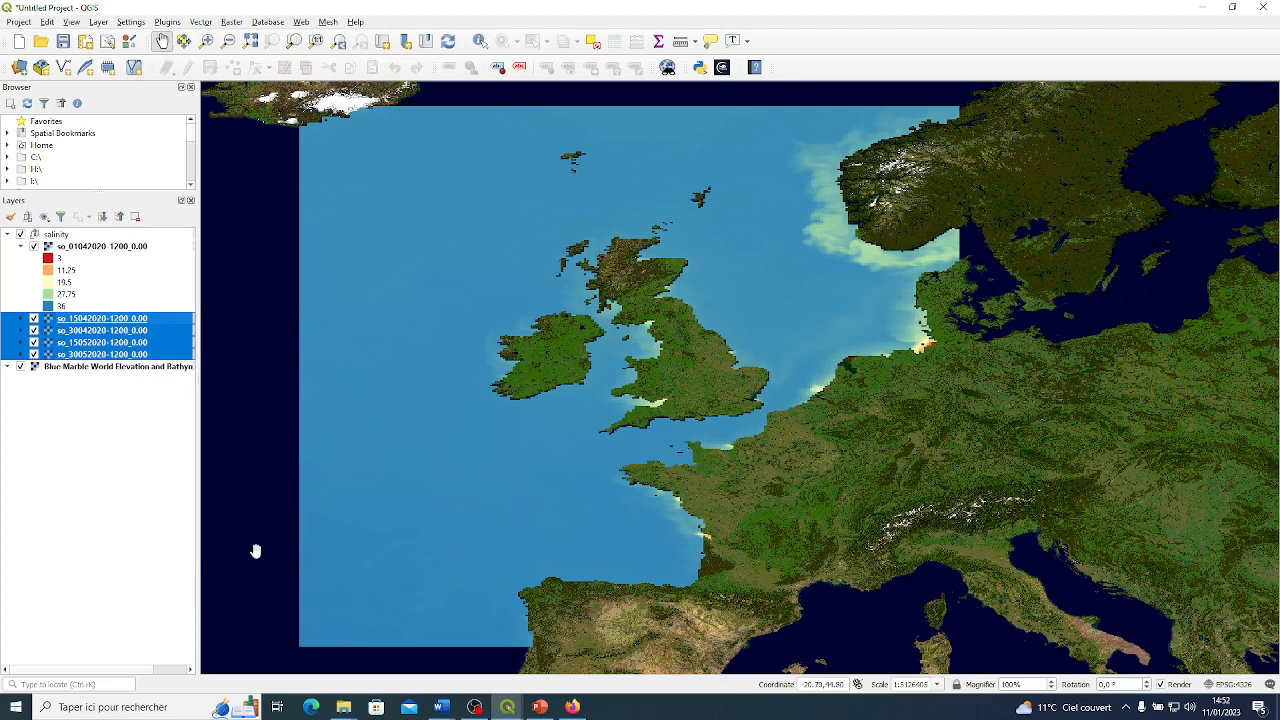
left_click(35, 247)
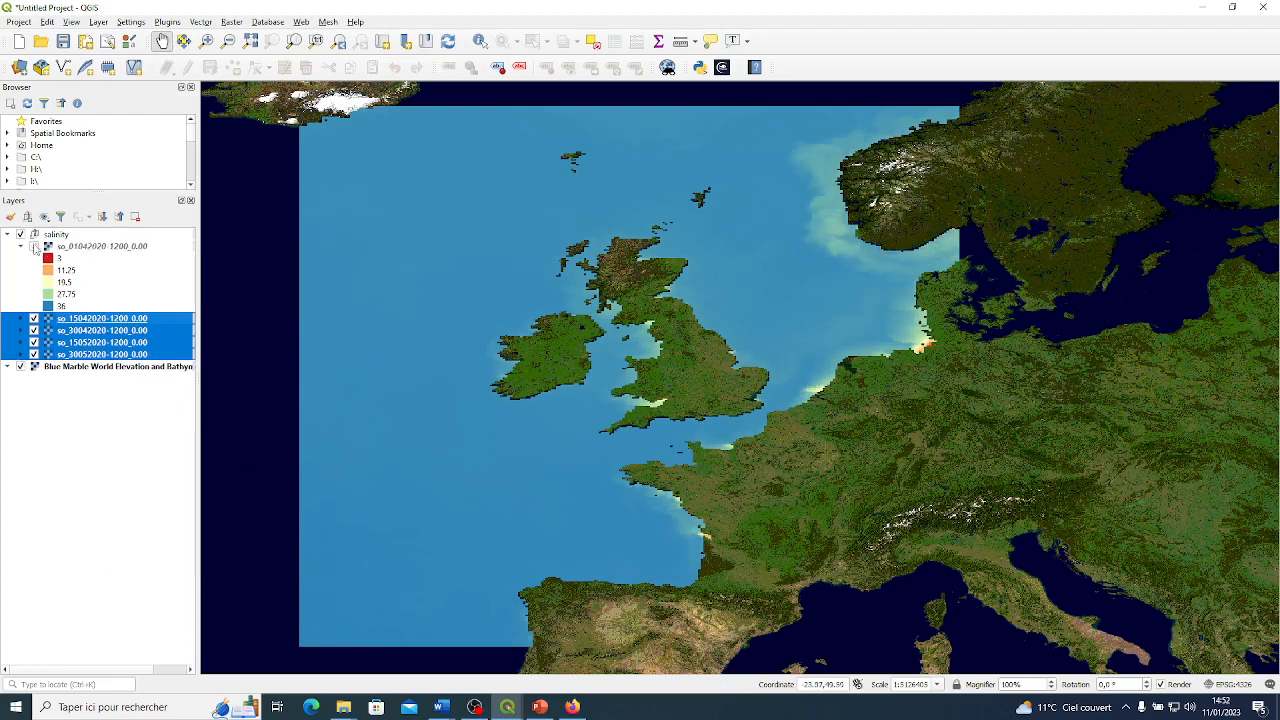
left_click(34, 318)
left_click(34, 330)
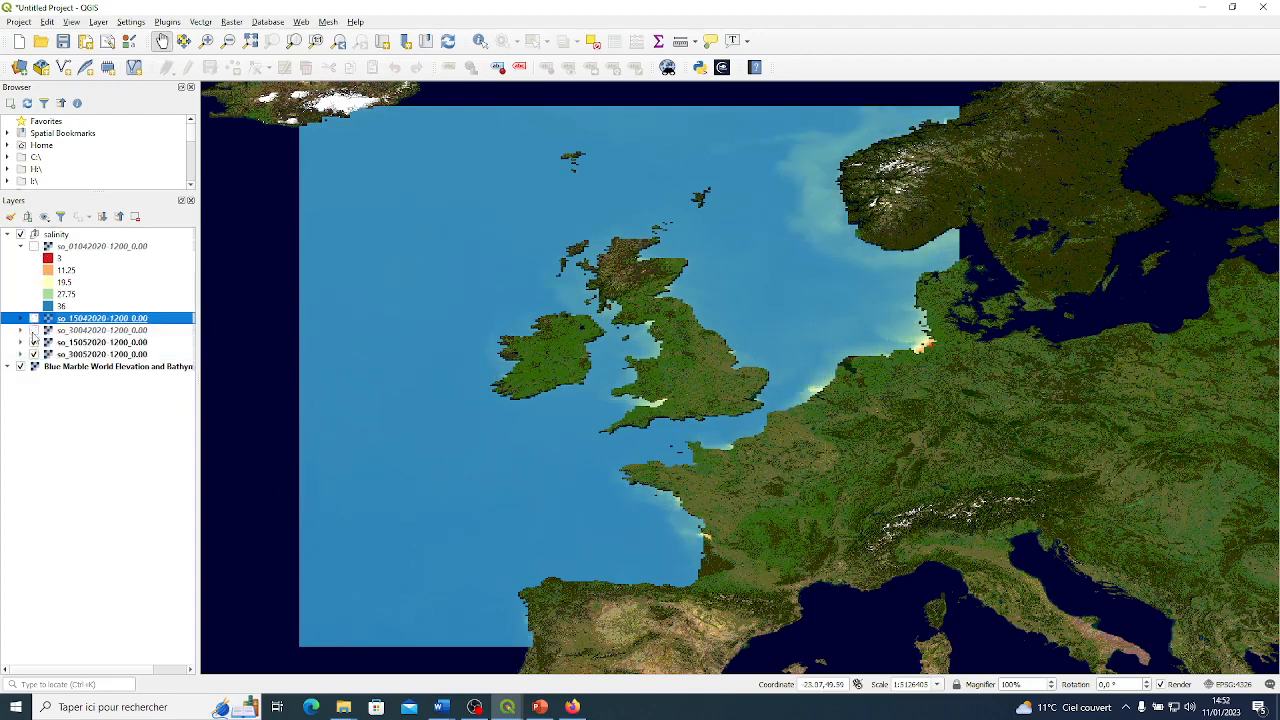
left_click(34, 330)
left_click(34, 318)
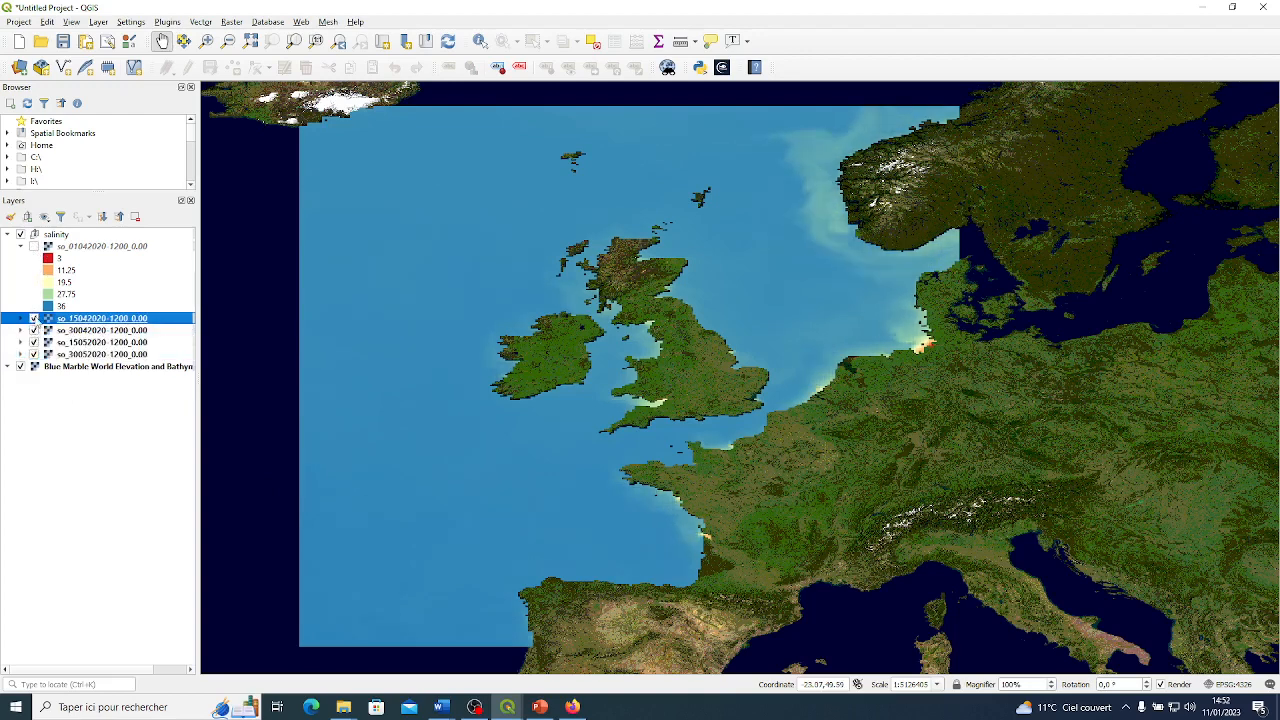
left_click(35, 247)
left_click(20, 246)
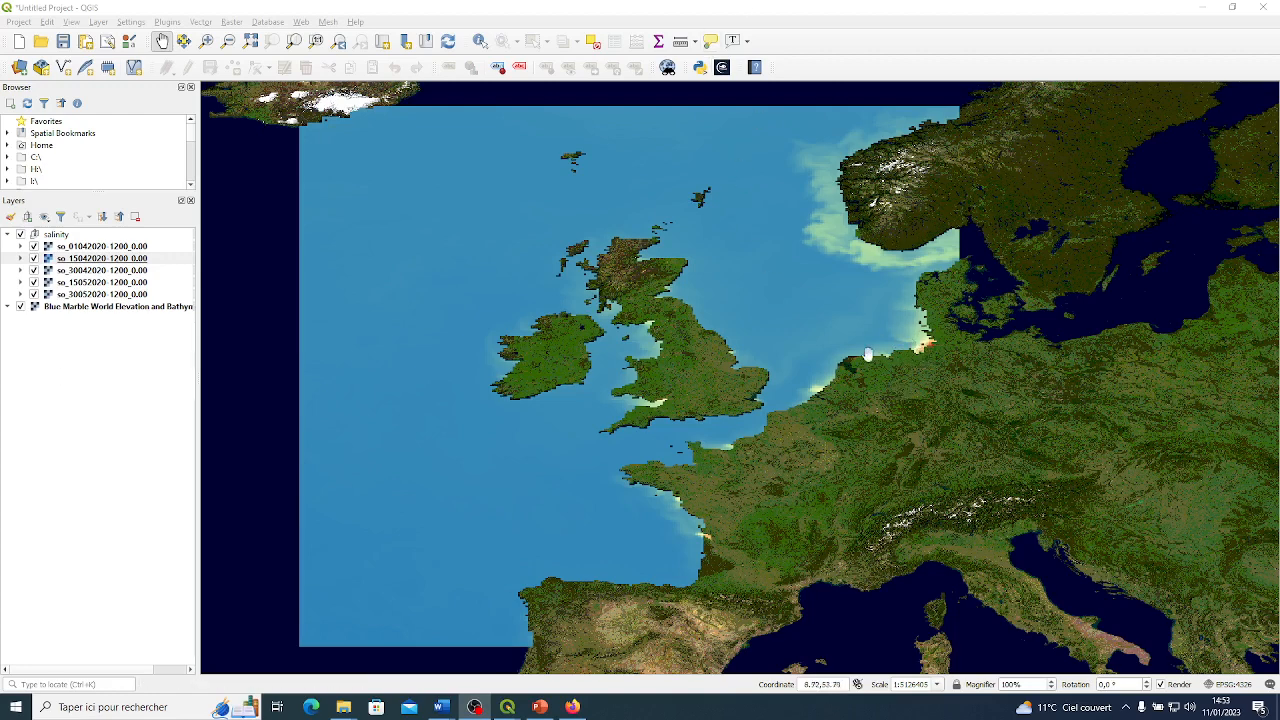
left_click(20, 247)
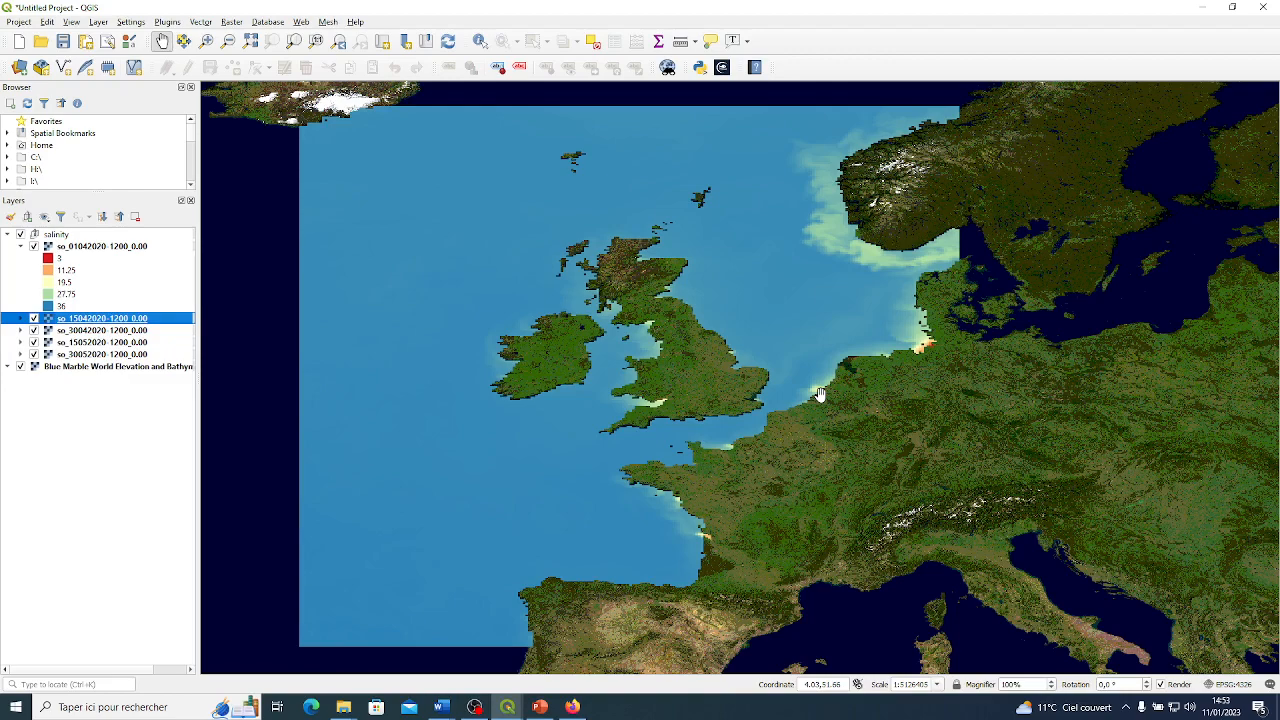
scroll(790, 420, "up", 1)
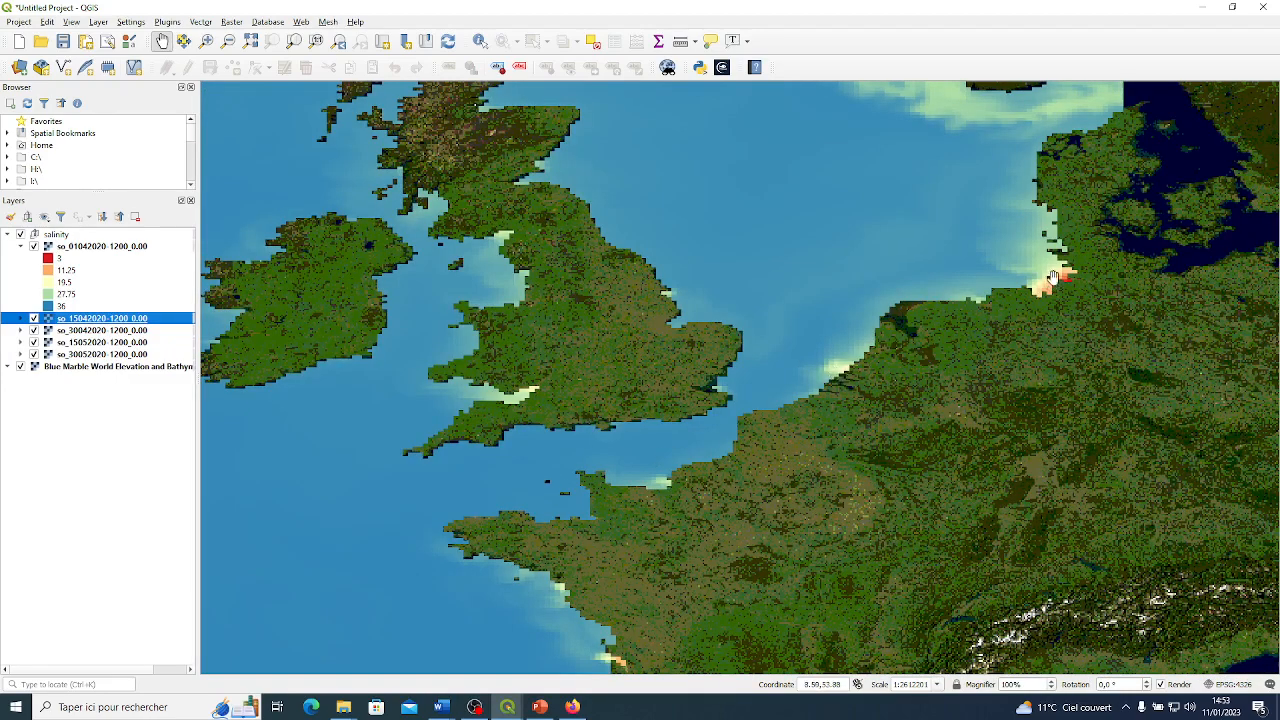
left_click_drag(1049, 360, 1033, 478)
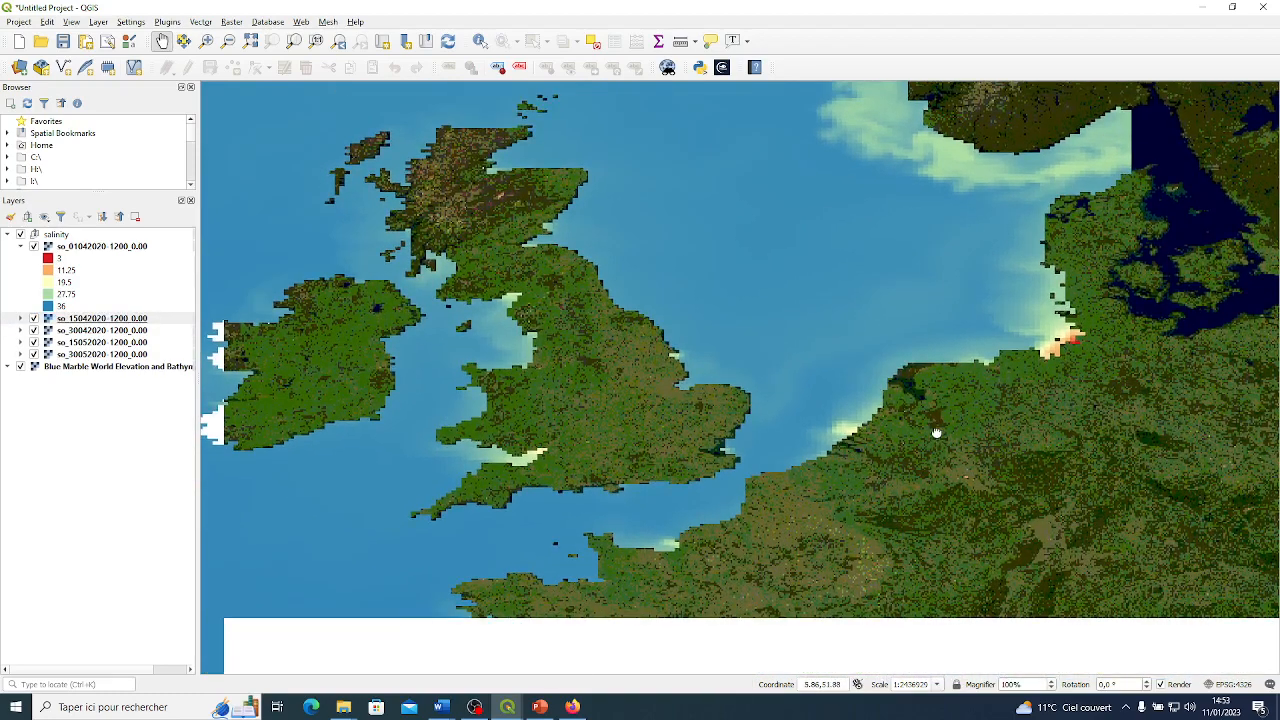
left_click_drag(914, 490, 932, 430)
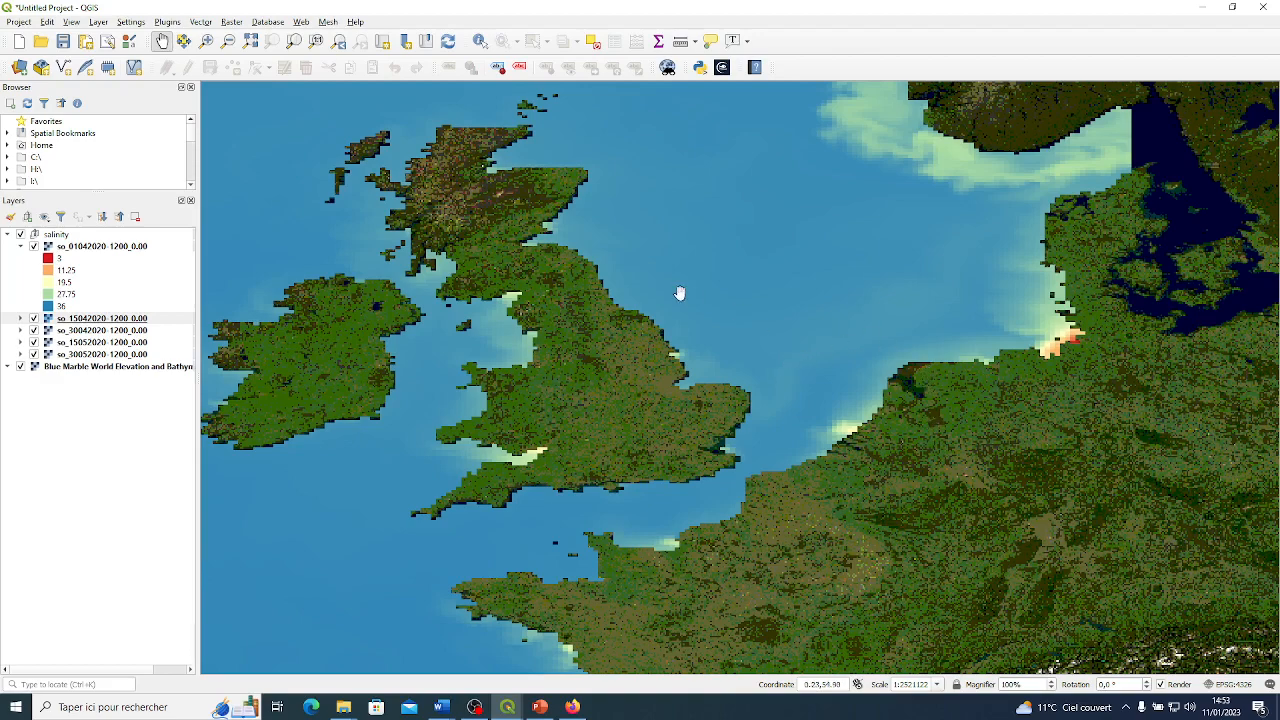
Open the plugin manager and search all available plugins for "numerical".
left_click(168, 22)
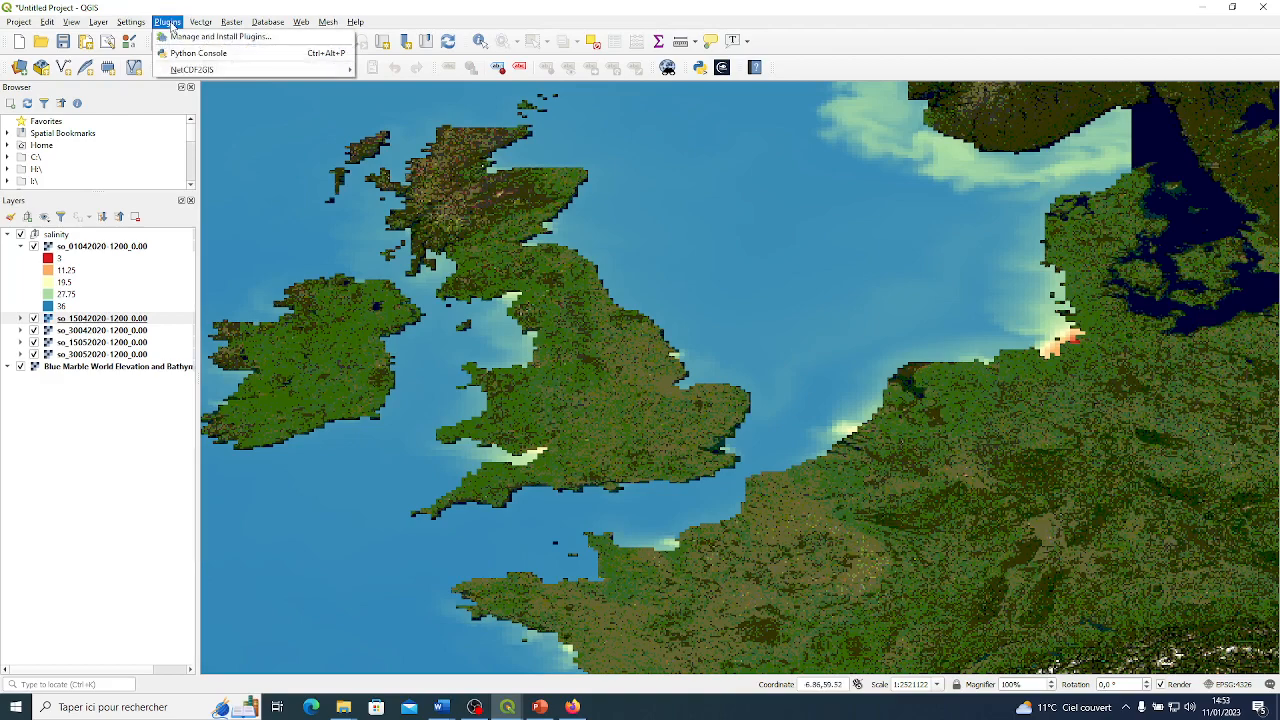
left_click(200, 37)
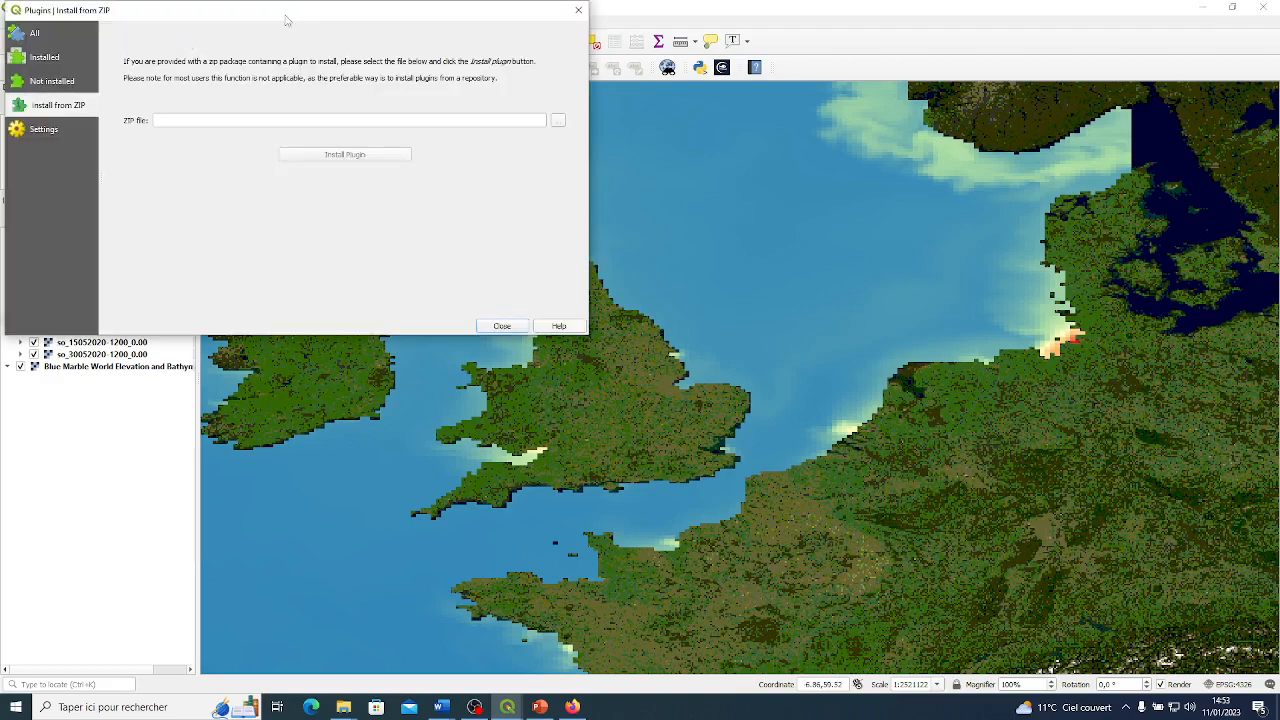
left_click_drag(287, 15, 540, 92)
left_click(297, 110)
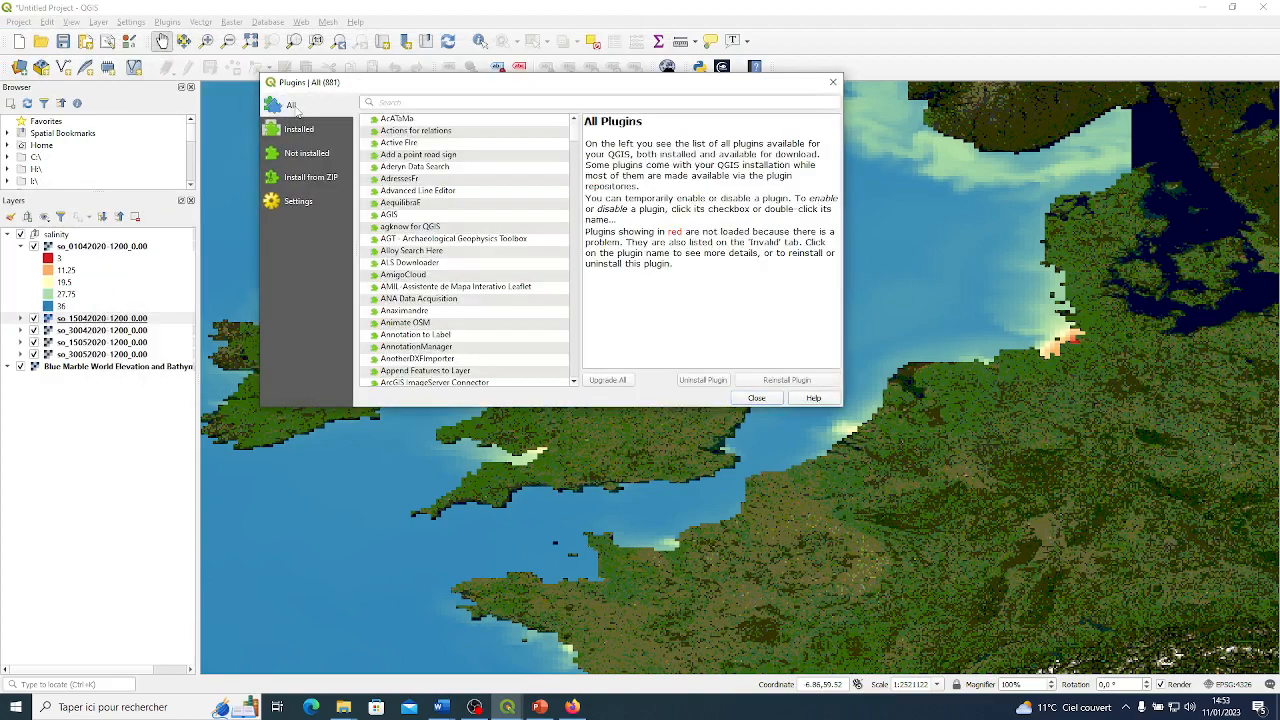
left_click(427, 101)
type("numeric")
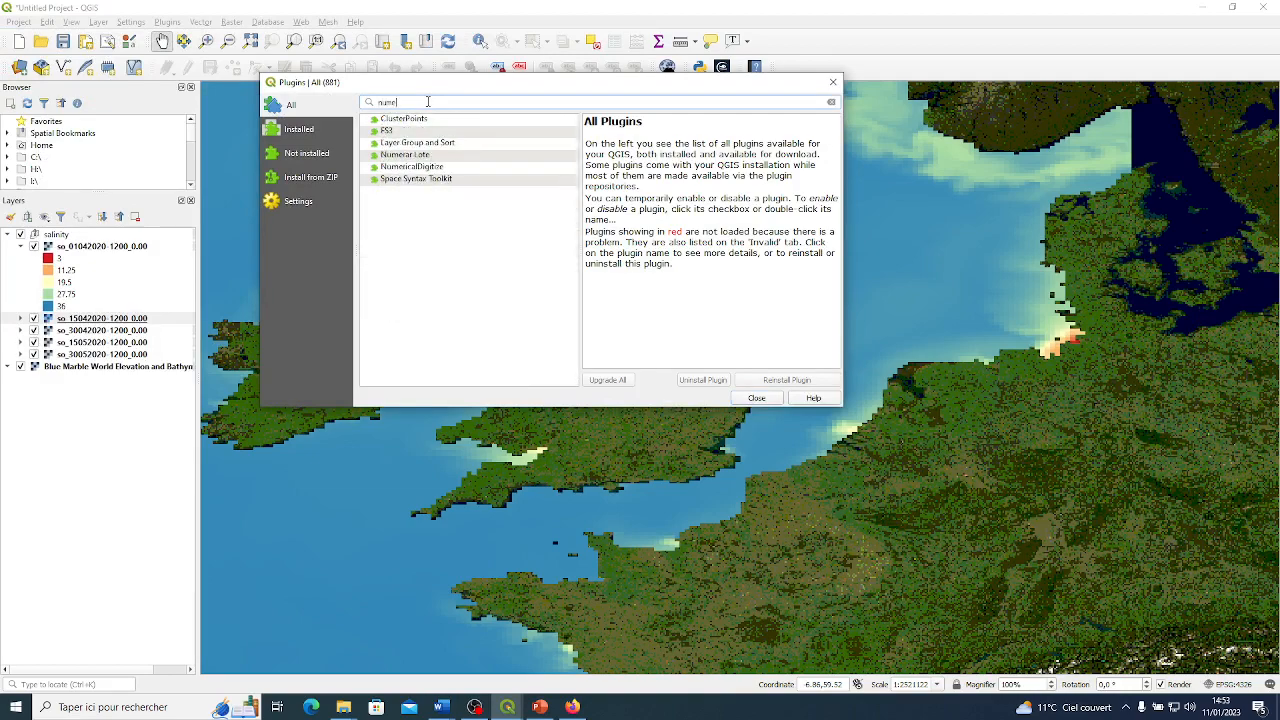
type("al")
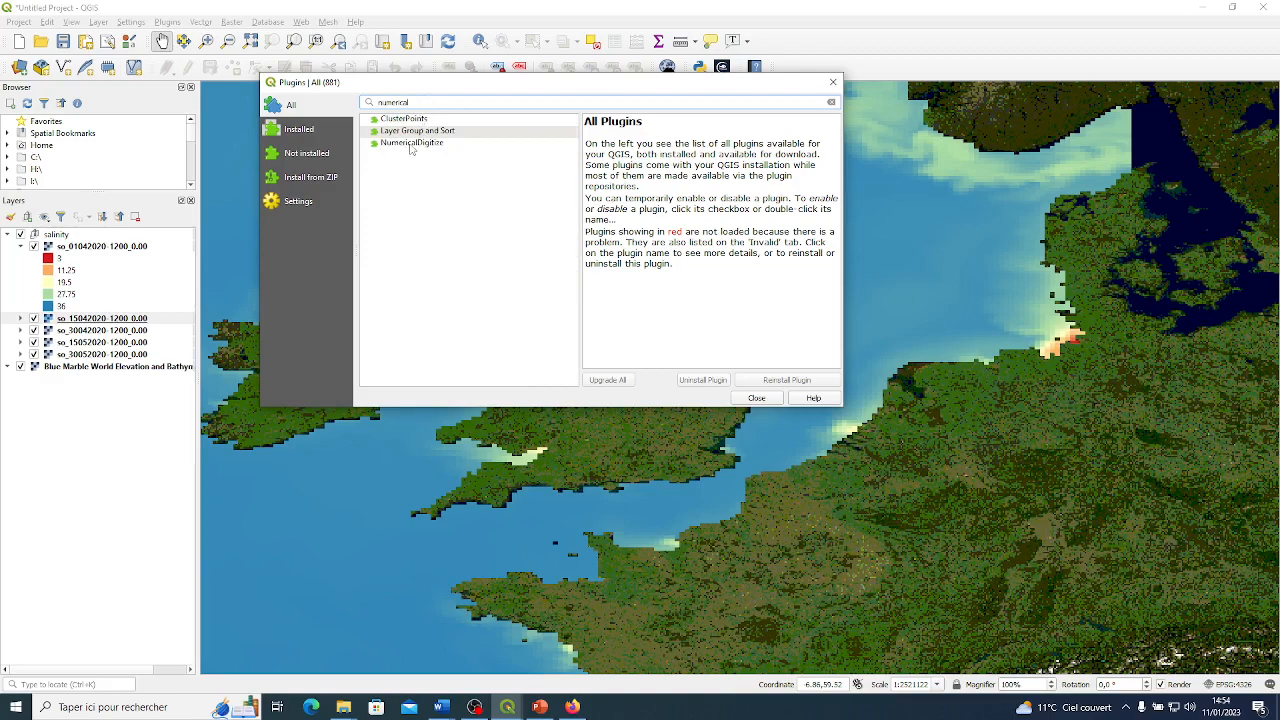
Install the NumericalDigitize plugin and close the plugin manager.
left_click(410, 145)
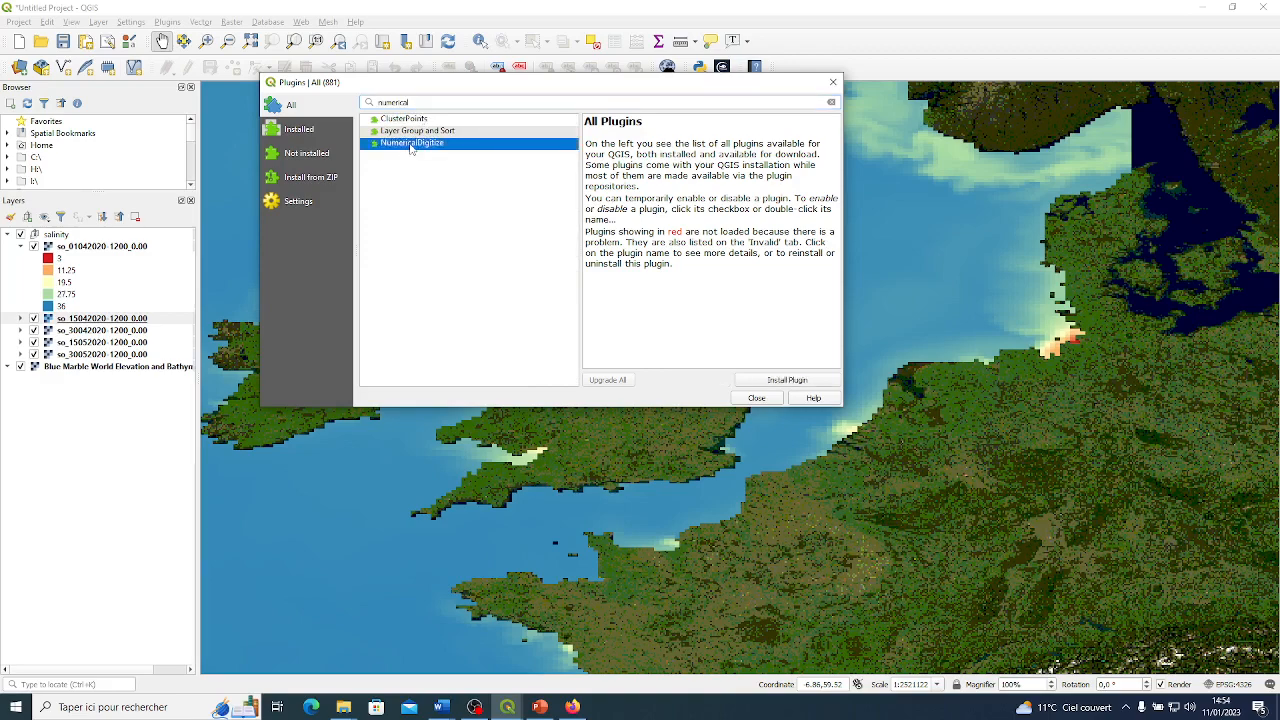
left_click(784, 384)
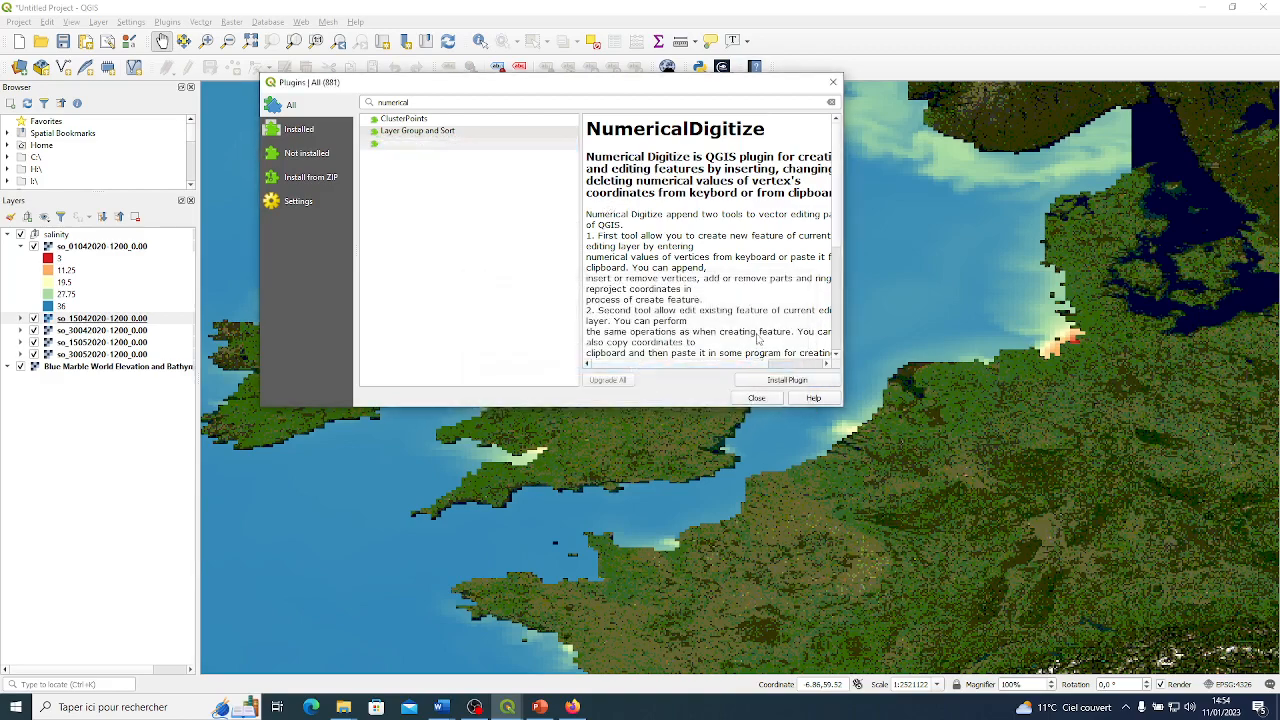
left_click(757, 399)
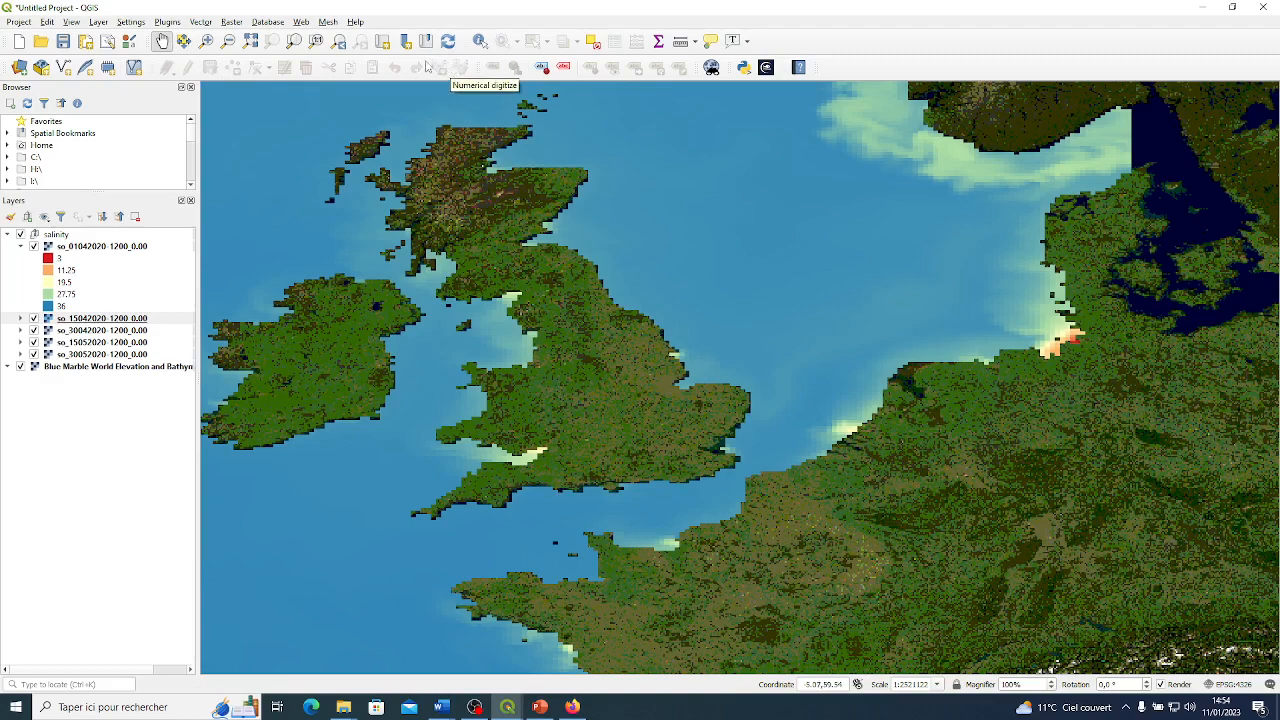
Start creating a new shapefile layer and bring its settings dialog fully into view.
scroll(487, 247, "down", 3)
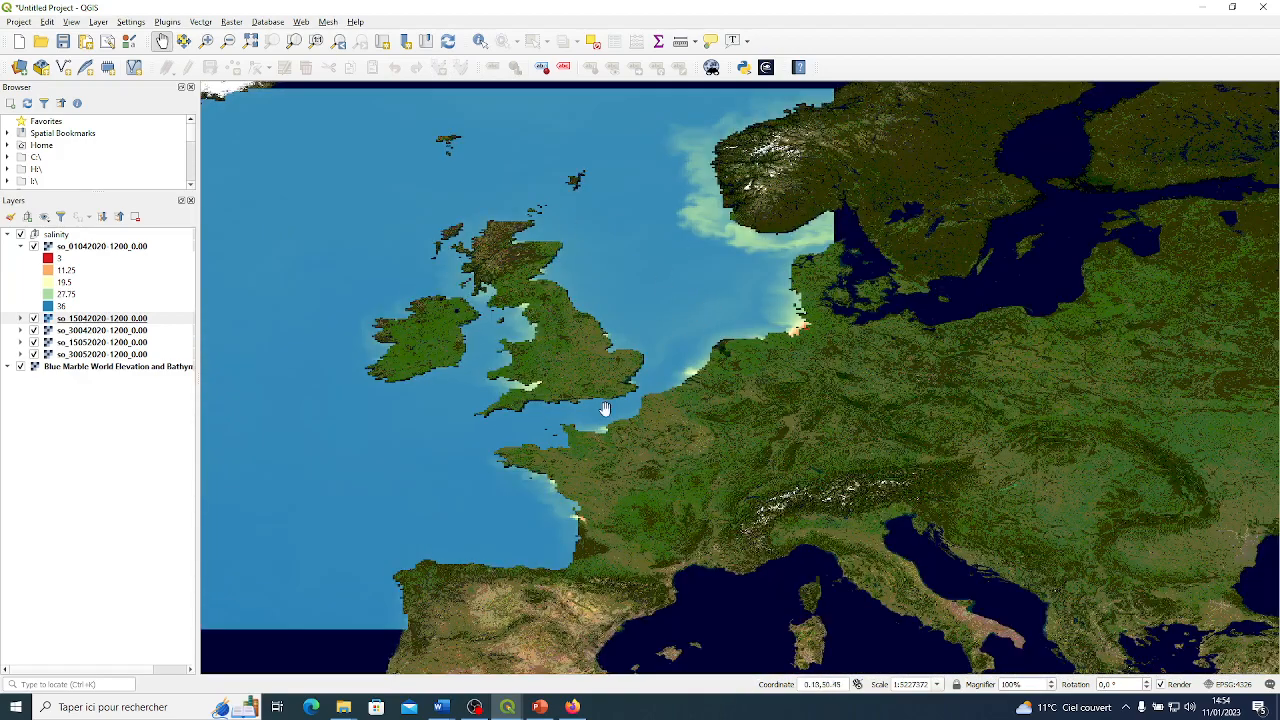
left_click(98, 21)
mouse_move(150, 54)
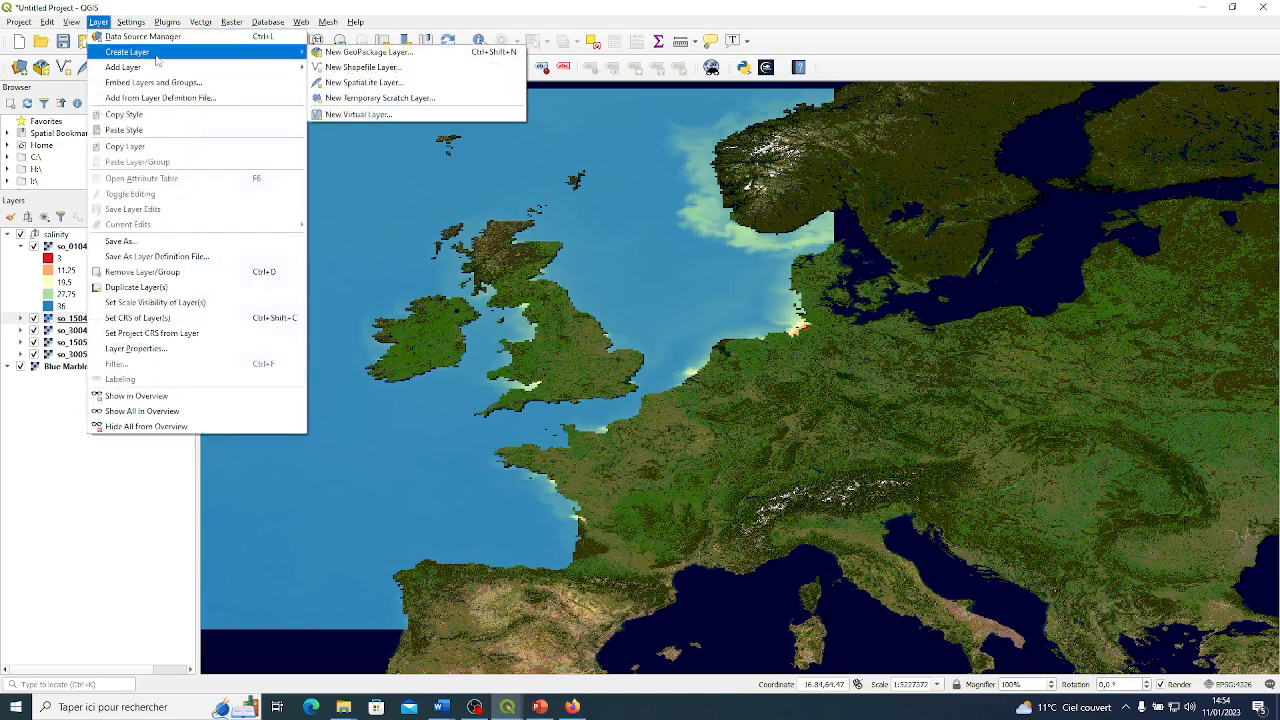
left_click(363, 67)
left_click(579, 82)
left_click(580, 79)
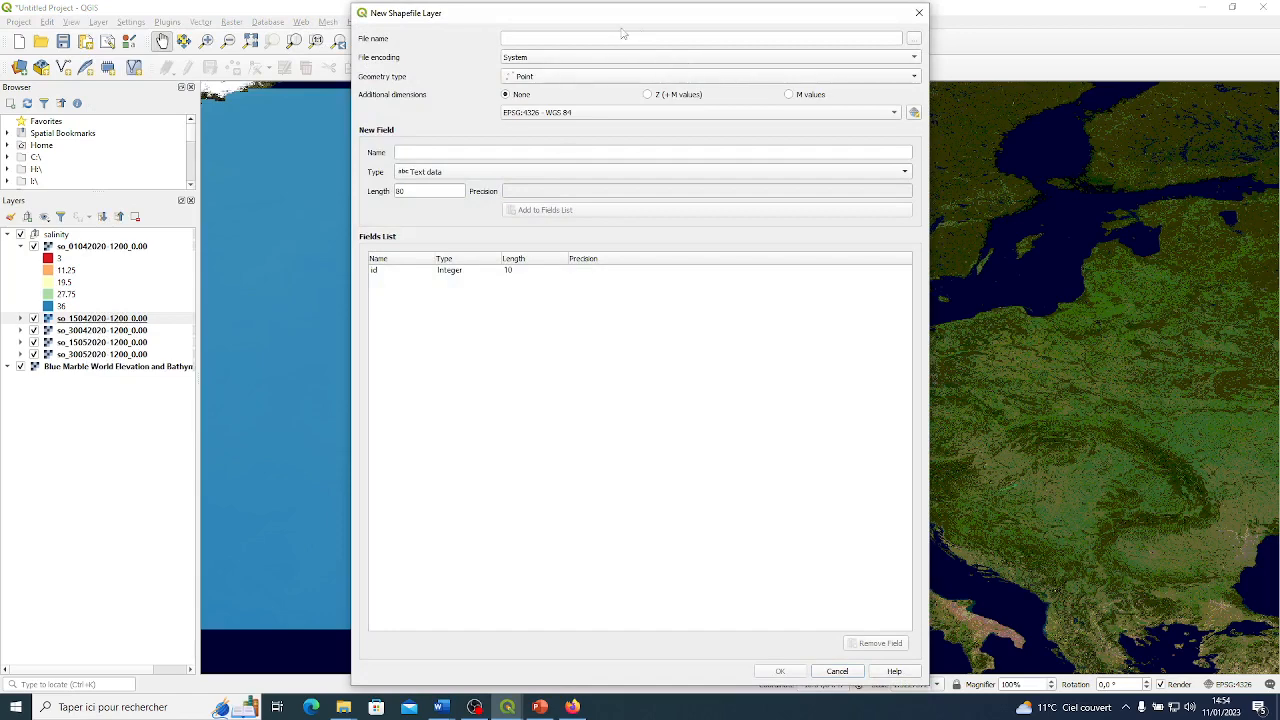
Name the new point shapefile point_extraction in the advanced folder and create it with the default EPSG:4326 settings.
left_click(912, 39)
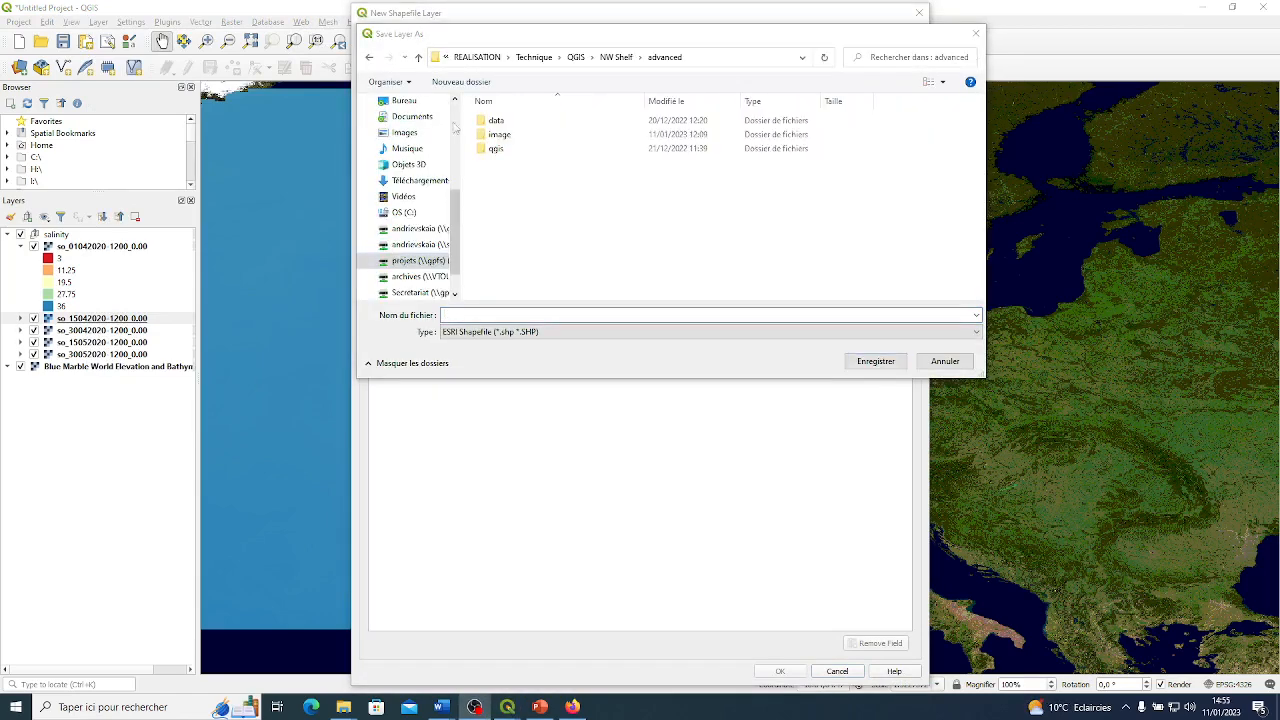
left_click(469, 313)
type("point_extraction")
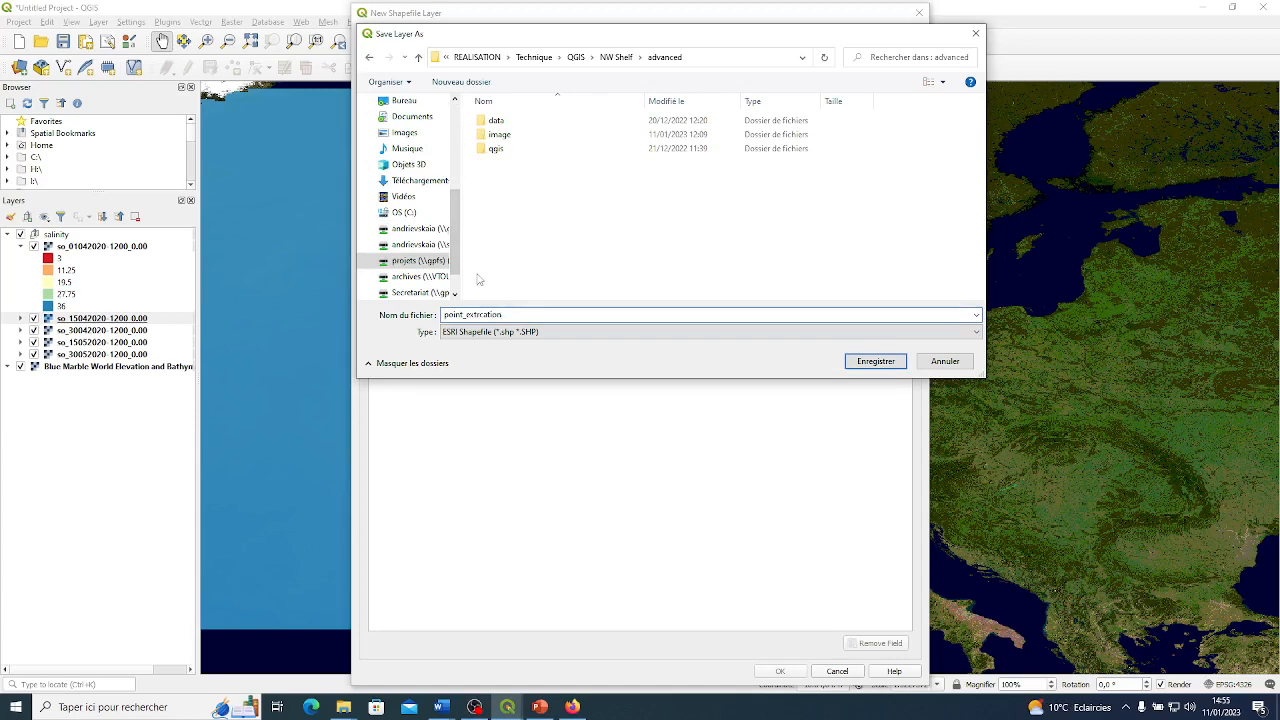
key("BackSpace")
key("BackSpace")
type("ac")
left_click(872, 361)
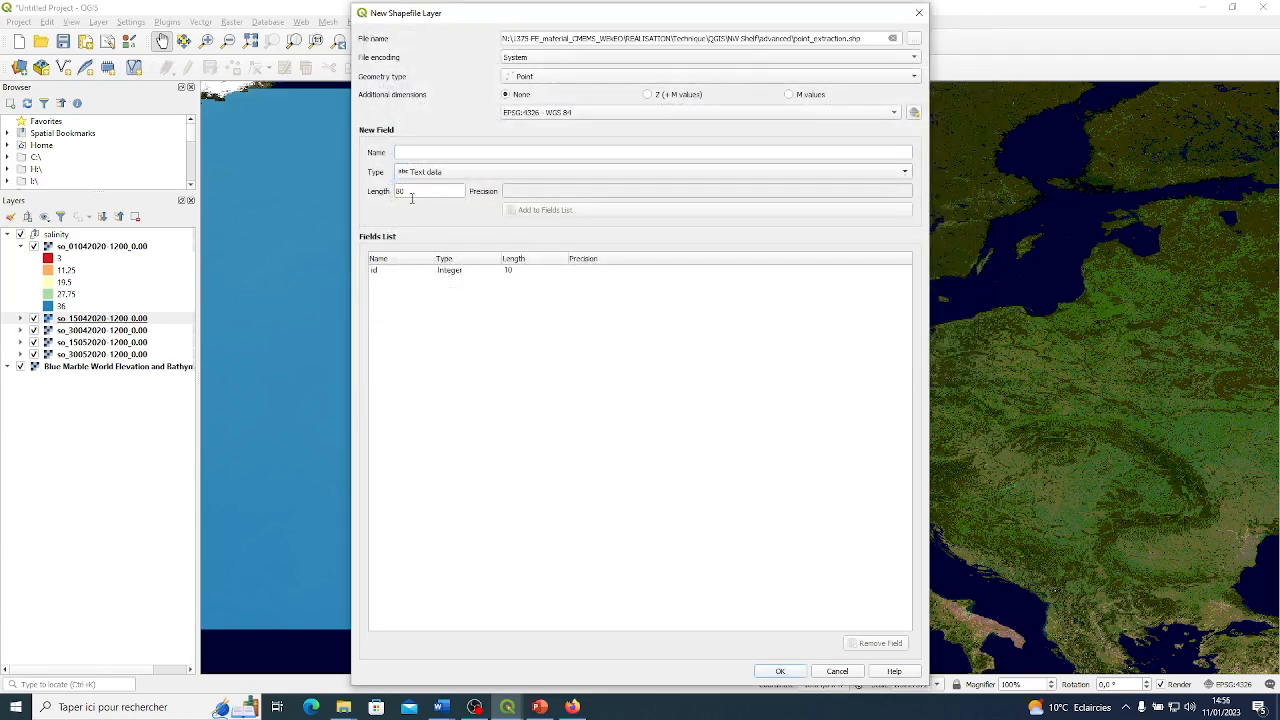
left_click(778, 671)
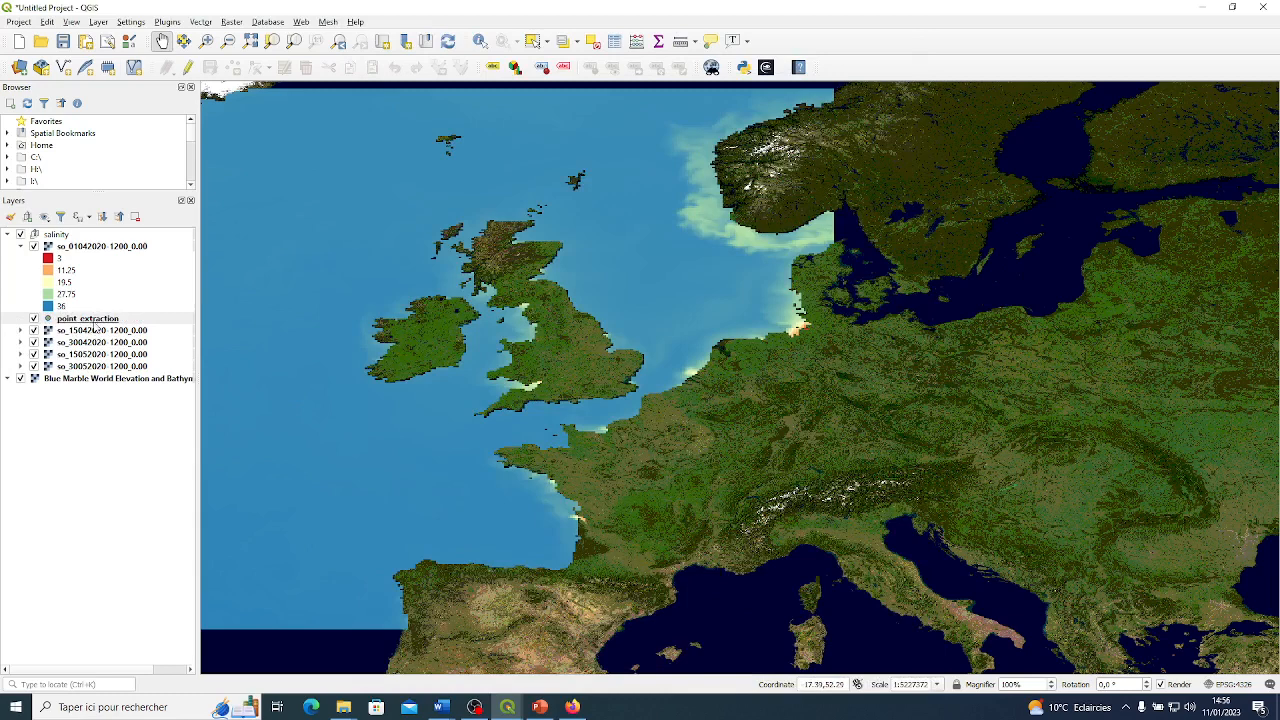
left_click_drag(93, 325, 66, 229)
left_click(60, 251)
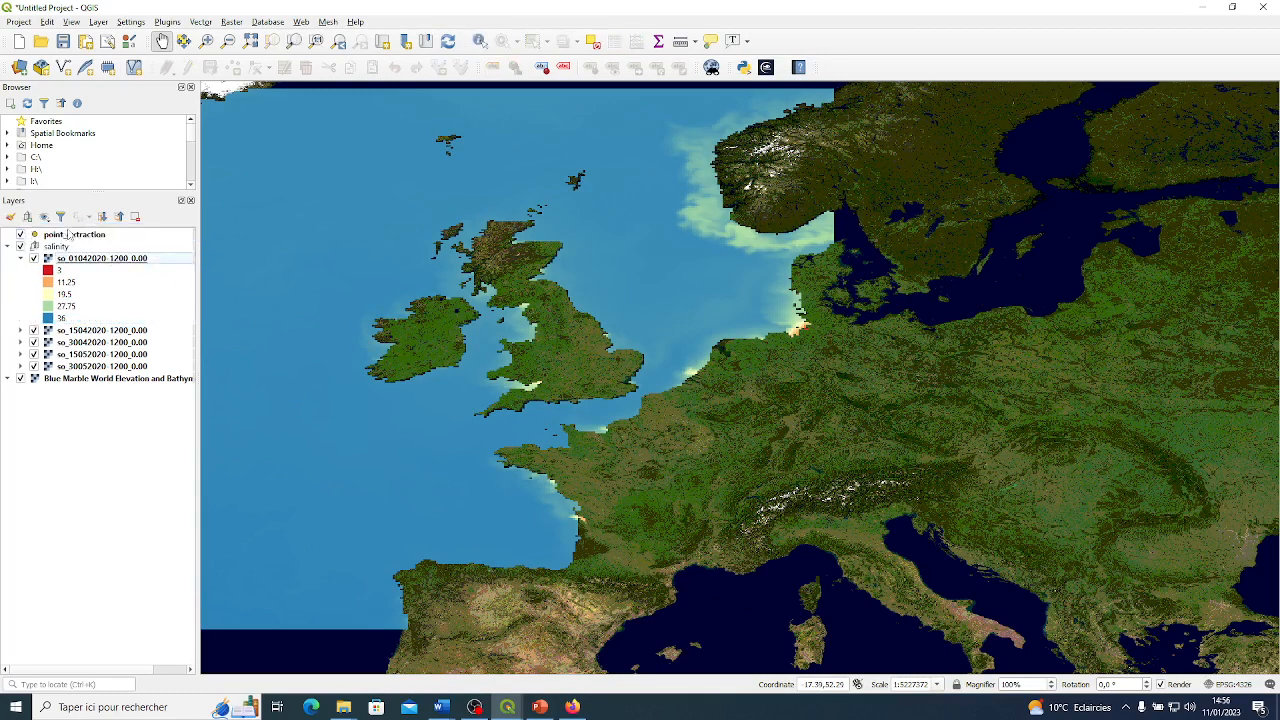
left_click(20, 258)
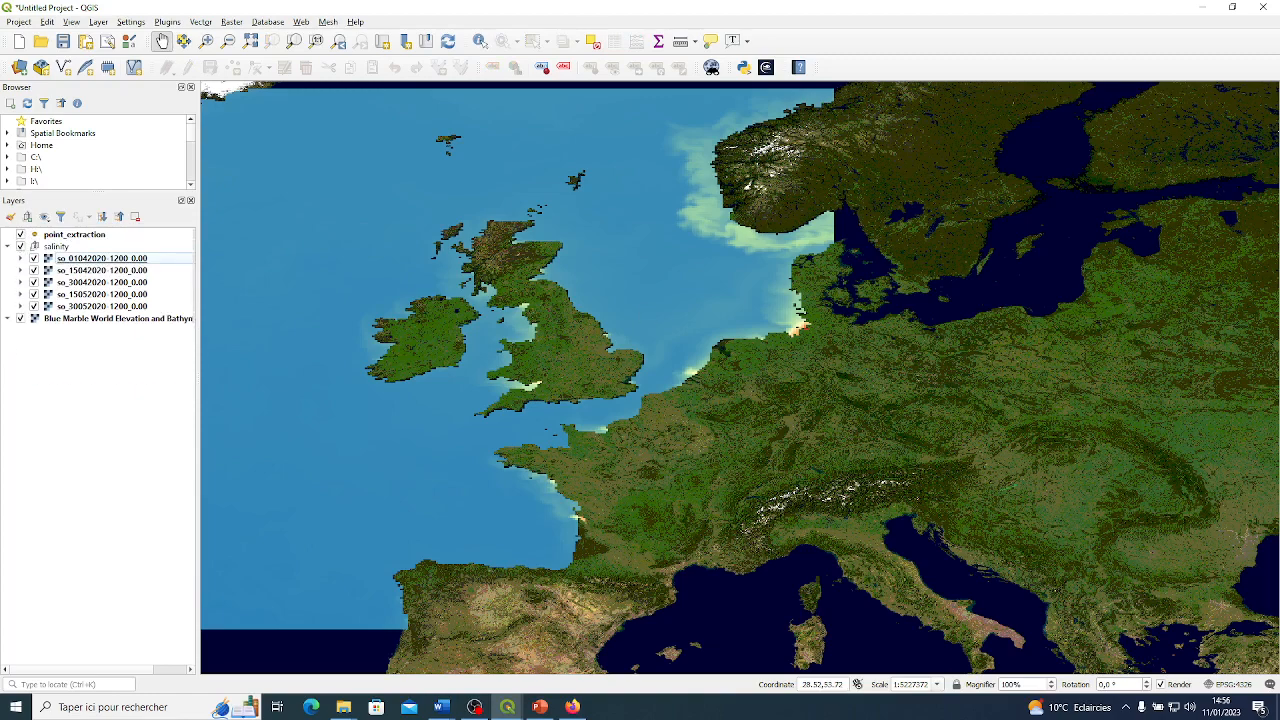
Turn on editing for point_extraction and add a point on the low-salinity estuary pixels of France's southwest coast, leaving its id empty.
left_click(100, 237)
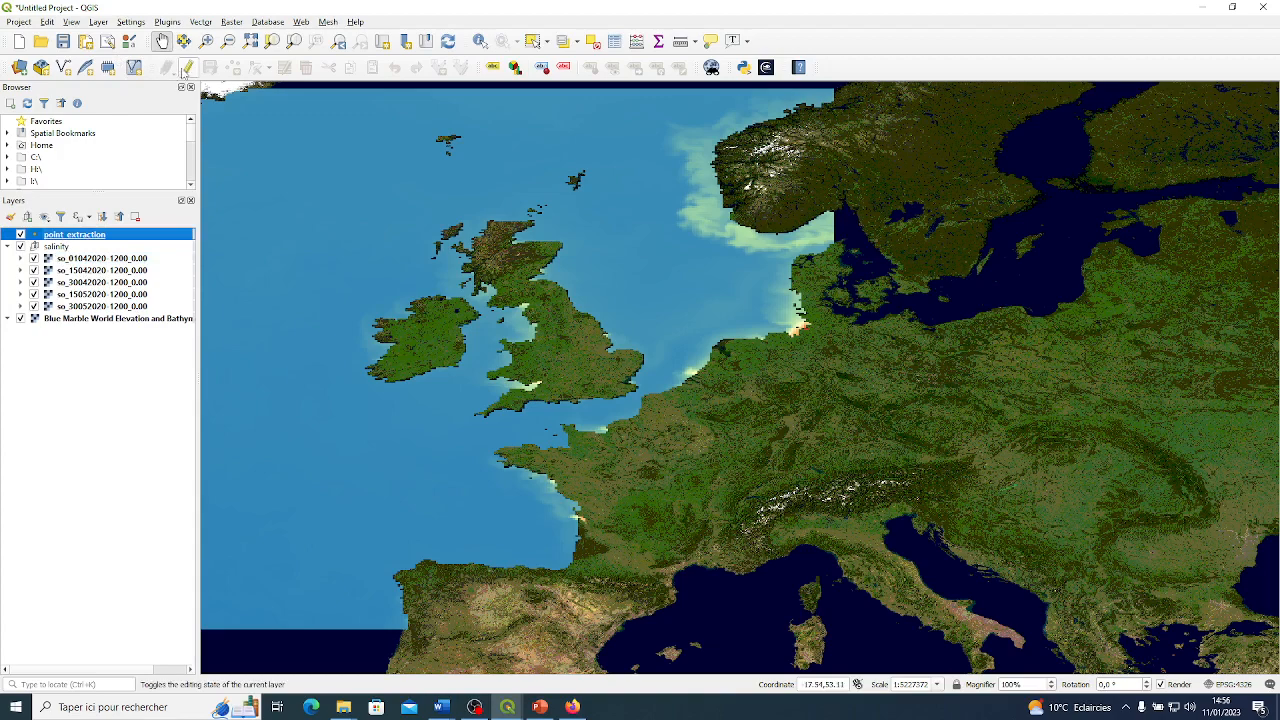
left_click(186, 69)
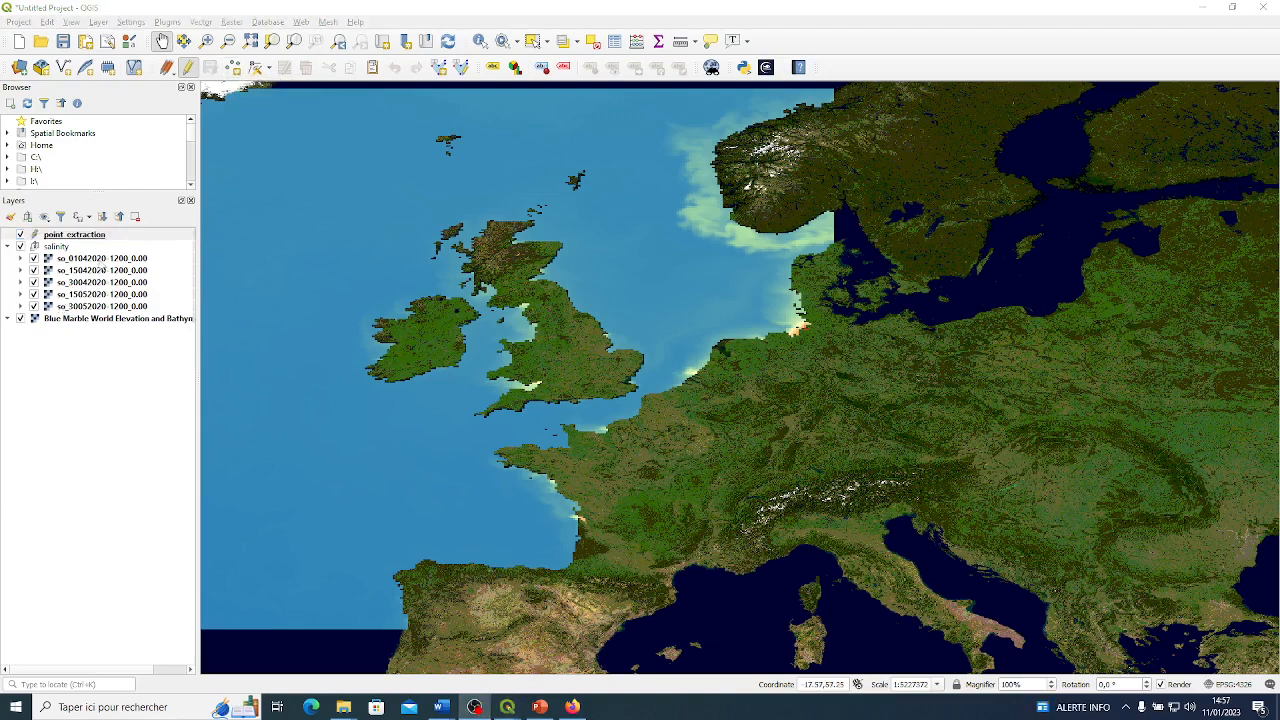
left_click(234, 68)
left_click(234, 68)
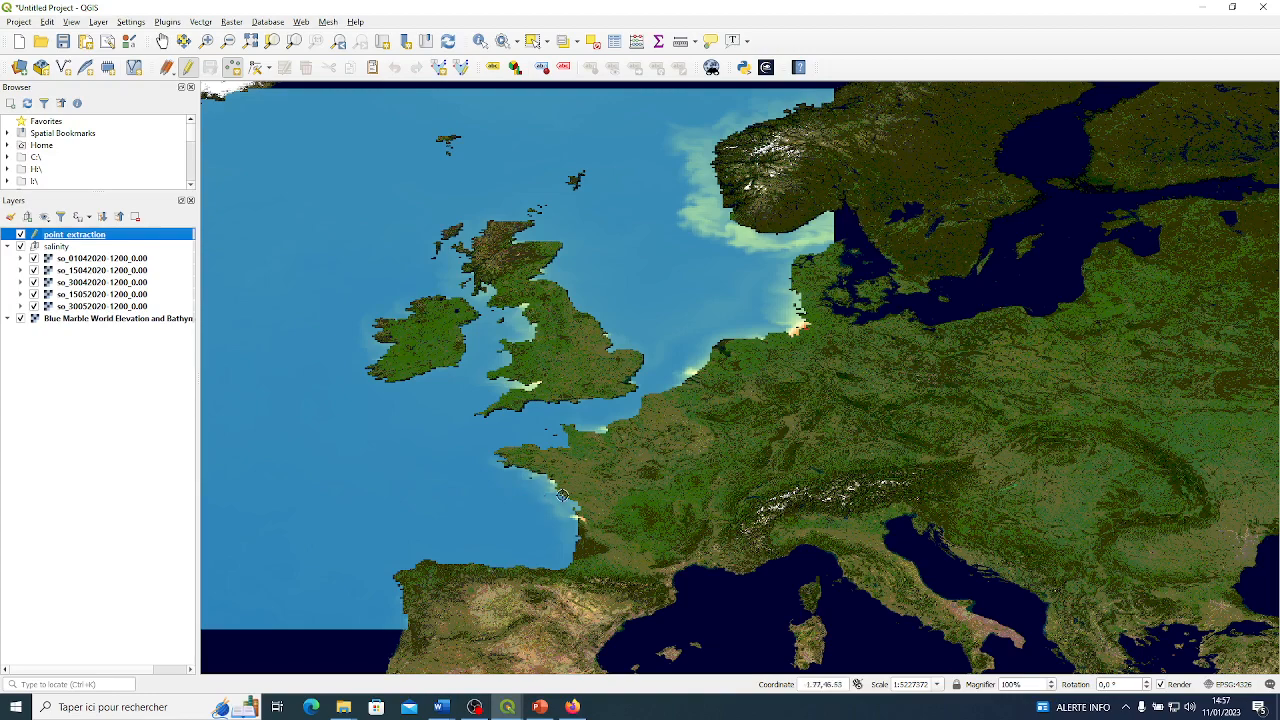
scroll(539, 495, "up", 1)
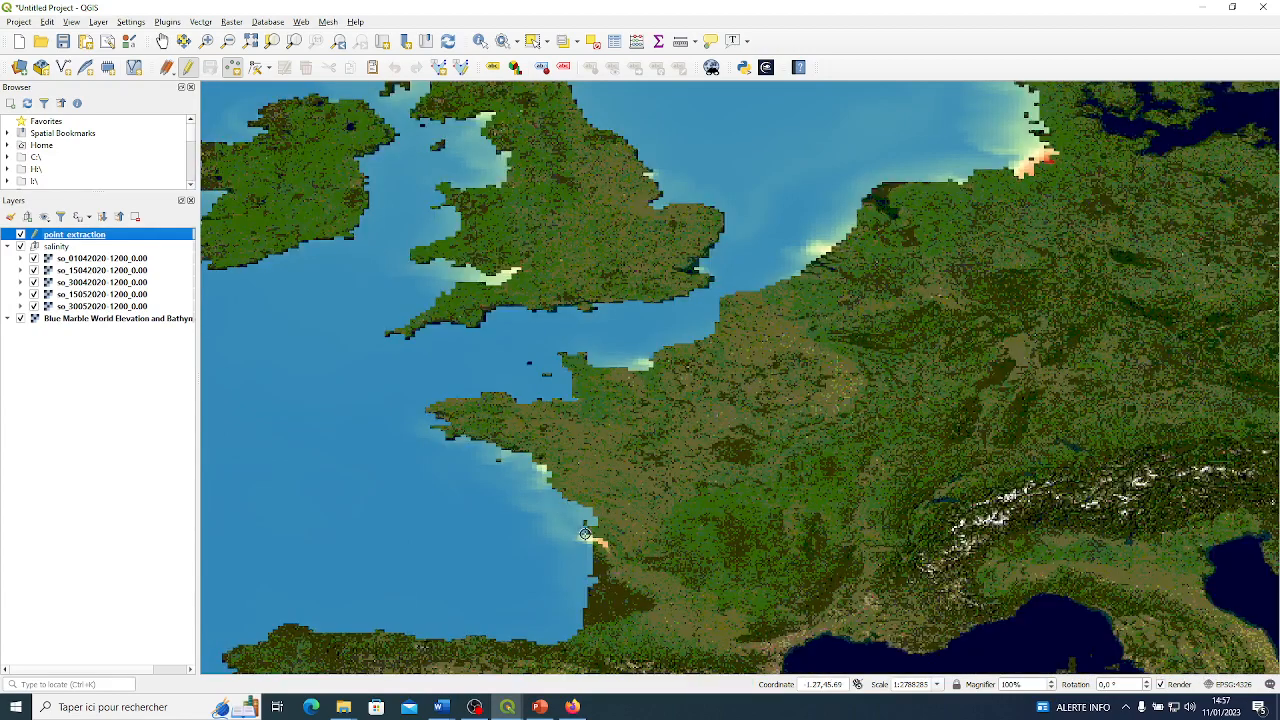
scroll(591, 540, "up", 5)
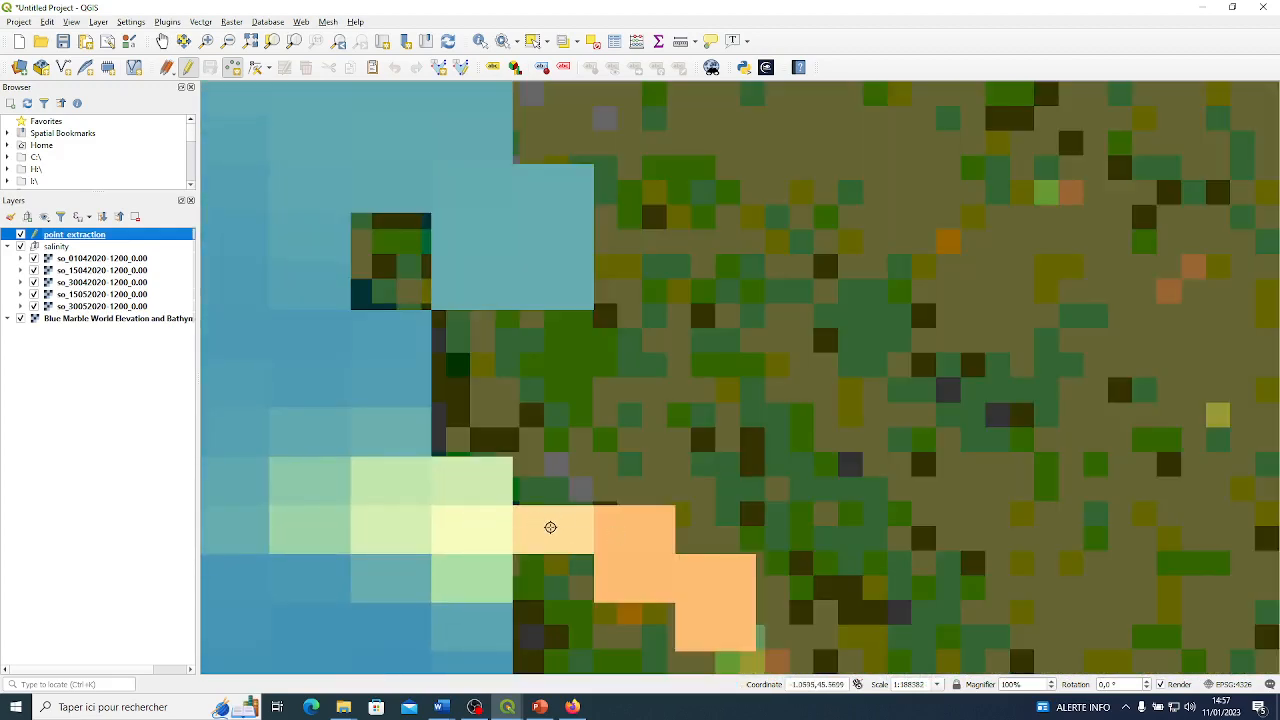
left_click(568, 531)
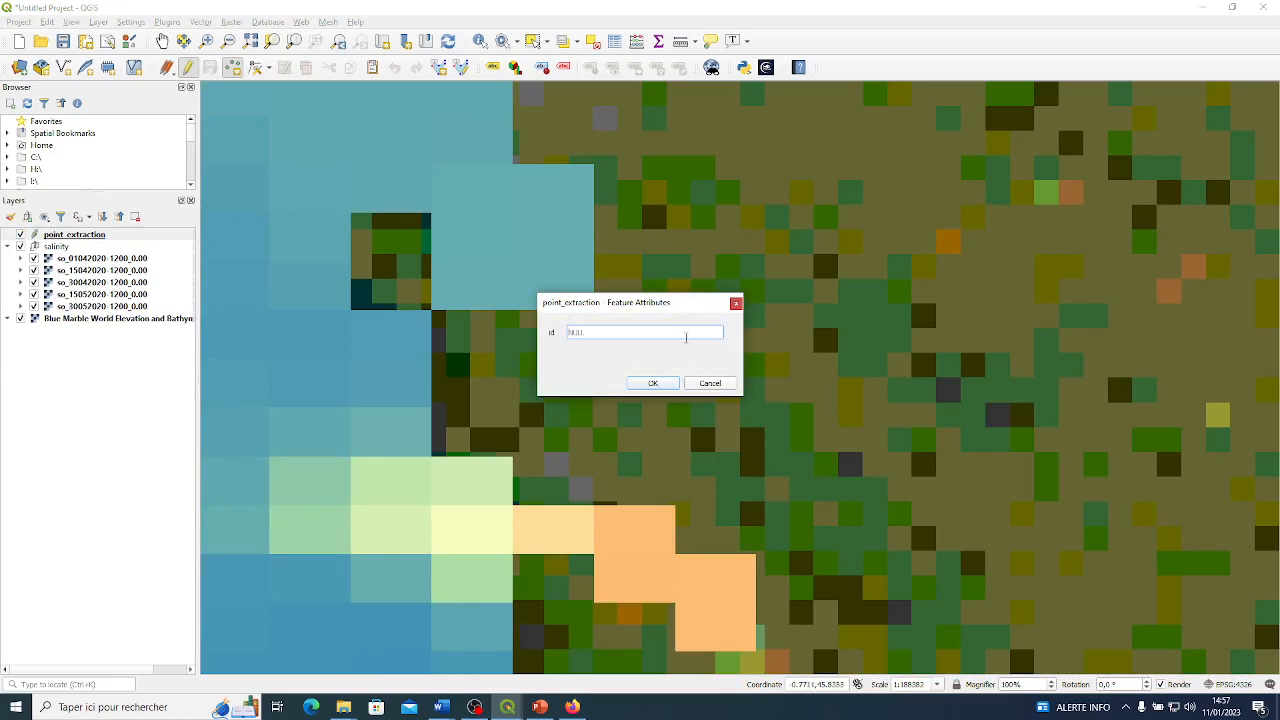
key("Return")
Add a second point on the low-salinity coastal pixels south of Brittany, leaving its id empty.
scroll(690, 338, "down", 3)
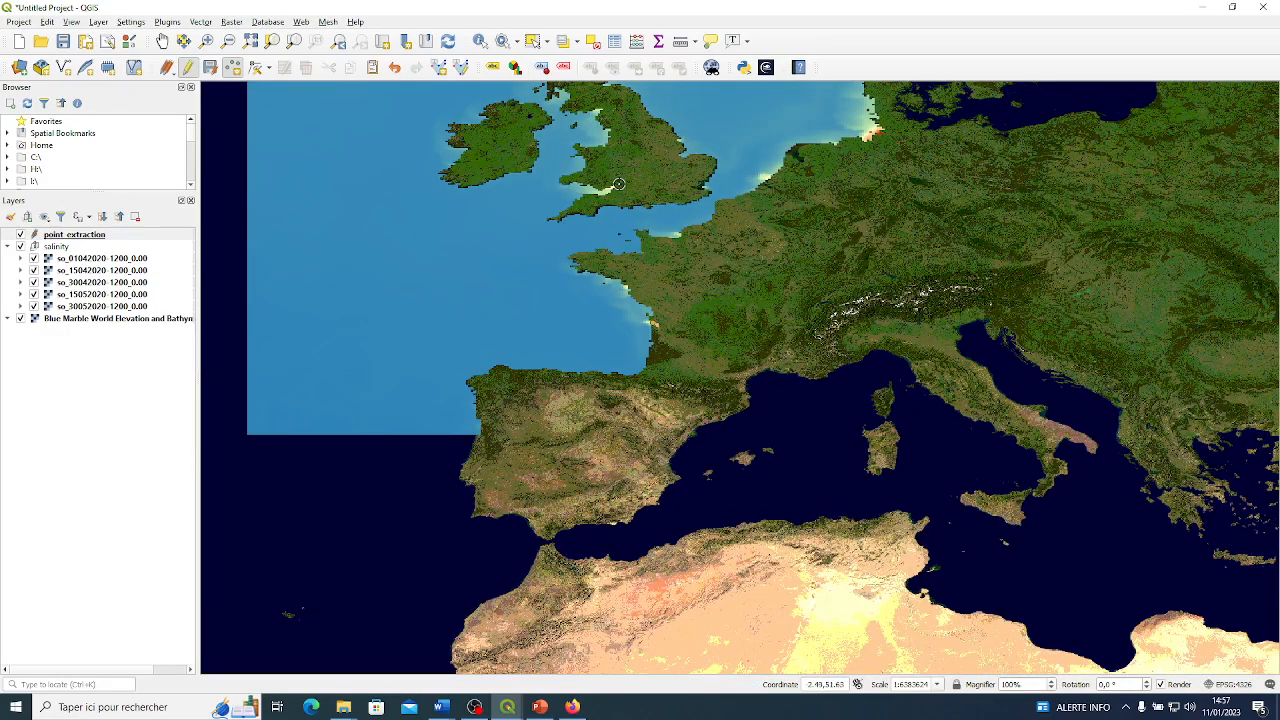
scroll(619, 184, "up", 2)
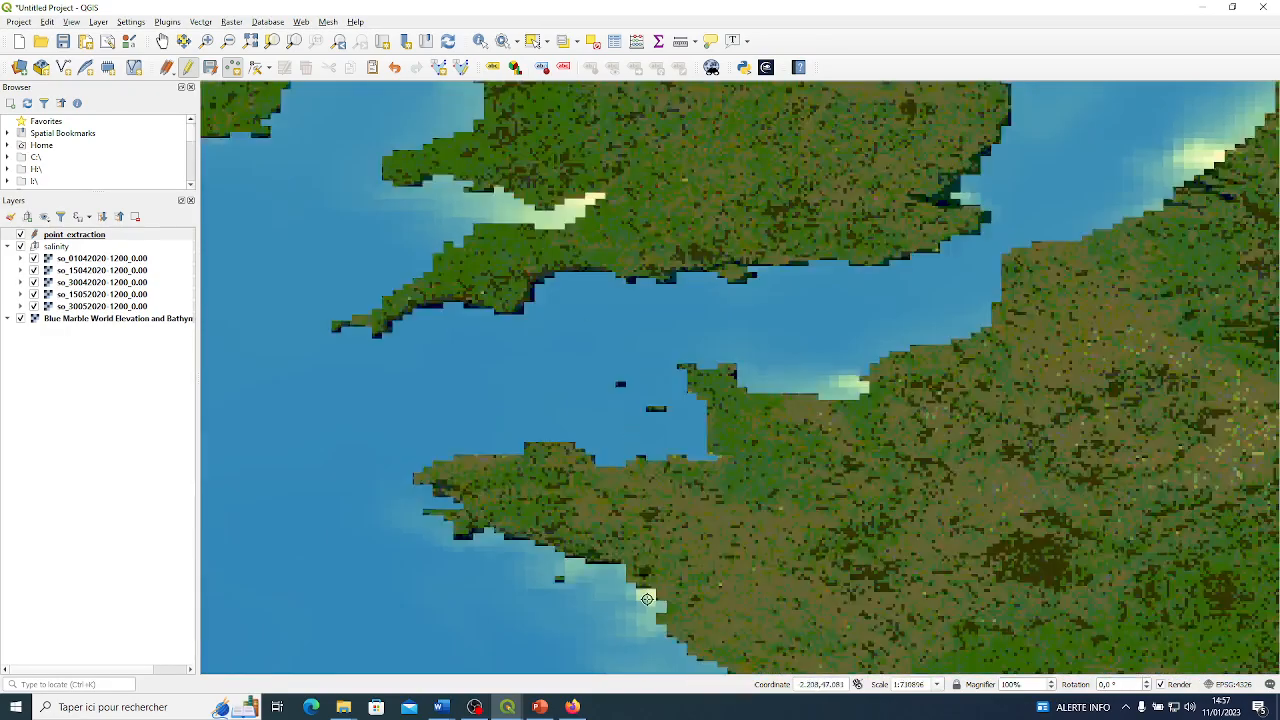
scroll(647, 599, "up", 5)
left_click(648, 584)
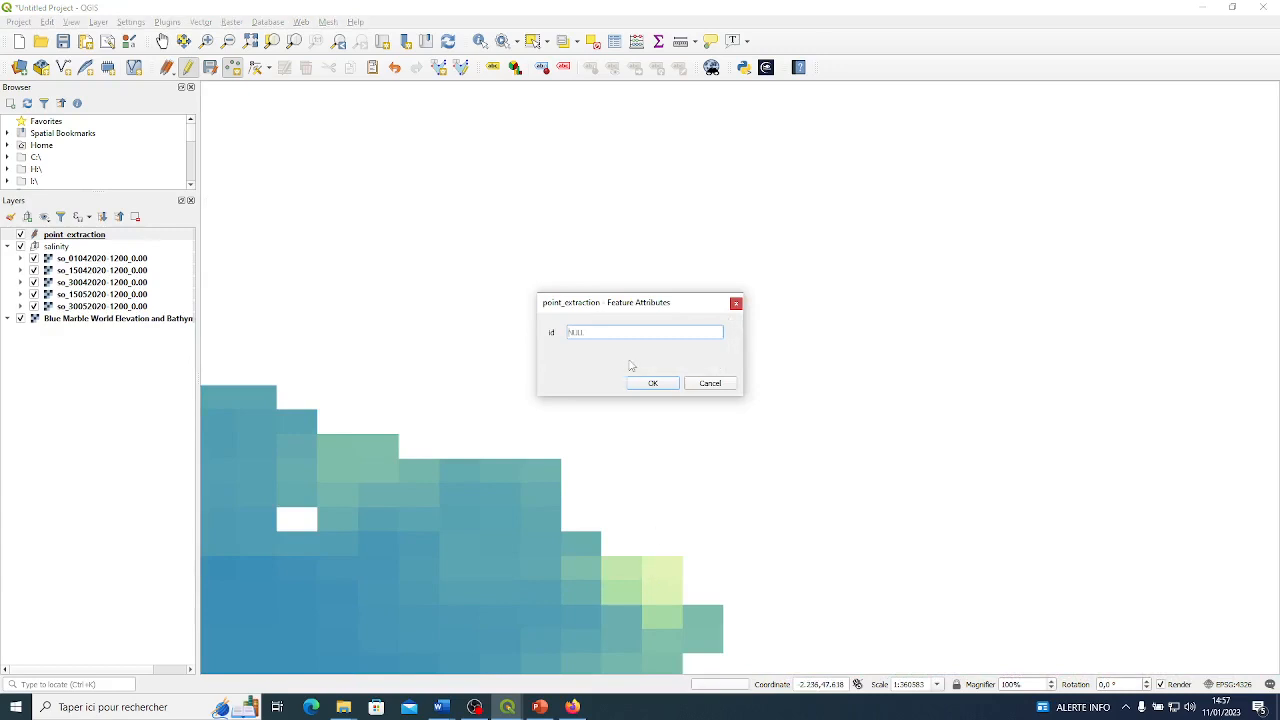
key("Return")
Add a third point on the low-salinity pixels at the inner end of the Bristol Channel and give it id 3.
scroll(600, 320, "down", 10)
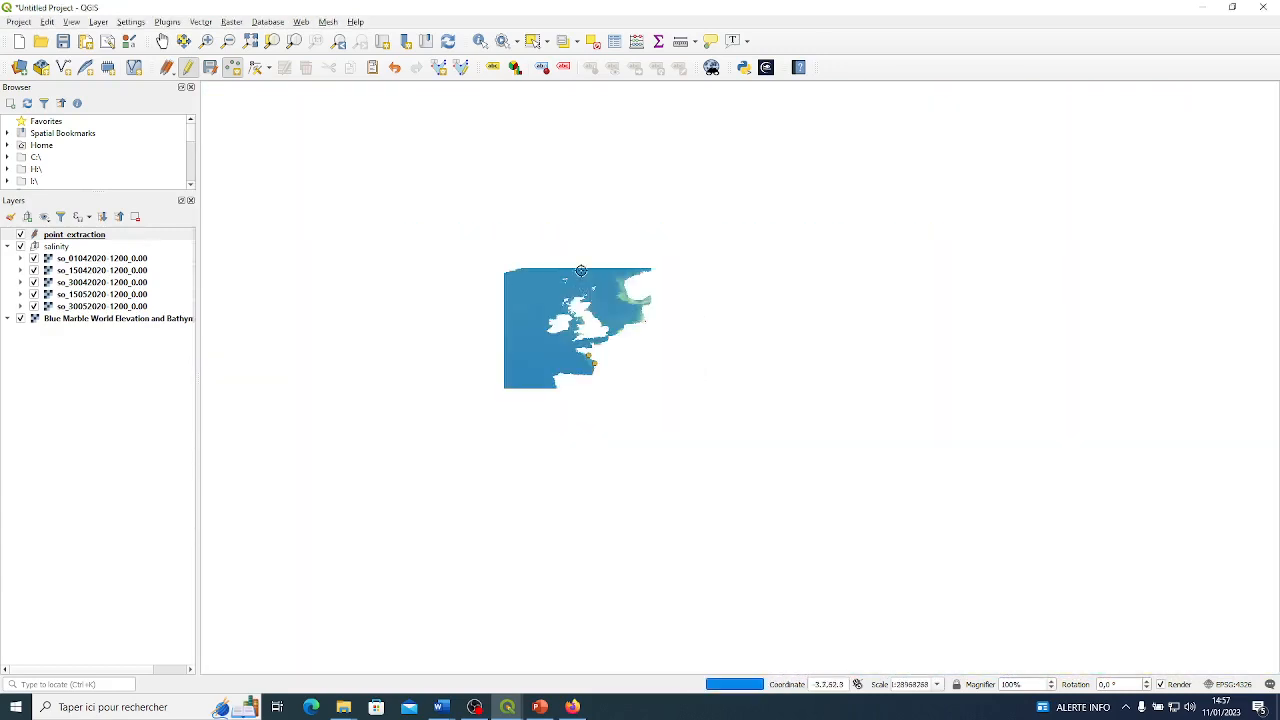
scroll(600, 351, "up", 5)
scroll(646, 548, "down", 3)
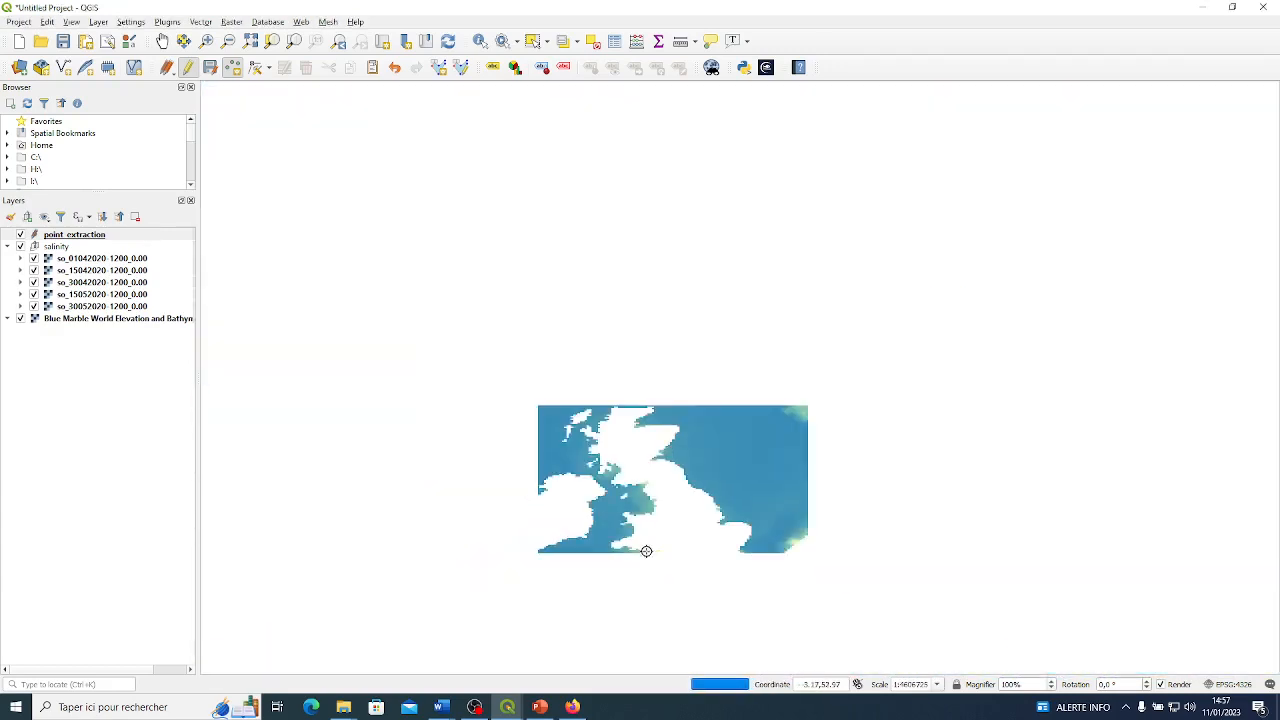
scroll(646, 548, "up", 6)
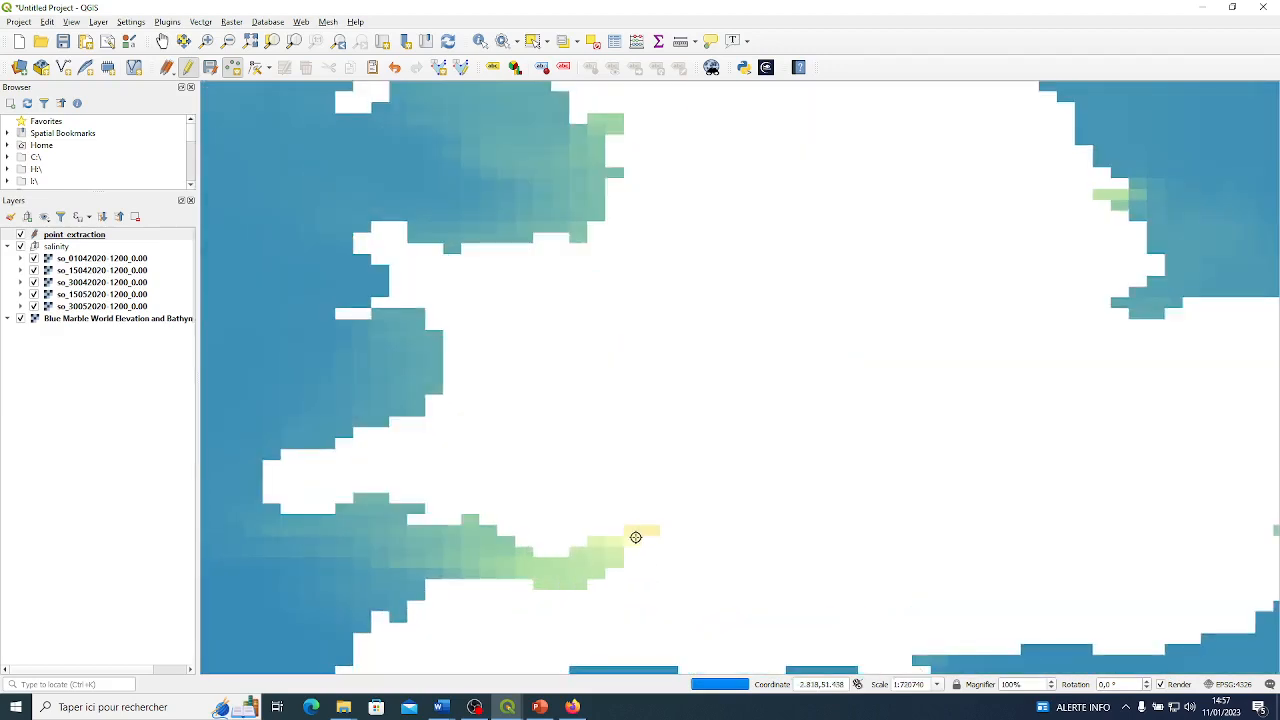
left_click(636, 538)
type("3")
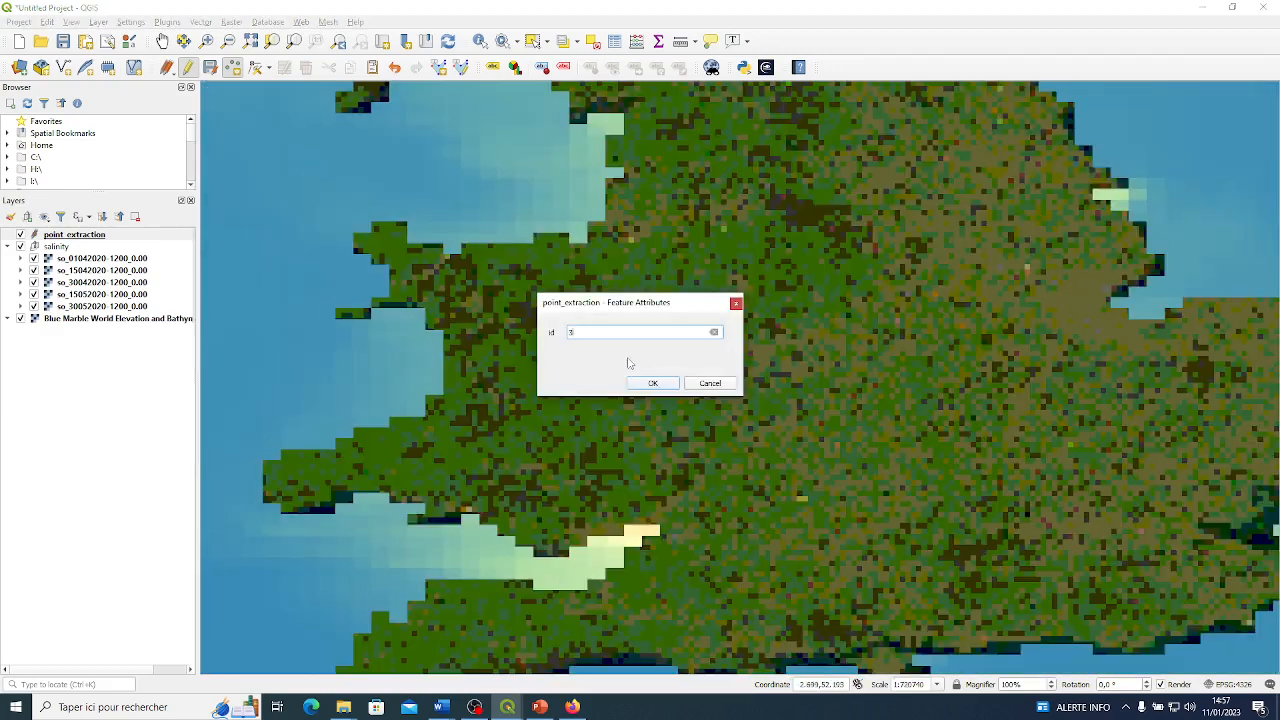
key("Return")
Add a fourth point on the low-salinity pixels along the southern Dutch coast.
scroll(628, 357, "down", 5)
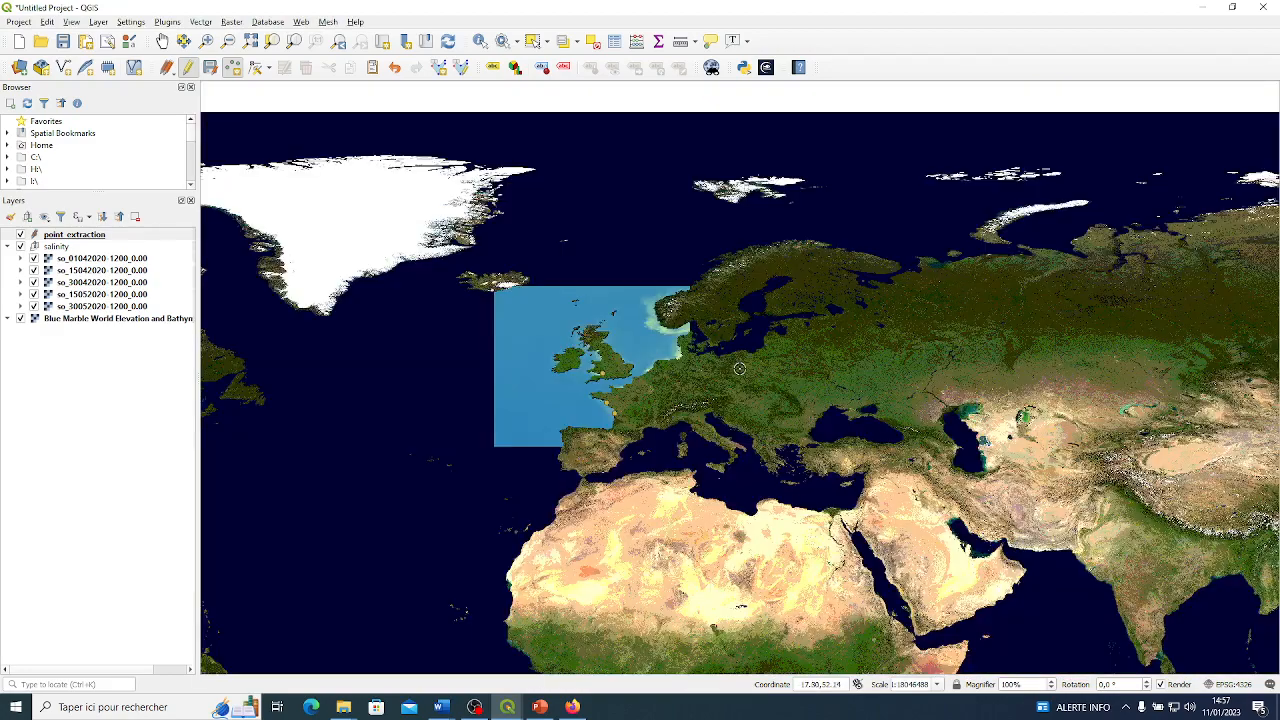
scroll(618, 354, "up", 2)
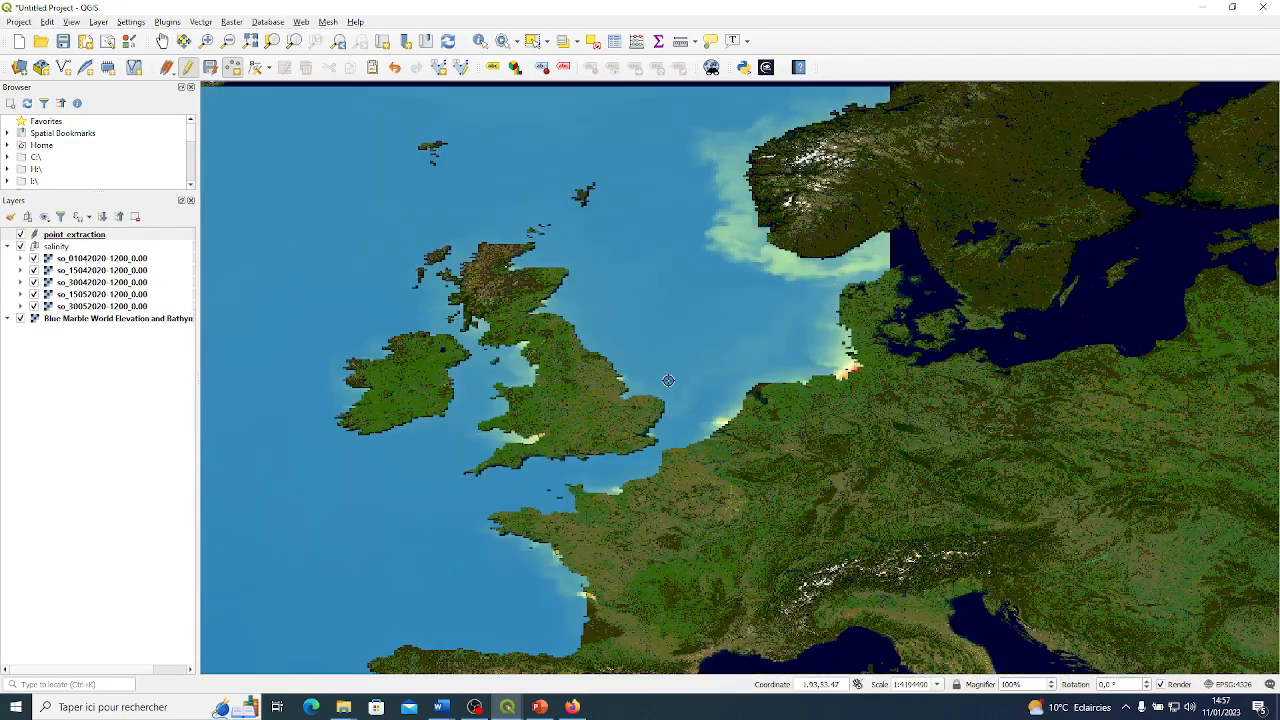
scroll(660, 380, "up", 1)
scroll(773, 479, "up", 2)
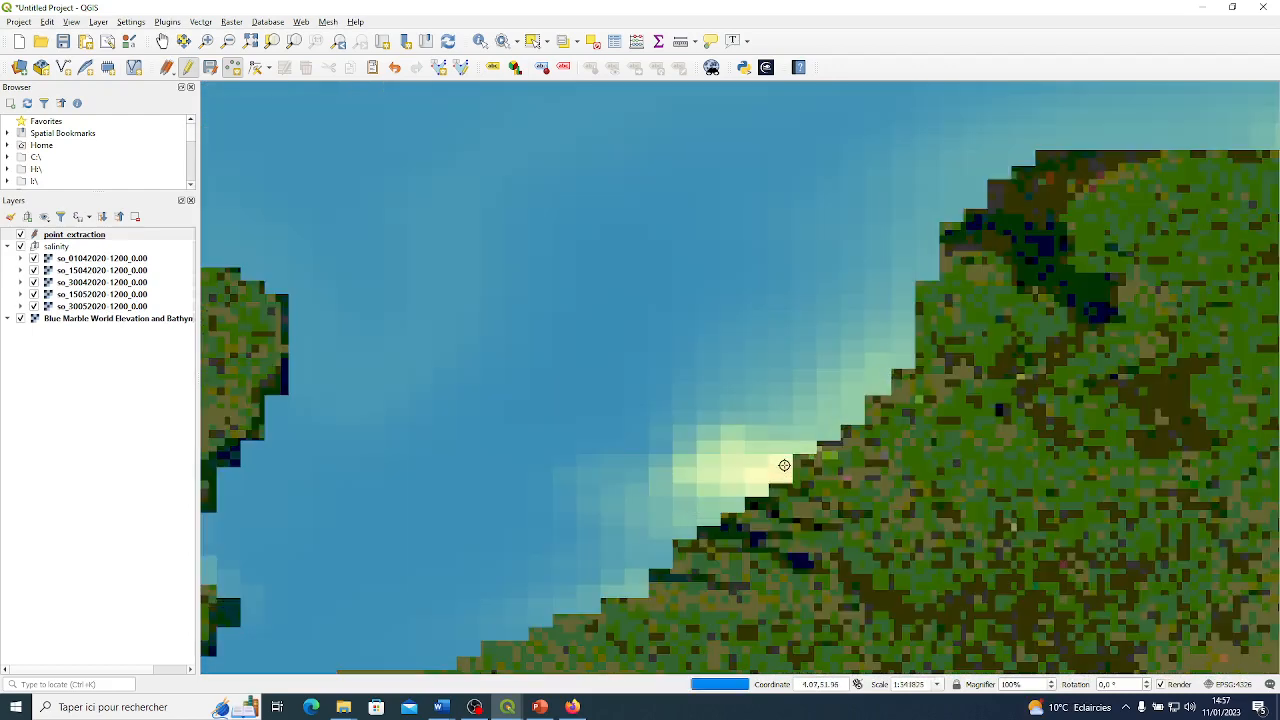
left_click(771, 450)
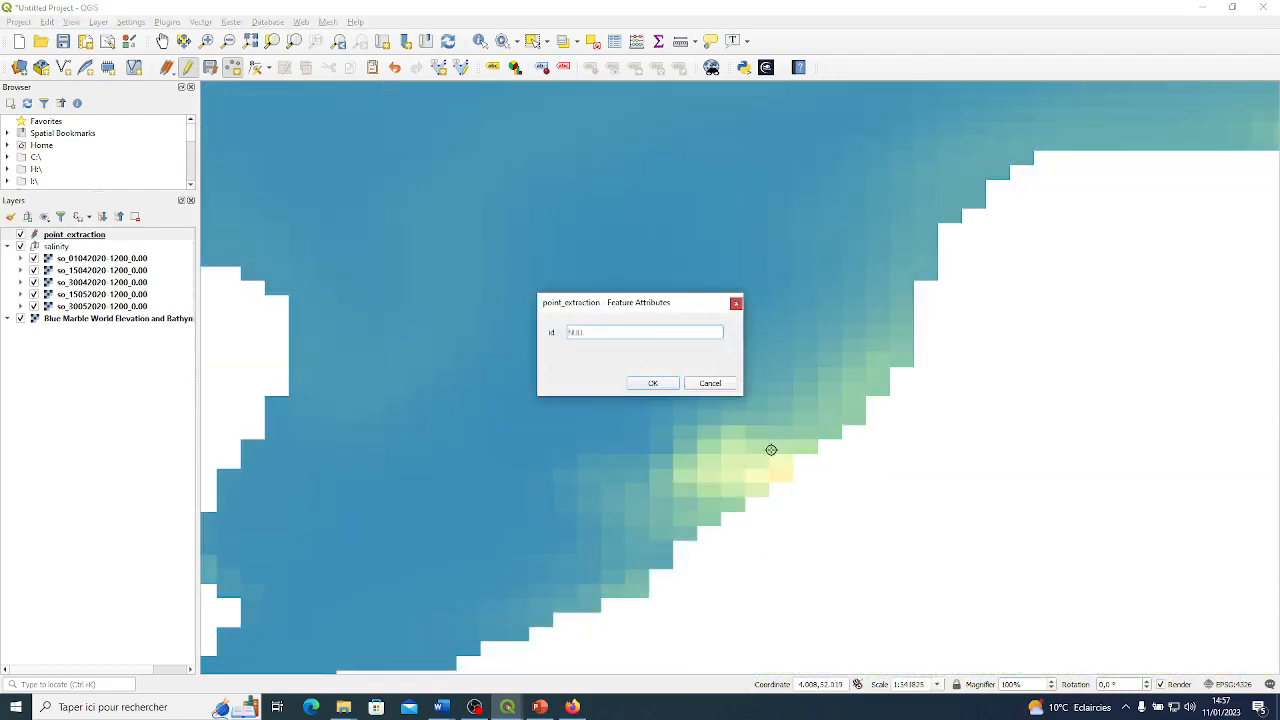
key("Return")
Add a fifth point on the orange low-salinity pixels of the river mouth on Germany's North Sea coast.
scroll(766, 446, "down", 3)
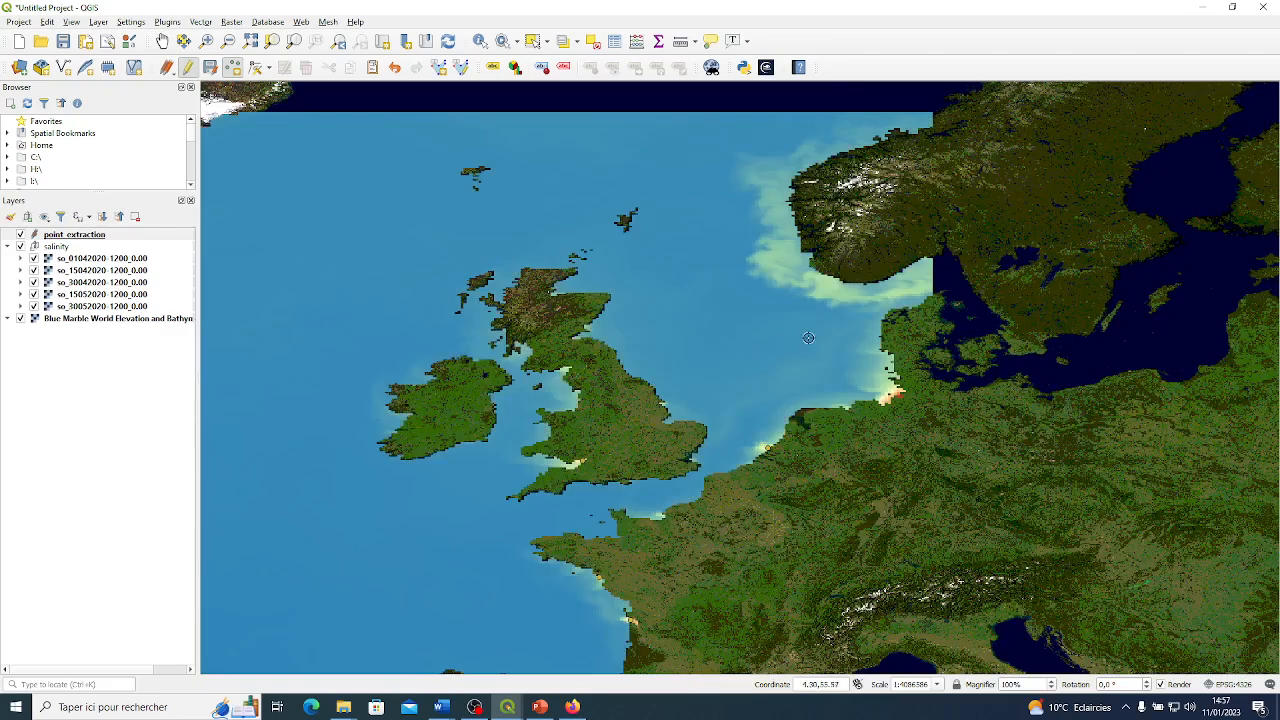
scroll(879, 396, "up", 3)
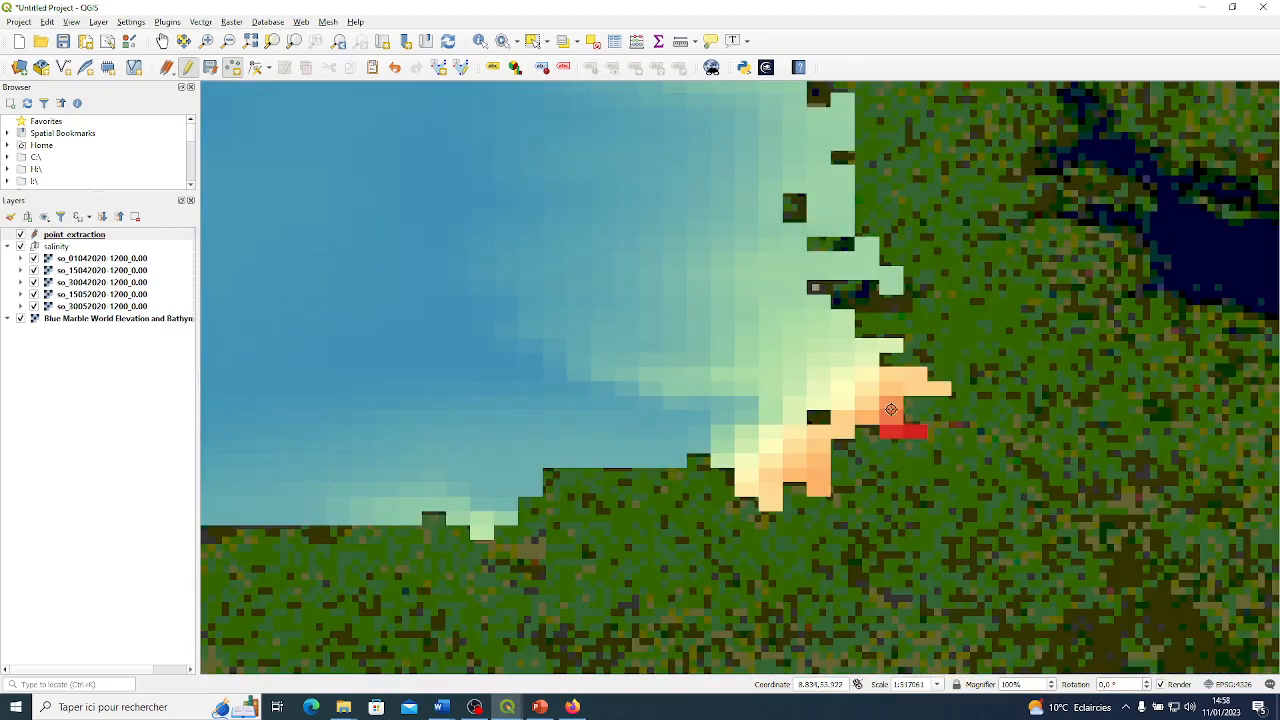
left_click(888, 410)
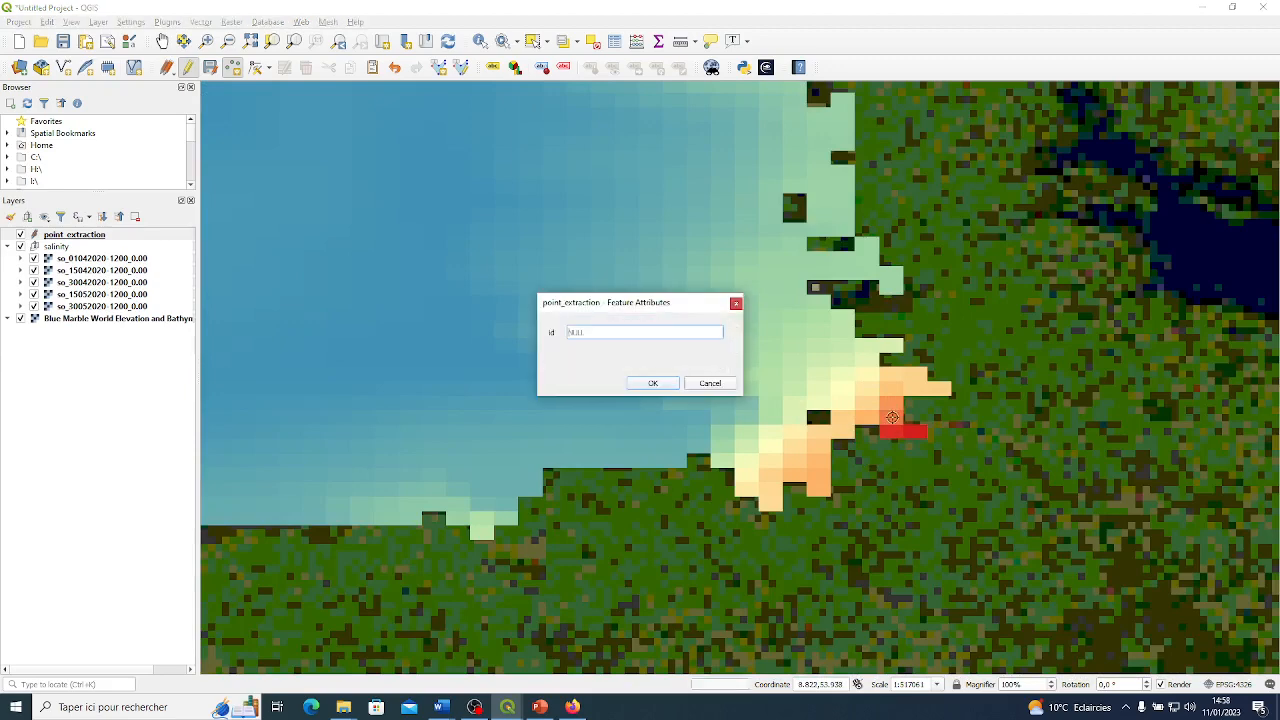
key("Return")
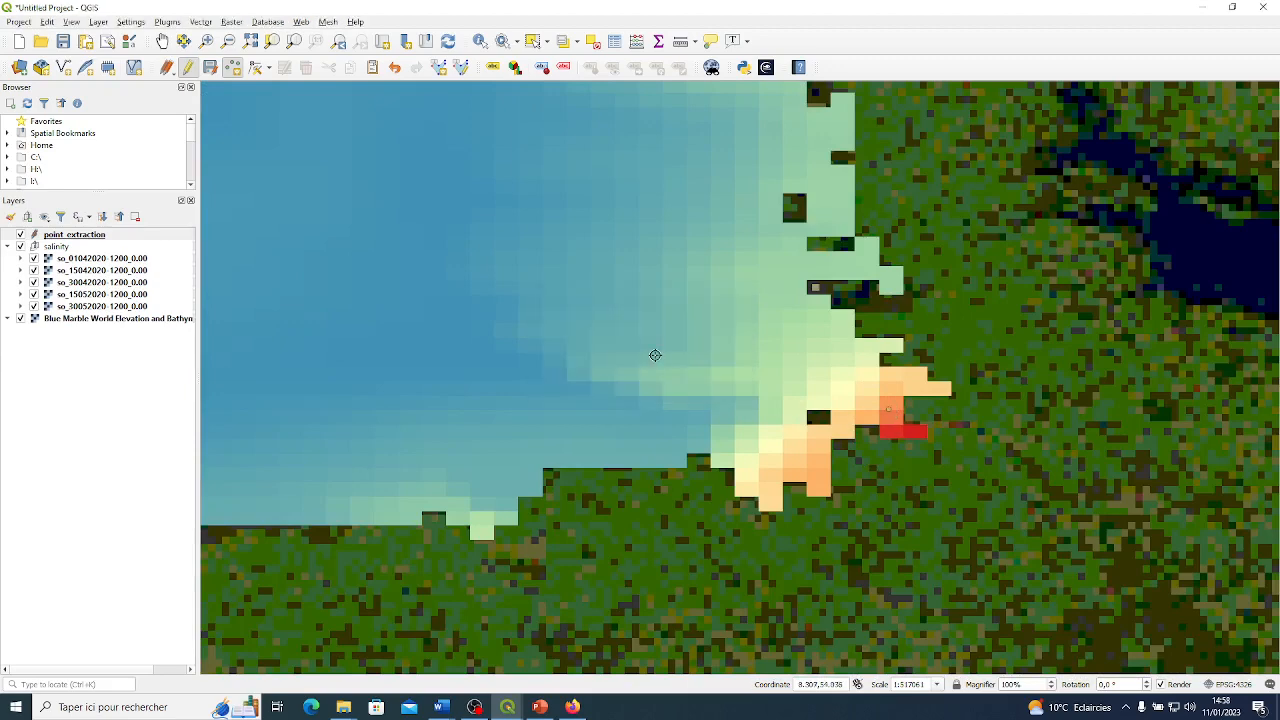
Add a sixth point on the lower-salinity water just off Norway's southwest coast.
scroll(469, 437, "down", 5)
scroll(518, 430, "up", 5)
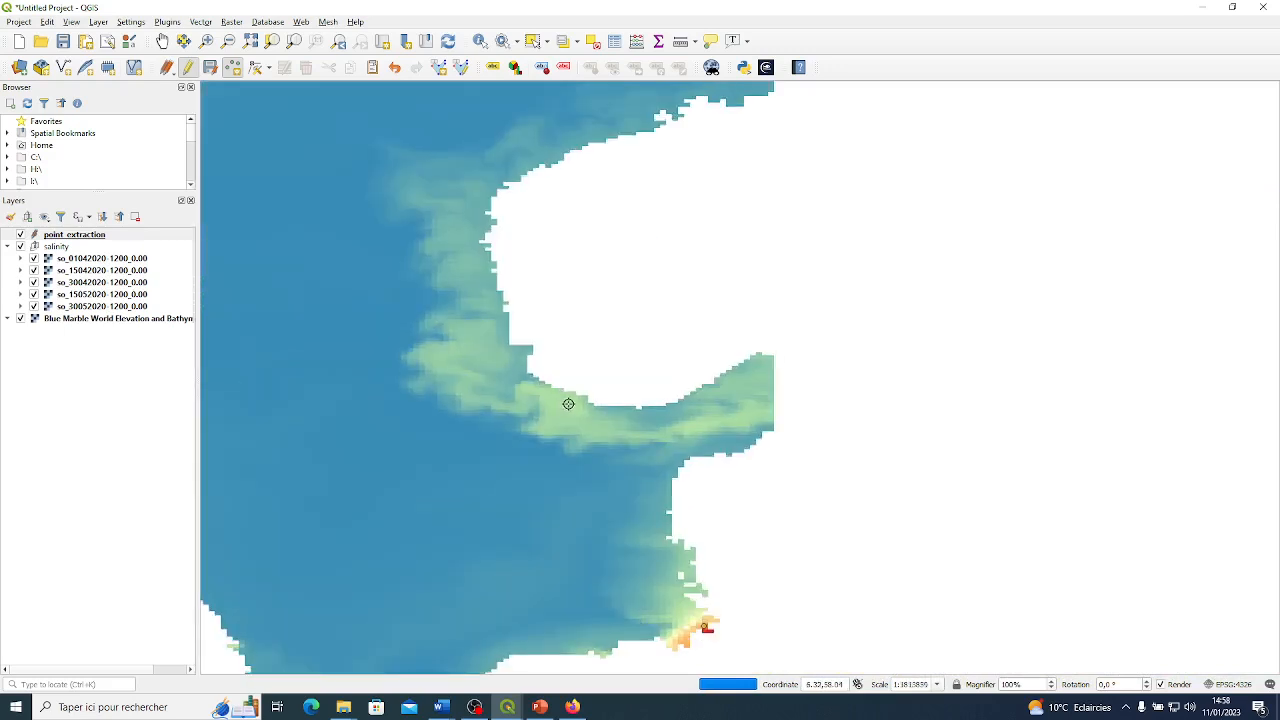
left_click(557, 408)
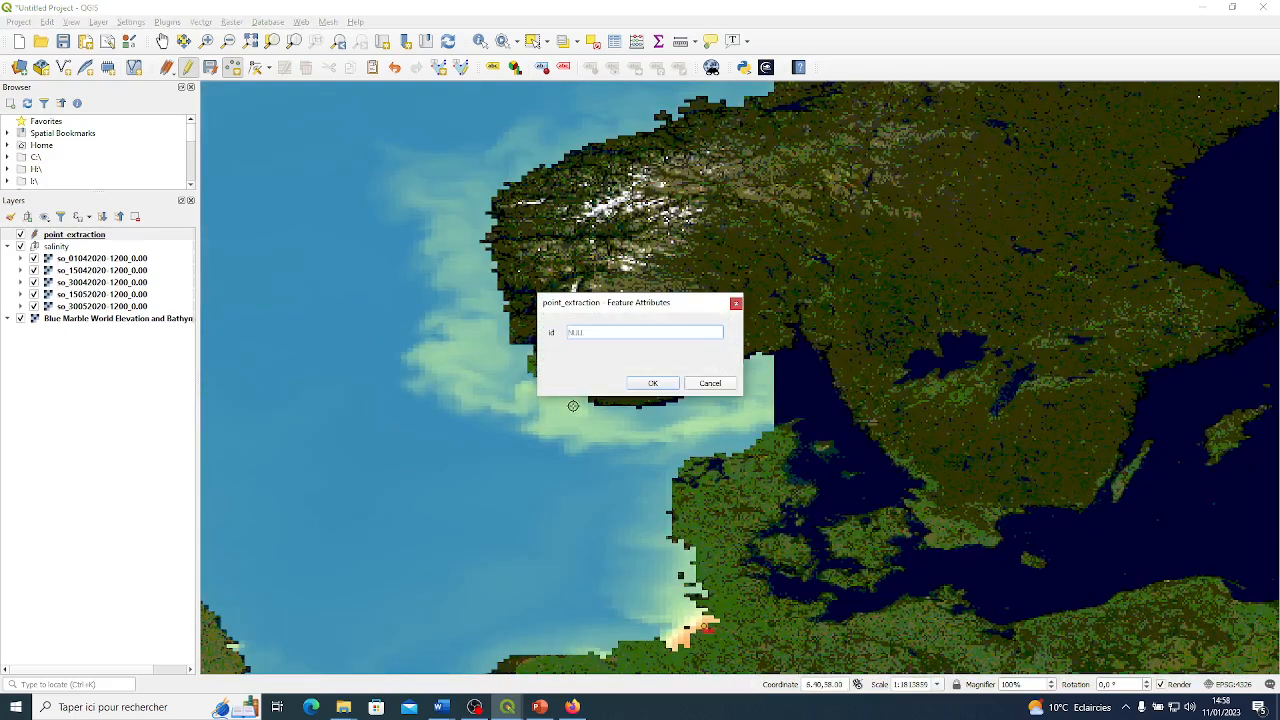
key("Return")
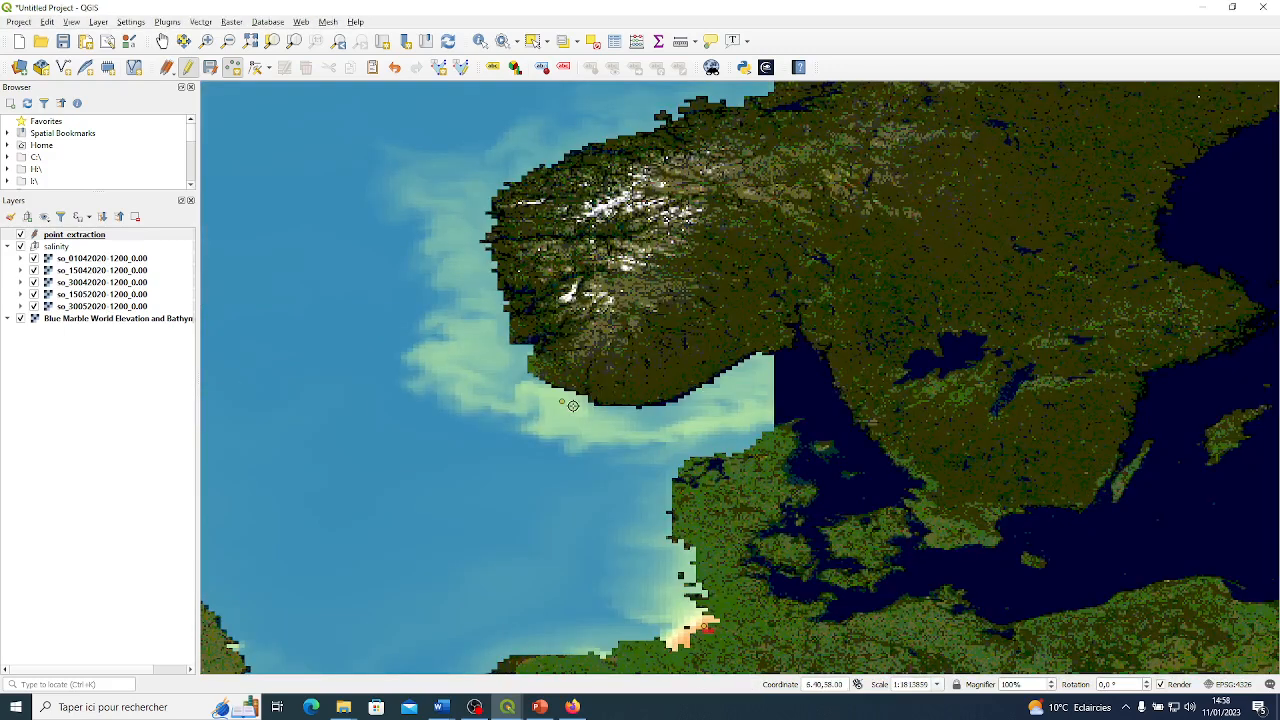
Stop editing point_extraction and save the added points to the layer.
scroll(571, 403, "down", 4)
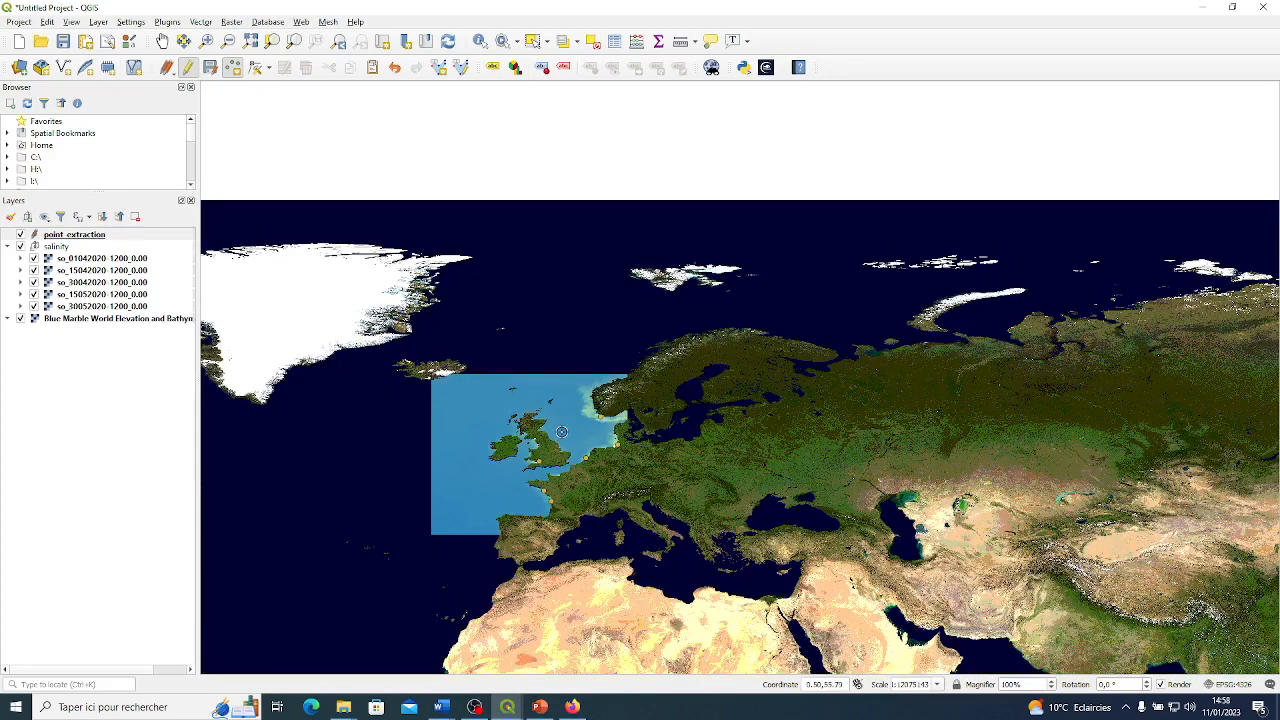
scroll(556, 442, "up", 1)
scroll(497, 436, "up", 1)
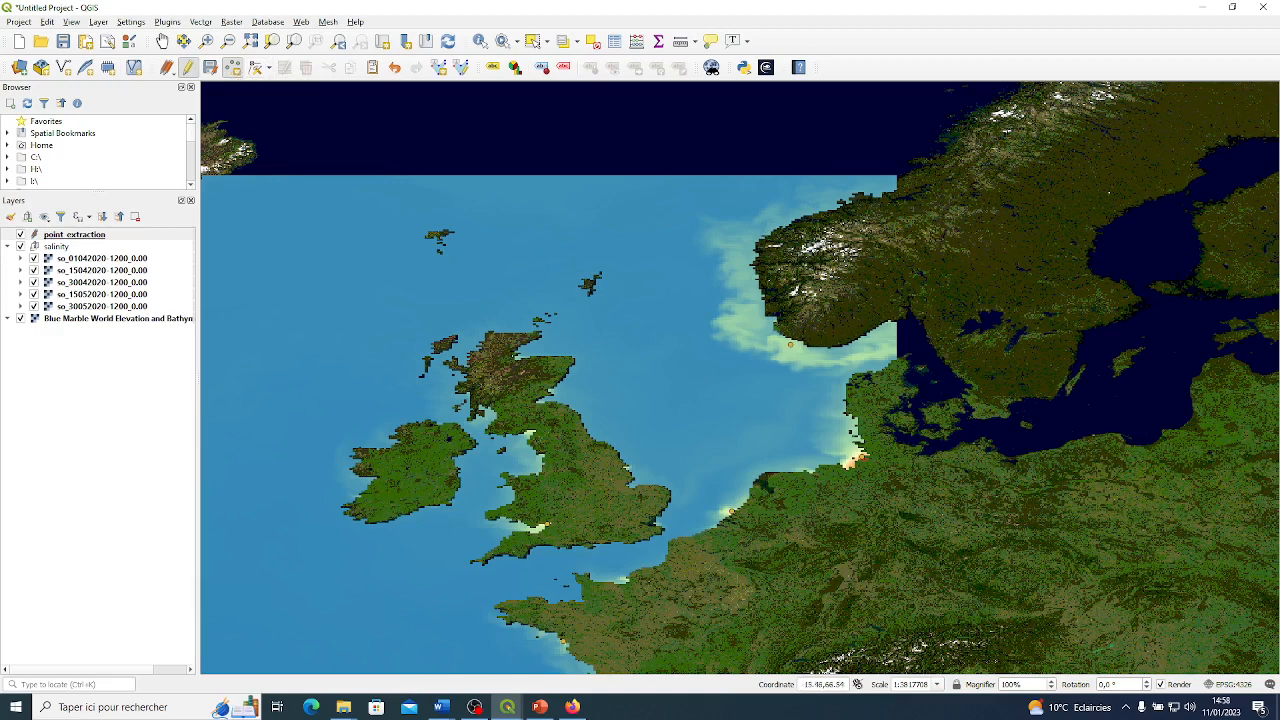
left_click(474, 707)
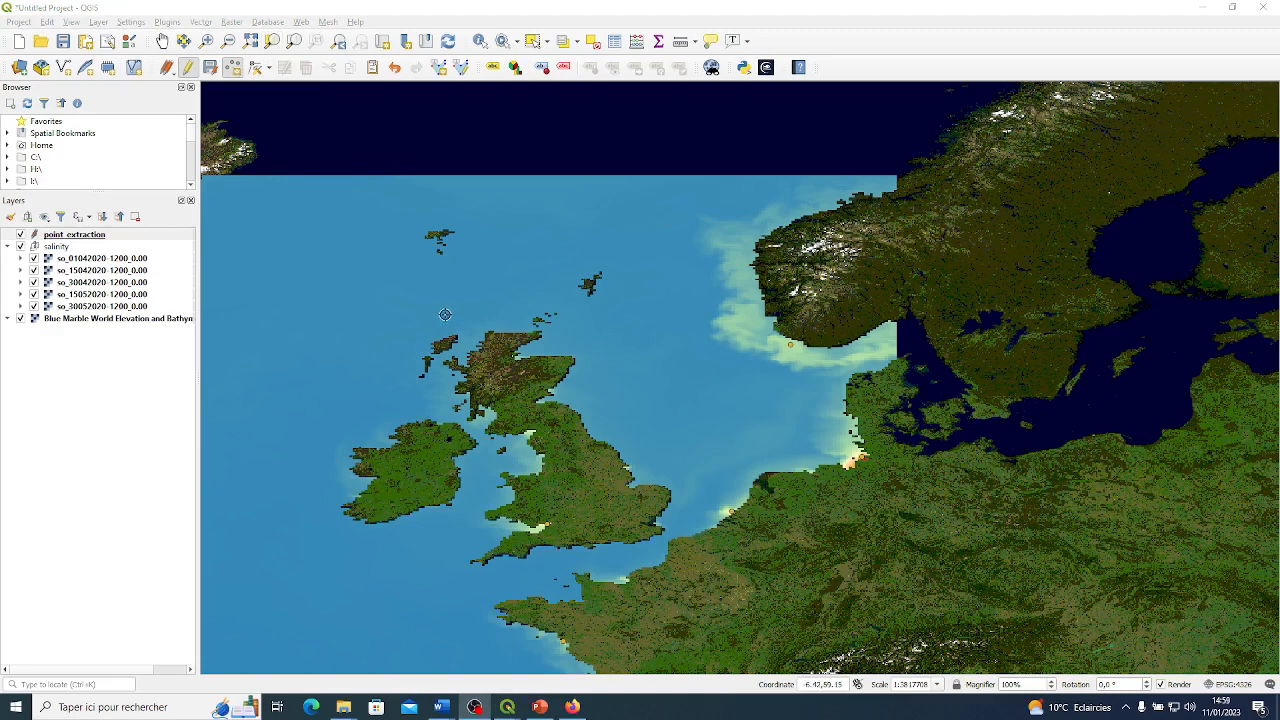
left_click(189, 69)
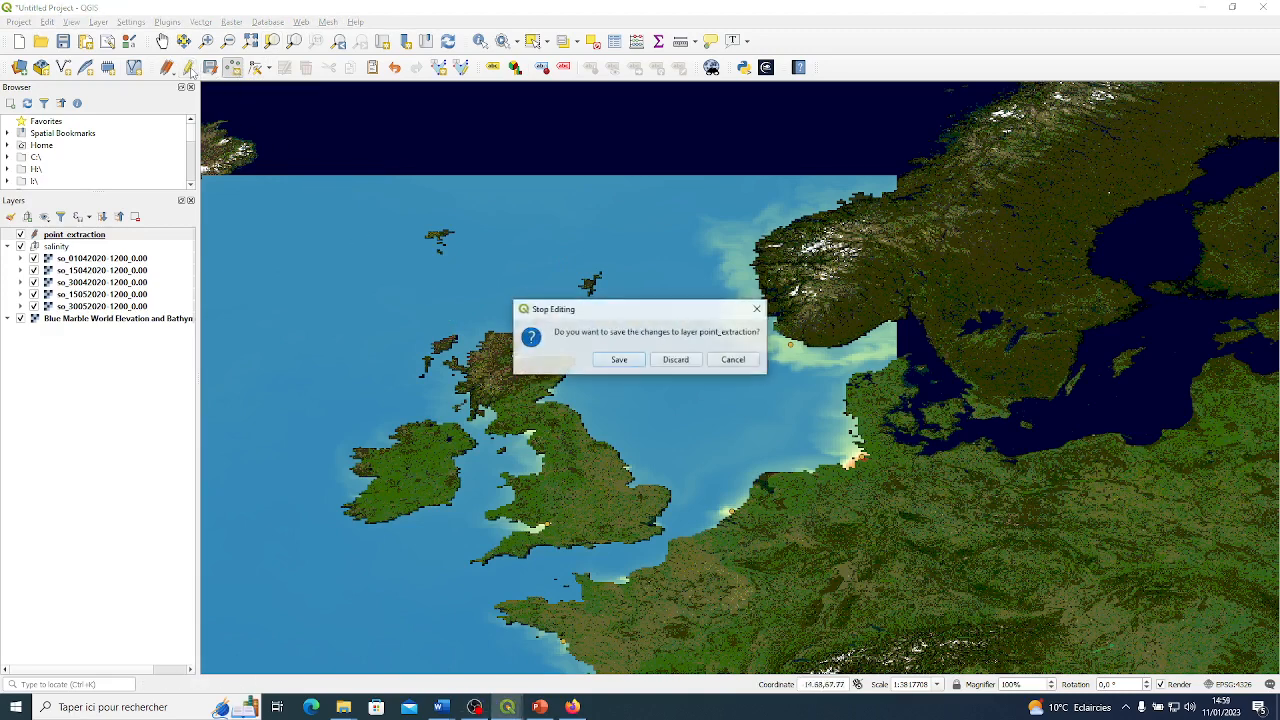
left_click(619, 361)
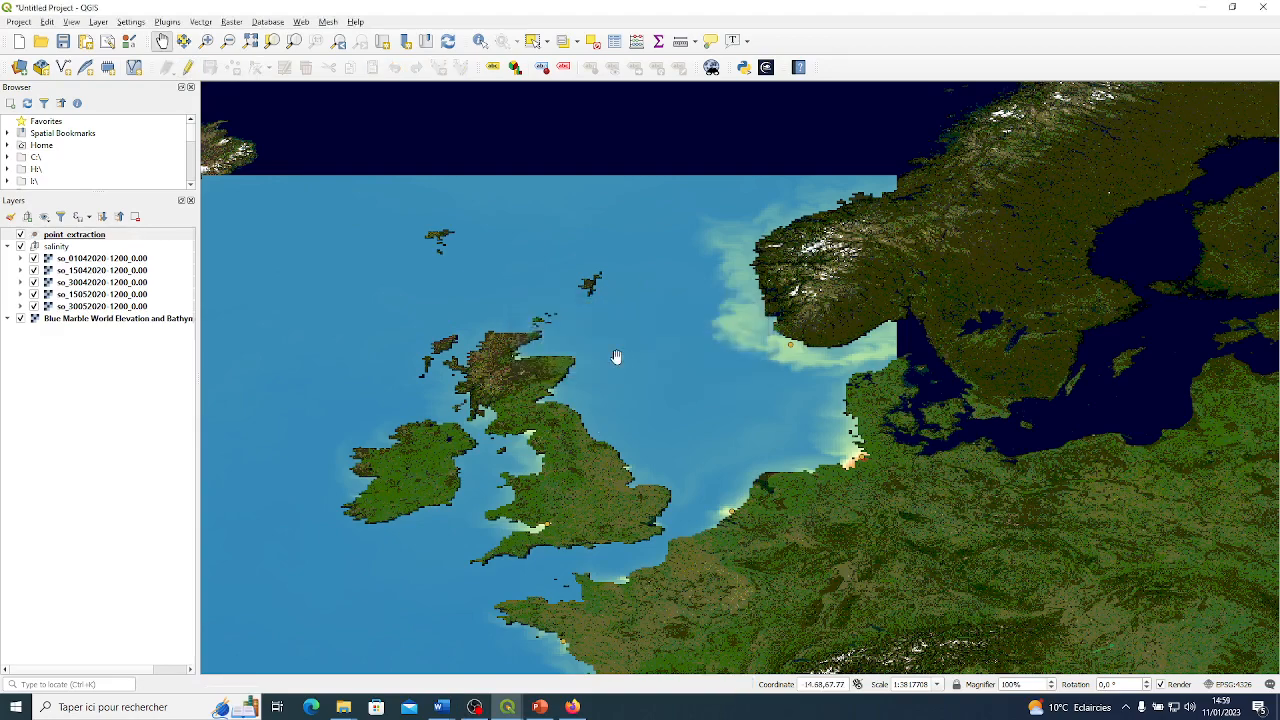
Recolour the point_extraction markers magenta so they stand out against the salinity layers.
left_click_drag(620, 477, 633, 330)
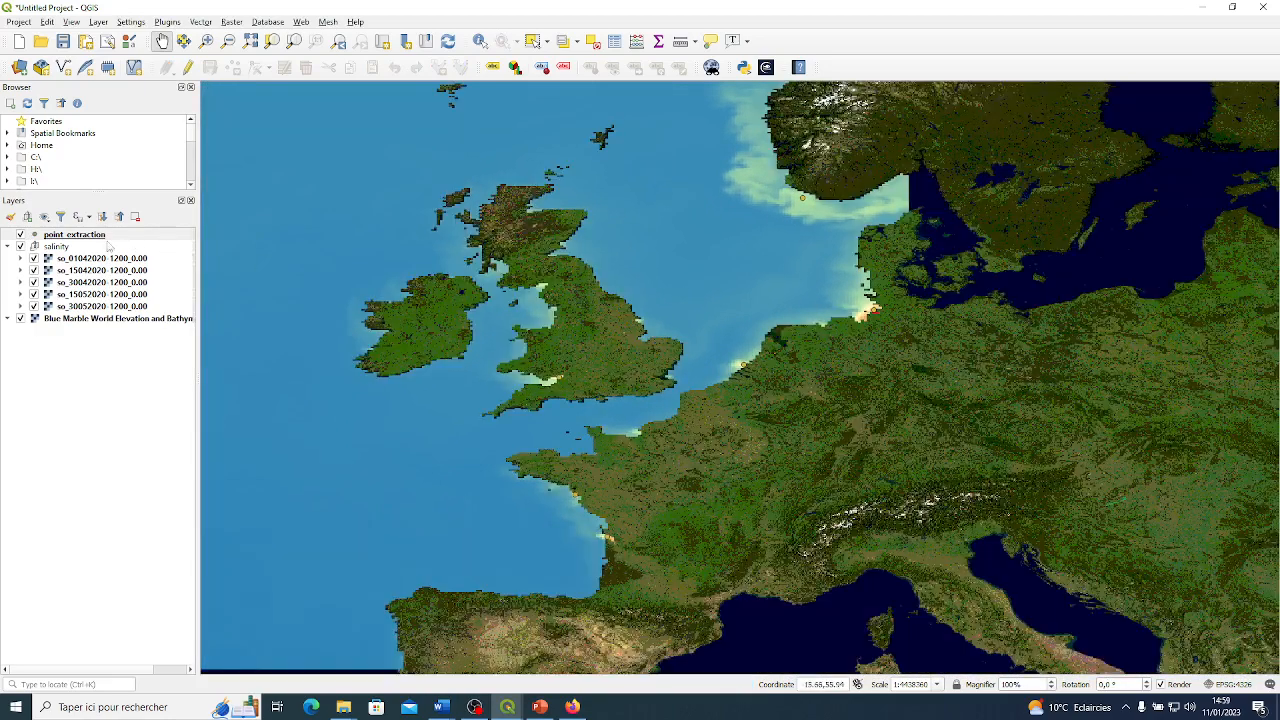
right_click(79, 237)
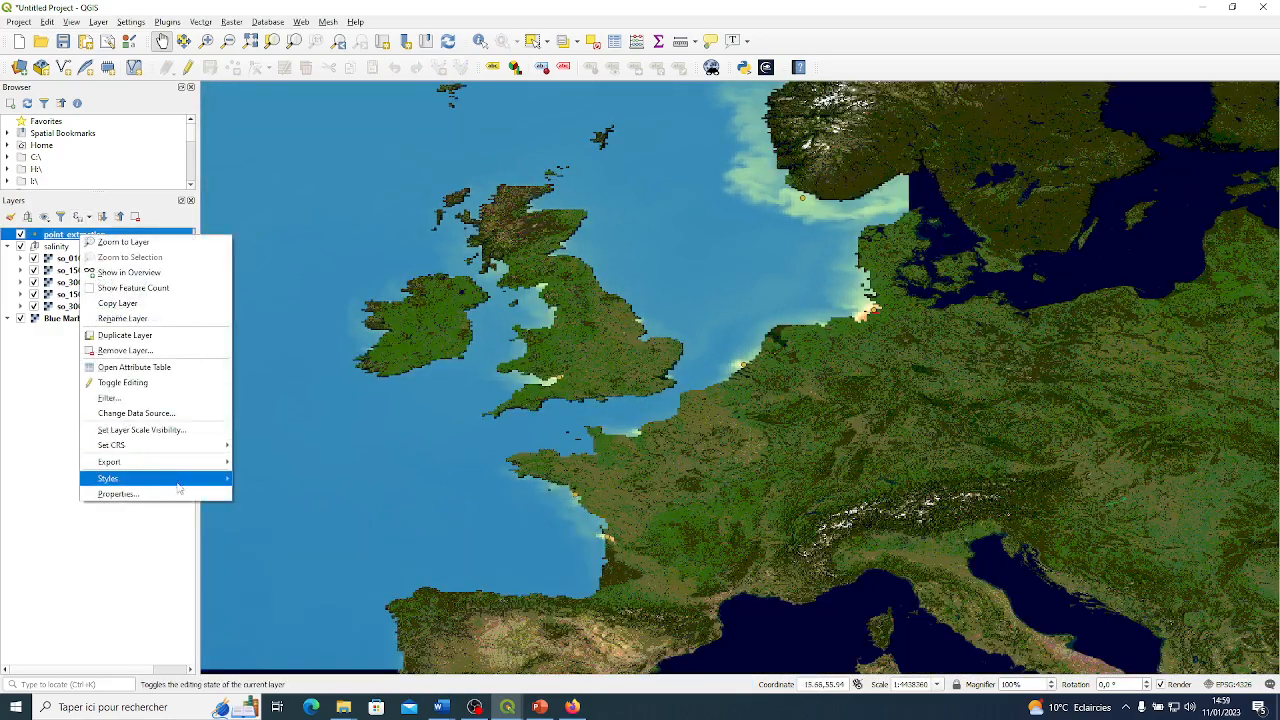
mouse_move(184, 484)
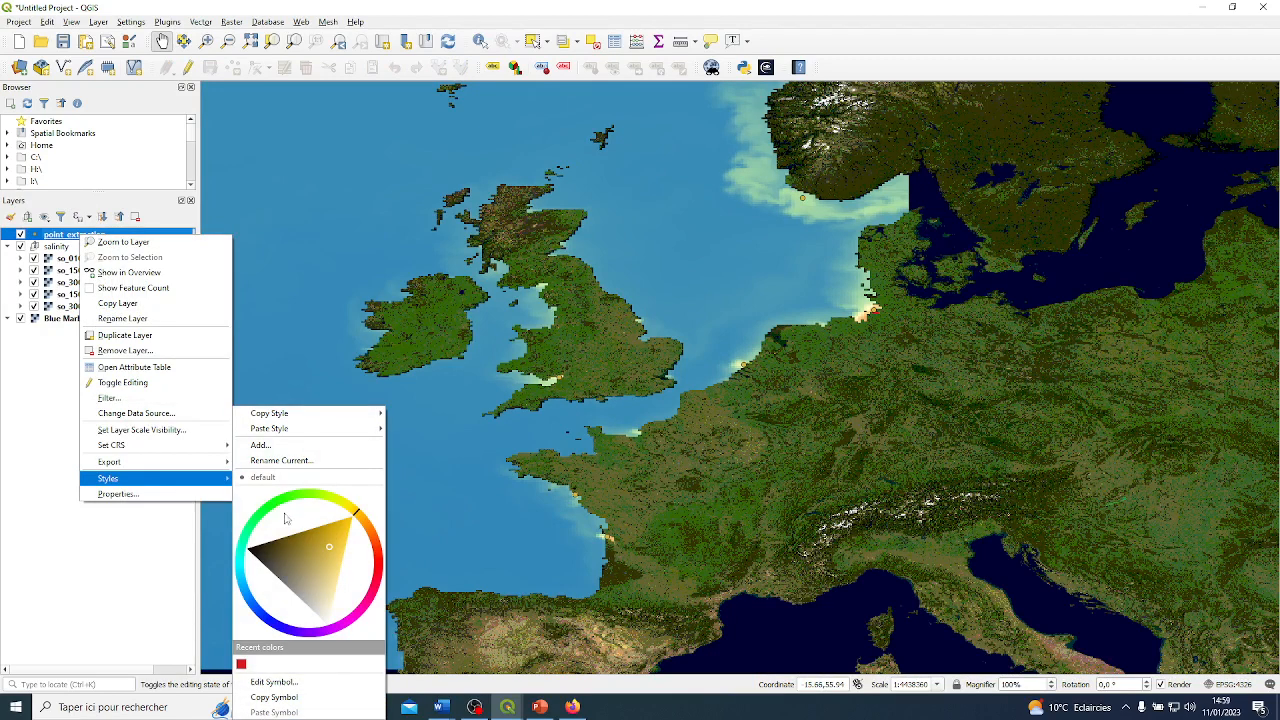
left_click(241, 665)
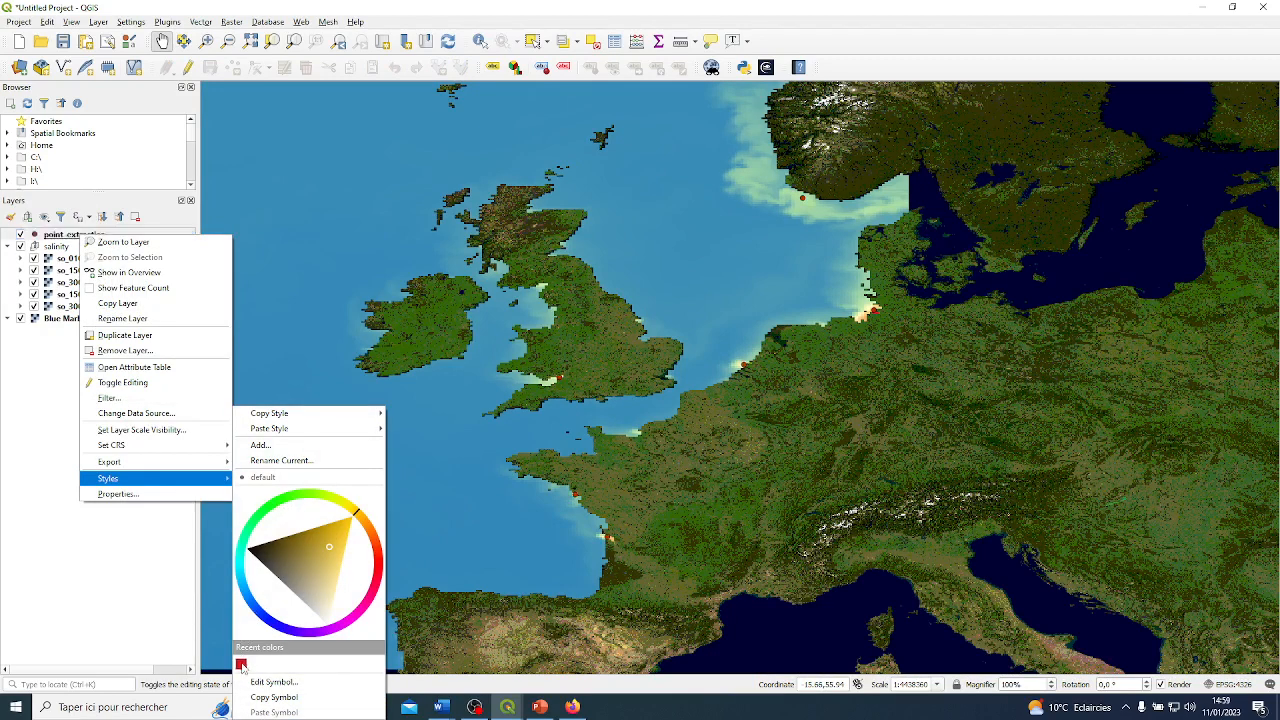
left_click(248, 599)
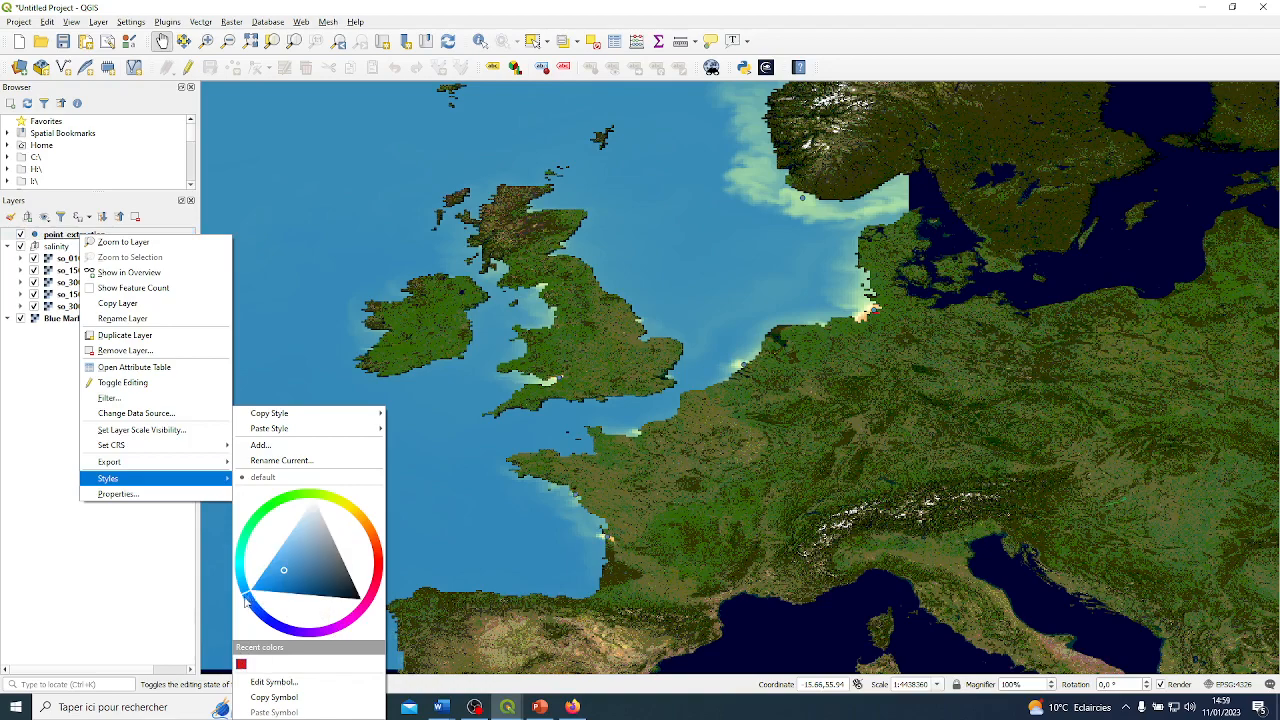
mouse_move(333, 618)
left_mouse_down()
mouse_move(366, 628)
mouse_move(349, 628)
left_mouse_up()
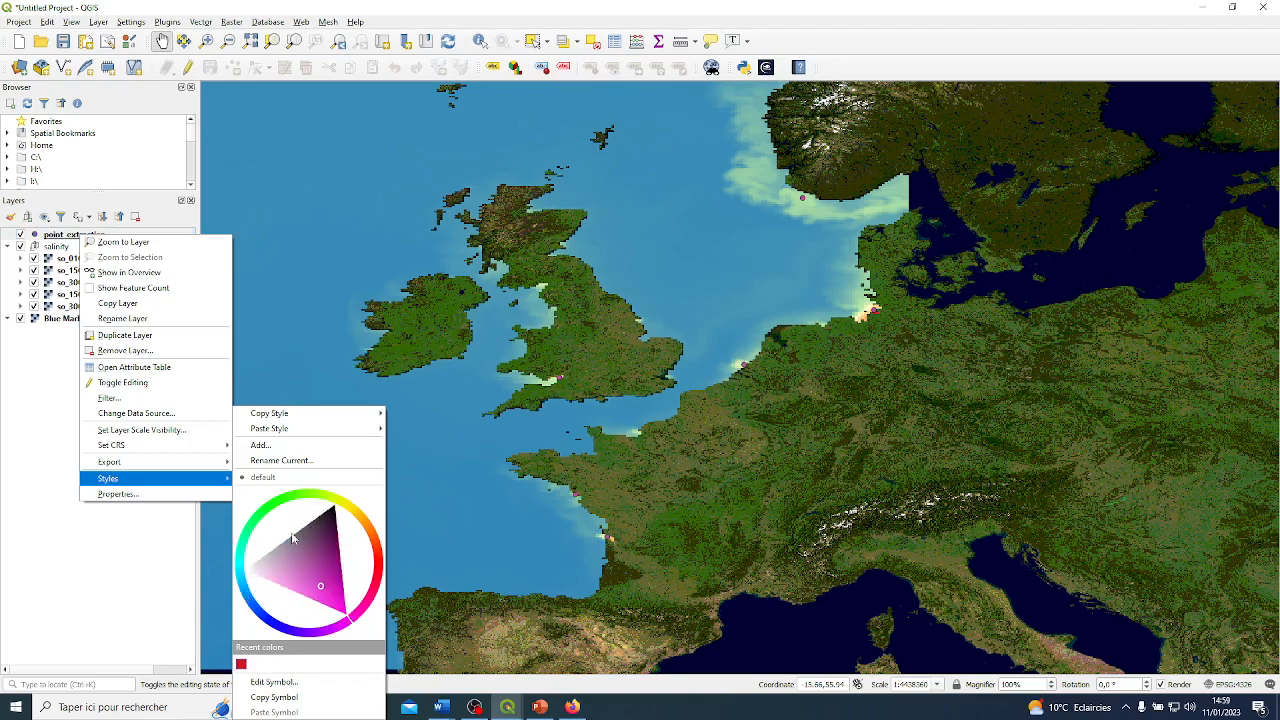
left_click(284, 505)
left_click(268, 516)
left_click(354, 520)
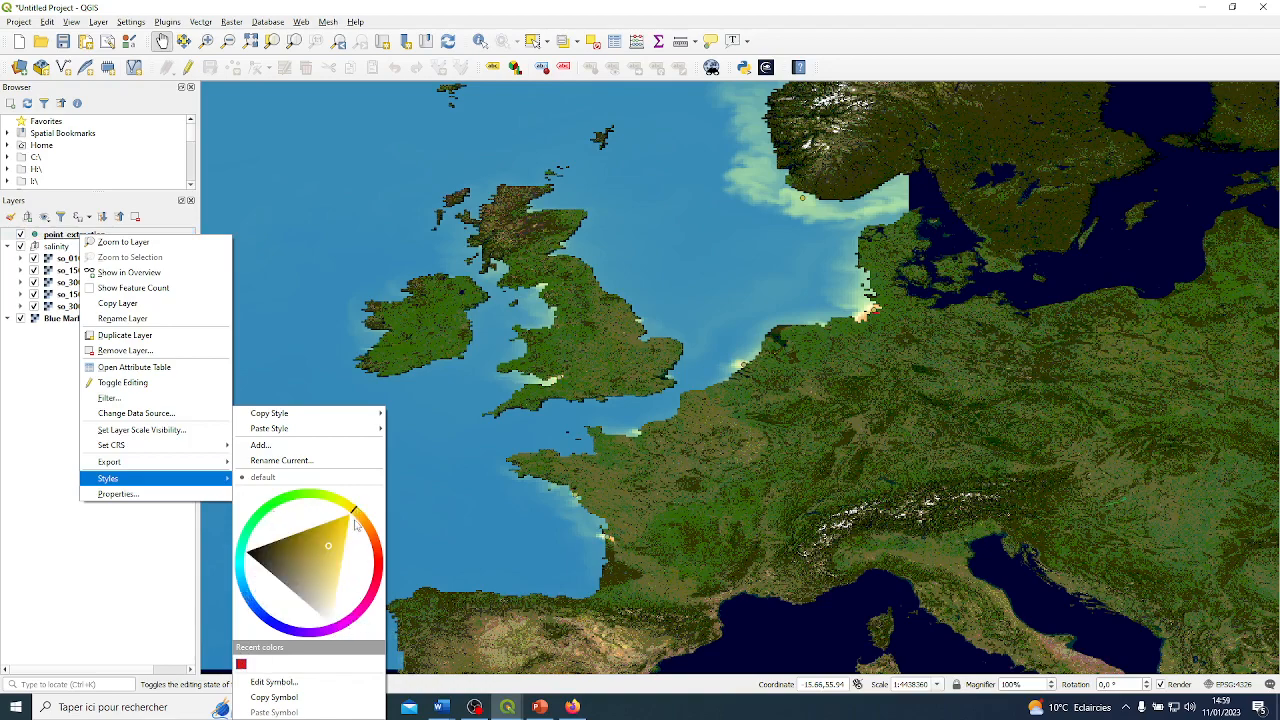
left_click_drag(362, 610, 356, 625)
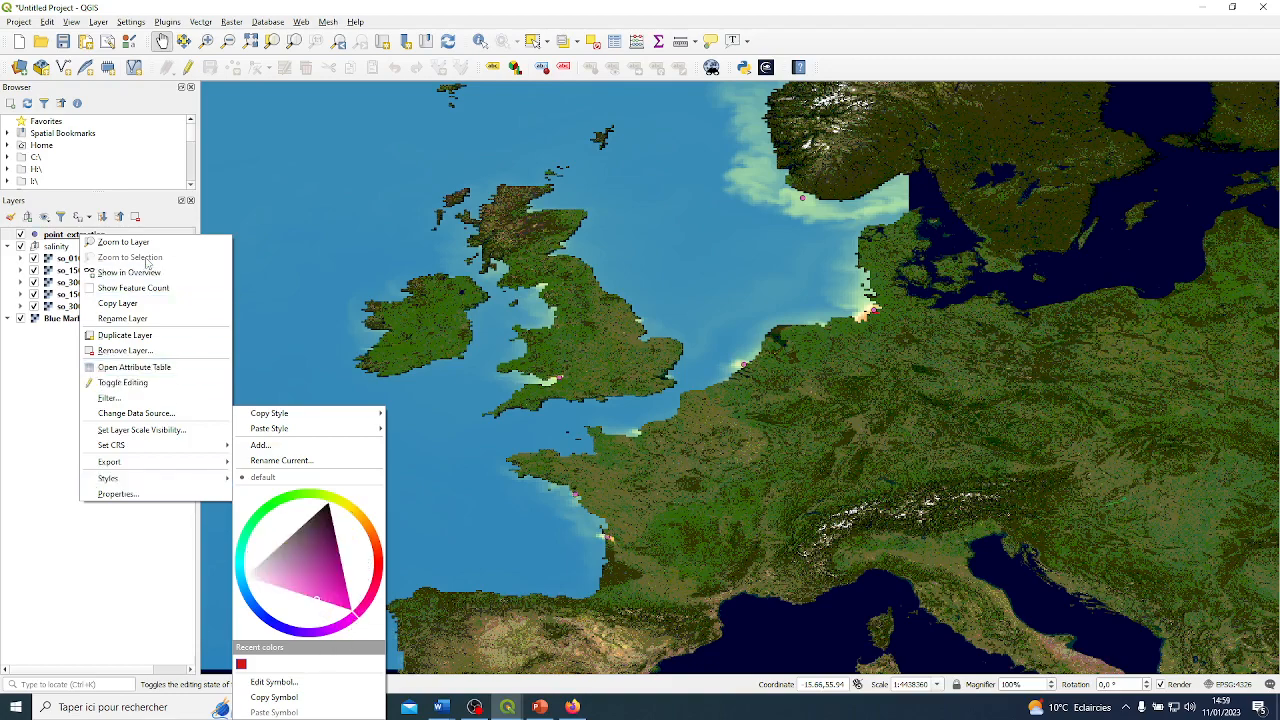
left_click_drag(605, 372, 577, 359)
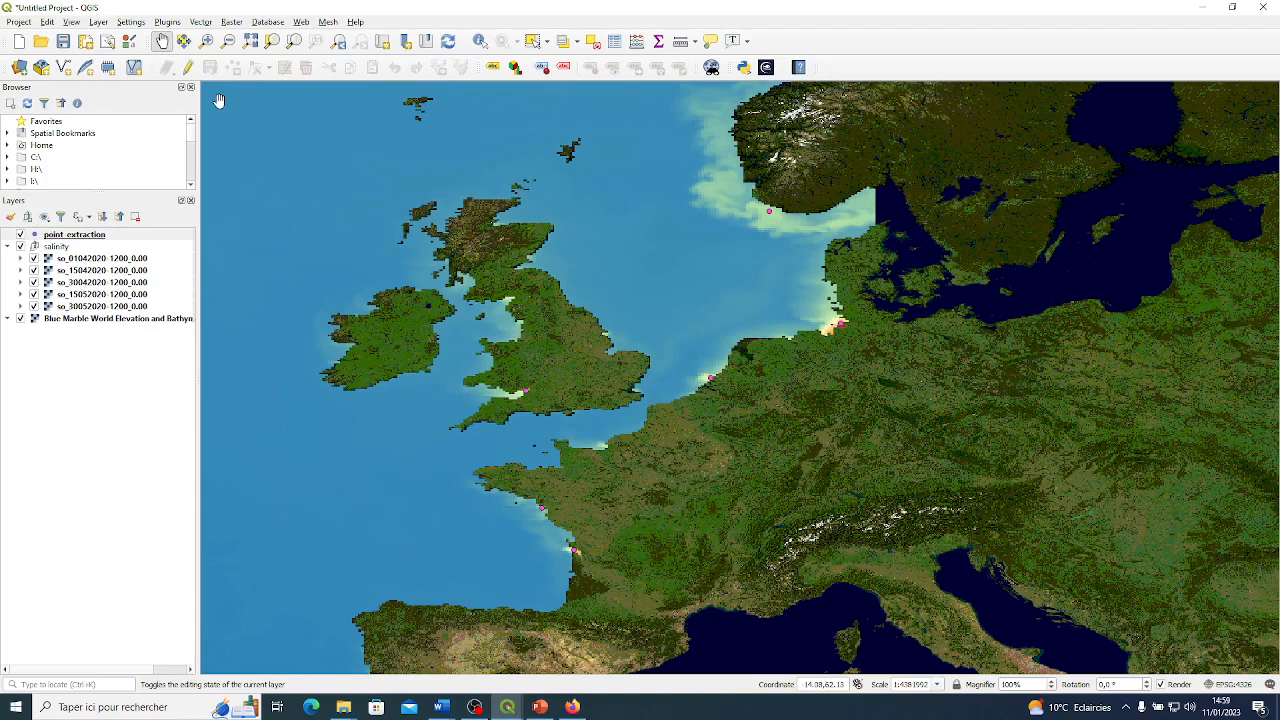
Examine the X and Y coordinate entry for adding point_extraction features, closing it without adding any and turning editing off.
left_click(187, 67)
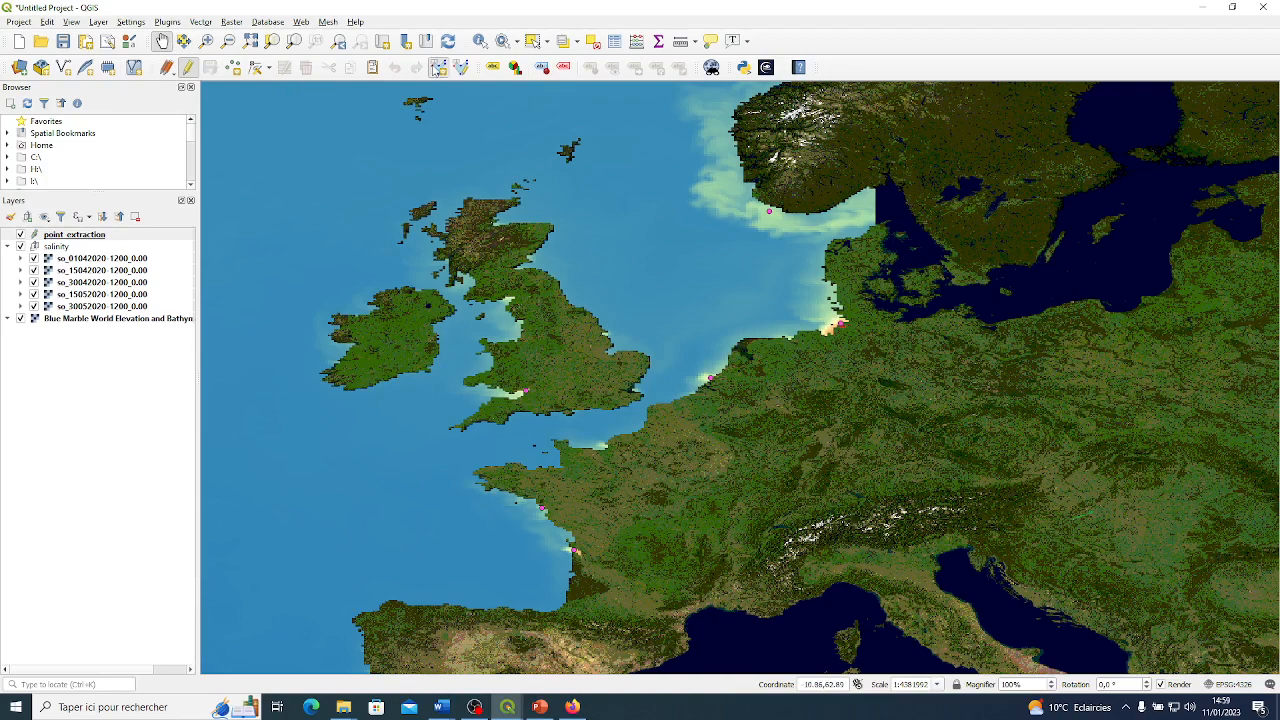
left_click(437, 67)
left_click(714, 259)
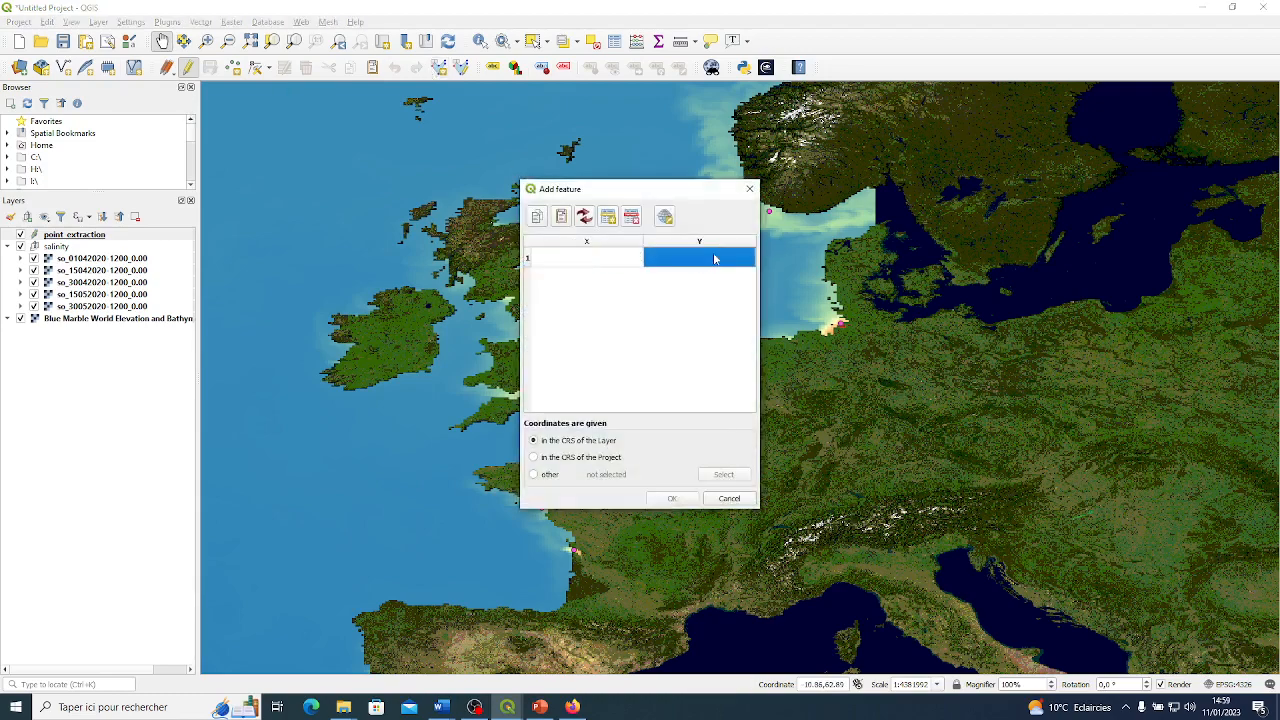
left_click(590, 260)
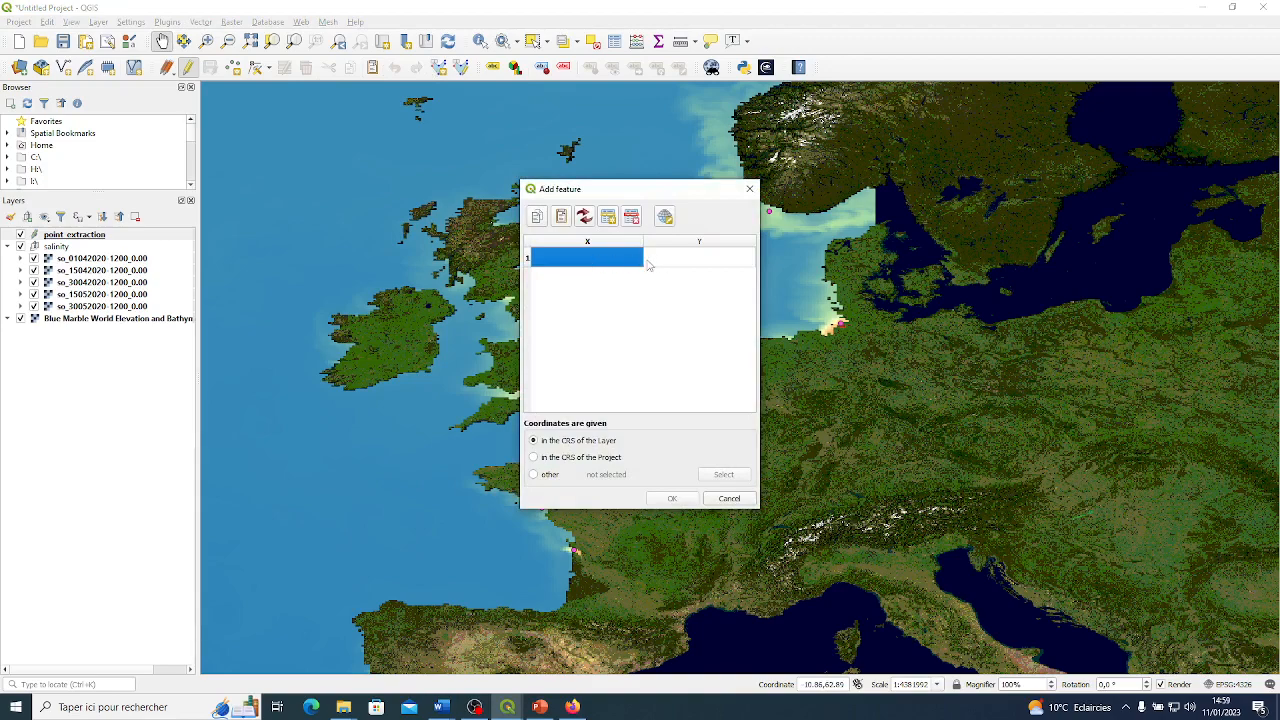
left_click(749, 188)
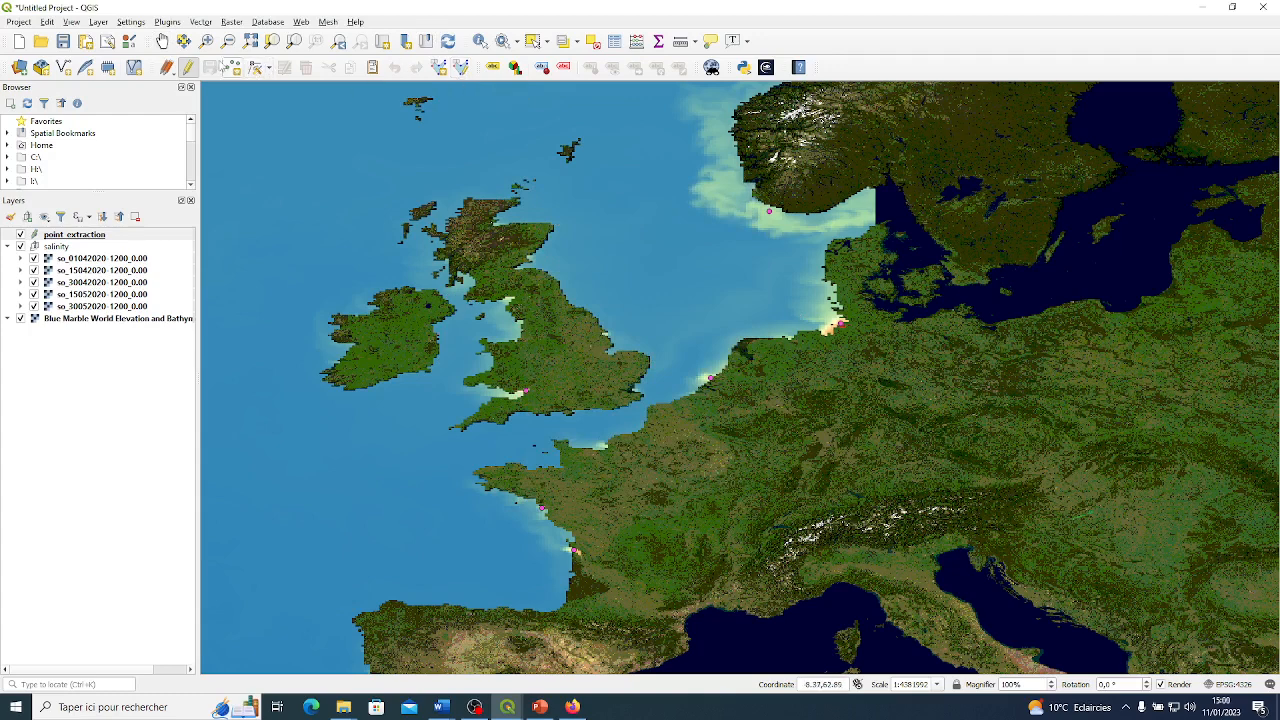
left_click(188, 67)
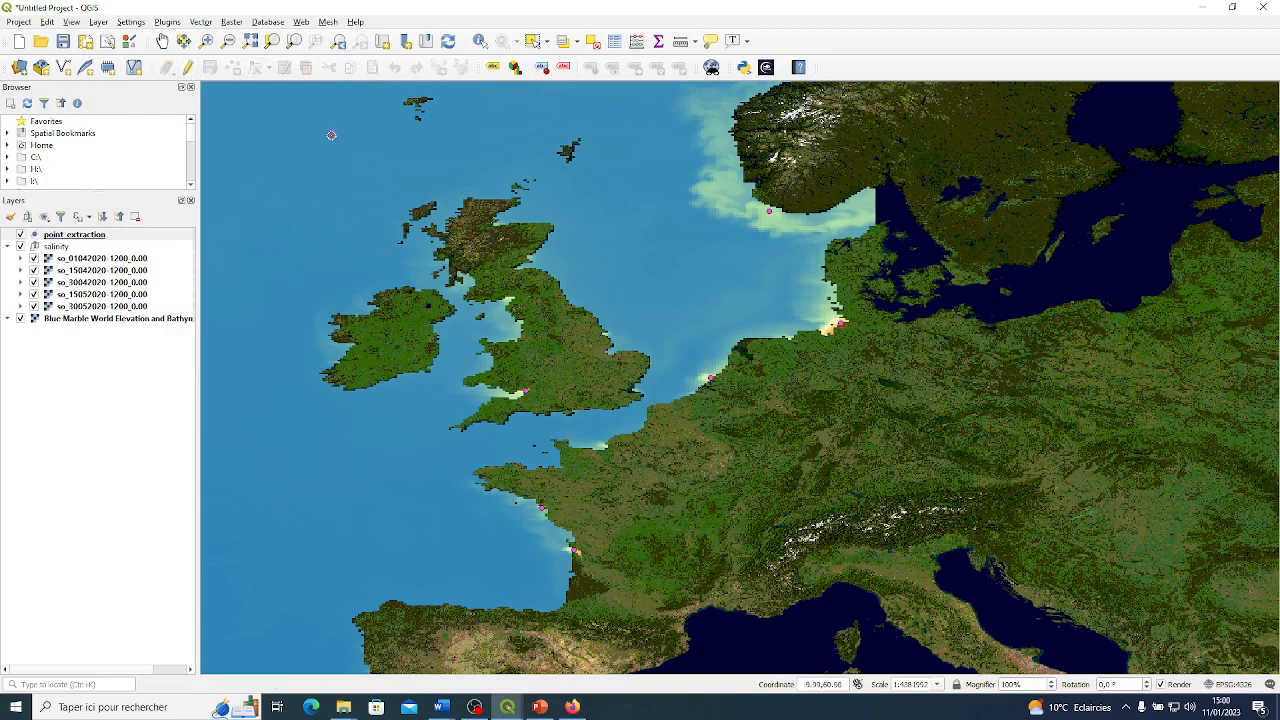
left_click(162, 41)
left_click_drag(603, 434, 609, 371)
scroll(605, 368, "down", 2)
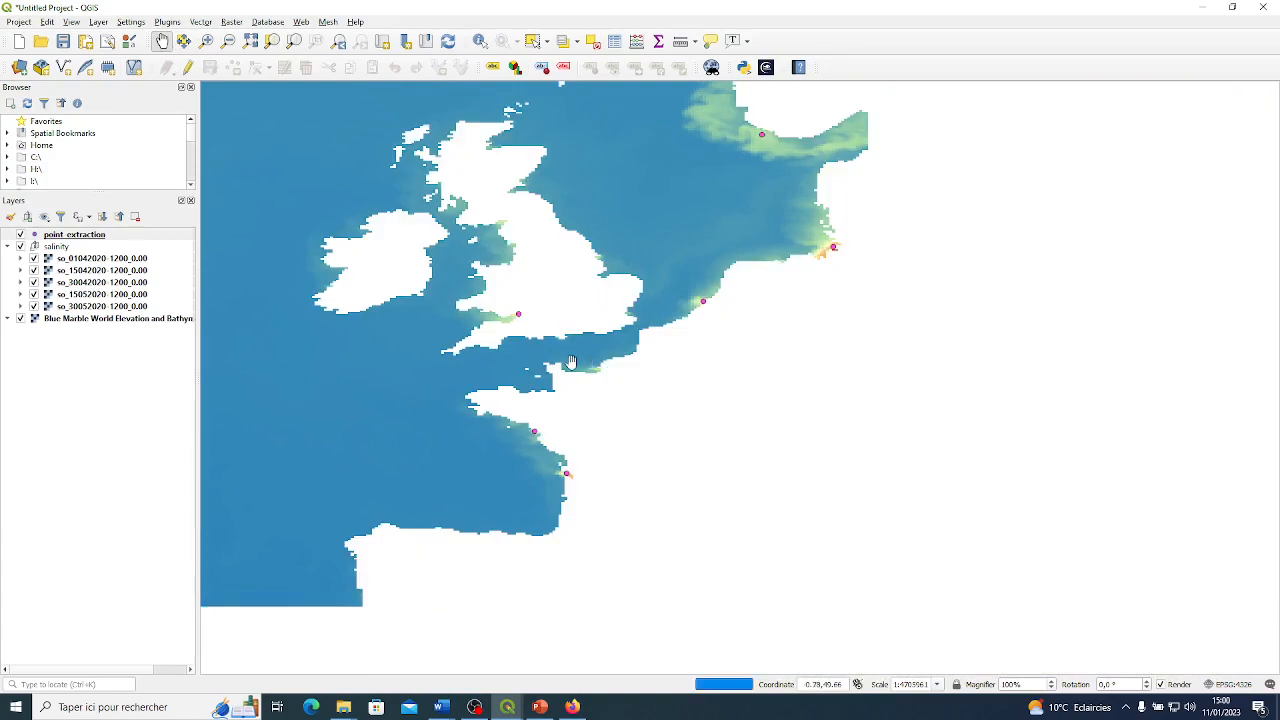
scroll(591, 311, "down", 1)
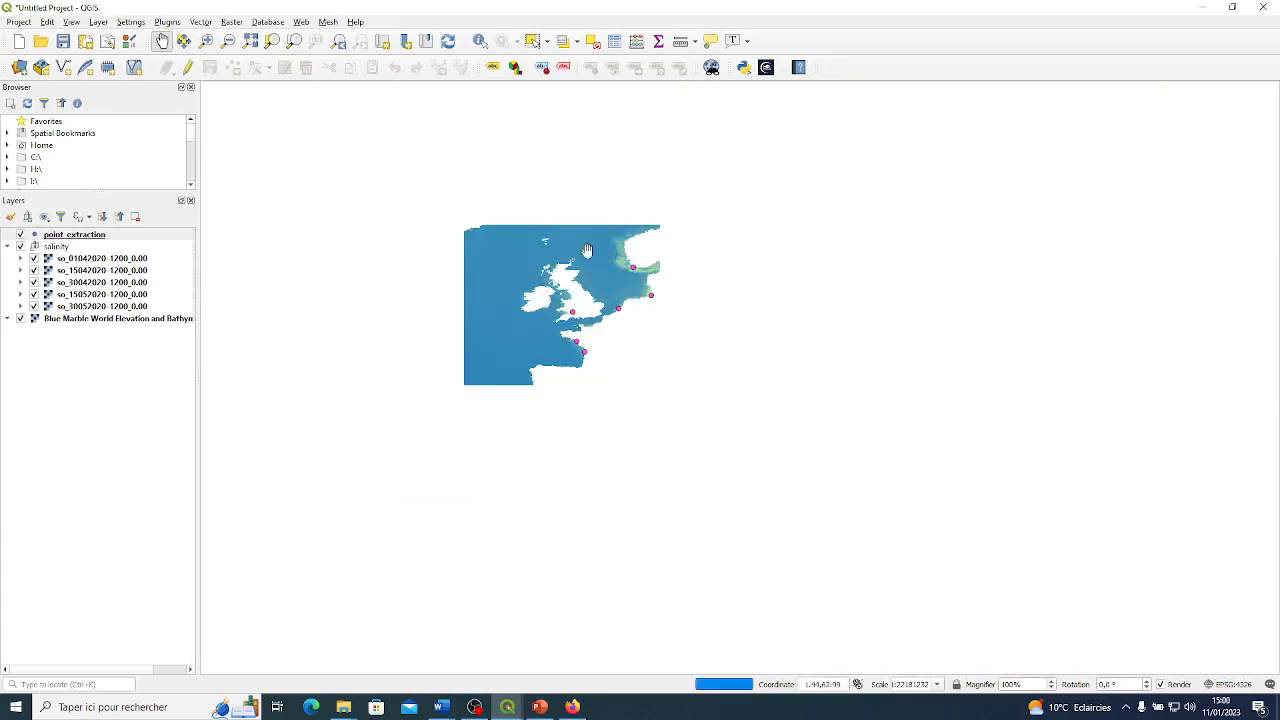
scroll(603, 297, "up", 1)
scroll(603, 297, "up", 2)
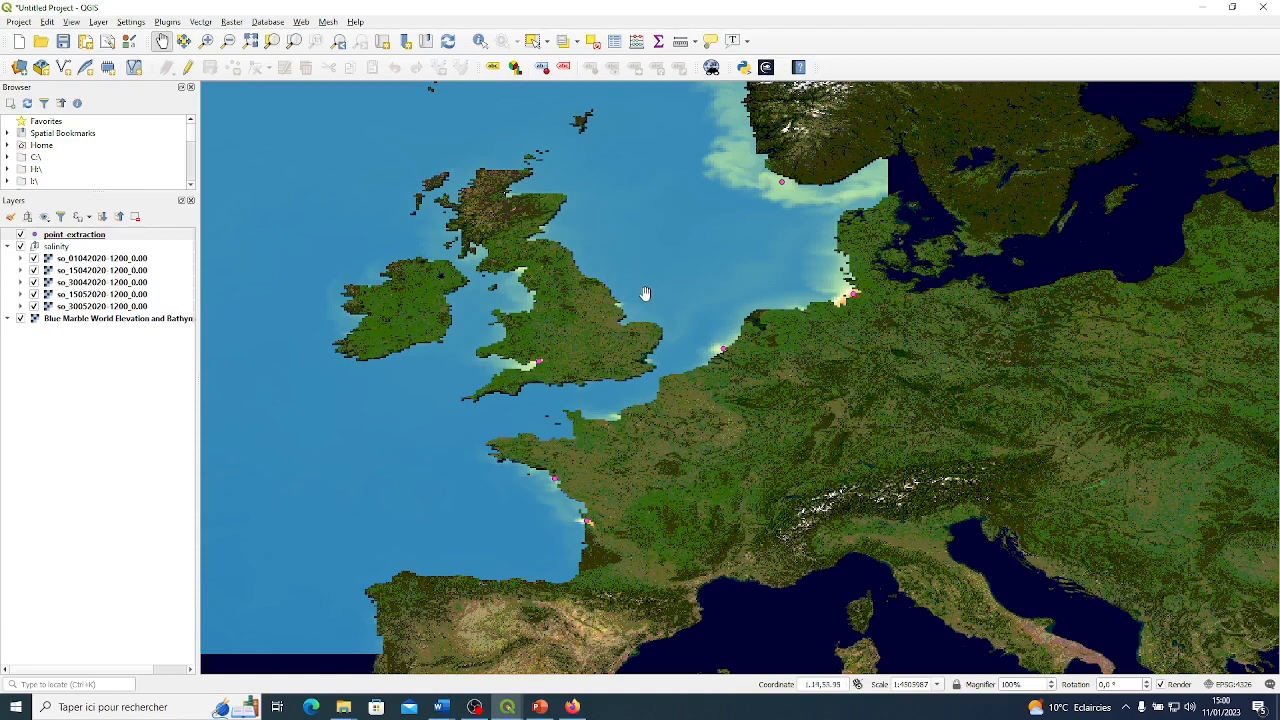
scroll(645, 293, "down", 1)
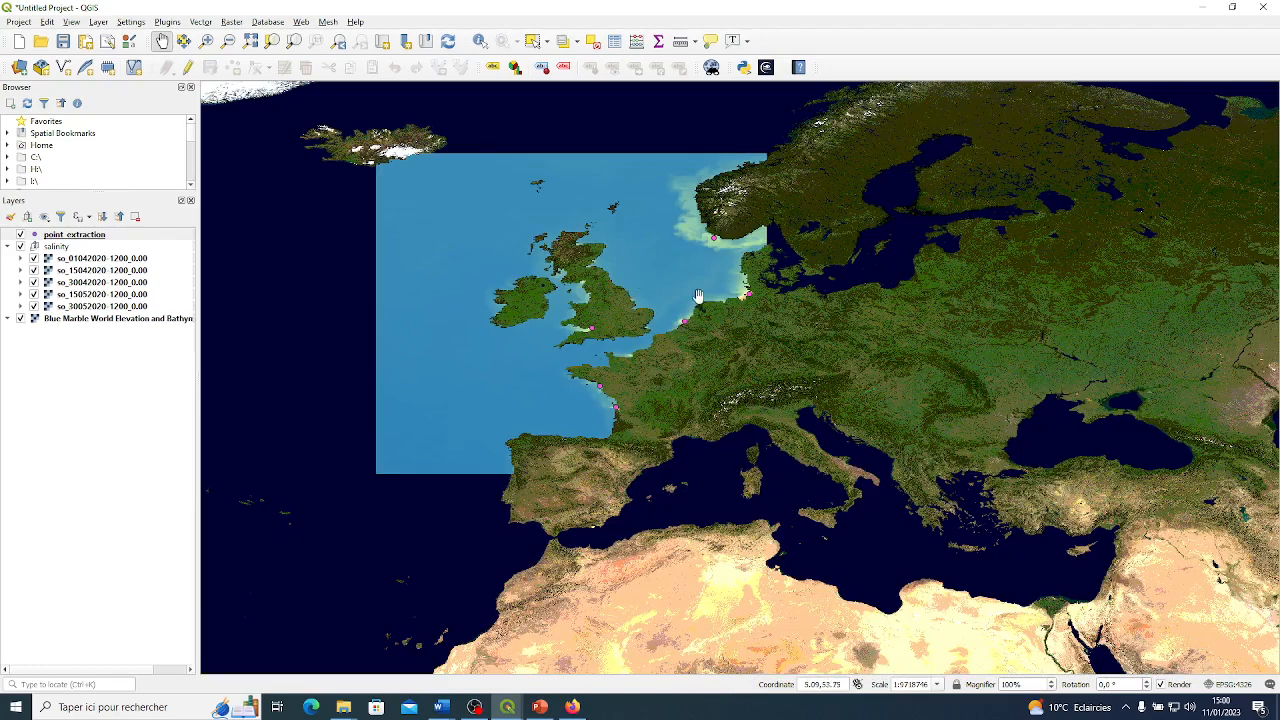
scroll(663, 289, "up", 2)
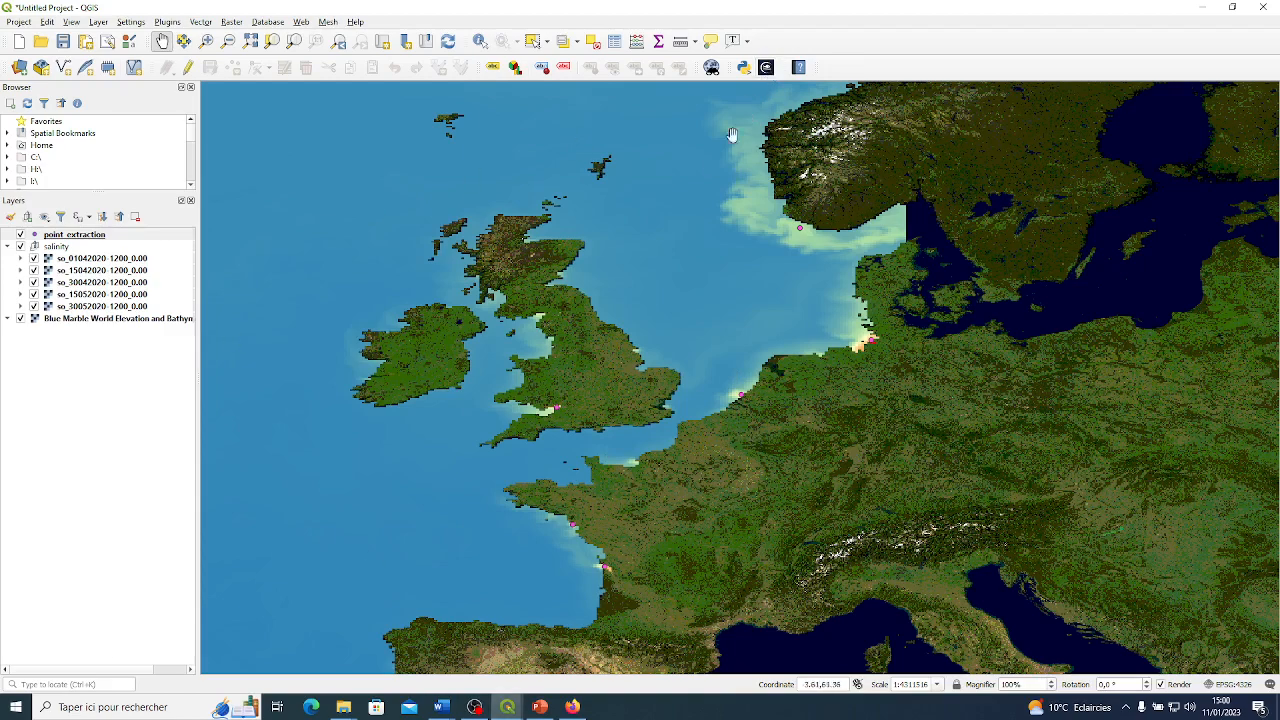
Switch to NetCDF2GIS and start adding layers from the no3 variable of cmems_mod_nws_no3_01042020-31052020.nc.
left_click(508, 708)
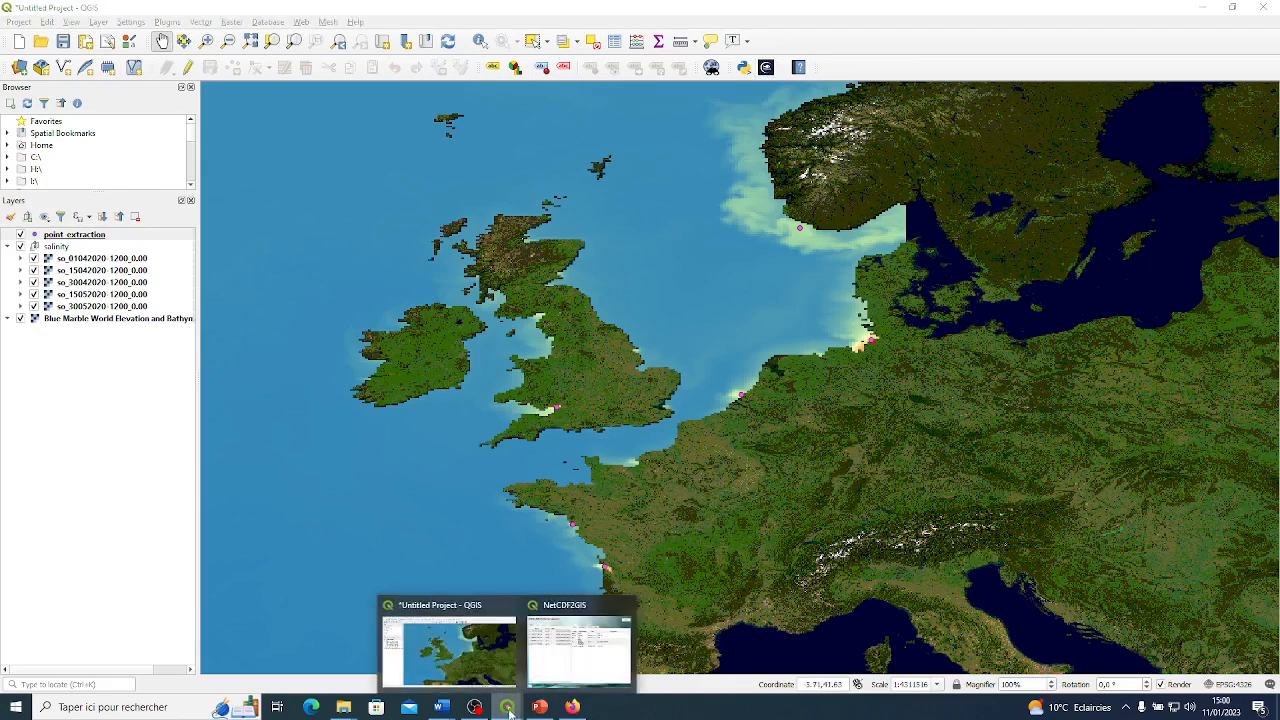
left_click(579, 648)
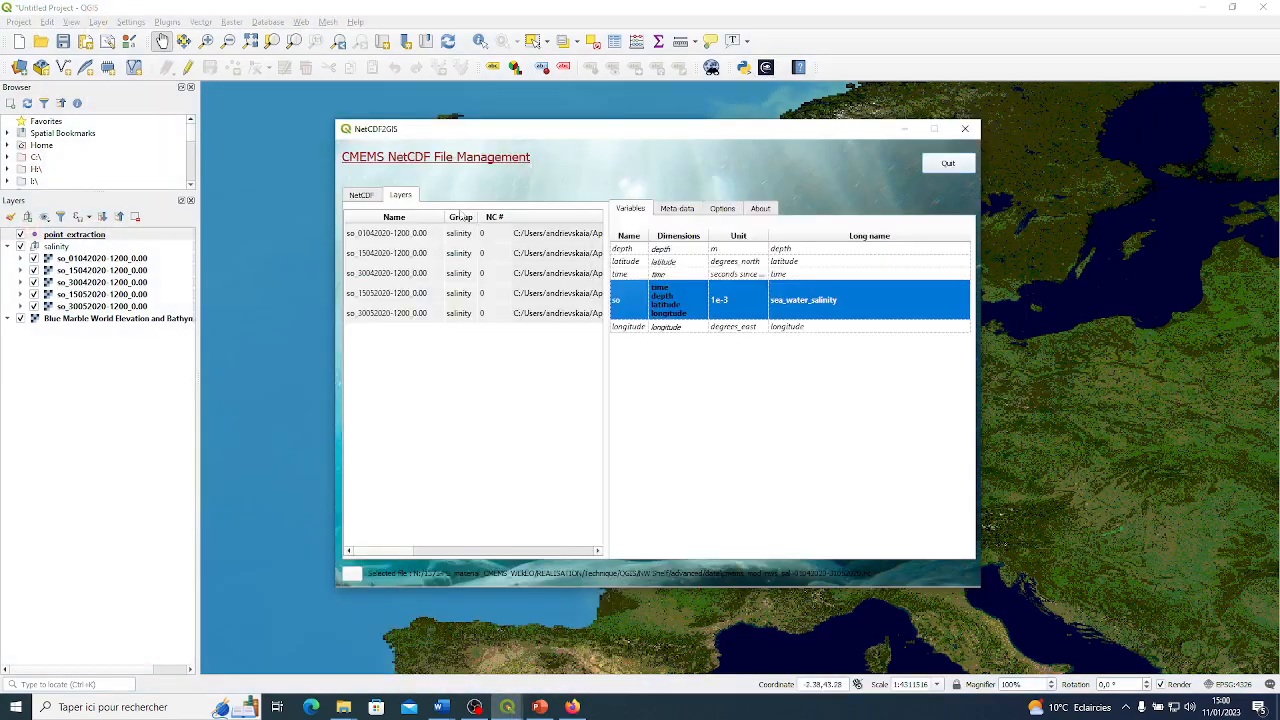
left_click(362, 195)
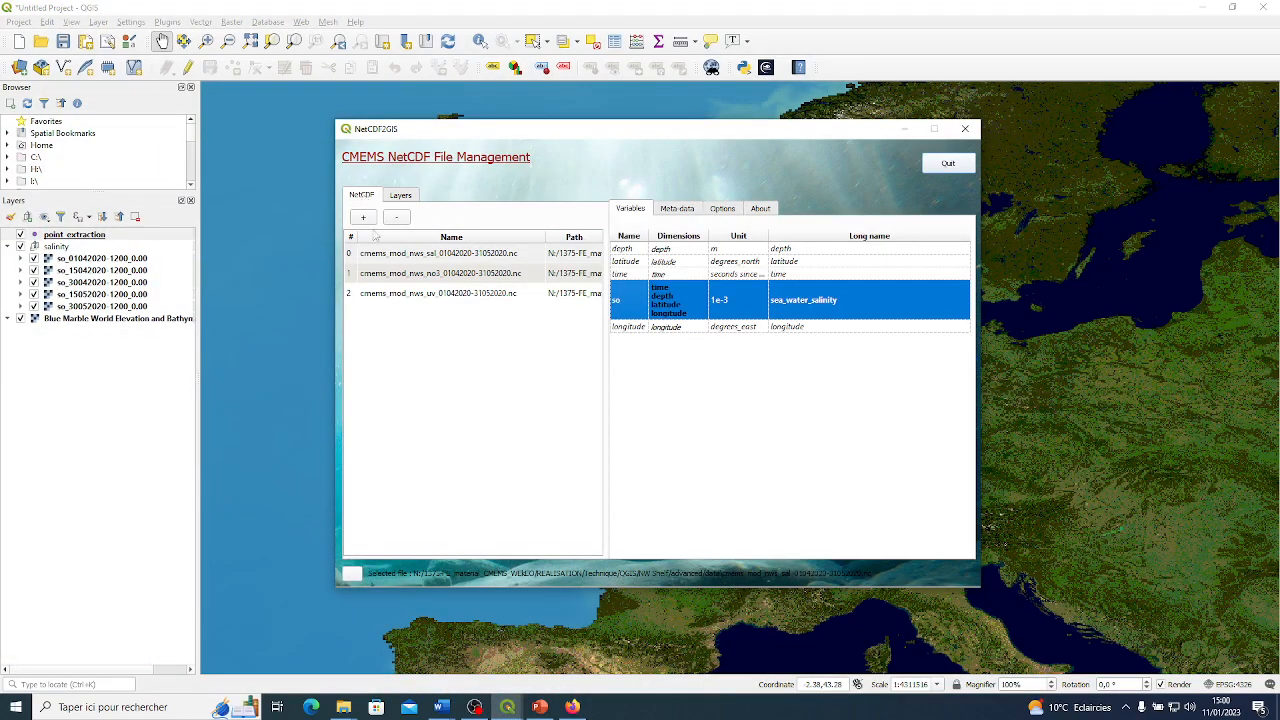
left_click(432, 276)
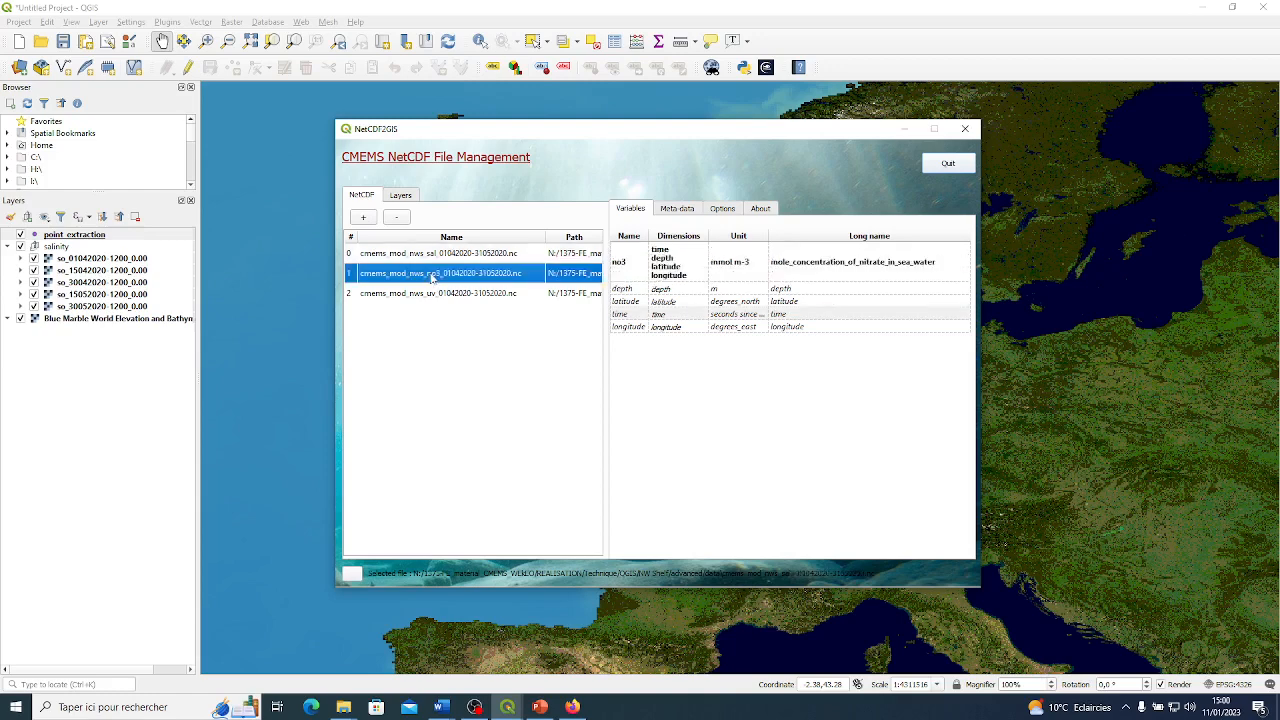
left_click(632, 265)
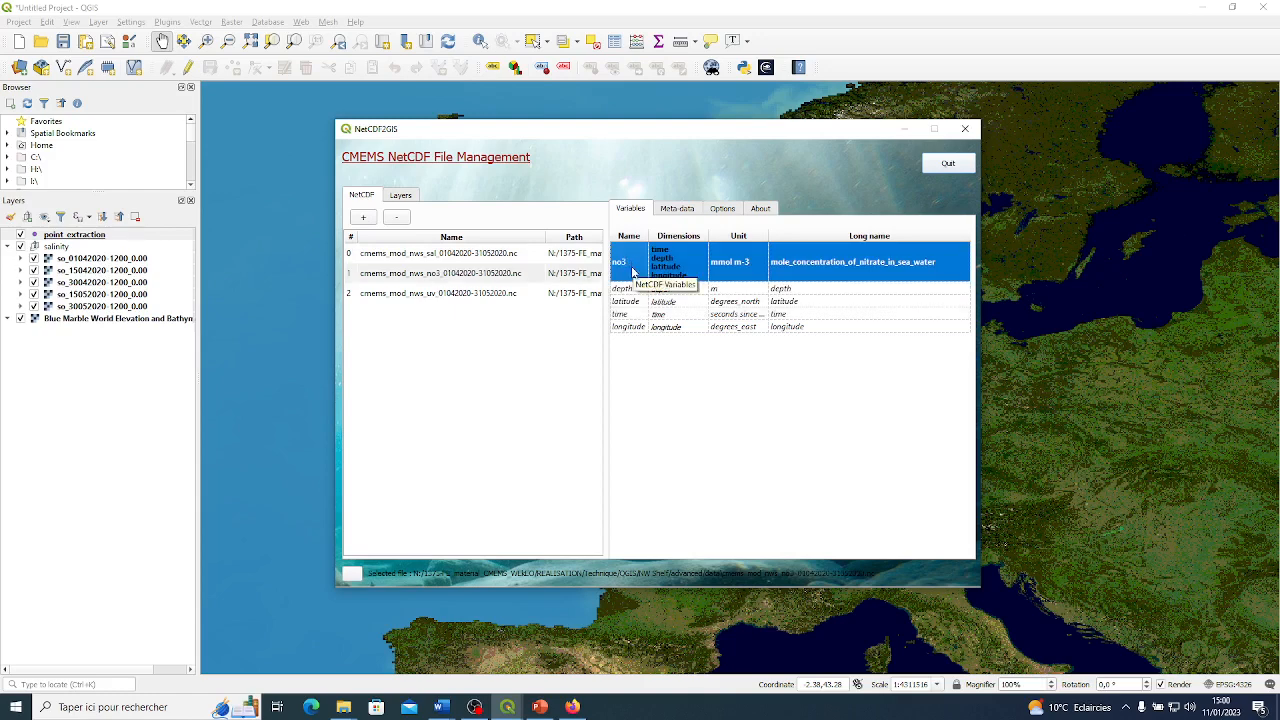
right_click(632, 270)
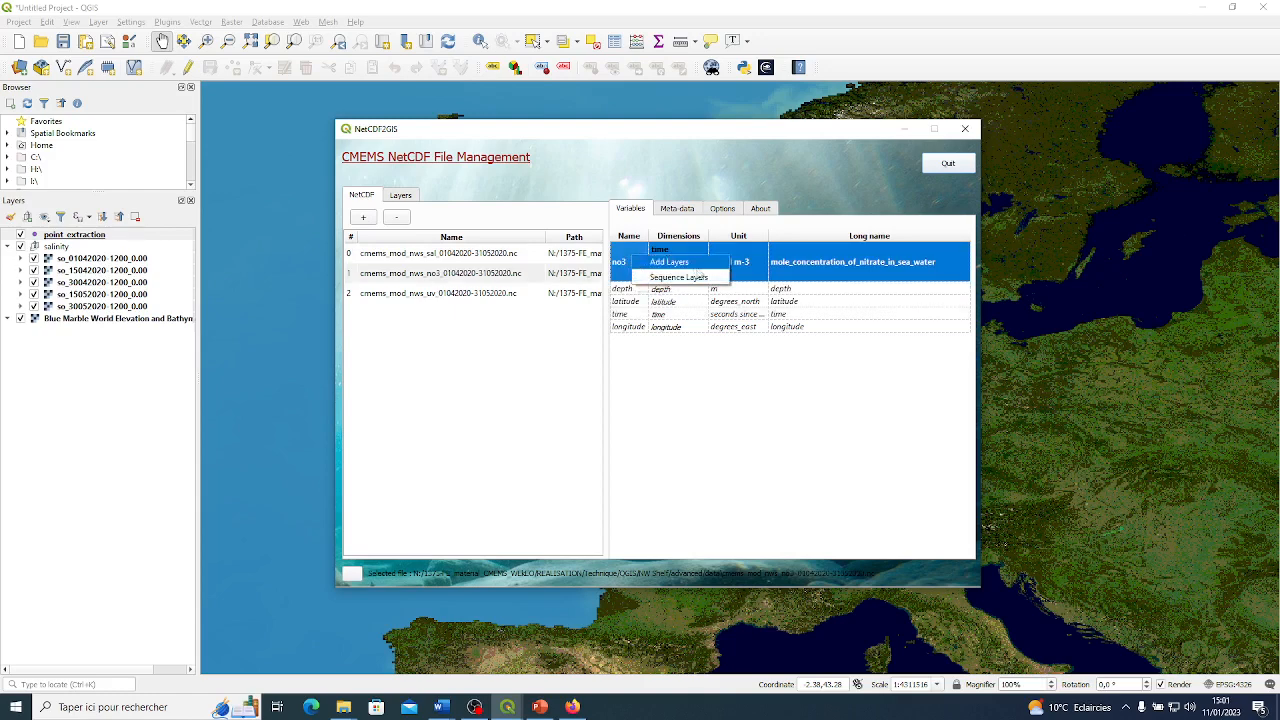
left_click(686, 265)
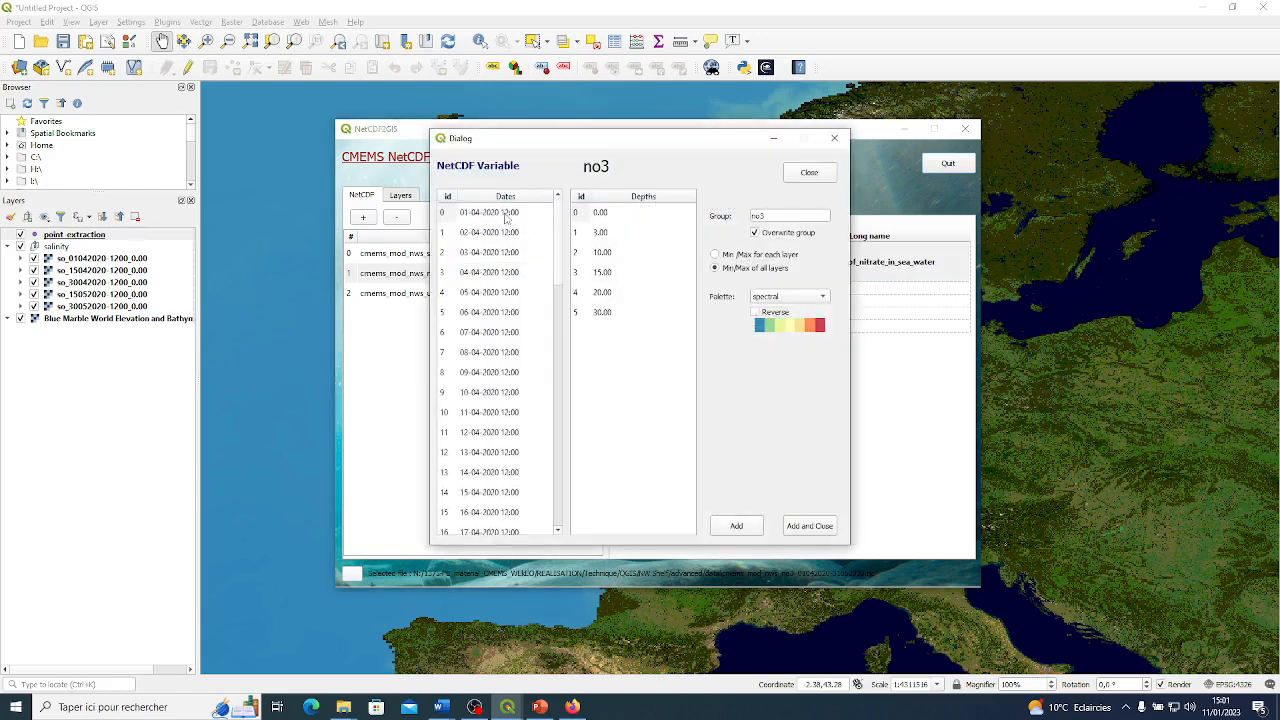
Select the no3 dates 01-04-2020, 15-04-2020, 30-04-2020, 15-05-2020 and 30-05-2020.
left_click(506, 214)
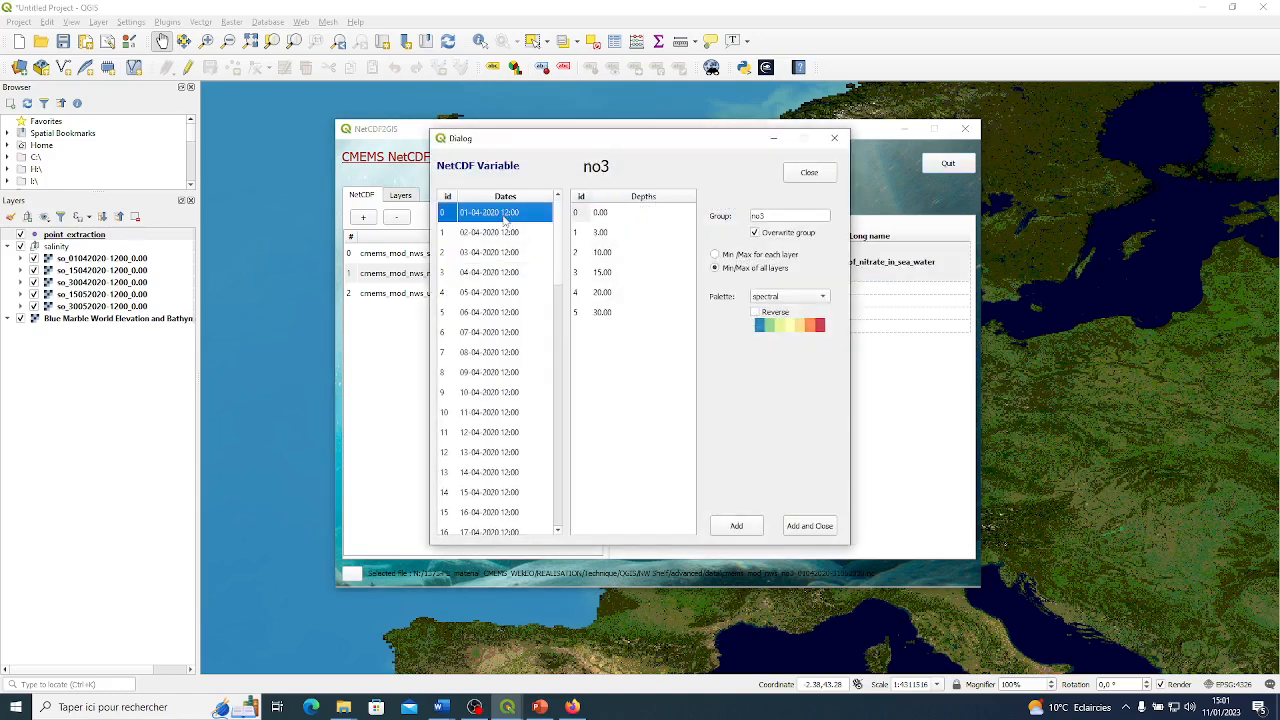
left_click(490, 495)
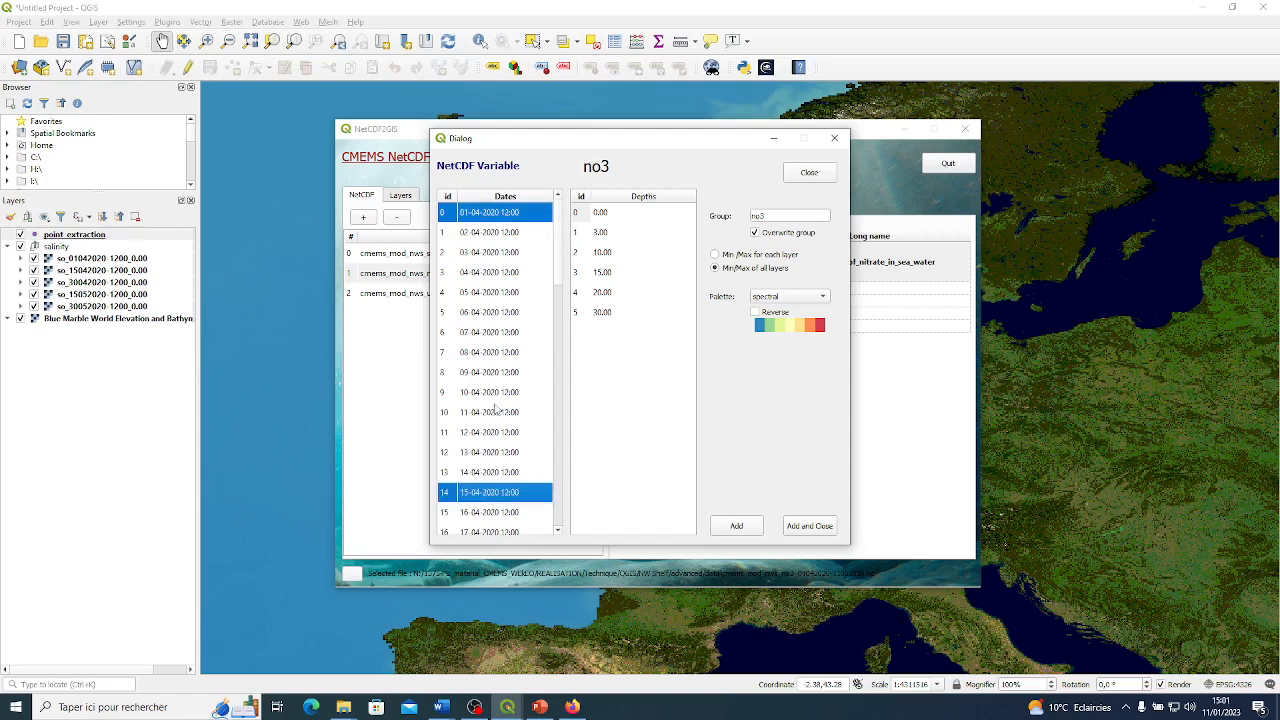
scroll(496, 408, "down", 6)
left_click(484, 430)
scroll(491, 380, "down", 4)
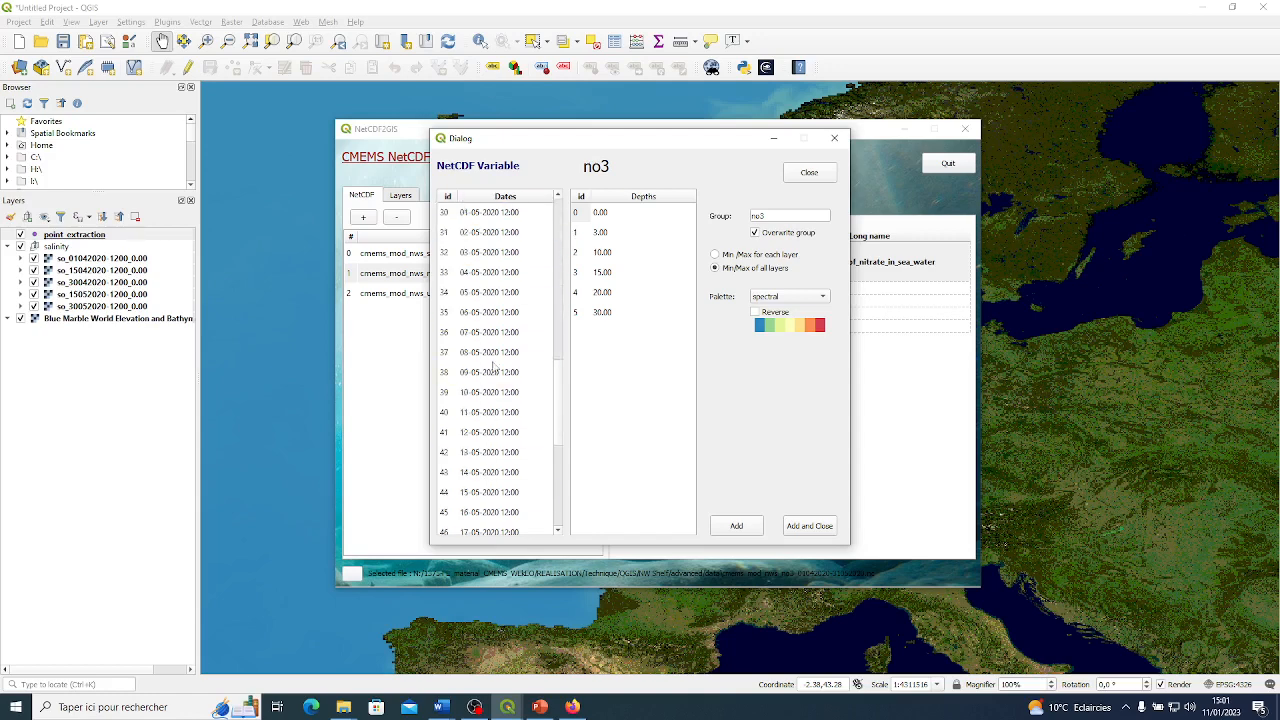
left_click(487, 490)
scroll(505, 460, "down", 5)
left_click(497, 506)
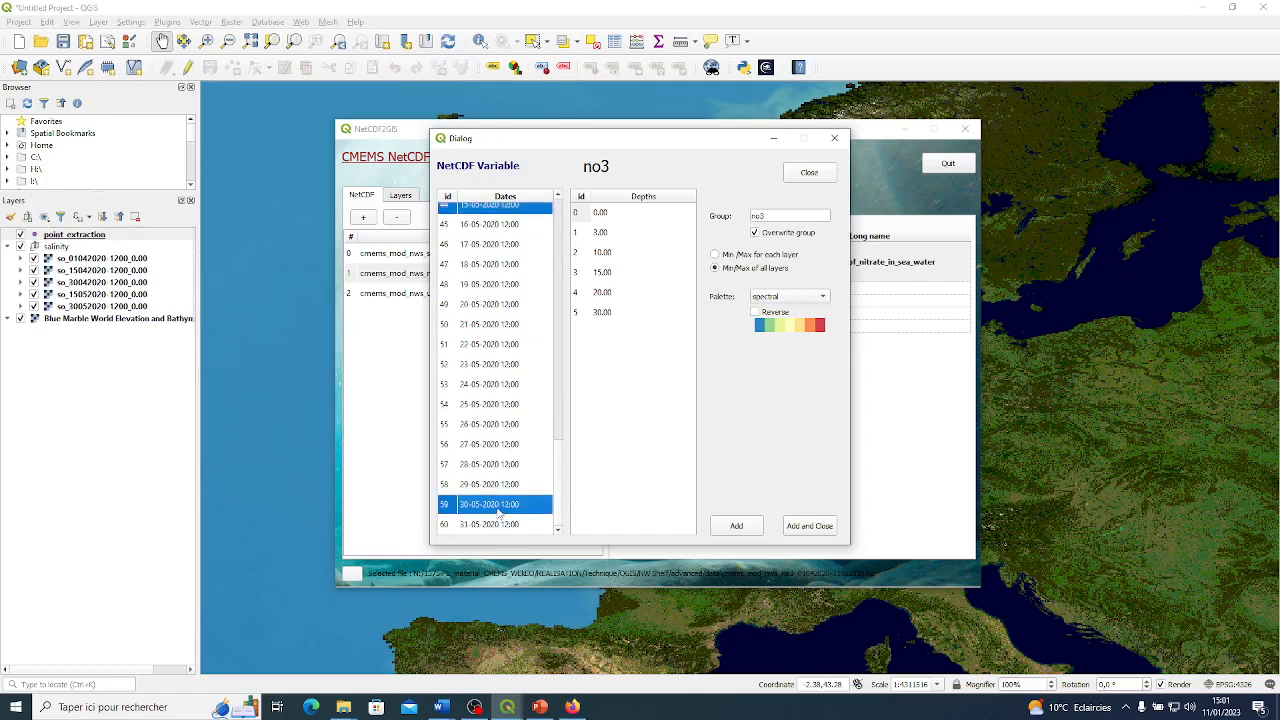
scroll(495, 400, "up", 15)
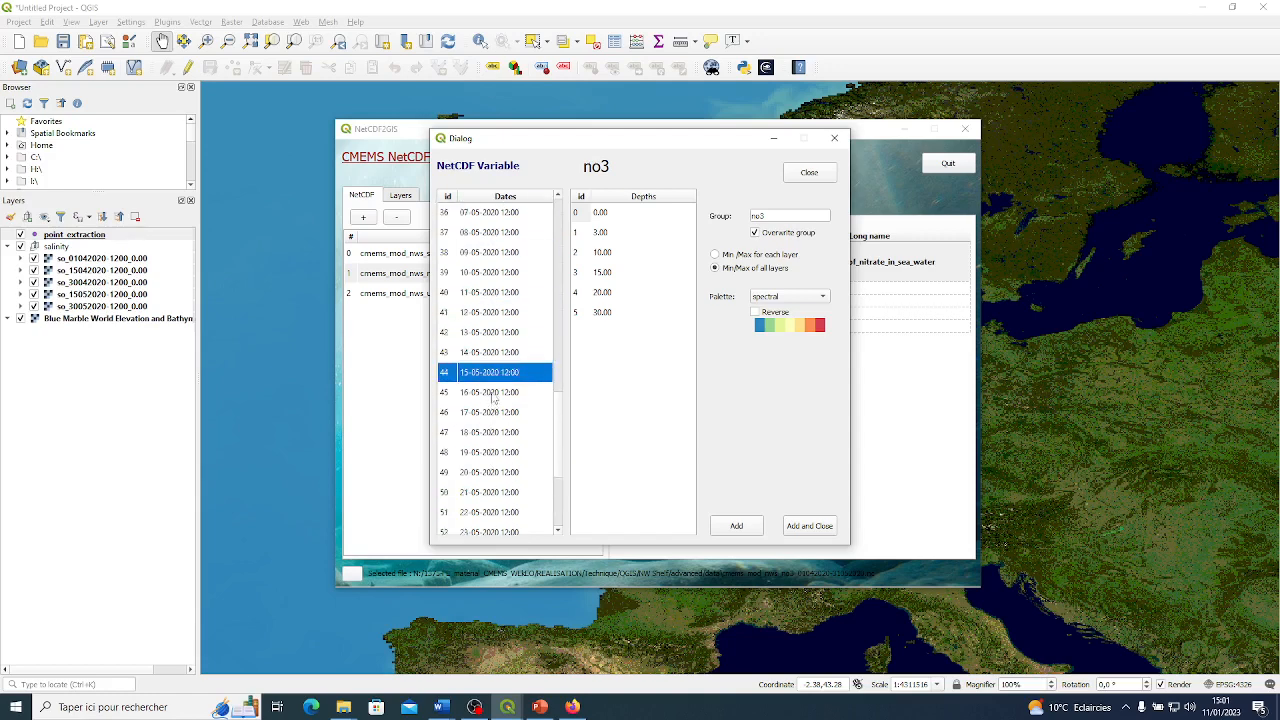
Choose the 0.00 depth, add the selected no3 layers to the project and close NetCDF2GIS.
left_click(615, 214)
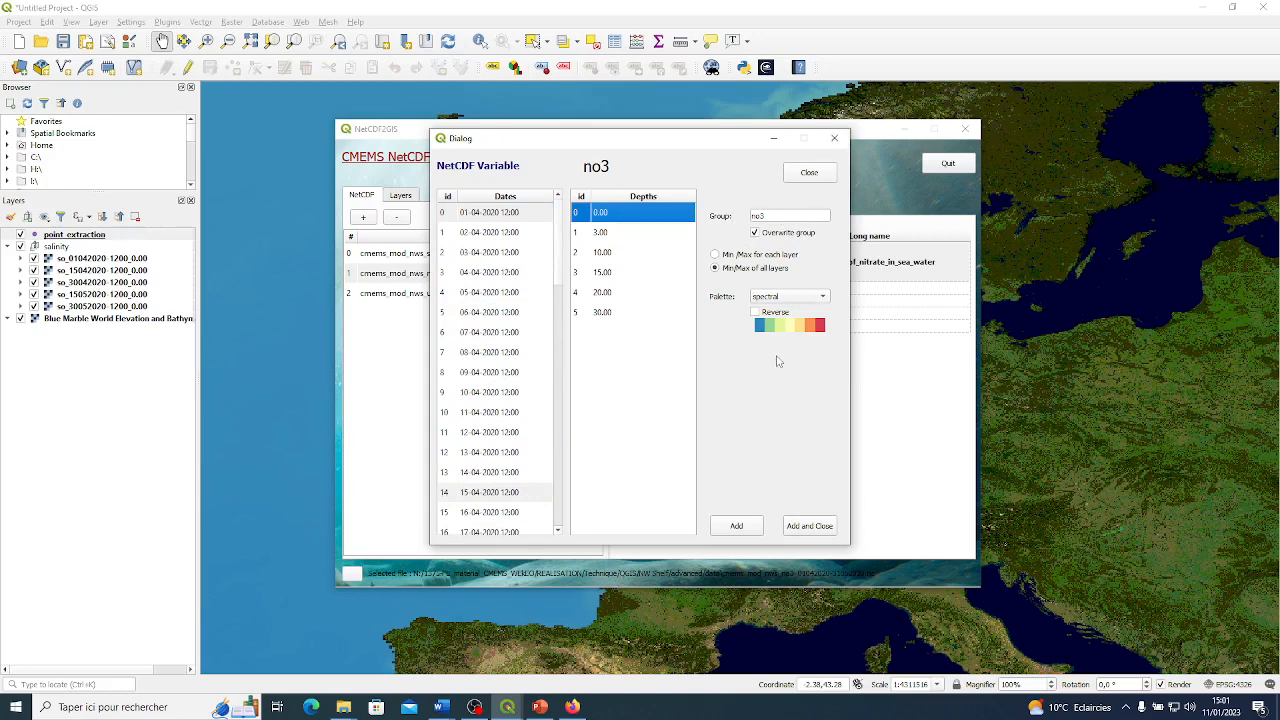
left_click(810, 526)
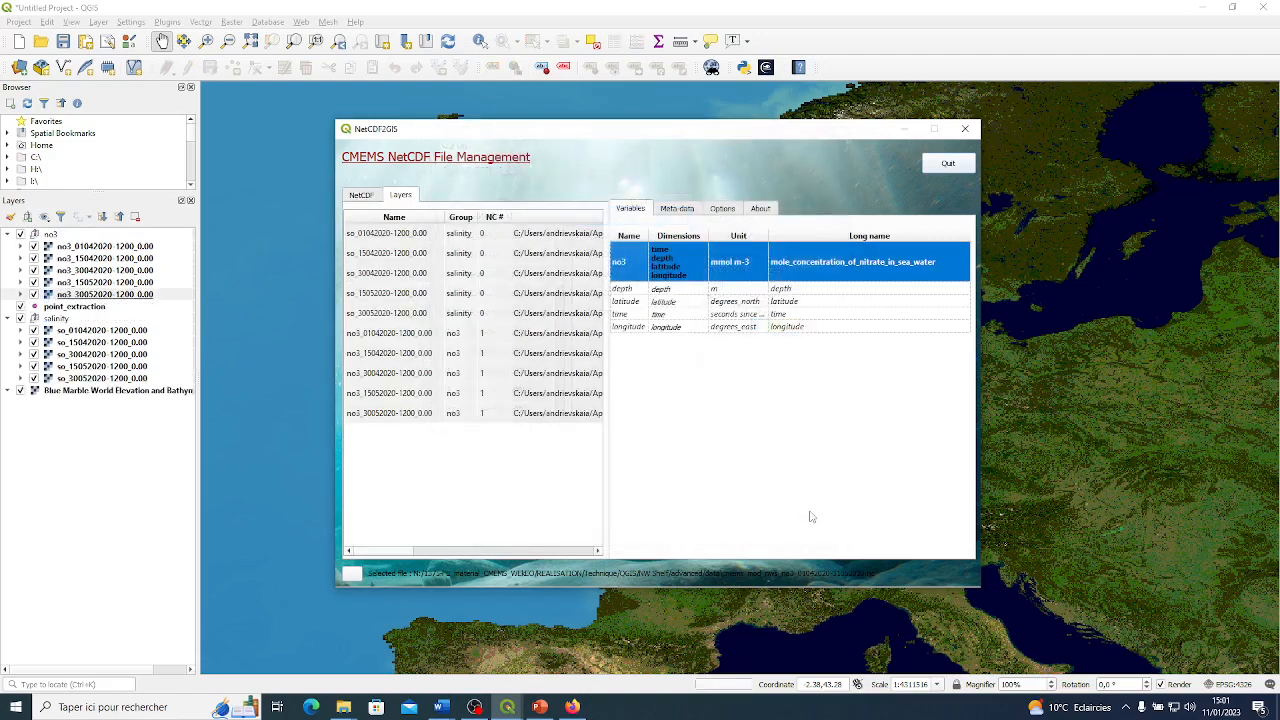
left_click(965, 128)
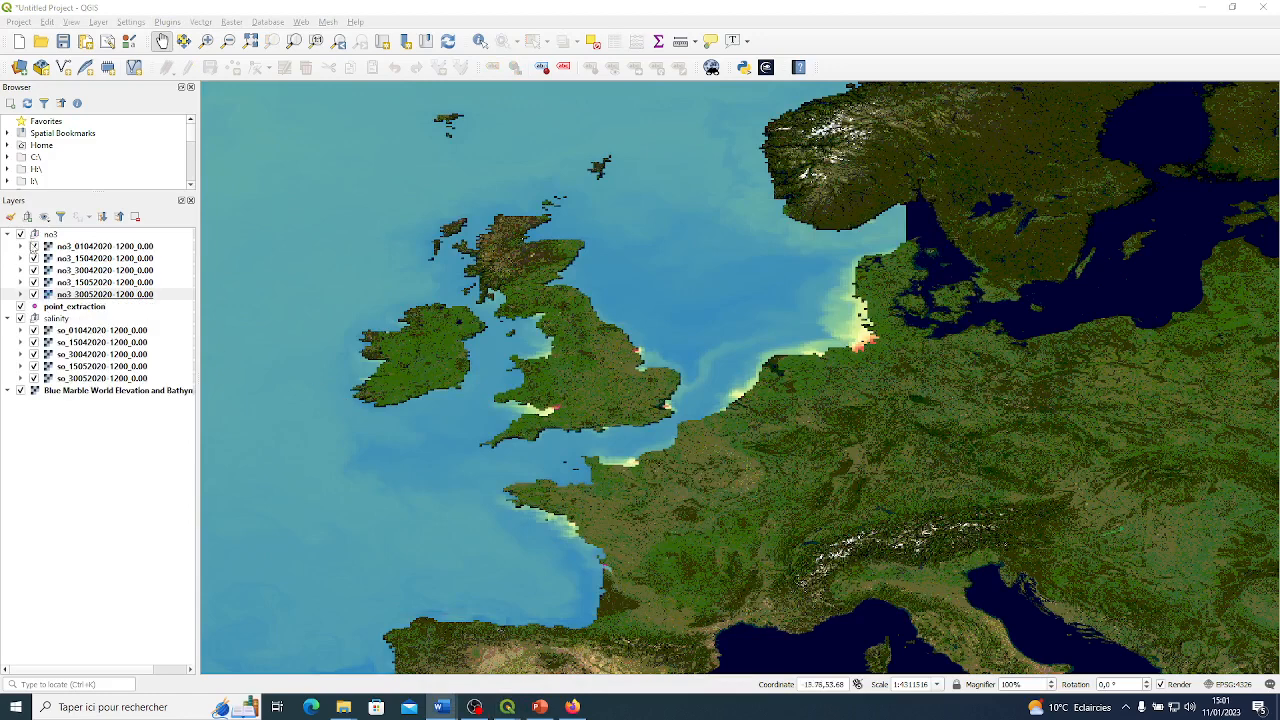
left_click(20, 246)
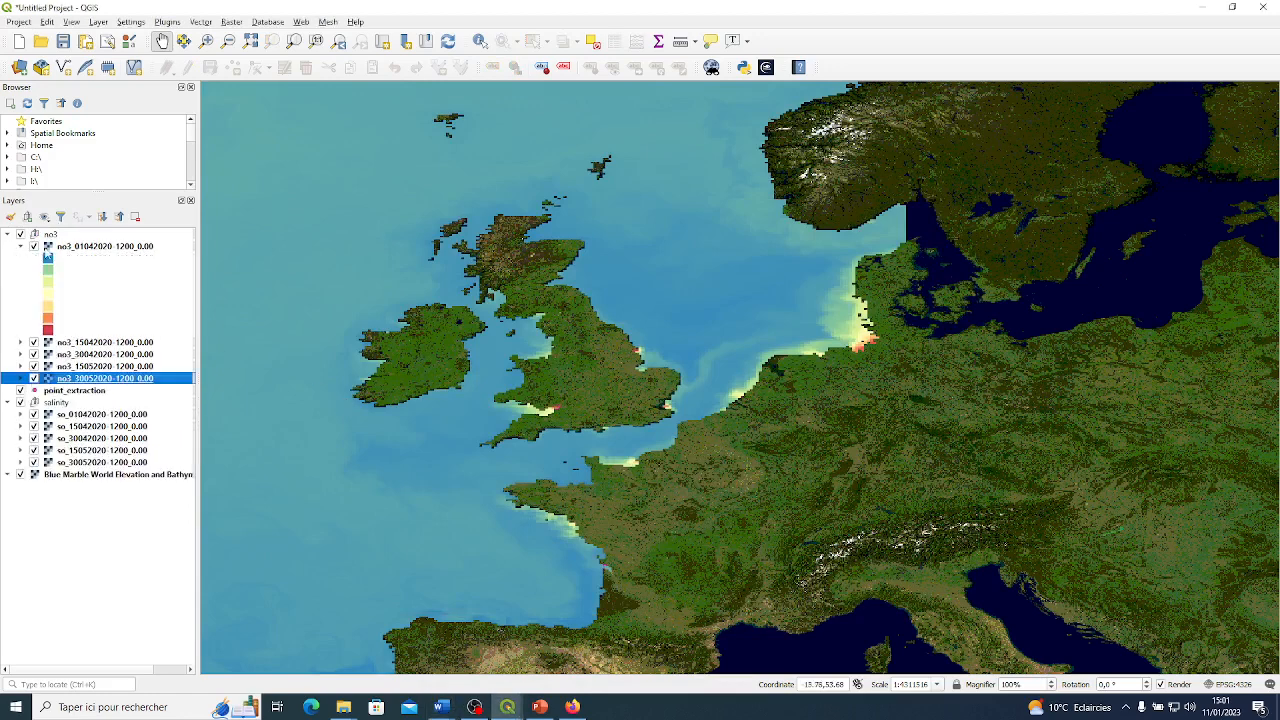
scroll(596, 346, "down", 2)
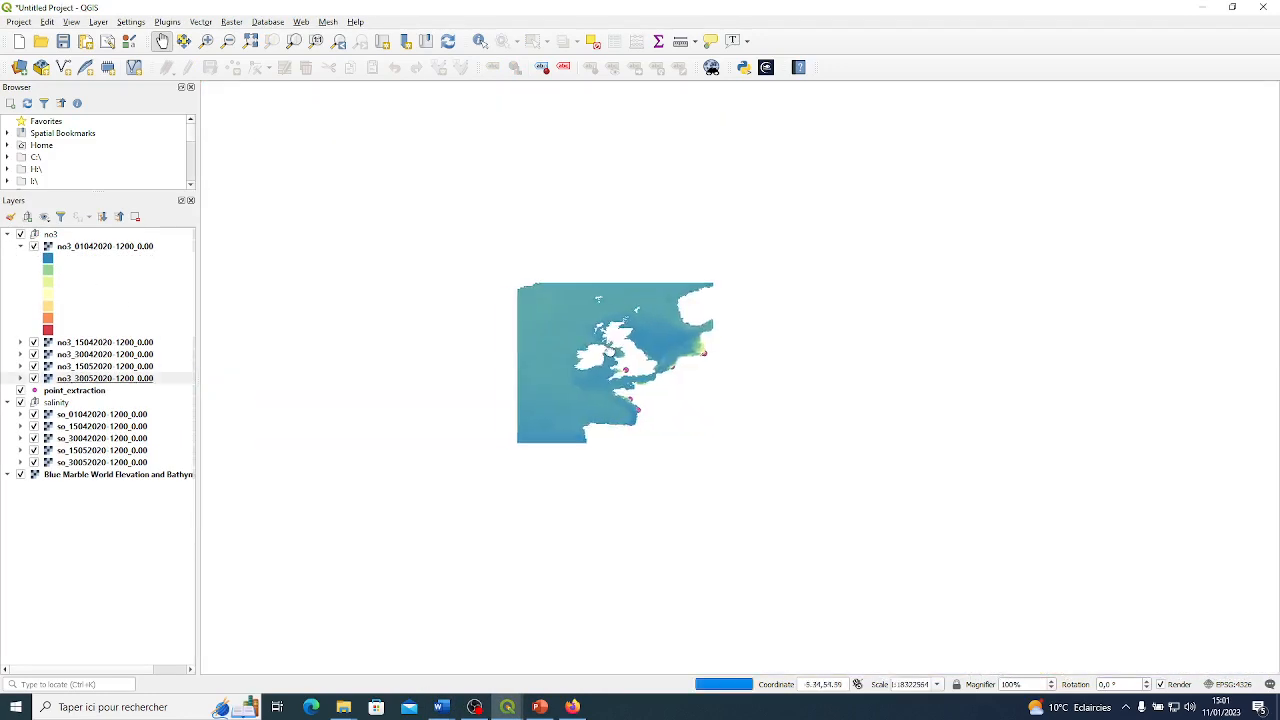
scroll(606, 346, "up", 1)
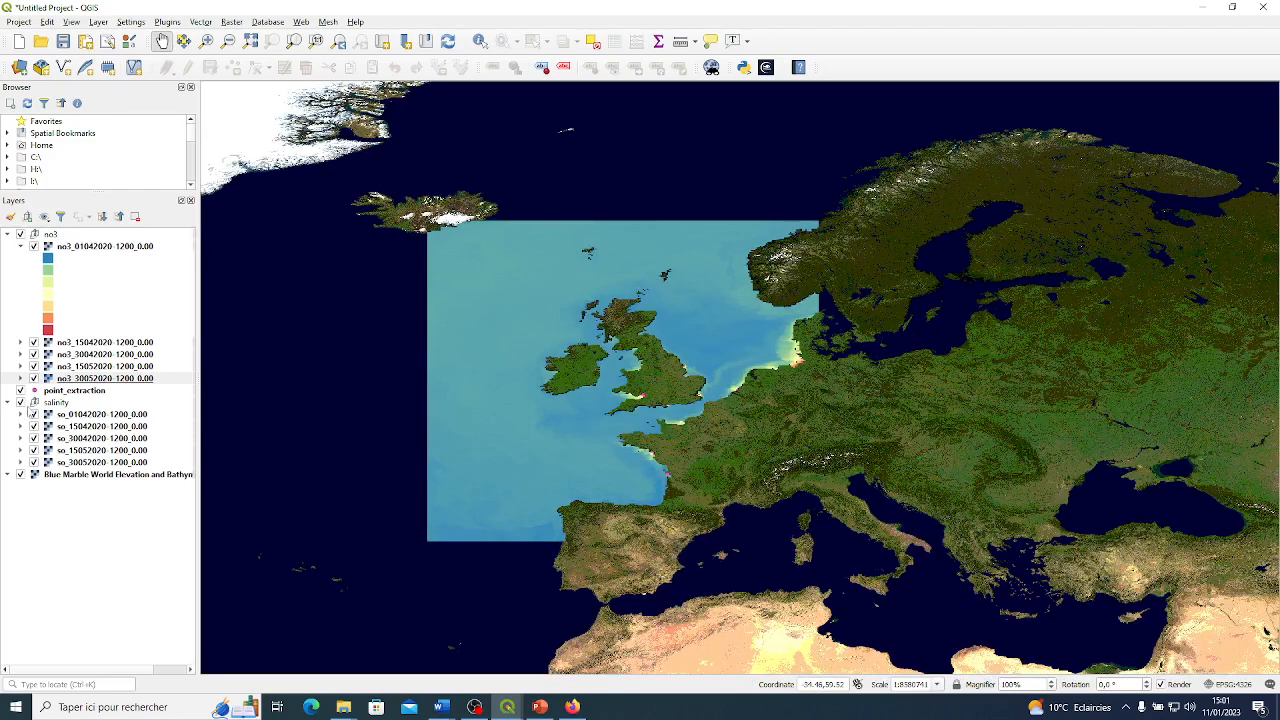
left_click(20, 403)
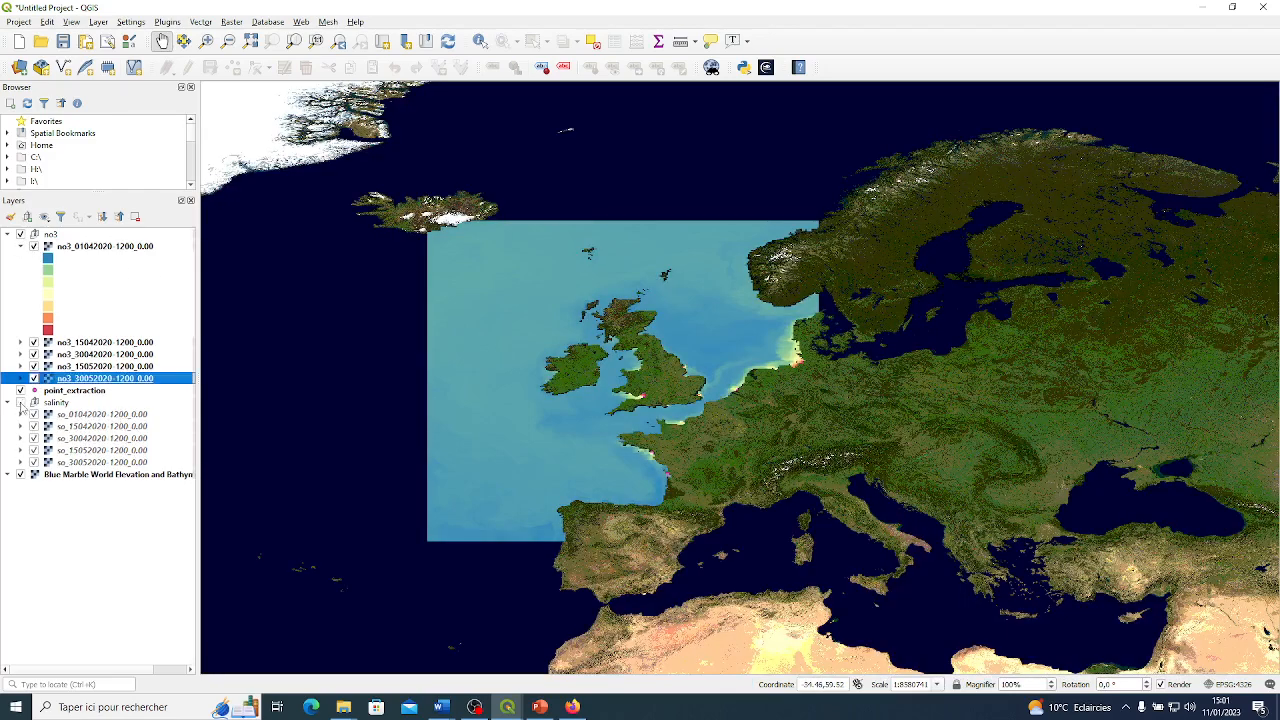
scroll(709, 334, "up", 1)
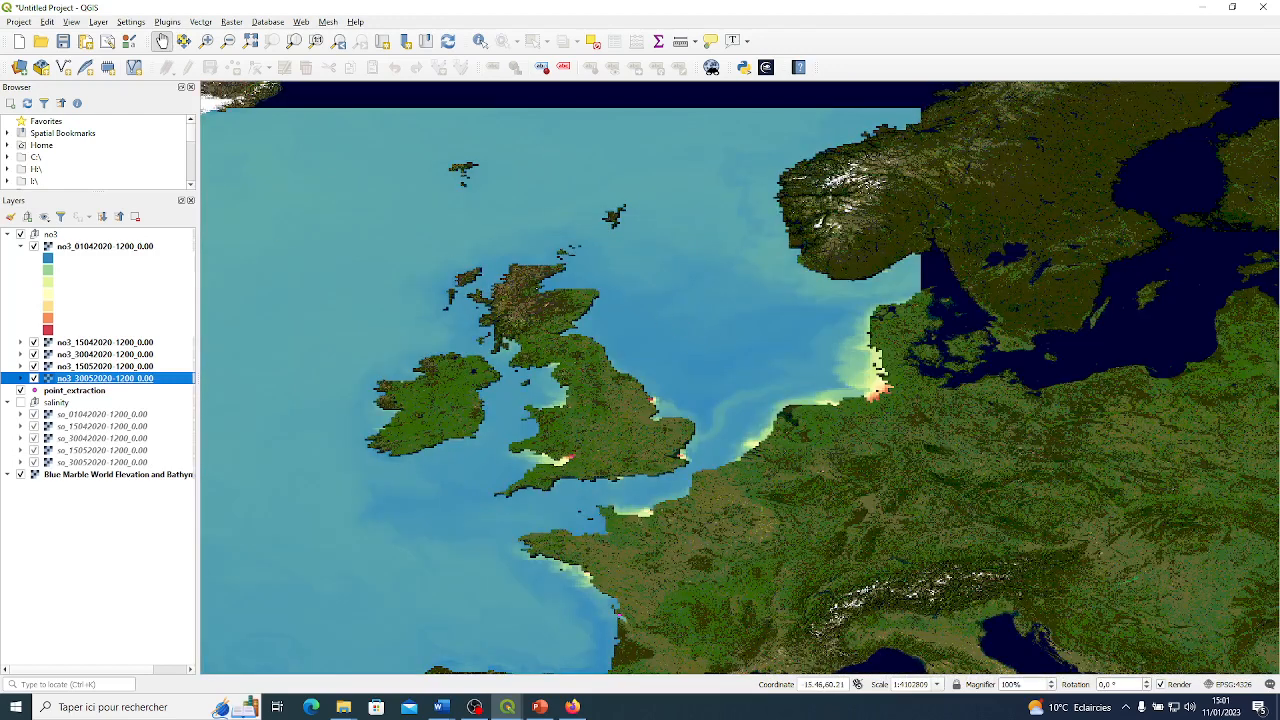
left_click(20, 234)
left_click(20, 234)
left_click_drag(593, 334, 605, 289)
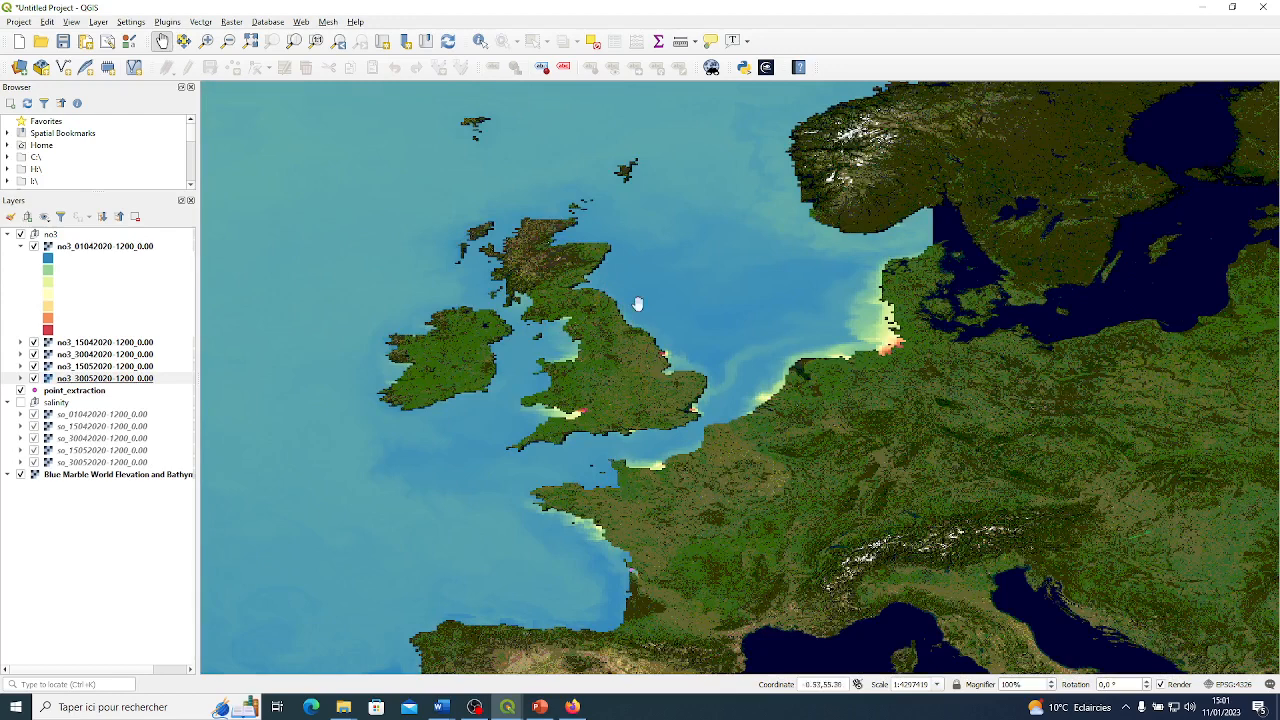
right_click(66, 246)
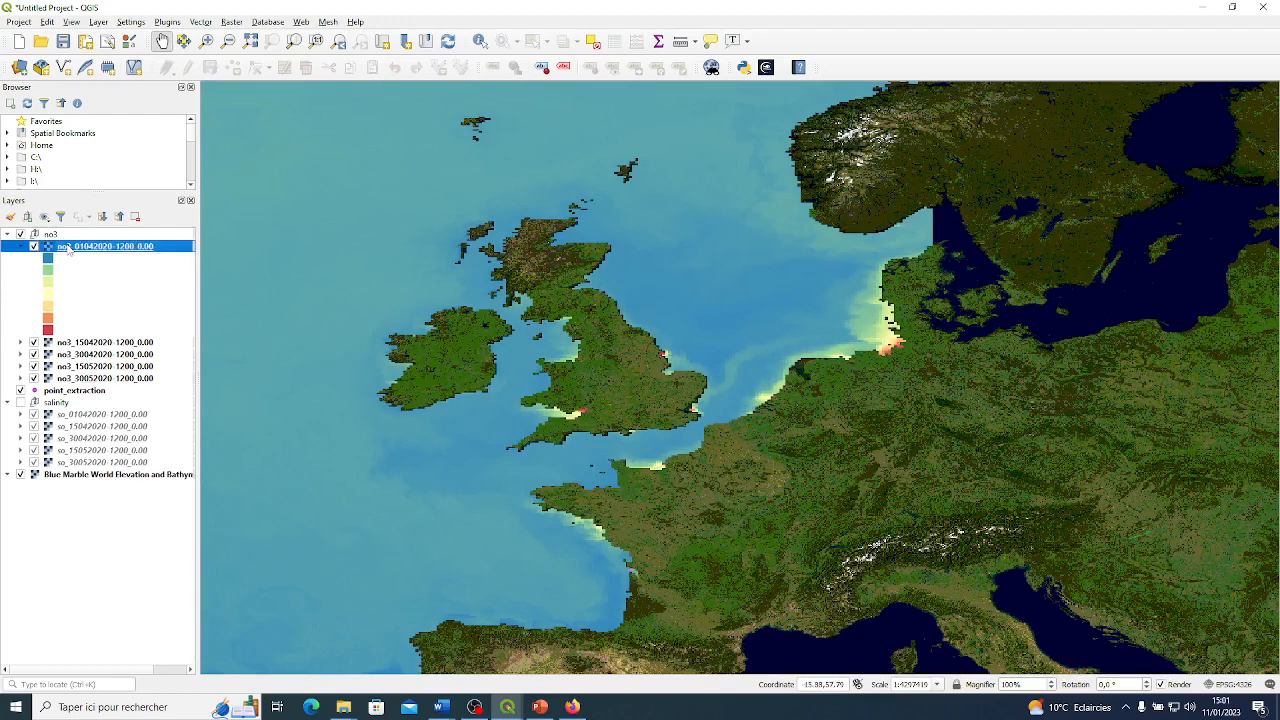
left_click(156, 473)
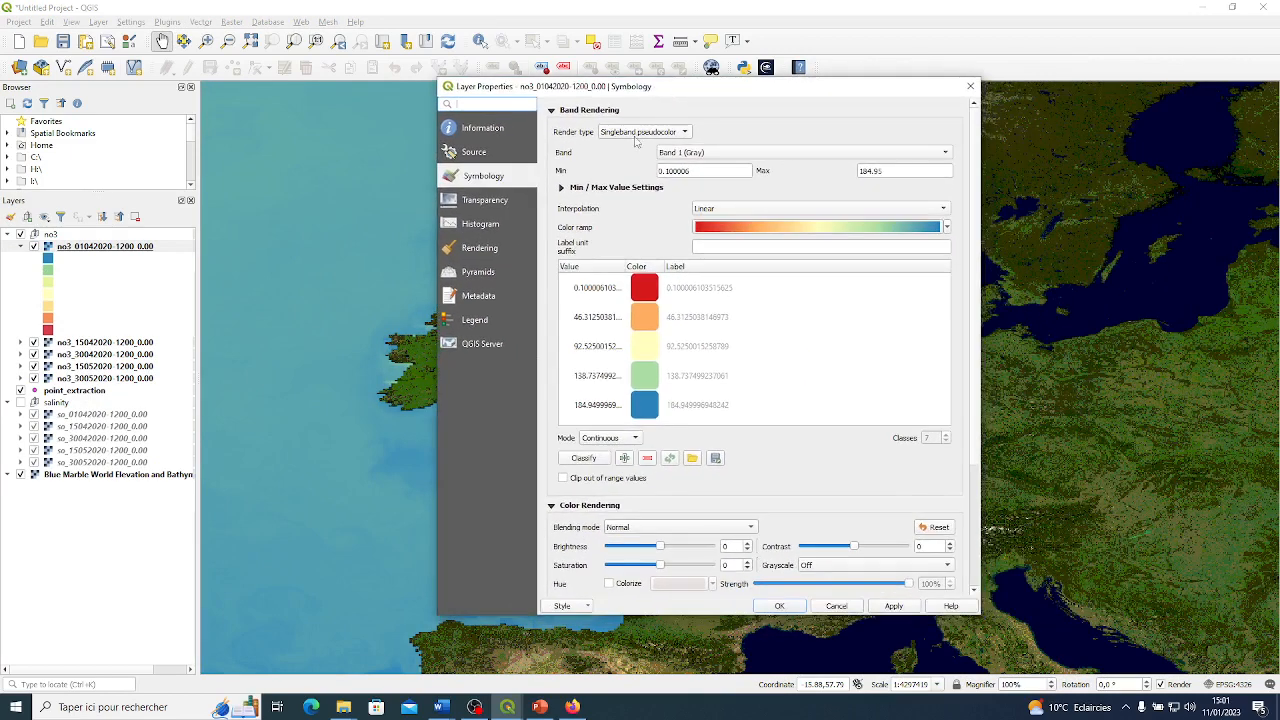
left_click_drag(692, 171, 661, 171)
type("0")
left_click_drag(899, 170, 866, 170)
type("5")
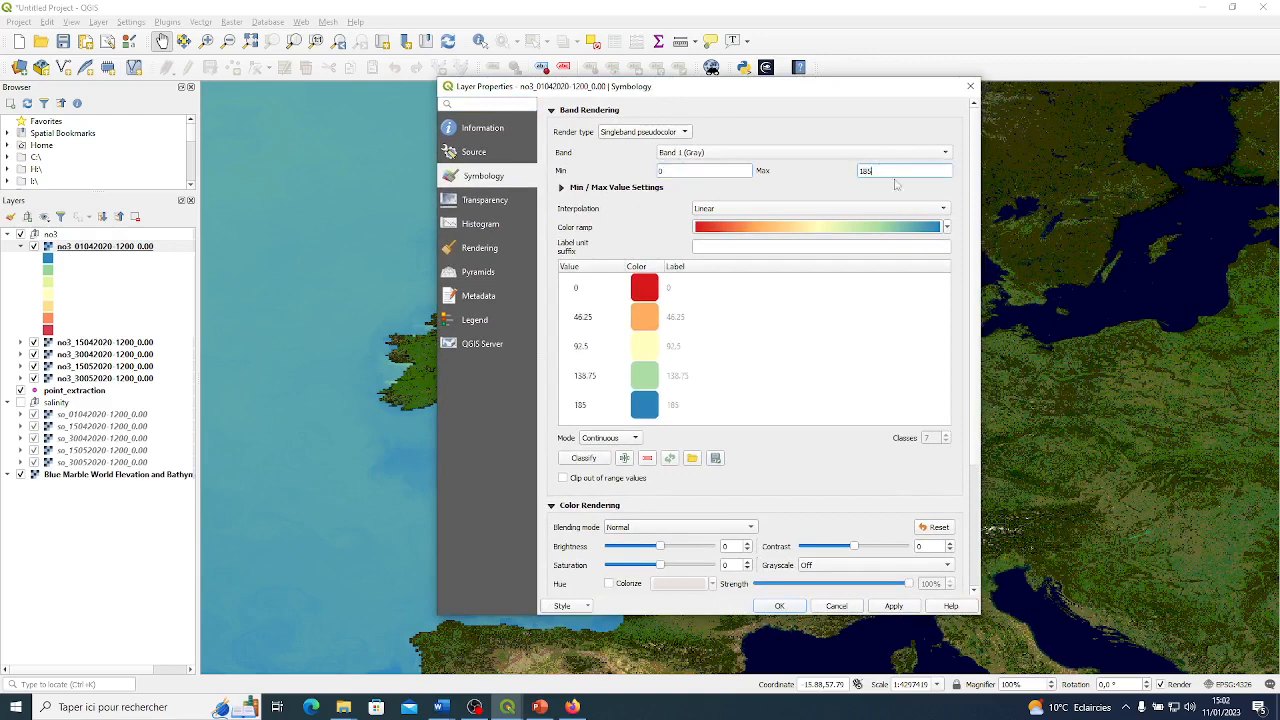
Classify the nitrate values in Equal Interval mode with 5 classes.
left_click(608, 438)
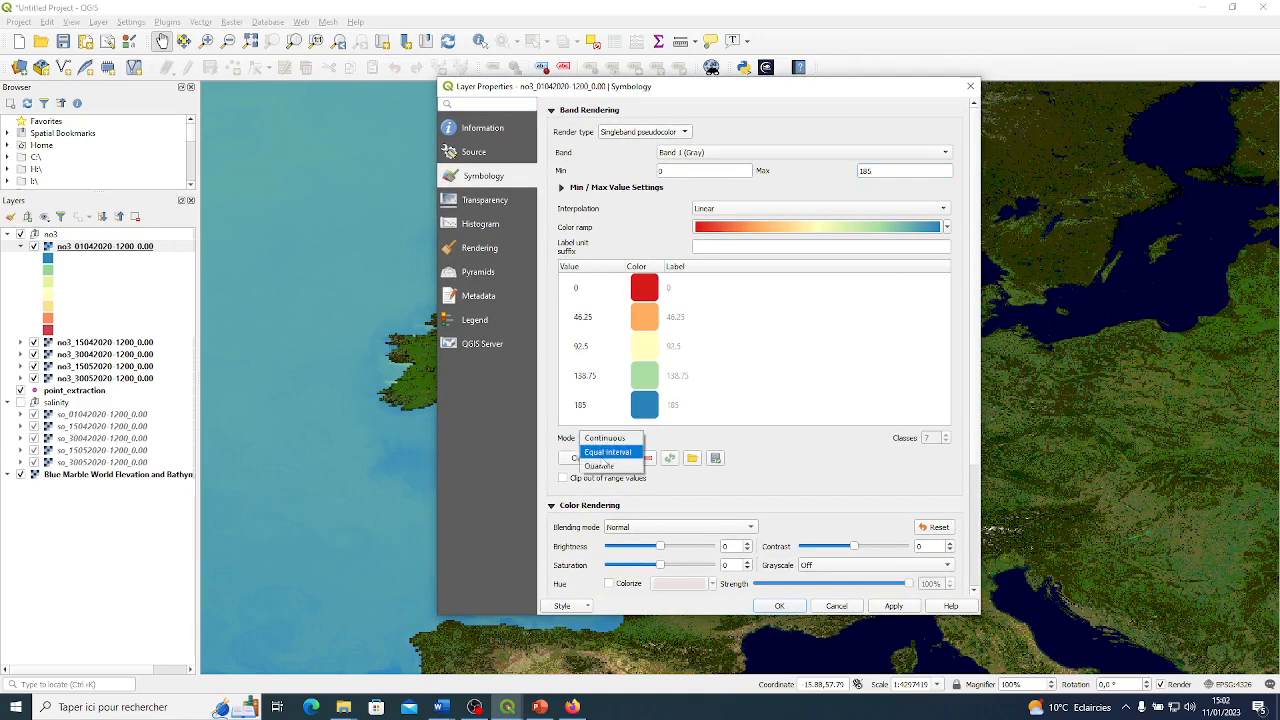
left_click(605, 453)
left_click(946, 441)
left_click(946, 441)
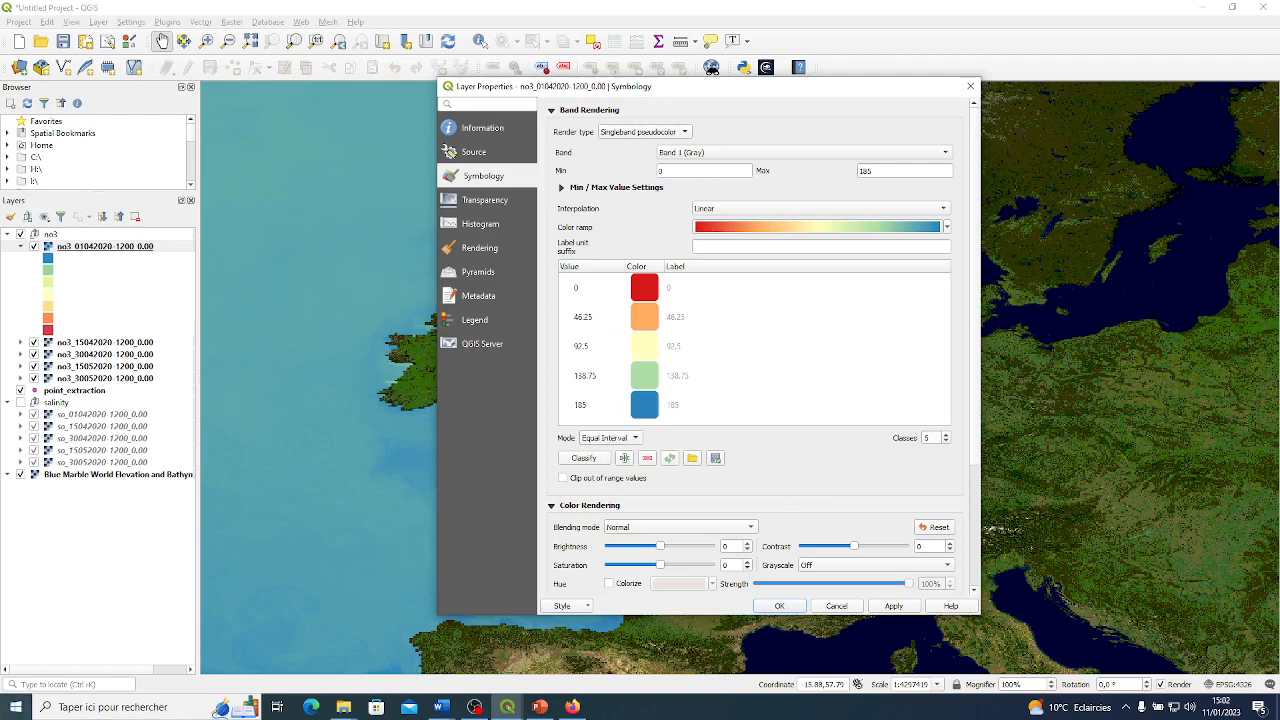
left_click(474, 706)
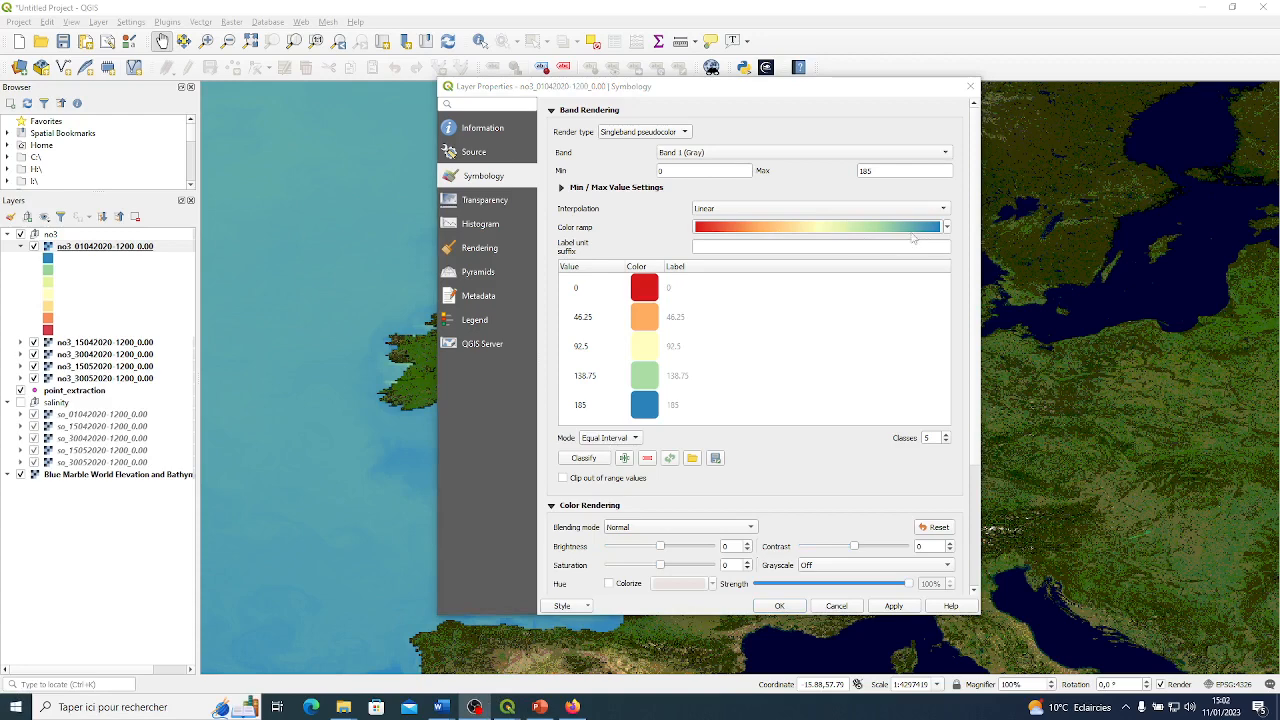
left_click(946, 228)
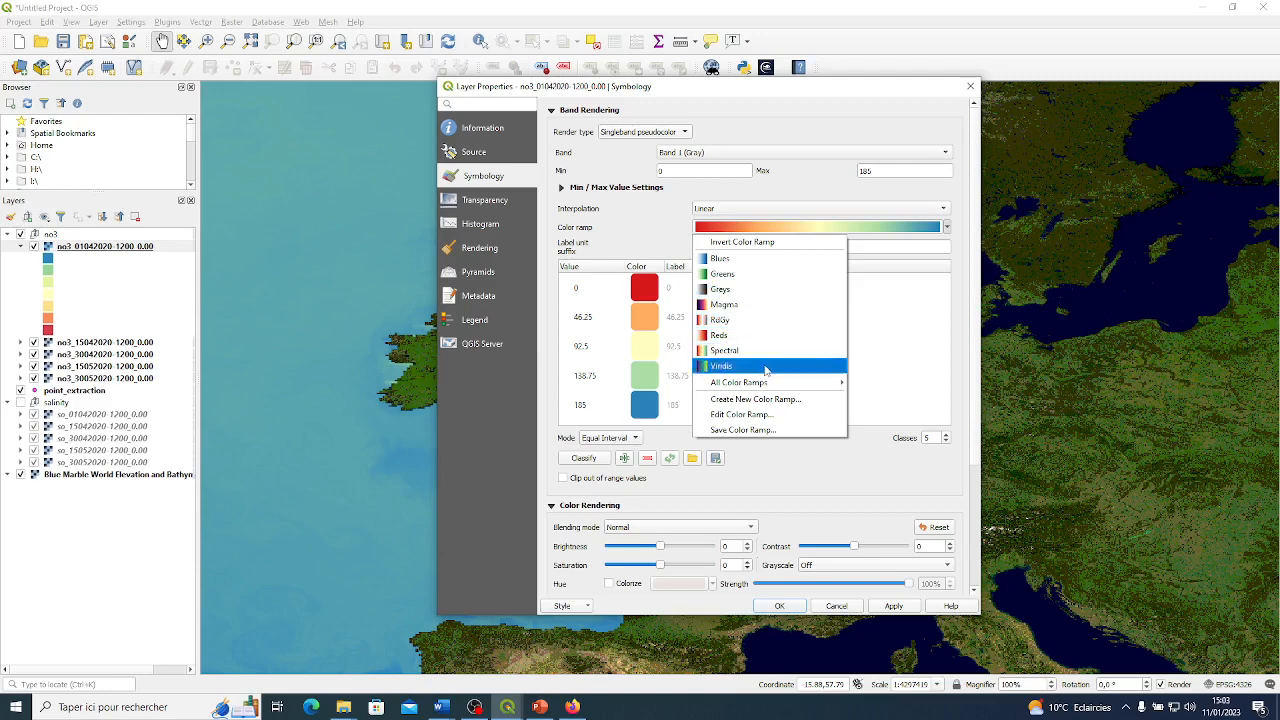
left_click(773, 306)
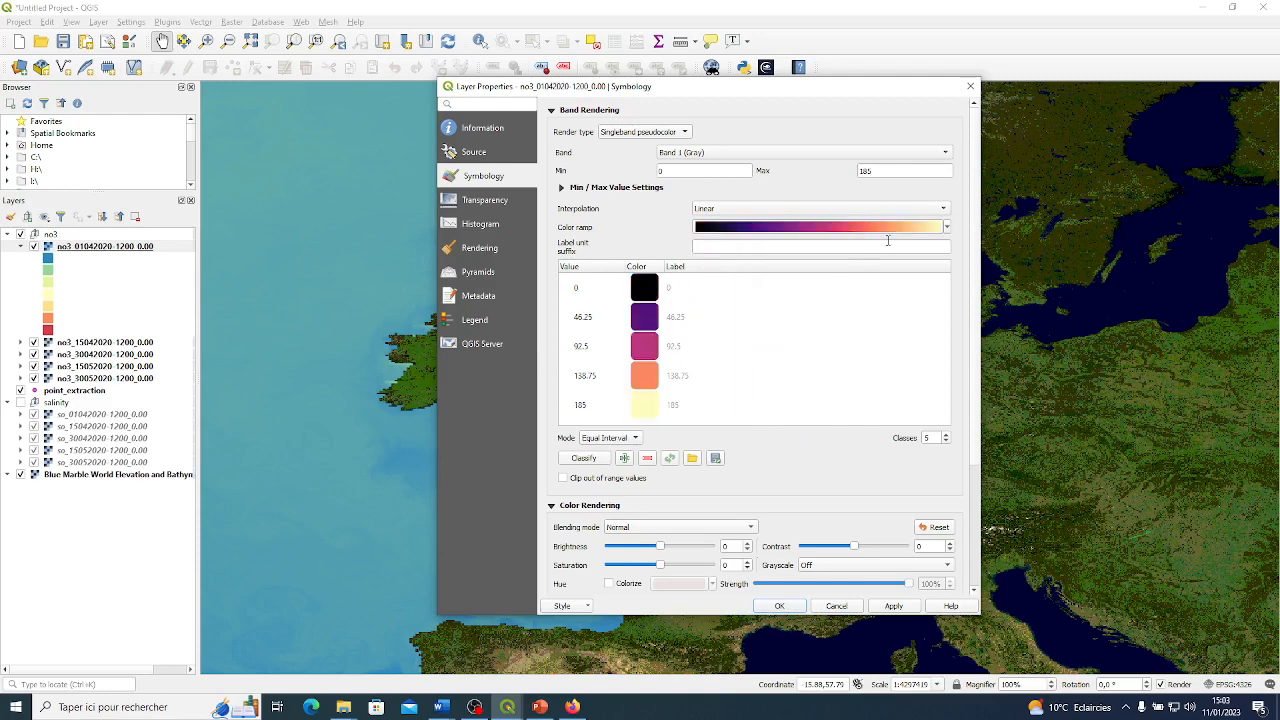
left_click(947, 229)
left_click(820, 240)
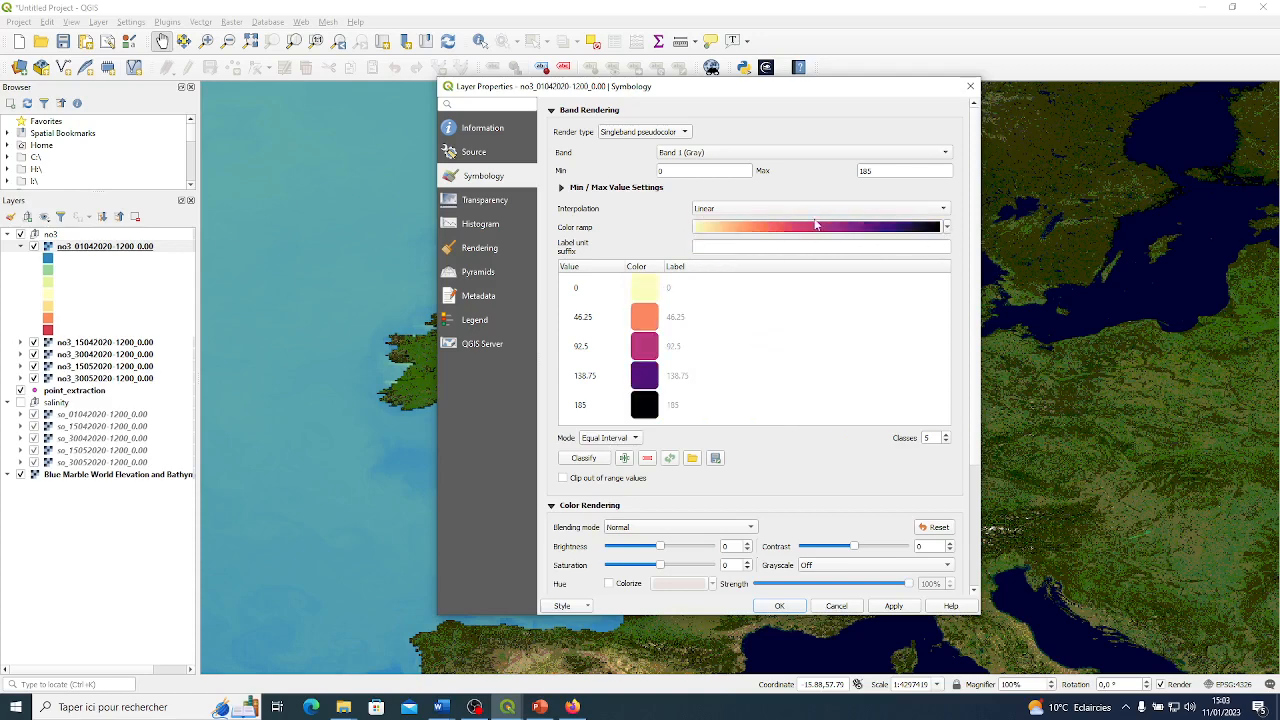
left_click(894, 607)
mouse_move(780, 90)
left_mouse_down()
mouse_move(1190, 96)
mouse_move(790, 96)
left_mouse_up()
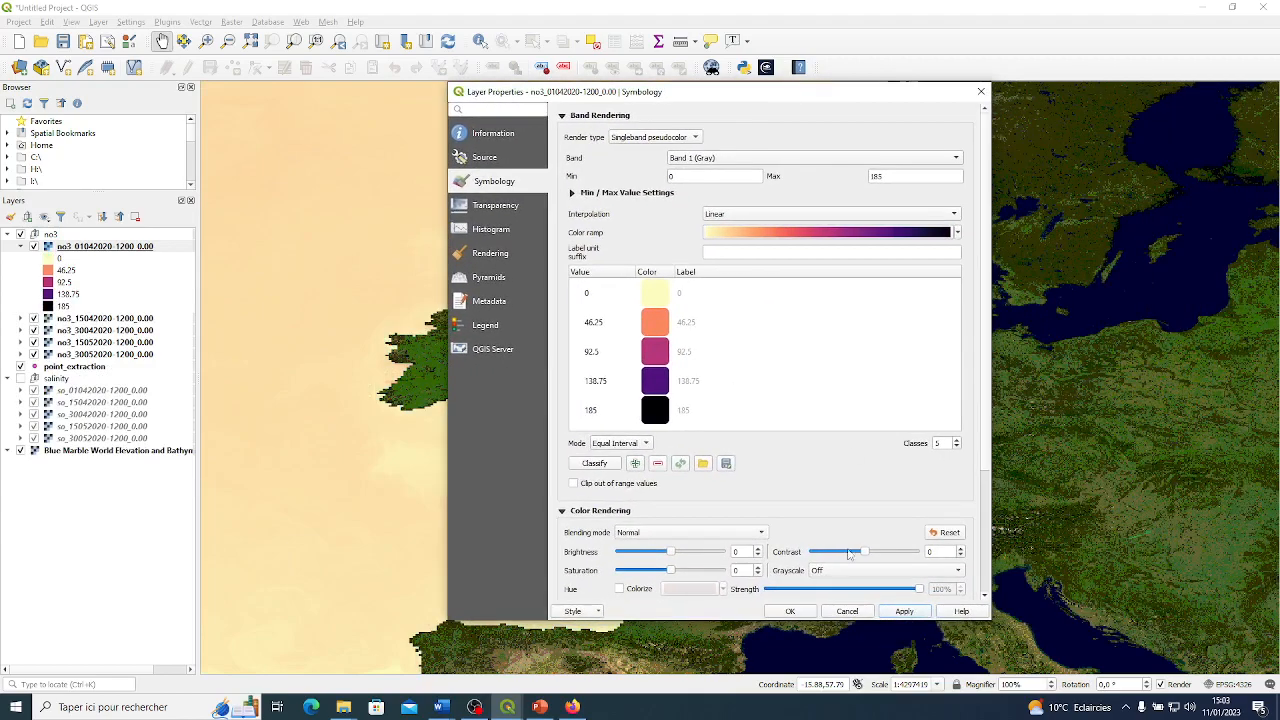
left_click(790, 611)
left_click_drag(766, 320, 802, 281)
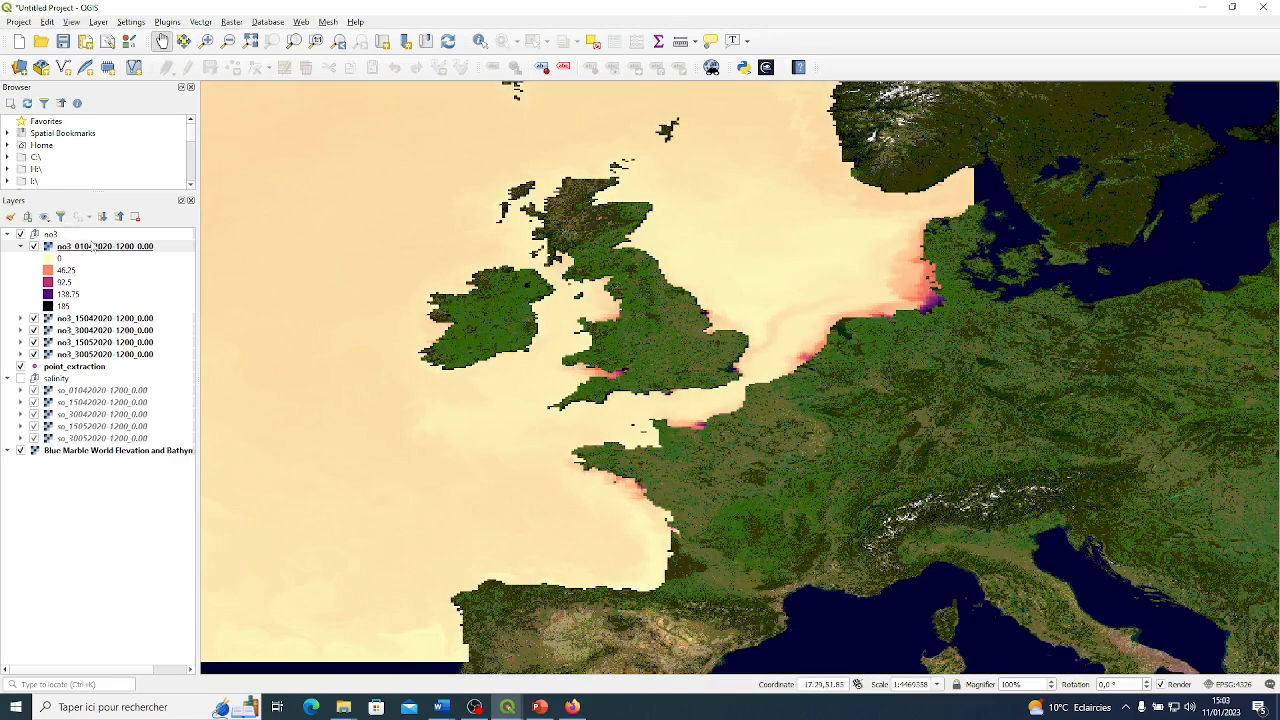
left_click(99, 249)
right_click(99, 249)
mouse_move(178, 462)
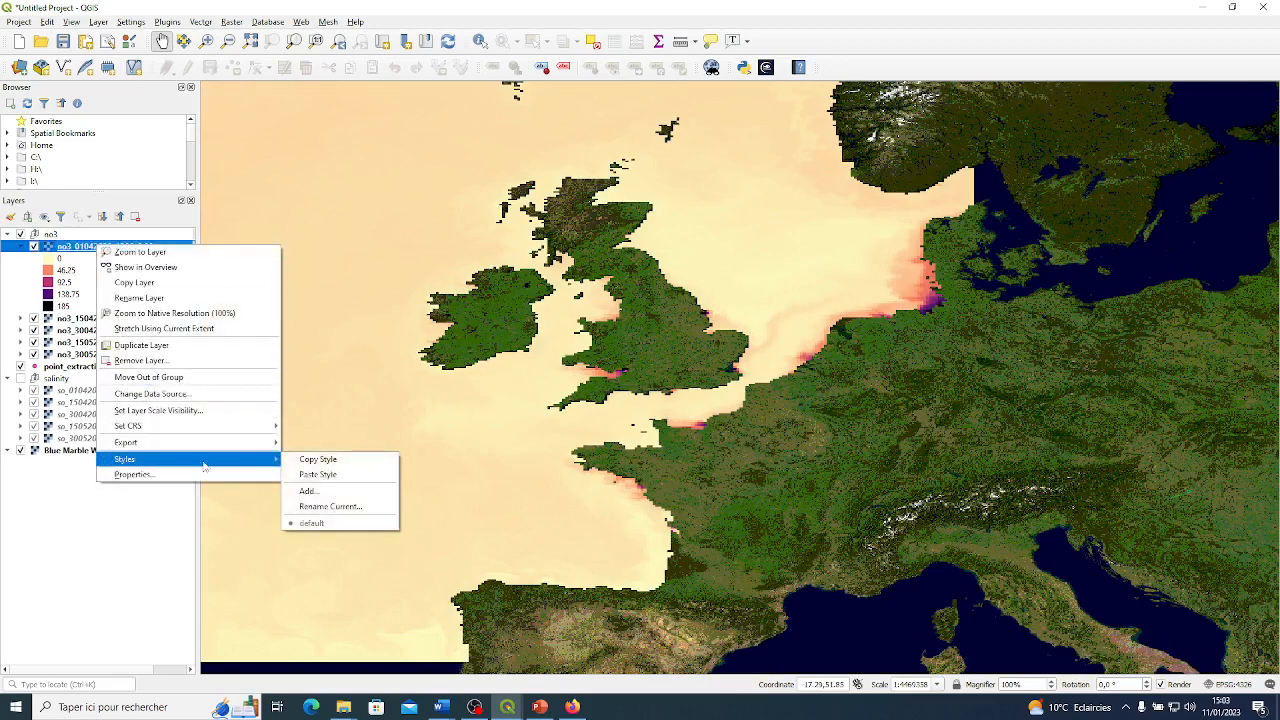
left_click(318, 462)
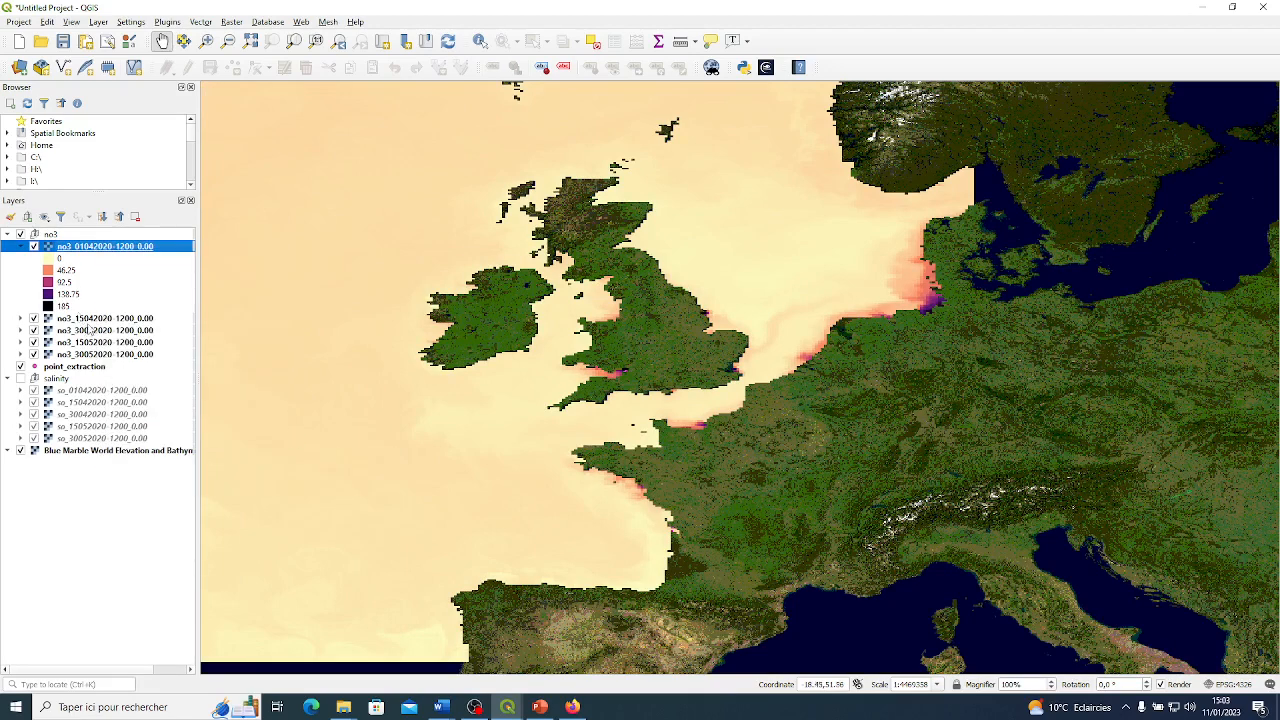
left_click(90, 318)
left_click(85, 354, "shift")
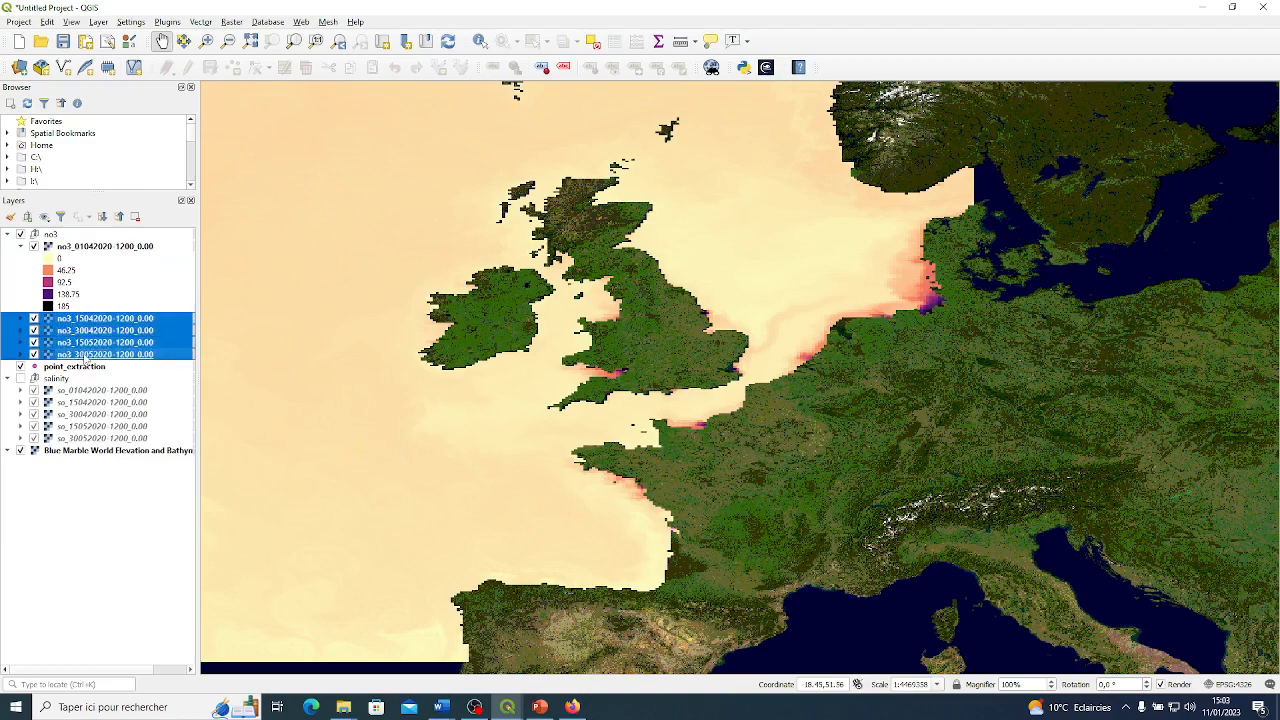
right_click(88, 342)
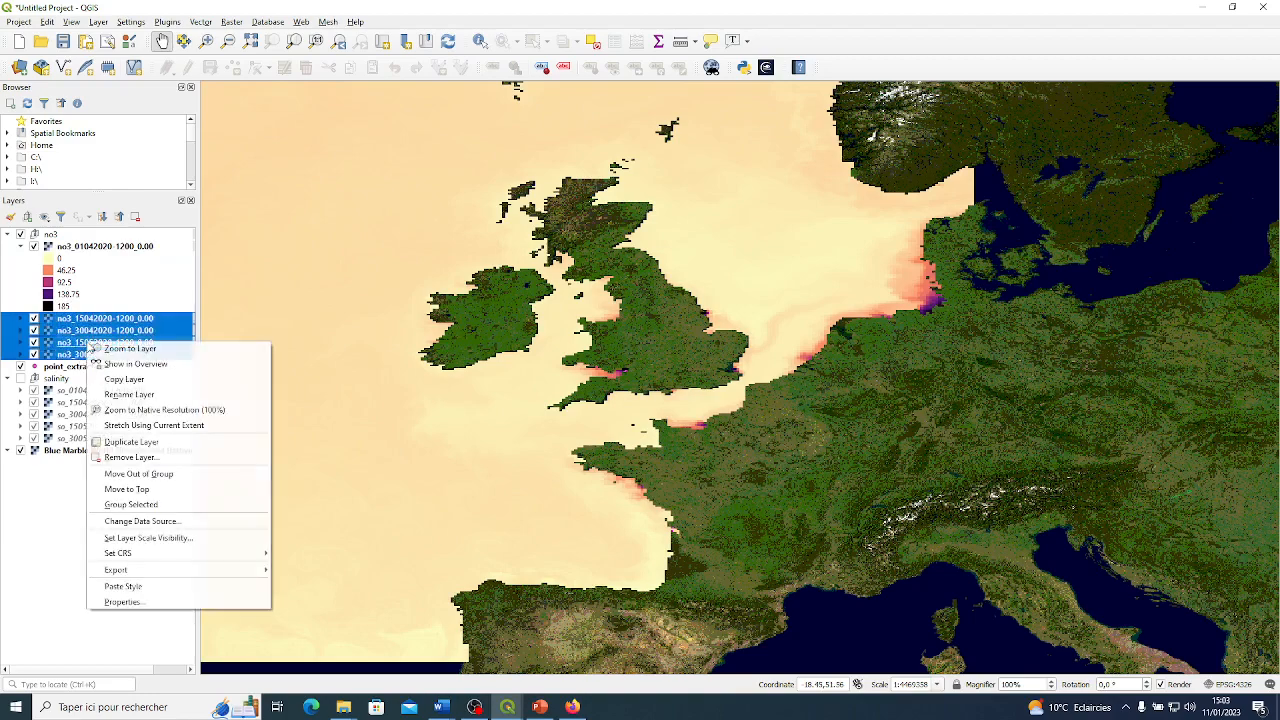
left_click(123, 586)
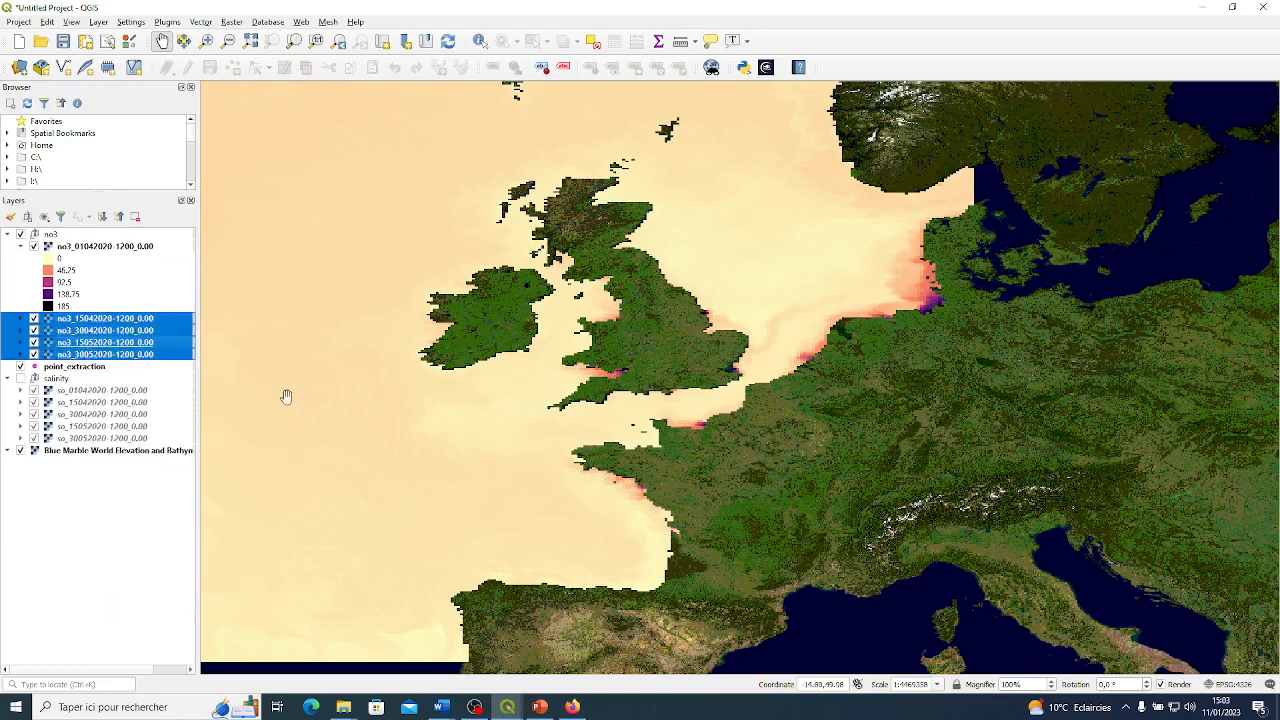
left_click(34, 247)
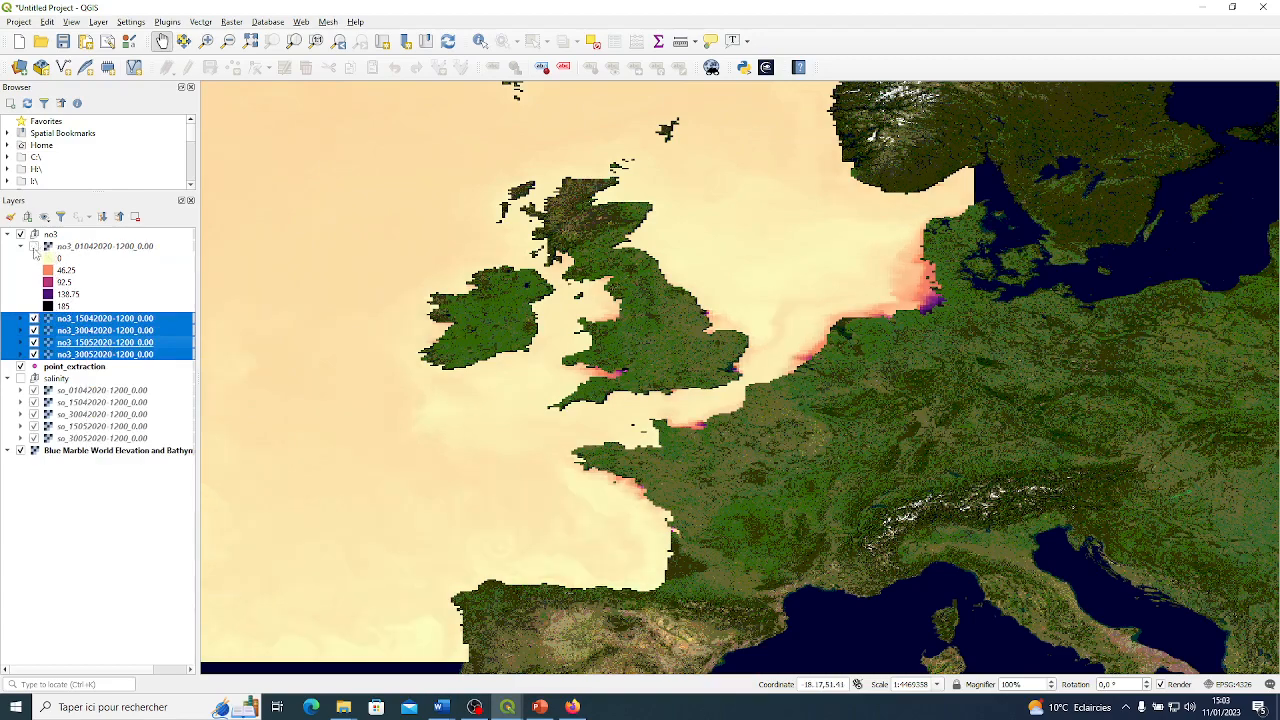
left_click(34, 247)
left_click(20, 246)
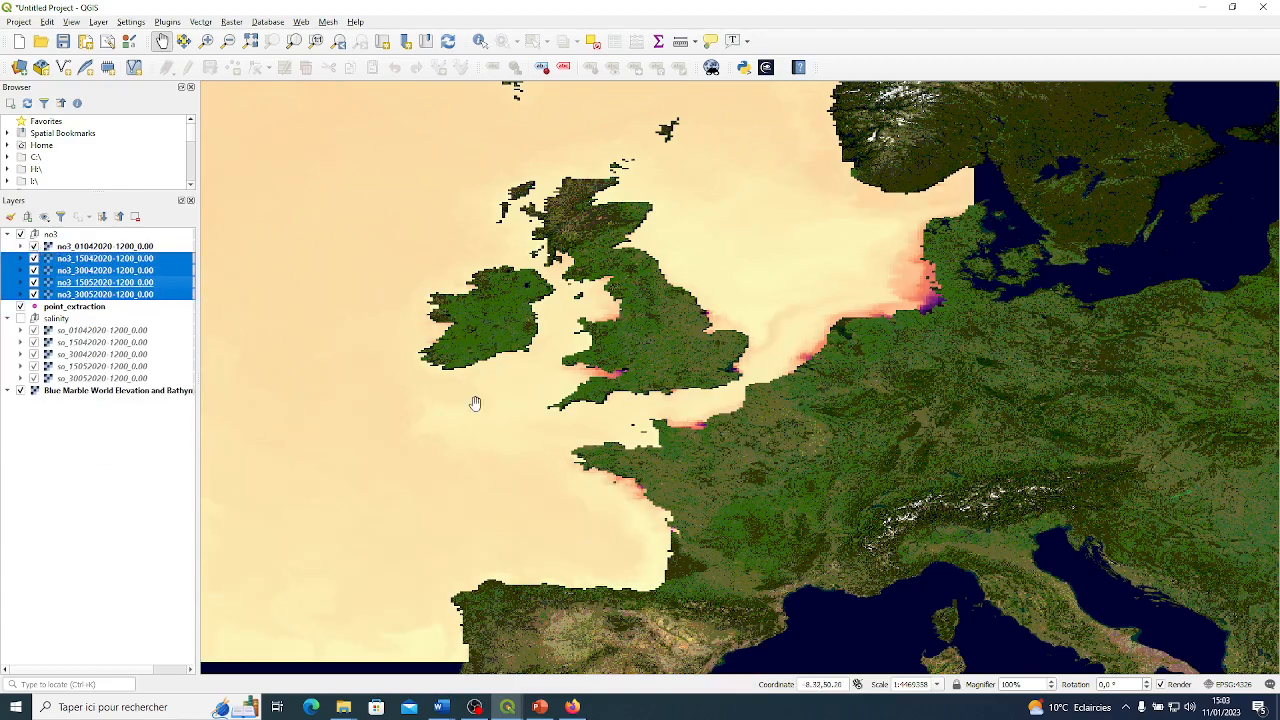
Move the point_extraction layer above the no3 group so its points draw over the nitrate rasters.
left_click_drag(486, 394, 564, 426)
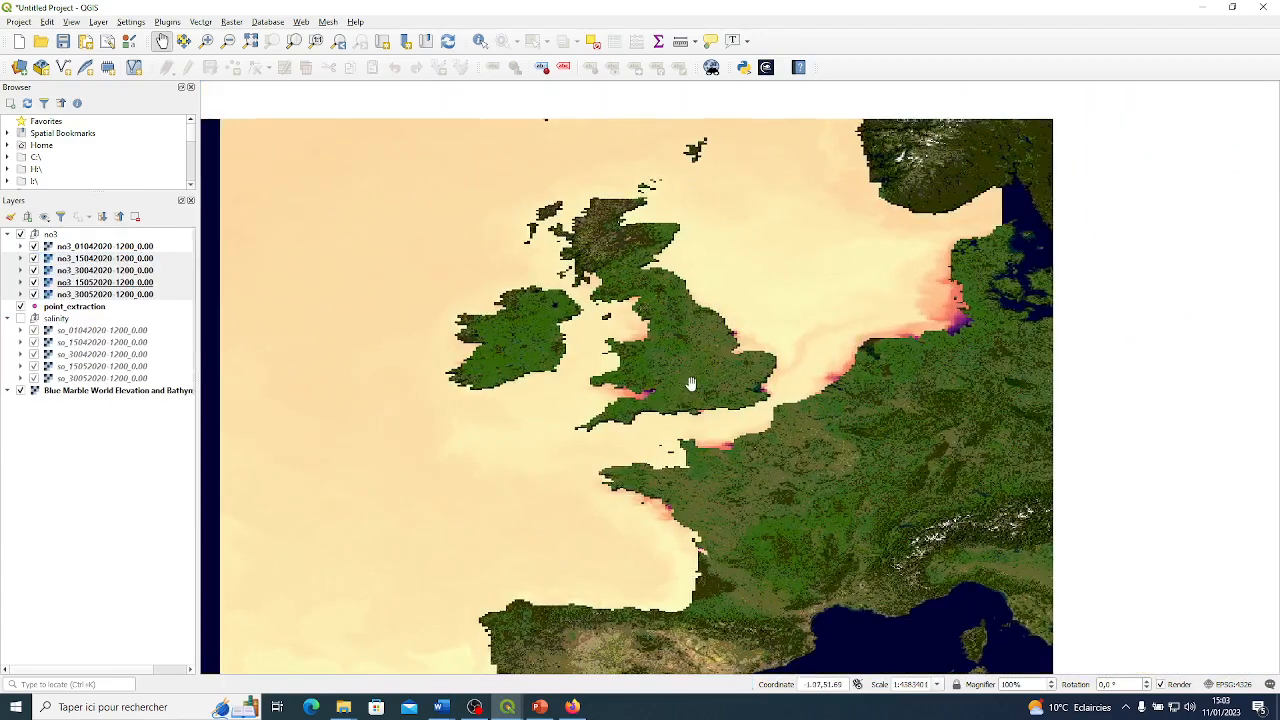
left_click_drag(792, 328, 724, 306)
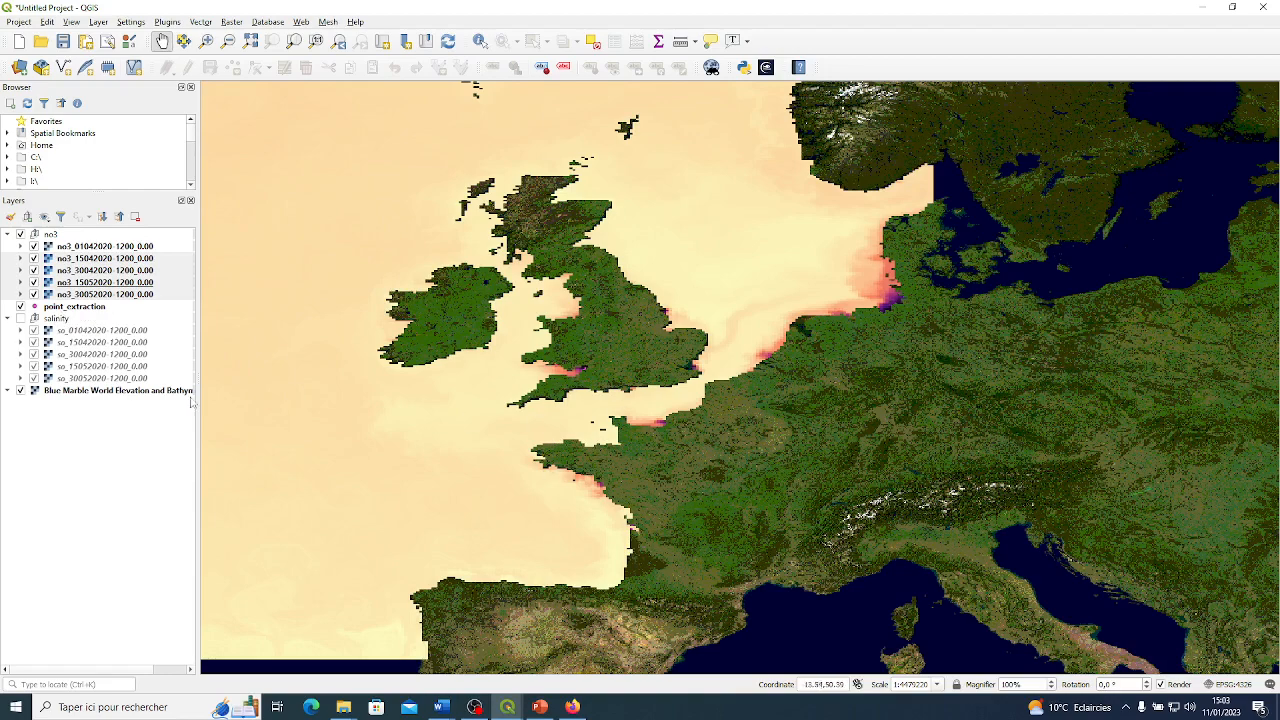
left_click_drag(70, 306, 74, 241)
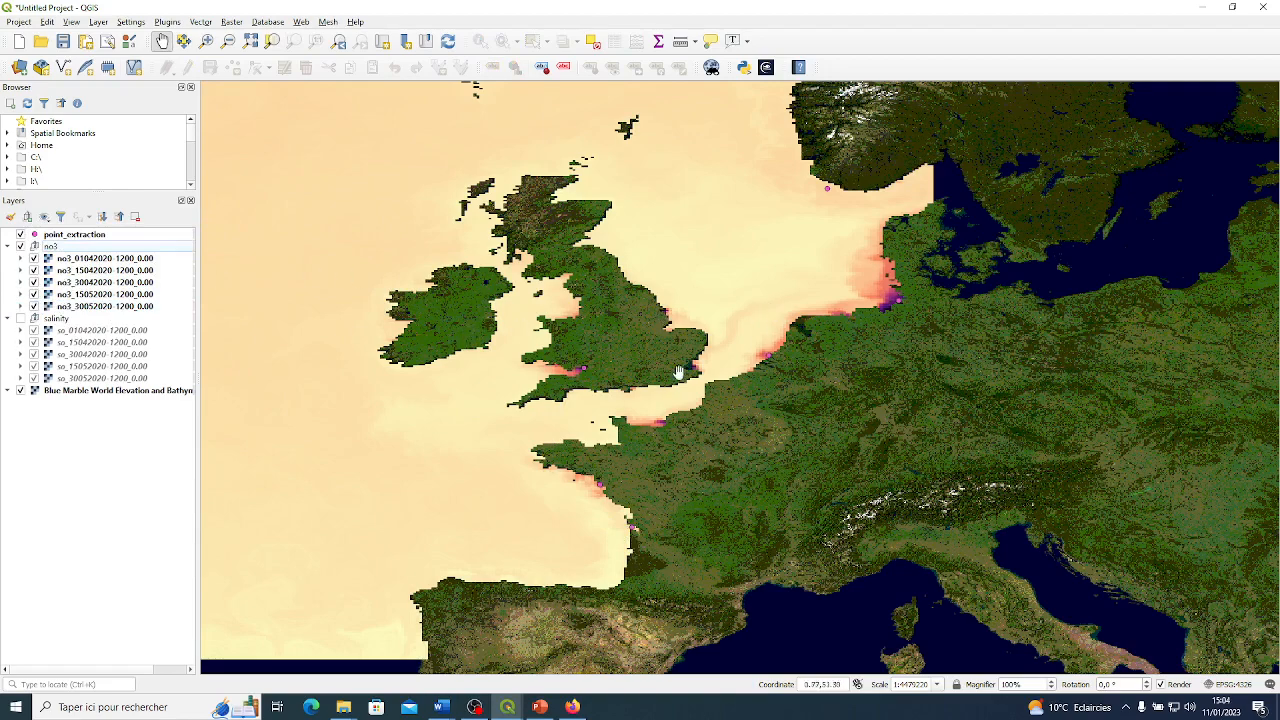
Examine the nitrate distribution around the extraction points along the British and North Sea coasts.
scroll(583, 368, "up", 1)
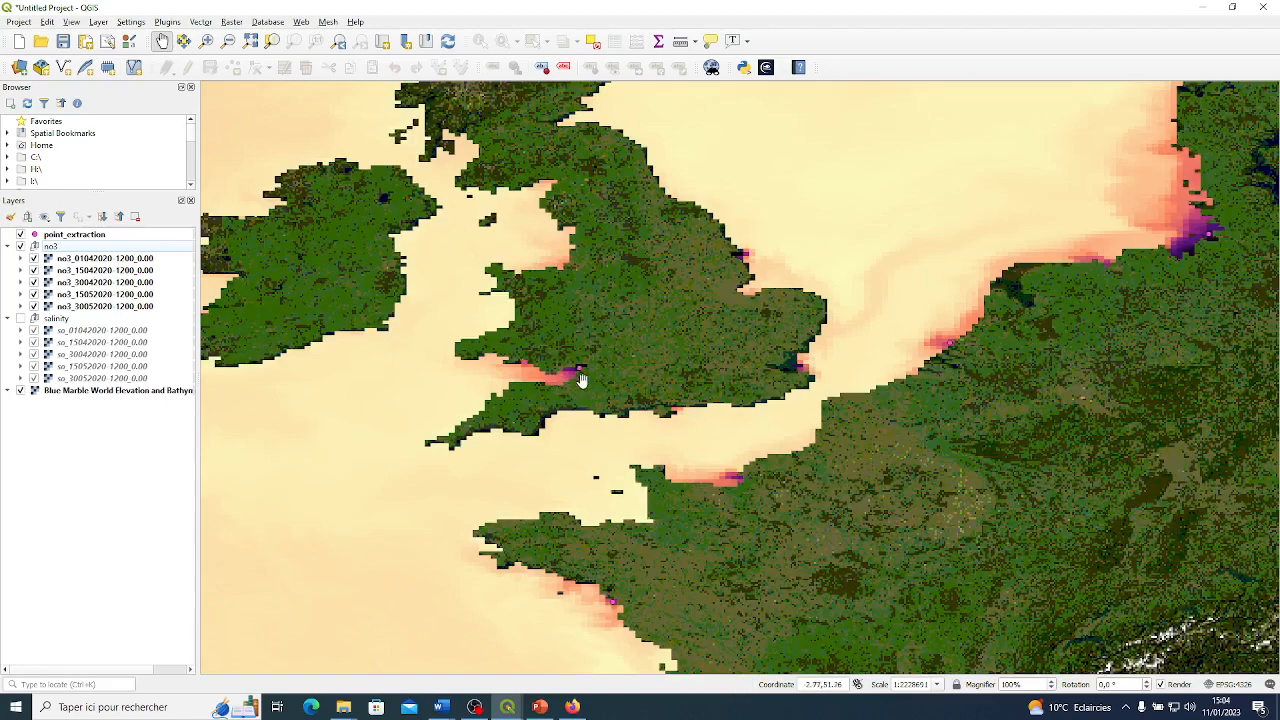
scroll(777, 371, "down", 1)
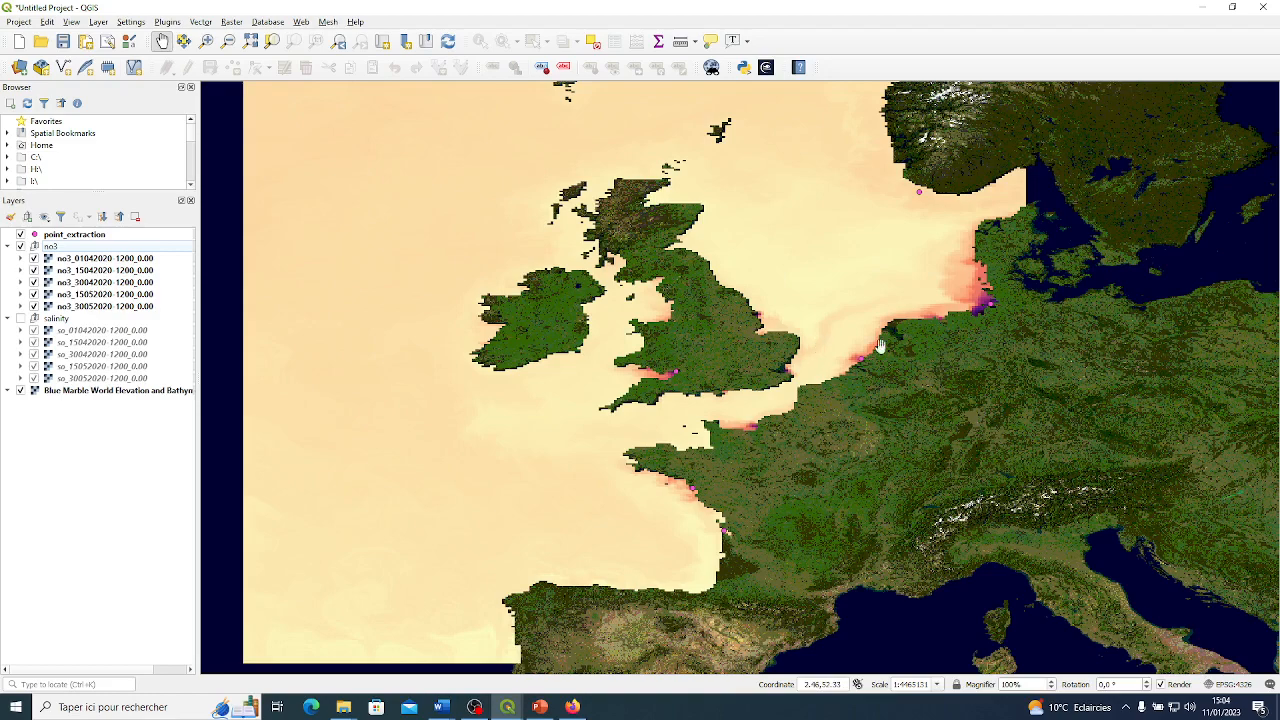
scroll(1000, 320, "up", 1)
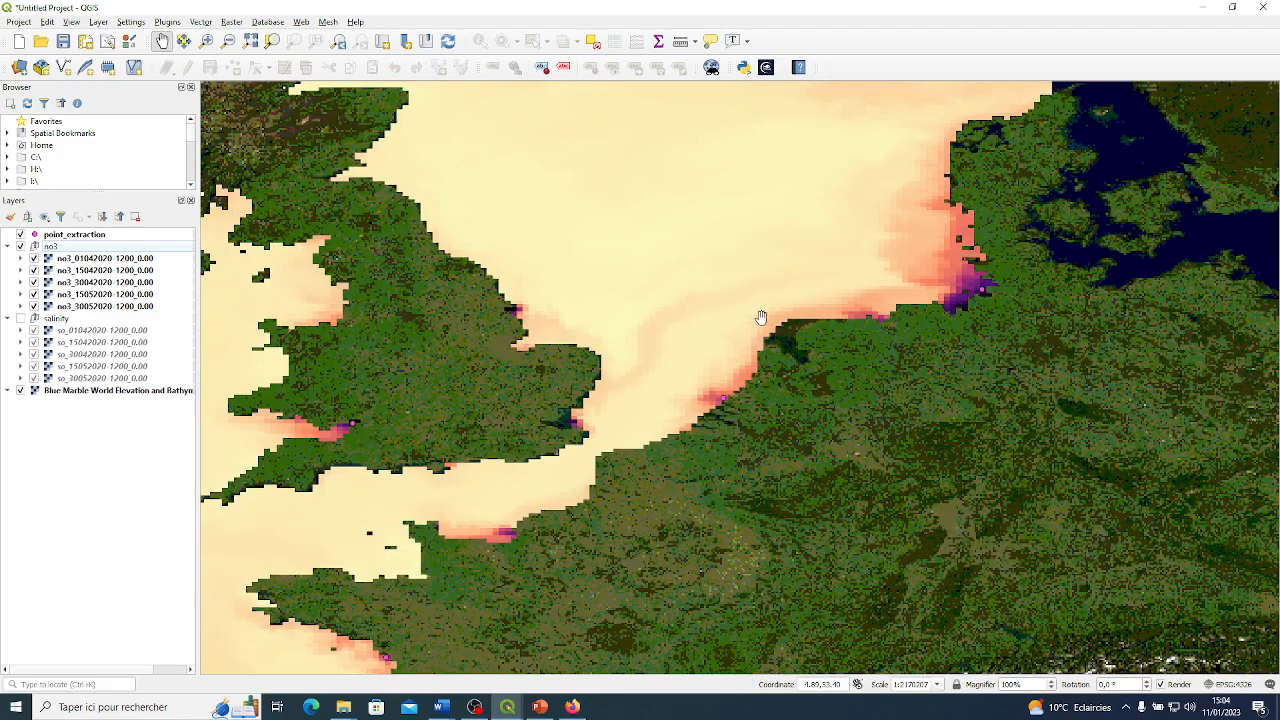
scroll(760, 318, "down", 1)
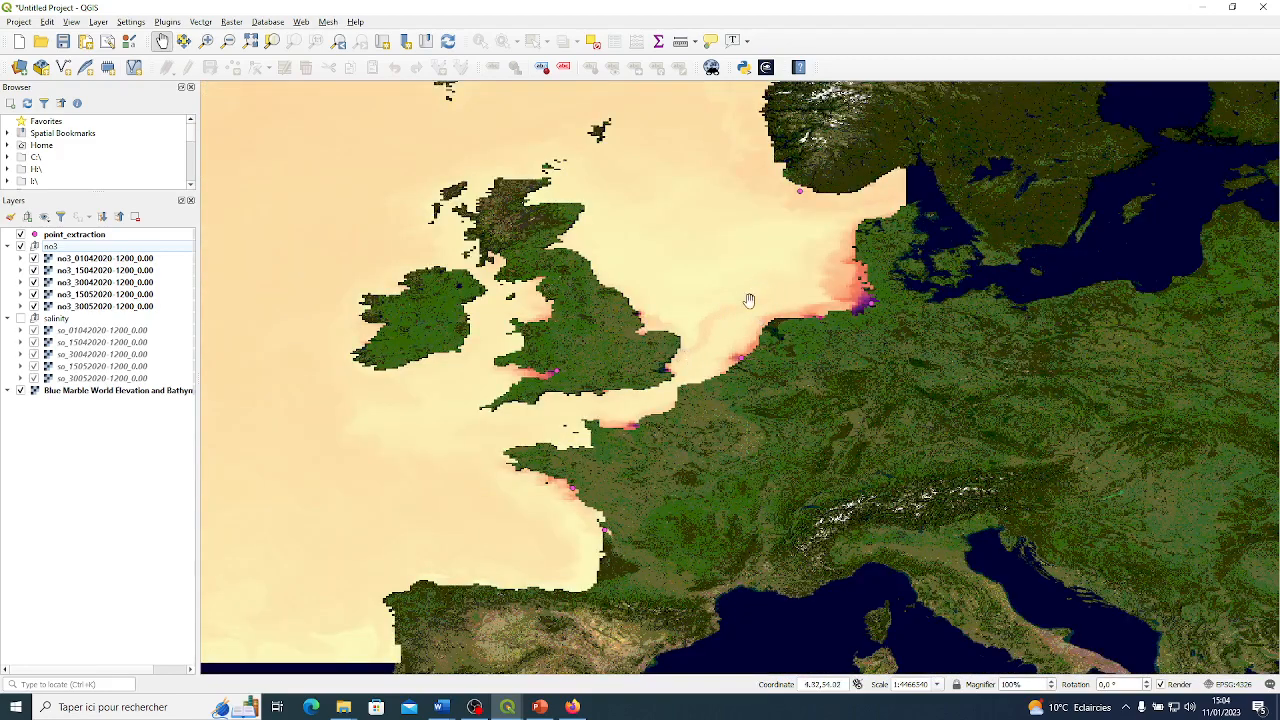
scroll(590, 360, "up", 1)
scroll(505, 390, "up", 1)
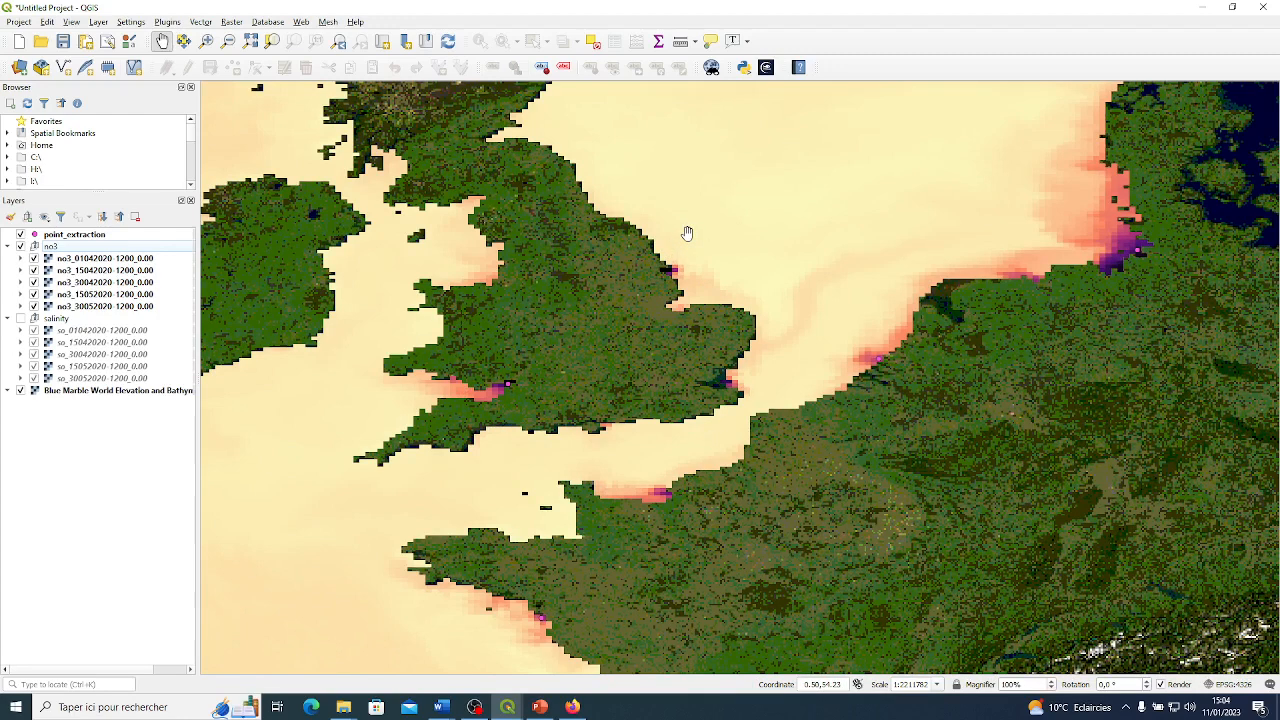
left_click_drag(687, 234, 734, 371)
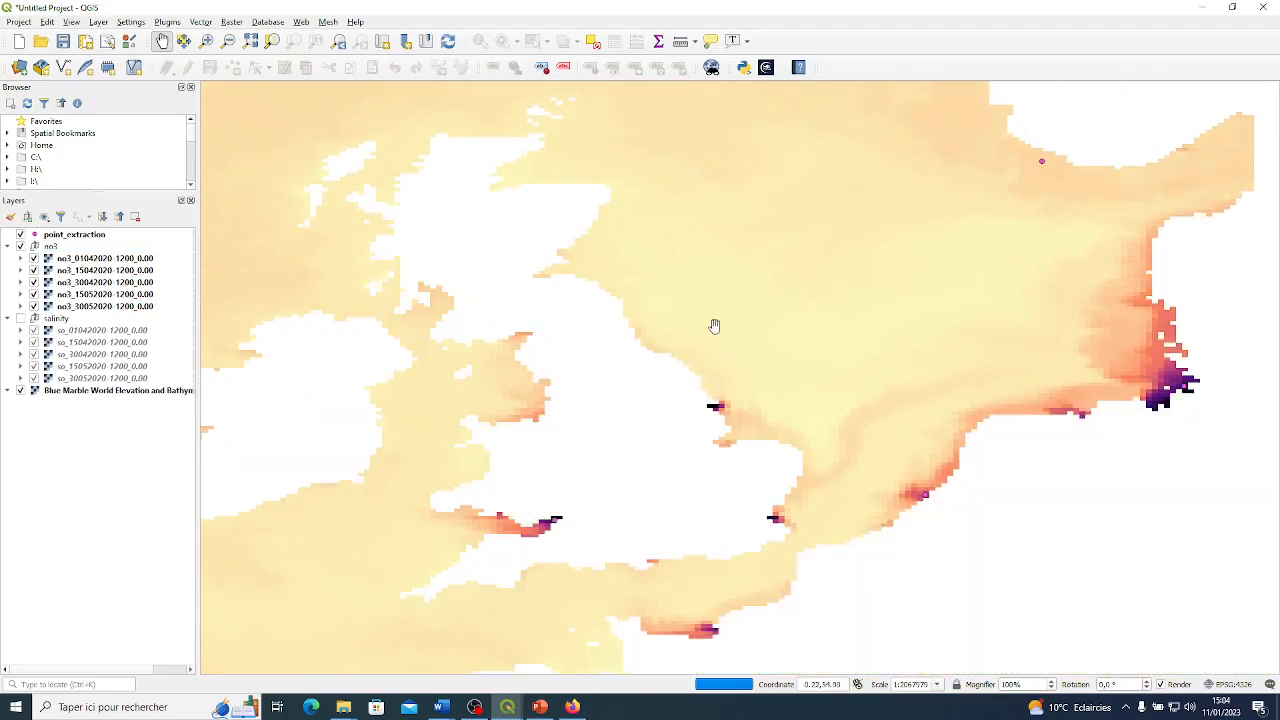
scroll(566, 414, "down", 1)
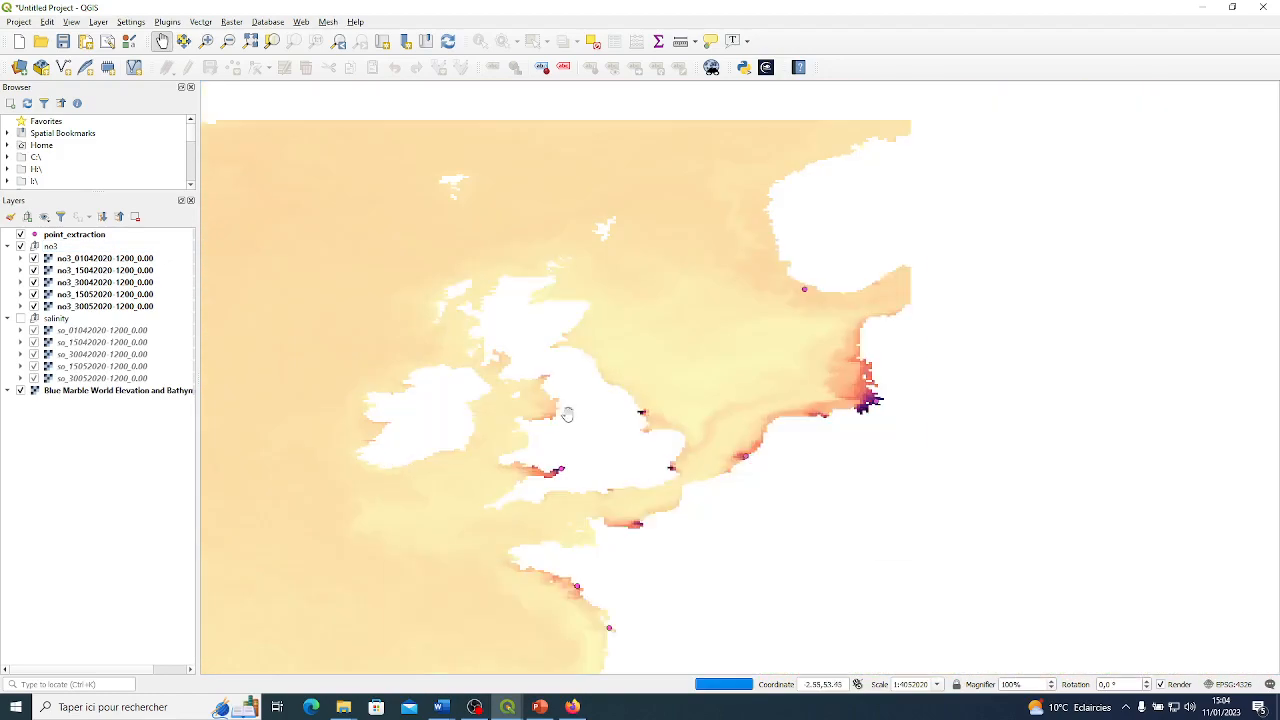
Inspect the extraction points on the French Atlantic coast up close and compare them with those farther north up to Norway.
left_click_drag(563, 359, 567, 367)
left_click_drag(620, 461, 577, 298)
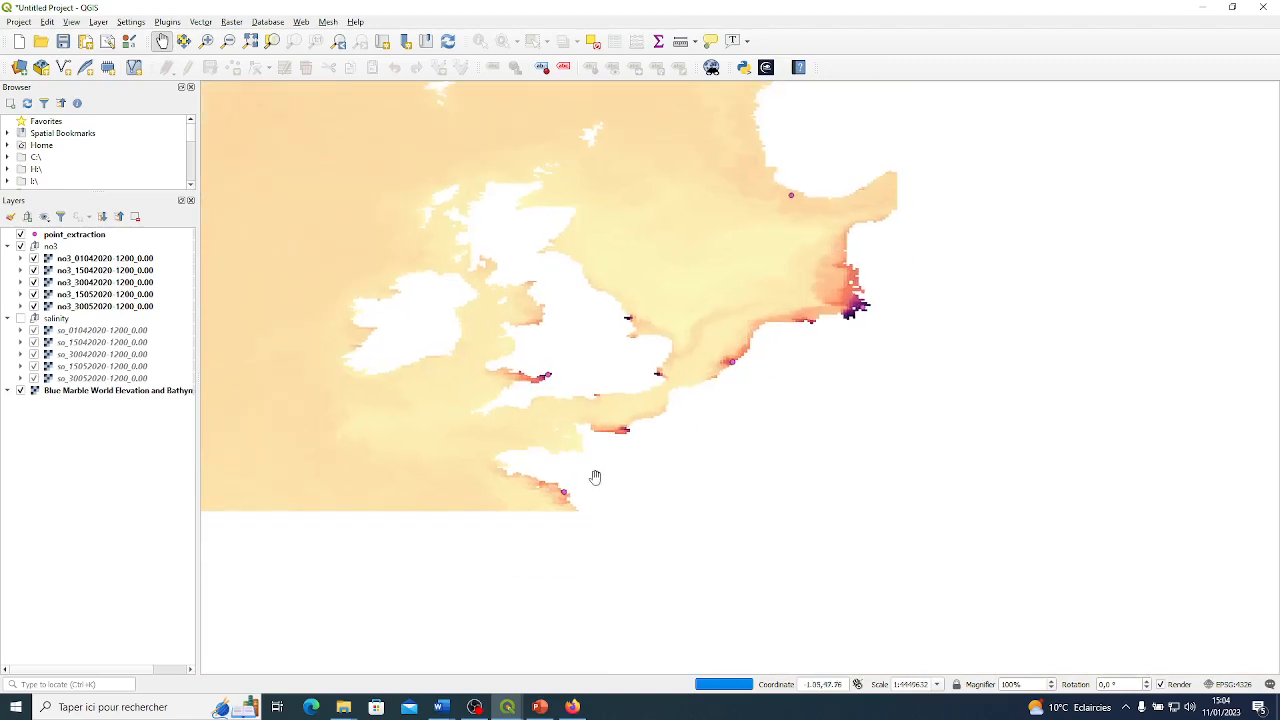
left_click_drag(600, 514, 606, 430)
scroll(605, 430, "up", 3)
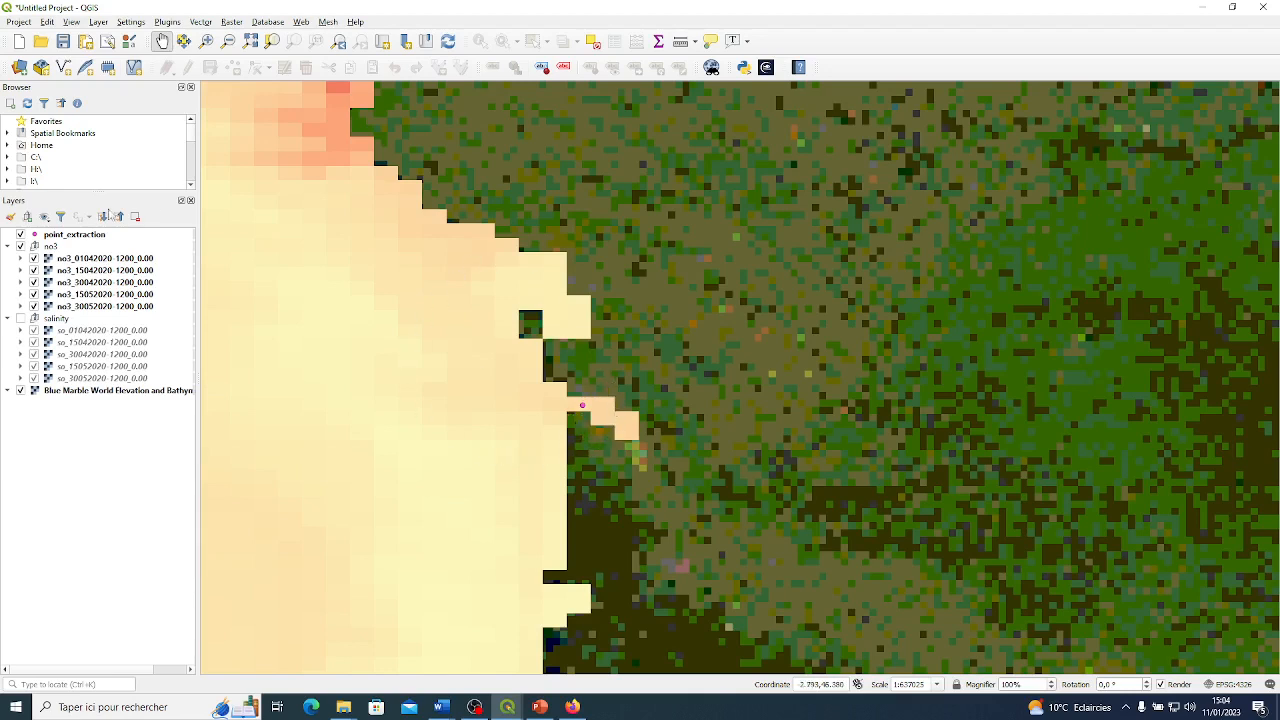
scroll(559, 386, "down", 1)
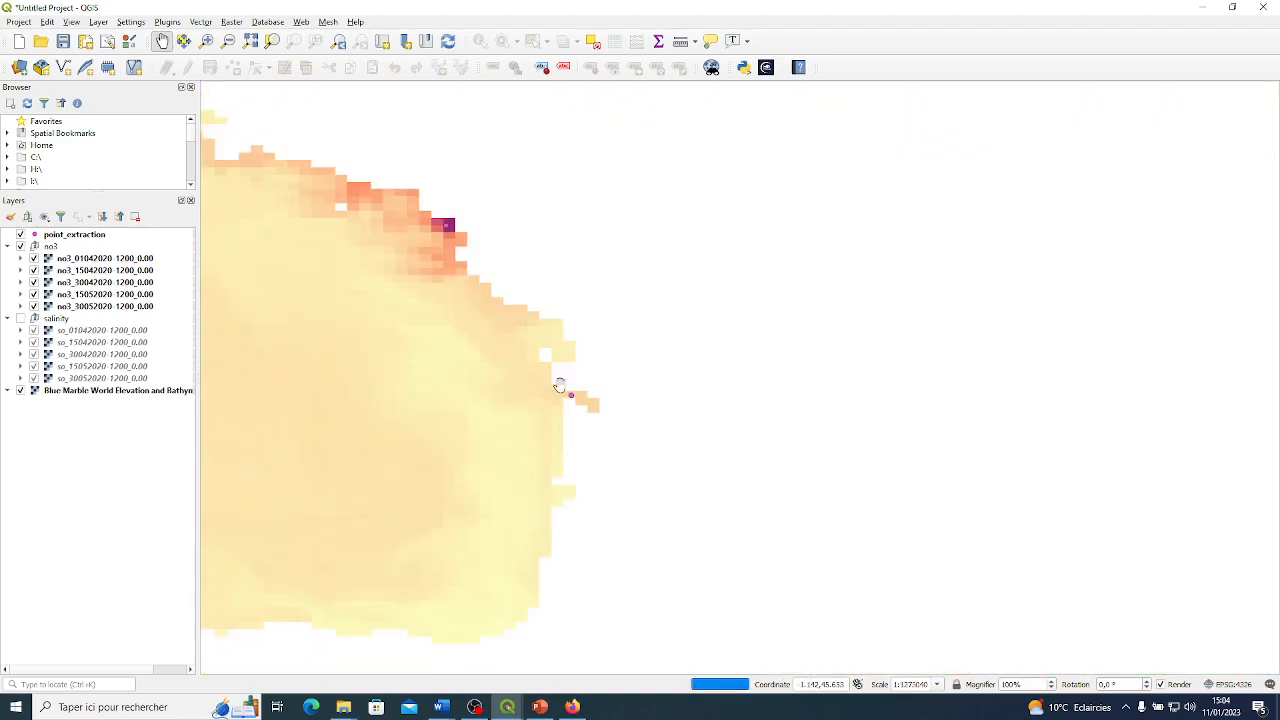
scroll(595, 300, "down", 1)
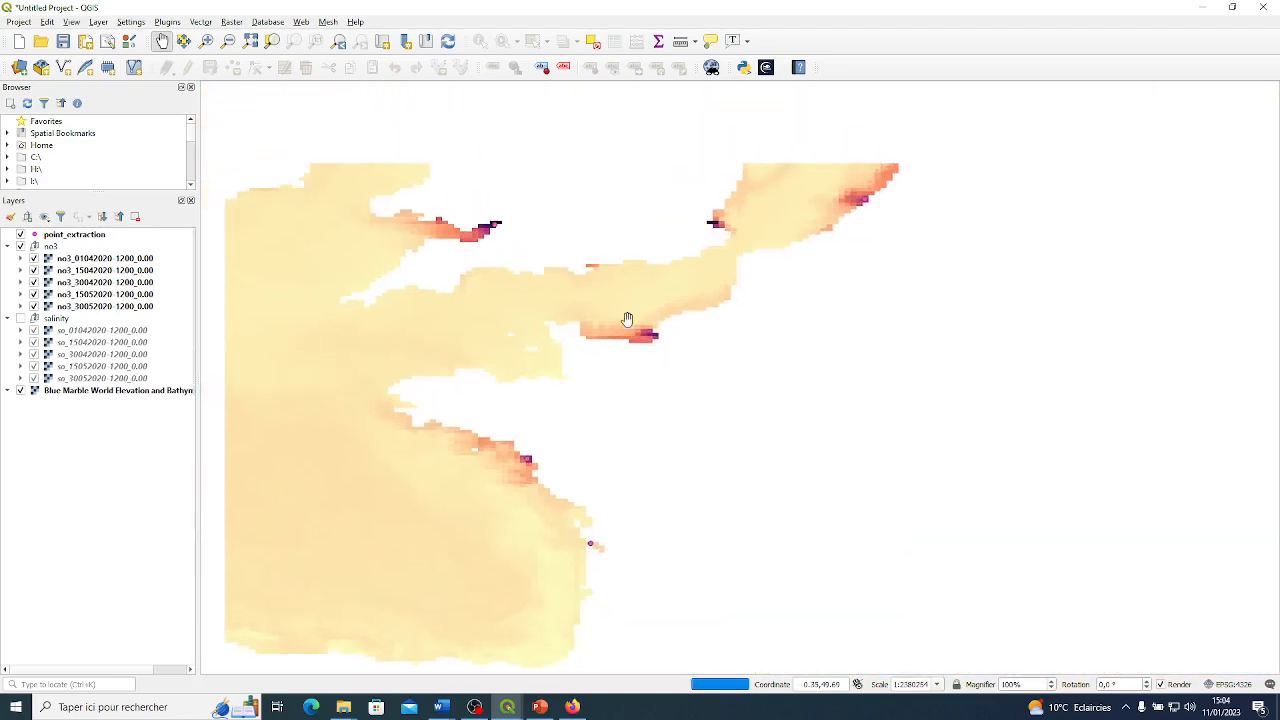
left_click_drag(751, 263, 749, 299)
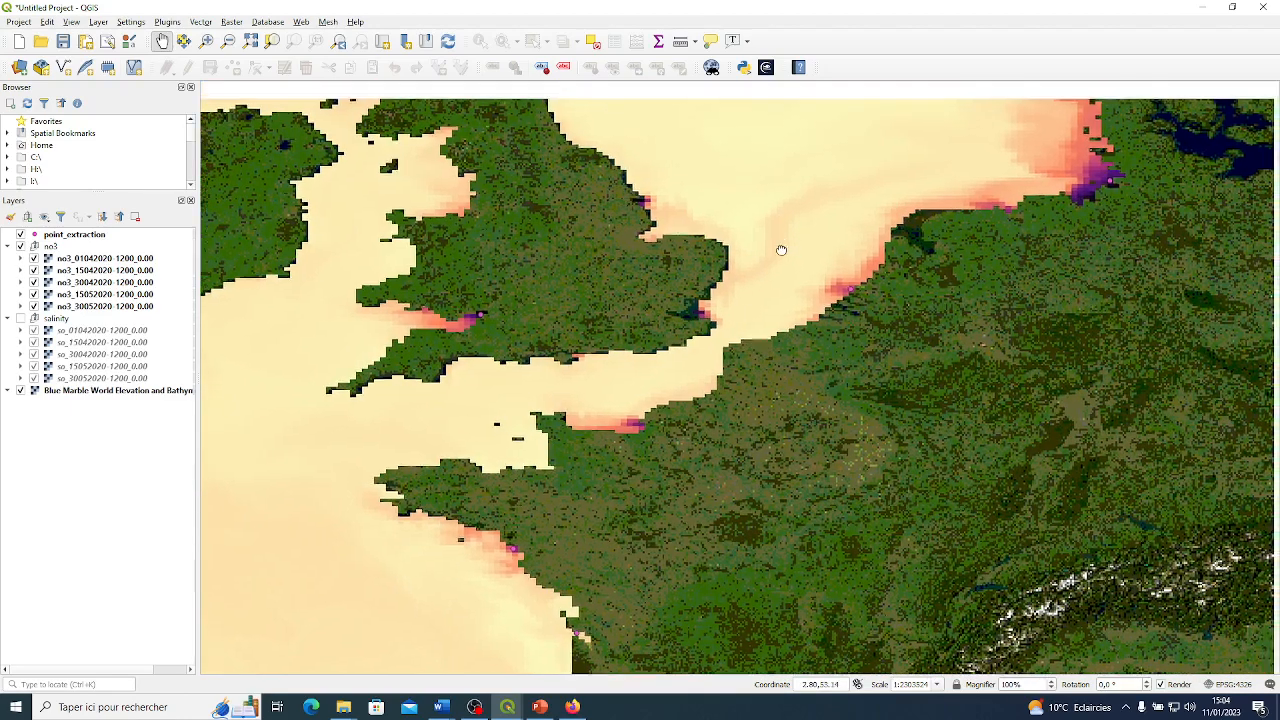
left_click_drag(777, 249, 761, 337)
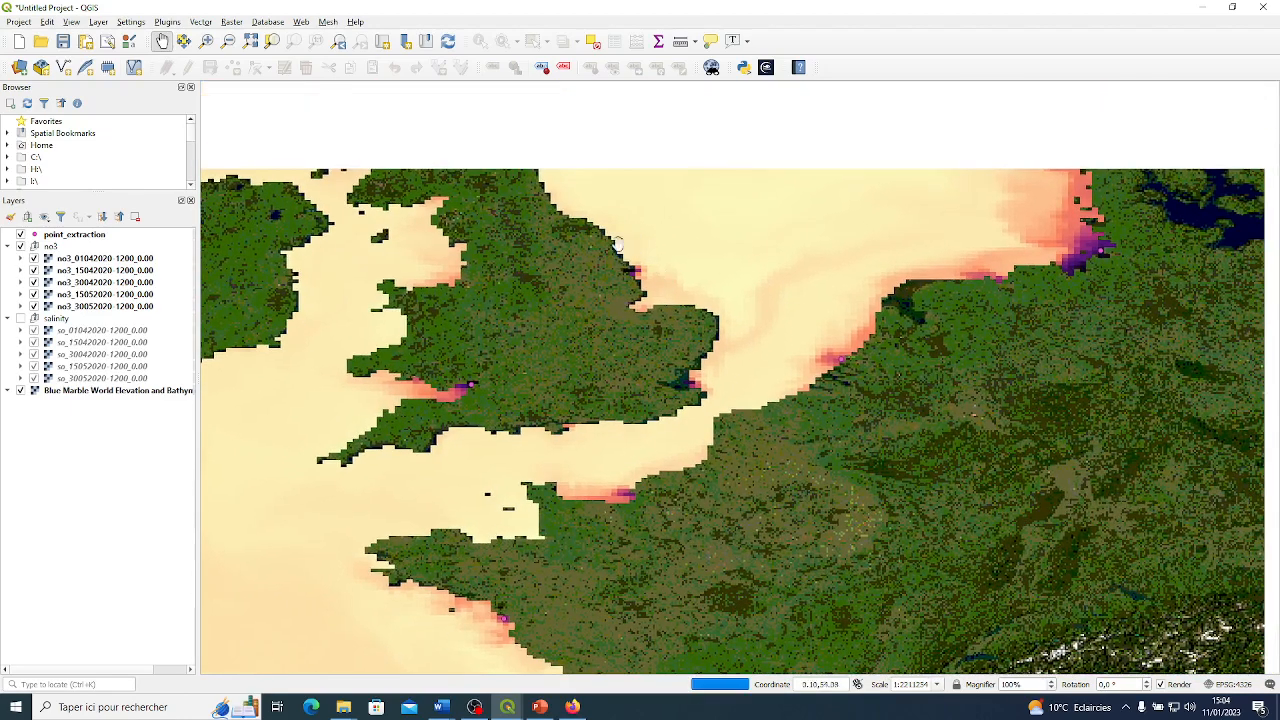
left_click_drag(577, 581, 586, 471)
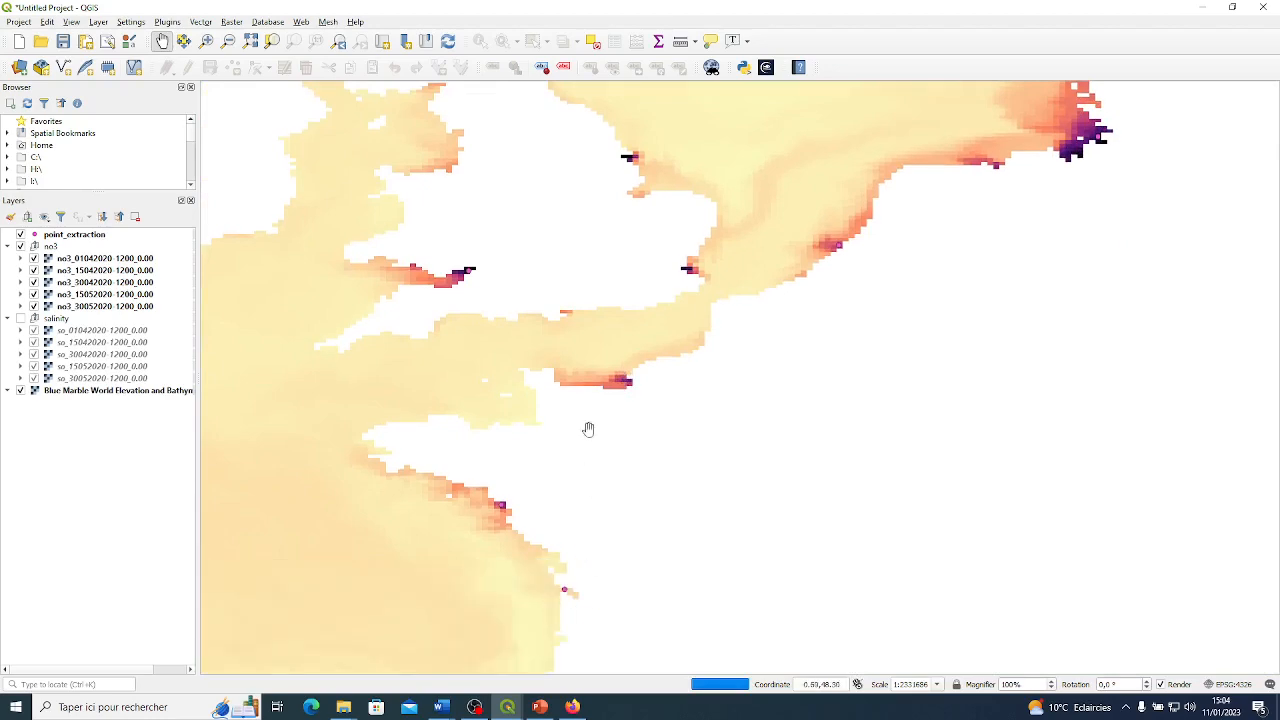
scroll(613, 375, "down", 2)
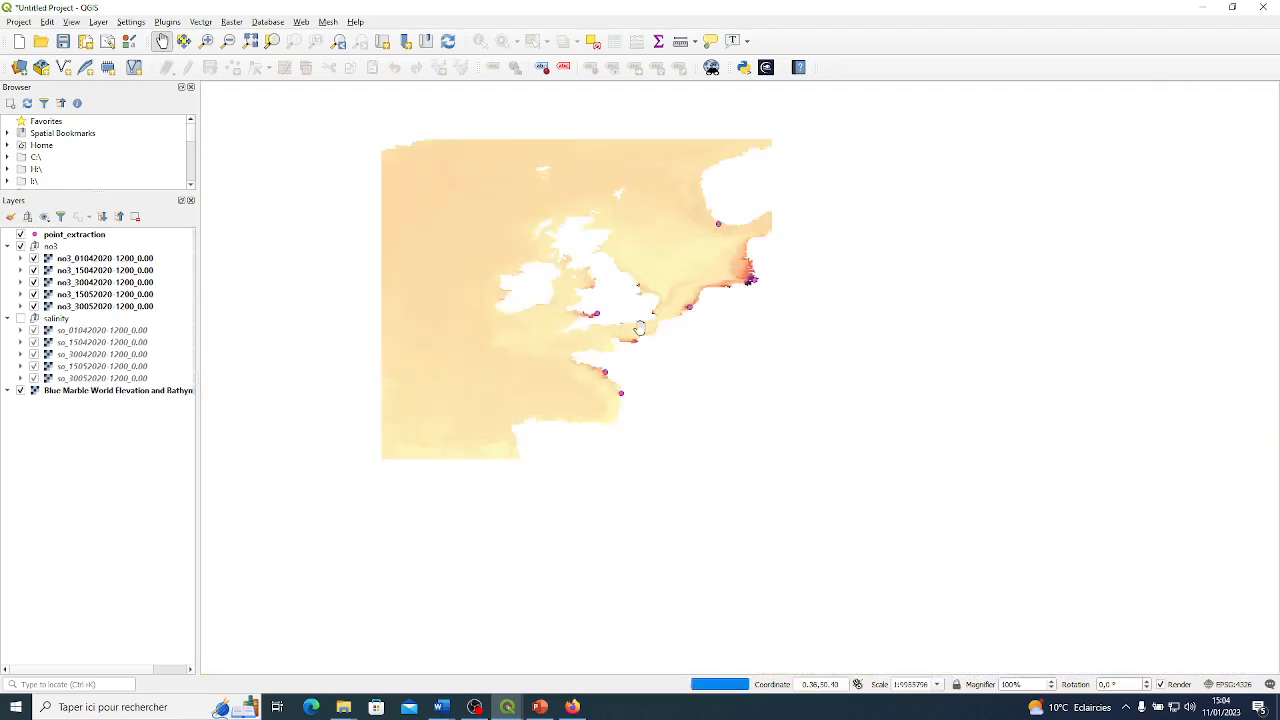
scroll(689, 306, "up", 1)
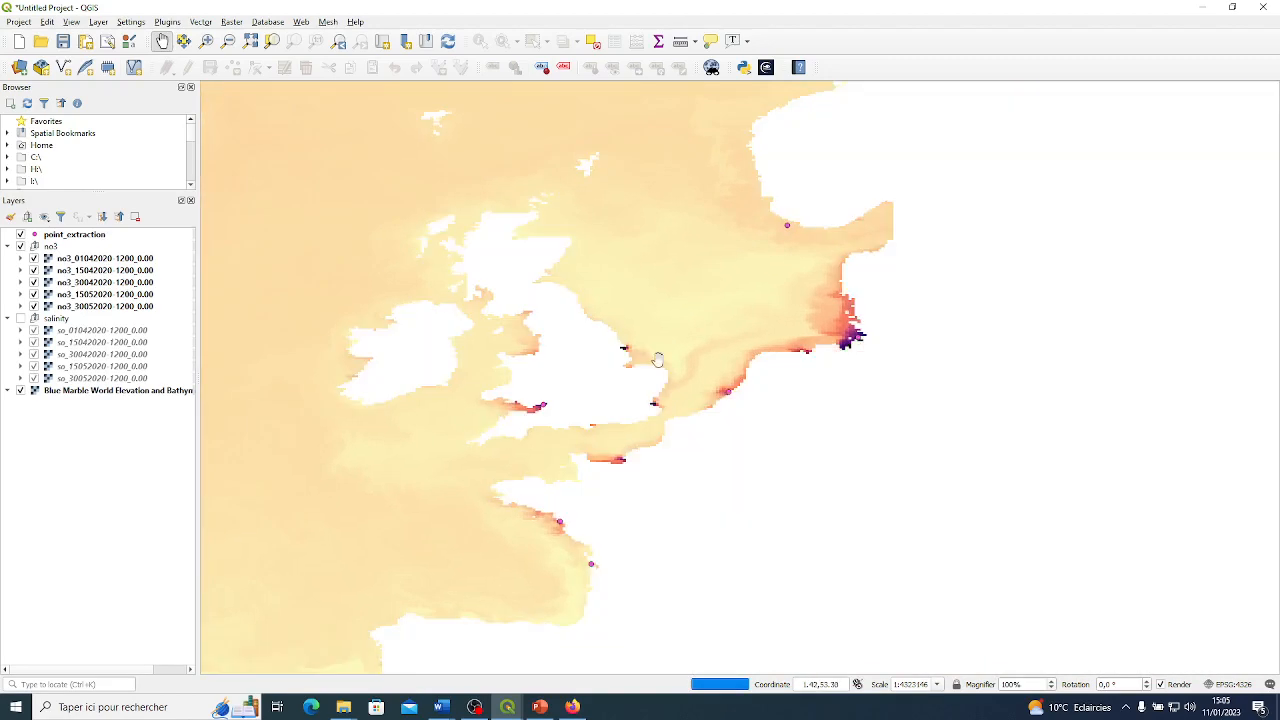
left_click_drag(682, 444, 640, 354)
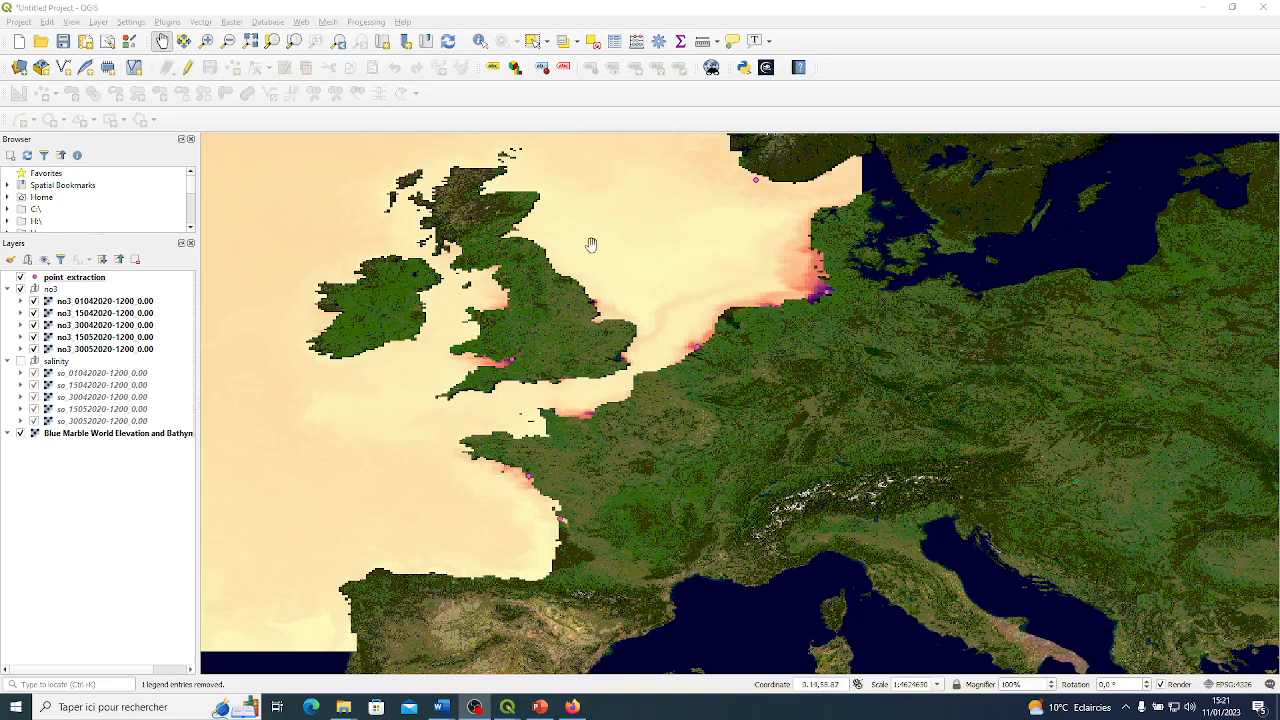
scroll(592, 244, "down", 1)
left_click_drag(632, 228, 660, 303)
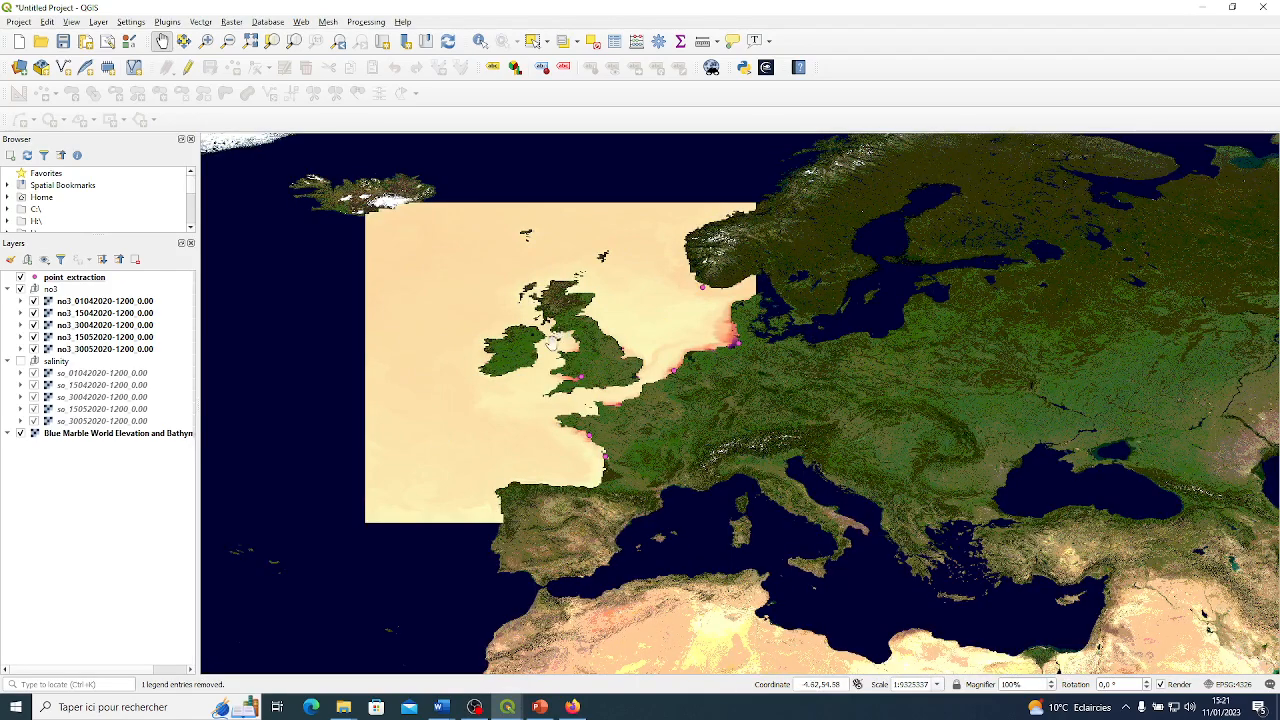
scroll(549, 362, "up", 1)
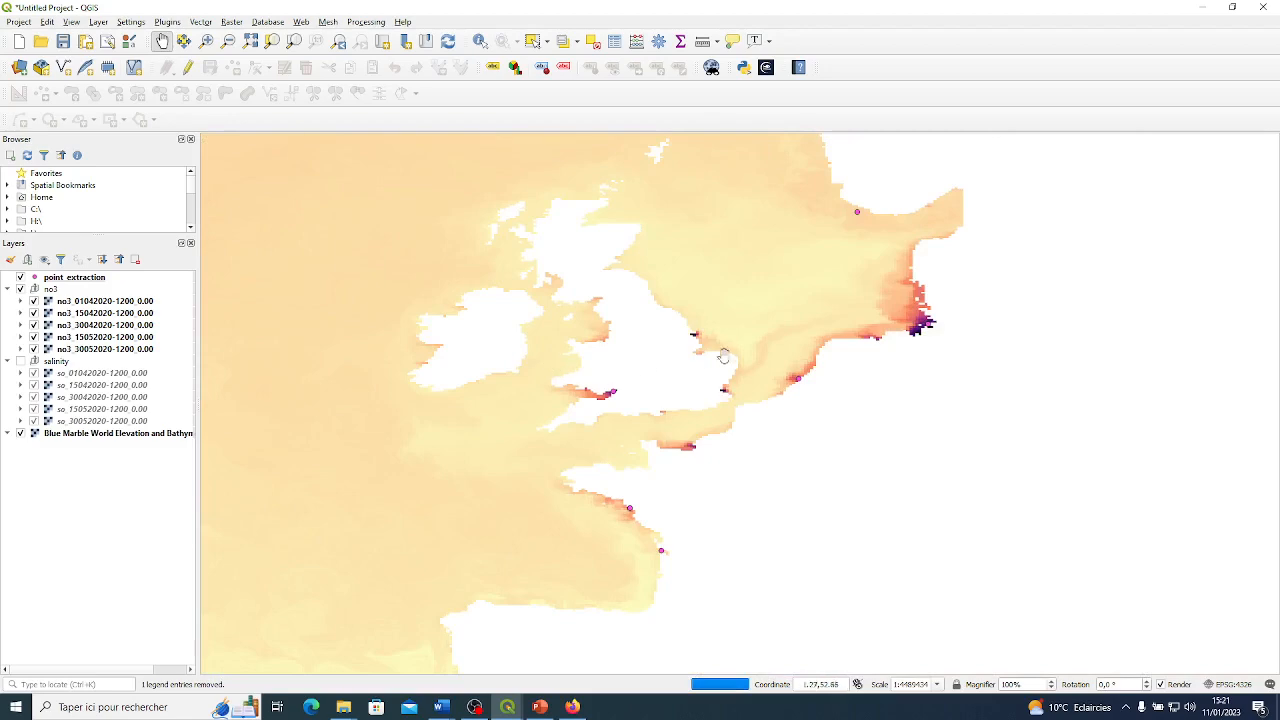
left_click_drag(757, 334, 724, 330)
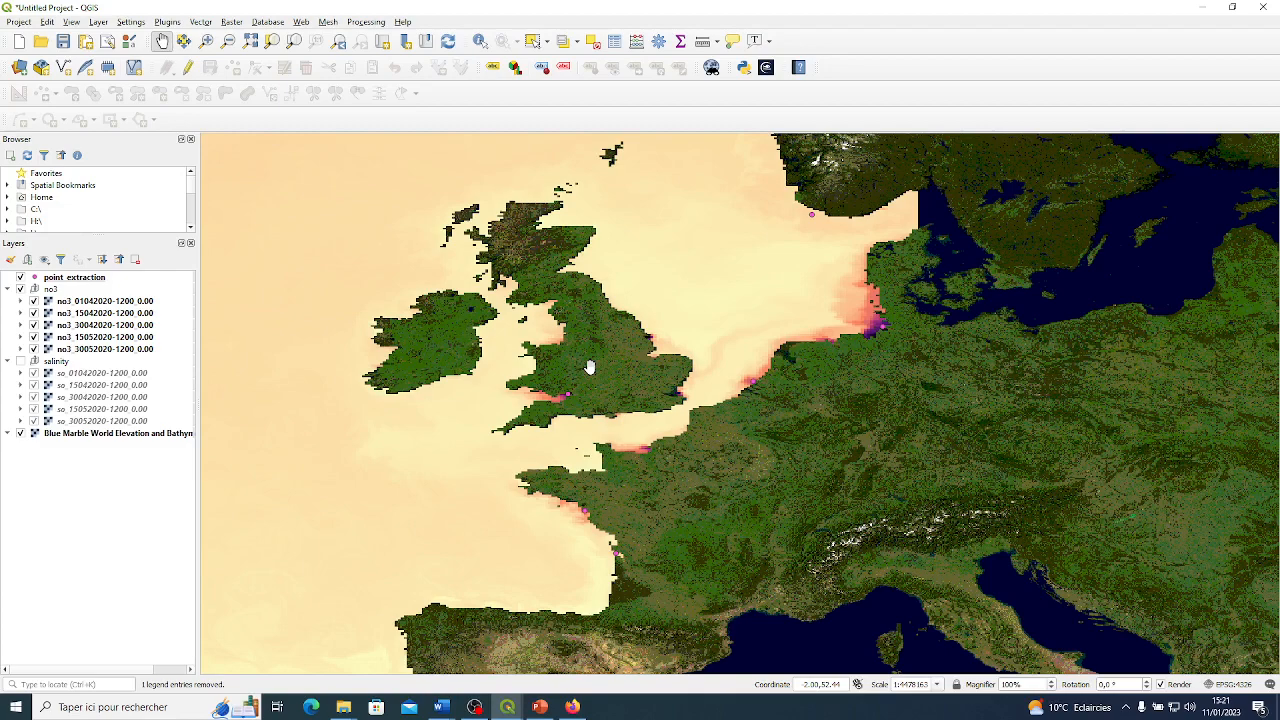
scroll(392, 372, "down", 2)
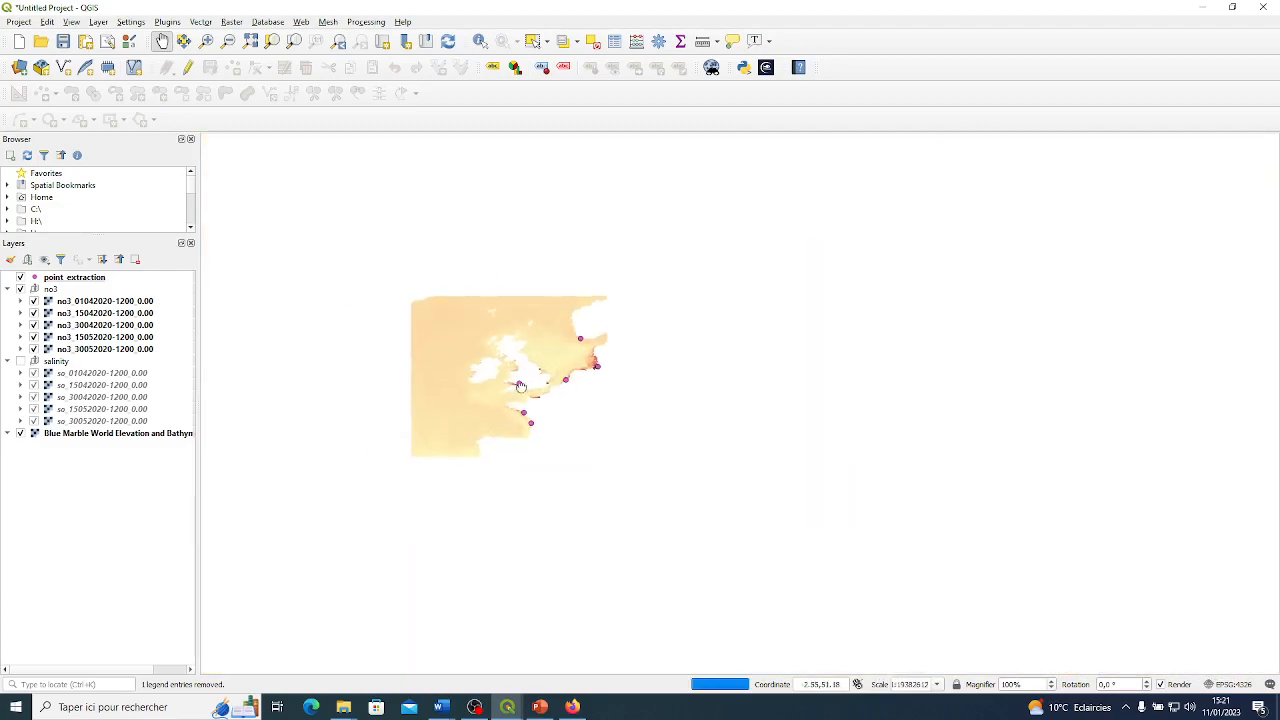
scroll(430, 368, "up", 2)
left_click_drag(829, 341, 755, 337)
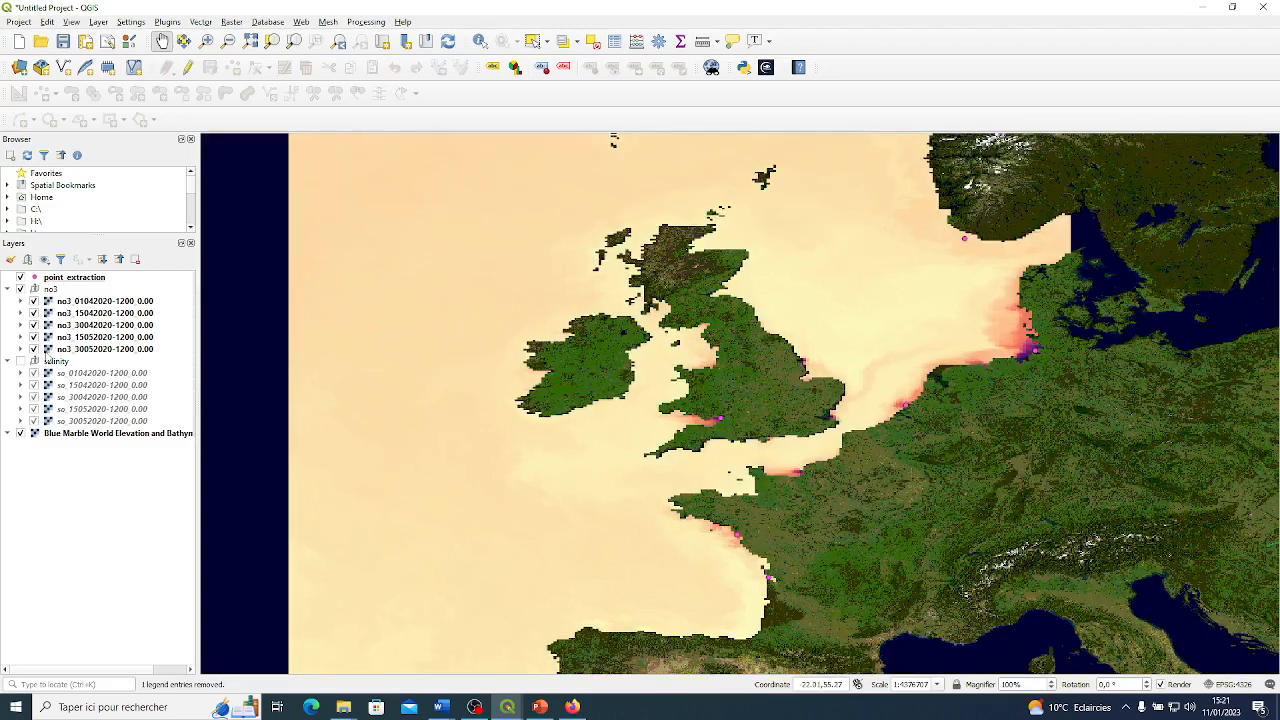
left_click_drag(777, 404, 701, 369)
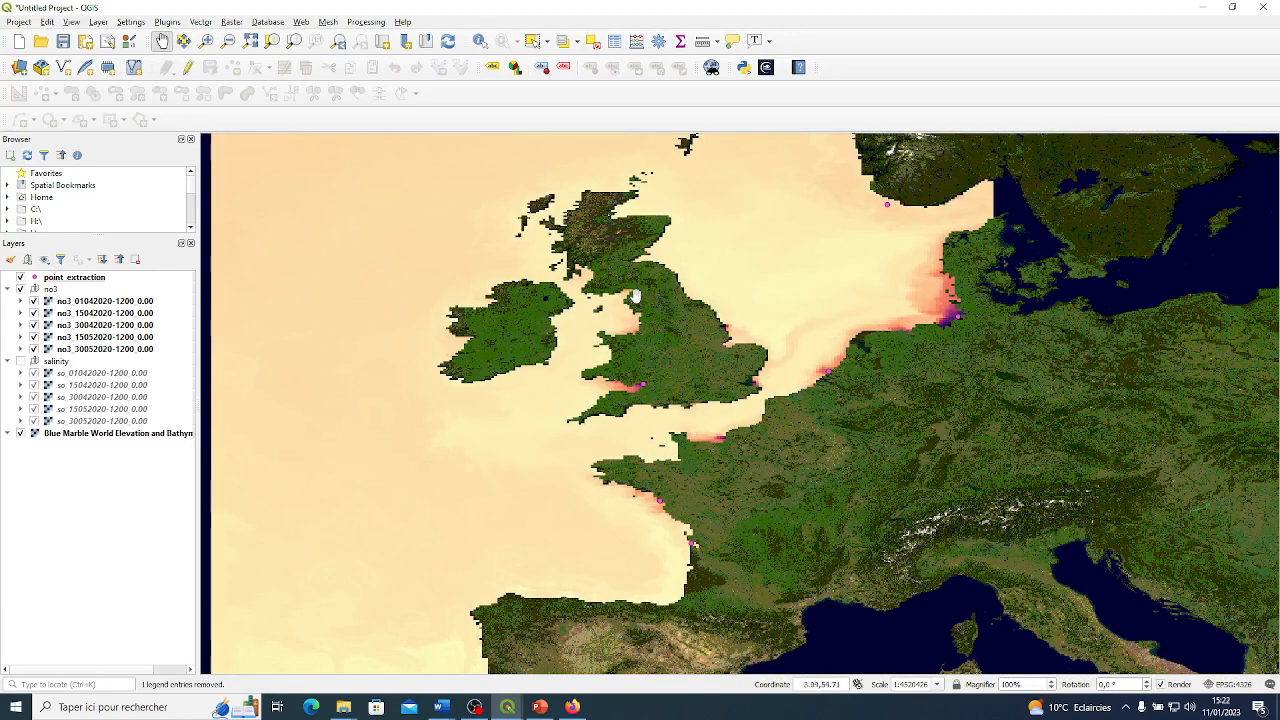
left_click_drag(735, 328, 697, 311)
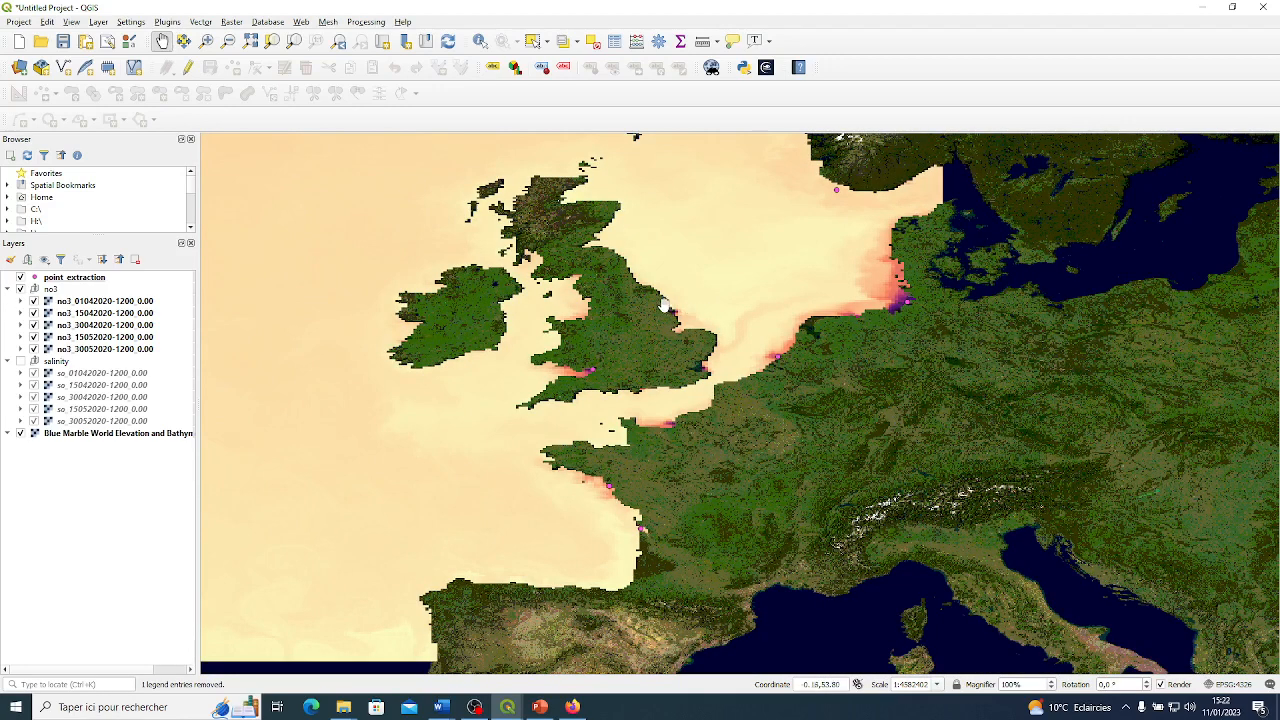
Create a polygon shapefile layer named new_polygon.shp in the advanced folder, using EPSG:4326 - WGS 84.
left_click(99, 22)
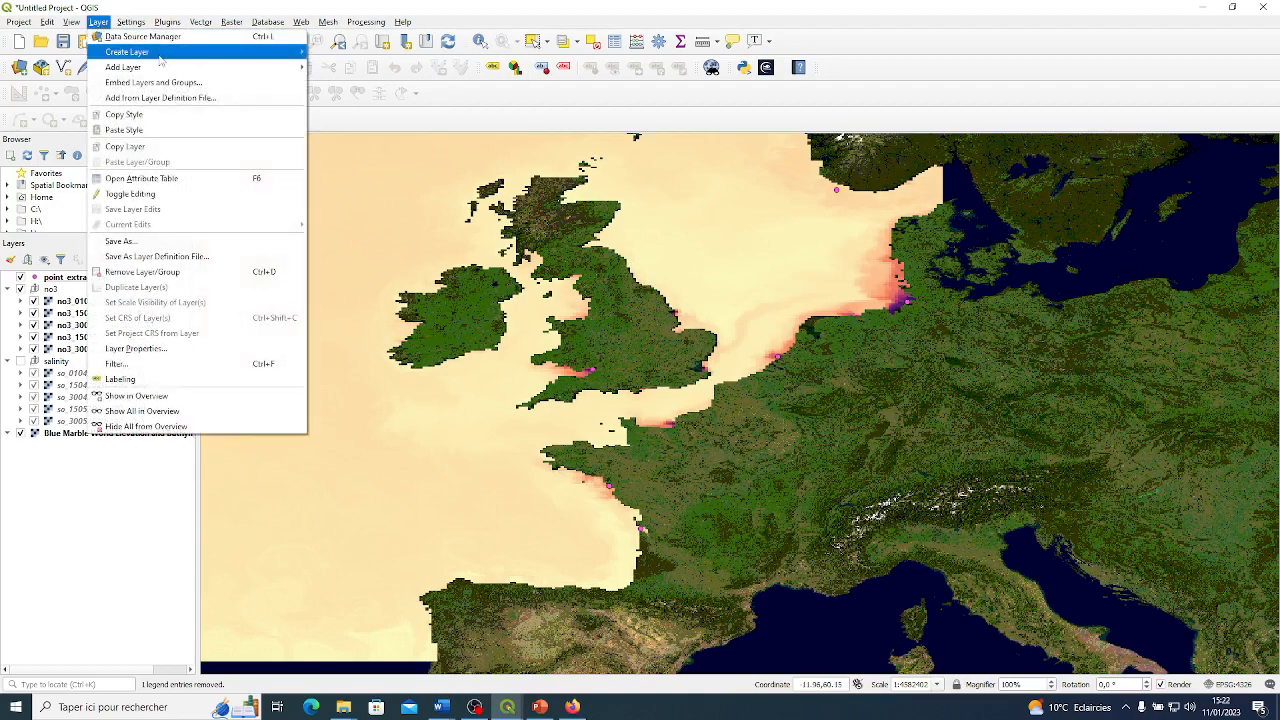
mouse_move(183, 55)
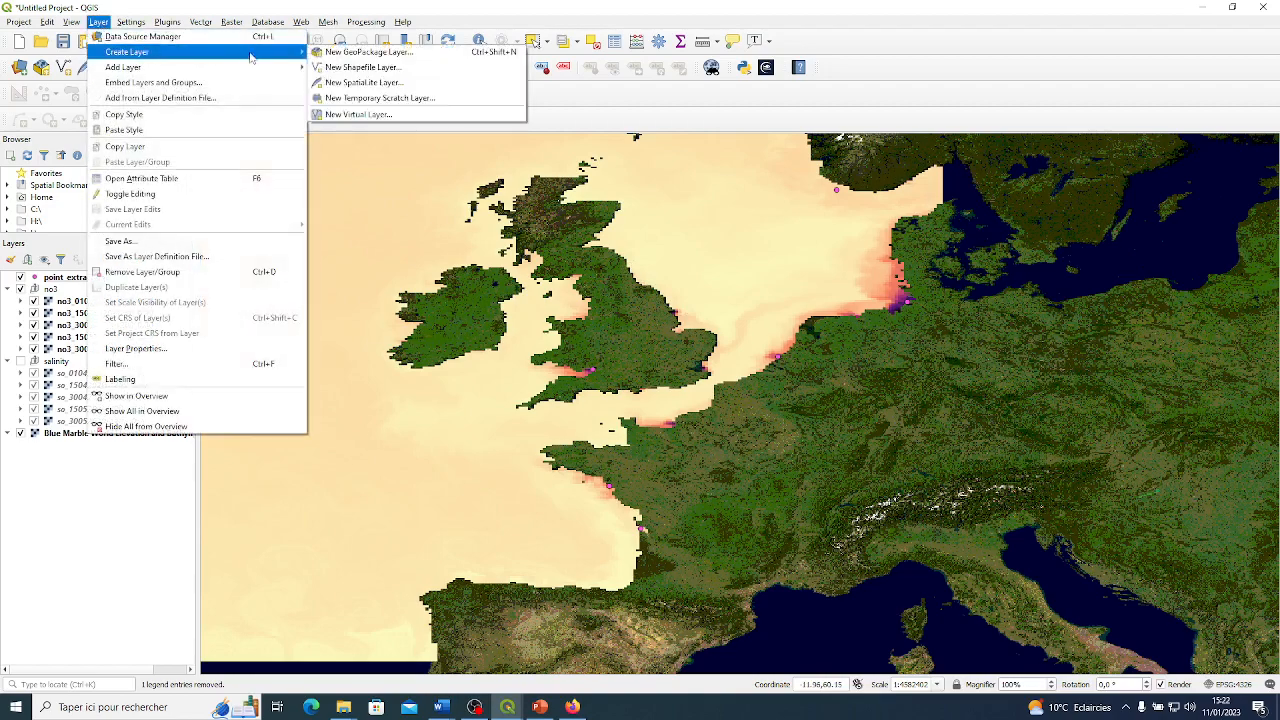
left_click(359, 67)
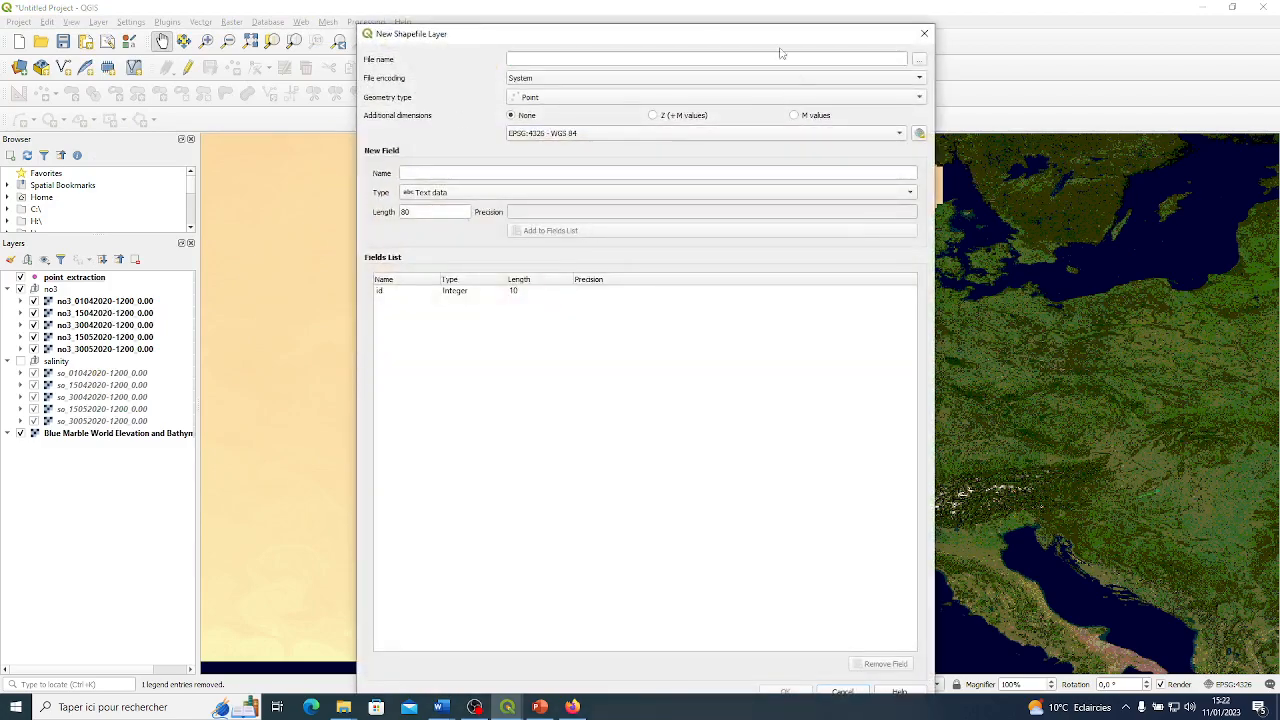
left_click(778, 100)
left_click(547, 140)
left_click(920, 60)
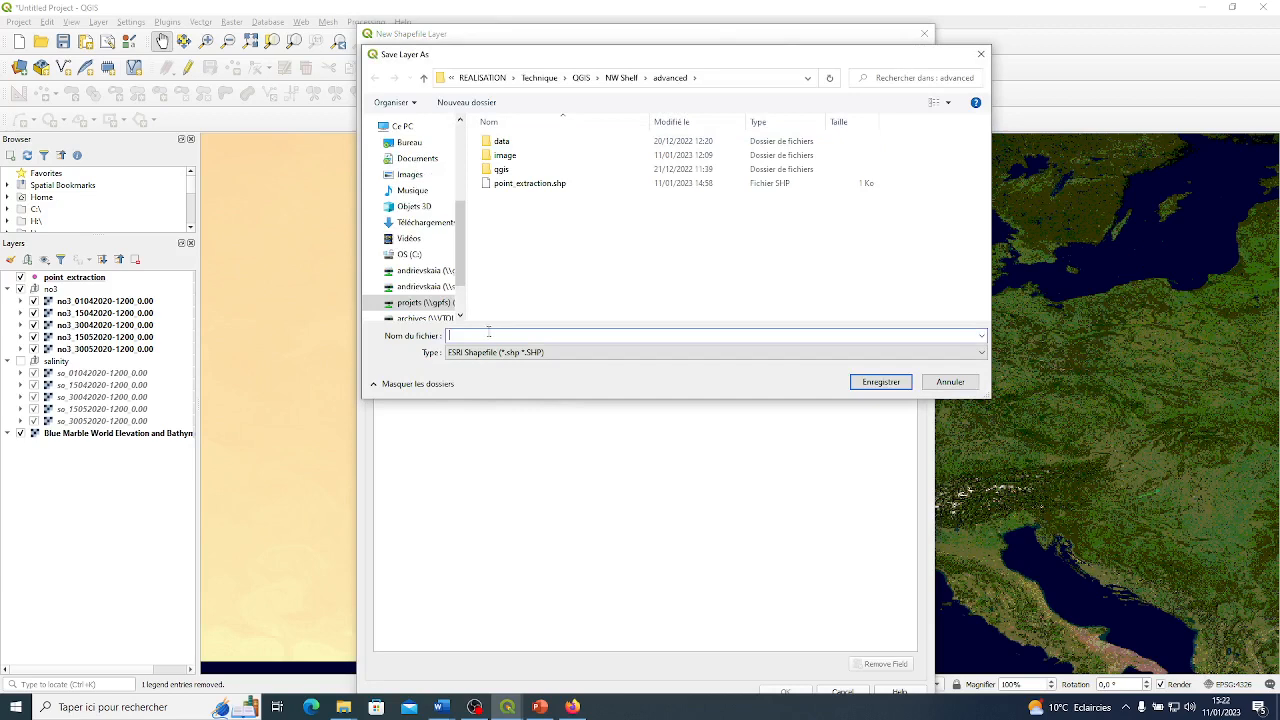
type("new_polygon")
left_click(878, 383)
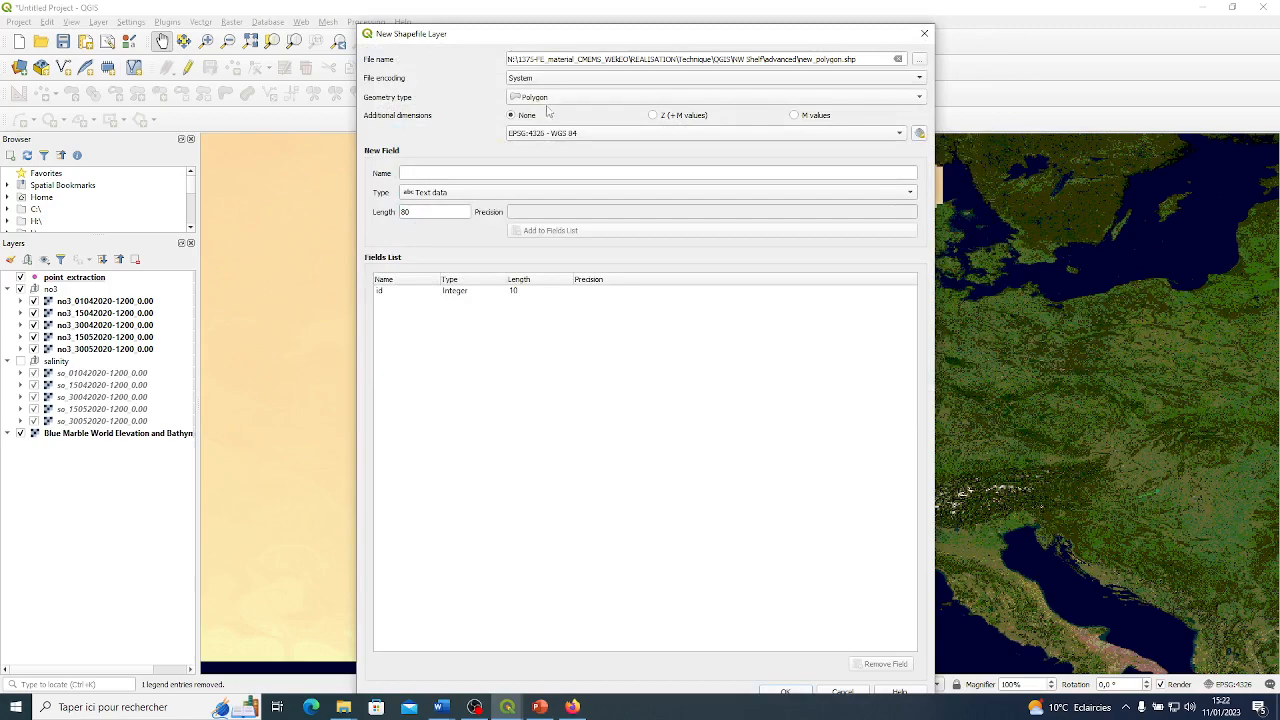
left_click(780, 693)
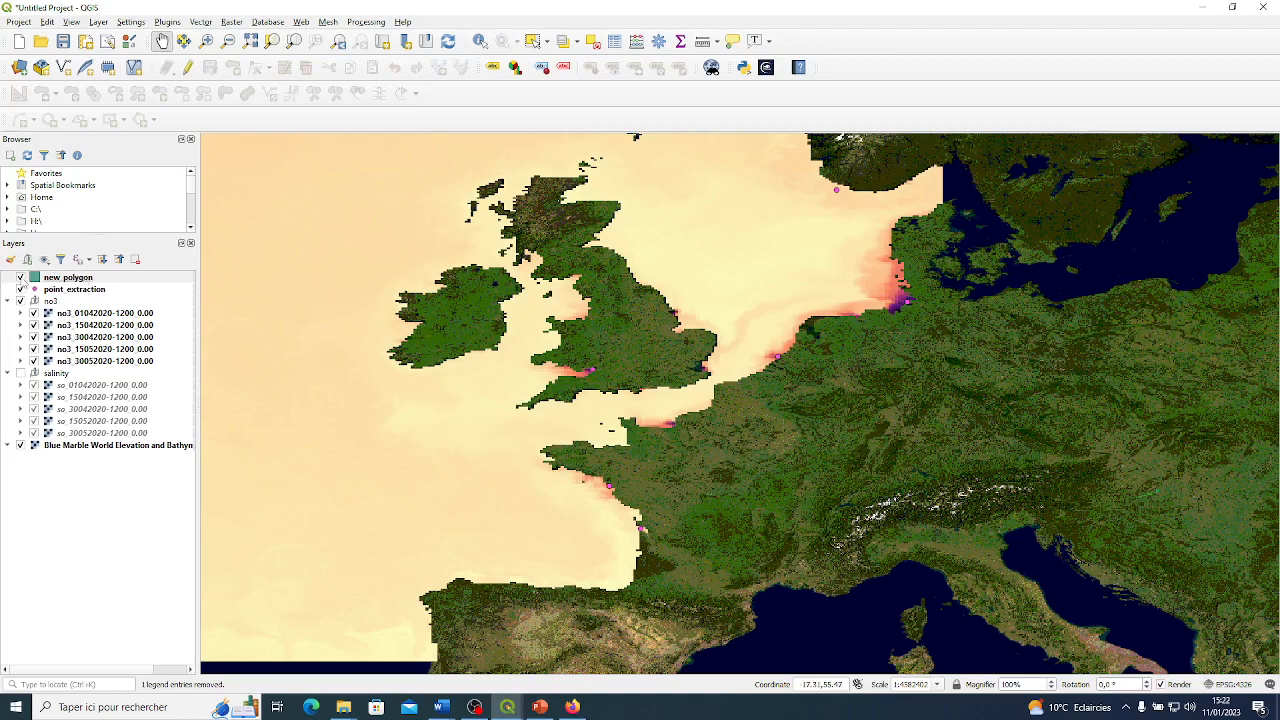
left_click(21, 281)
double_click(21, 281)
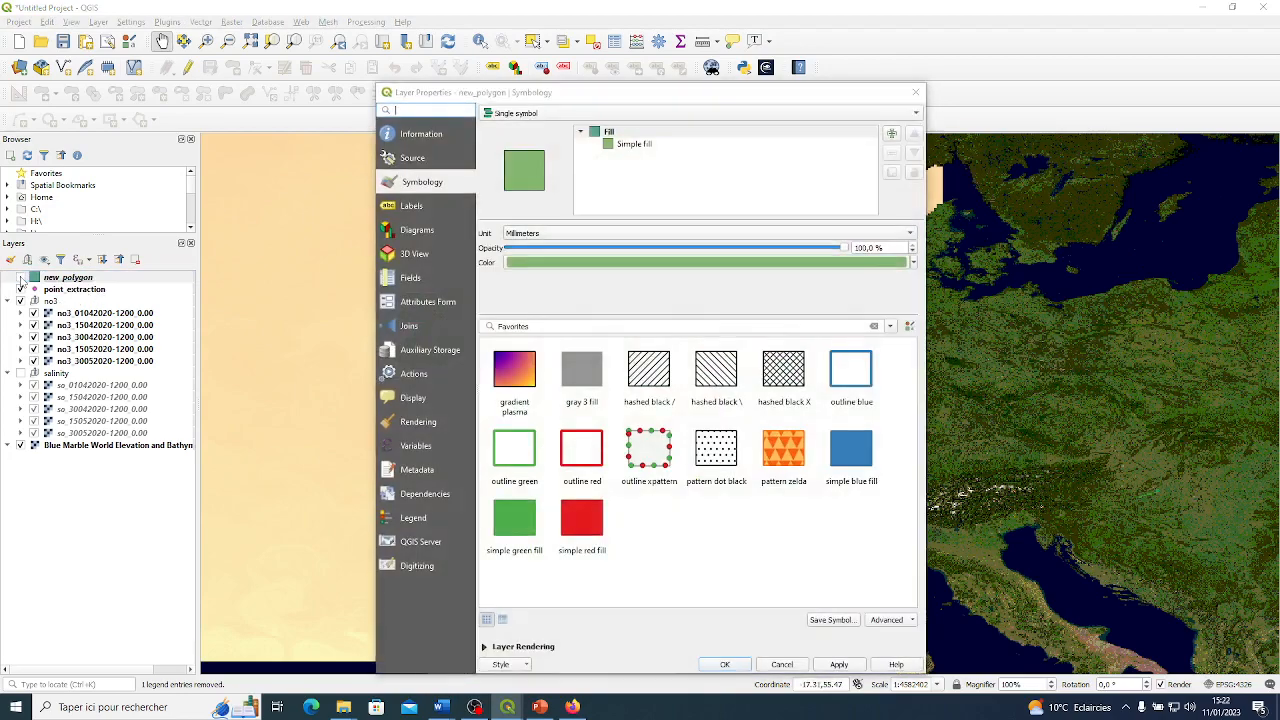
left_click(916, 90)
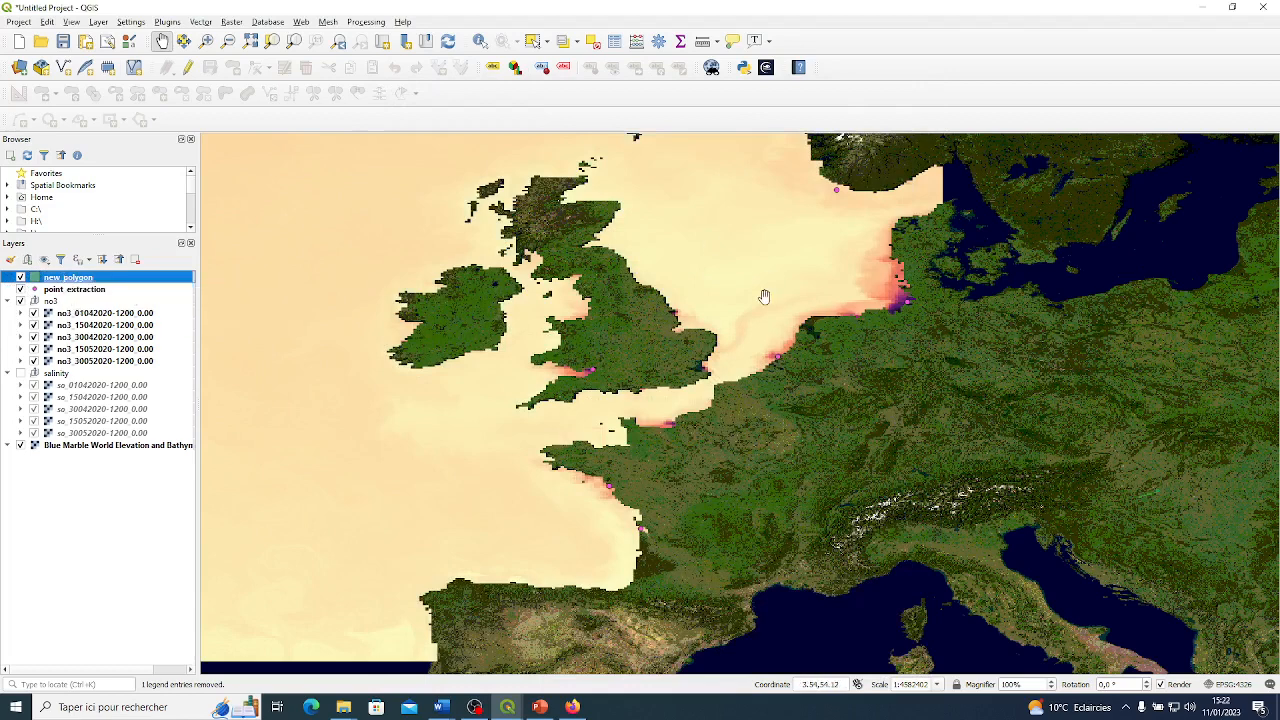
Draw a polygon in new_polygon from southwest Wales to southern Norway, down through Denmark, Germany and France, and back via the Celtic Sea.
left_click(69, 292)
left_click(72, 279)
left_click(189, 70)
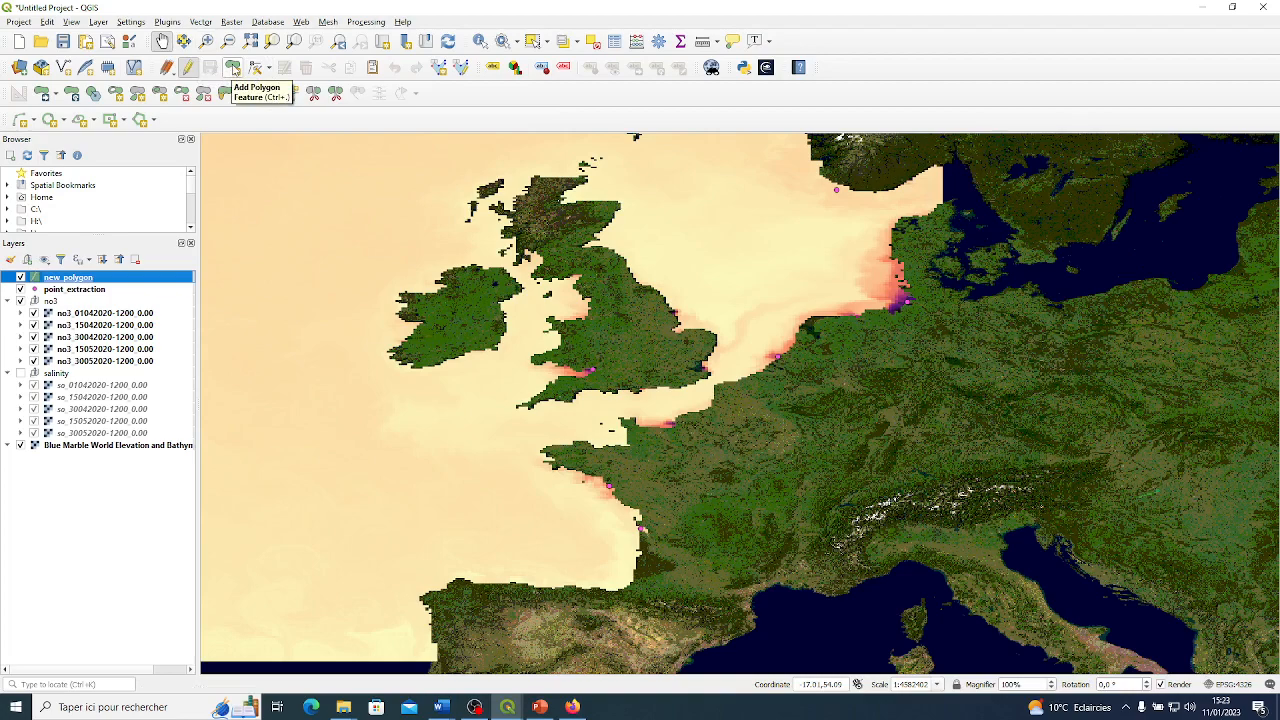
left_click(232, 68)
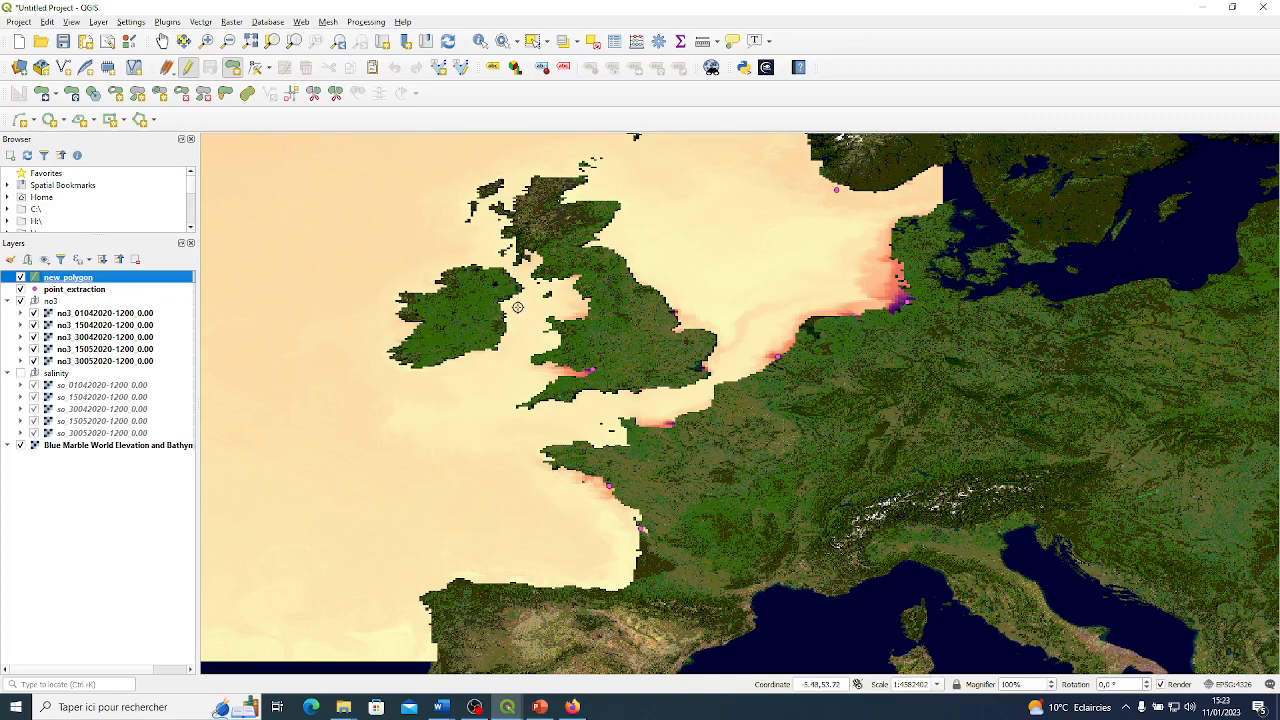
left_click(540, 367)
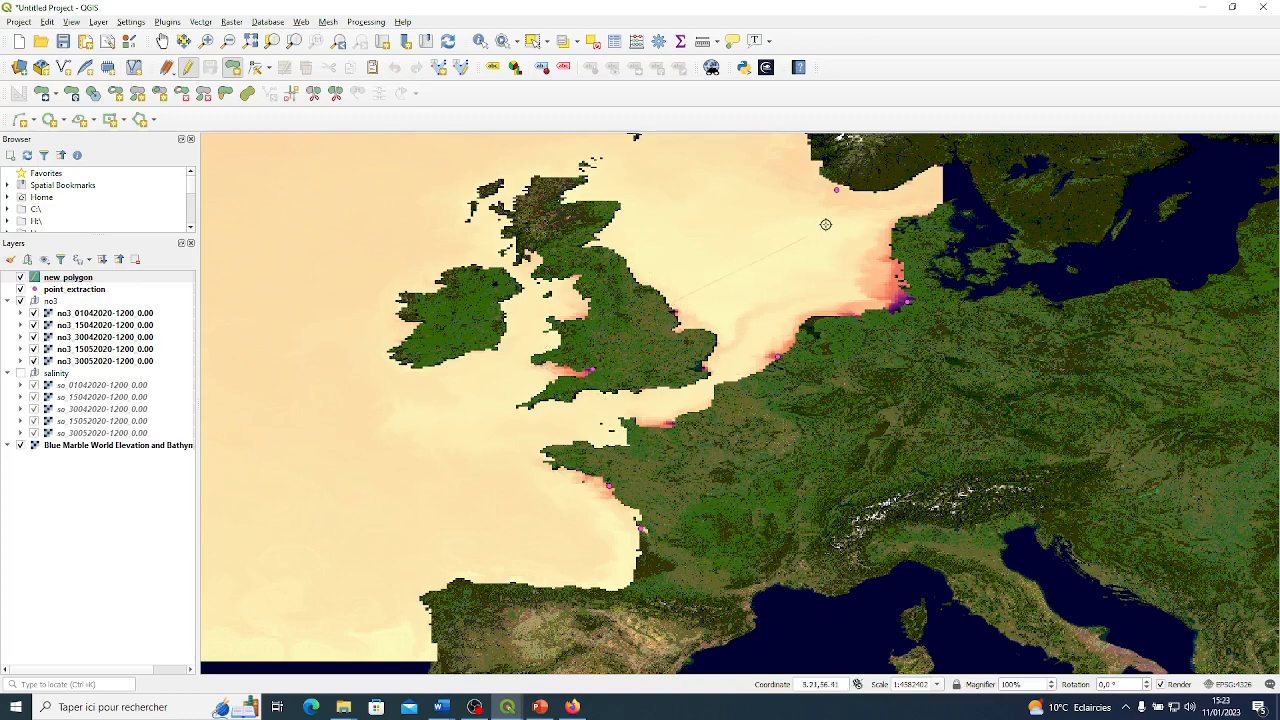
left_click(853, 188)
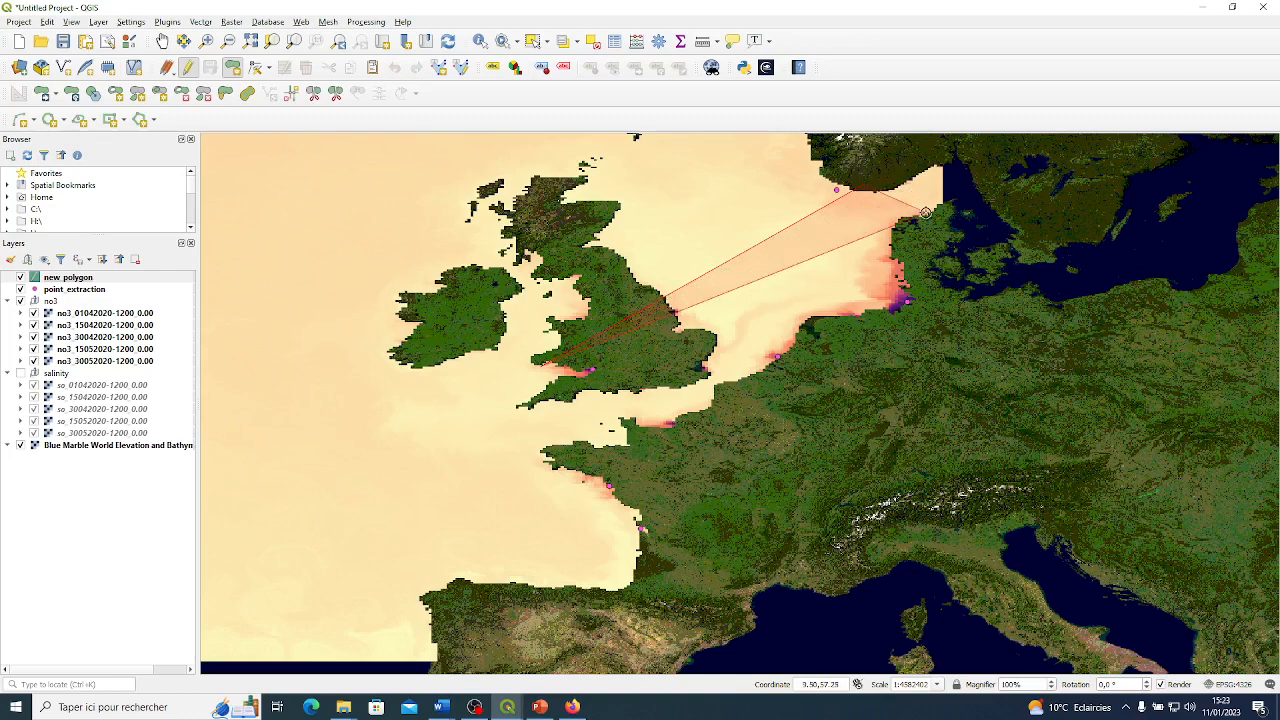
left_click(925, 213)
left_click(935, 296)
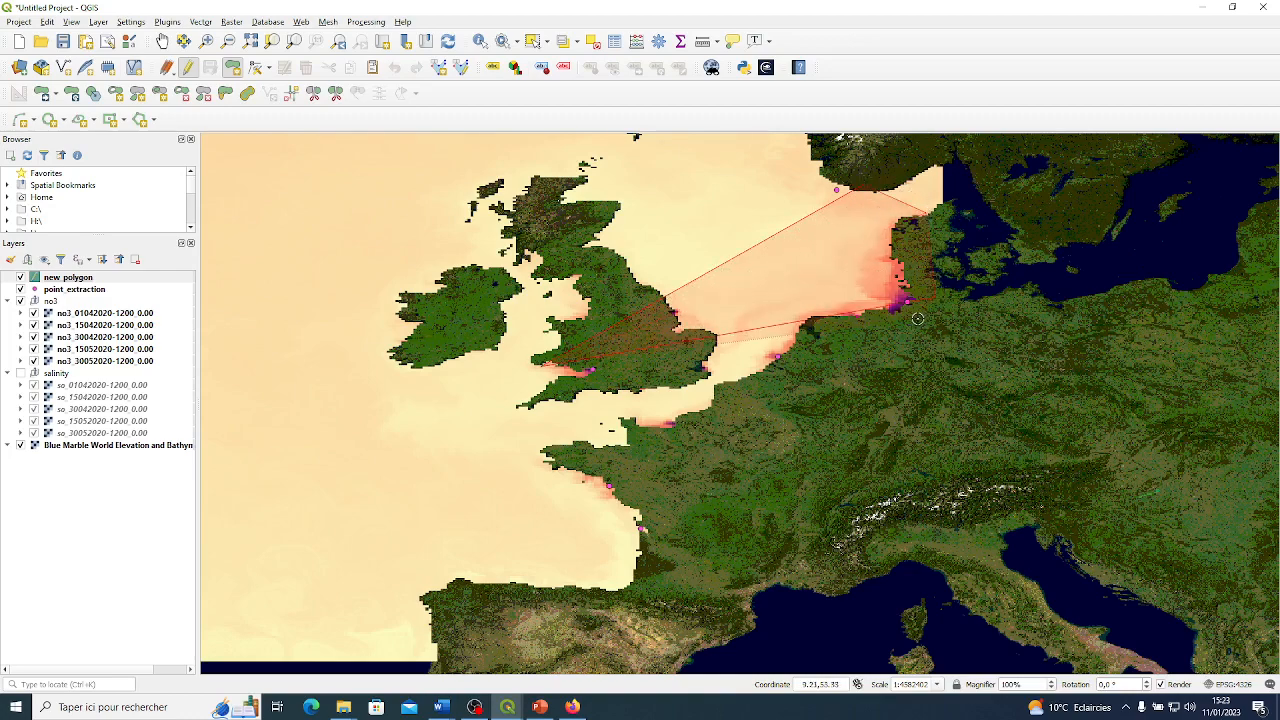
left_click(879, 344)
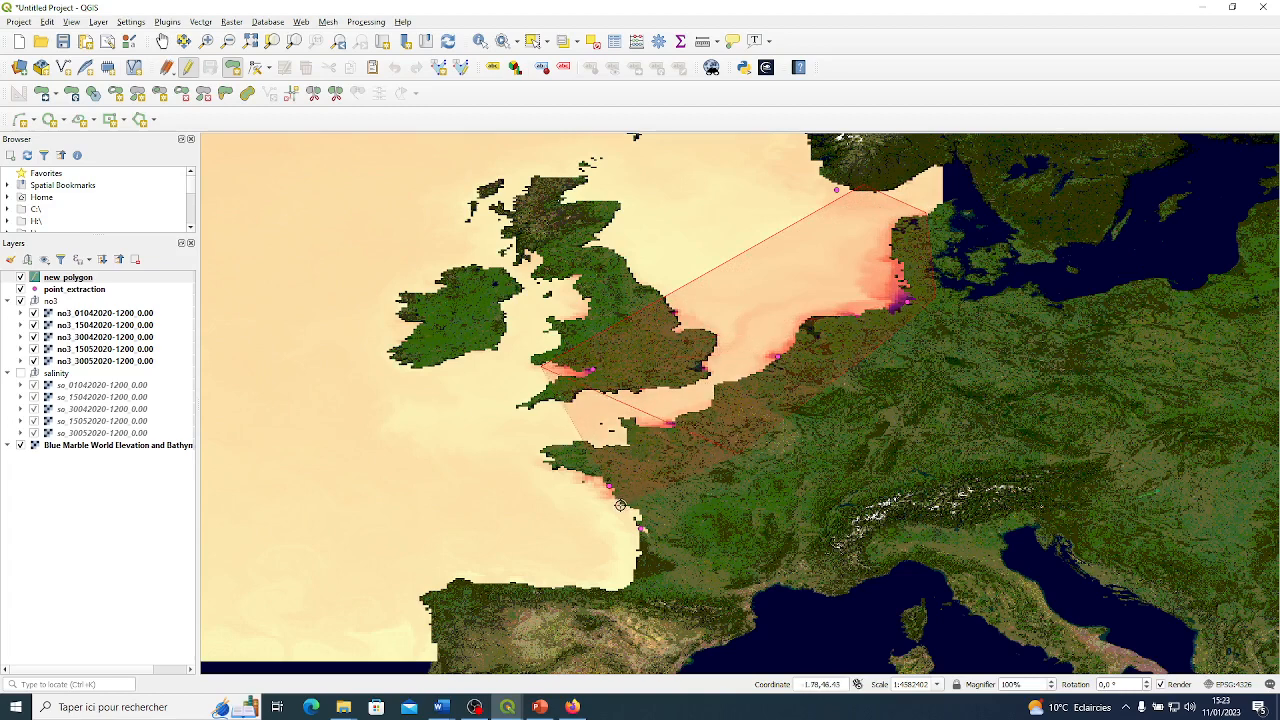
left_click(544, 500)
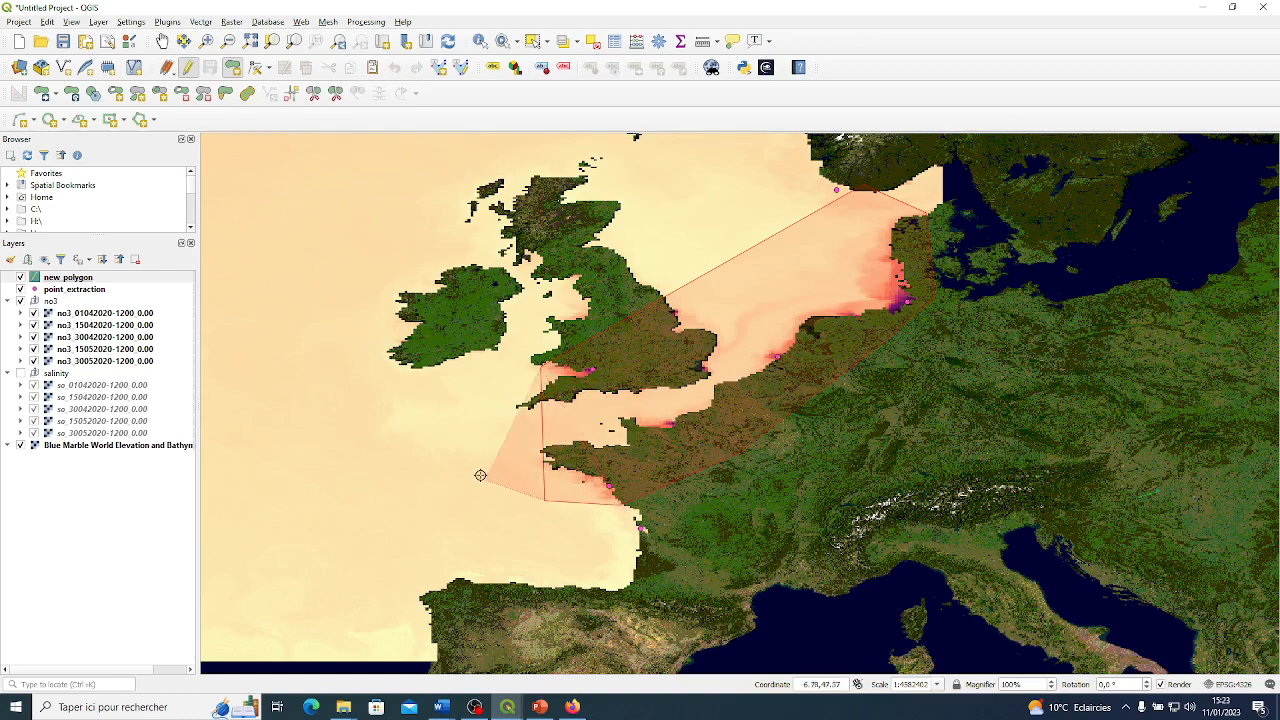
left_click(433, 431)
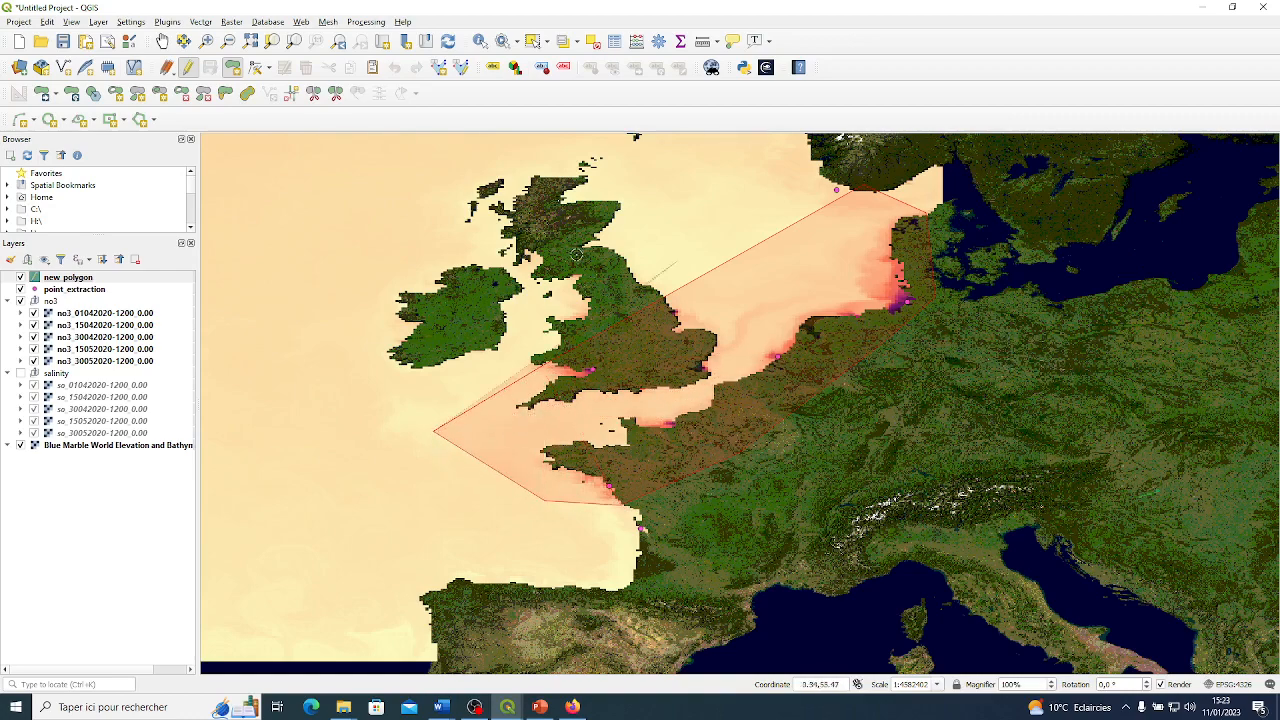
right_click(590, 380)
Accept the drawn polygon with its id left empty, then stop editing new_polygon and save the changes.
left_click_drag(642, 301, 1104, 349)
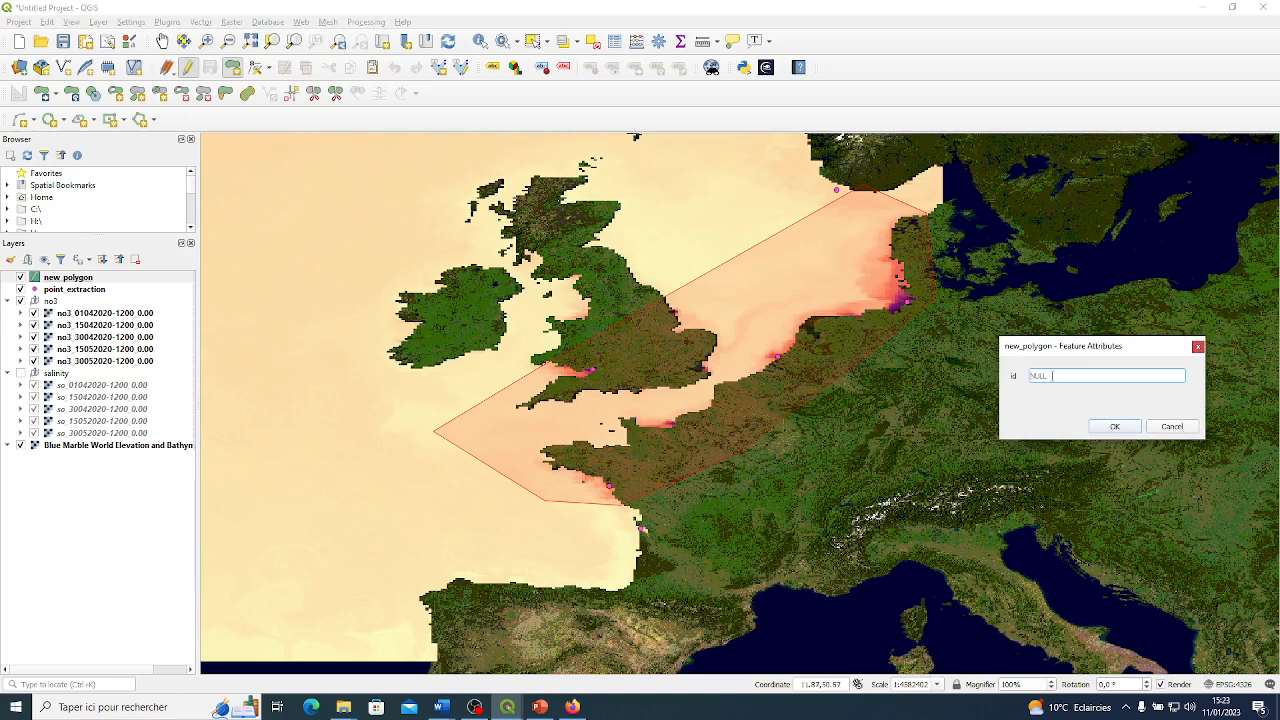
key("Return")
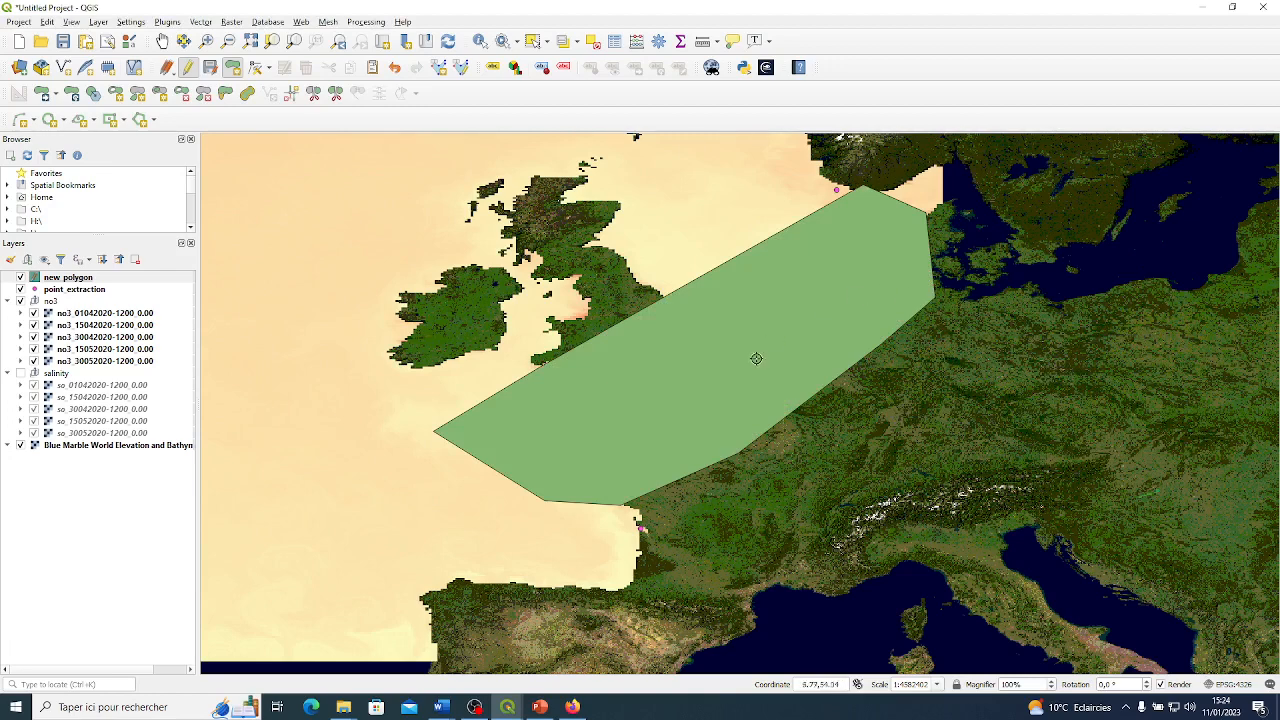
left_click(187, 68)
left_click(600, 361)
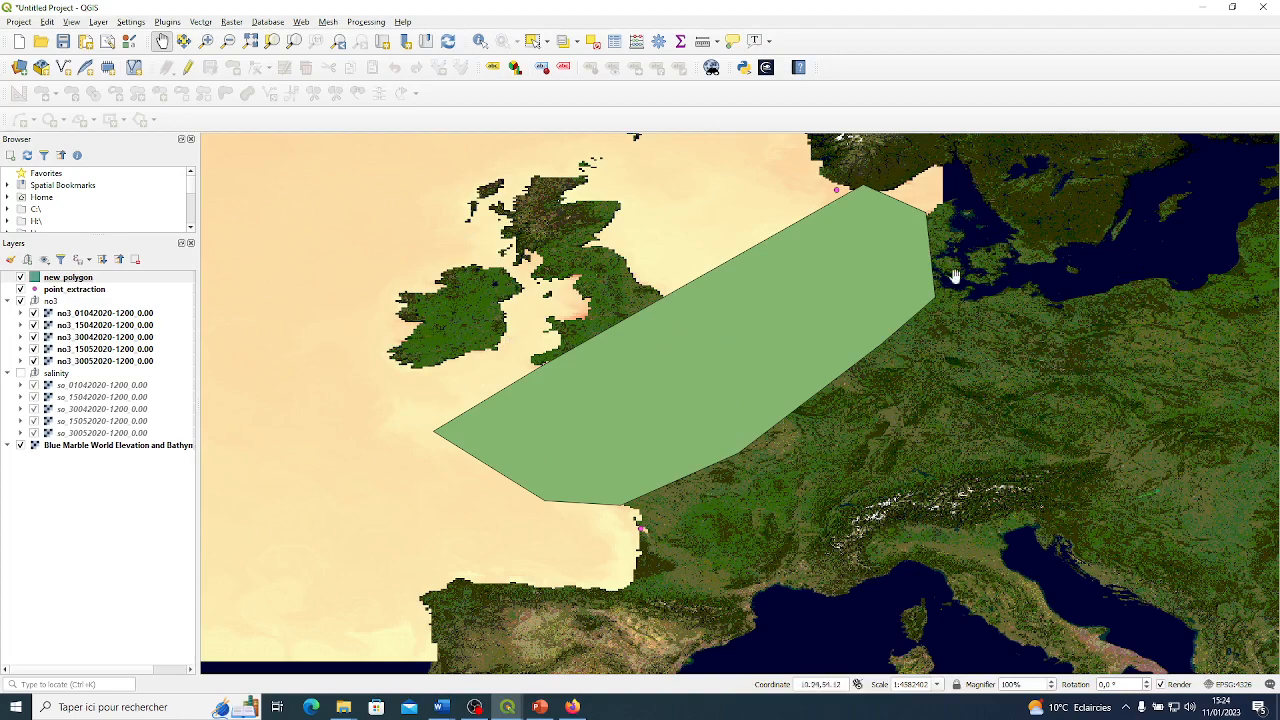
Check the polygon's coverage of the nitrate rasters and extraction points by toggling new_polygon off and back on.
scroll(686, 306, "down", 2)
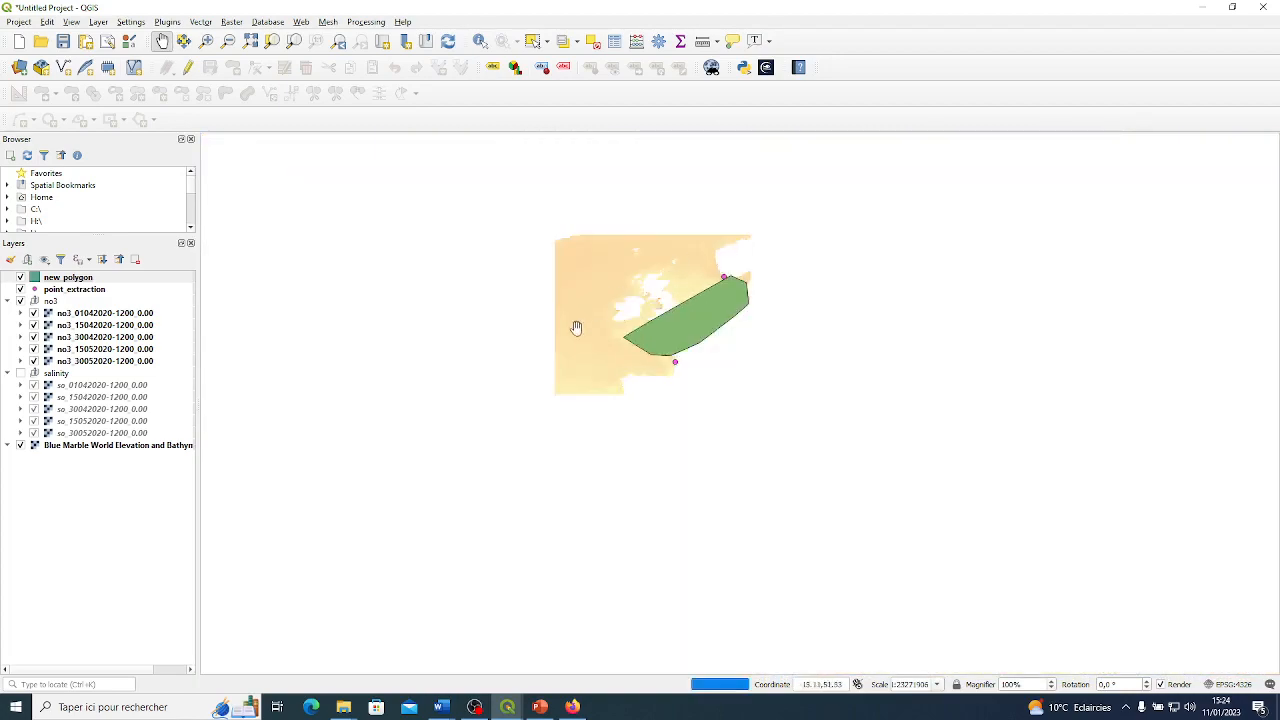
scroll(724, 284, "up", 2)
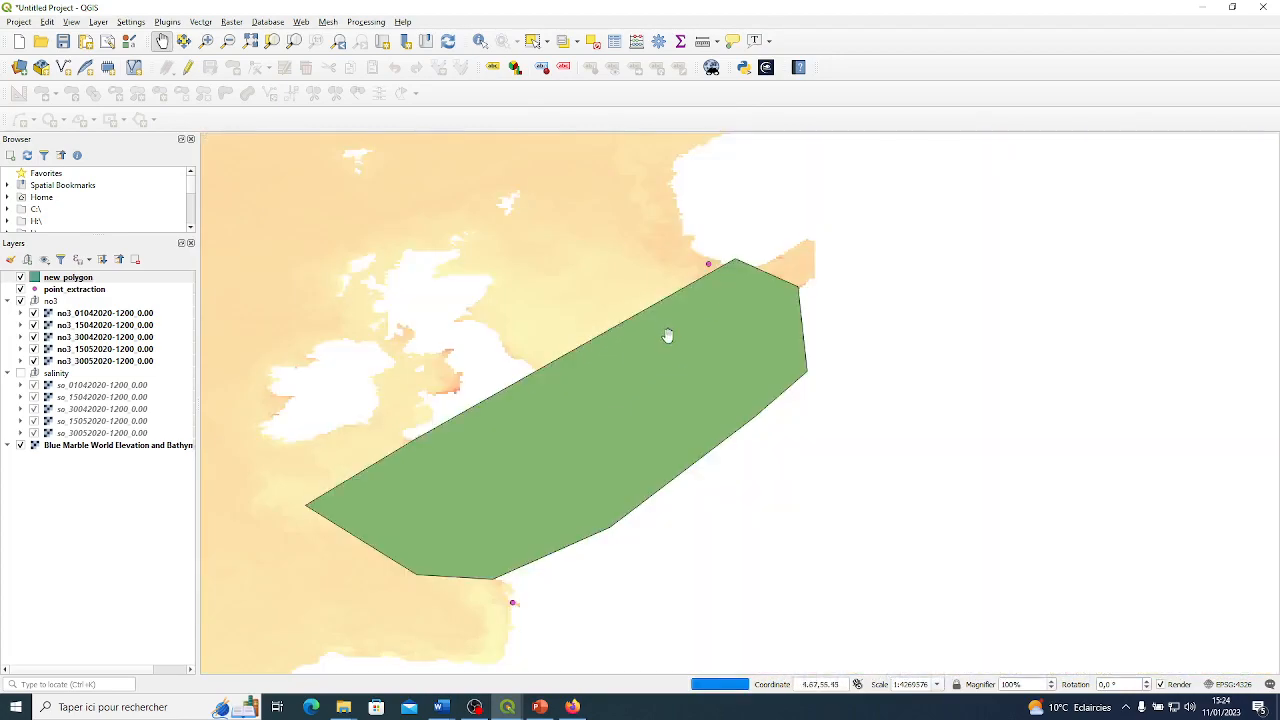
left_click_drag(577, 372, 658, 325)
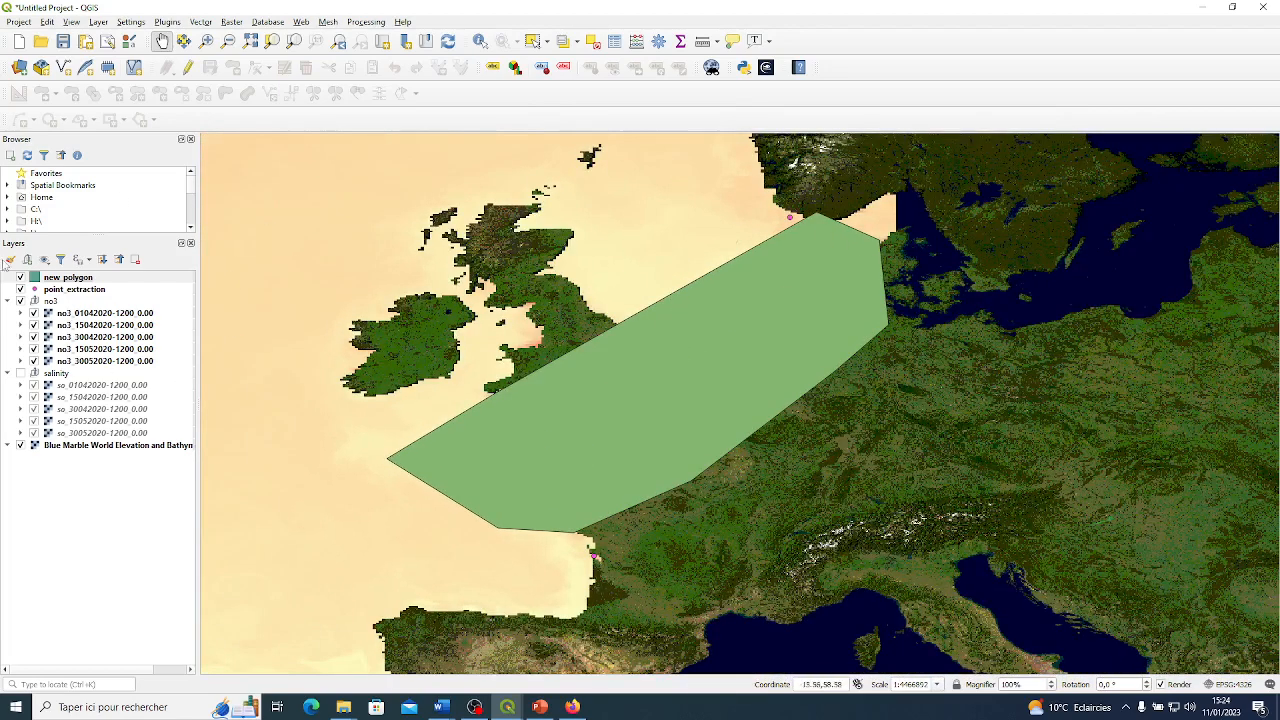
left_click(20, 277)
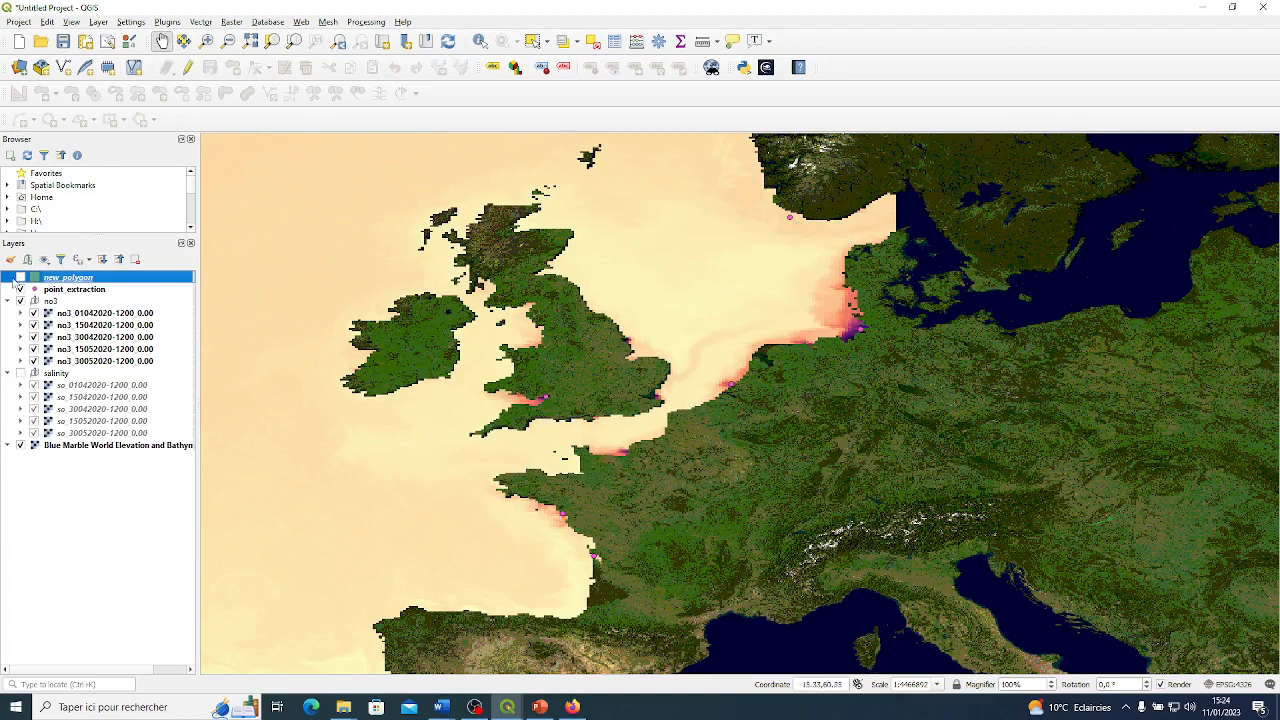
left_click(20, 278)
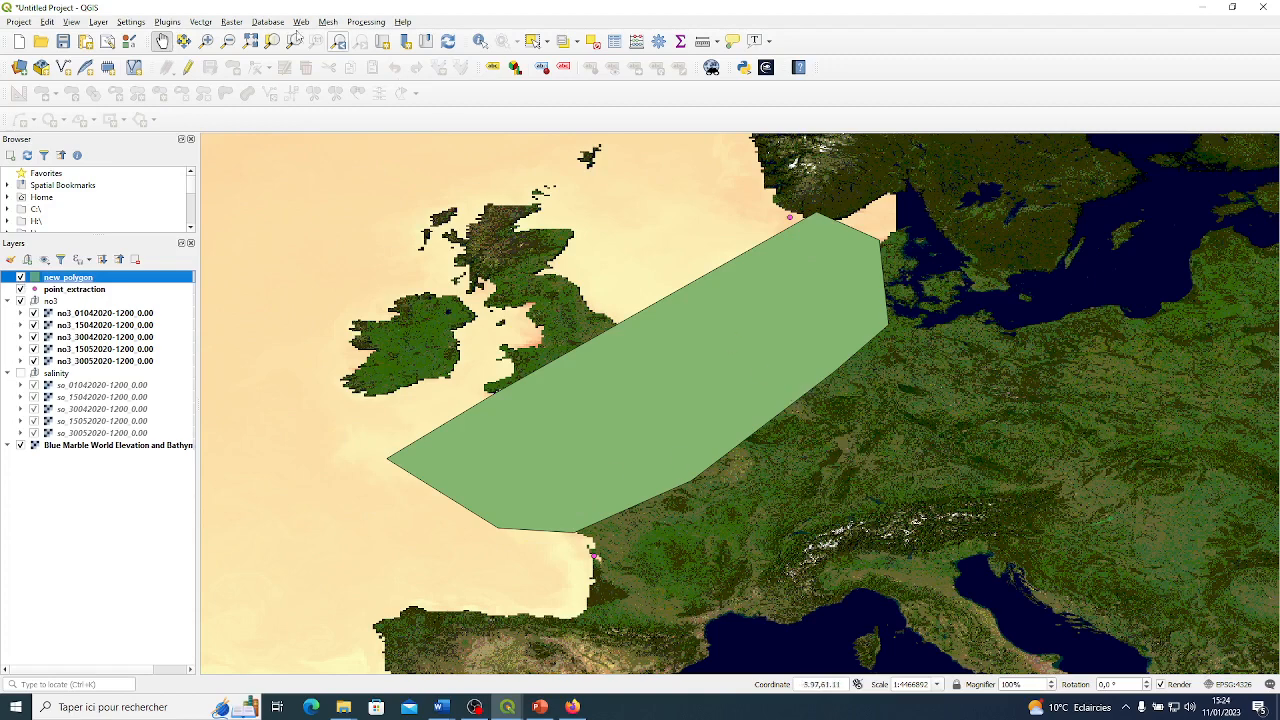
left_click(231, 22)
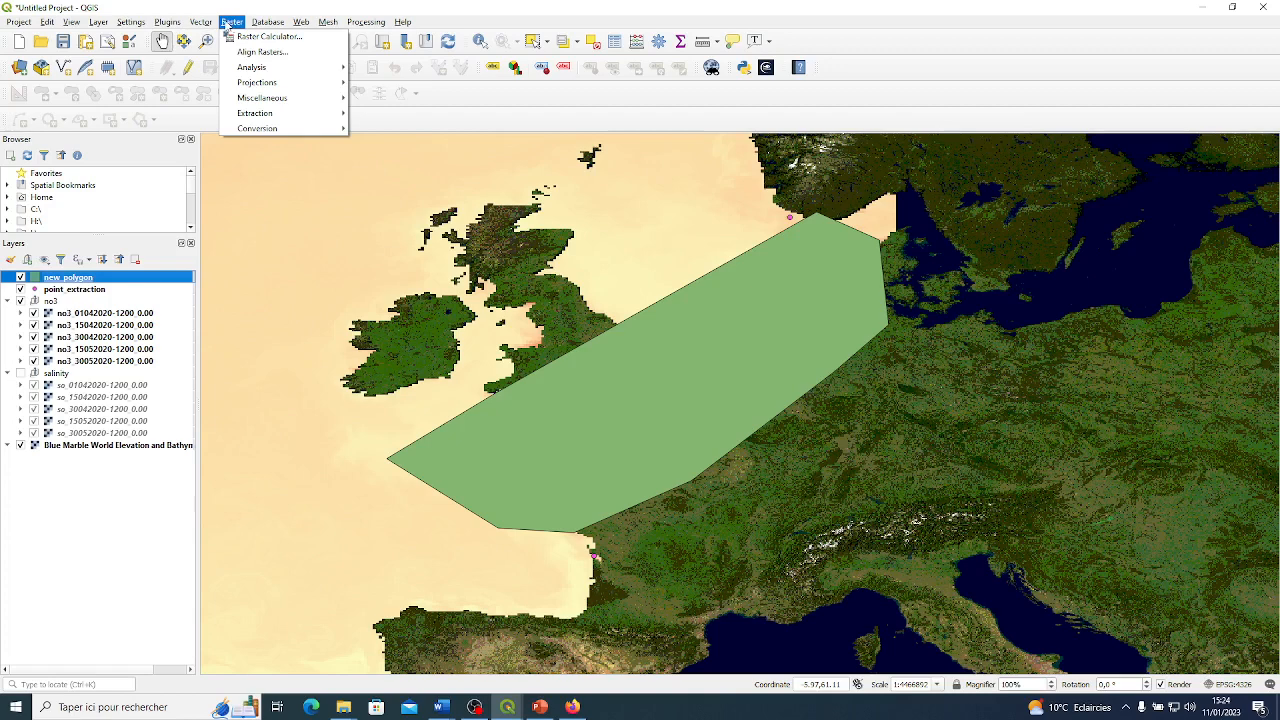
mouse_move(281, 133)
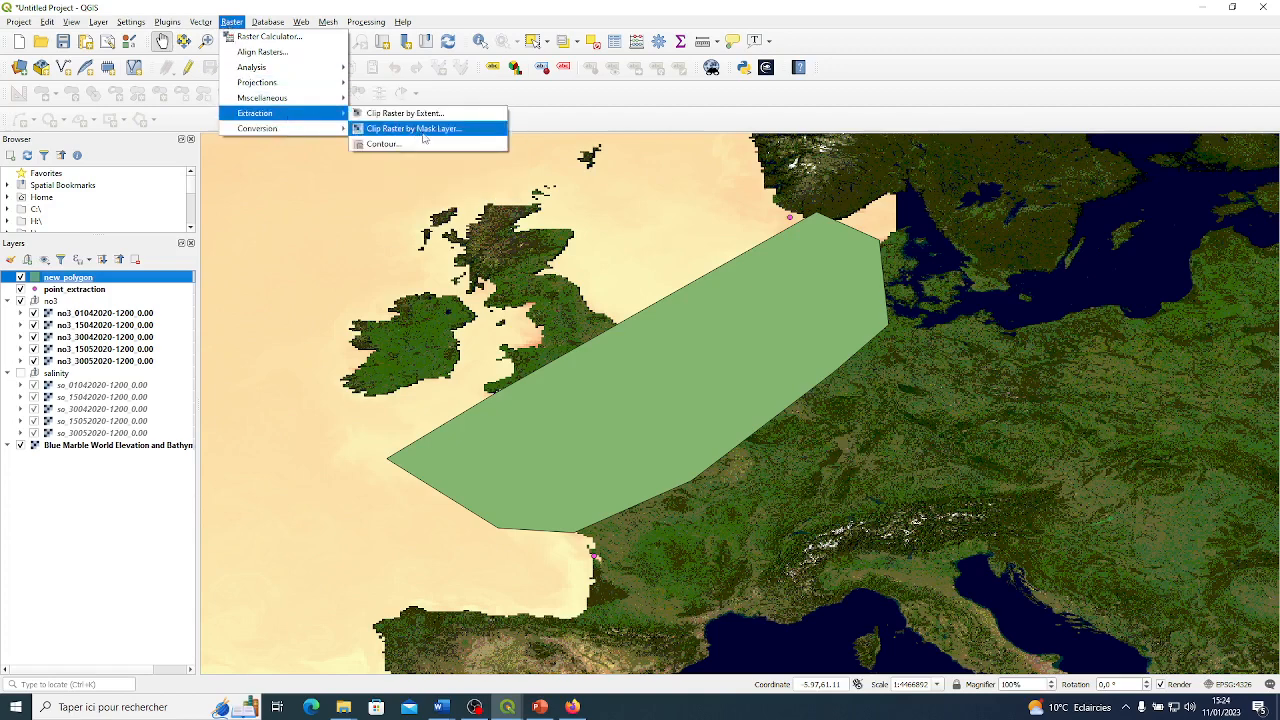
left_click(427, 129)
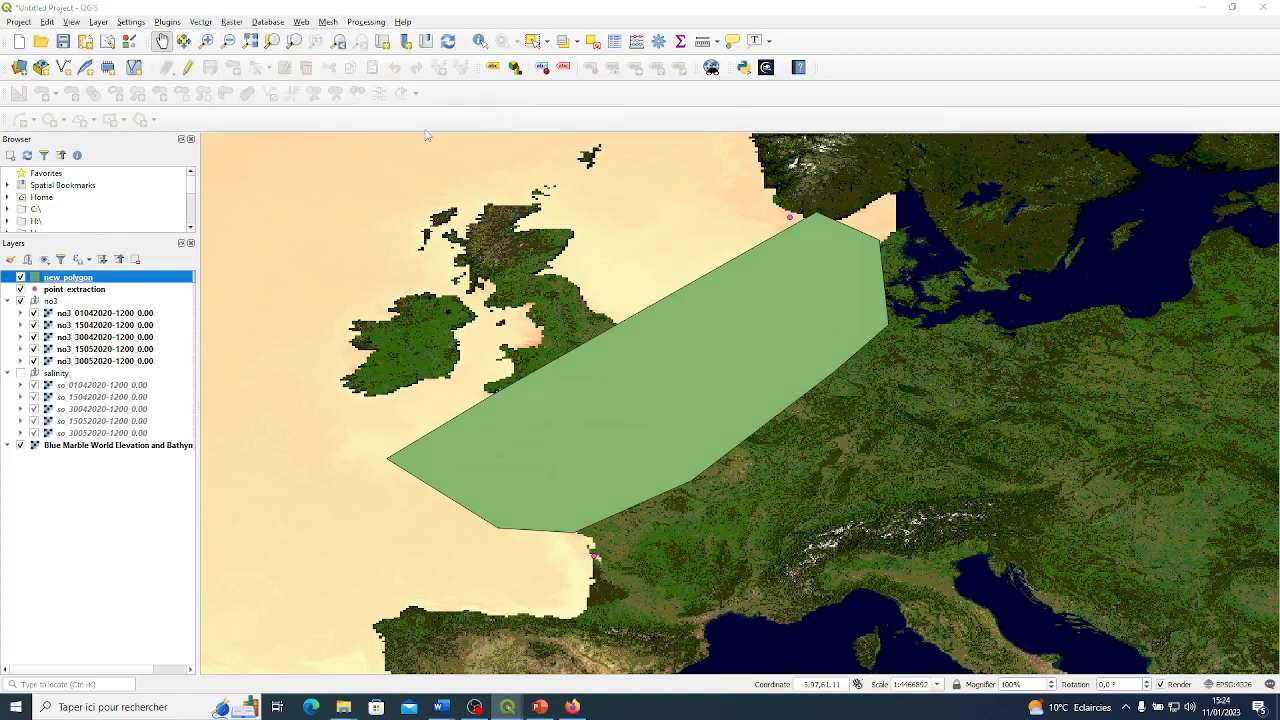
left_click_drag(597, 193, 792, 151)
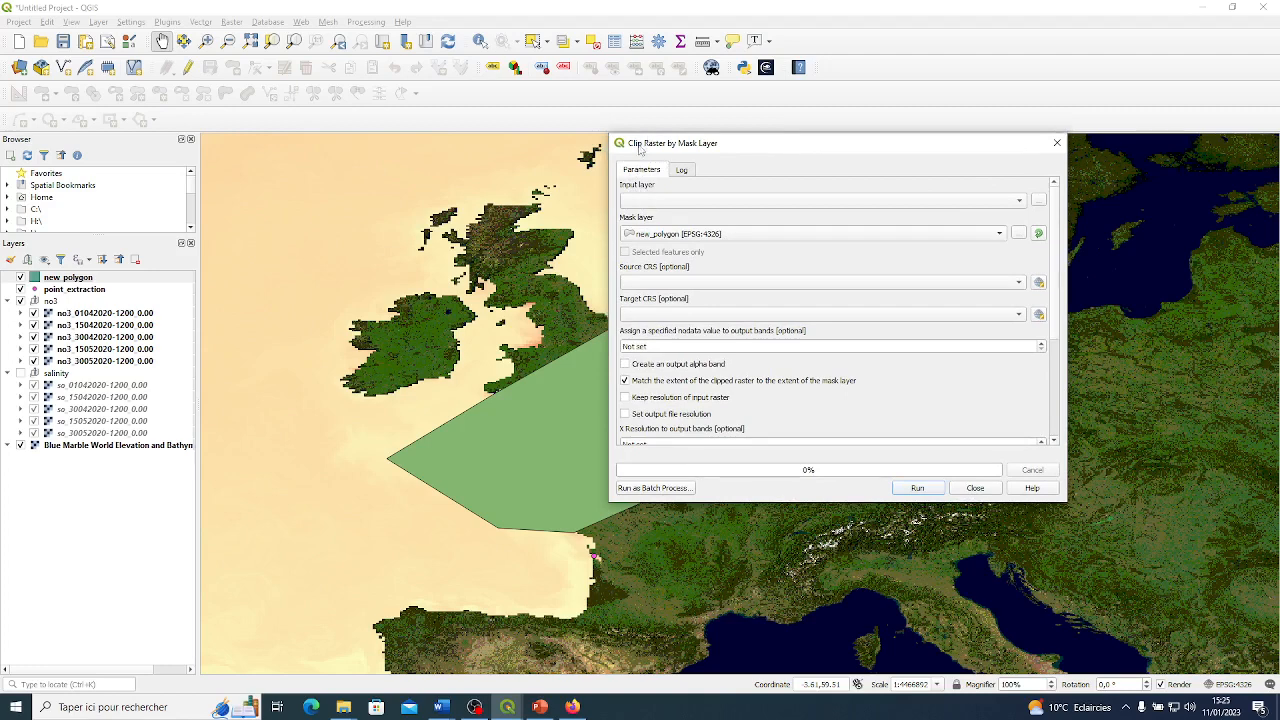
left_click_drag(630, 148, 657, 147)
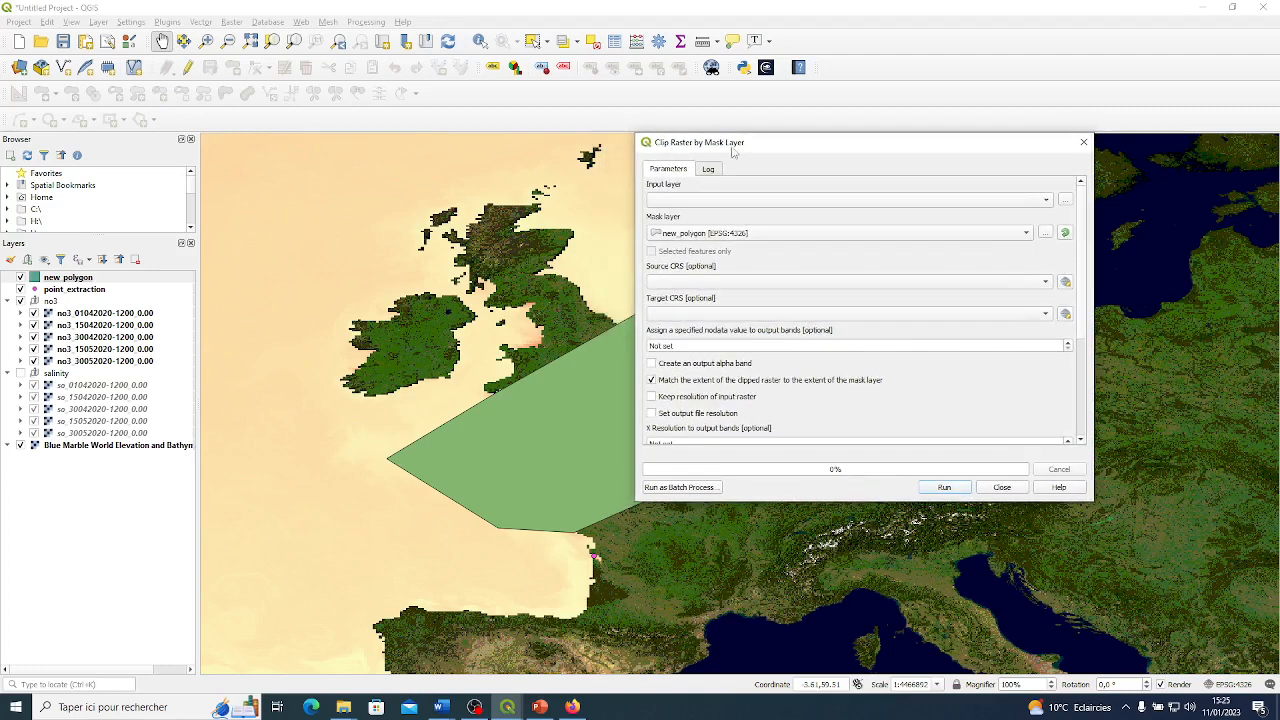
left_click(738, 201)
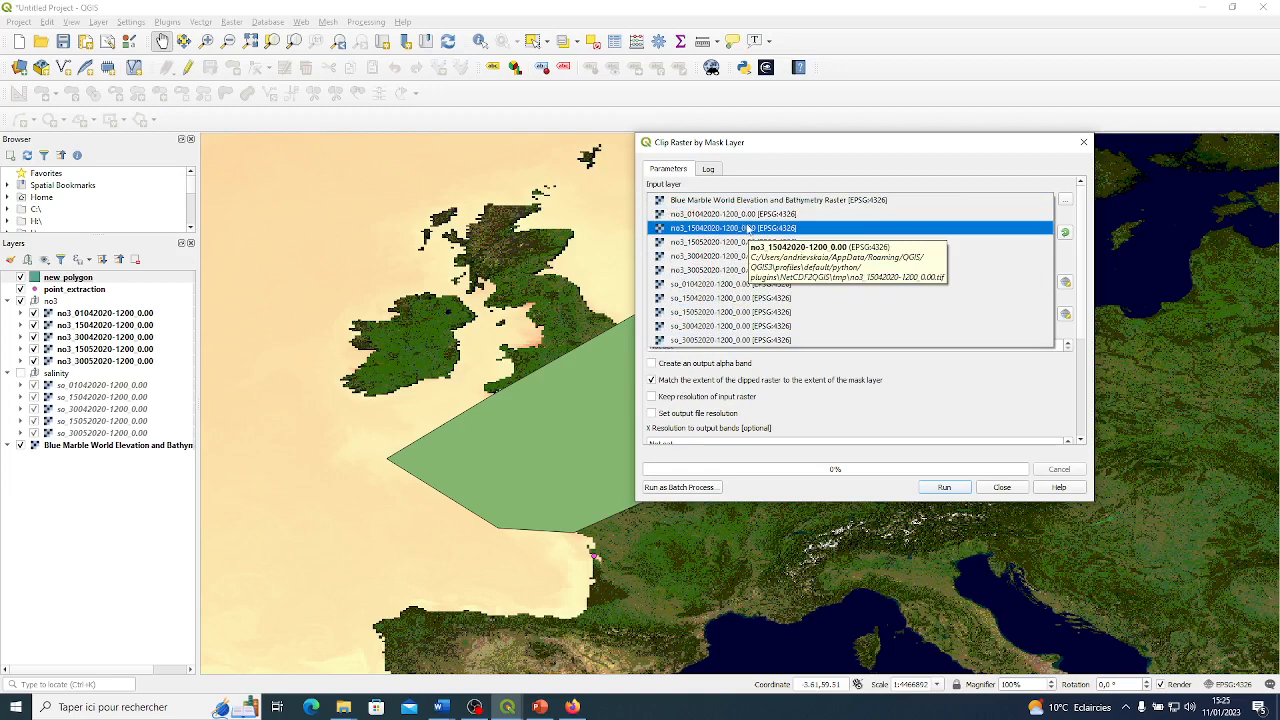
left_click(740, 214)
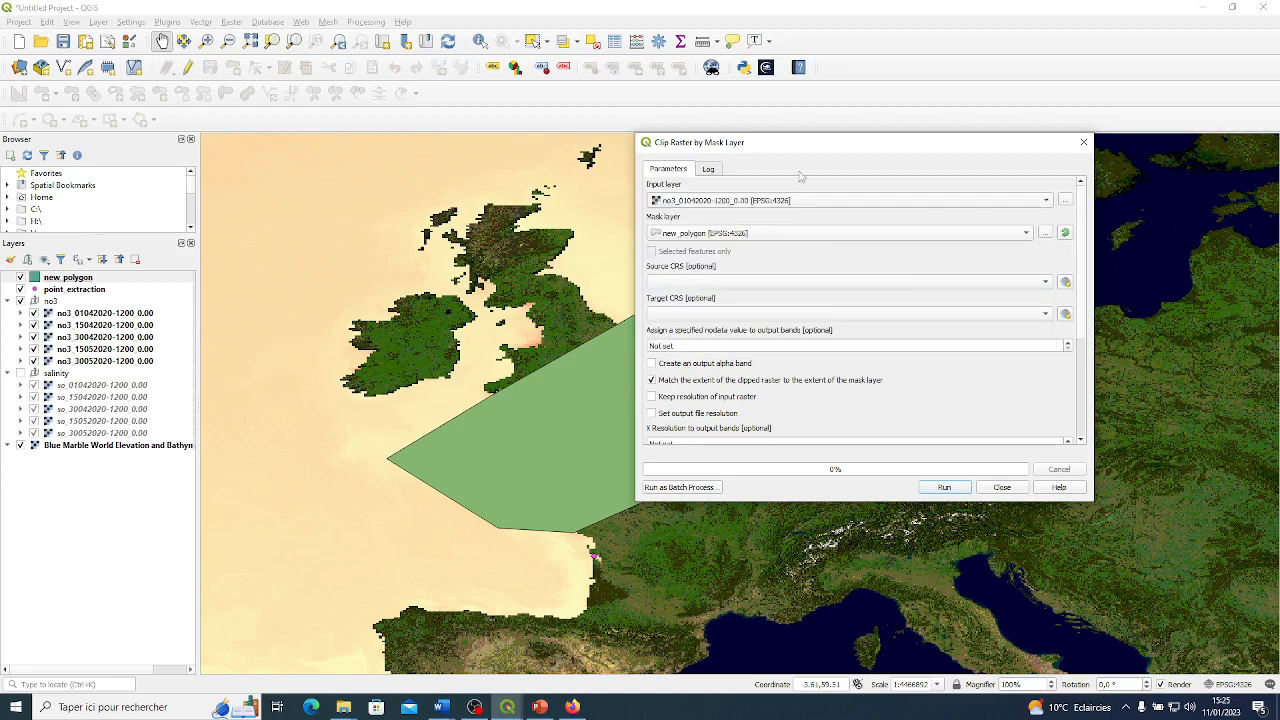
Use new_polygon as the clip's mask layer and set the source CRS to the project CRS, EPSG:4326 - WGS 84.
left_click(737, 234)
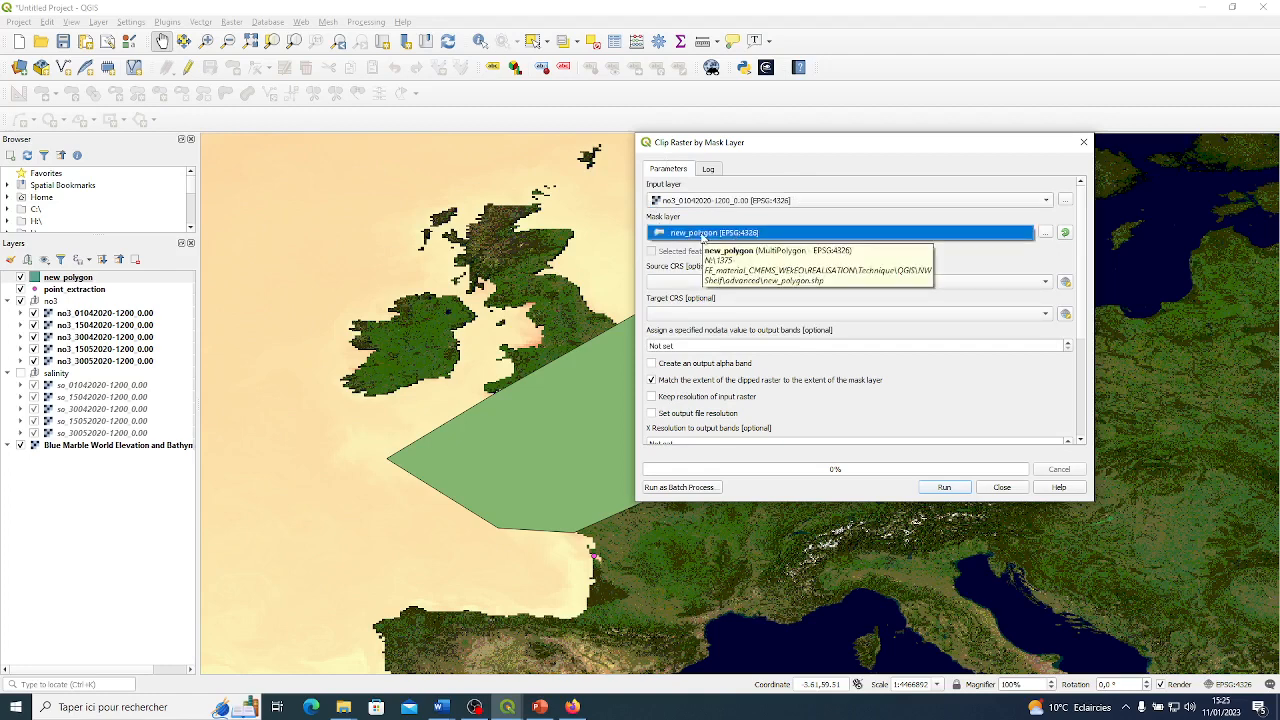
left_click(703, 235)
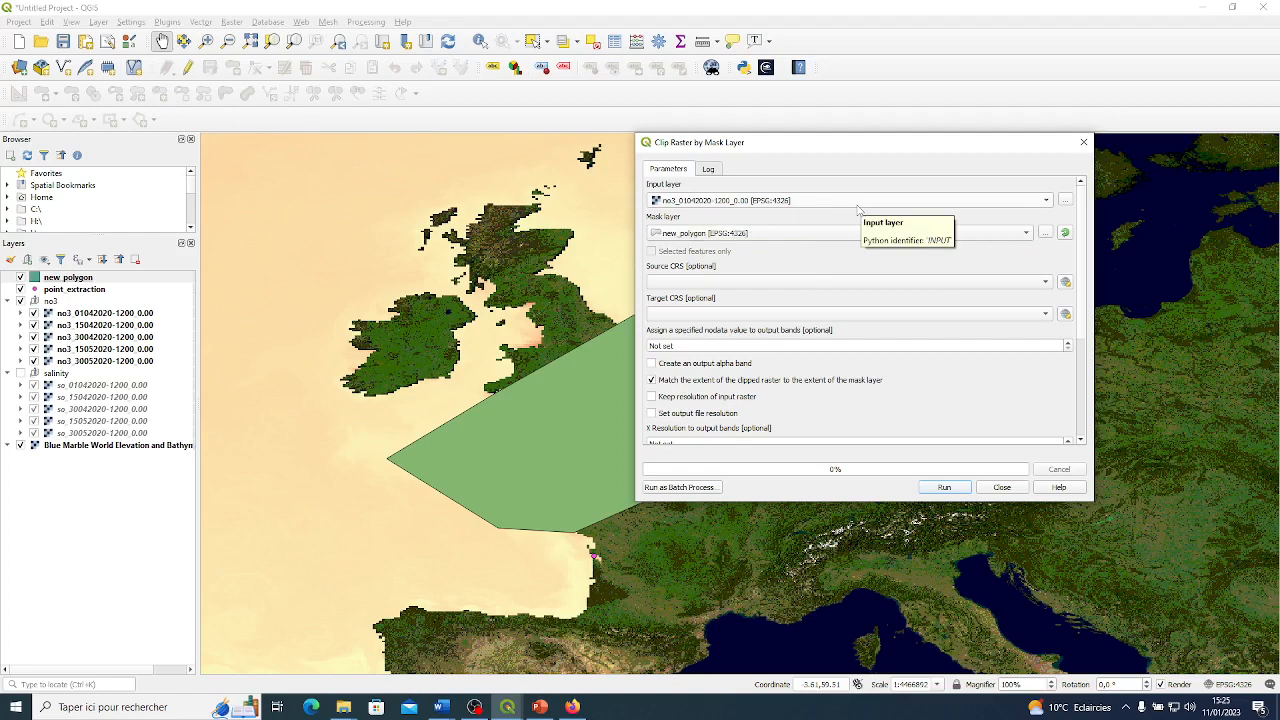
left_click(731, 284)
left_click(699, 298)
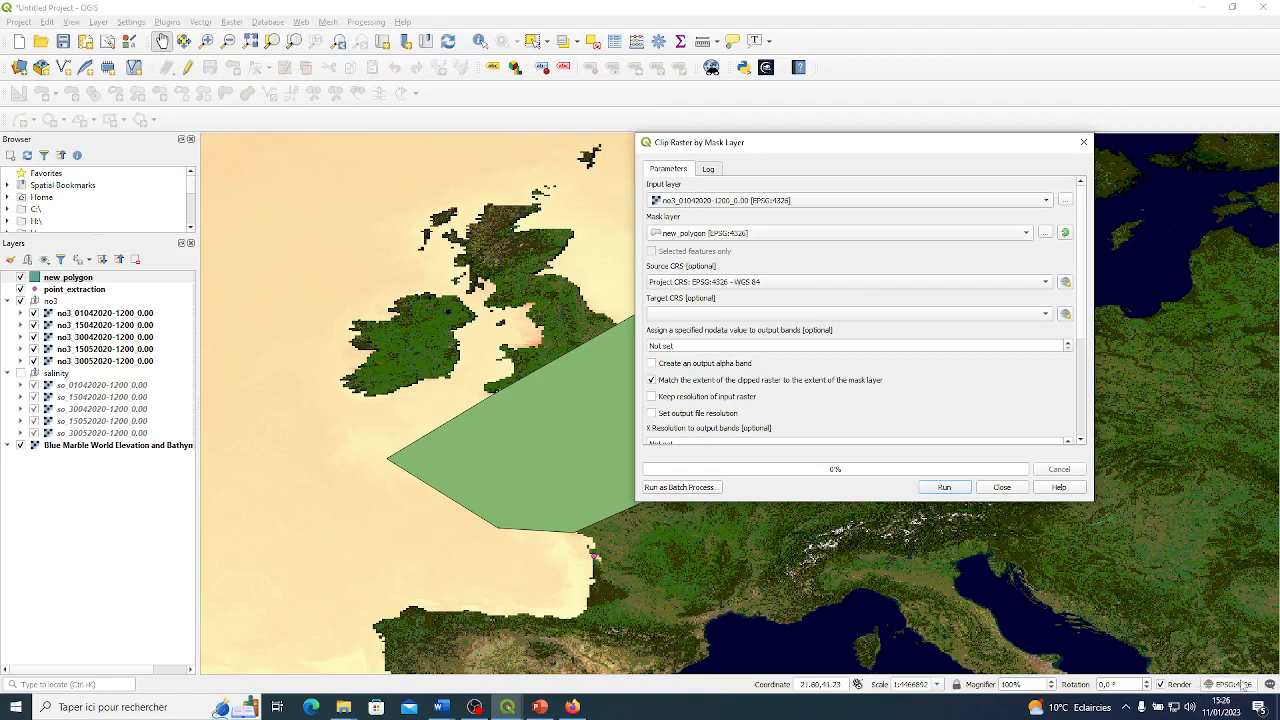
left_click(72, 314)
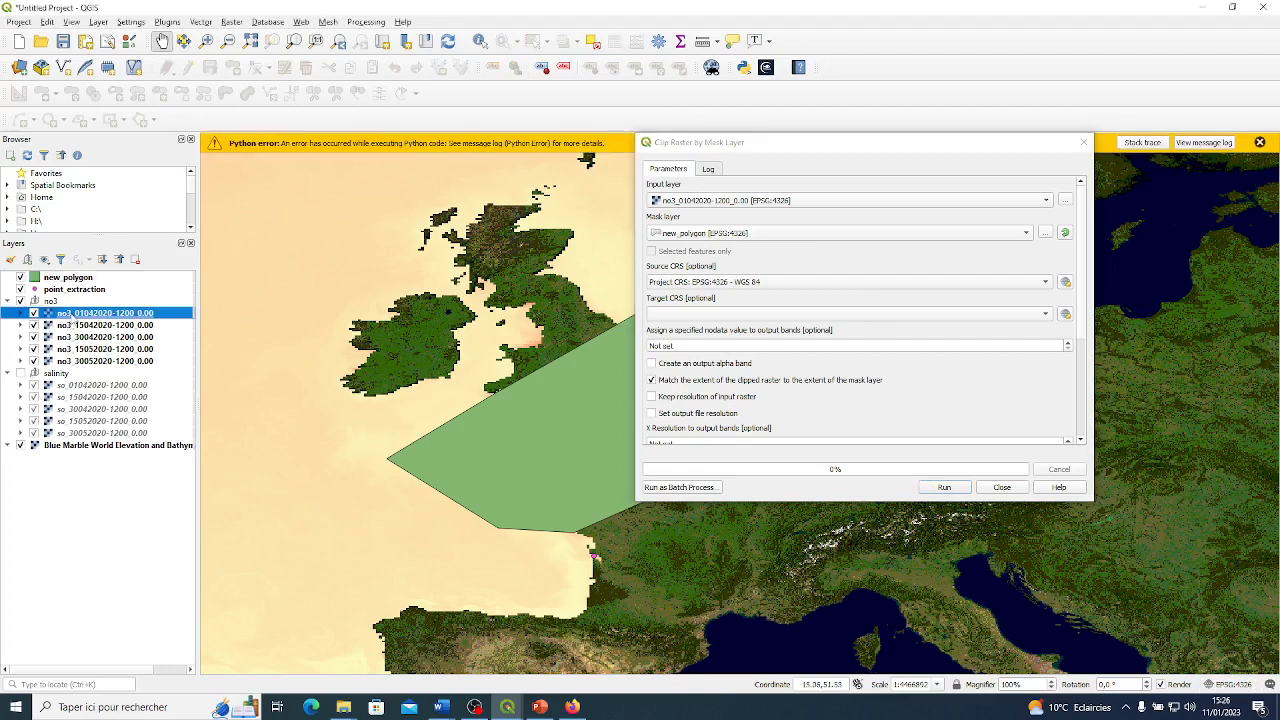
right_click(73, 321)
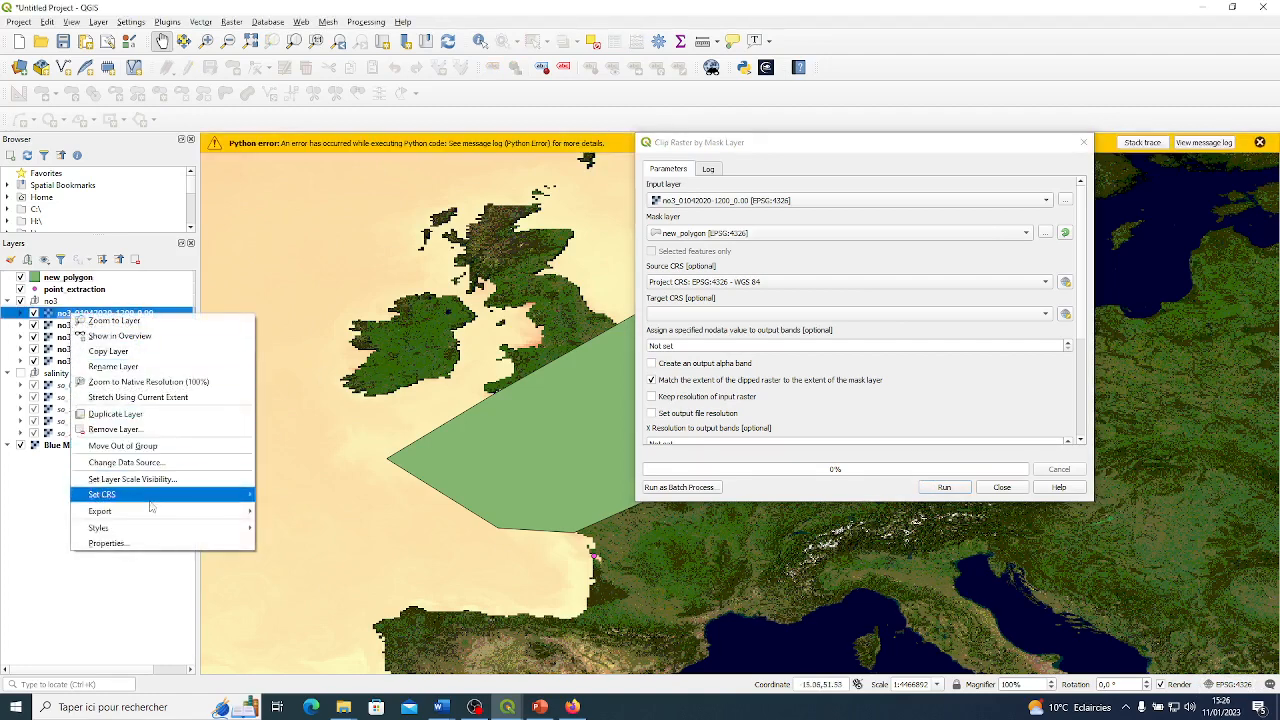
mouse_move(152, 492)
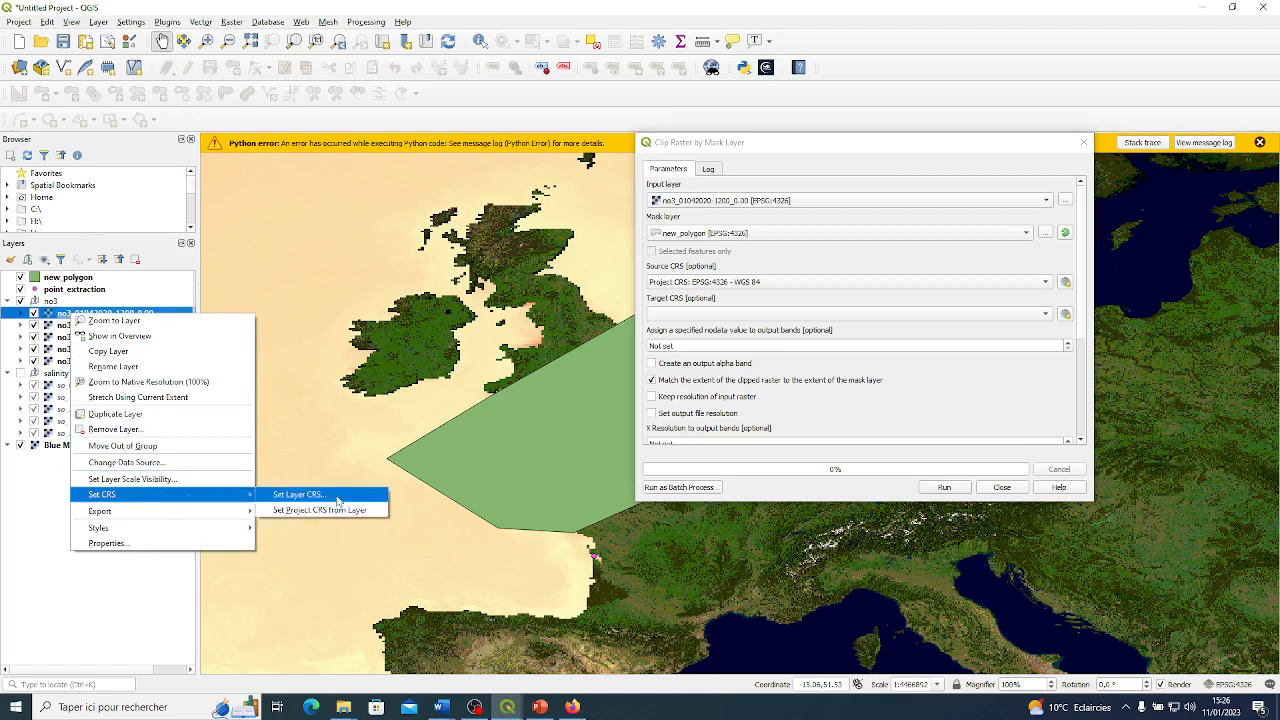
left_click(15, 494)
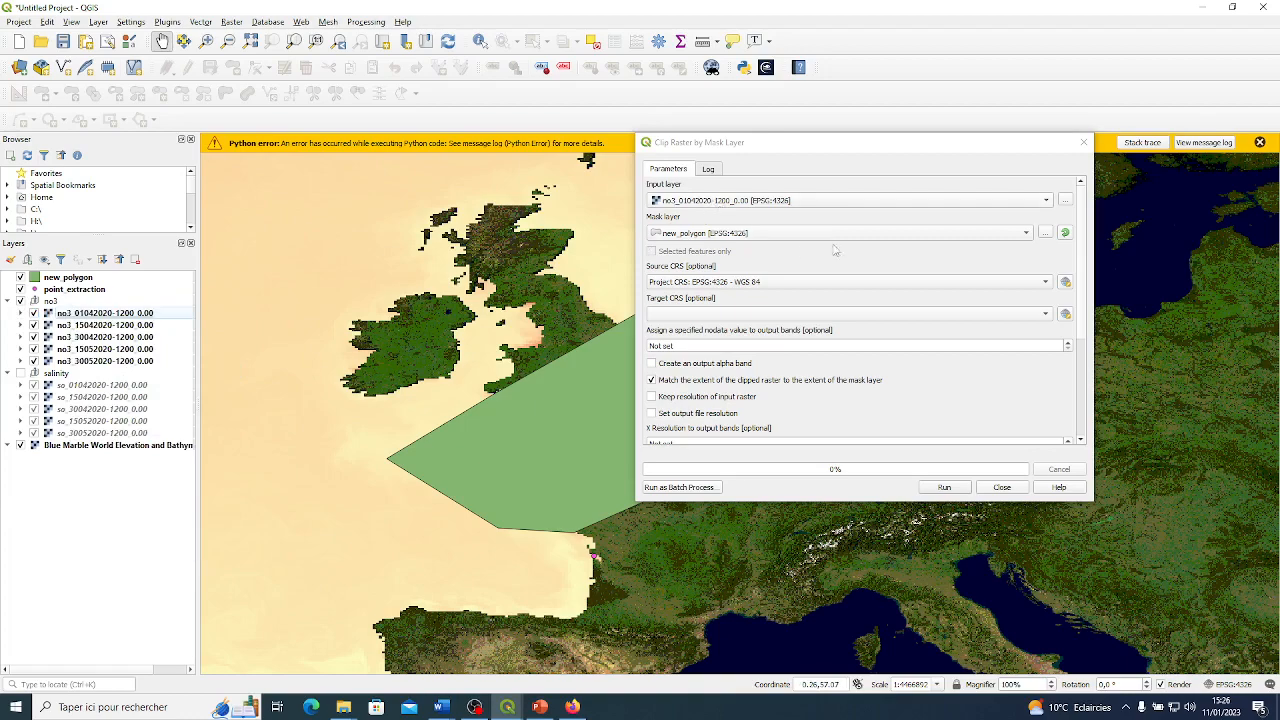
Dismiss the Python error notice and set the mask clip to keep the resolution of the input raster.
left_click_drag(887, 143, 806, 126)
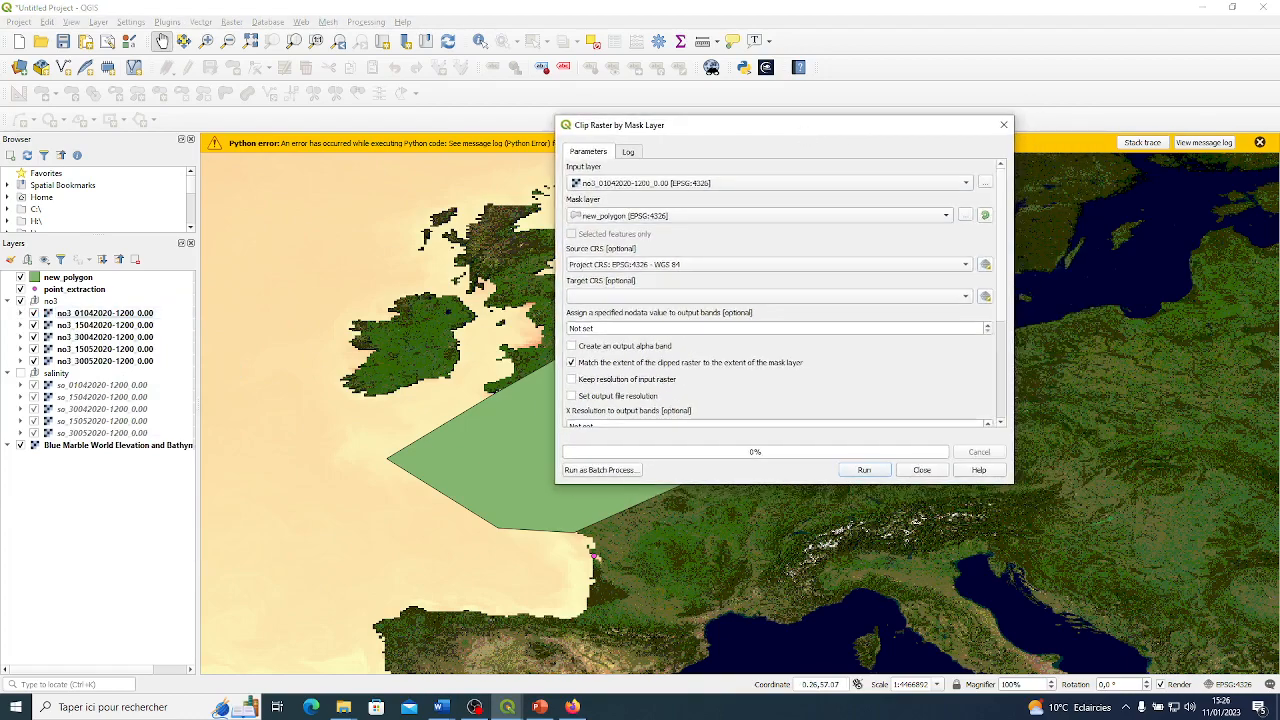
left_click(1260, 143)
left_click_drag(889, 129, 962, 124)
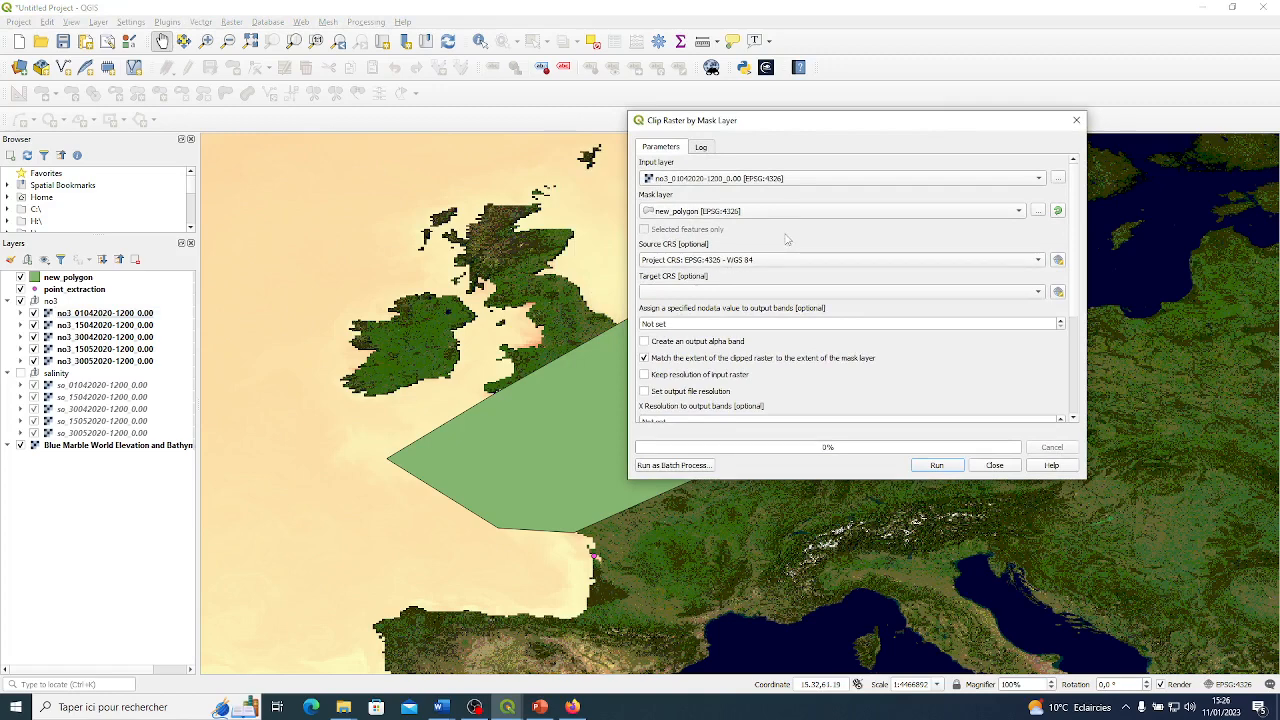
left_click(645, 377)
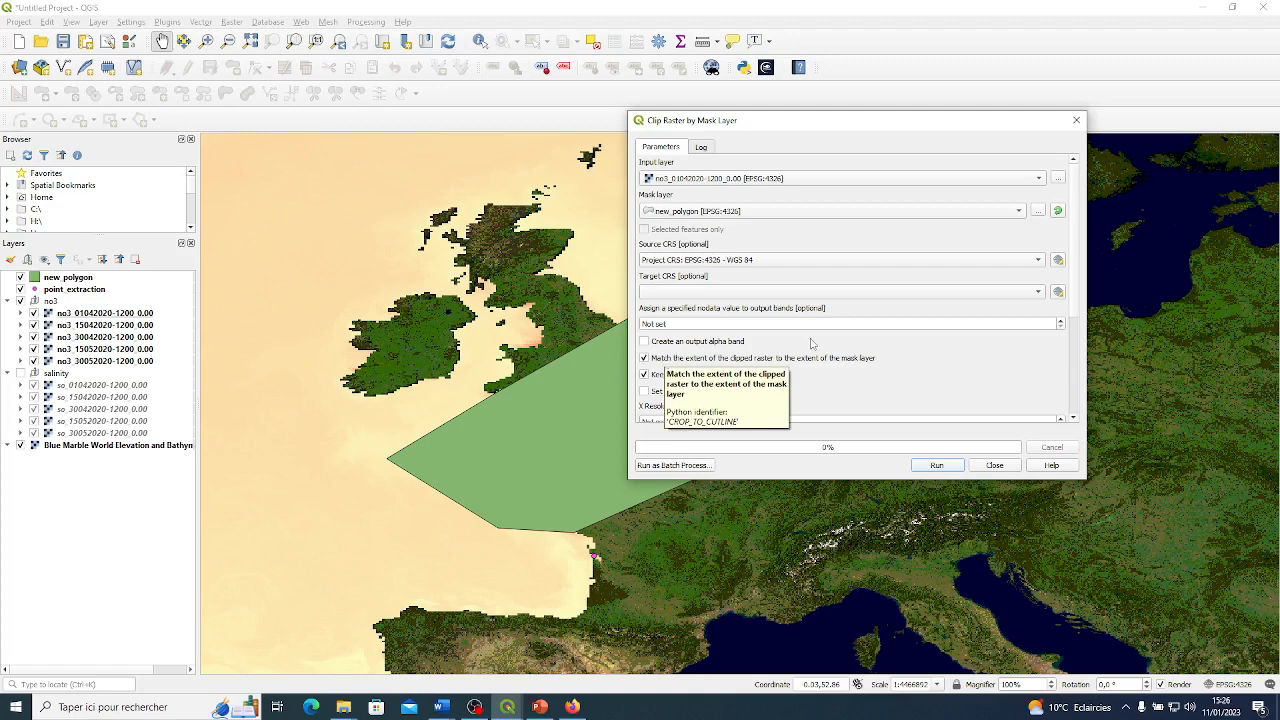
Set the clipped output to a TIF file named are_clipped in the NW Shelf advanced folder.
scroll(1076, 406, "down", 5)
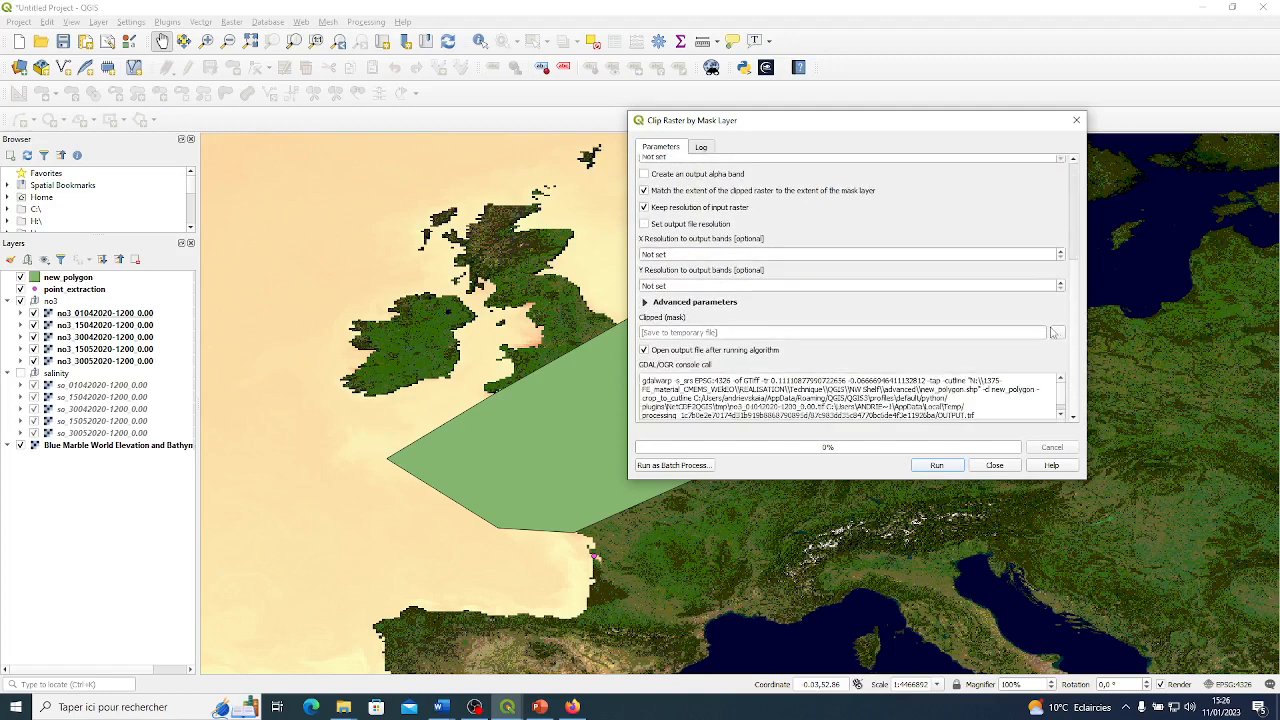
left_click(1055, 335)
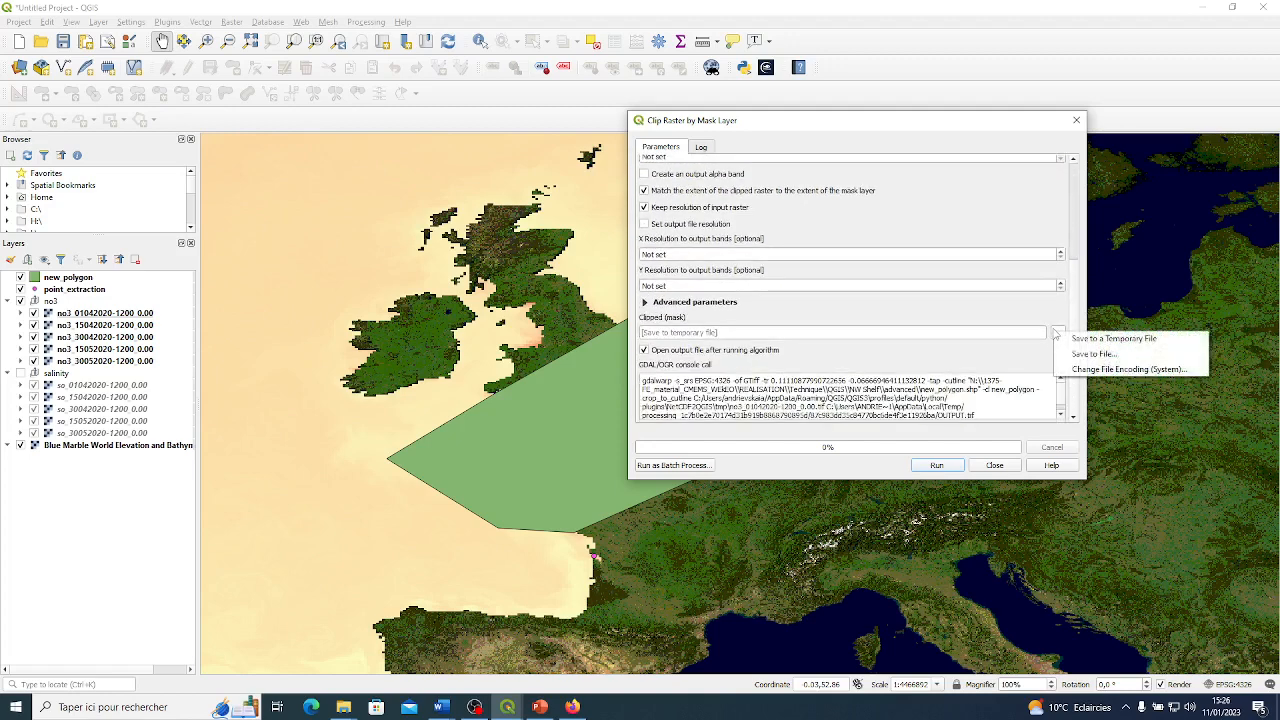
left_click(1065, 356)
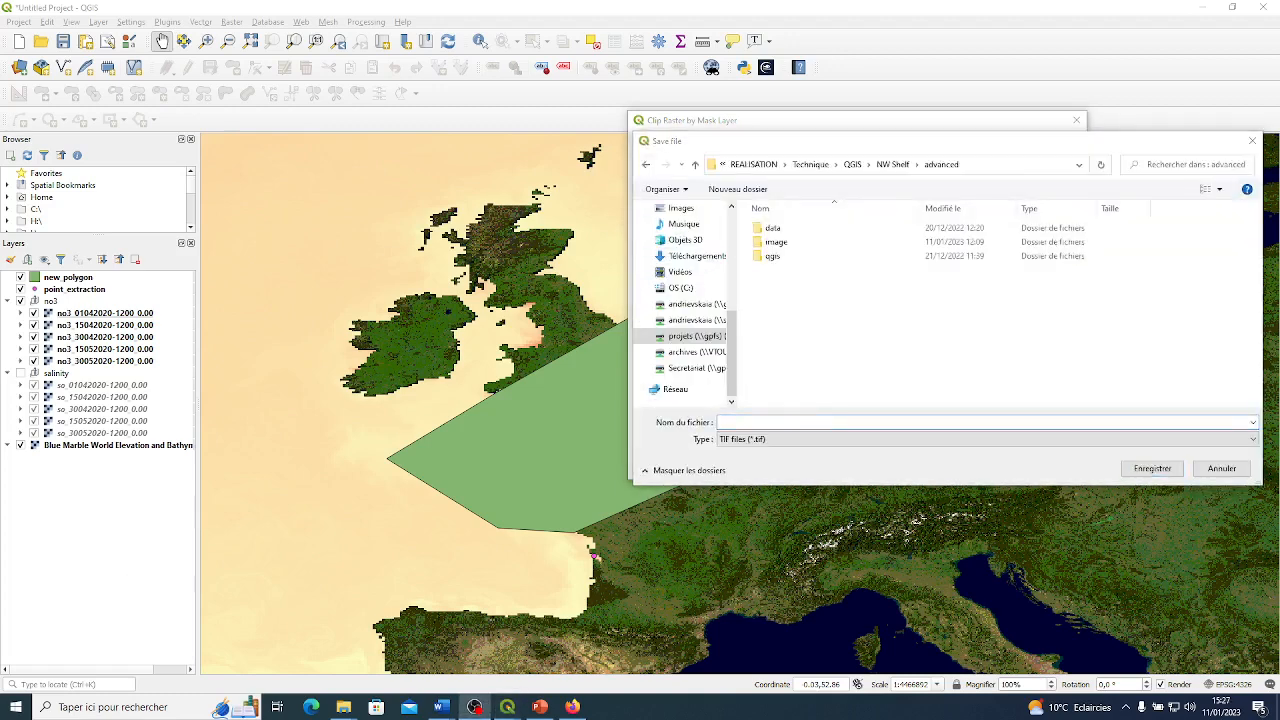
left_click_drag(968, 145, 929, 144)
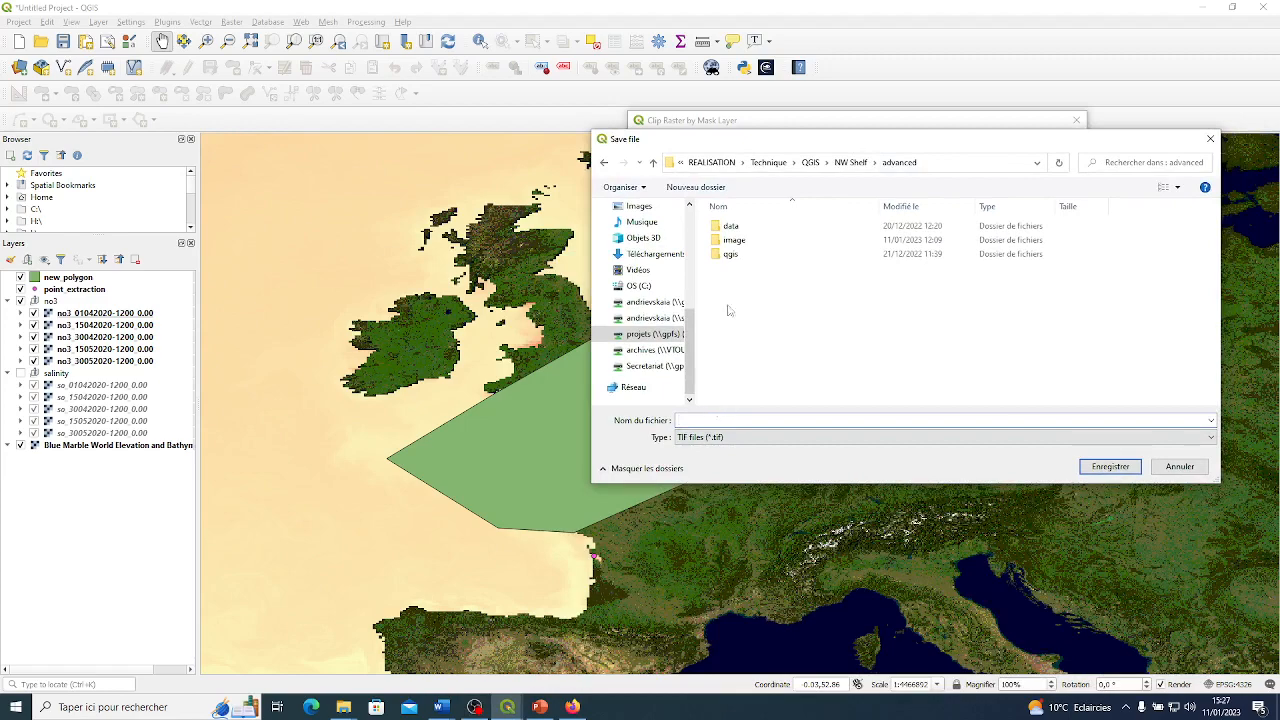
left_click_drag(825, 132, 875, 175)
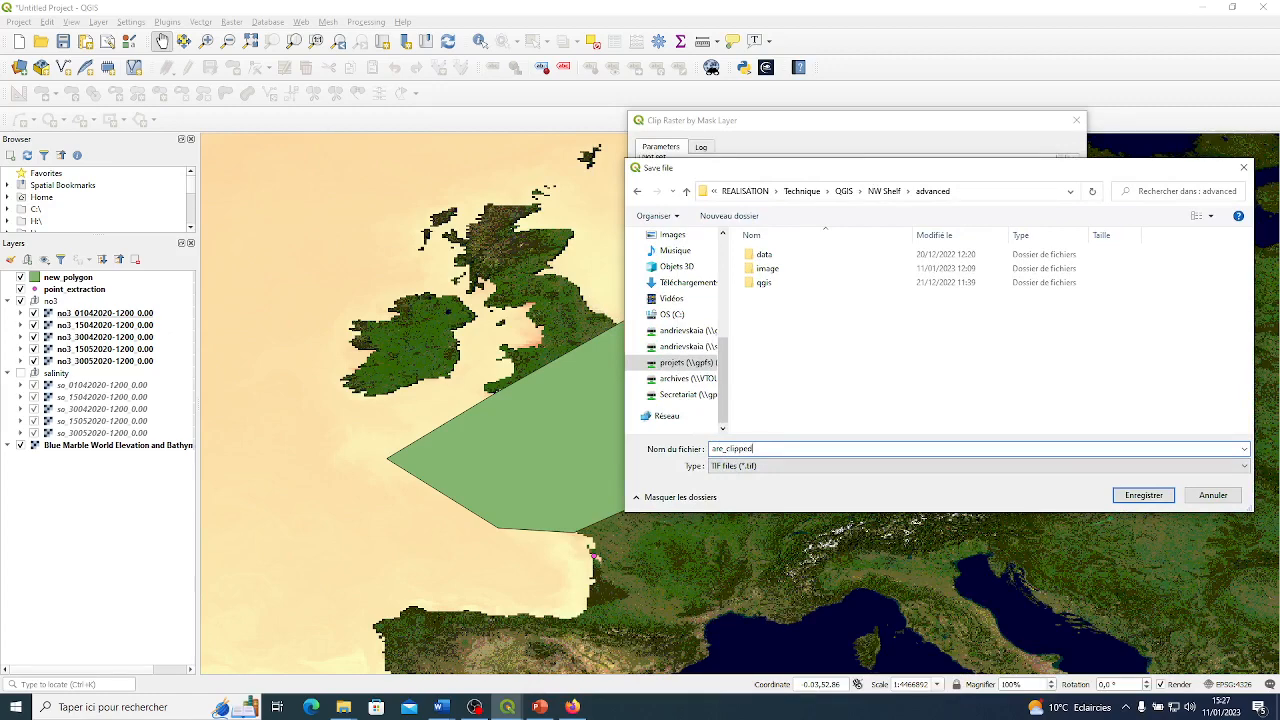
left_click(1139, 495)
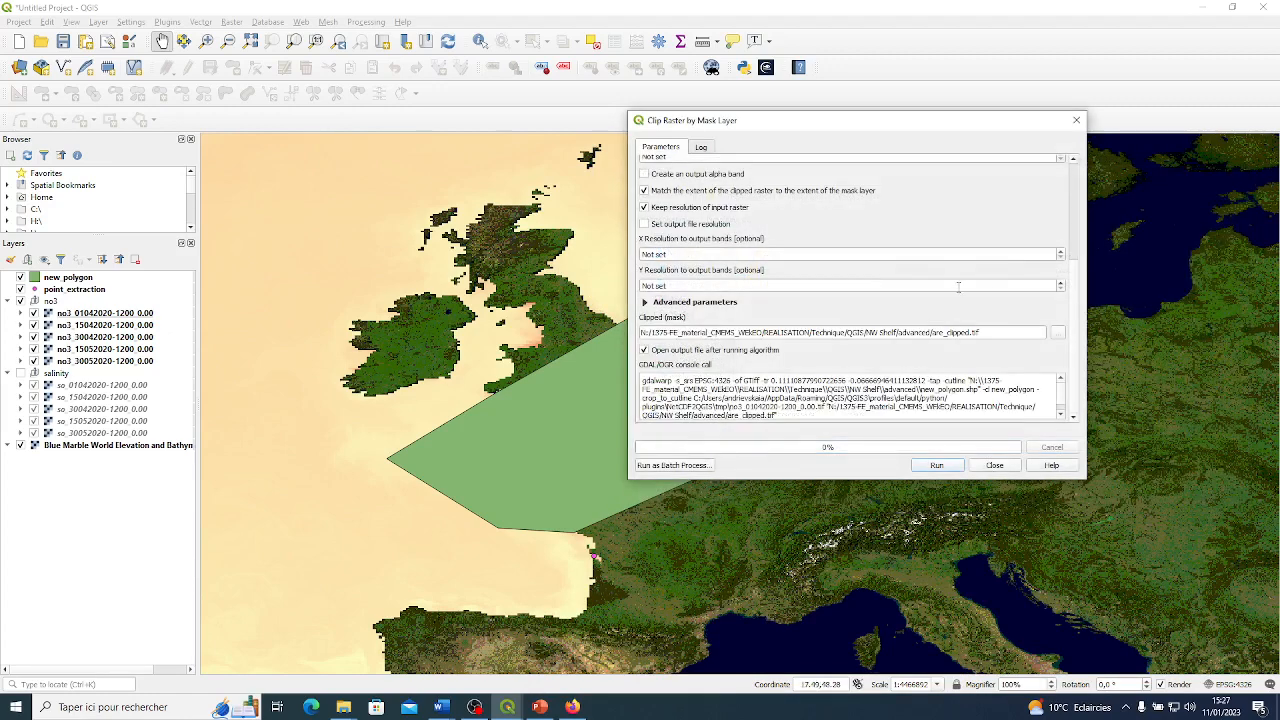
left_click(960, 285)
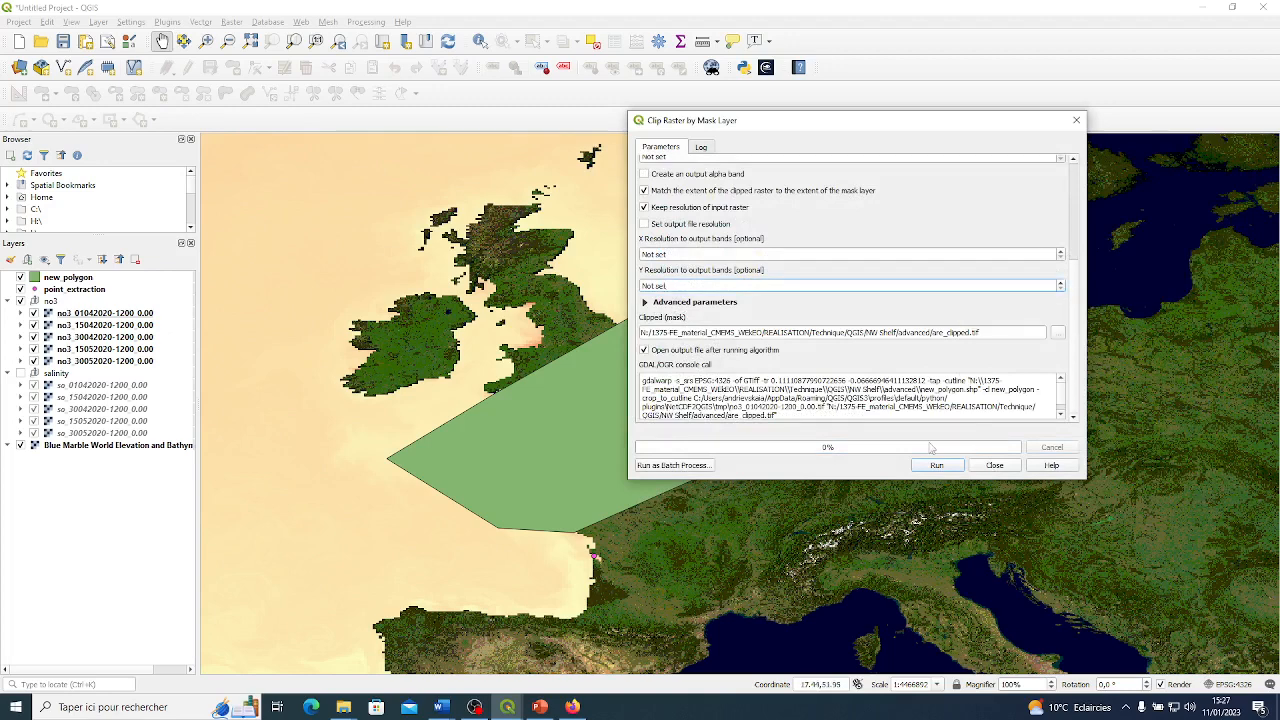
left_click(936, 466)
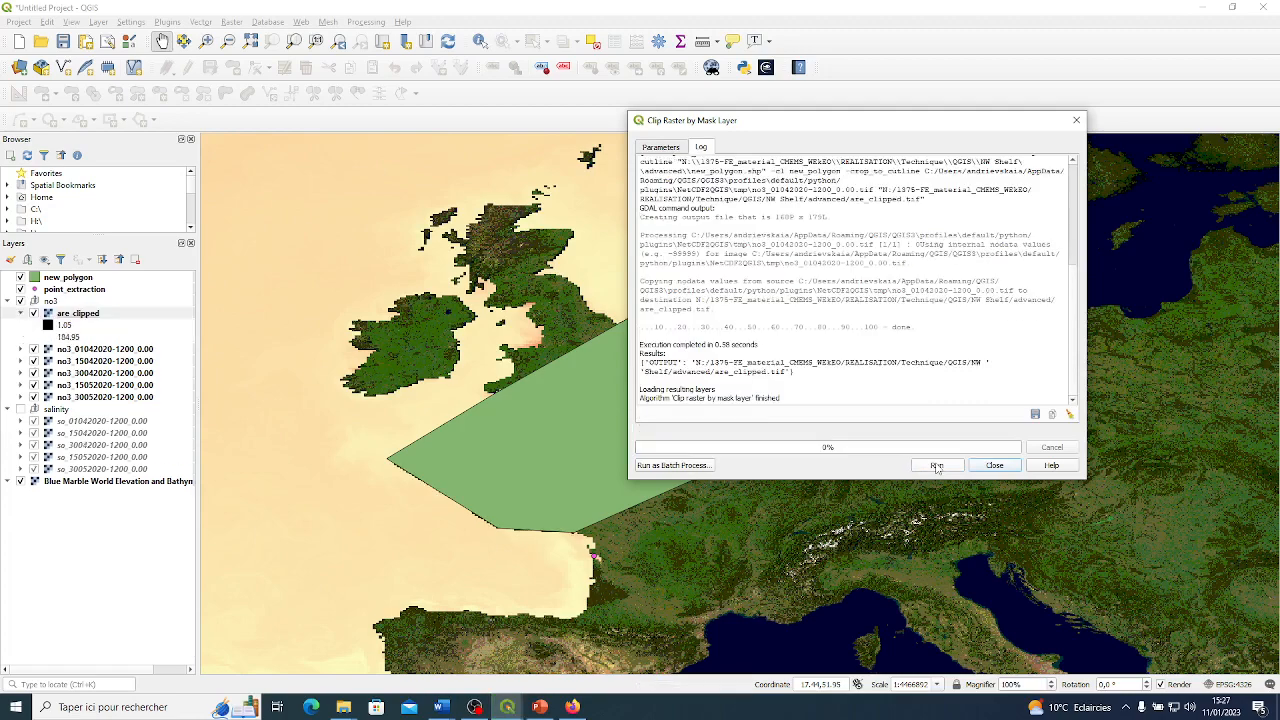
left_click(994, 466)
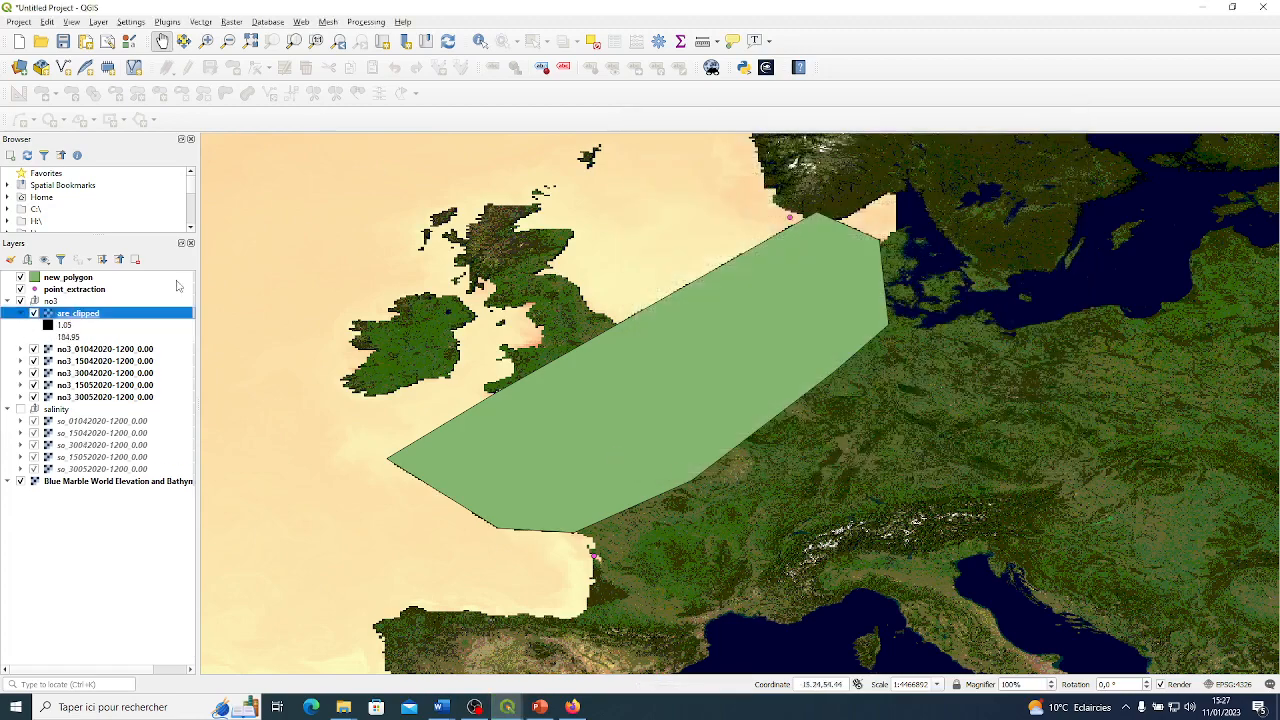
Move are_clipped above new_polygon in the layer order with its legend collapsed, and hide new_polygon.
left_click_drag(87, 318, 92, 279)
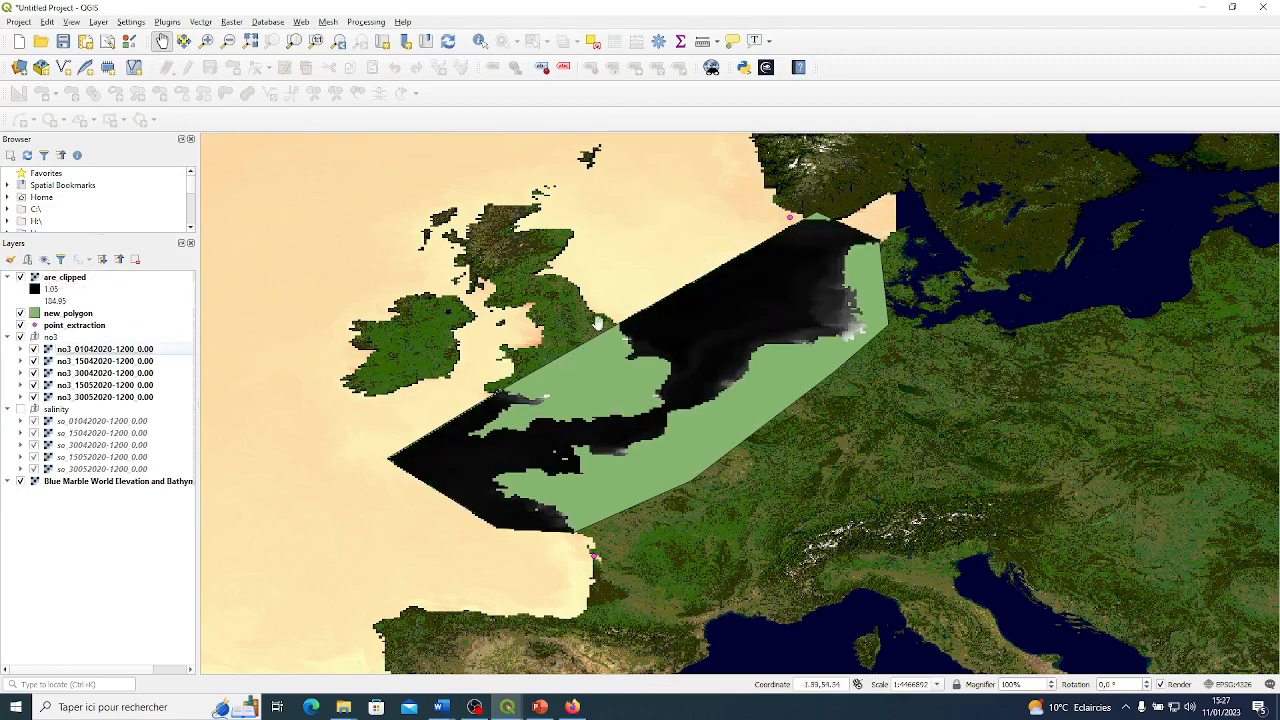
left_click(8, 277)
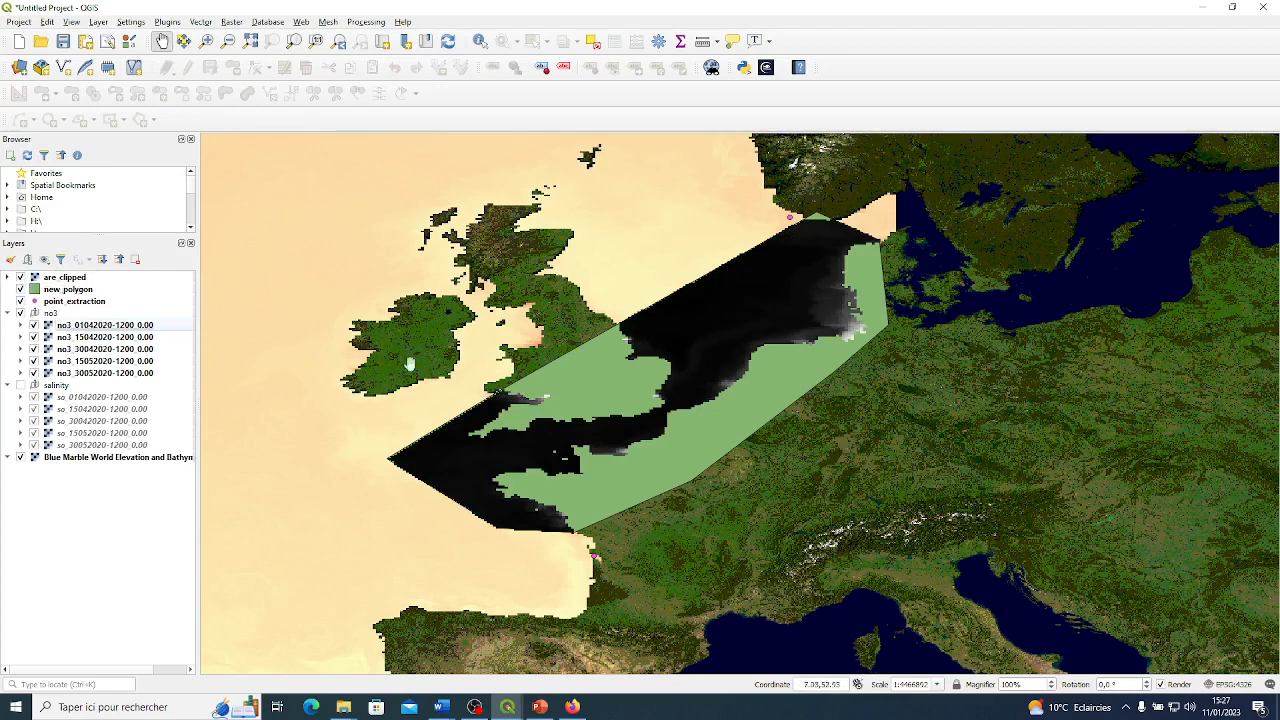
left_click(20, 289)
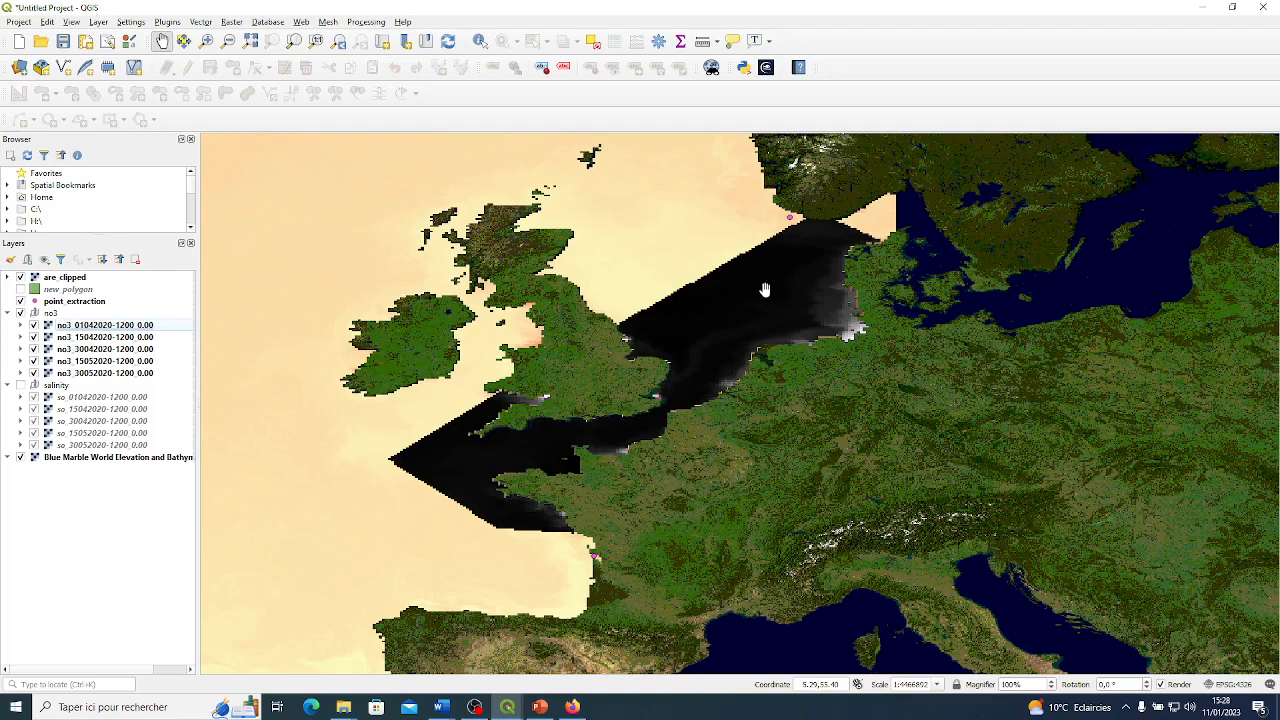
right_click(90, 326)
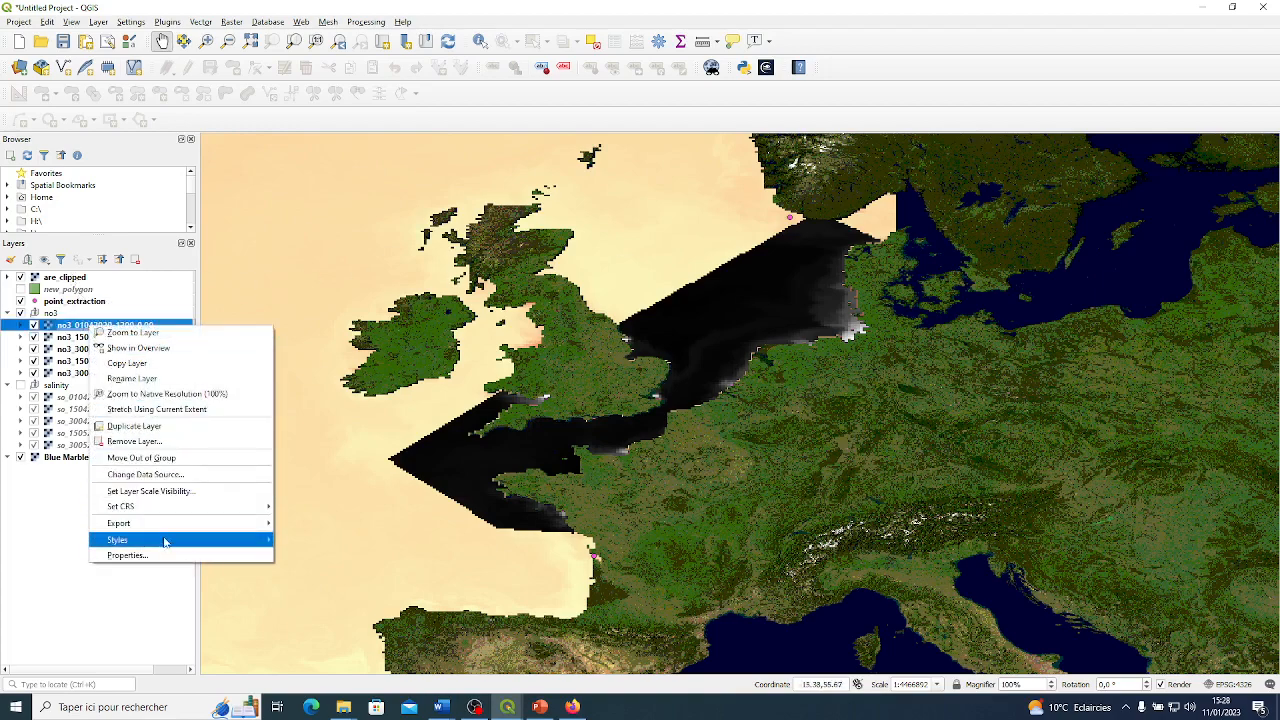
mouse_move(170, 540)
left_click(303, 540)
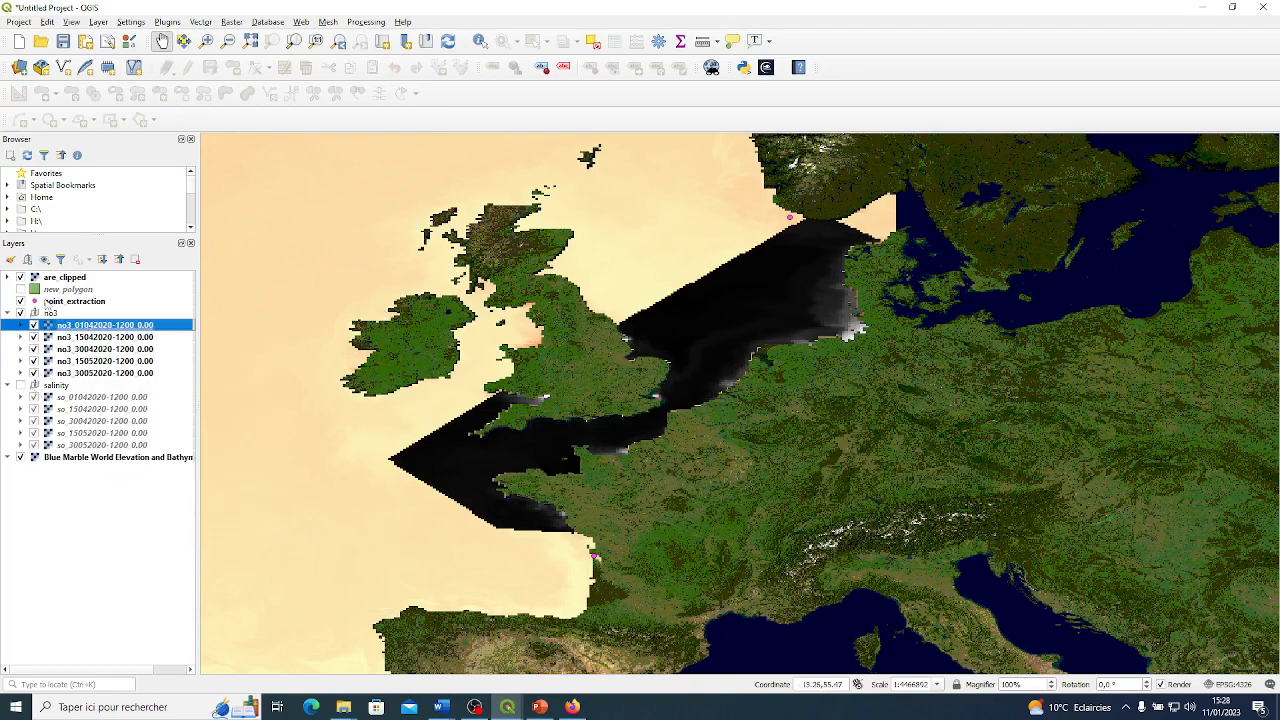
left_click(60, 279)
right_click(60, 279)
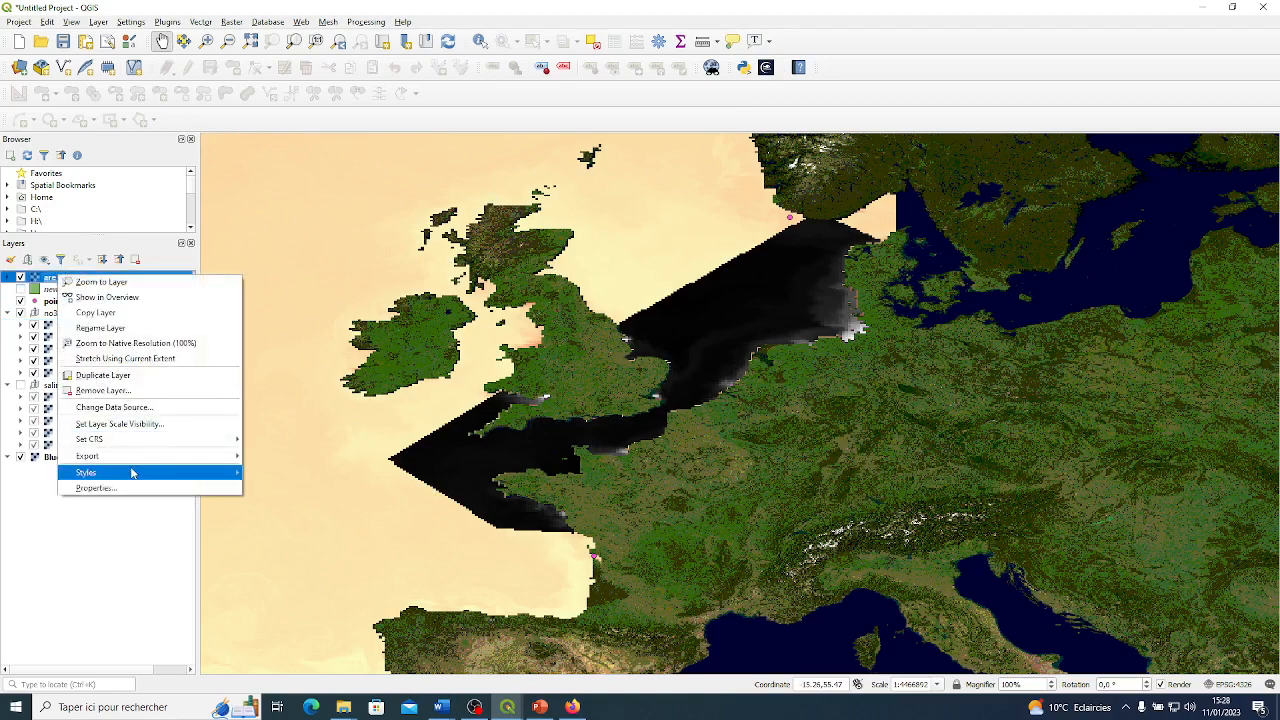
mouse_move(128, 472)
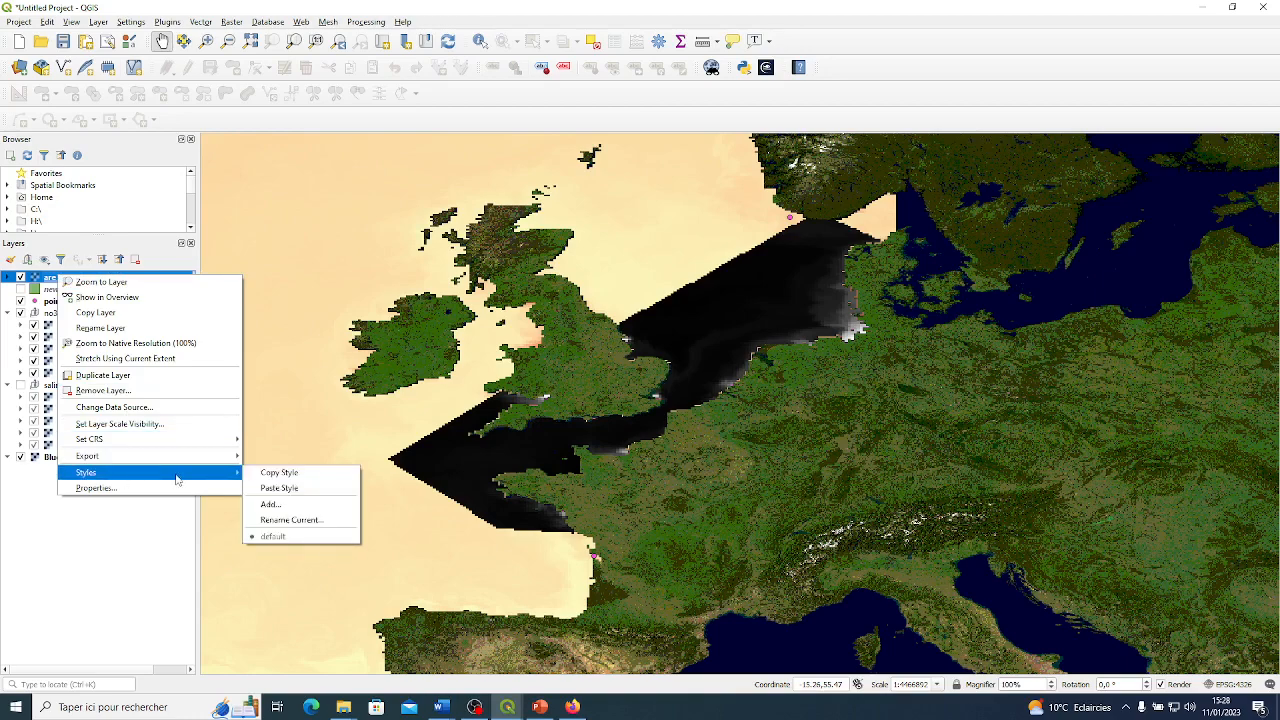
left_click(294, 487)
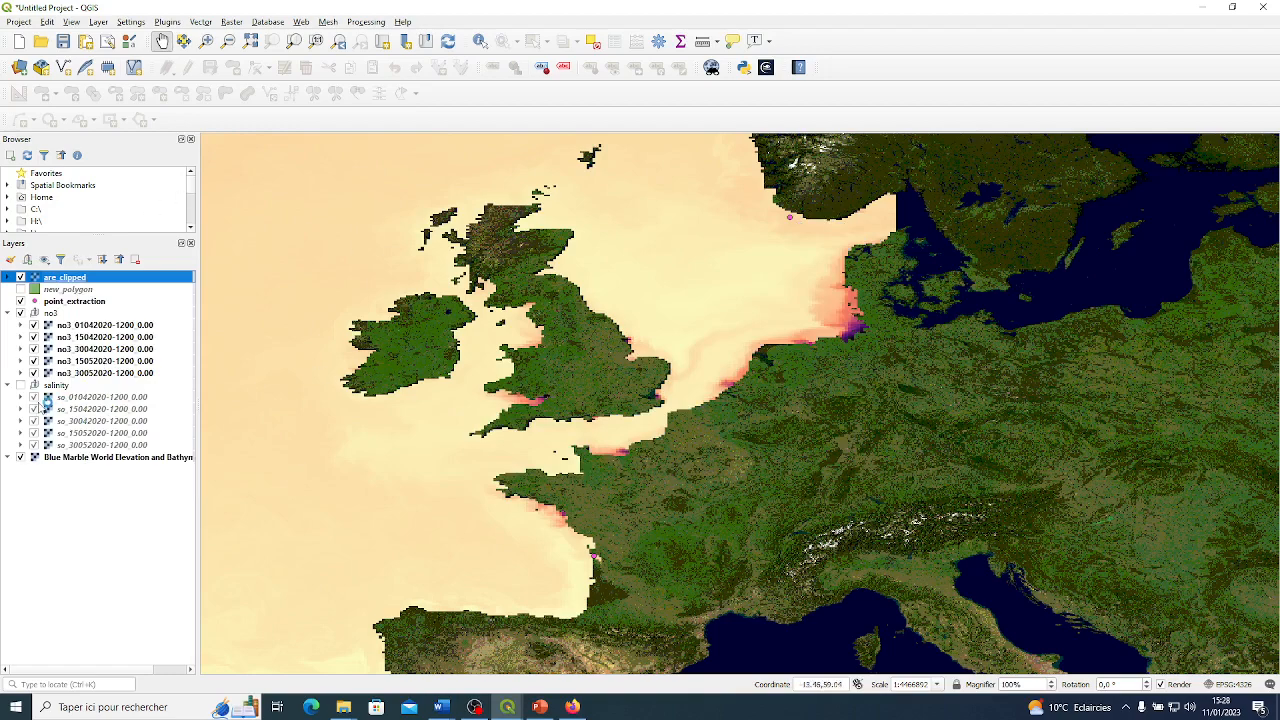
Hide the no3 group and collapse the salinity and no3 groups so only the clipped raster shows over the basemap.
left_click(7, 385)
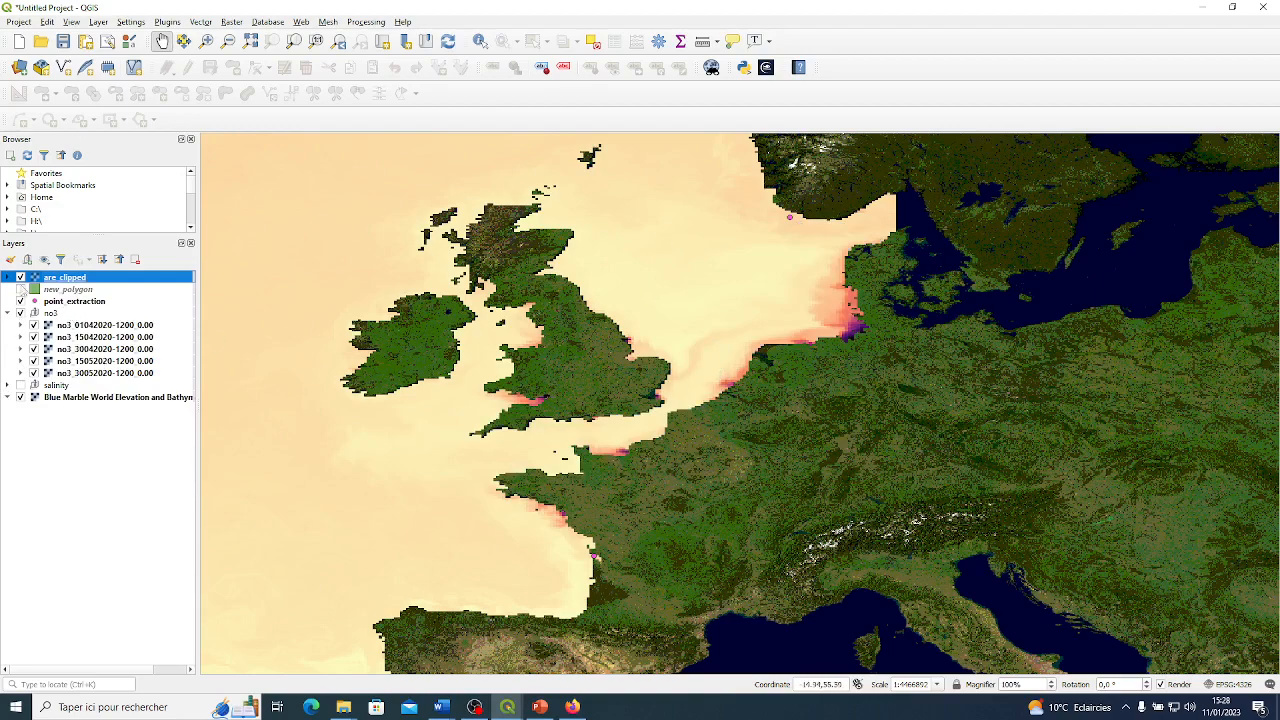
left_click(20, 313)
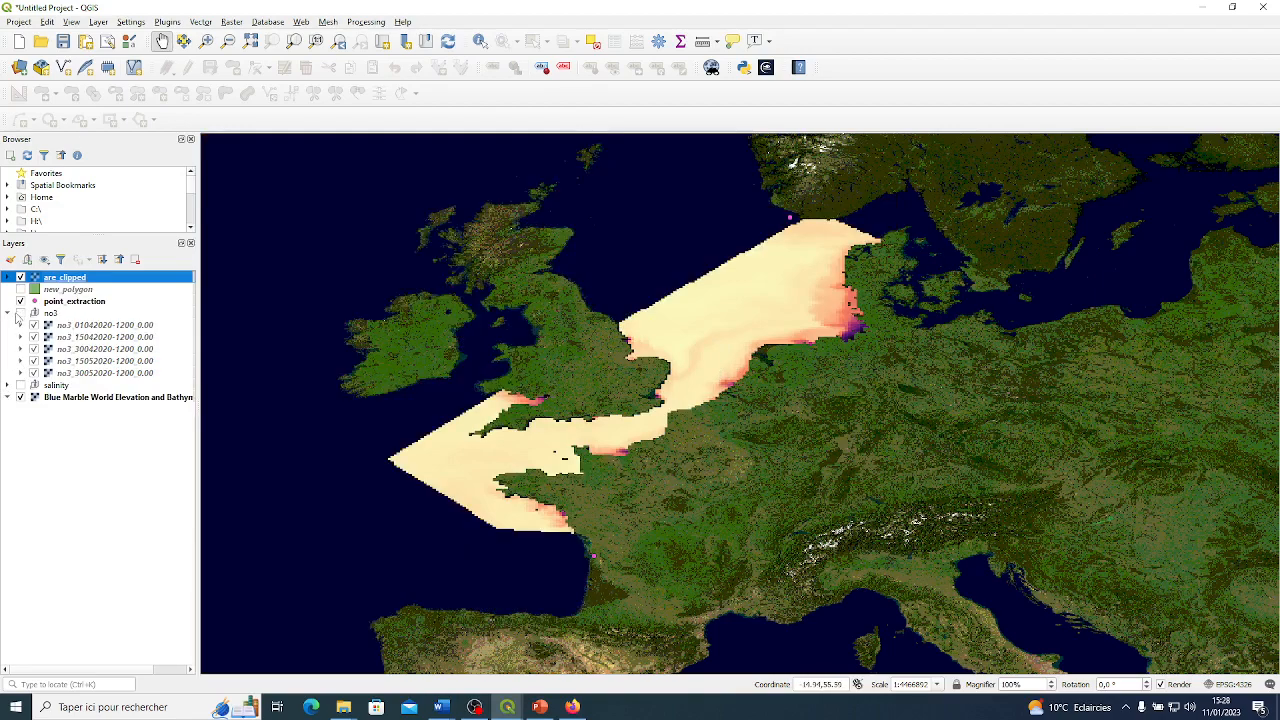
left_click(7, 313)
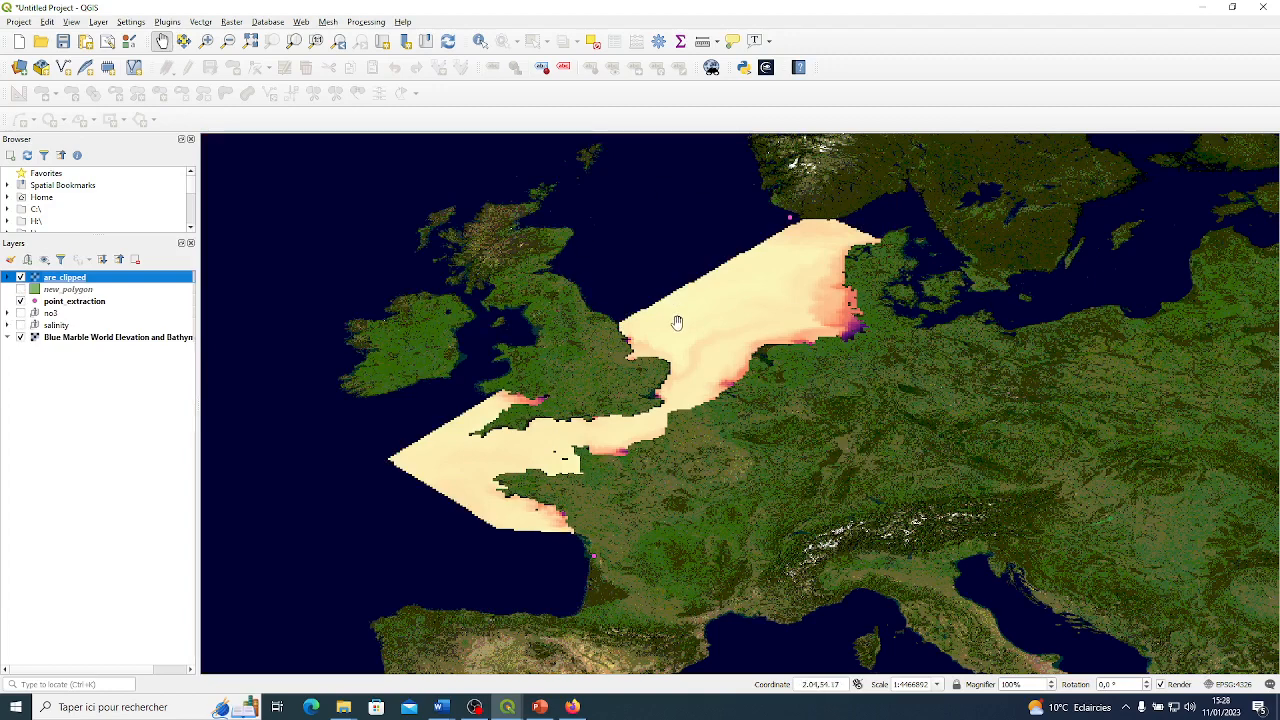
left_click_drag(813, 318, 833, 292)
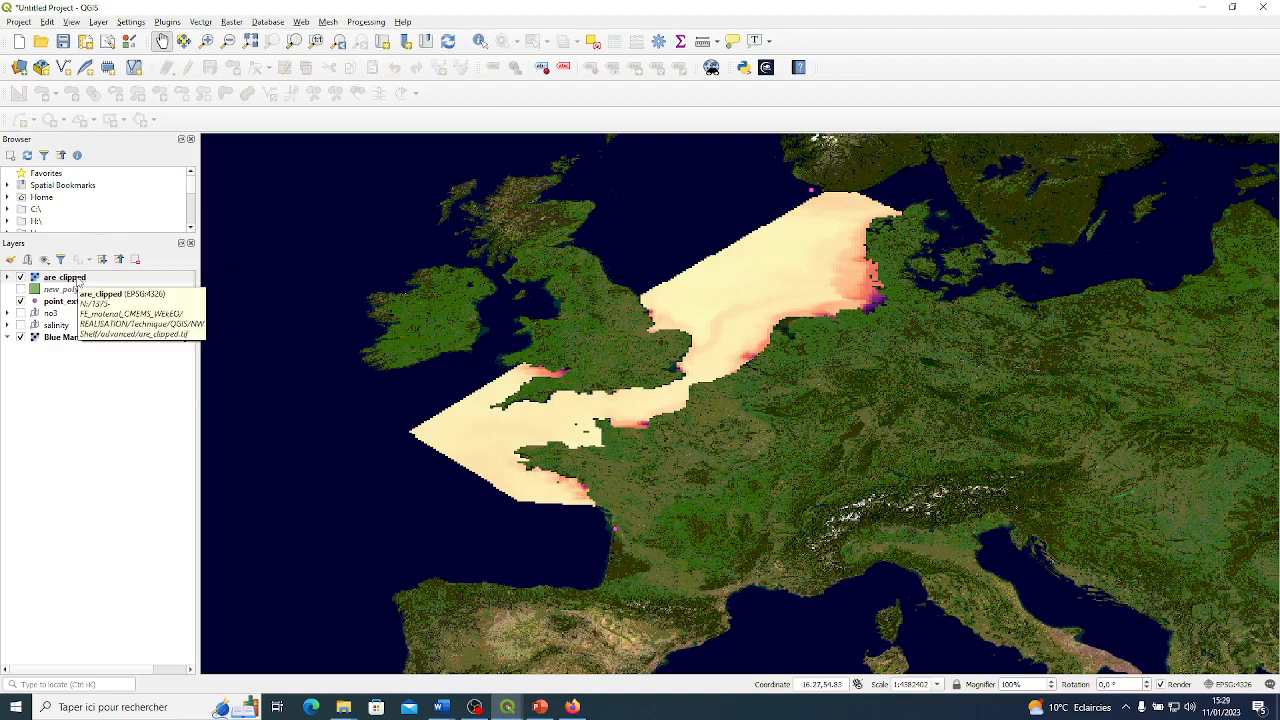
Rename the are_clipped layer to area_clipped.
right_click(78, 285)
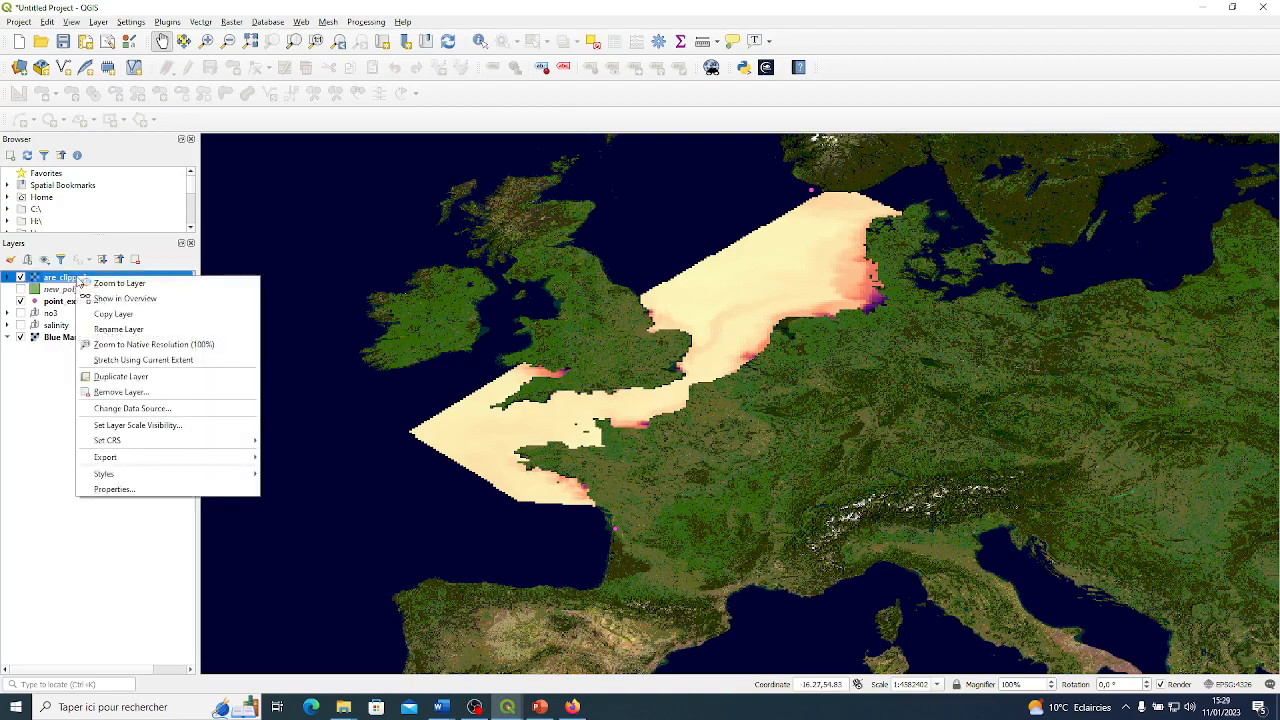
left_click(120, 330)
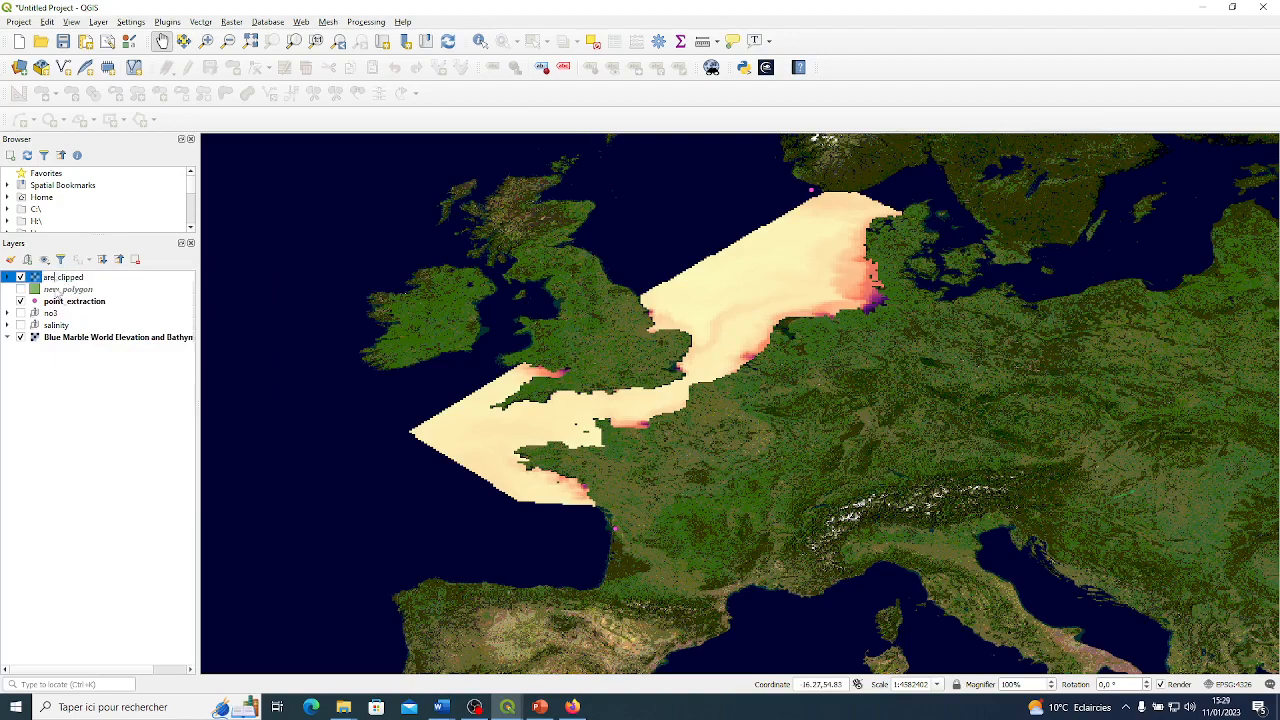
type("a")
key("Return")
Duplicate the area_clipped layer, expanding the original's legend and collapsing the copy's.
right_click(113, 283)
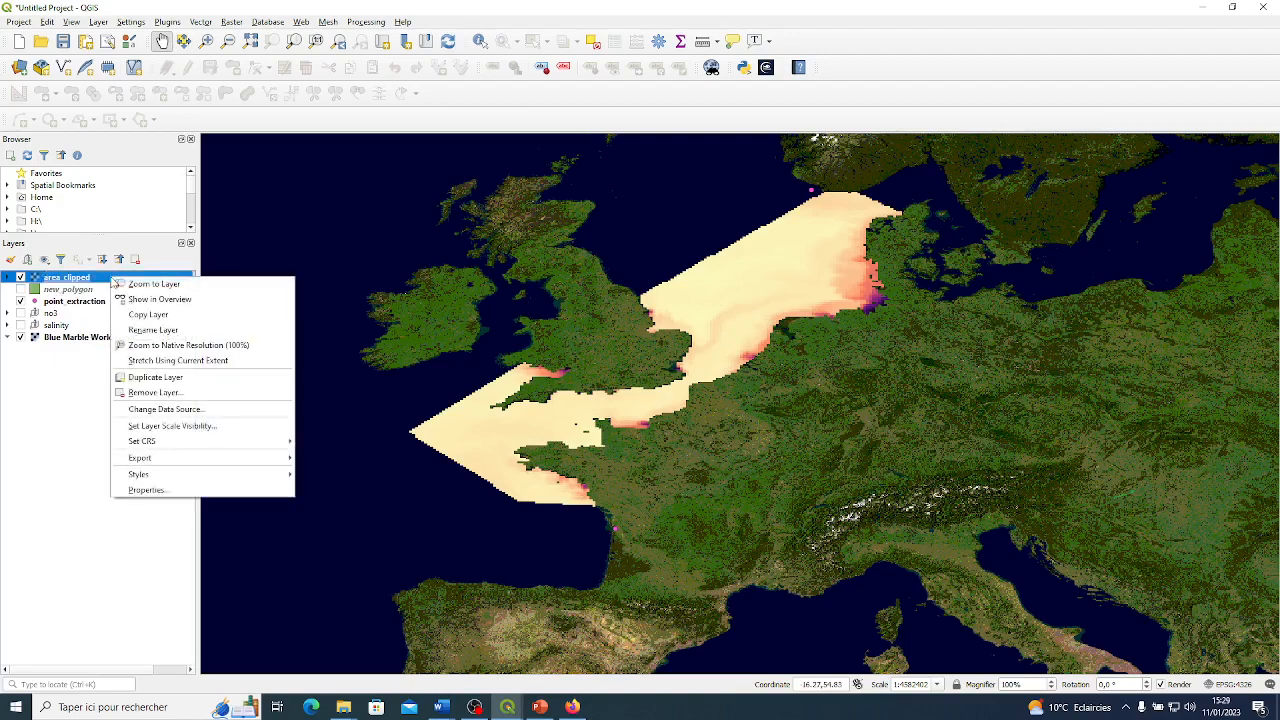
left_click(171, 381)
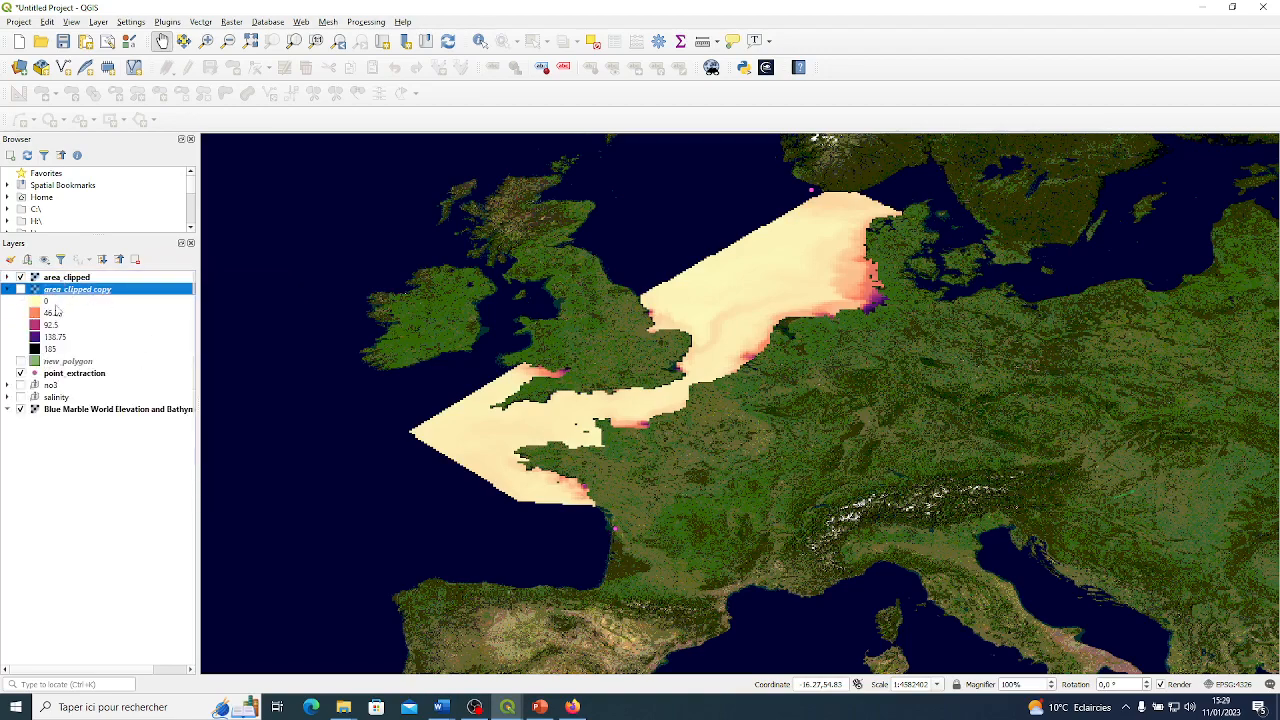
left_click(8, 277)
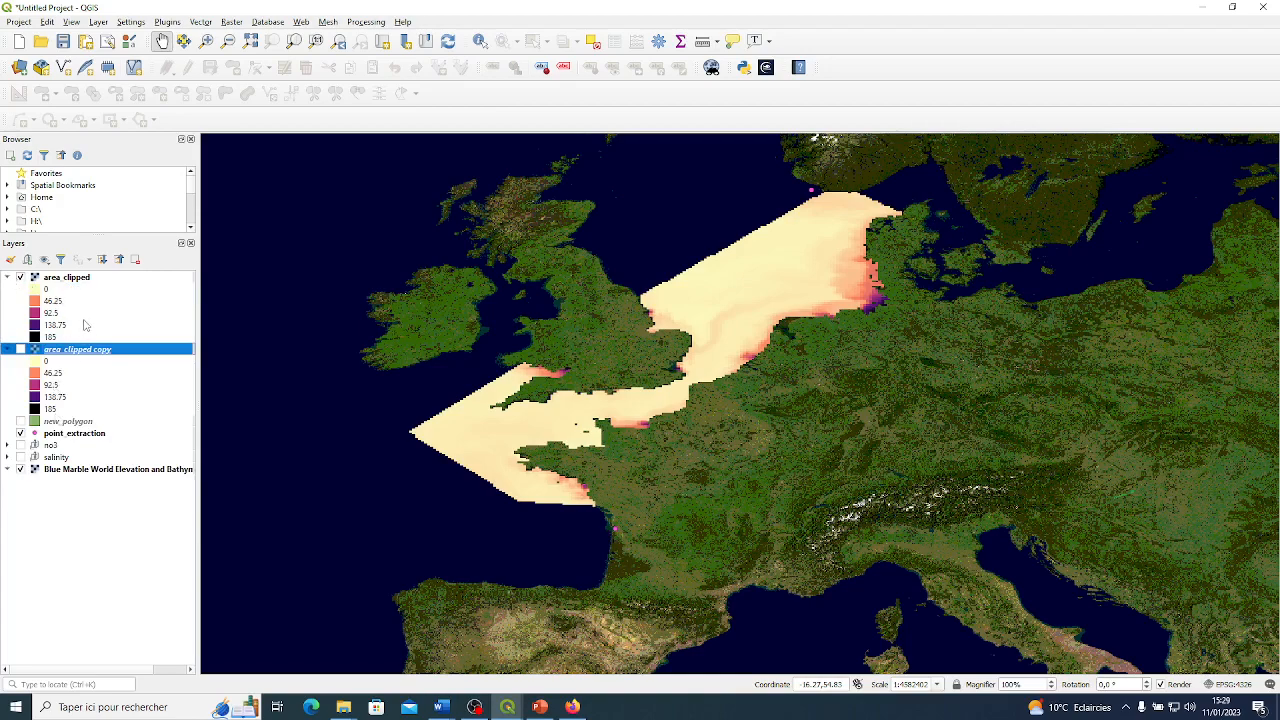
left_click(8, 349)
Remove the duplicate area_clipped copy layer from the project.
right_click(50, 350)
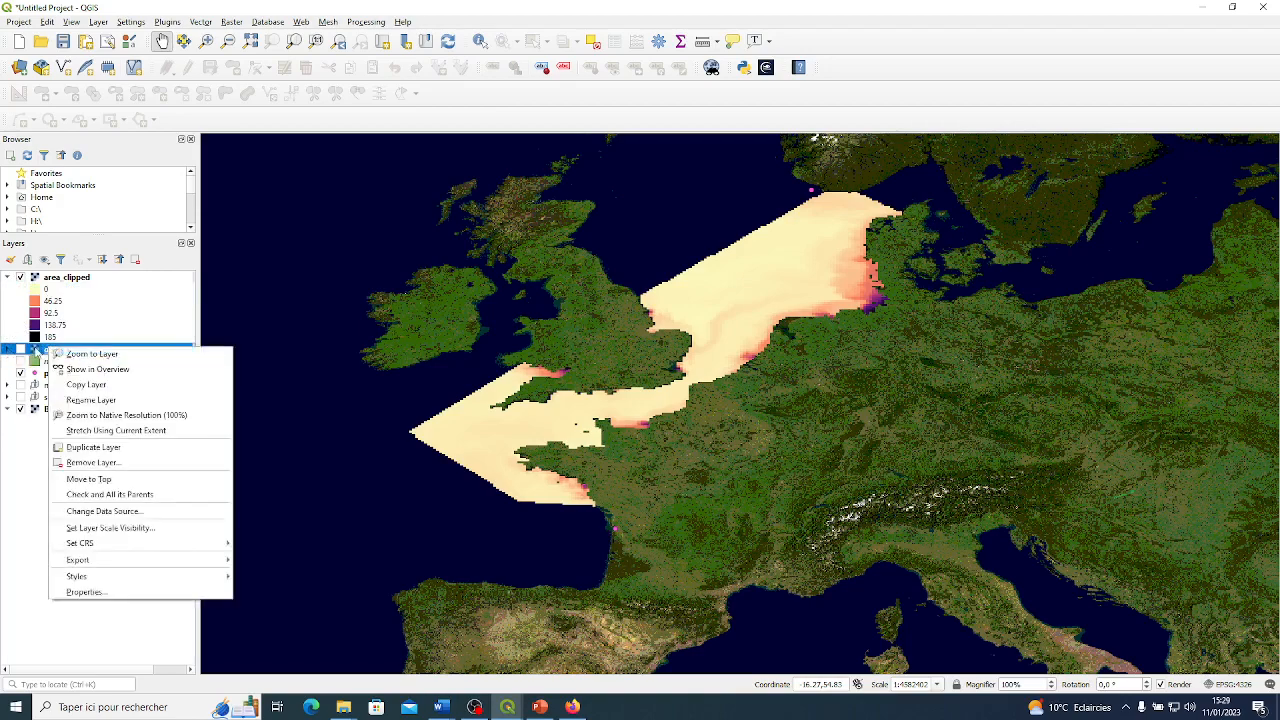
left_click(93, 462)
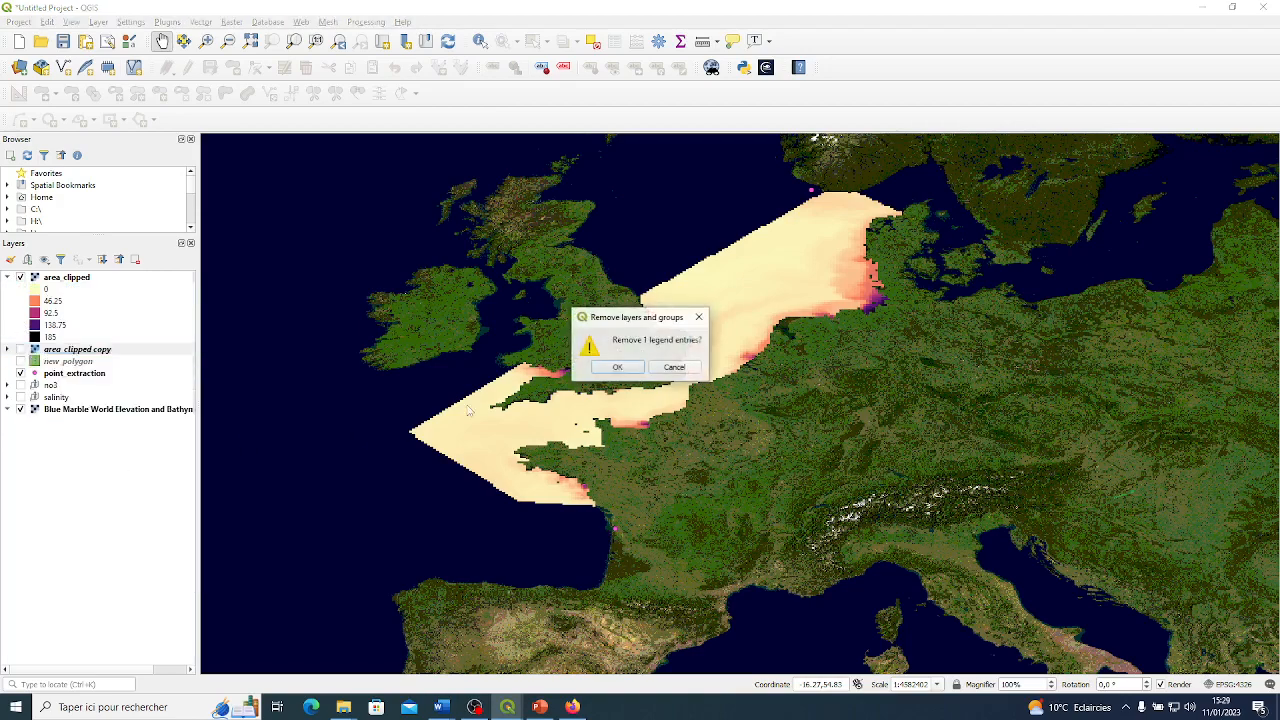
left_click(617, 367)
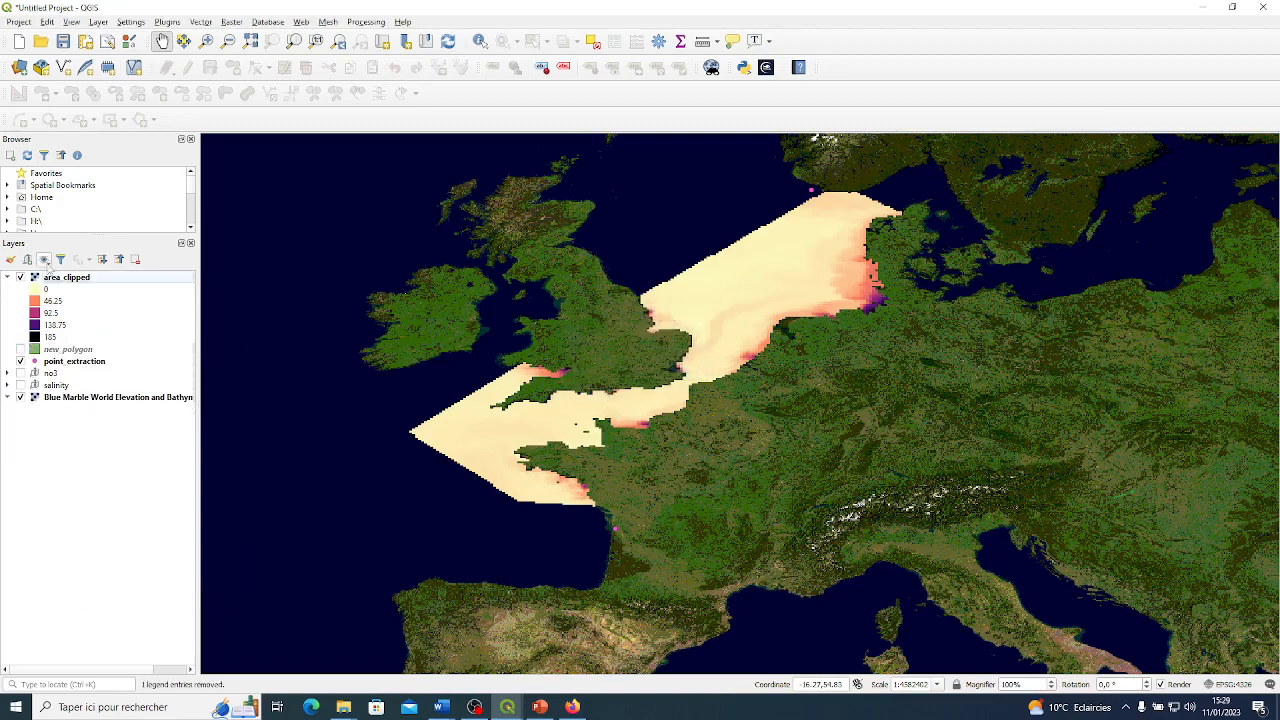
Examine the file formats offered for exporting the area_clipped raster as raw data, and close the export without saving.
right_click(52, 280)
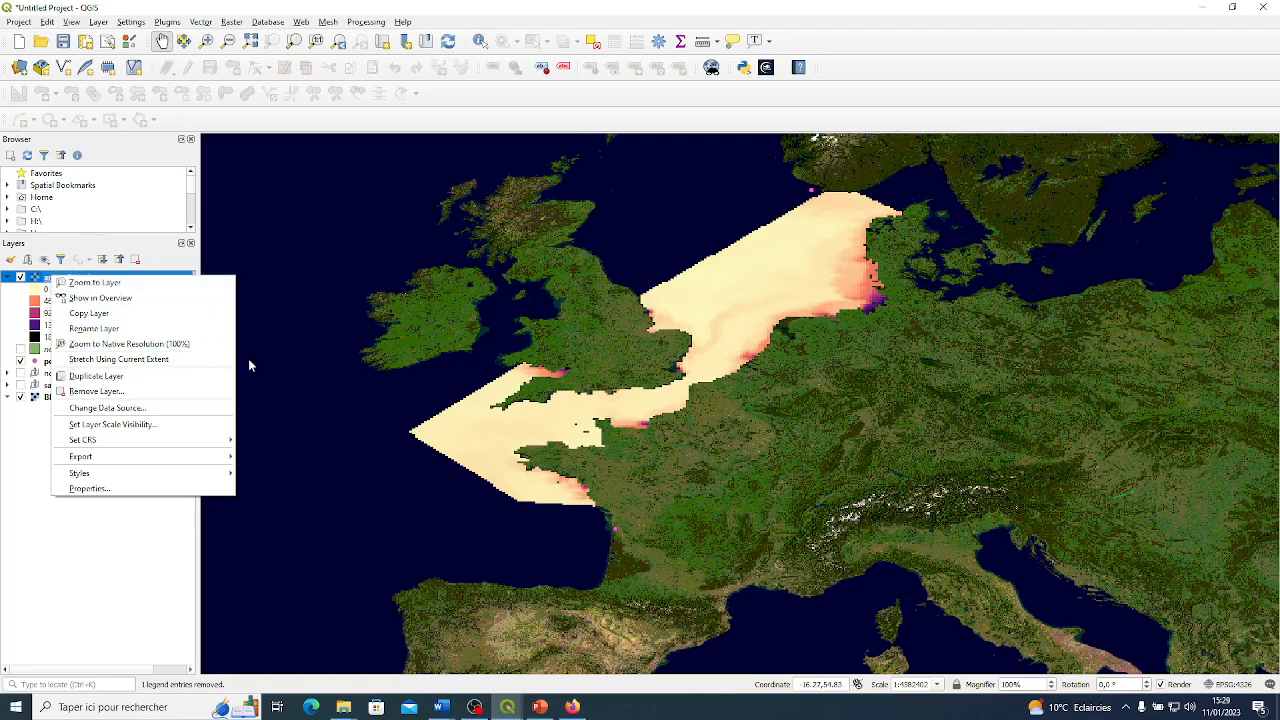
mouse_move(163, 443)
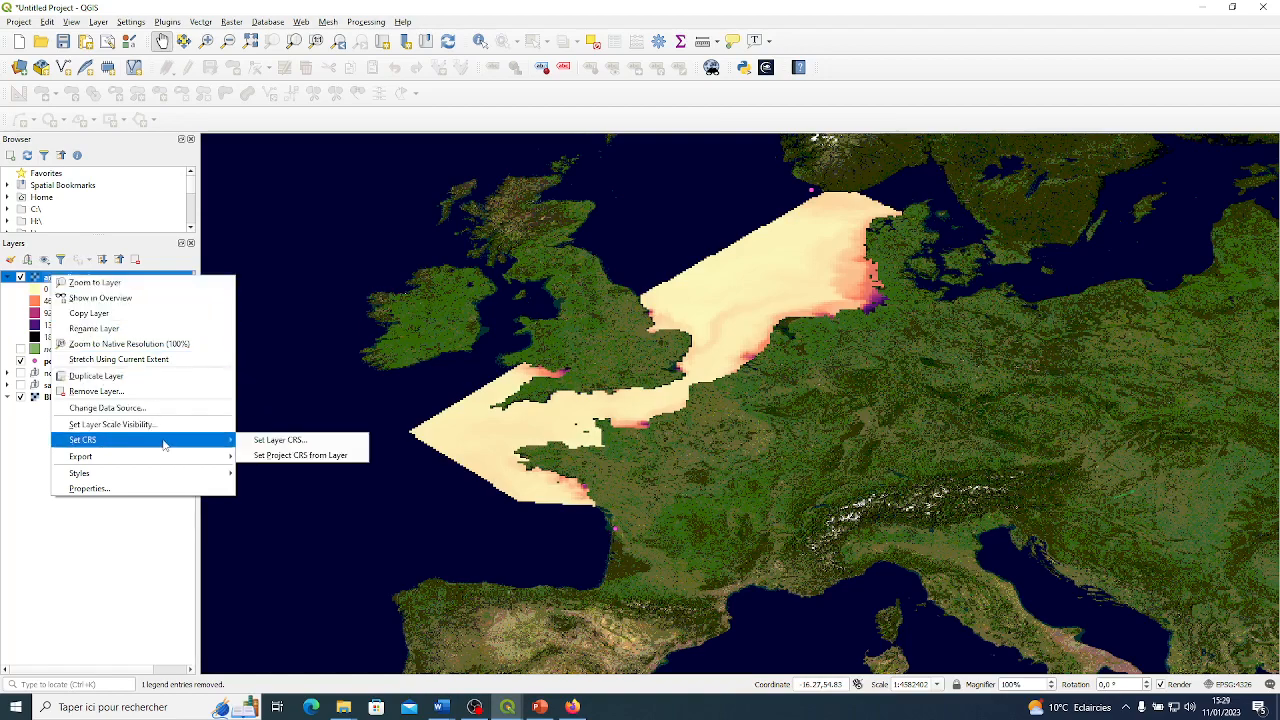
mouse_move(193, 463)
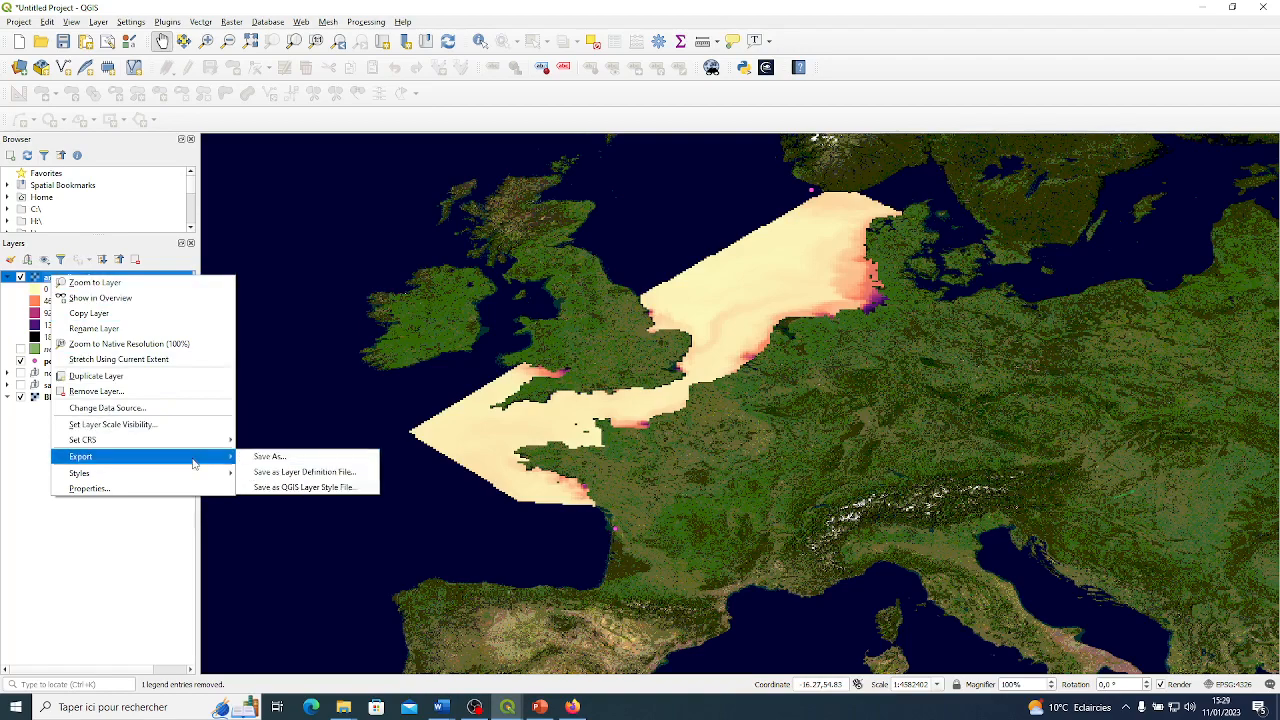
left_click(259, 457)
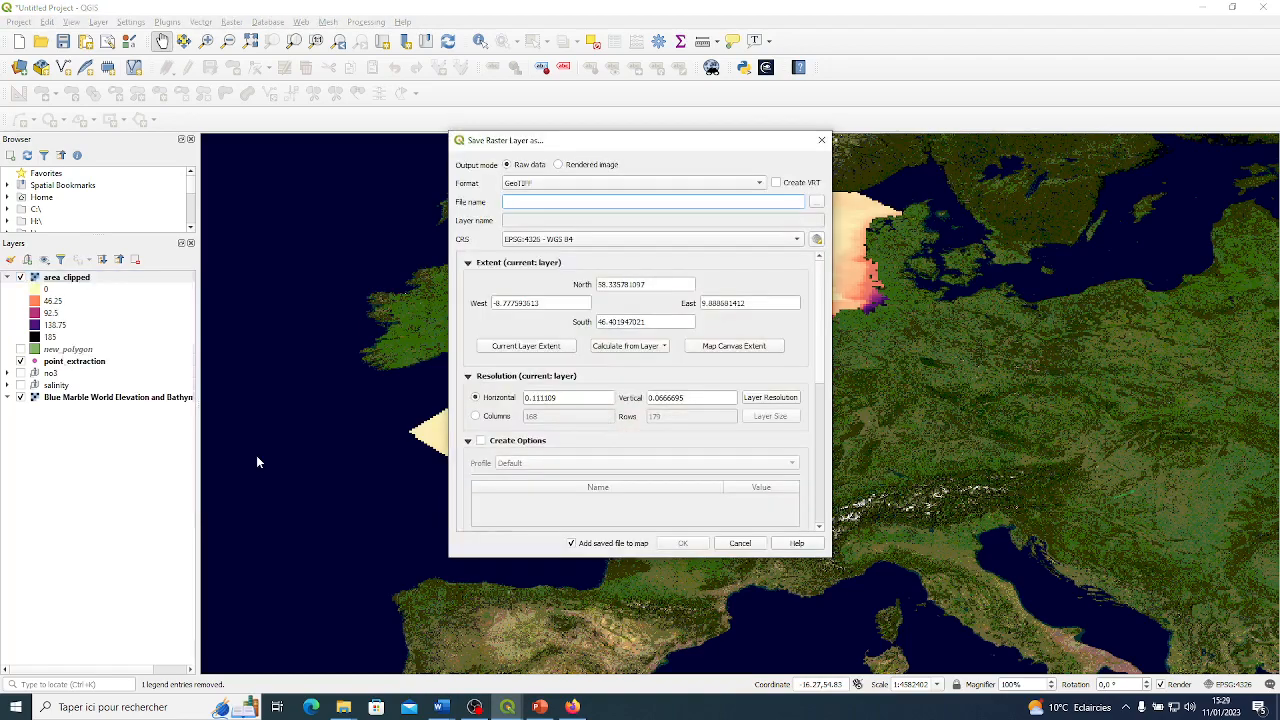
left_click(660, 182)
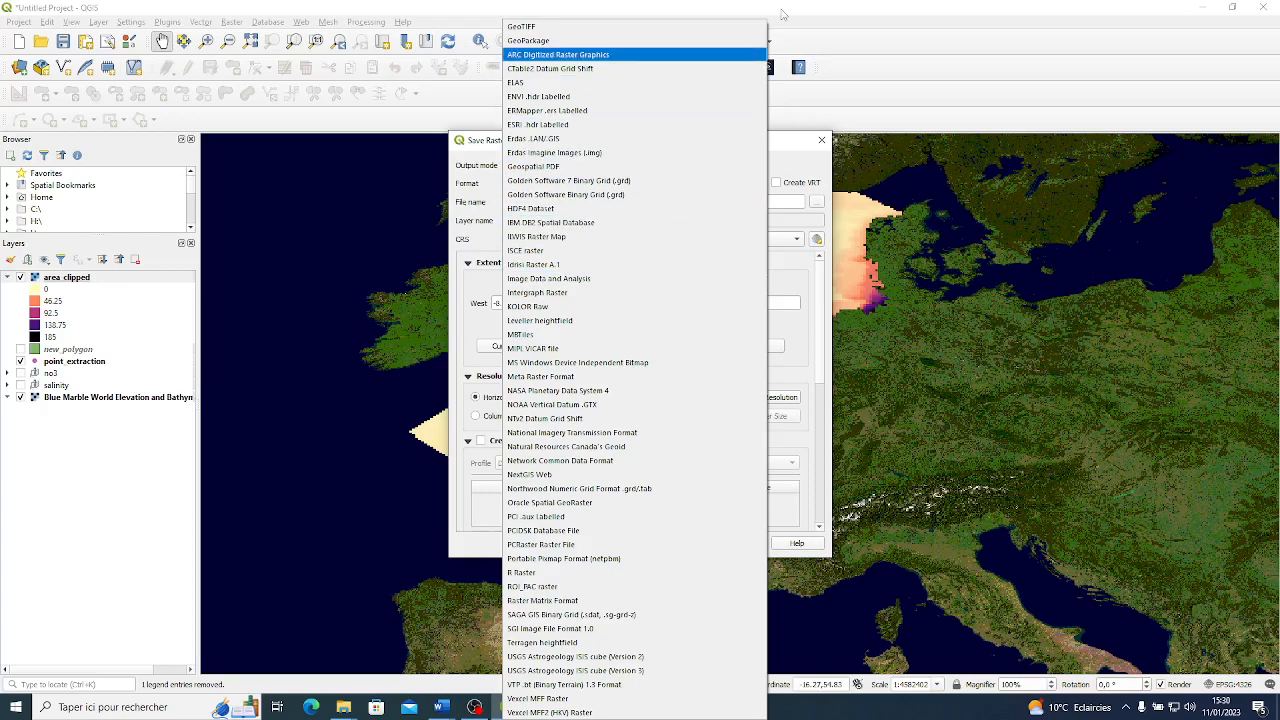
left_click(803, 167)
left_click(822, 139)
Check the export settings of area_clipped once more, including its format options, and close them without saving.
left_click(88, 277)
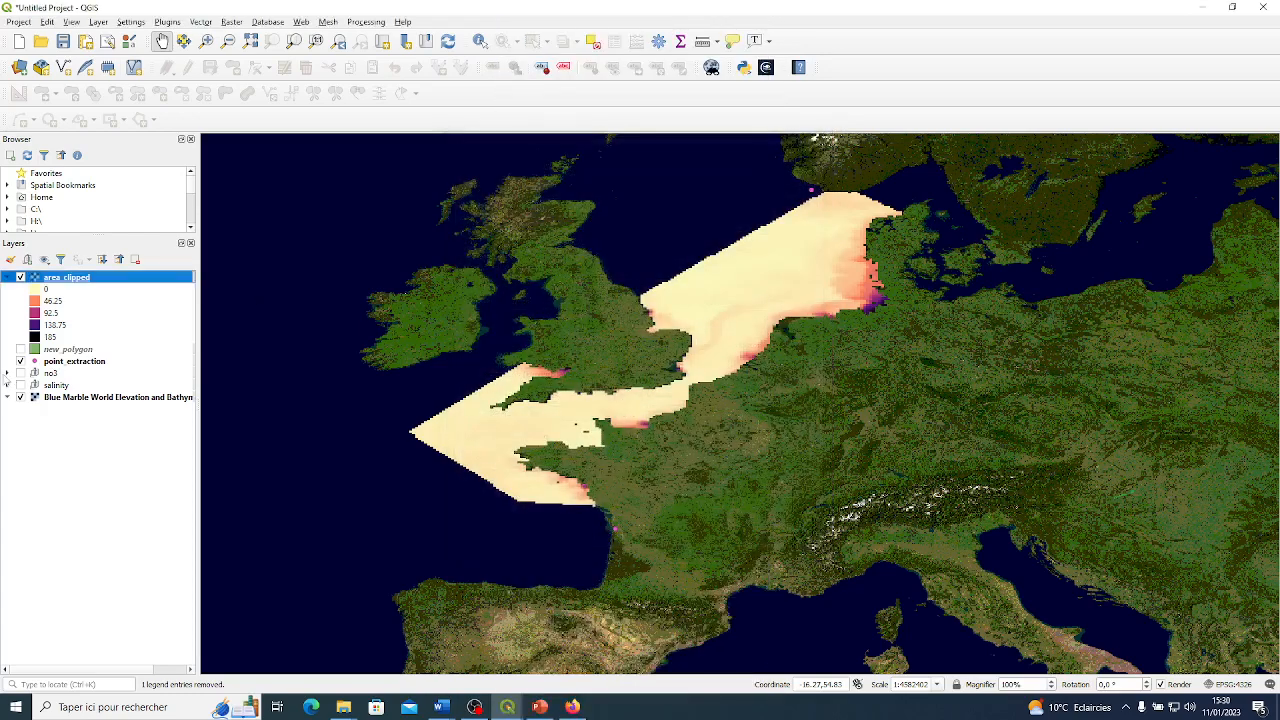
right_click(83, 280)
mouse_move(222, 447)
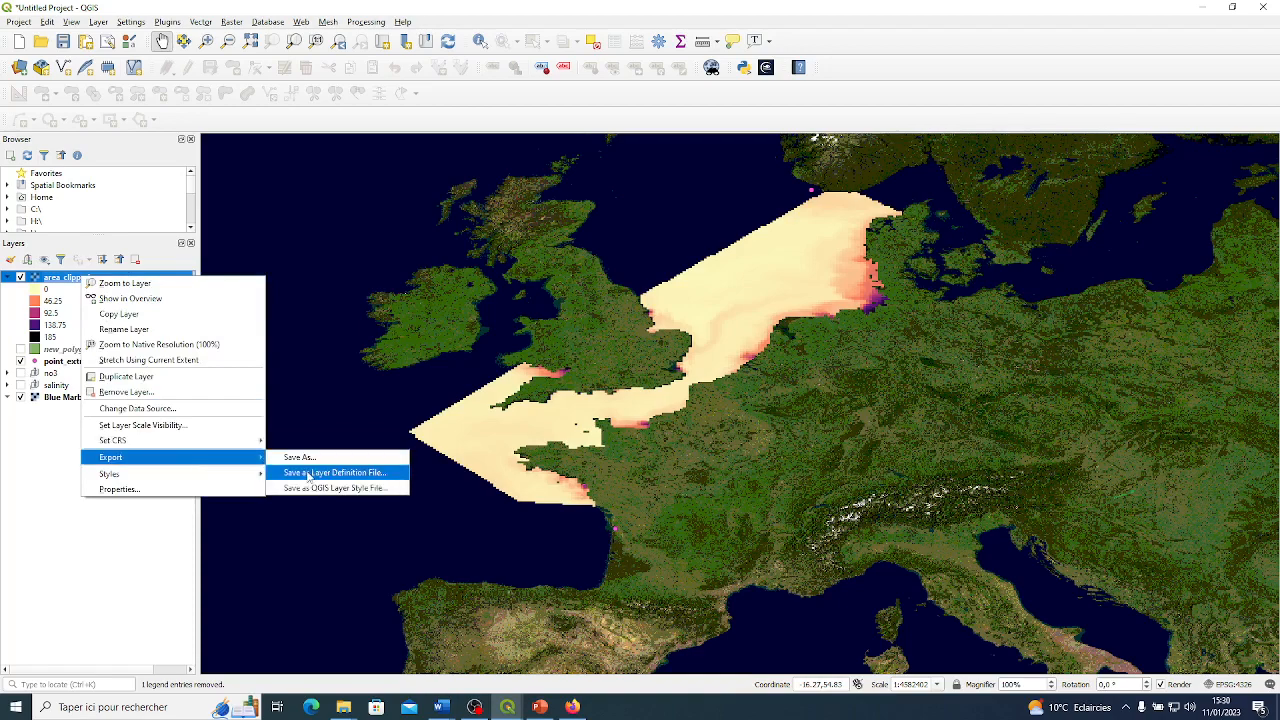
left_click(297, 457)
left_click(740, 204)
left_click(476, 206)
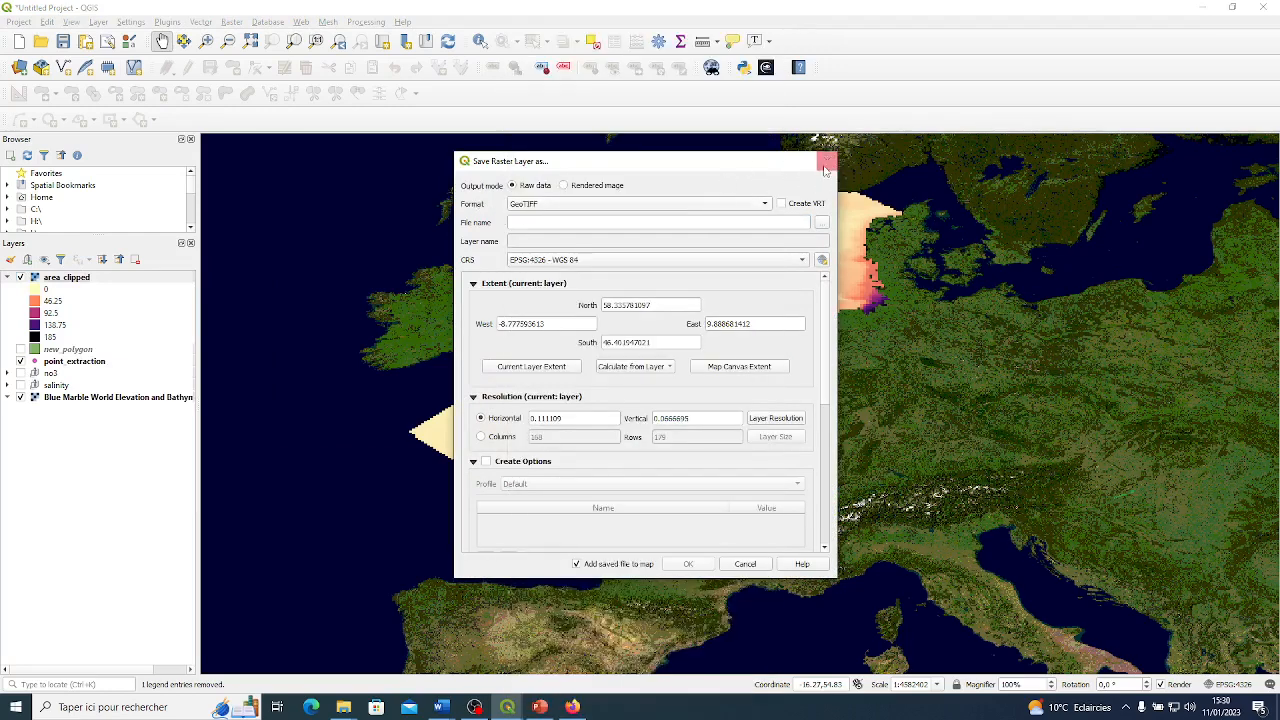
left_click(594, 203)
left_click(825, 176)
left_click(827, 163)
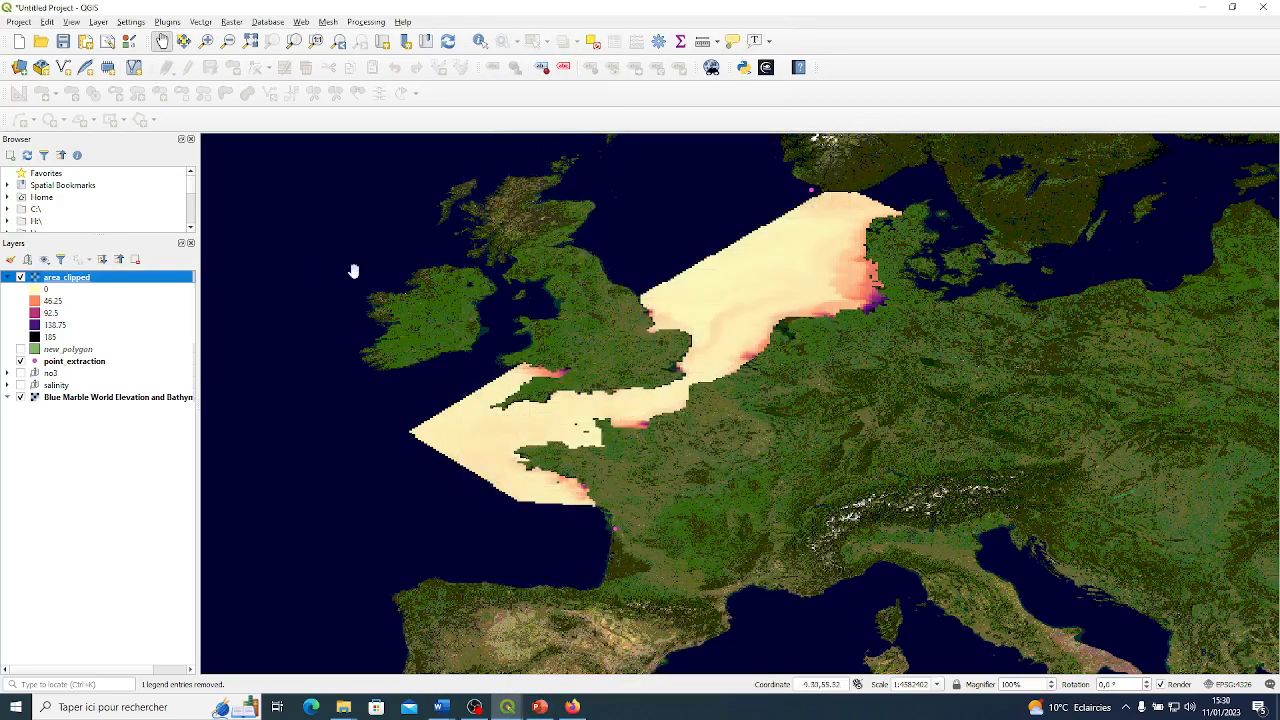
Review the vector export formats for new_polygon, choose ESRI Shapefile, and close the export without saving.
left_click(60, 351)
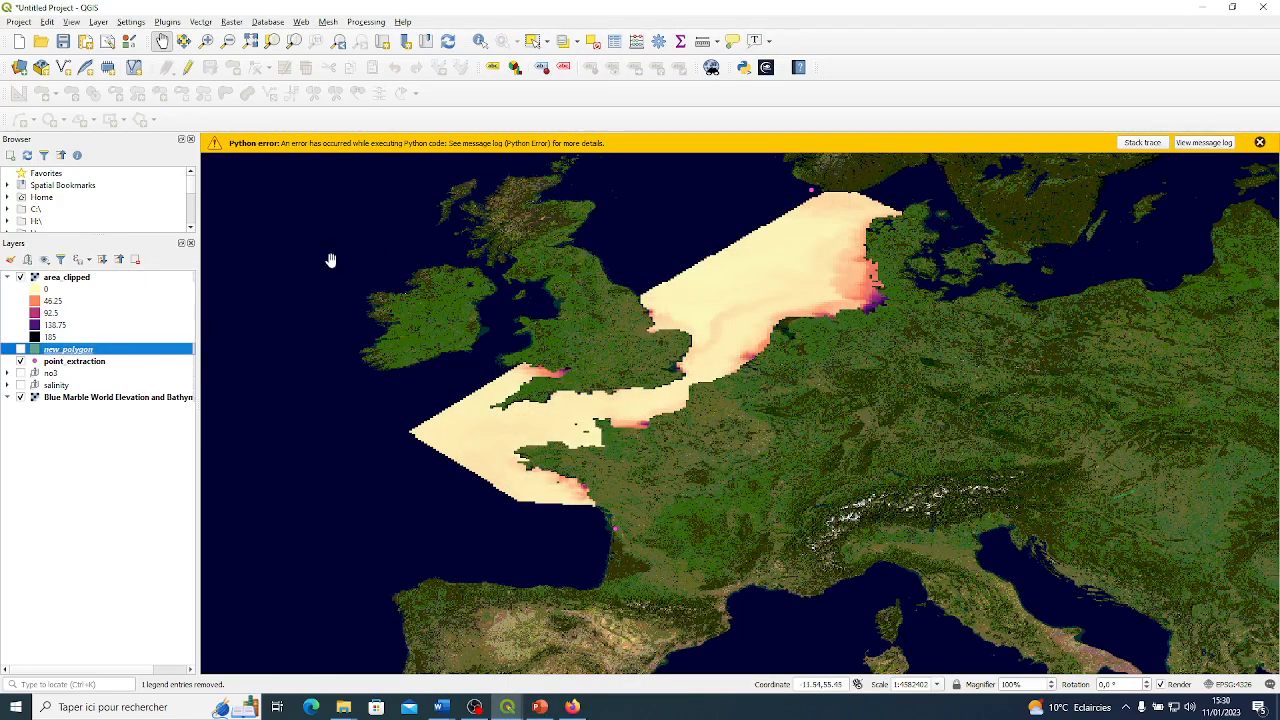
left_click(1260, 142)
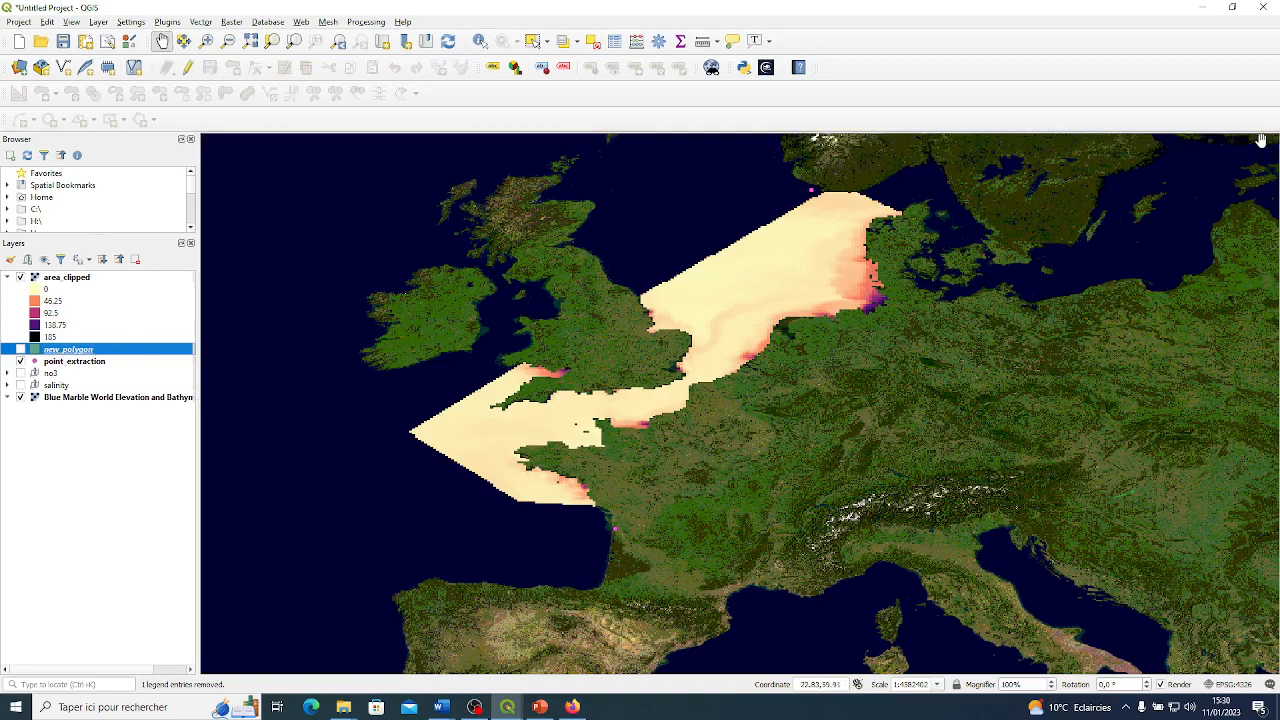
right_click(88, 352)
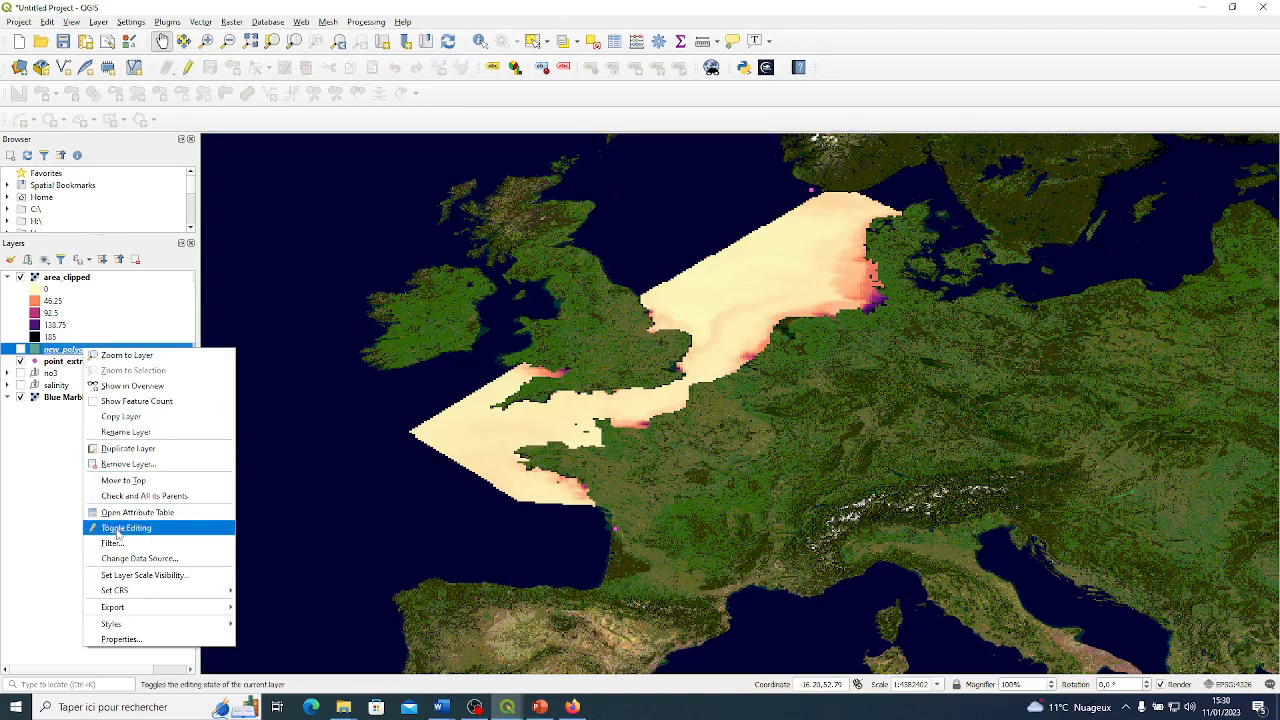
left_click(278, 612)
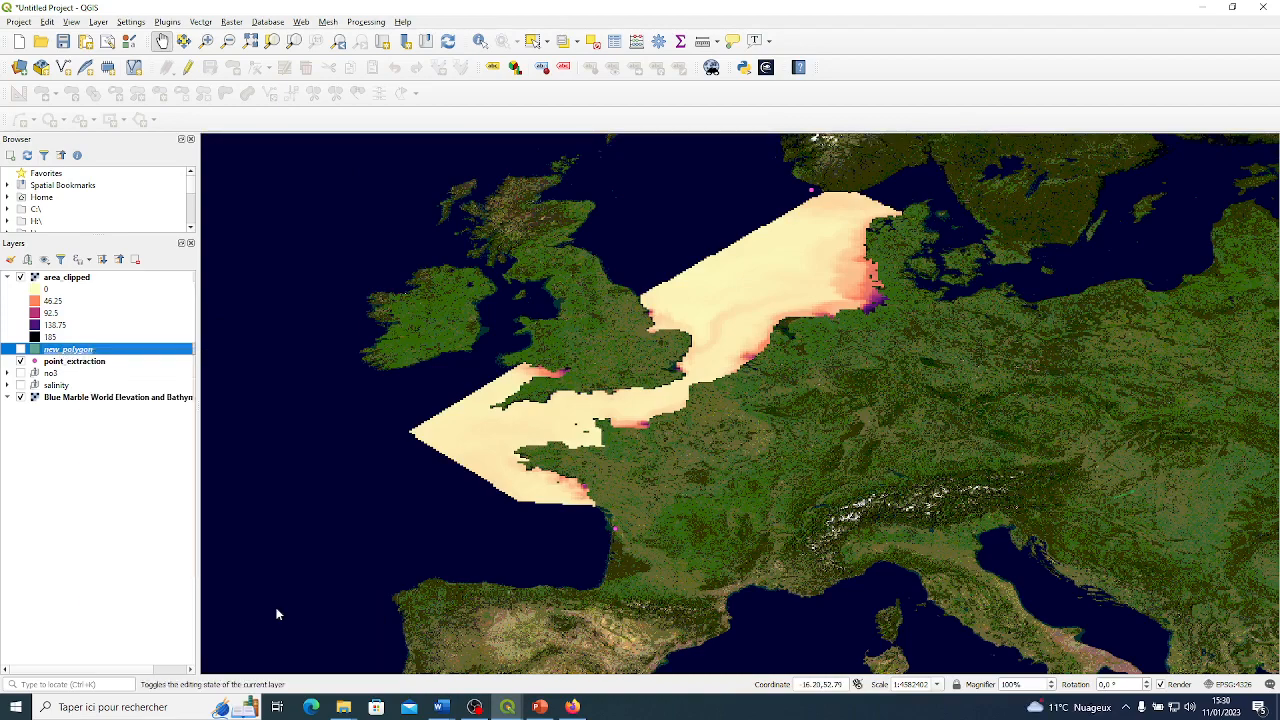
left_click(745, 167)
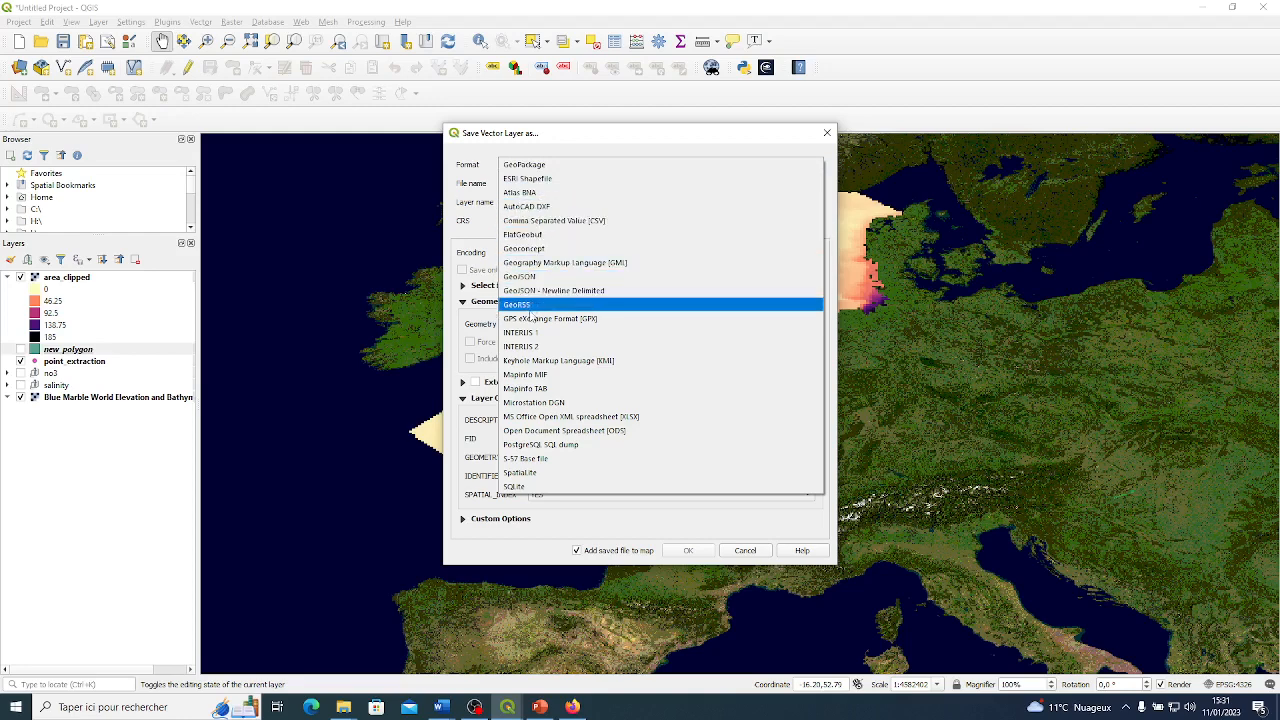
left_click(529, 181)
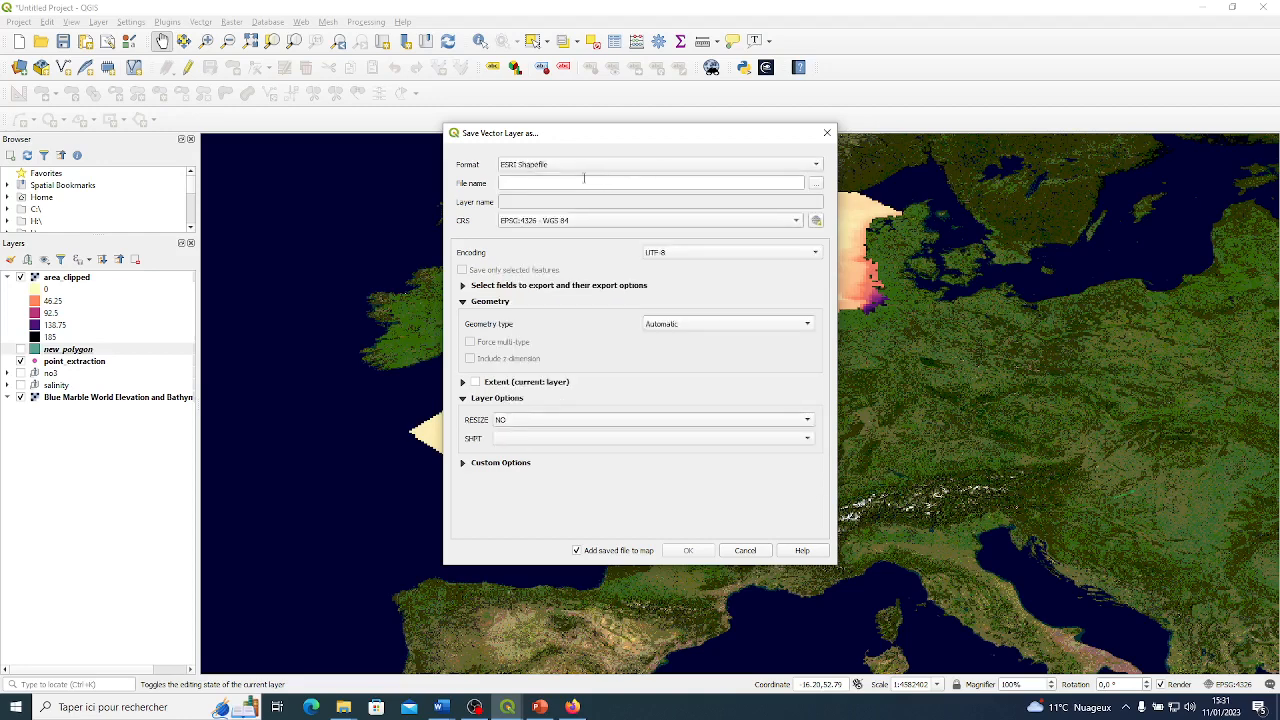
left_click(827, 132)
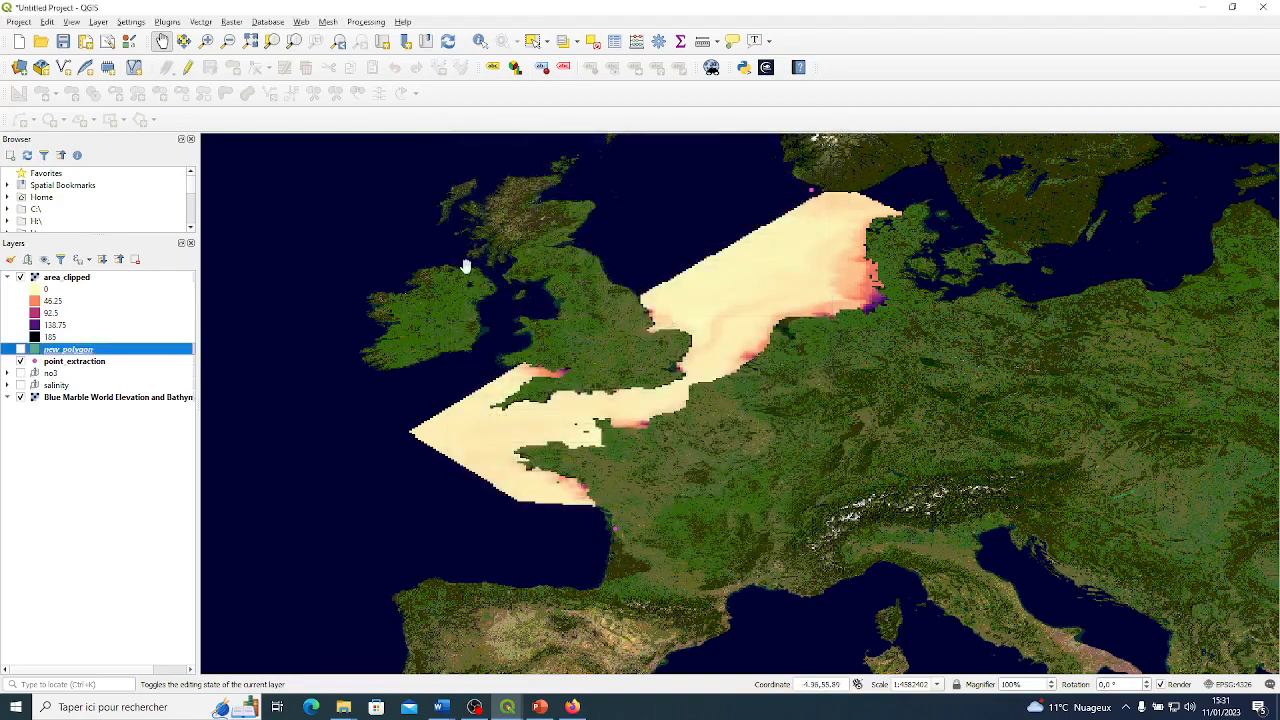
Inspect the attribute table of new_polygon sorted by id, and close it along with the Python error notice.
left_click(80, 278)
right_click(80, 281)
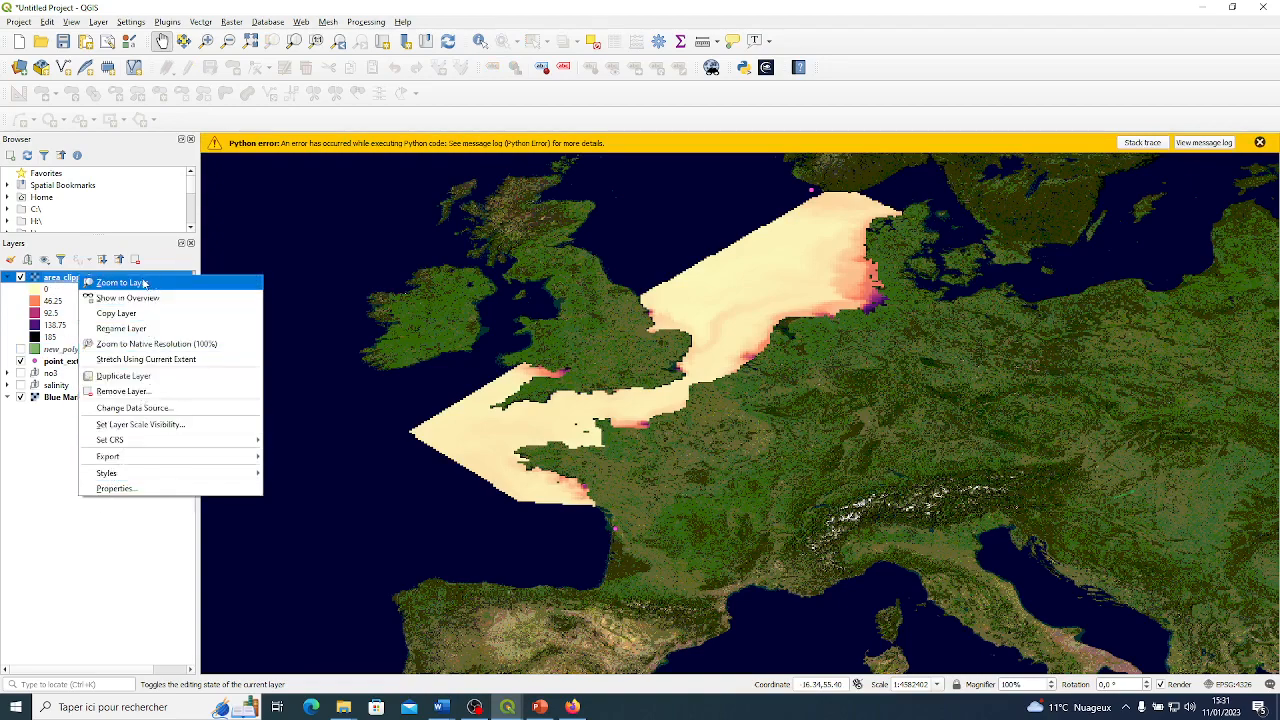
left_click(6, 298)
right_click(51, 347)
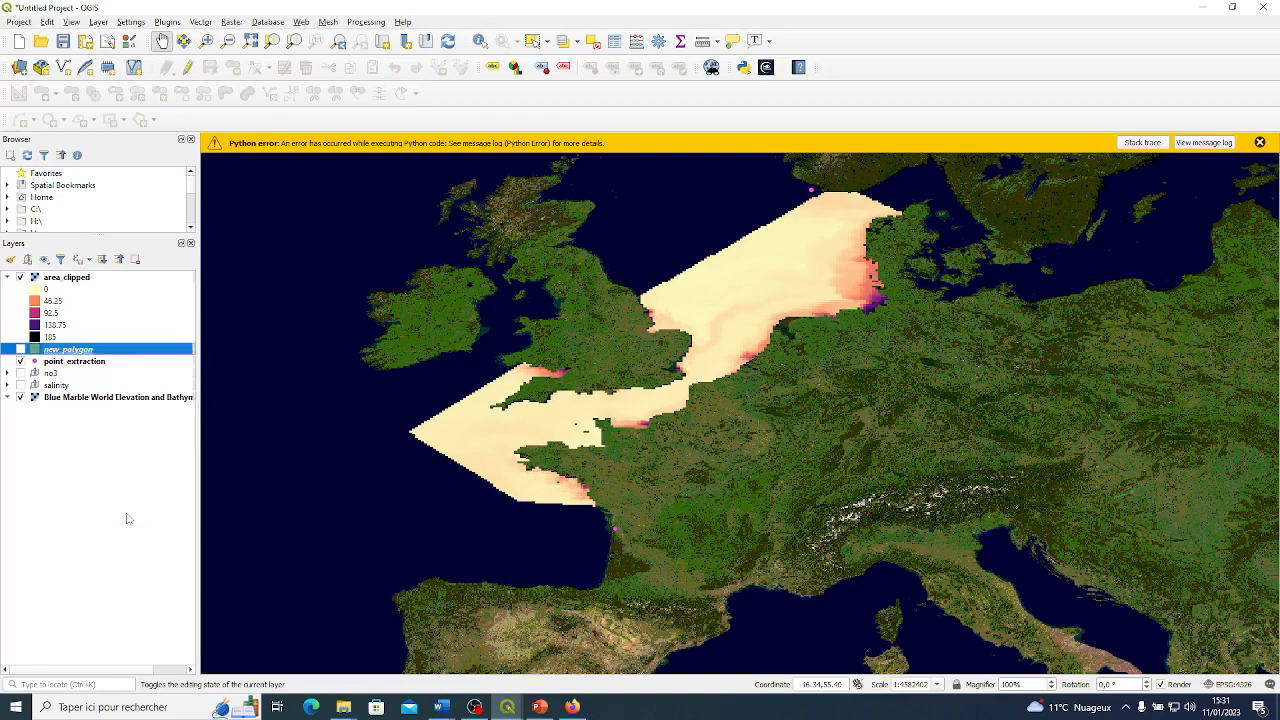
left_click(127, 514)
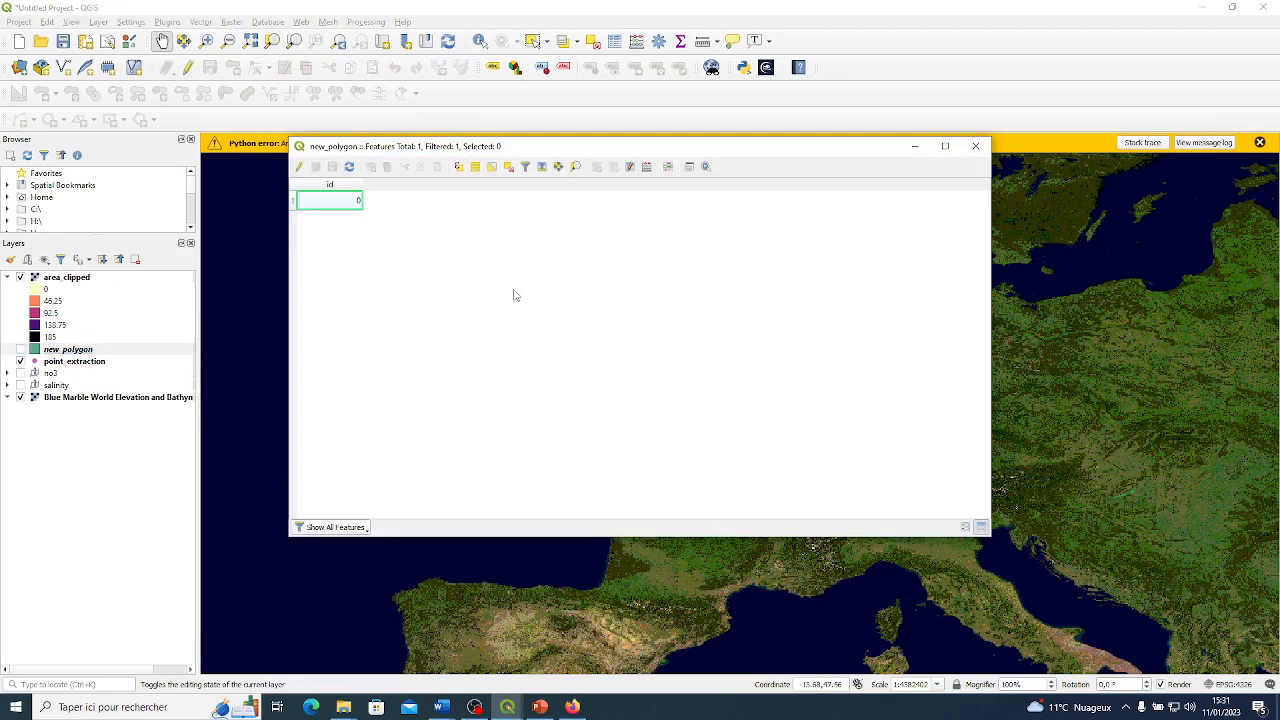
left_click(339, 187)
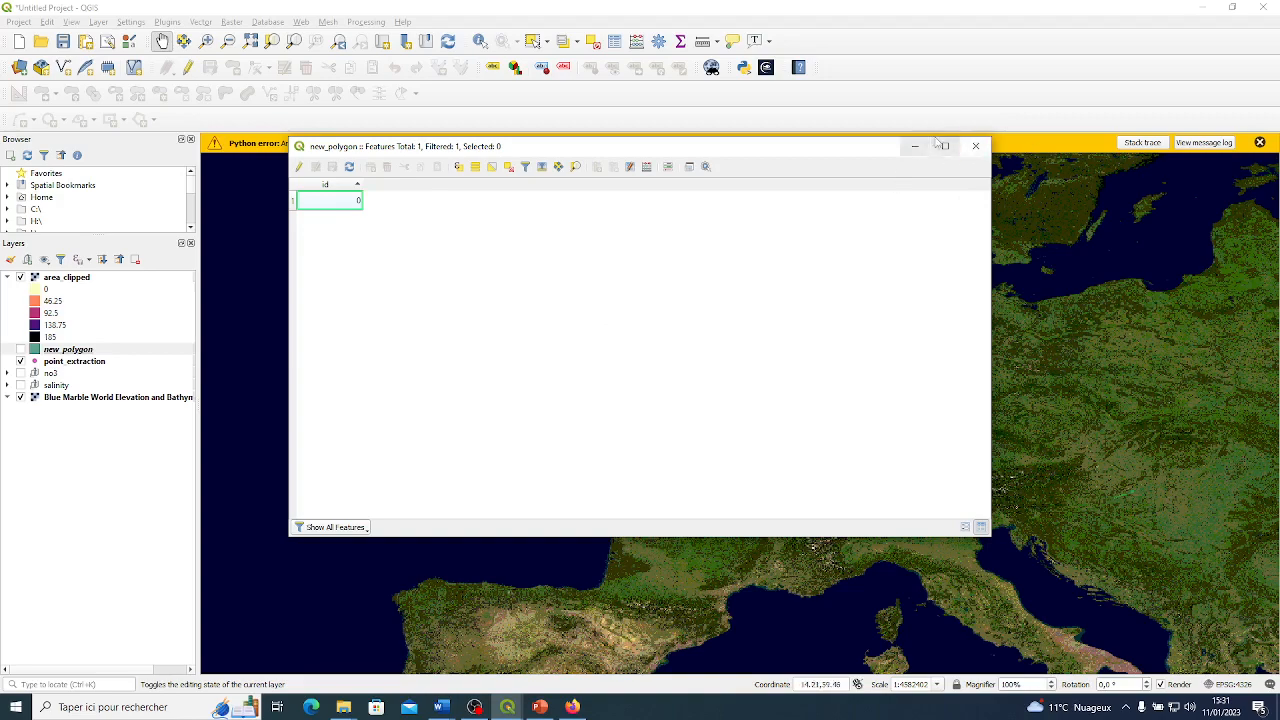
left_click(977, 147)
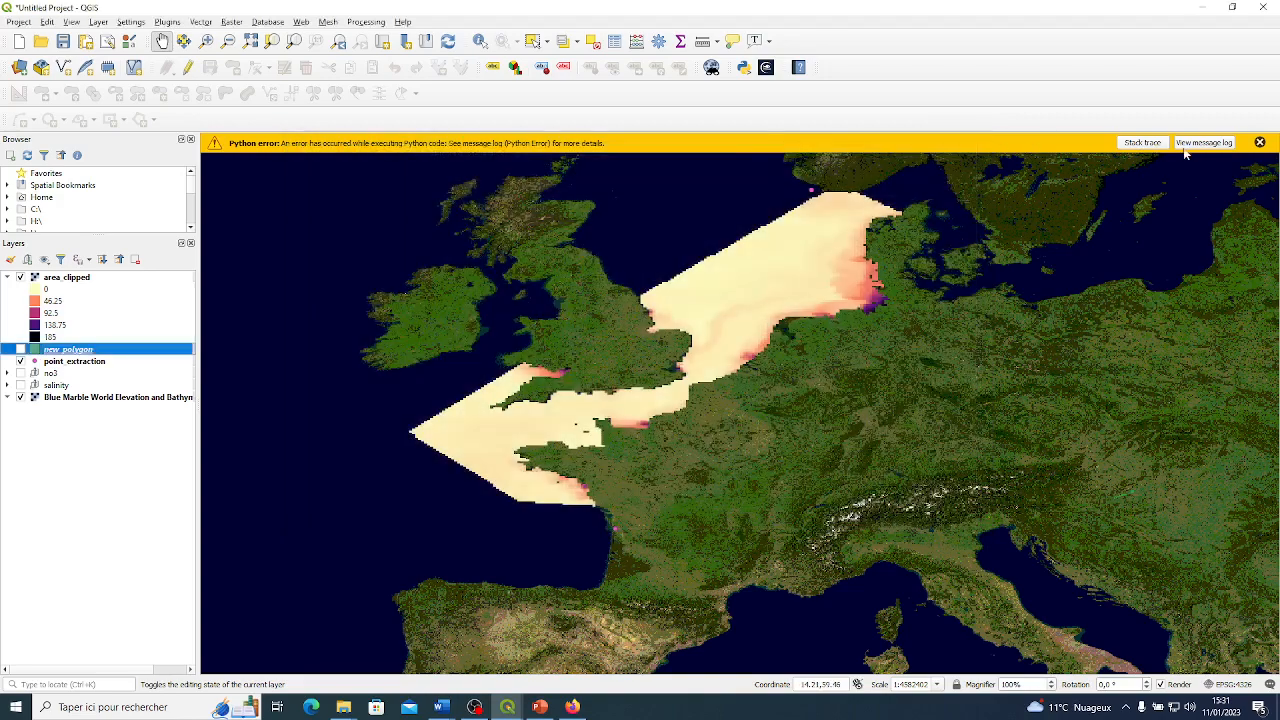
left_click(1259, 142)
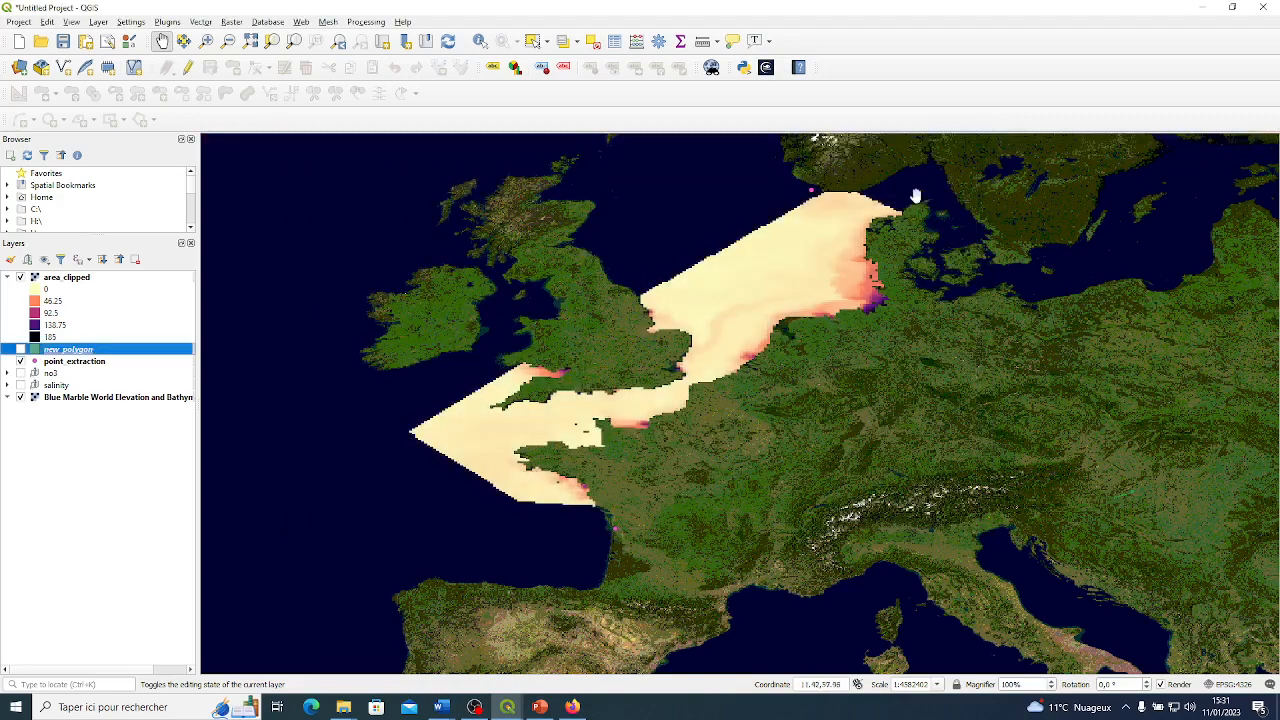
Collapse the area_clipped legend and move the point_extraction layer above area_clipped in the layer order.
left_click(8, 278)
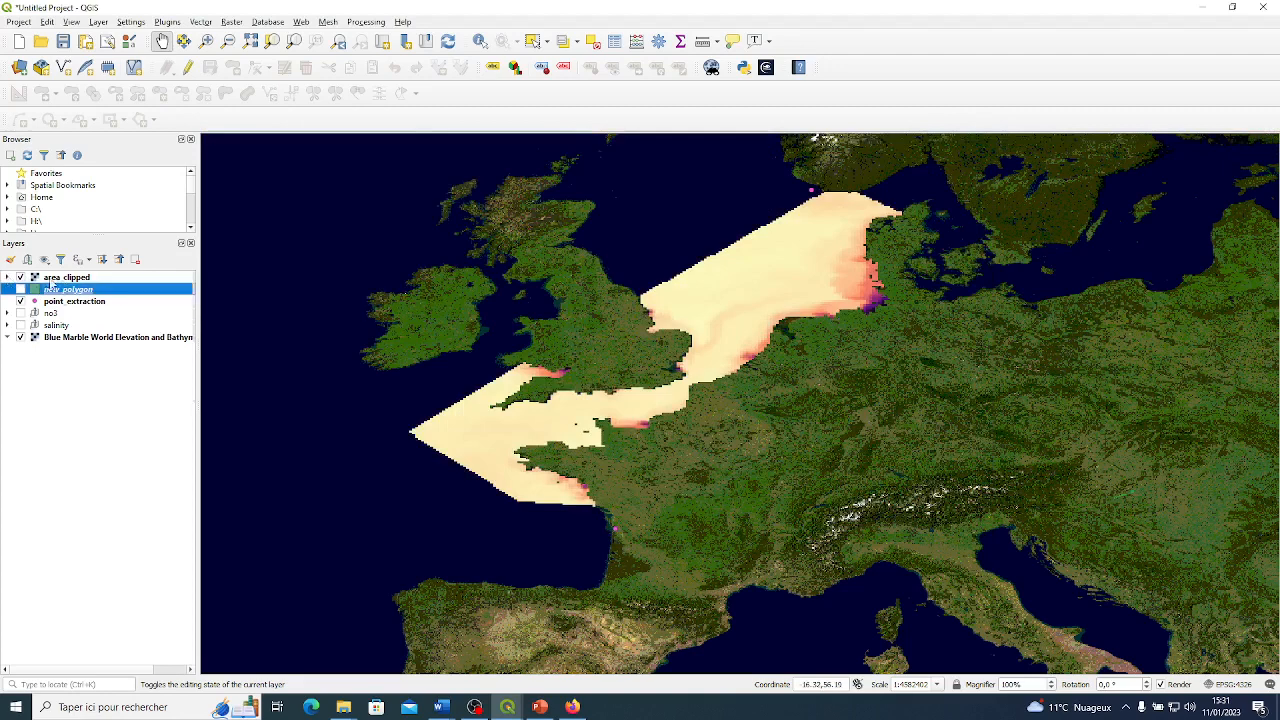
left_click(48, 281)
right_click(50, 284)
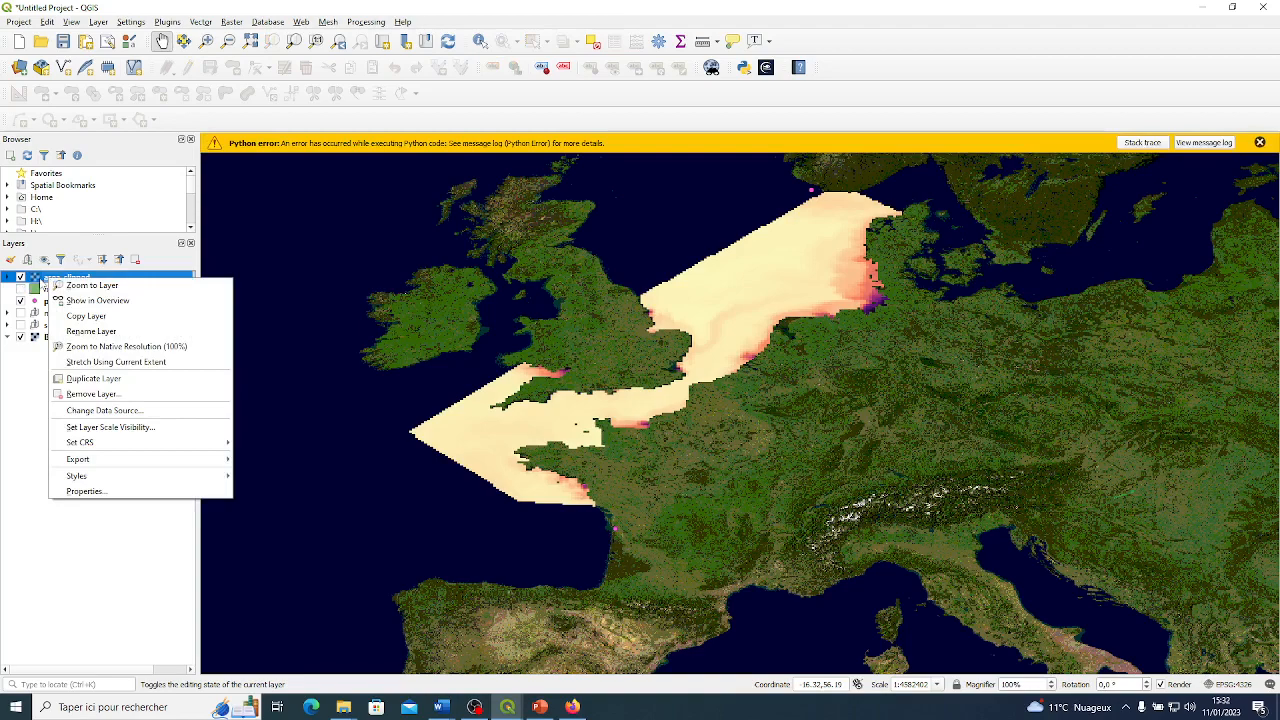
left_click(41, 281)
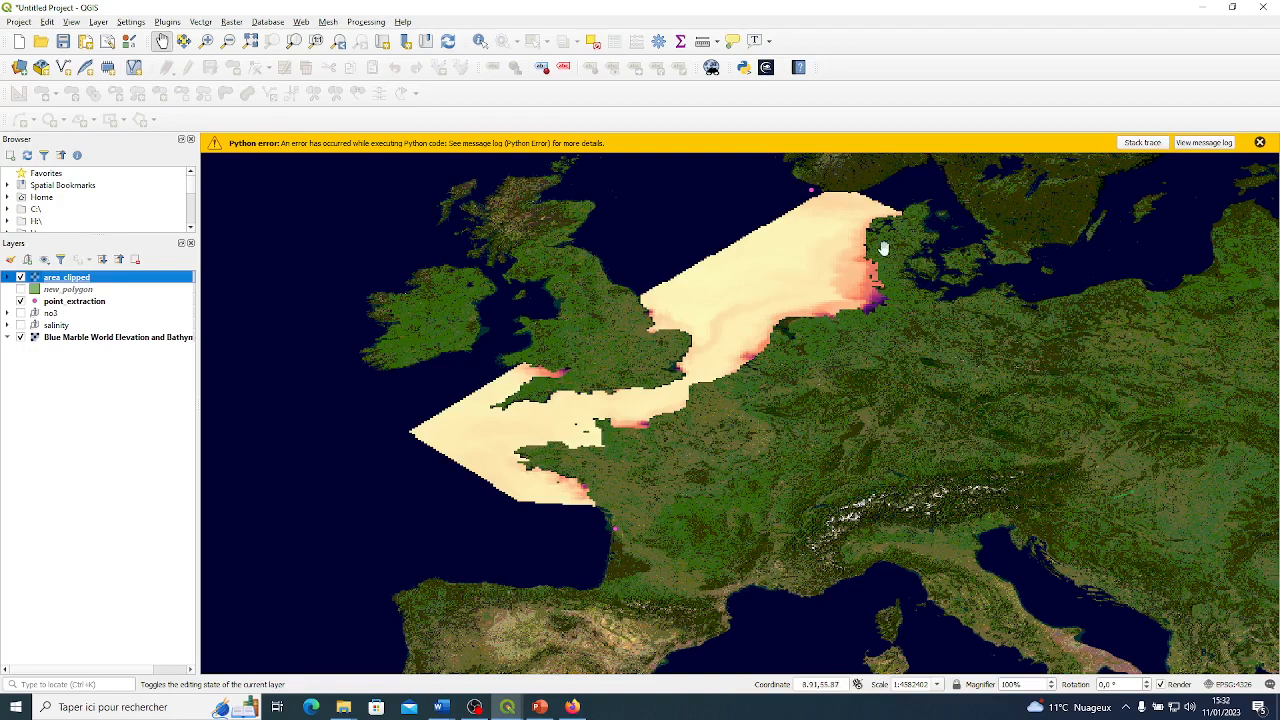
left_click_drag(80, 305, 88, 274)
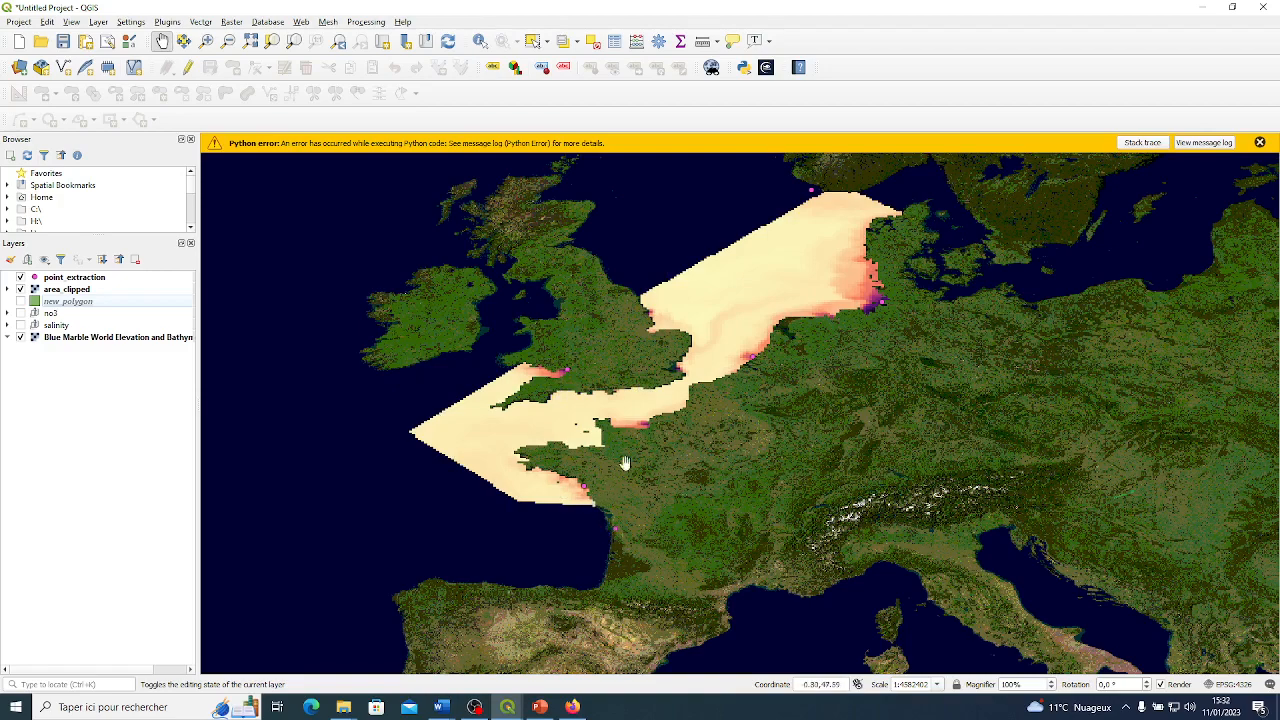
Examine the extraction points against the clipped raster around southern England, the Dutch coast and southern Norway.
scroll(552, 375, "up", 1)
scroll(558, 375, "up", 1)
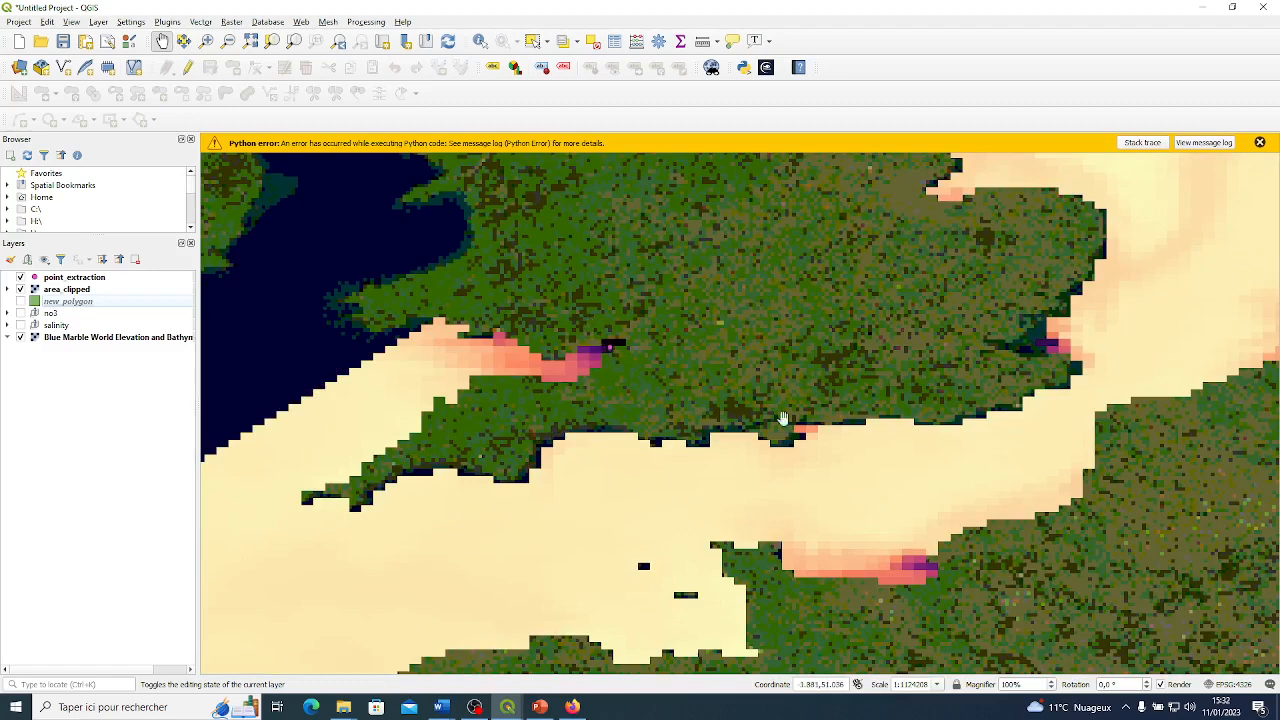
scroll(873, 437, "down", 2)
scroll(873, 437, "down", 2)
scroll(886, 430, "up", 4)
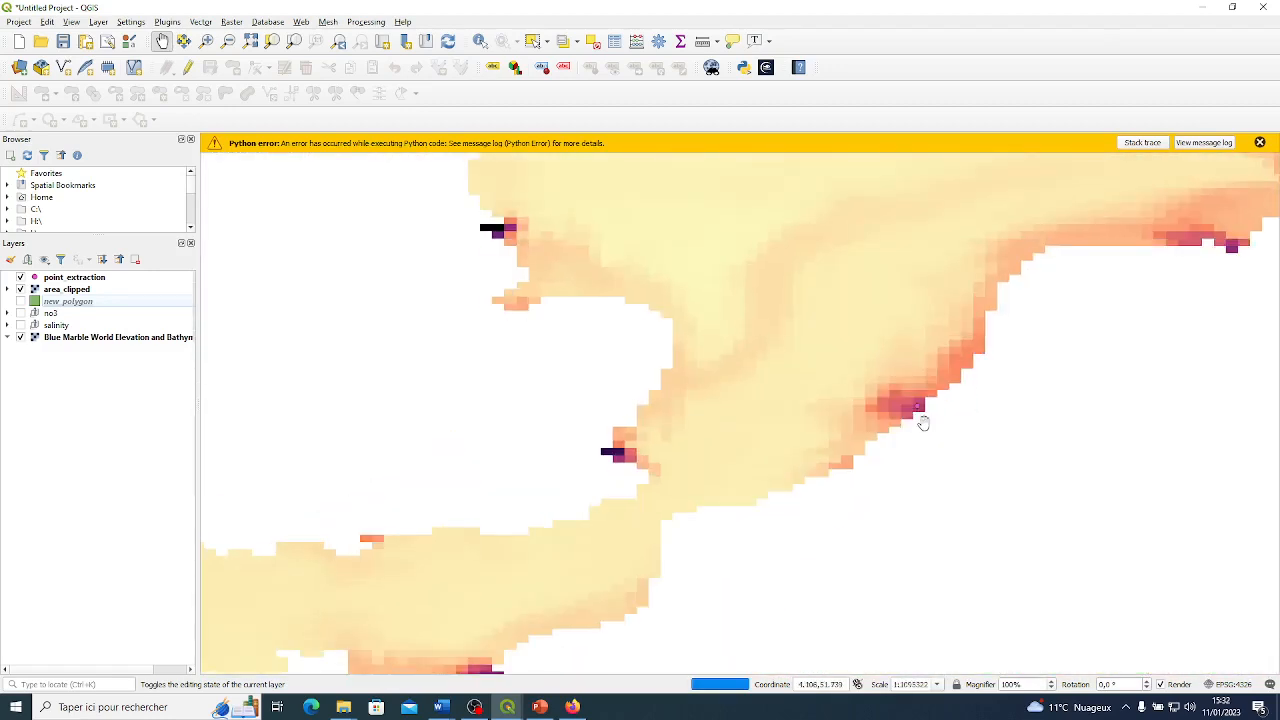
scroll(801, 366, "down", 2)
scroll(831, 366, "up", 3)
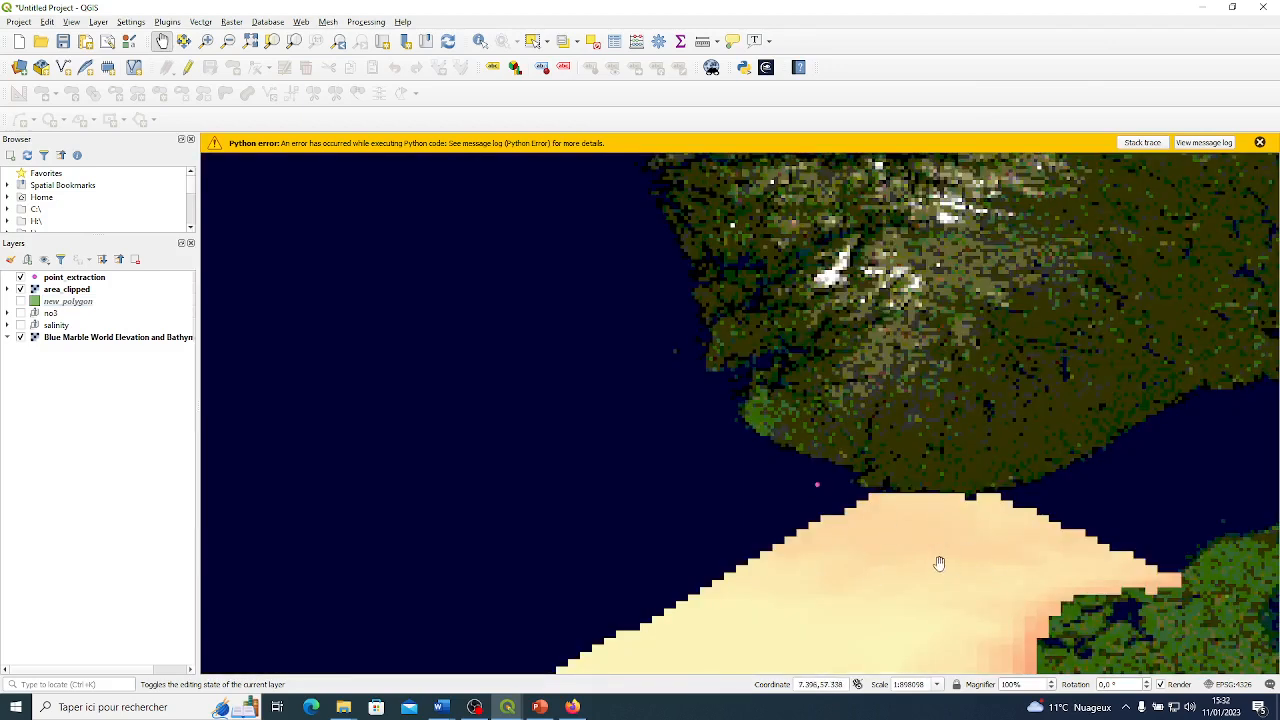
scroll(888, 565, "down", 2)
scroll(846, 475, "down", 1)
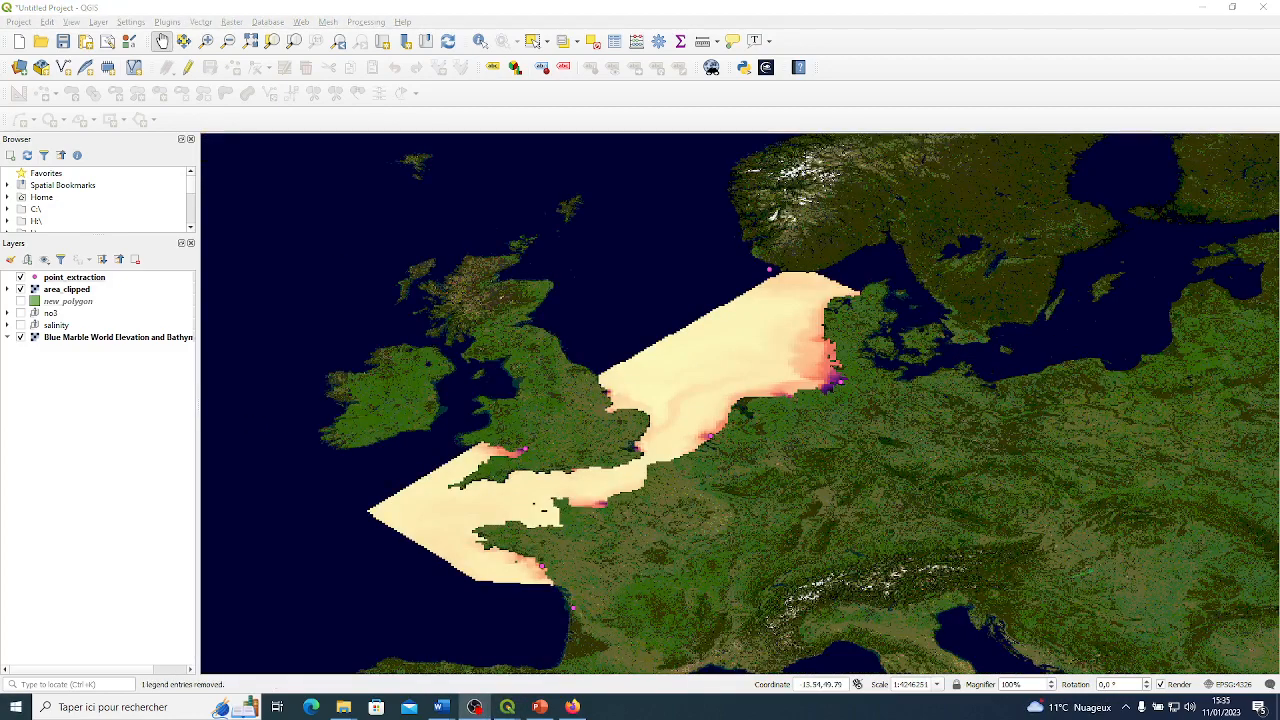
Shift the map to the east and show the Processing Toolbox.
left_click_drag(386, 209, 440, 214)
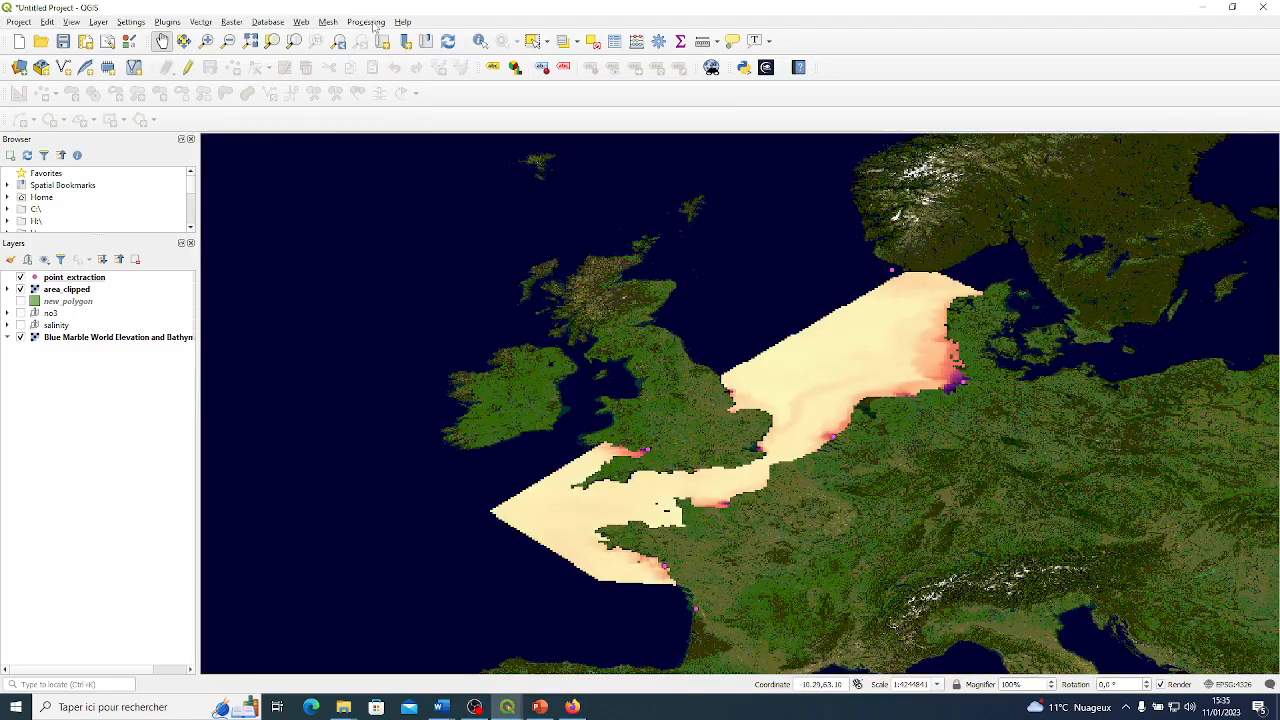
left_click(367, 22)
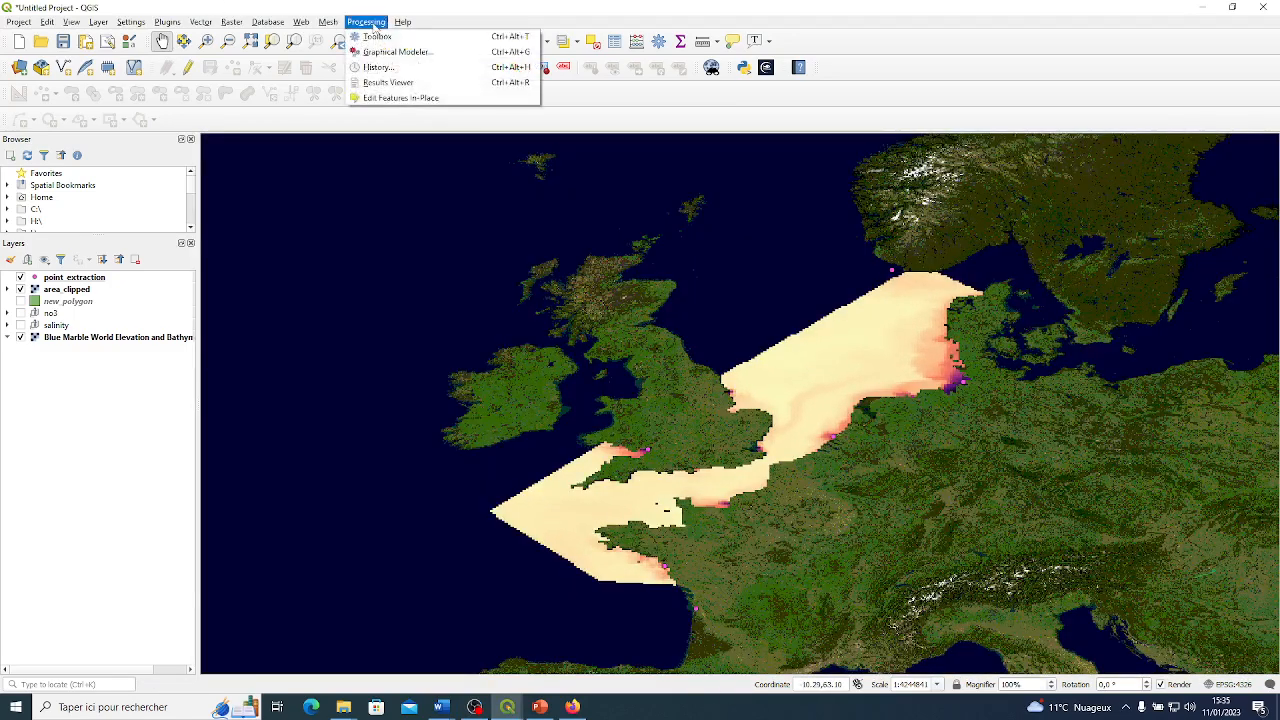
left_click(376, 37)
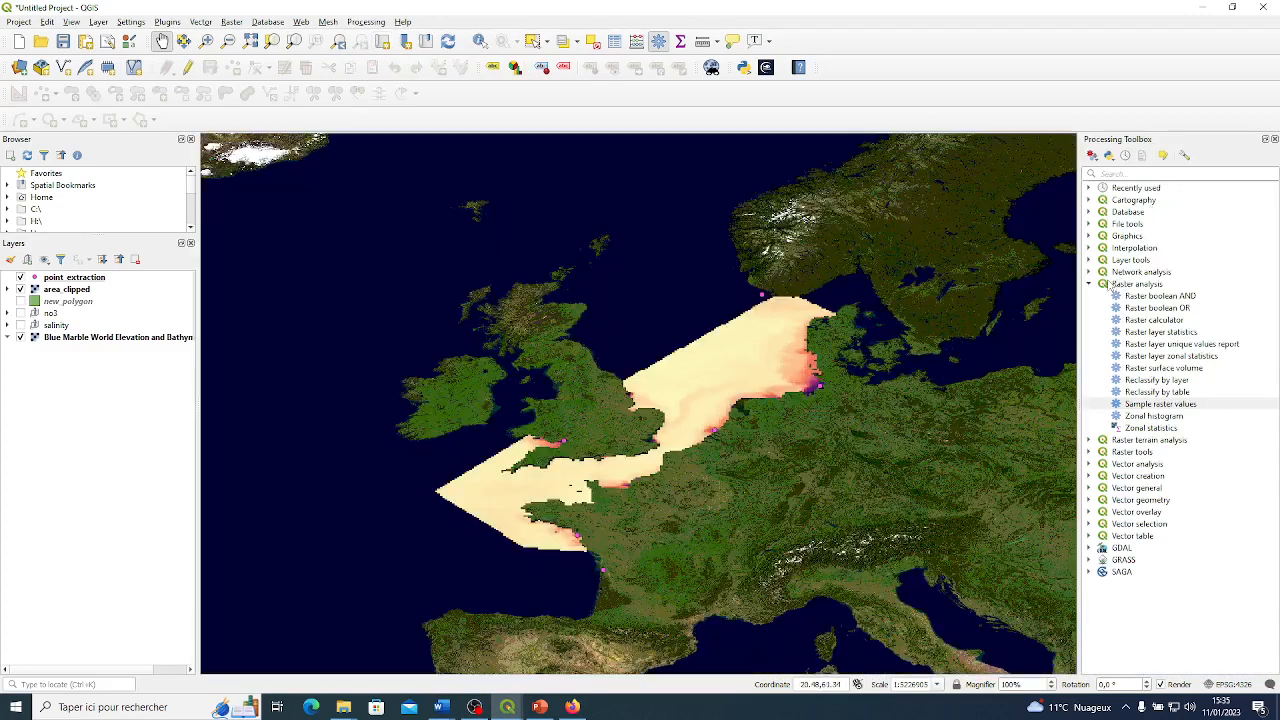
Look through the toolbox's algorithm groups, including Recently used, Cartography, Database, File tools and Network analysis, collapsing each one again.
left_click(1090, 285)
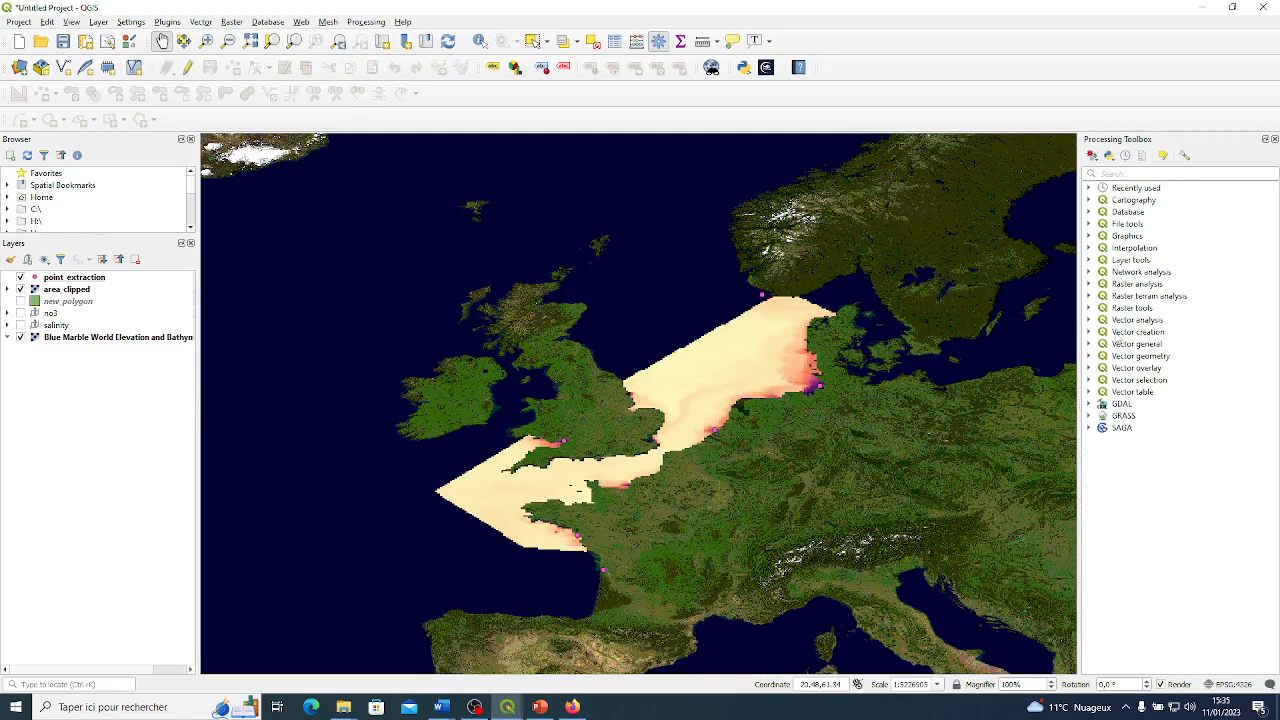
left_click(1089, 188)
left_click(1089, 188)
left_click(1089, 200)
left_click(1089, 200)
left_click(1090, 212)
left_click(1090, 212)
left_click(1090, 224)
left_click(1091, 225)
left_click(1089, 272)
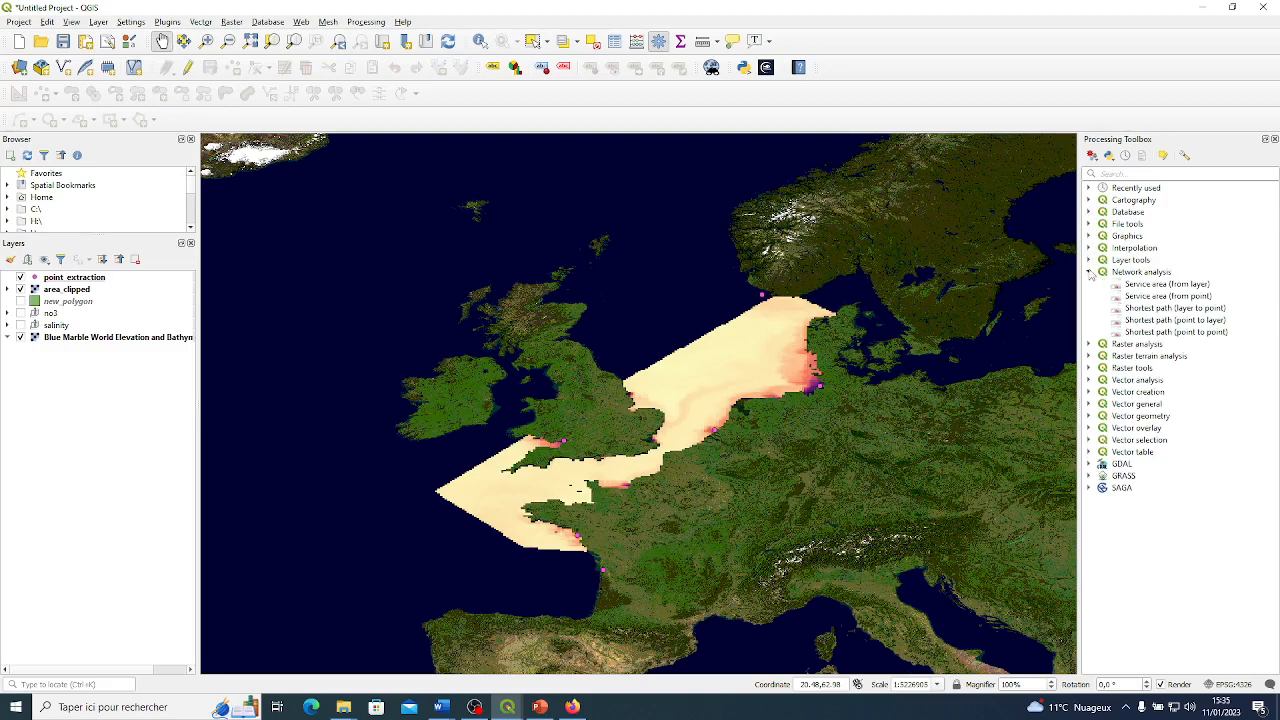
left_click(1089, 272)
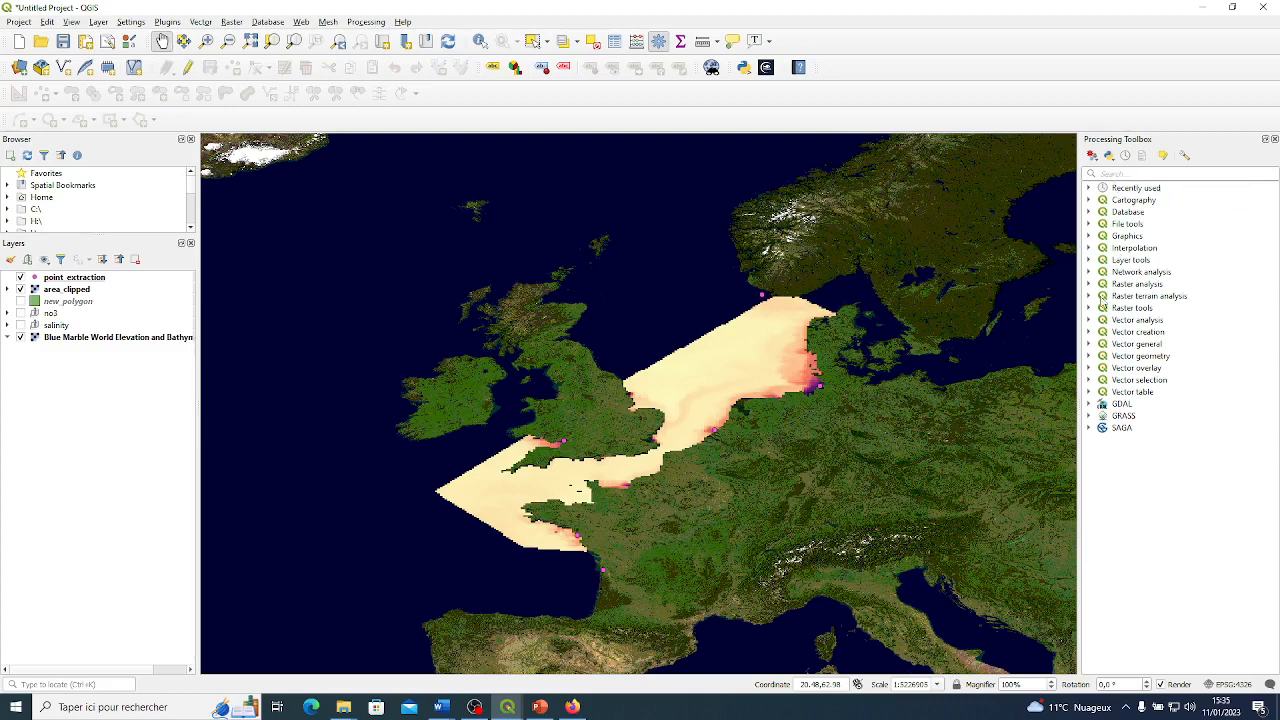
Open the Sample raster values algorithm from the Raster analysis group and read its description.
left_click(1090, 285)
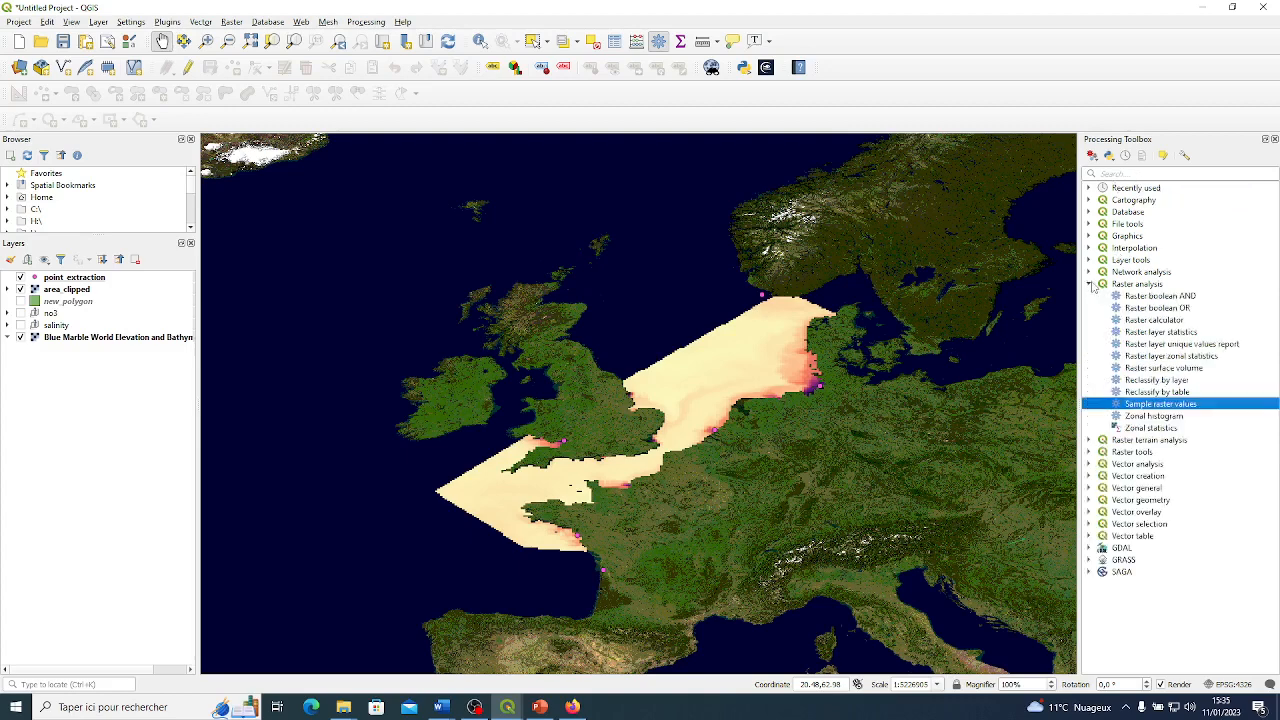
double_click(1140, 404)
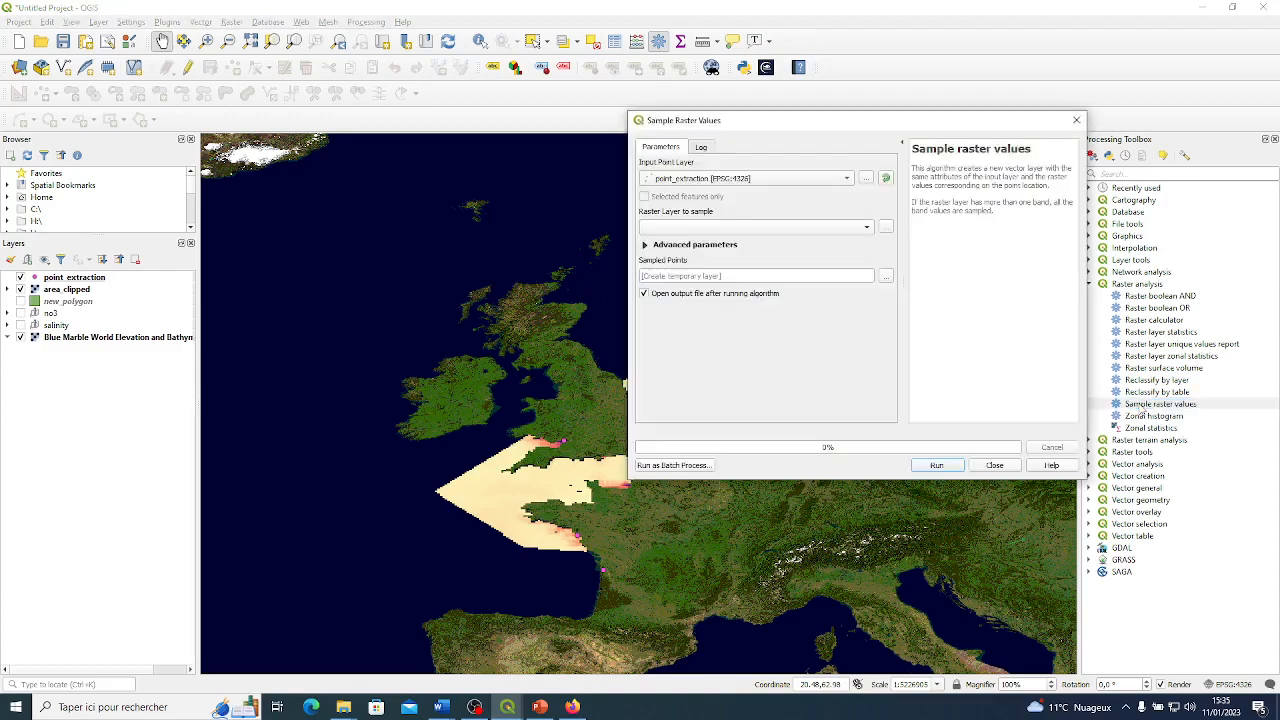
left_click_drag(967, 130, 759, 137)
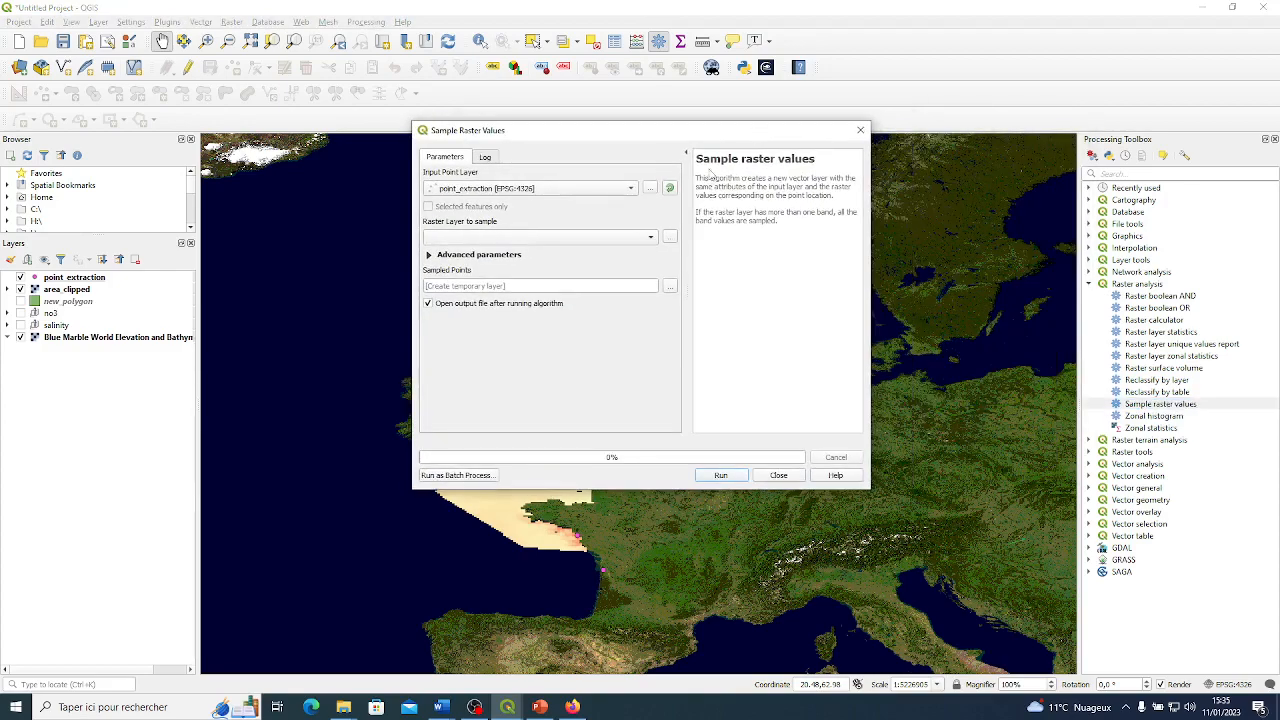
left_click_drag(703, 183, 832, 203)
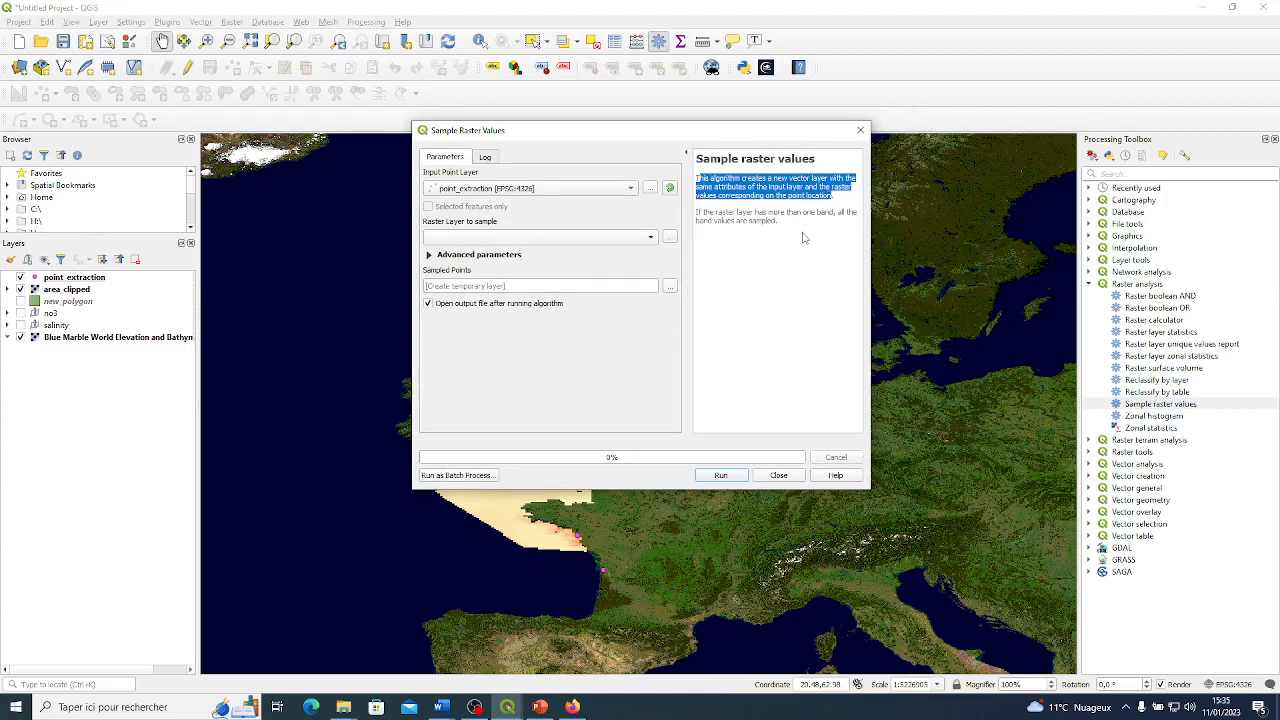
left_click(803, 237)
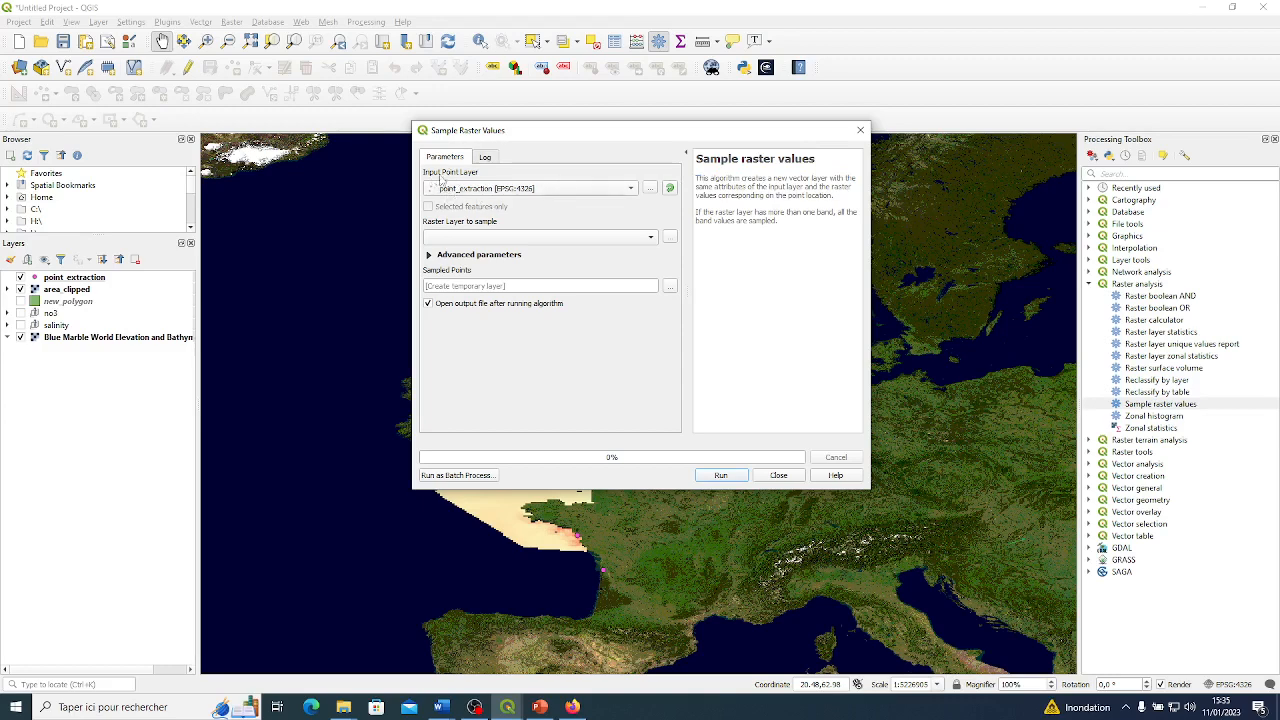
Sample the area_clipped raster at the point_extraction points into a temporary layer with default settings, and close the dialog.
left_click(514, 237)
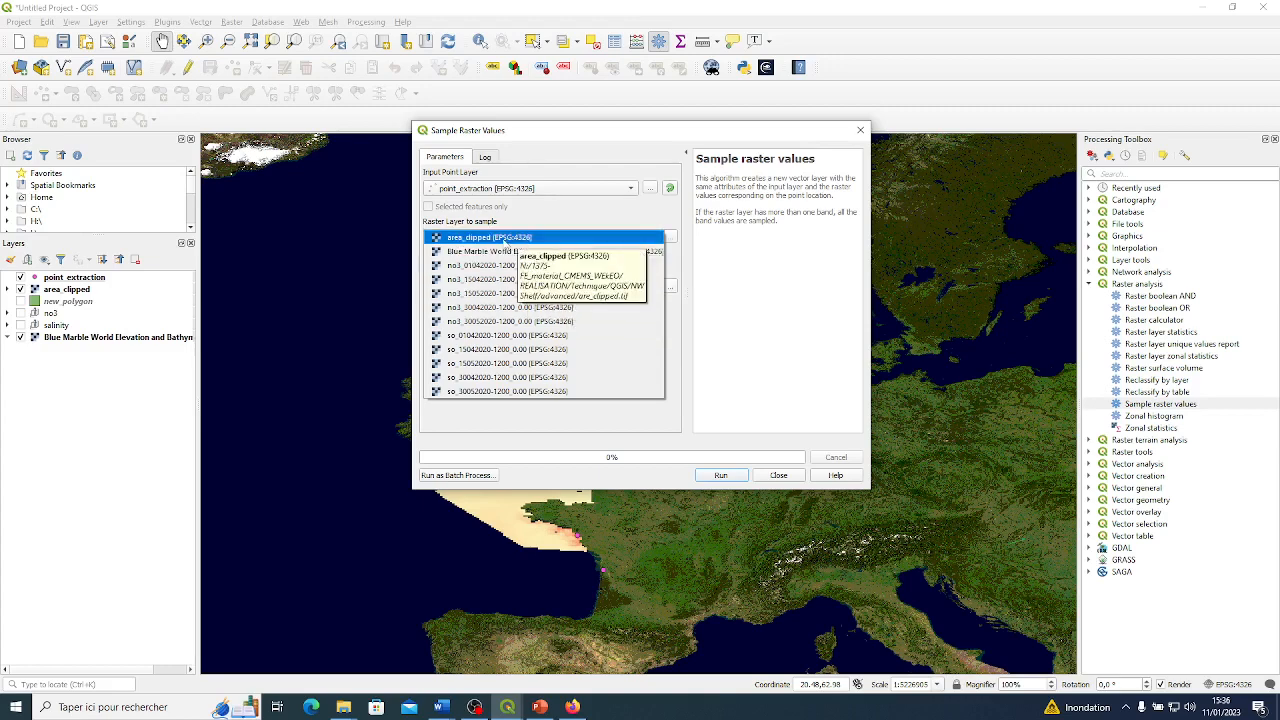
left_click(506, 240)
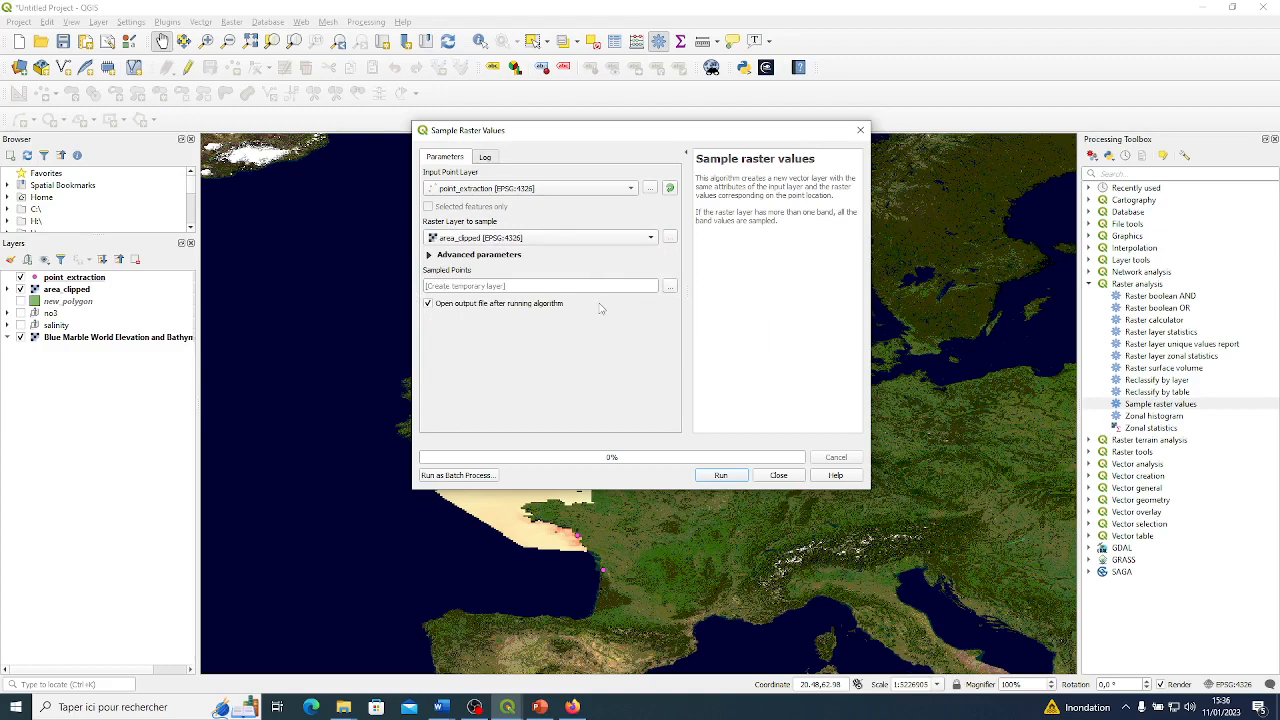
left_click(721, 476)
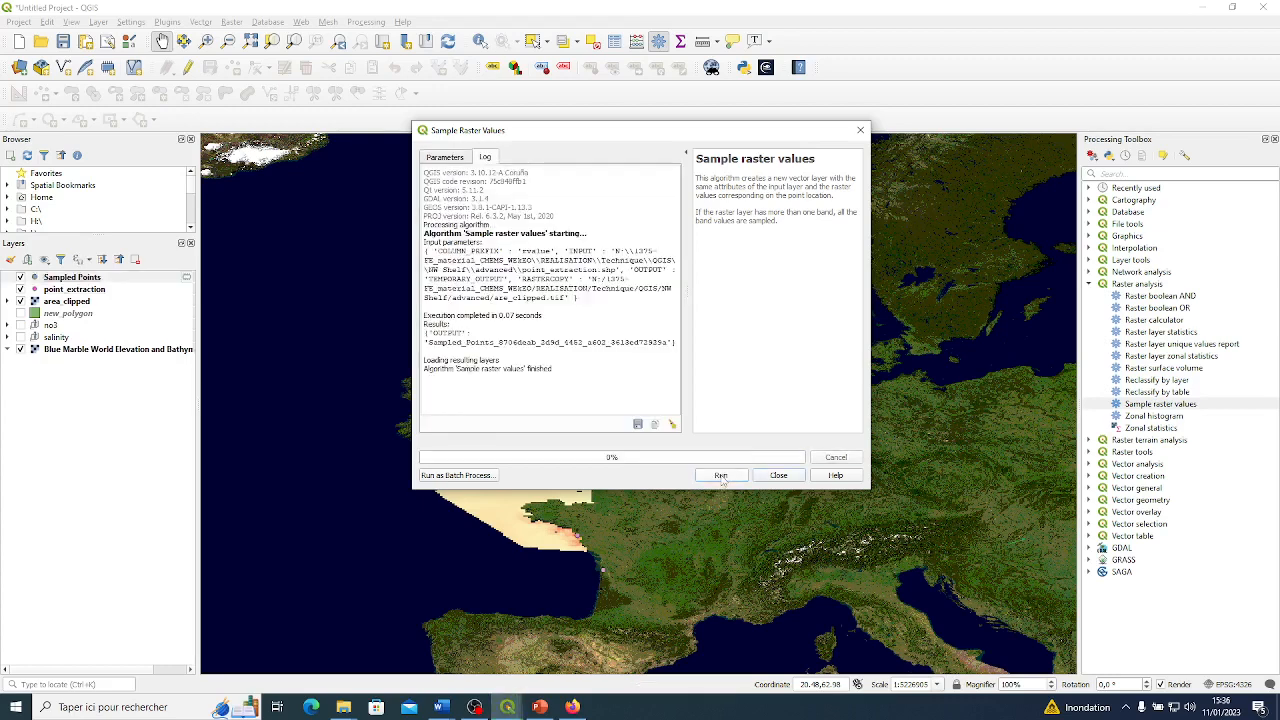
left_click(778, 475)
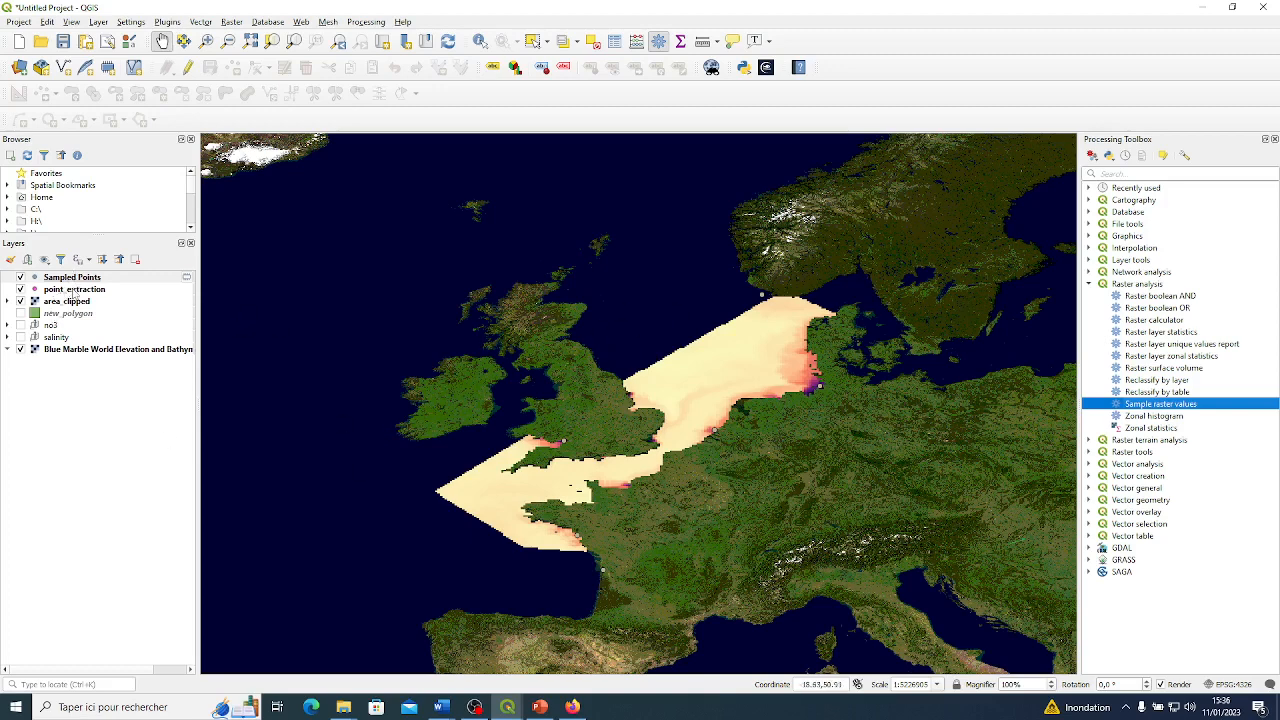
Toggle the visibility of the Sampled Points layer to compare it with point_extraction, dismissing its layer properties unchanged.
left_click(20, 278)
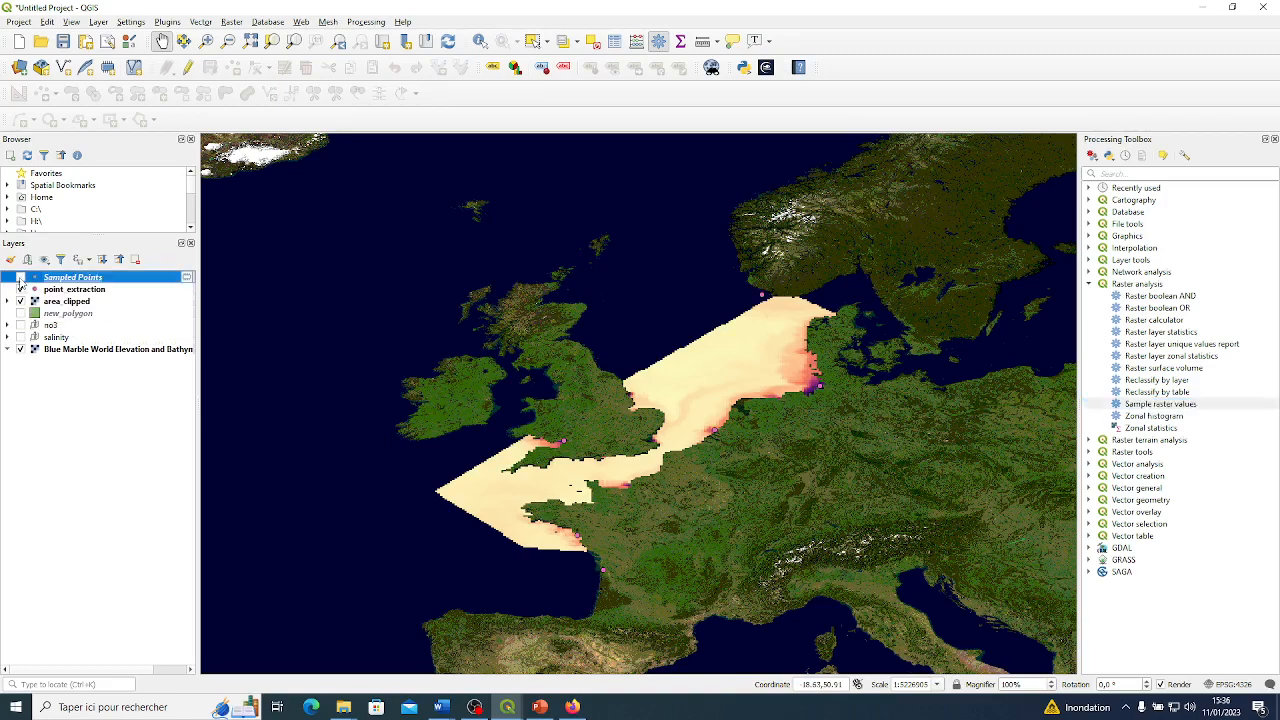
double_click(20, 280)
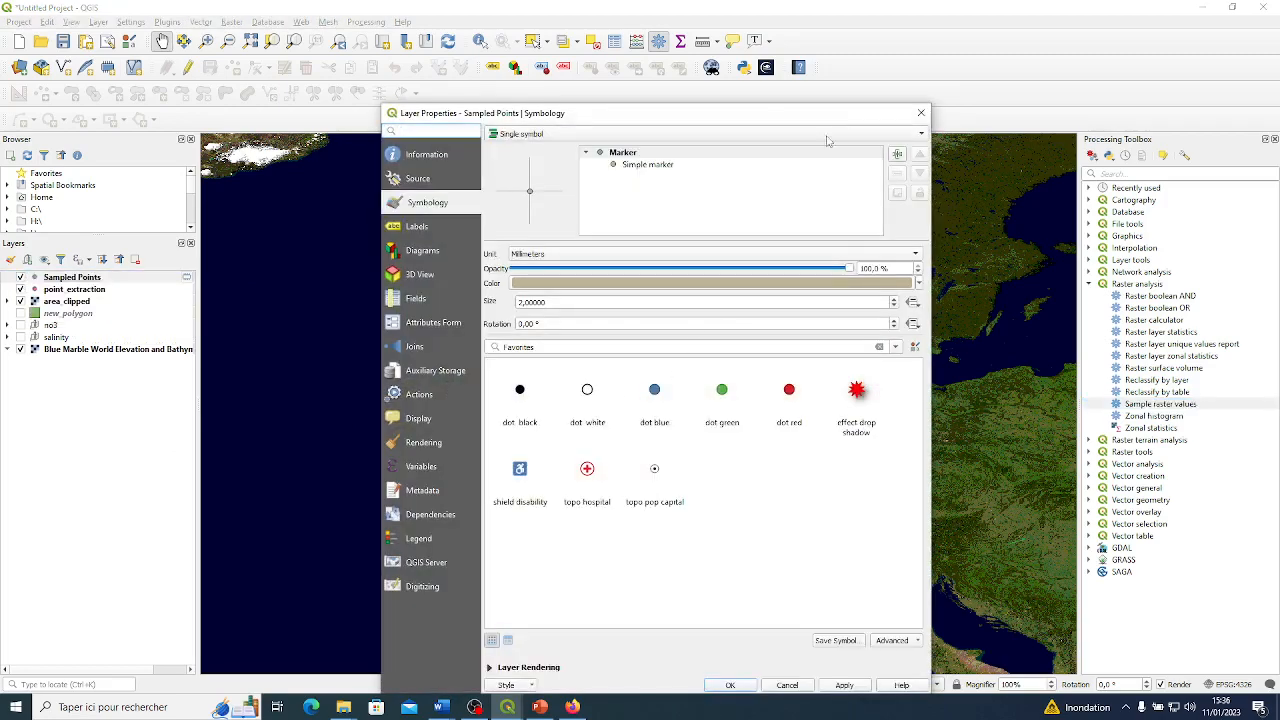
left_click(914, 118)
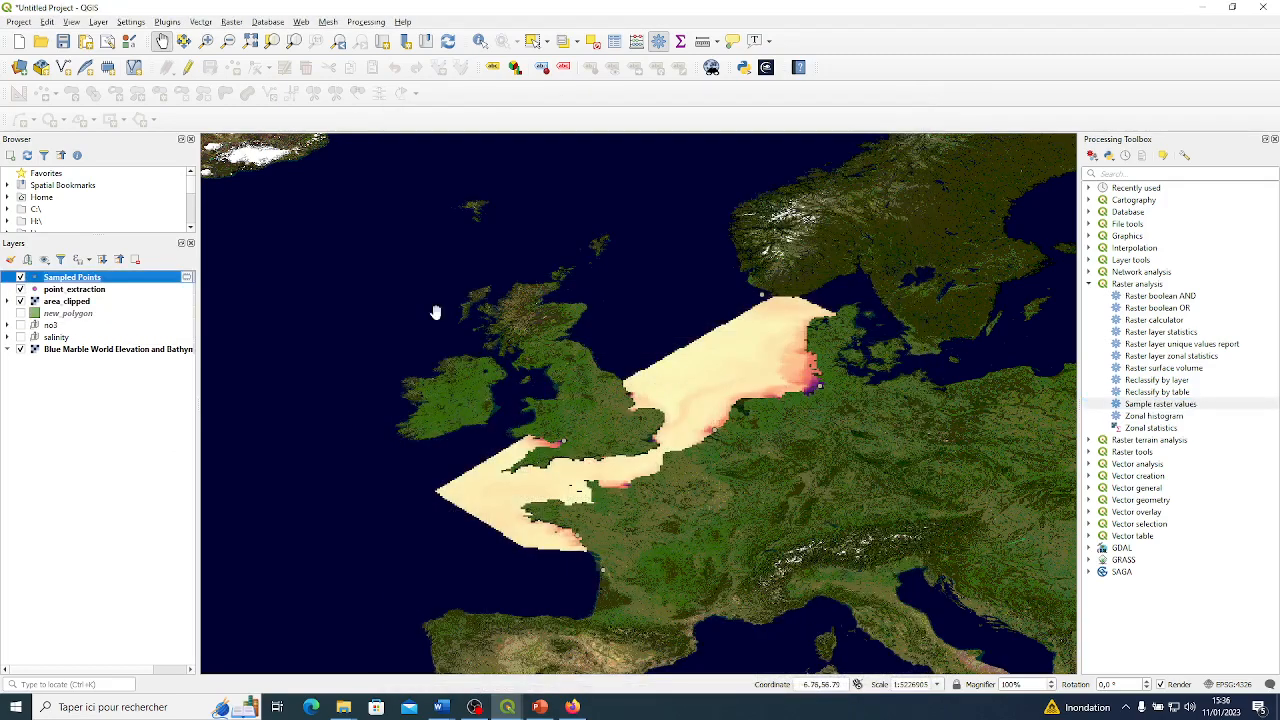
left_click(20, 278)
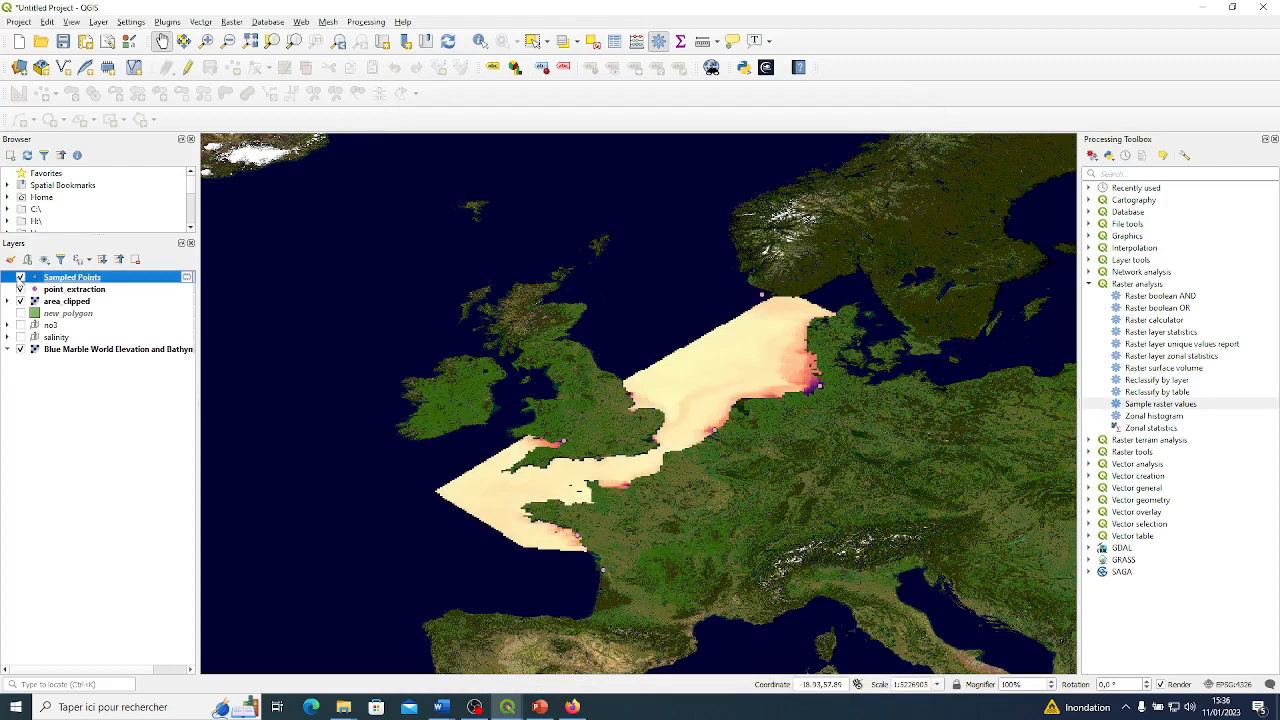
Inspect the Sampled Points attribute table sorted by id and by rvalue_1, and close it.
right_click(72, 279)
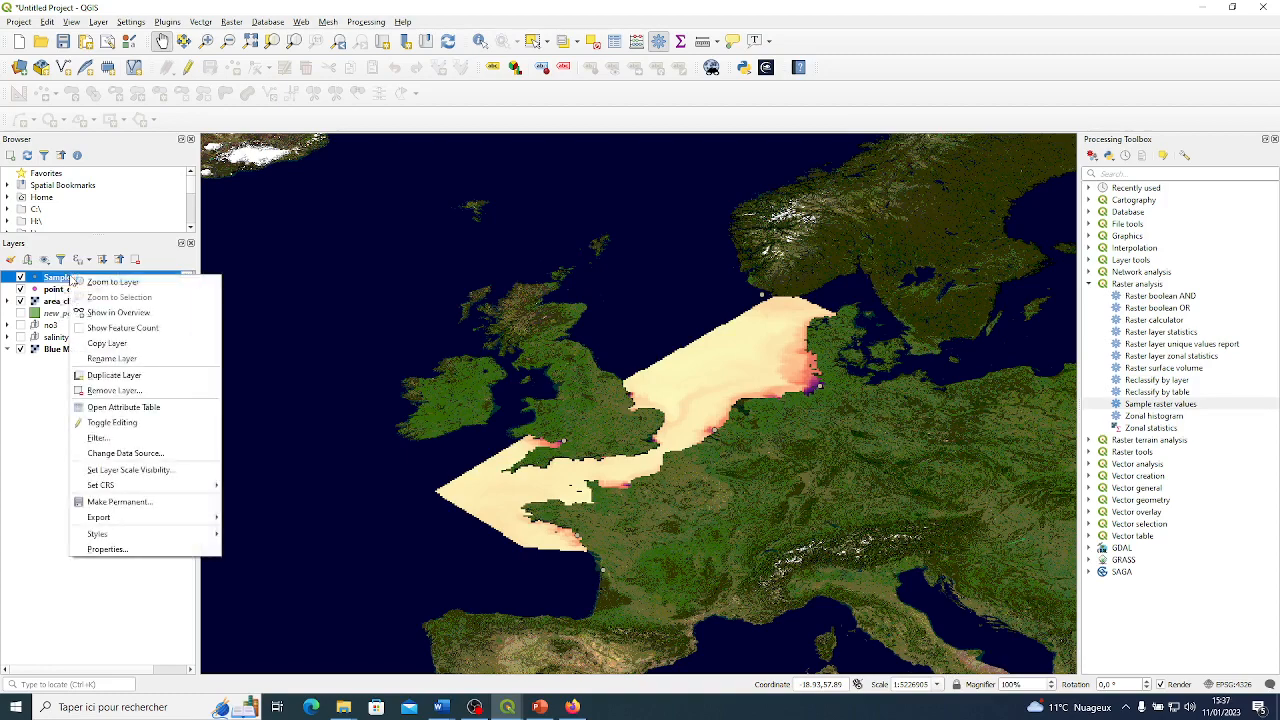
left_click(128, 410)
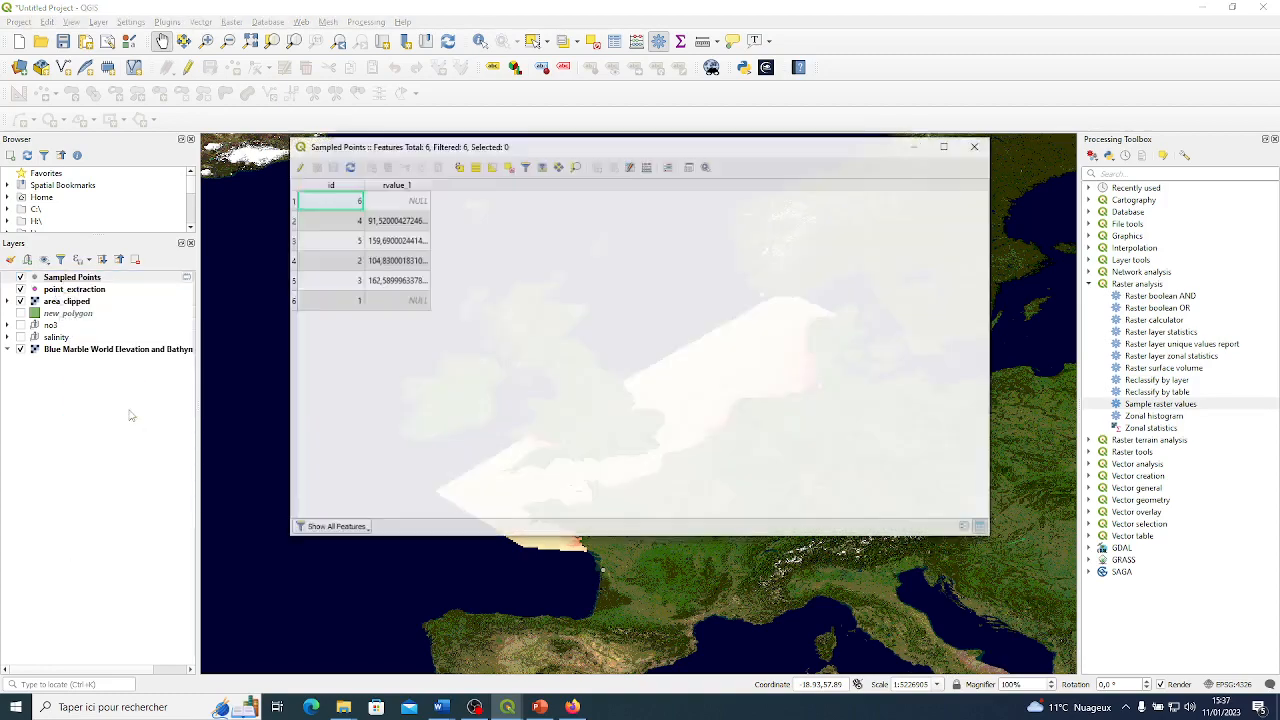
left_click(355, 190)
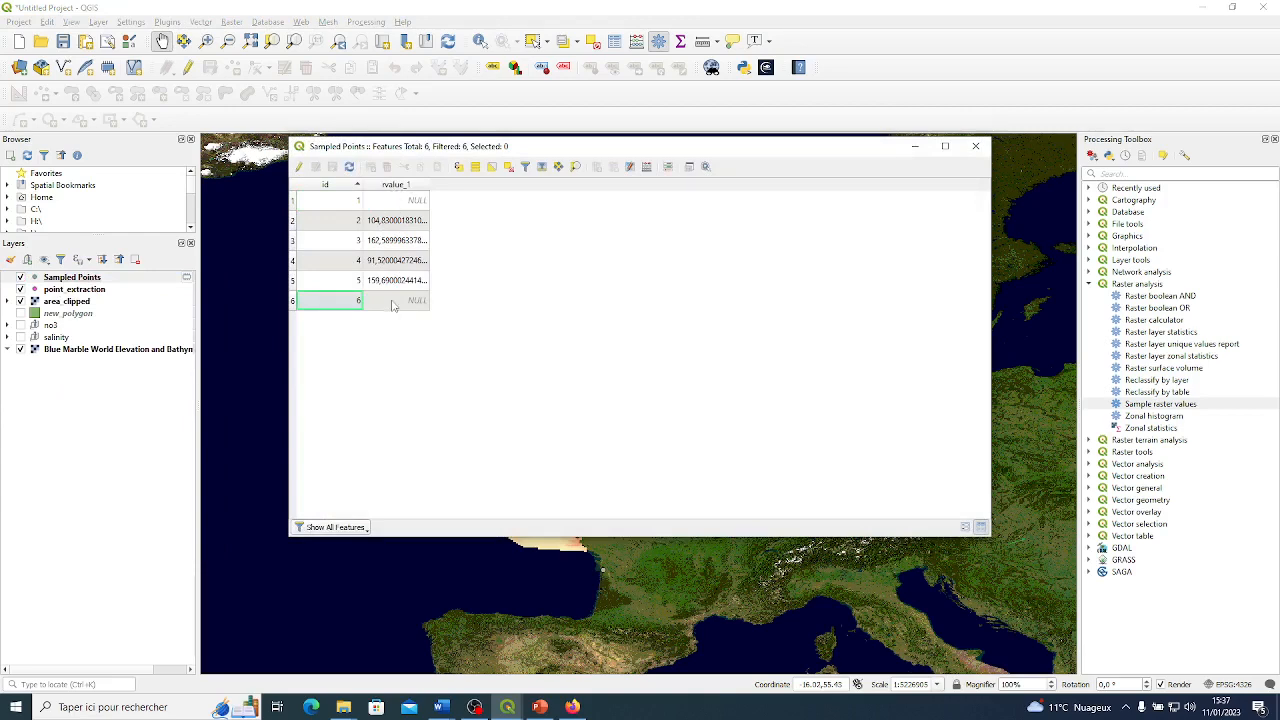
left_click_drag(591, 148, 809, 156)
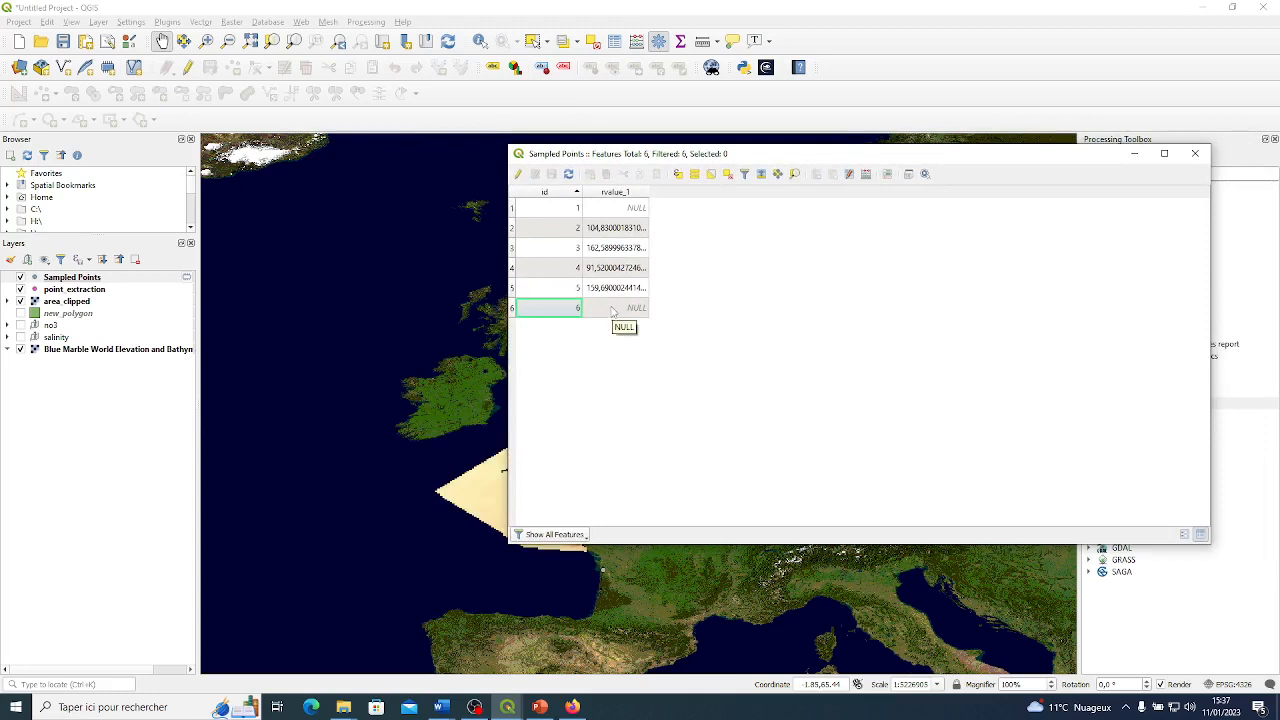
left_click(621, 194)
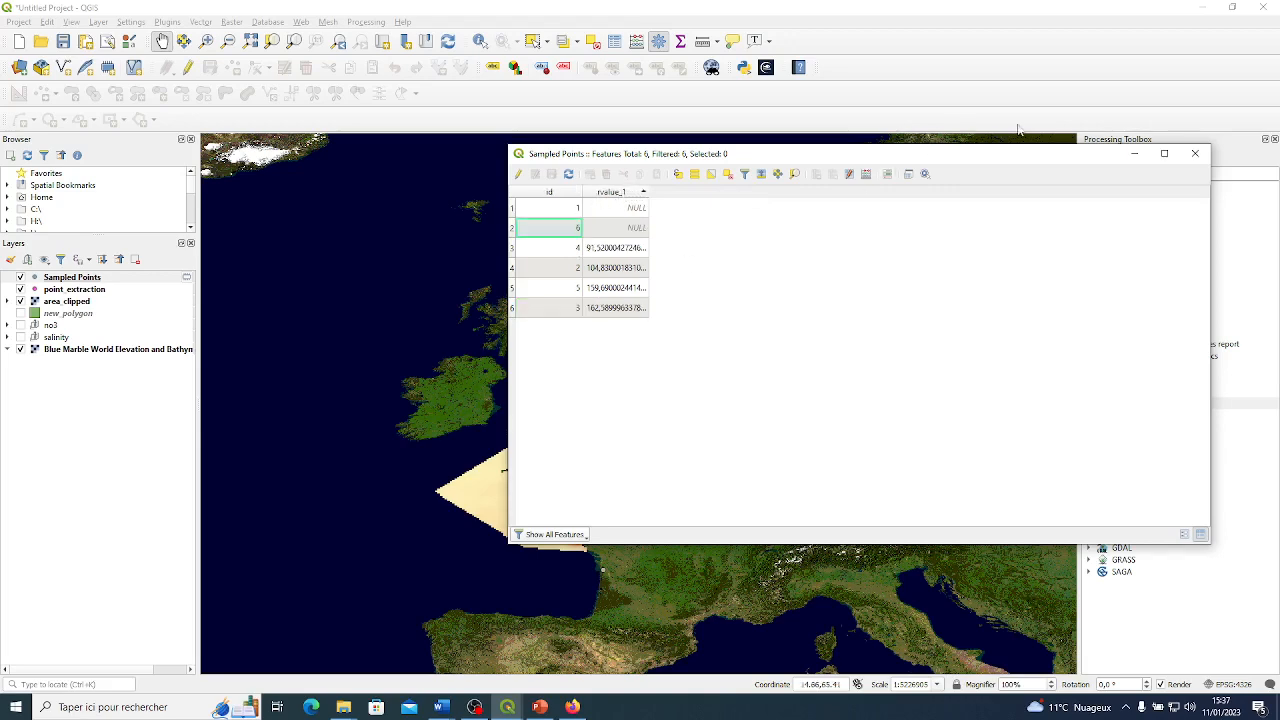
left_click(1195, 153)
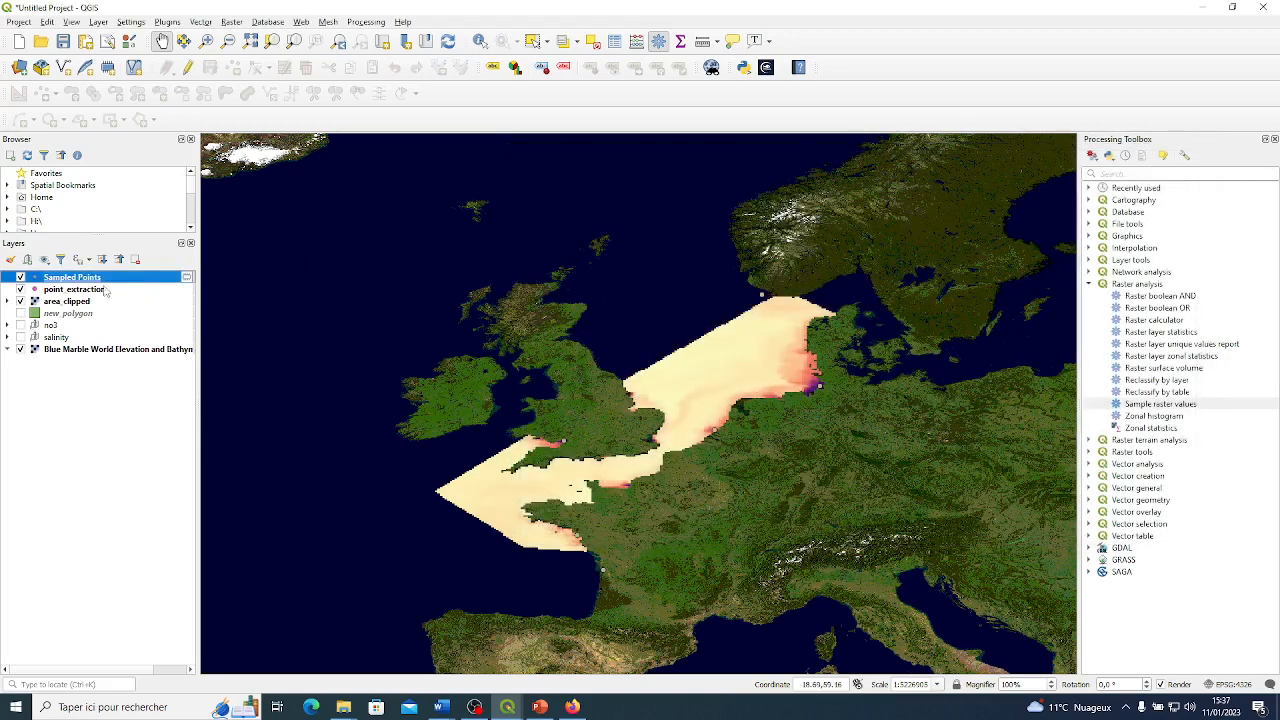
Remove the temporary Sampled Points layer from the project.
right_click(97, 277)
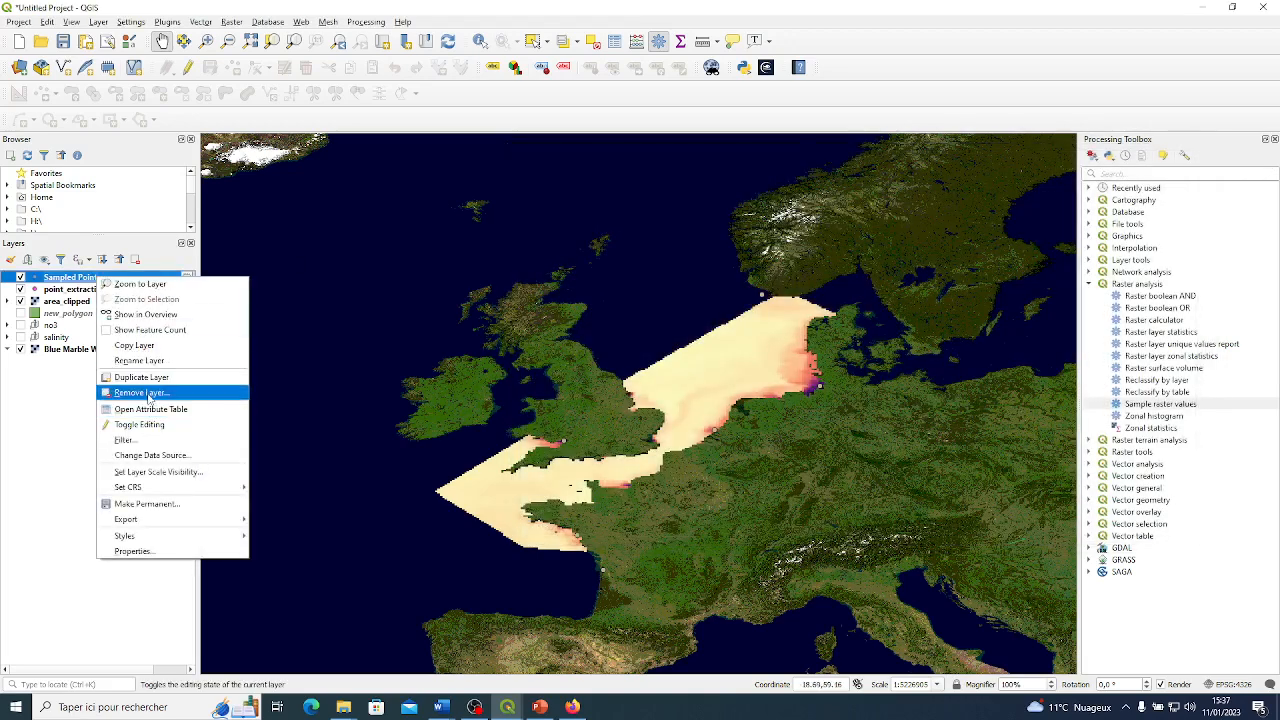
left_click(140, 392)
left_click(586, 379)
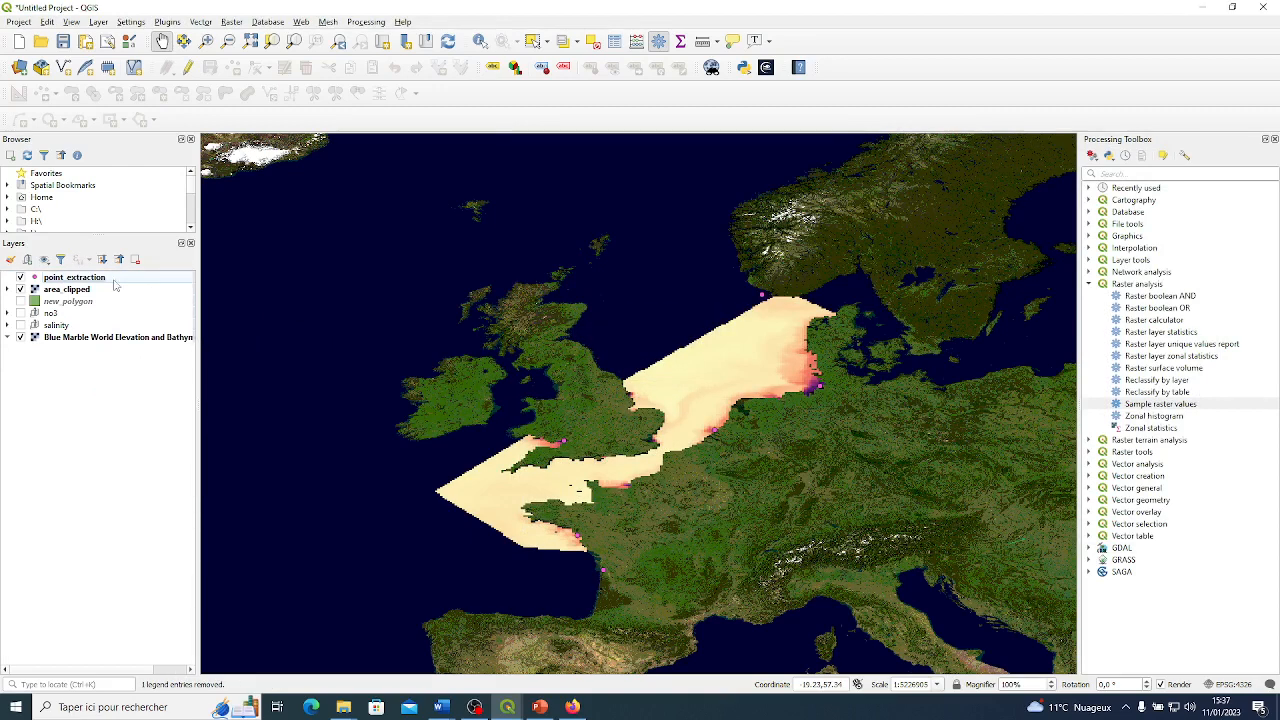
Sample the area_clipped raster at the point_extraction points into a temporary layer, using no3_conc as the output column prefix.
left_click(1183, 404)
double_click(1183, 404)
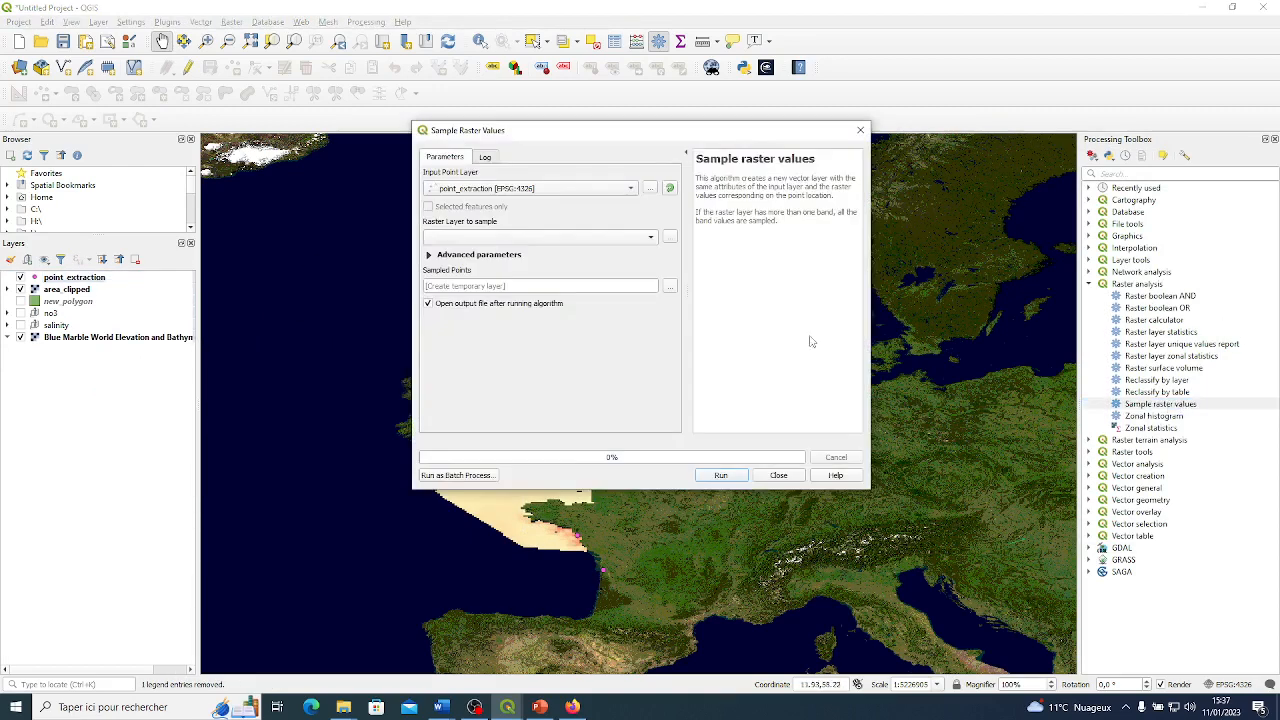
left_click(429, 256)
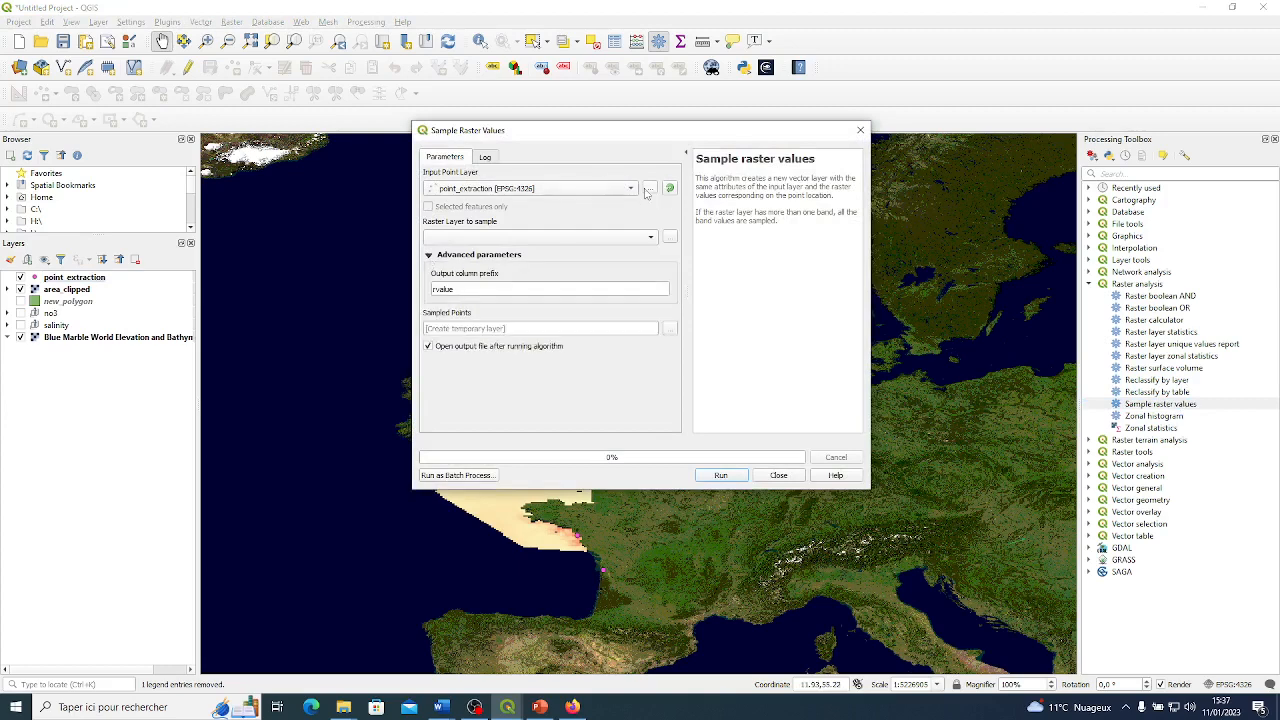
left_click(588, 236)
left_click(512, 238)
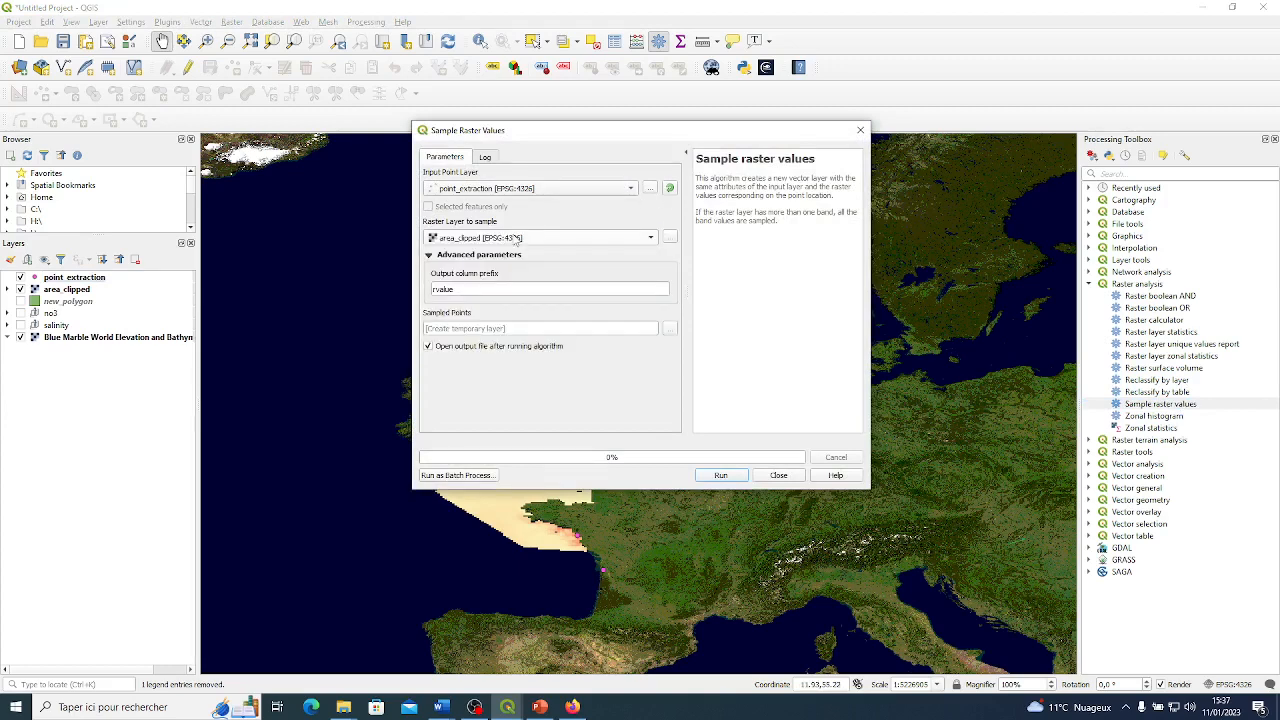
double_click(447, 288)
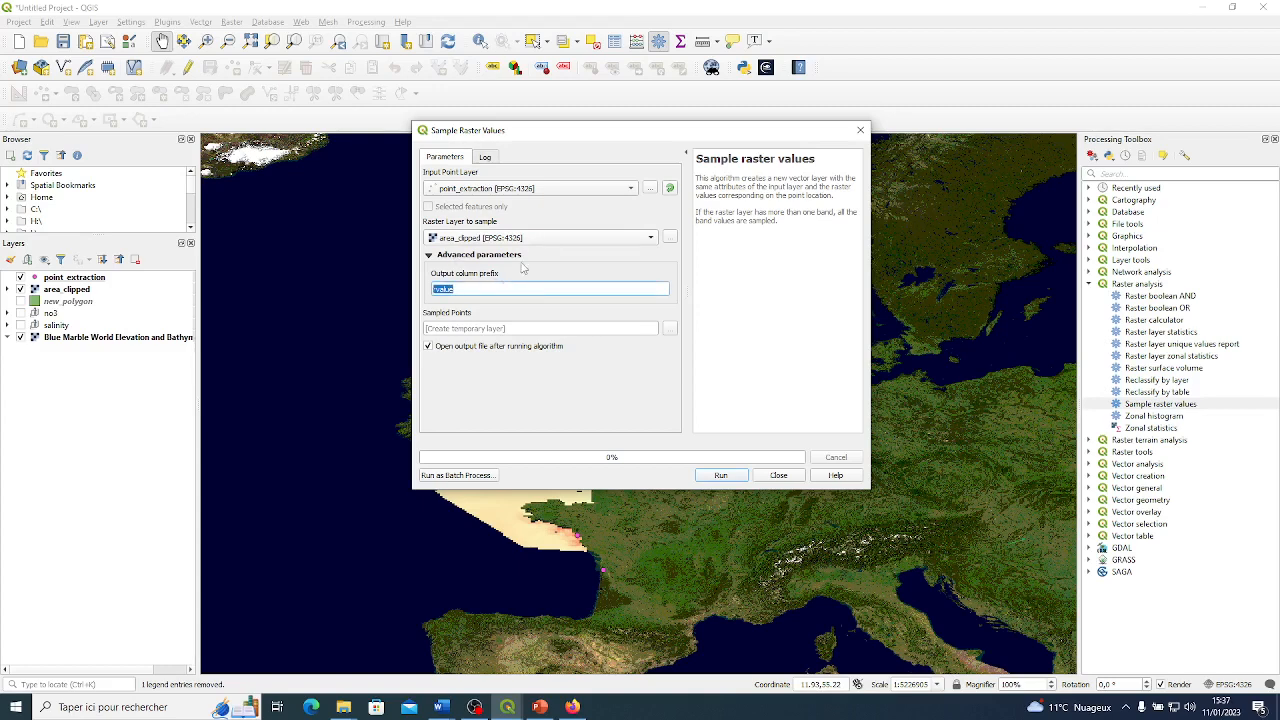
key("BackSpace")
left_click(717, 474)
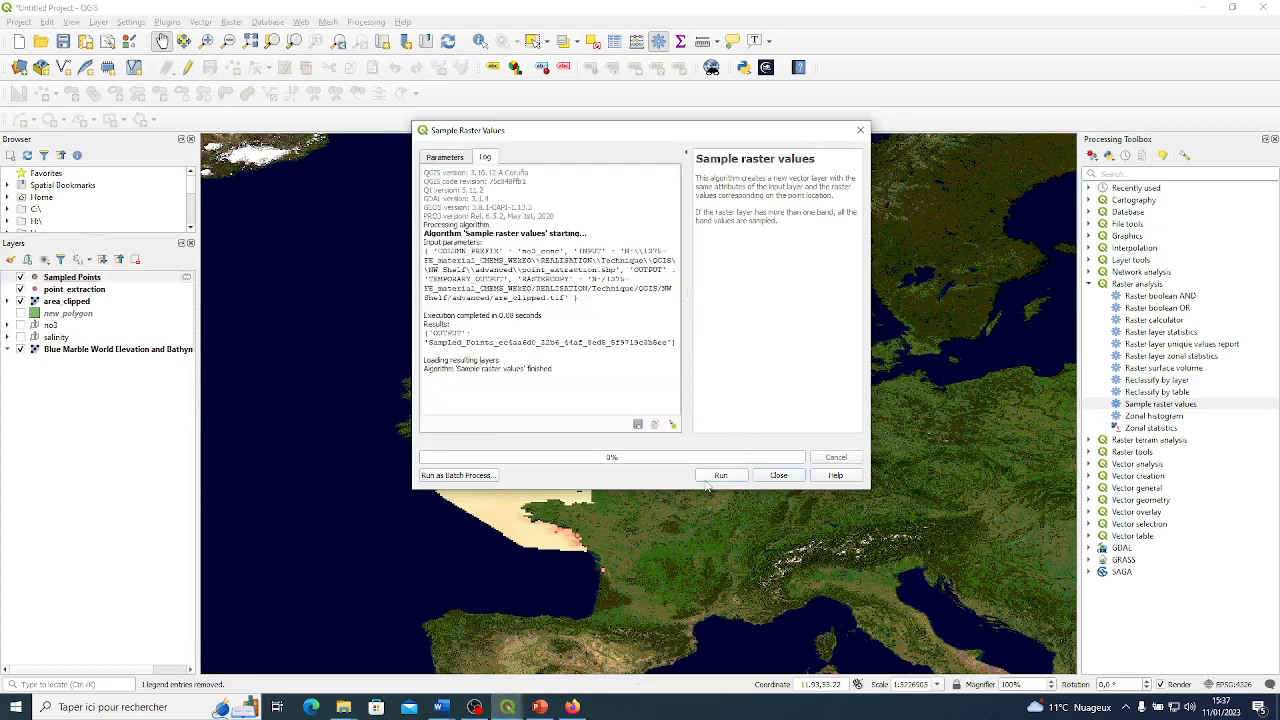
left_click(779, 475)
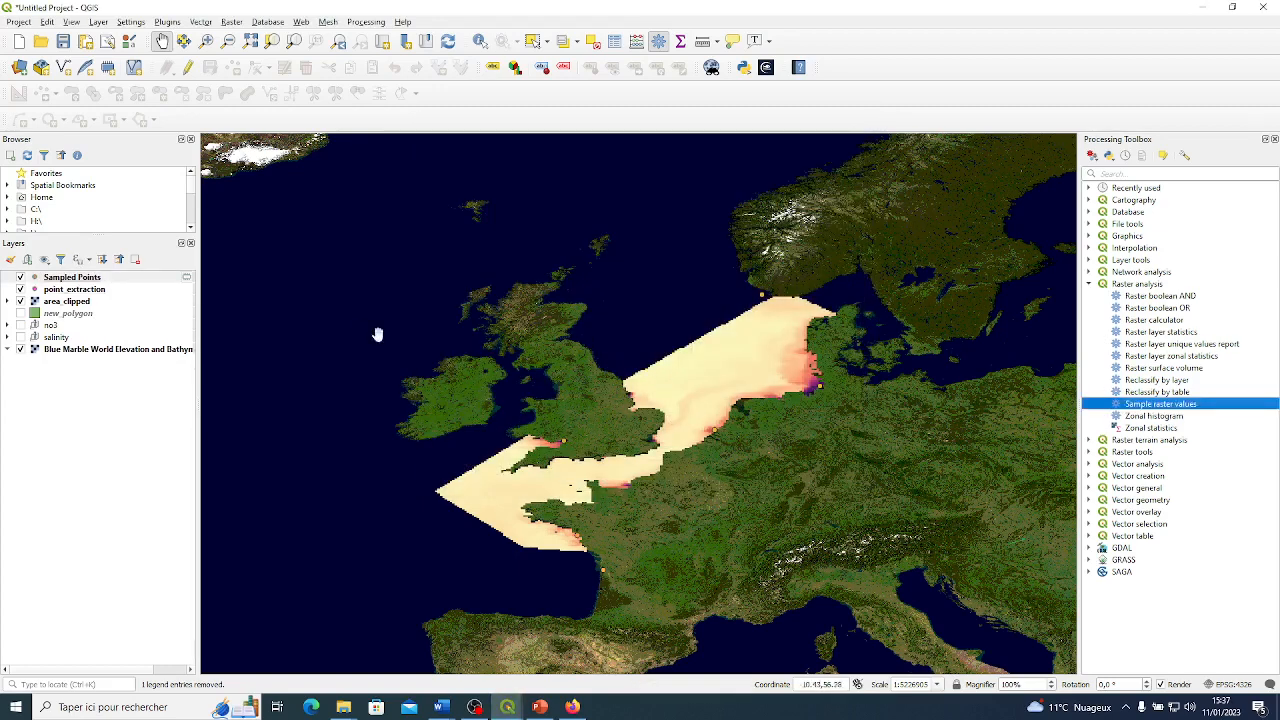
Open the attribute table of the new Sampled Points layer and sort it by id.
right_click(95, 278)
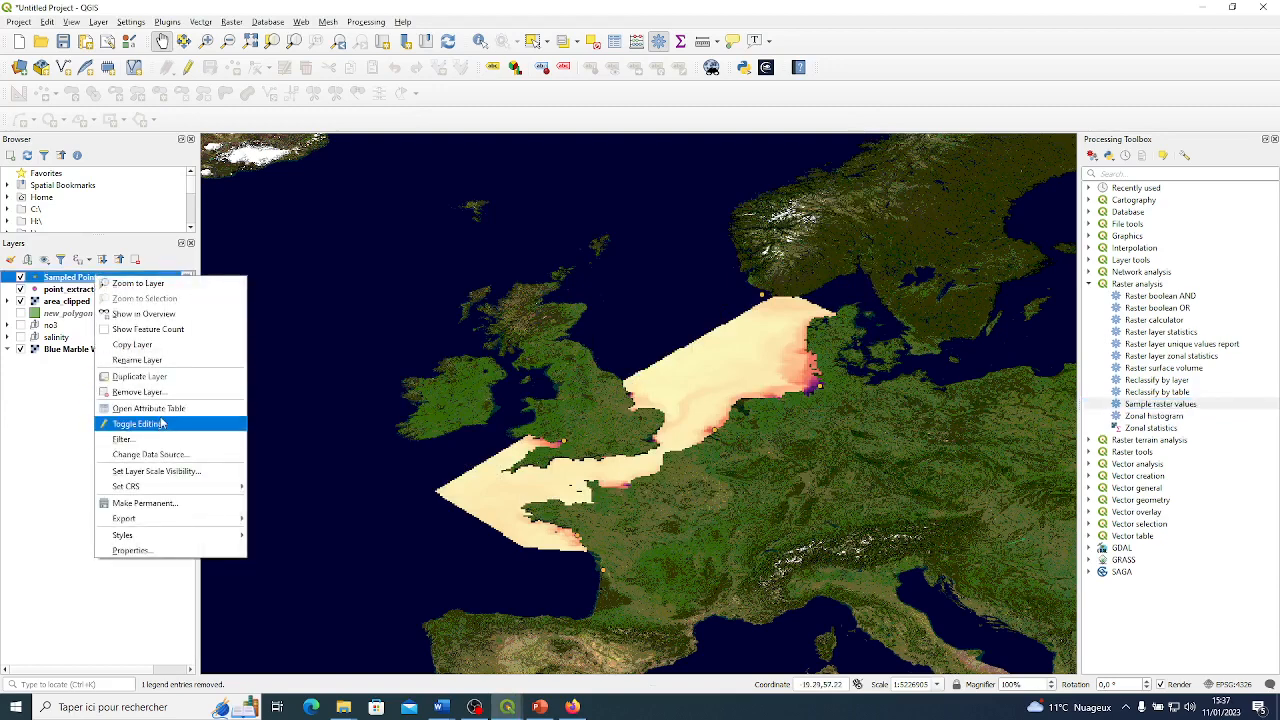
left_click(148, 408)
left_click(553, 193)
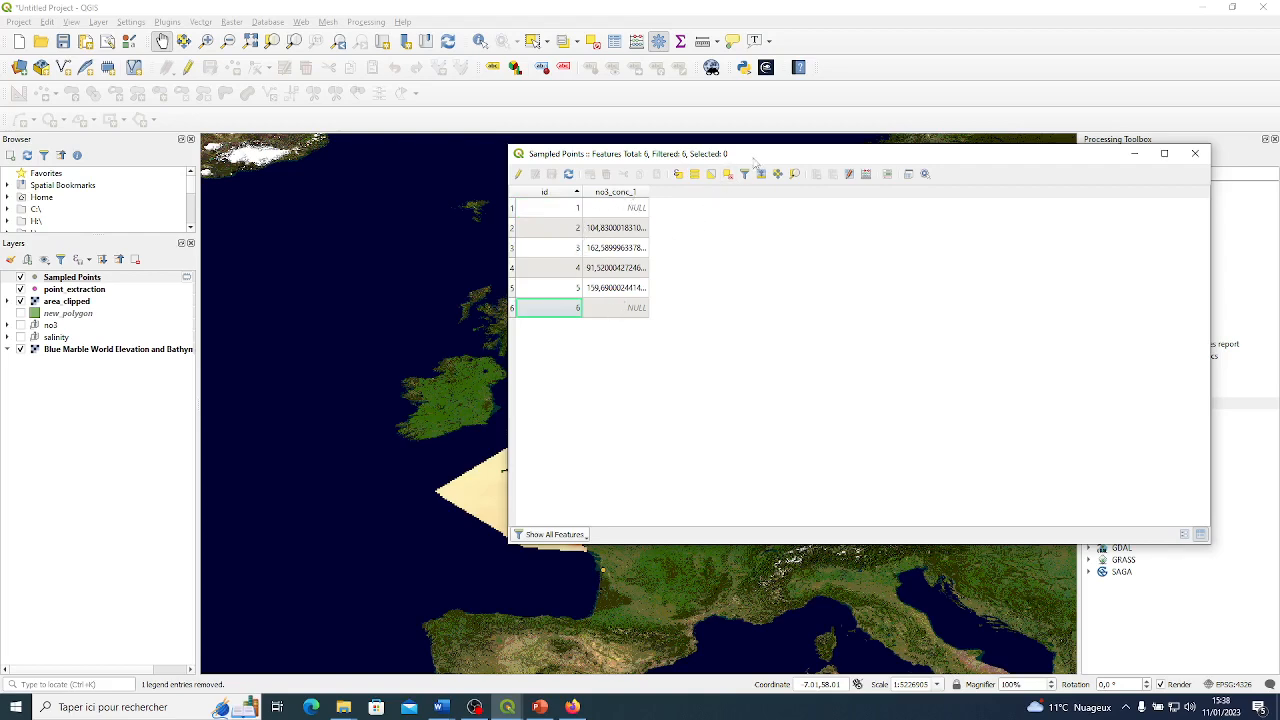
Compare the Sampled Points attribute table with the point locations on the clipped nitrate map.
left_click_drag(757, 157, 853, 143)
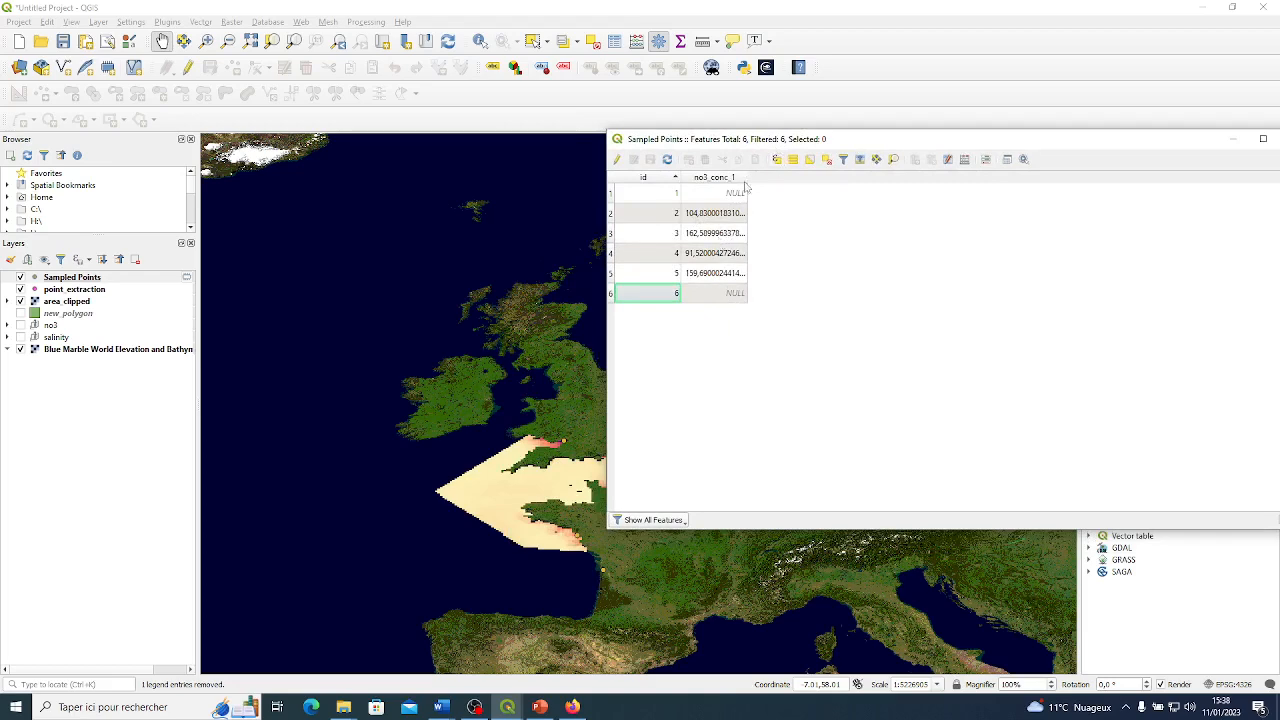
left_click_drag(978, 145, 1238, 196)
scroll(740, 280, "up", 1)
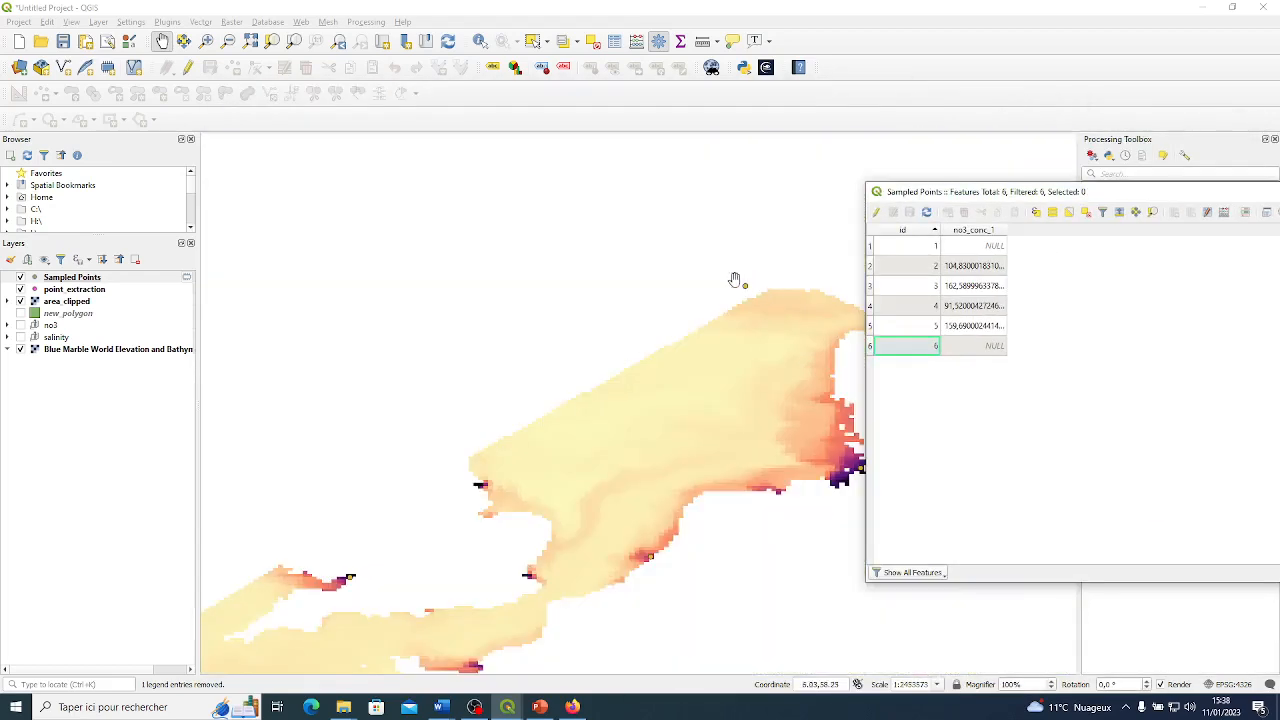
left_click_drag(687, 419, 699, 366)
scroll(682, 376, "down", 2)
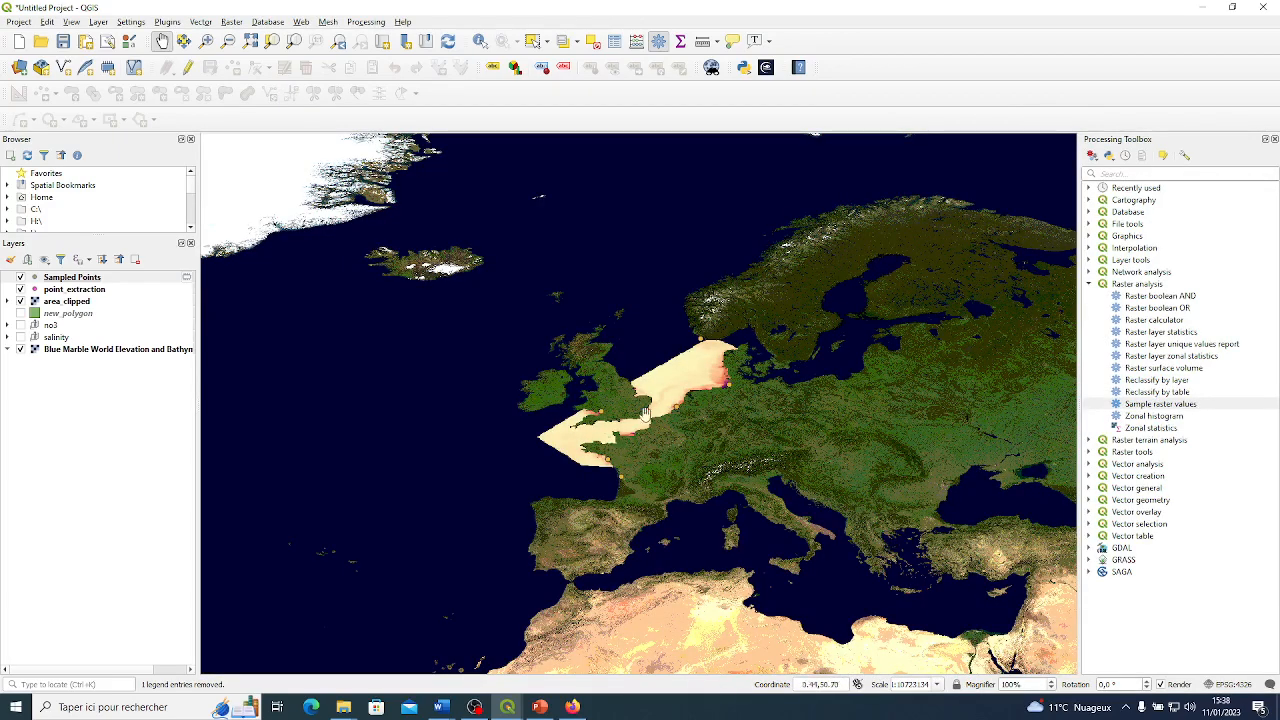
scroll(699, 391, "up", 1)
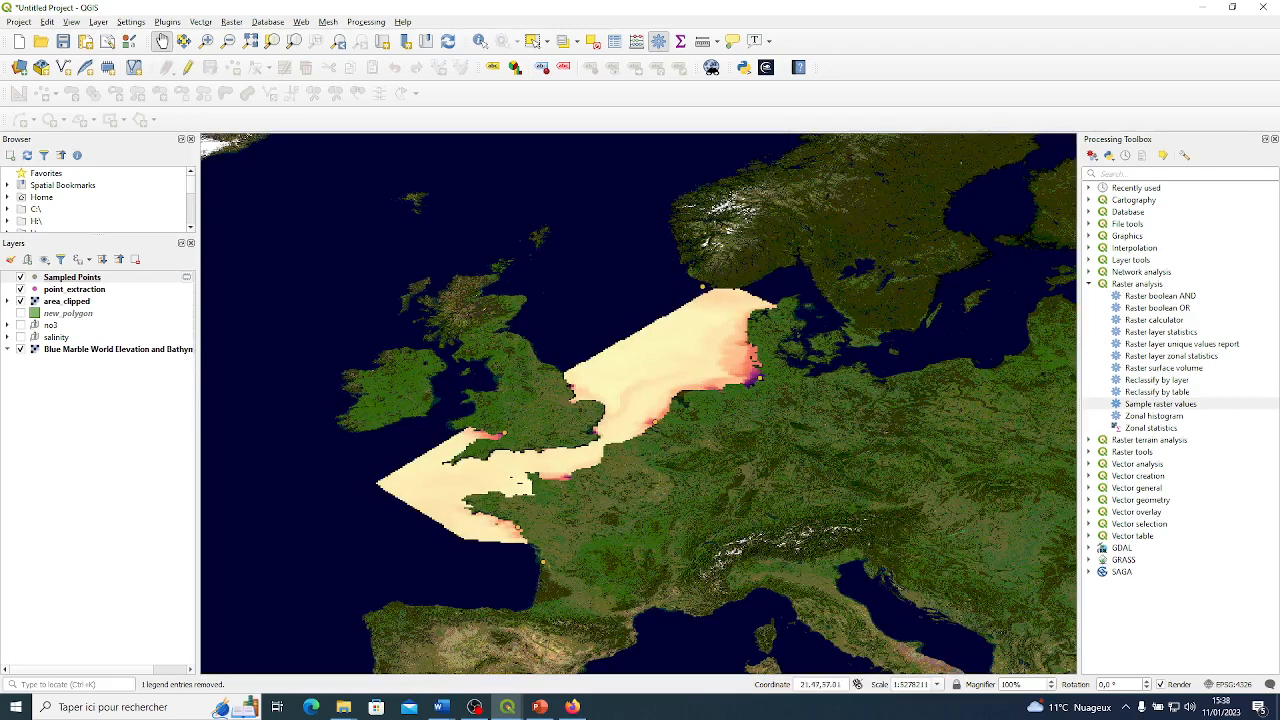
left_click_drag(1279, 190, 871, 189)
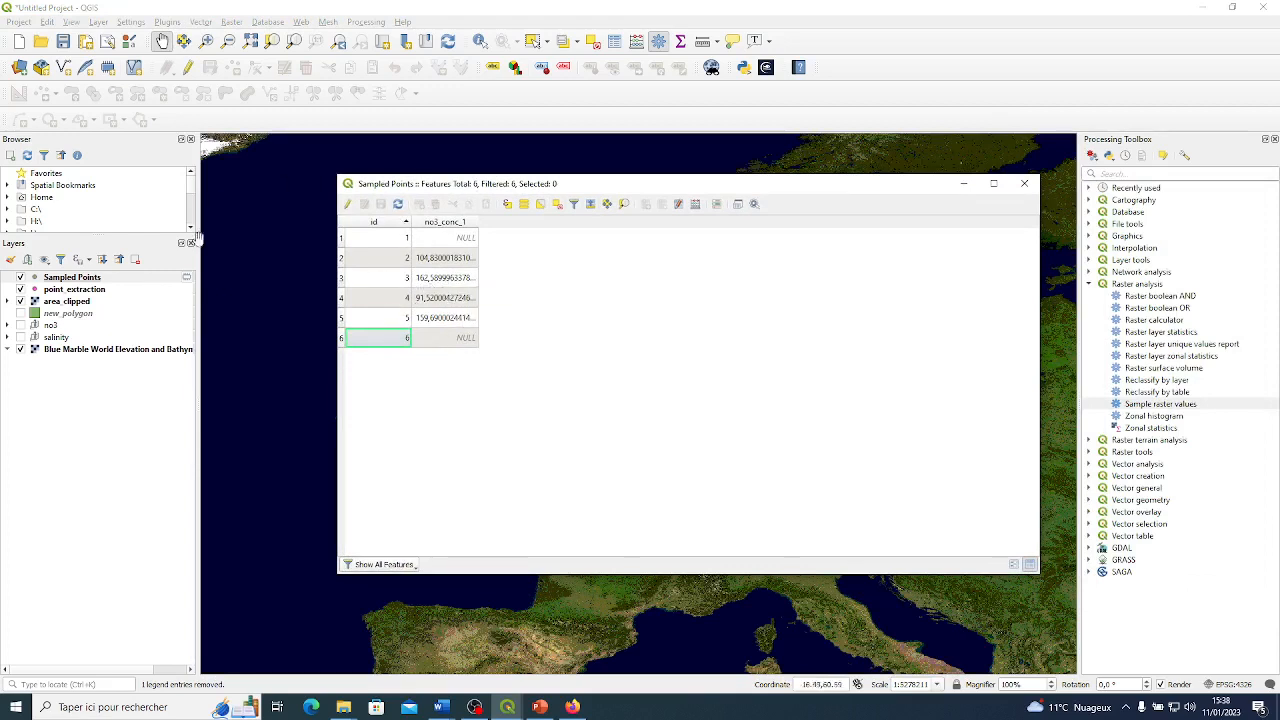
Inspect the attribute table of the point_extraction layer and close it.
left_click(101, 290)
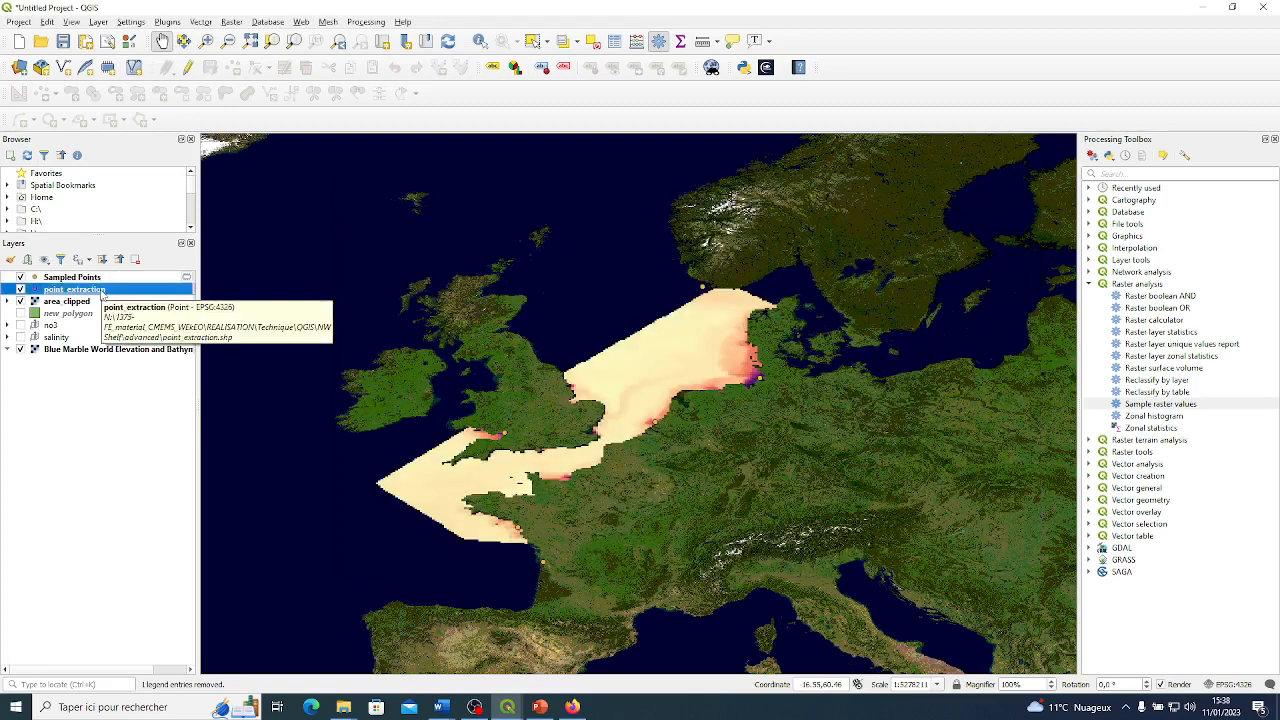
right_click(101, 291)
left_click(140, 440)
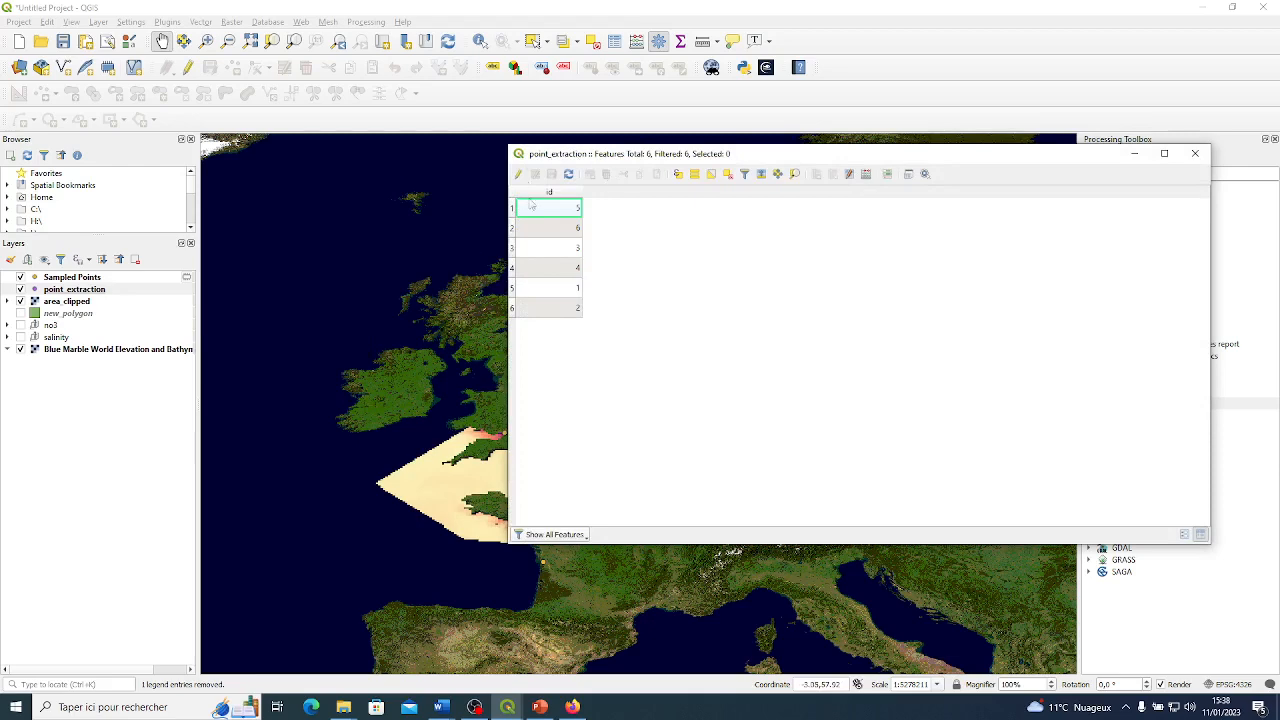
left_click(1196, 156)
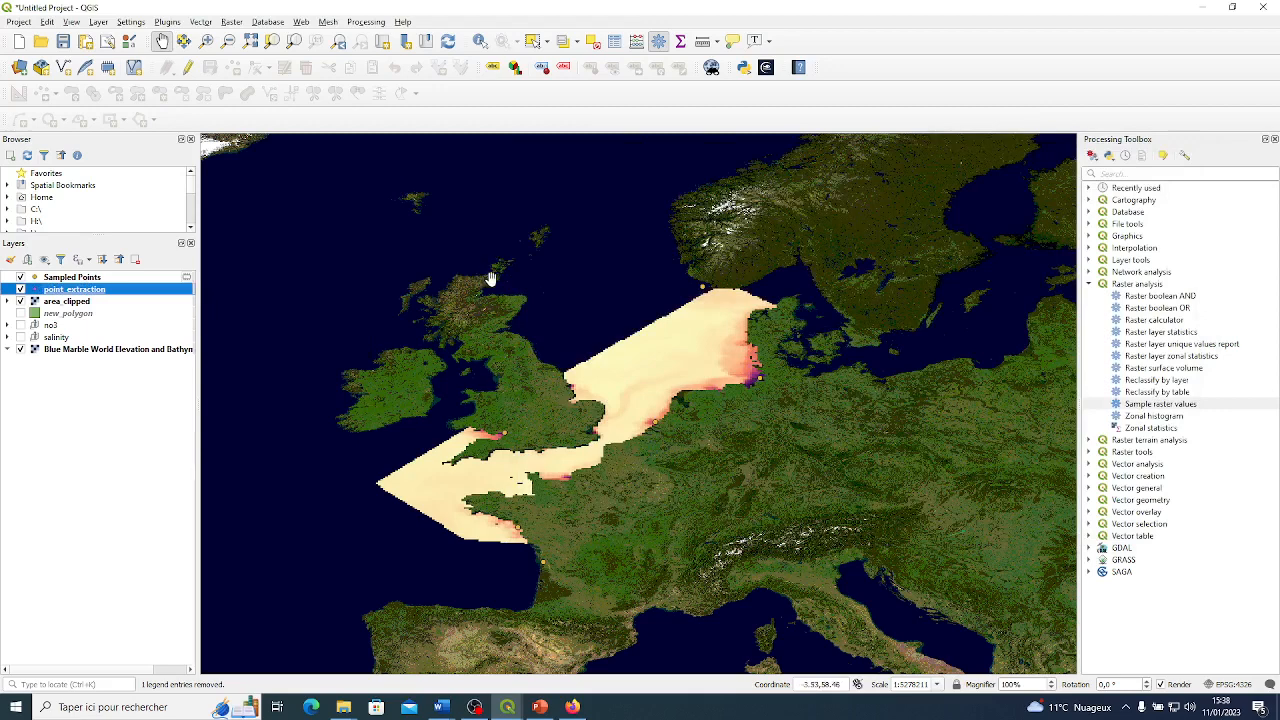
Hide the Sampled Points layer and show it again to compare it with the point_extraction points.
left_click(67, 279)
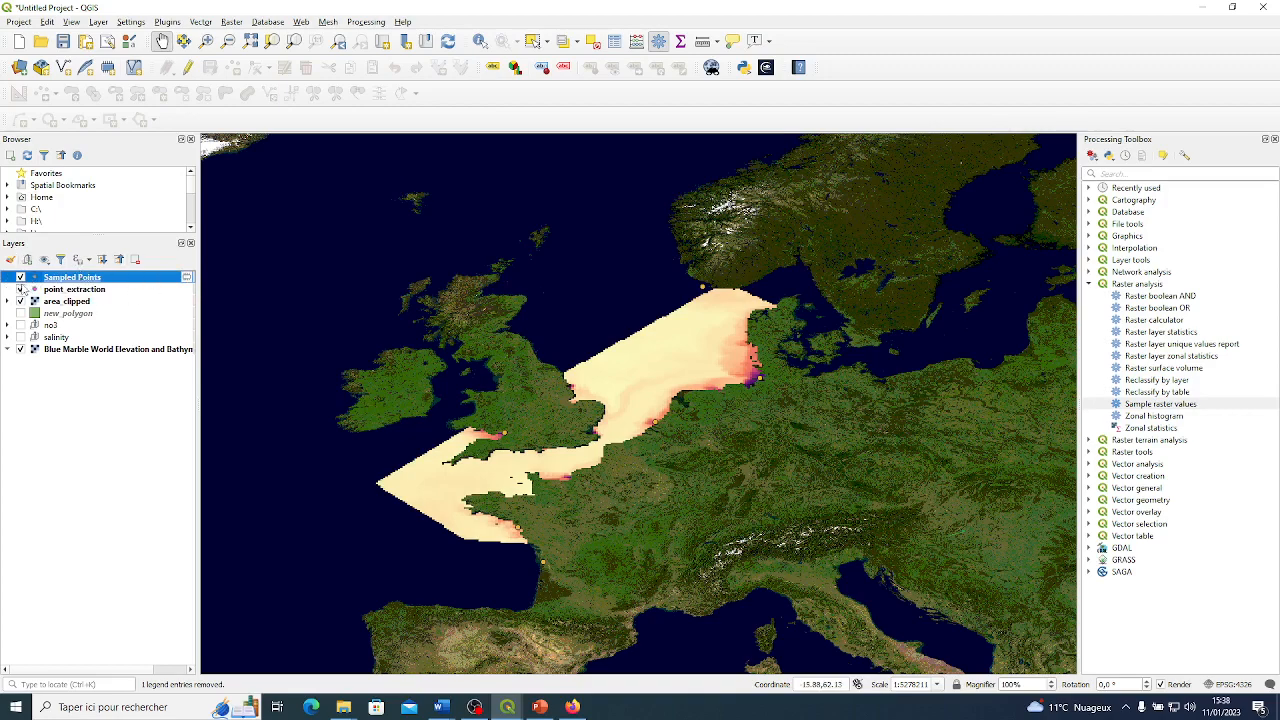
double_click(20, 279)
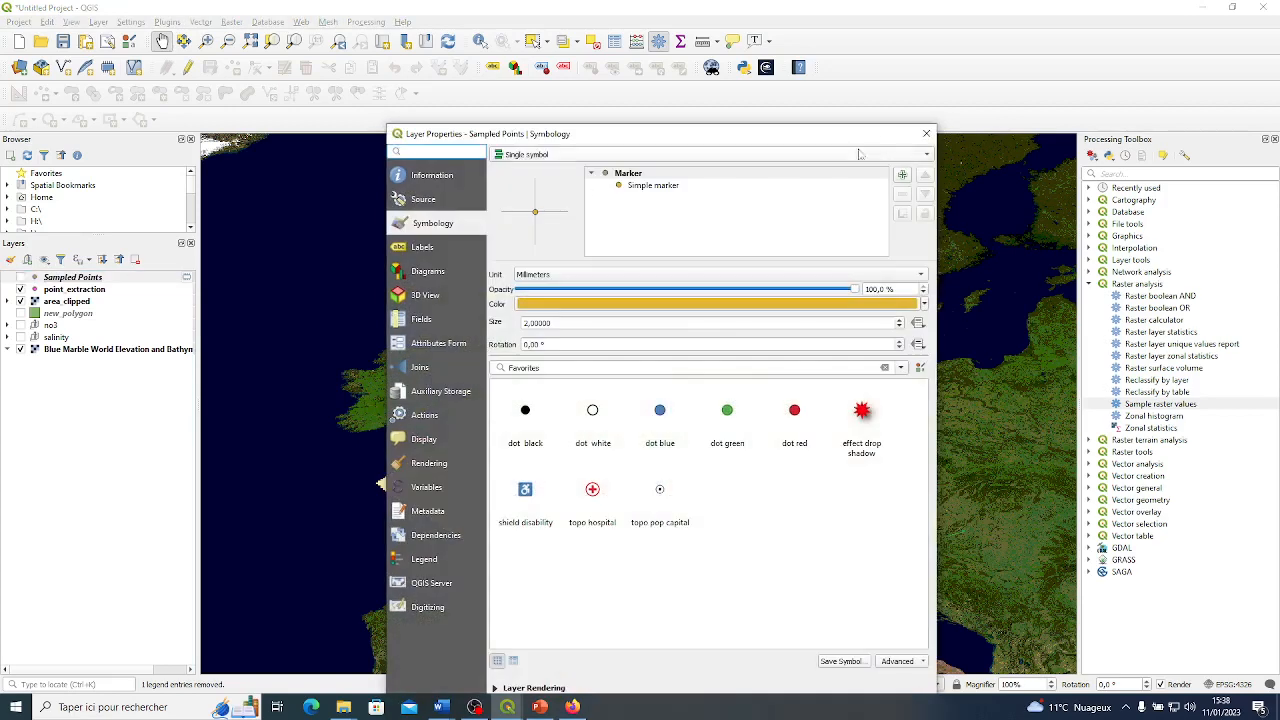
left_click(923, 137)
left_click(21, 278)
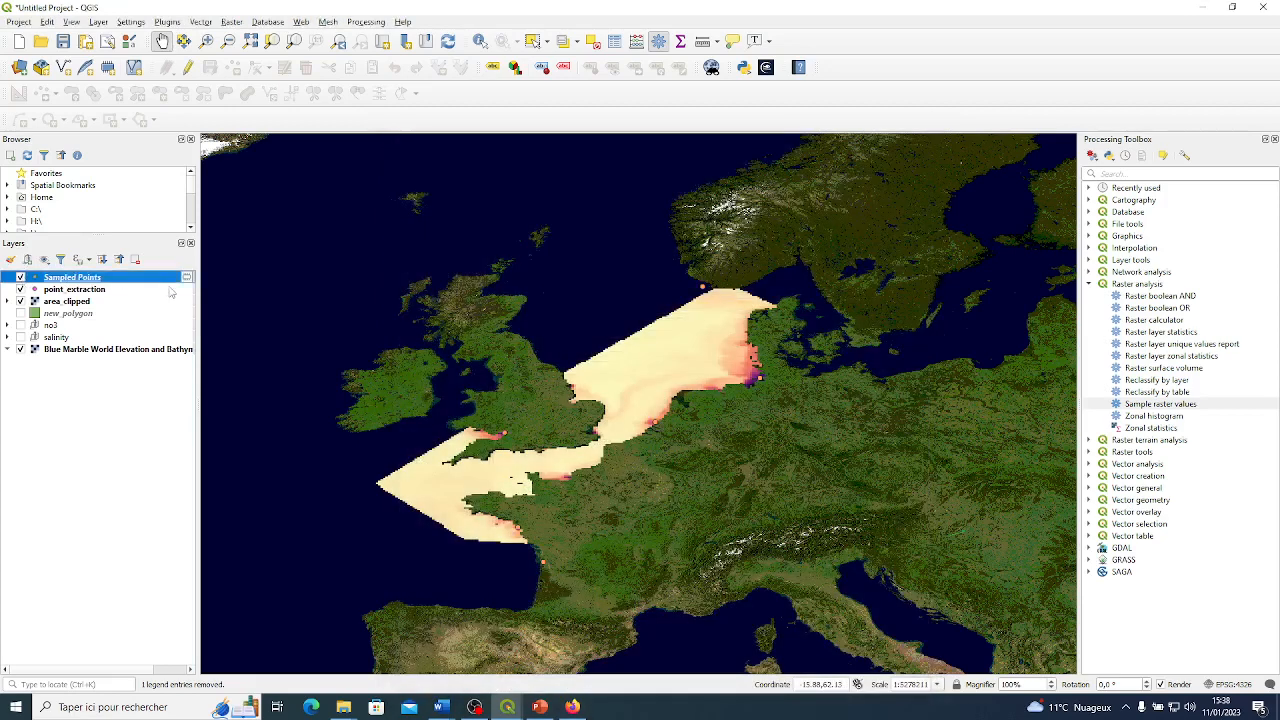
Start saving the temporary Sampled Points layer permanently, with ESRI Shapefile as the format.
mouse_move(185, 284)
left_click(186, 278)
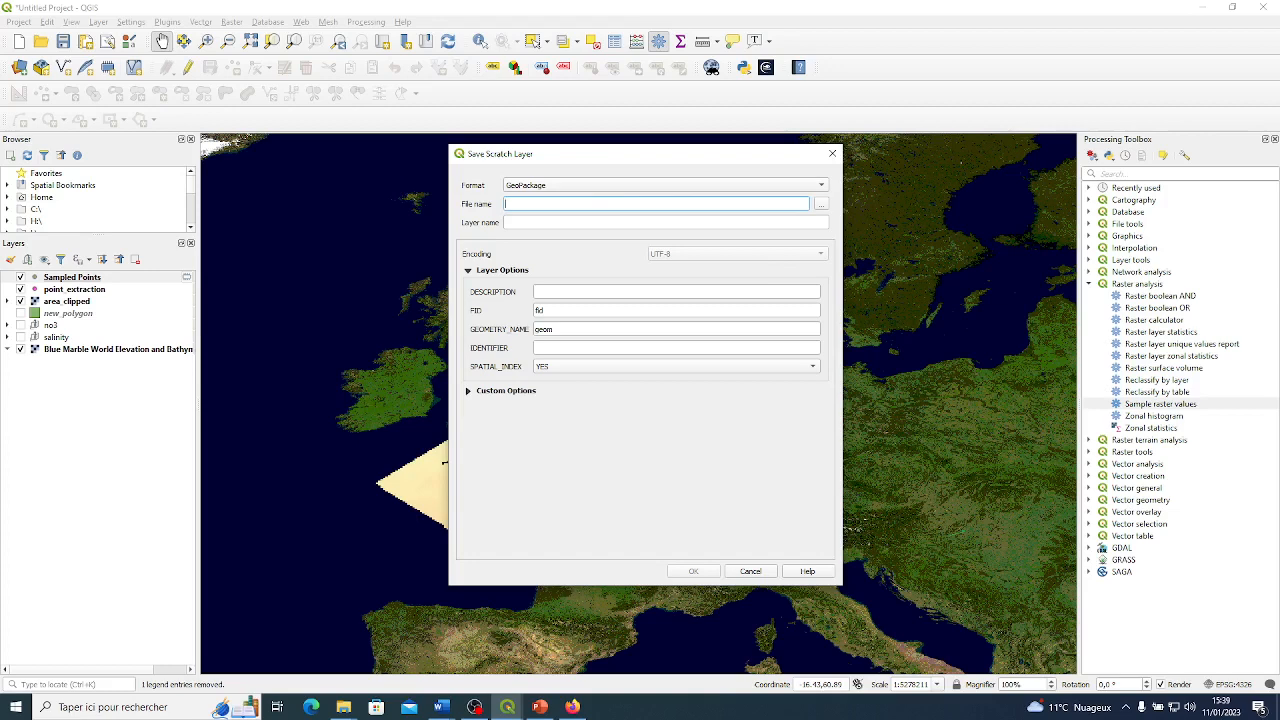
left_click(655, 186)
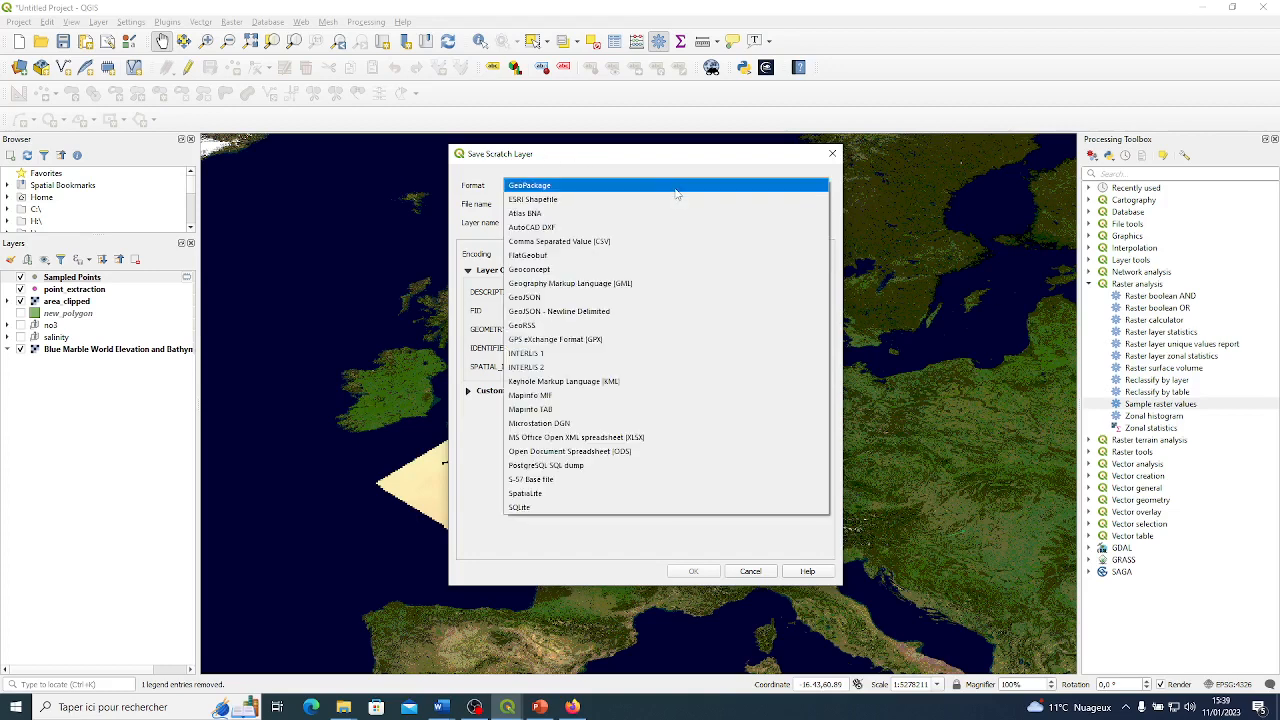
left_click(578, 200)
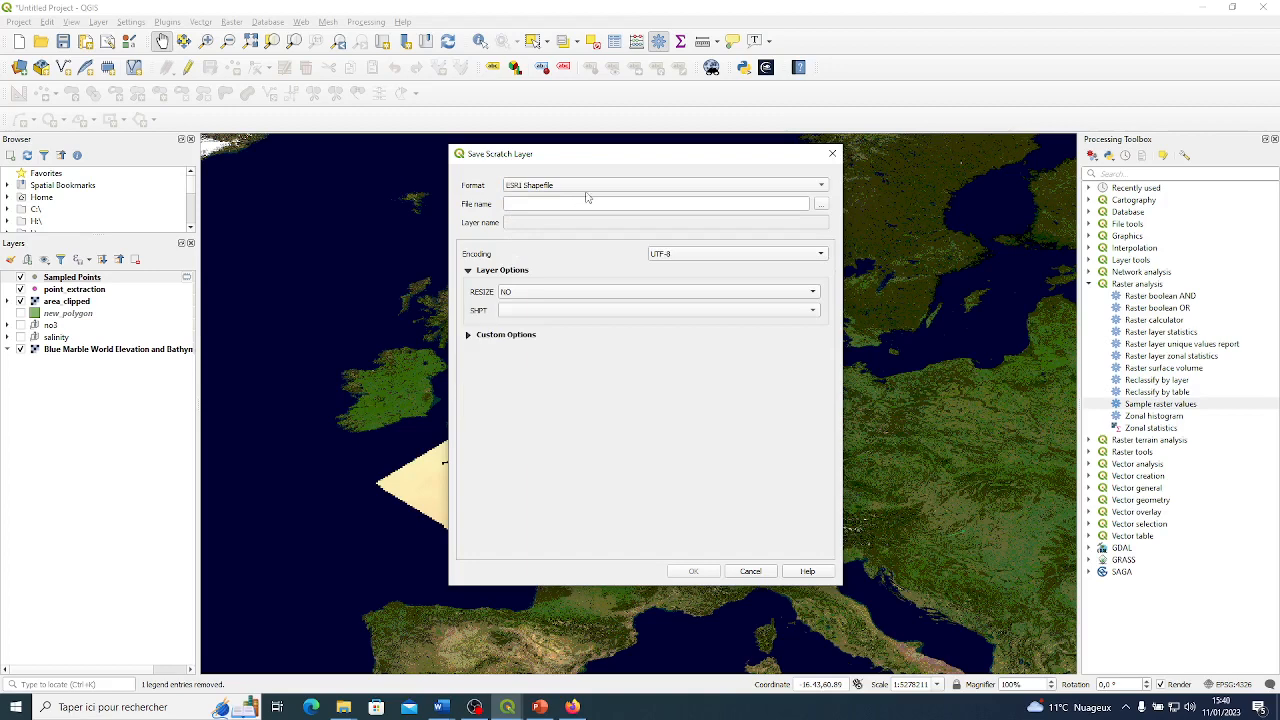
Save the scratch layer as no3_concentration in the advanced folder and dismiss the notification.
left_click(820, 205)
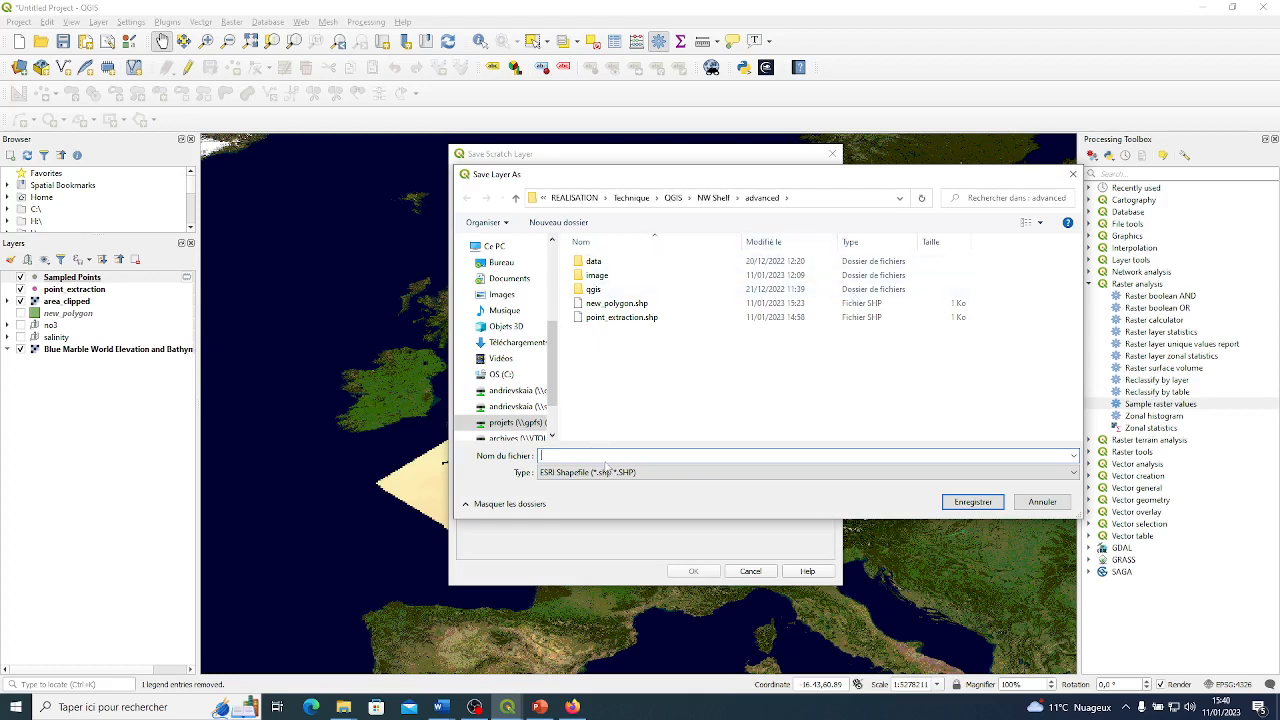
type("N")
key("BackSpace")
type("n")
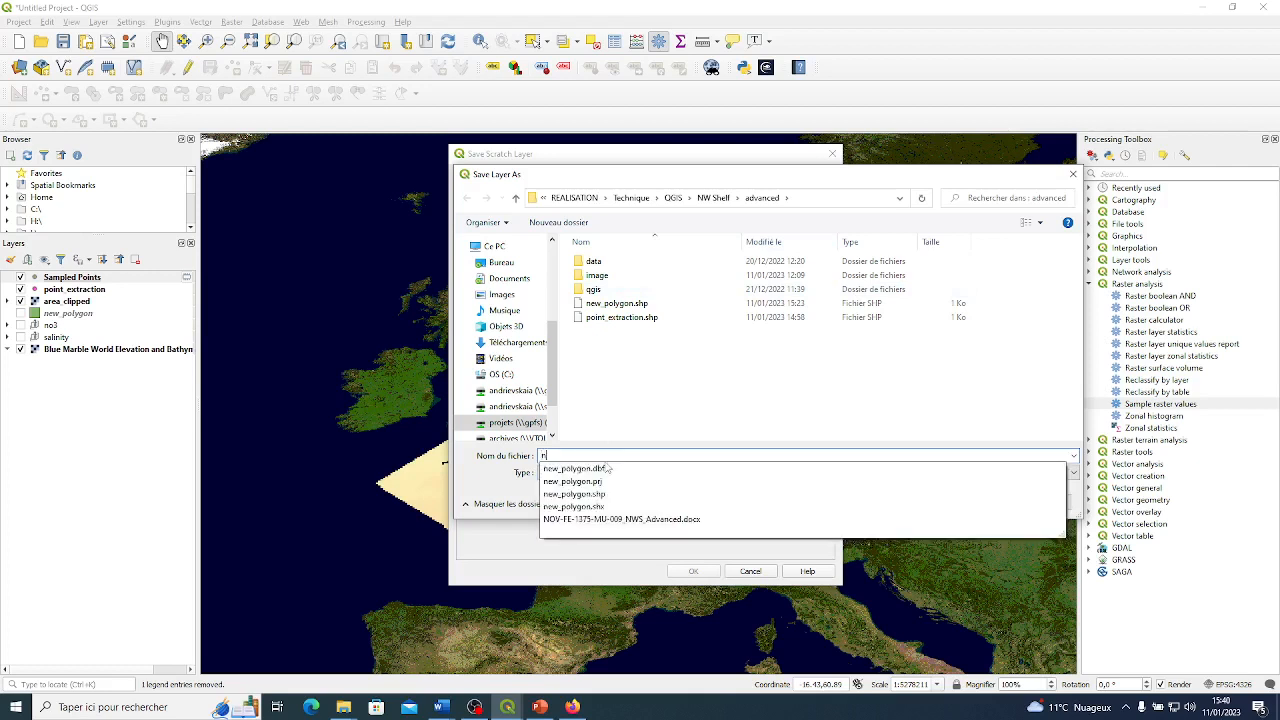
type("o3")
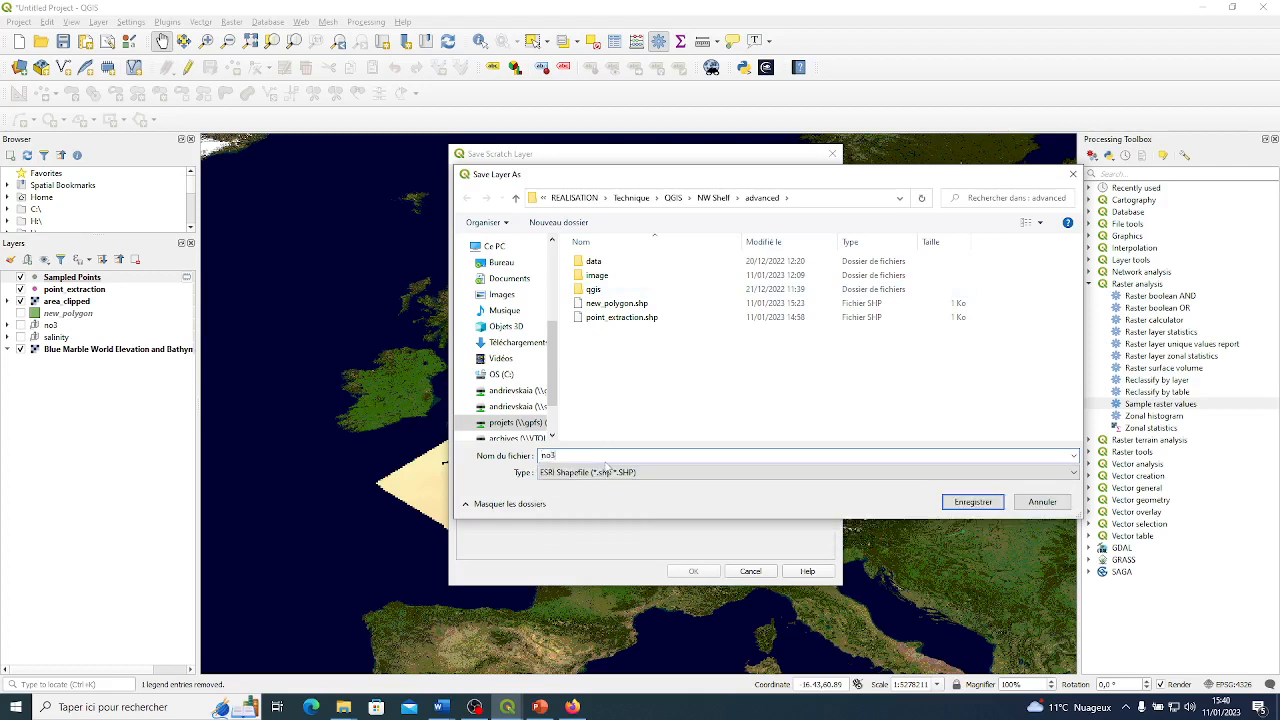
type("_concentration")
left_click(970, 502)
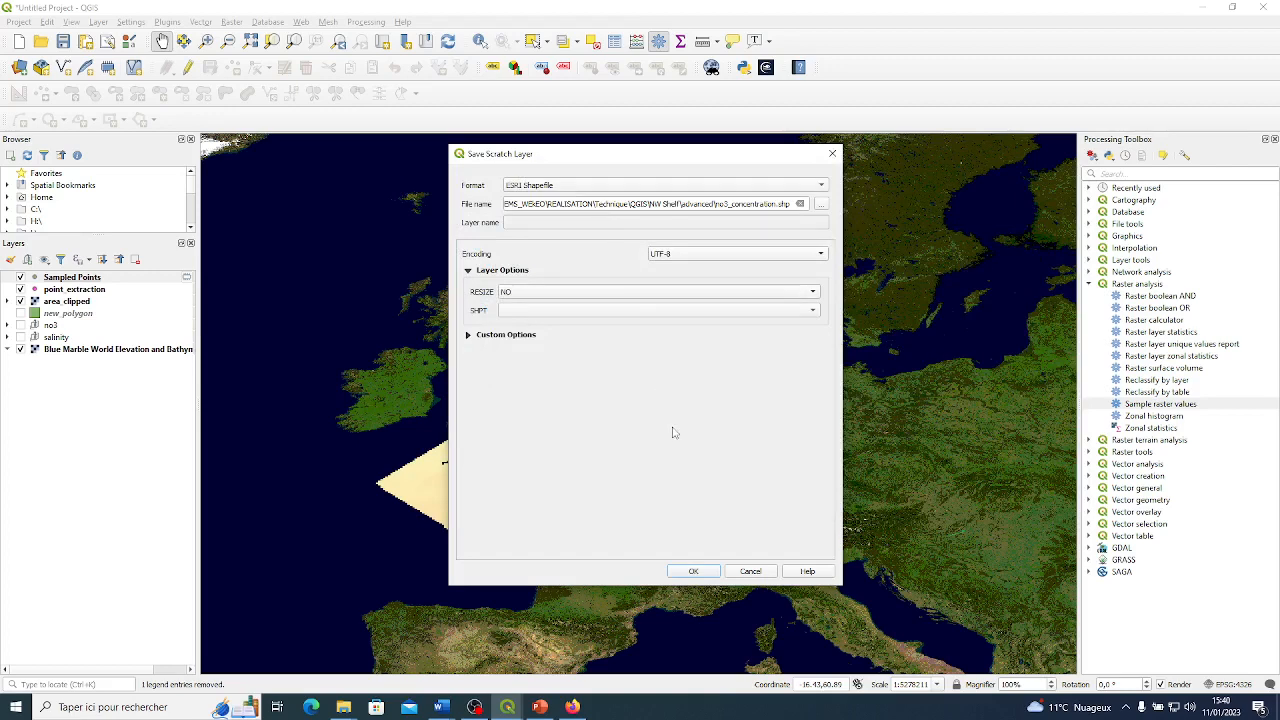
left_click(704, 574)
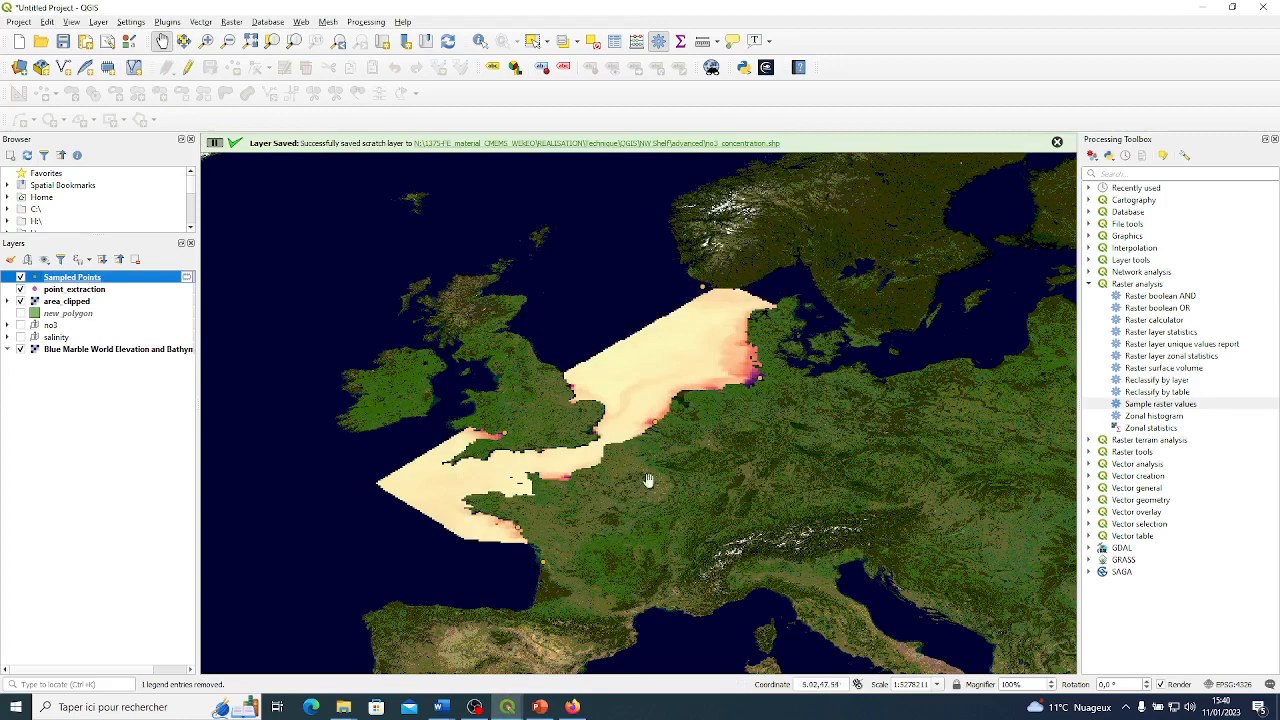
left_click(1057, 142)
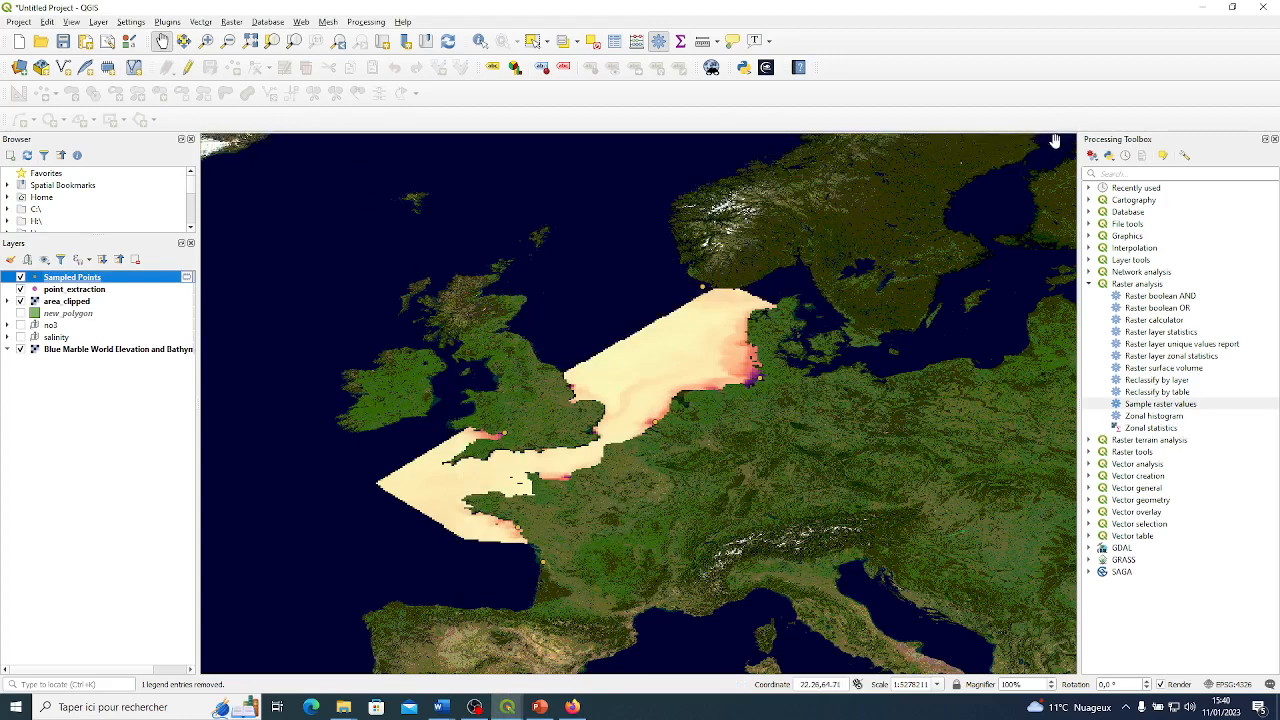
right_click(141, 283)
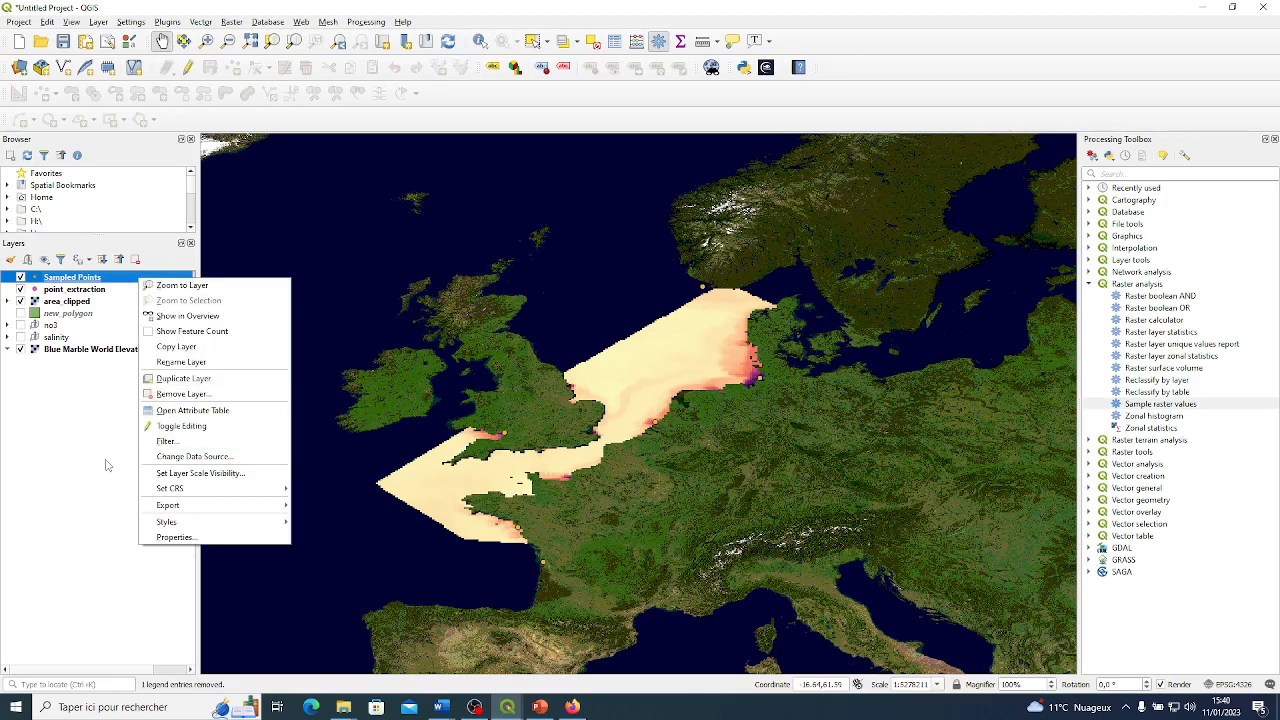
left_click(101, 463)
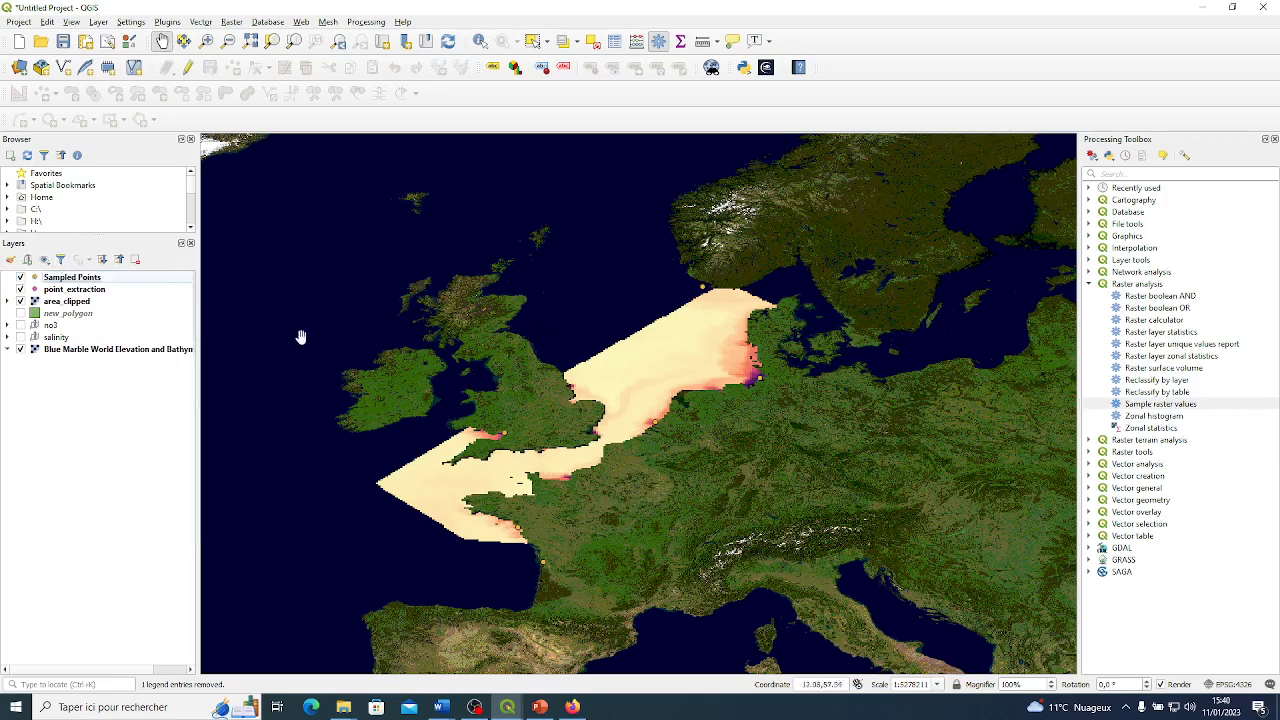
left_click(84, 290)
left_click(95, 279)
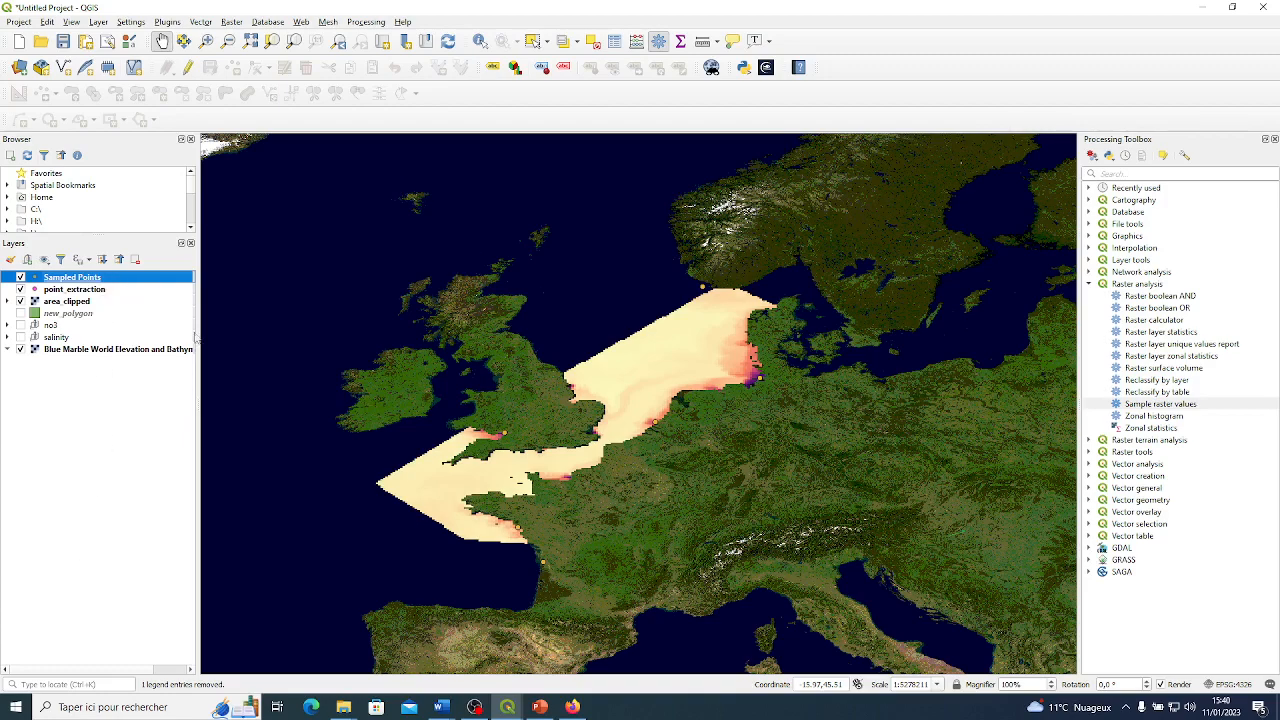
Return to the Sampled Points attribute table and examine the no3_conc_1 values of points 2 to 5.
mouse_move(507, 707)
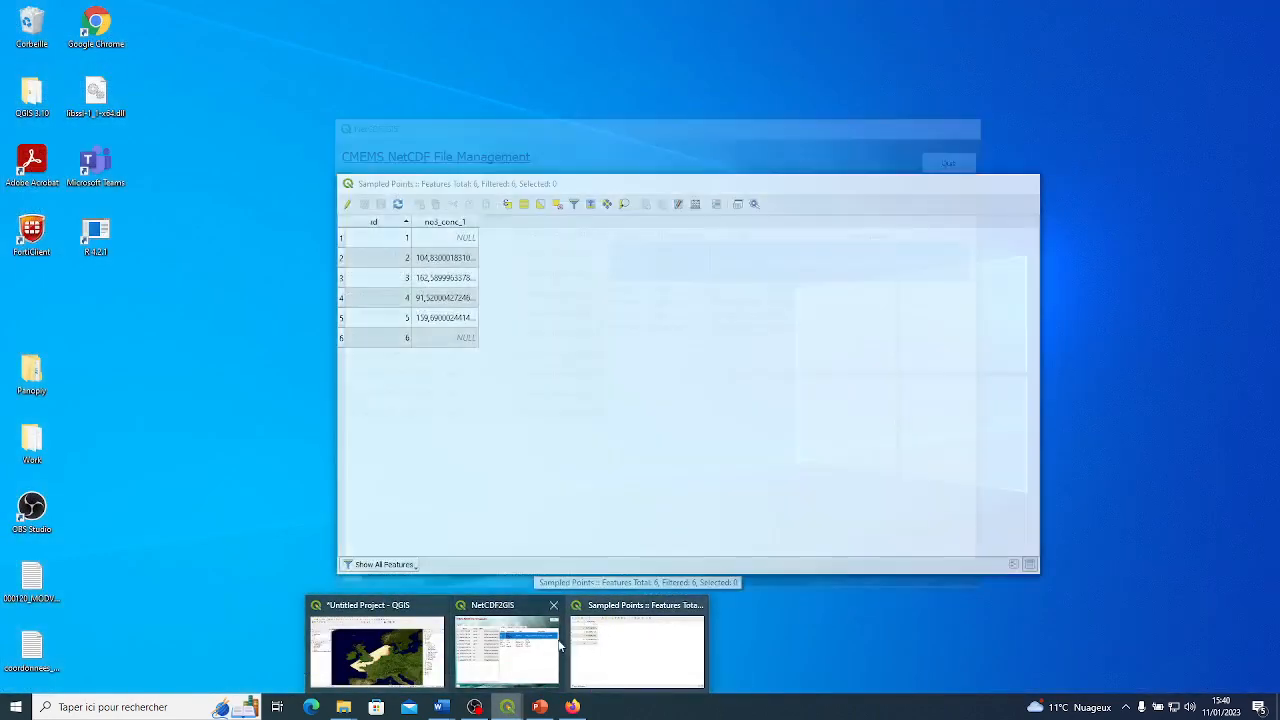
left_click(606, 633)
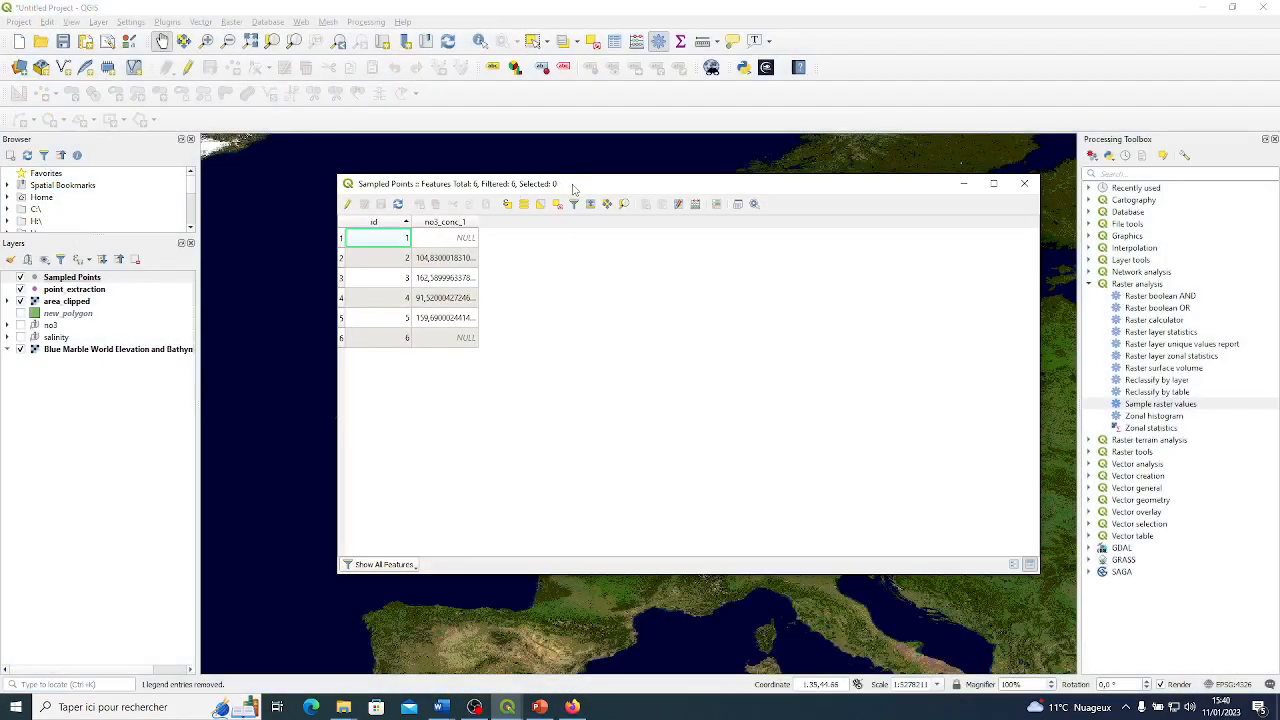
left_click_drag(572, 184, 641, 172)
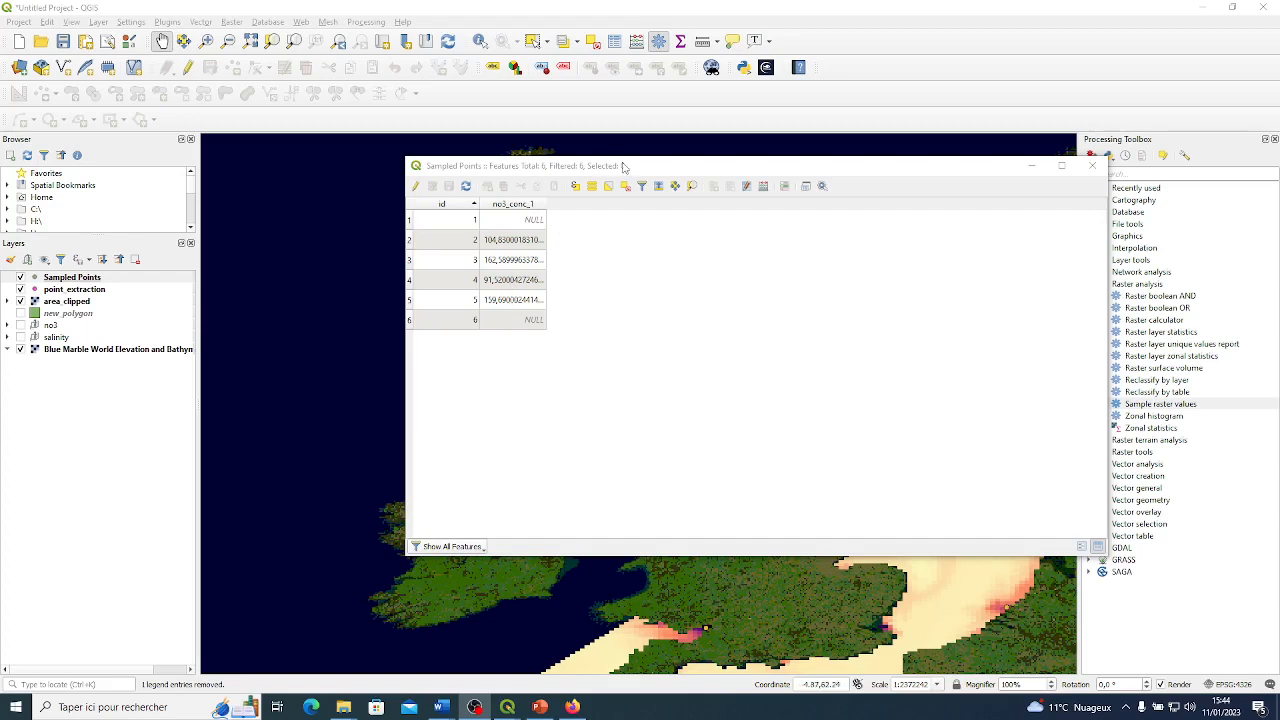
left_click_drag(600, 166, 516, 168)
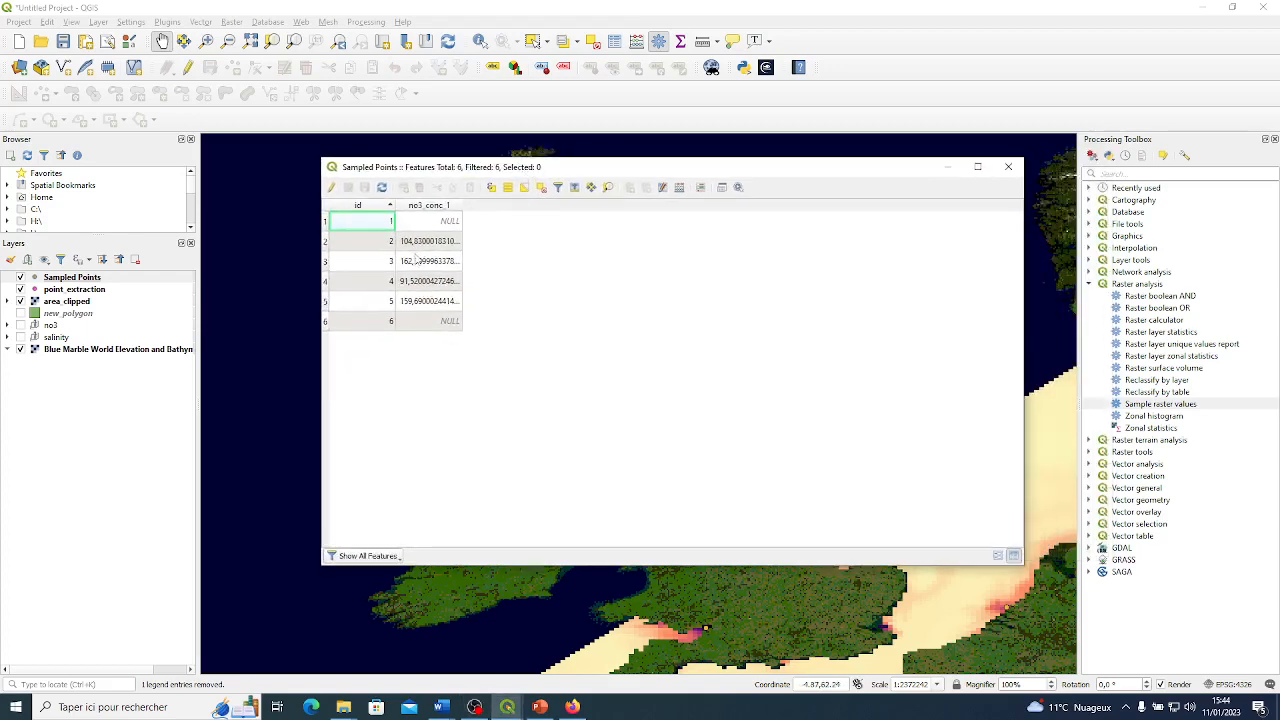
left_click(425, 240)
left_click(423, 267)
left_click(435, 300)
left_click(441, 284)
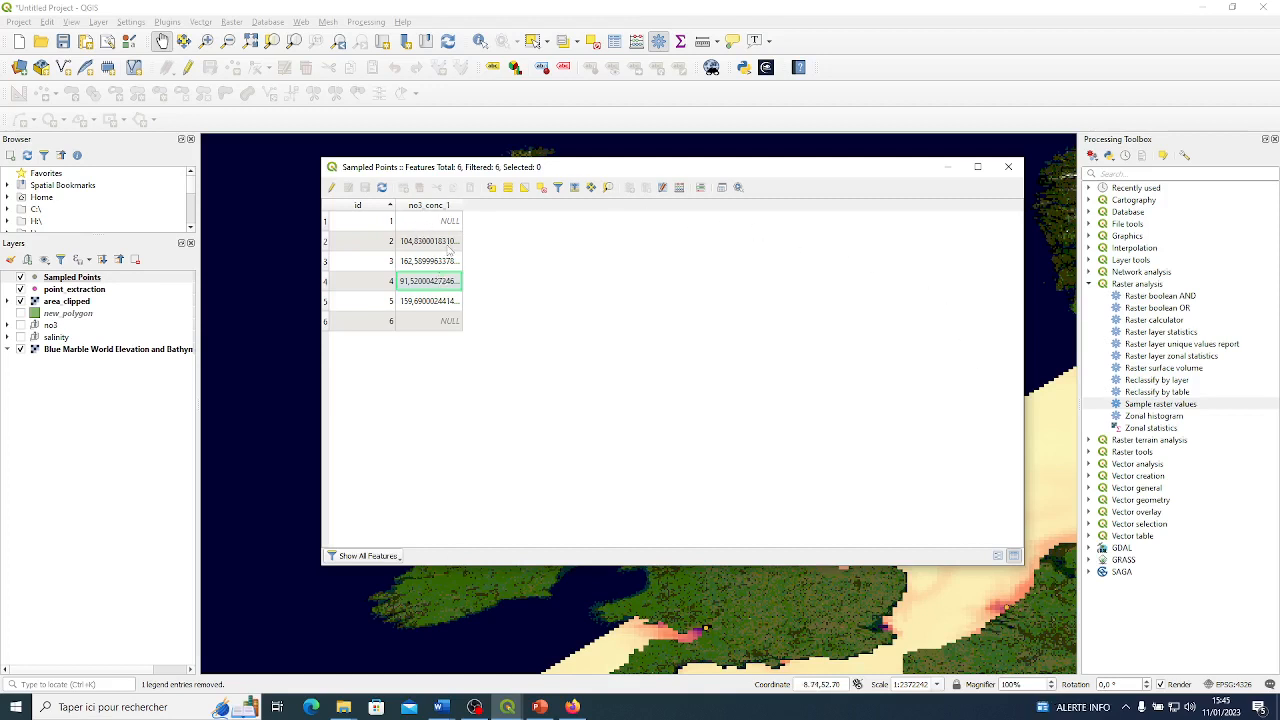
left_click(446, 264)
left_click(450, 245)
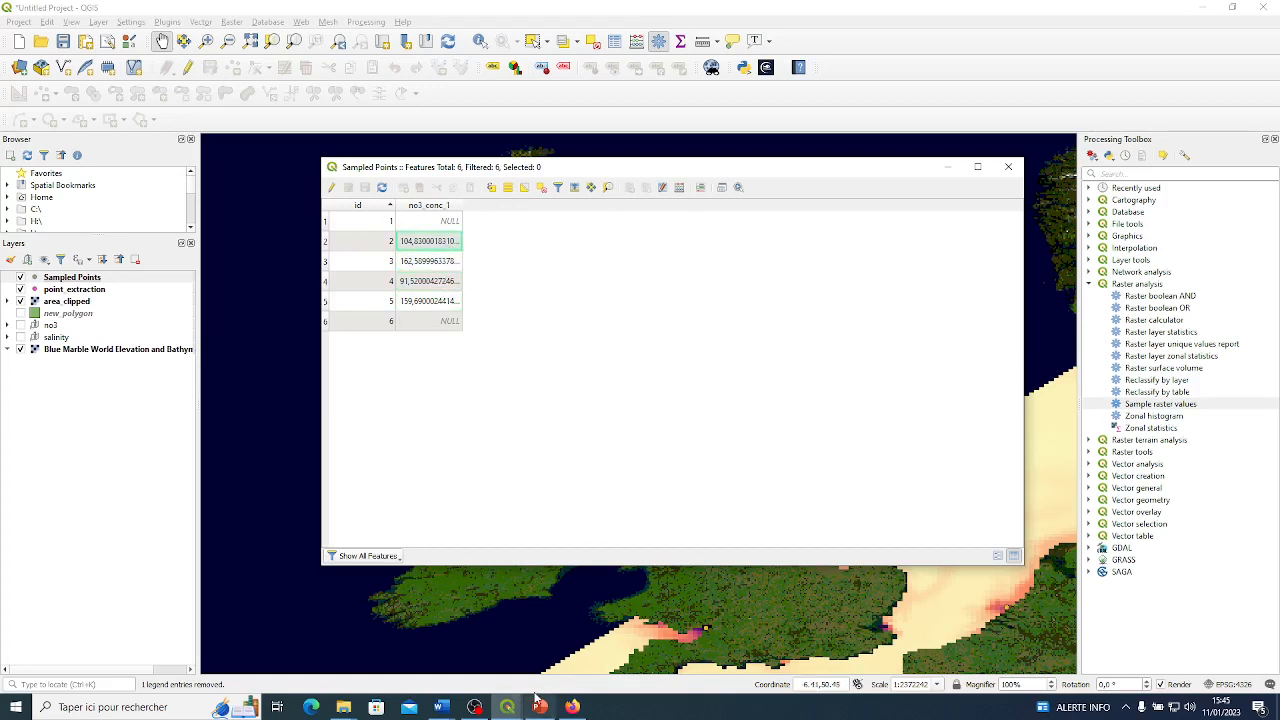
Check the unit of the no3 variable for cmems_mod_nws_no3_01042020-31052020.nc in NetCDF2GIS, and minimize that window.
mouse_move(507, 705)
left_click(507, 659)
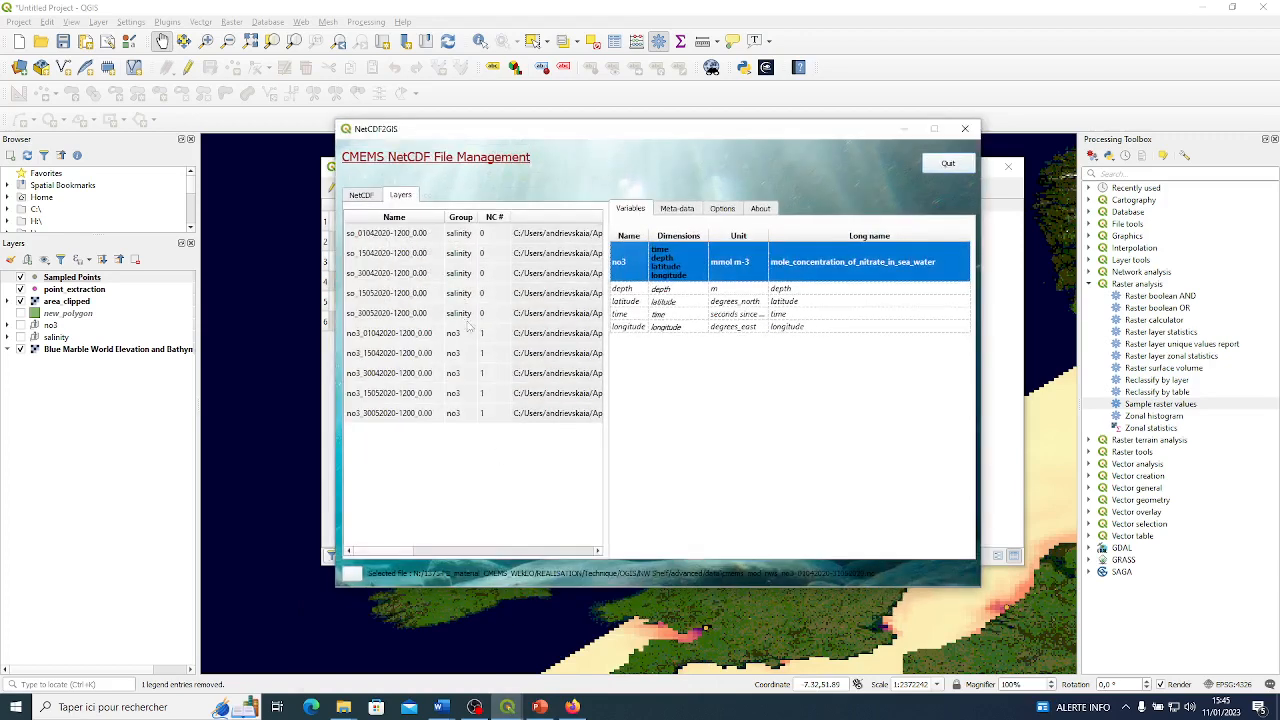
left_click(362, 197)
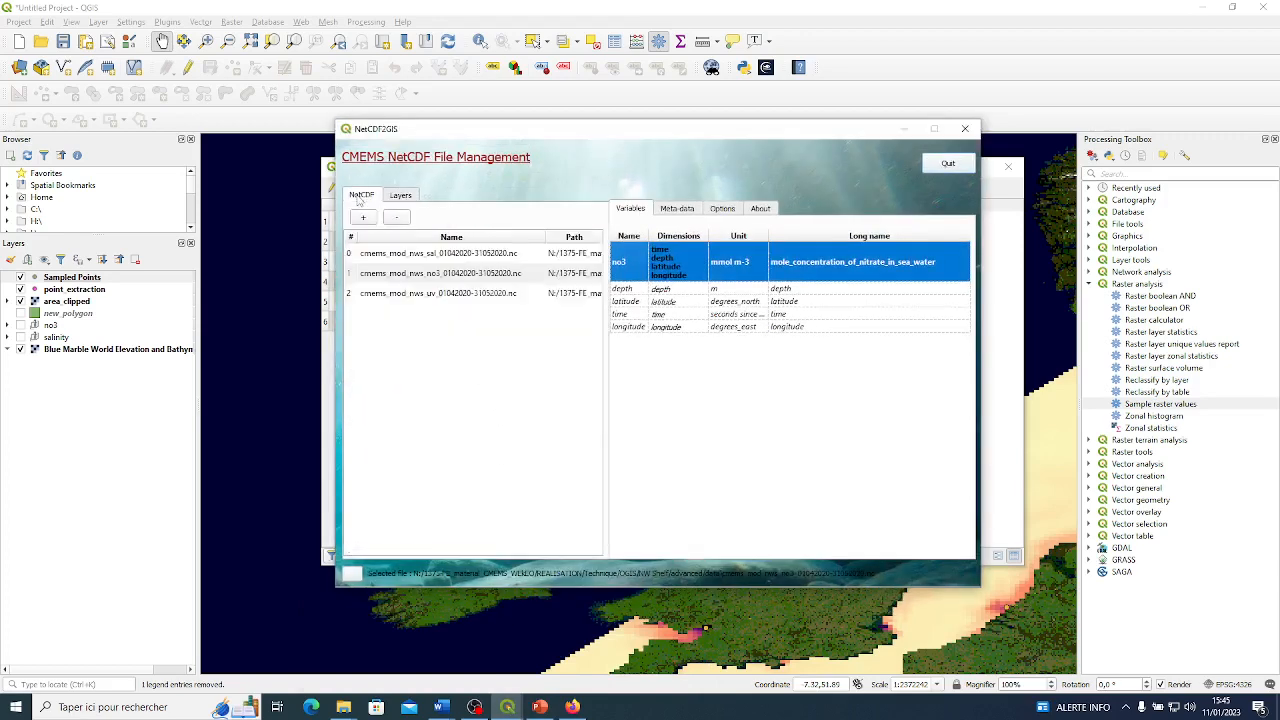
left_click(448, 273)
left_click_drag(586, 133, 744, 128)
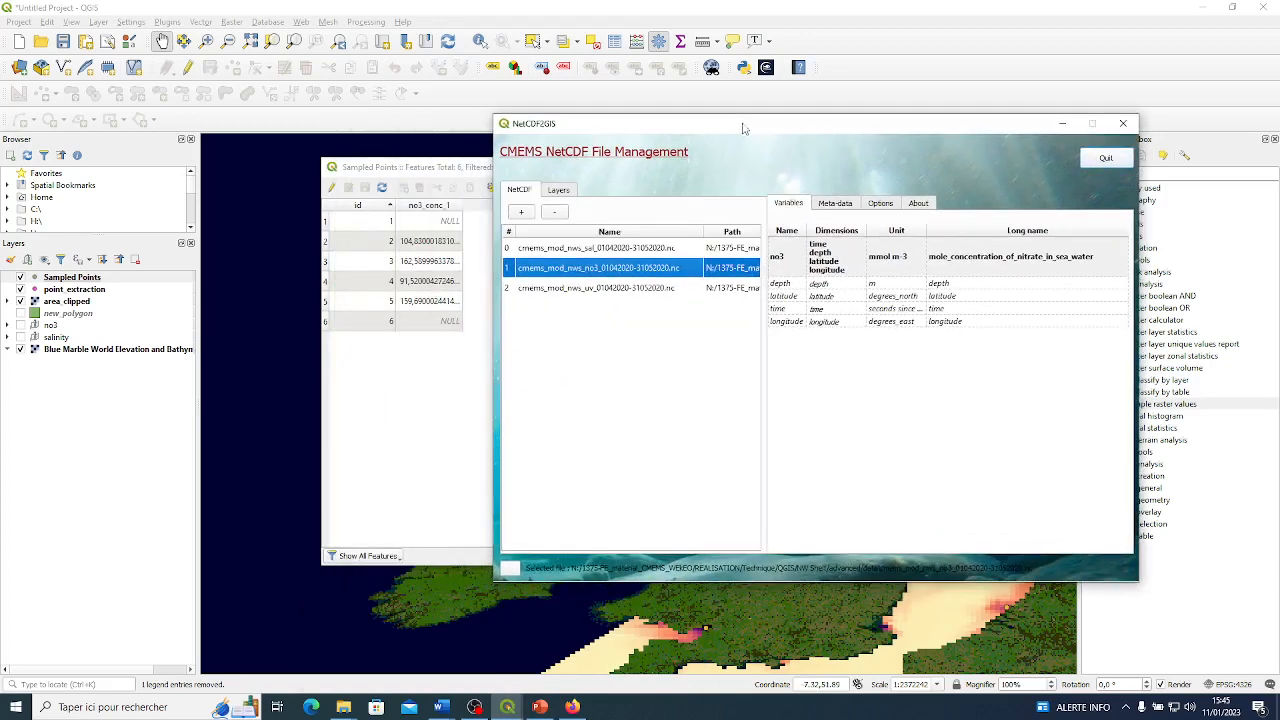
left_click(935, 262)
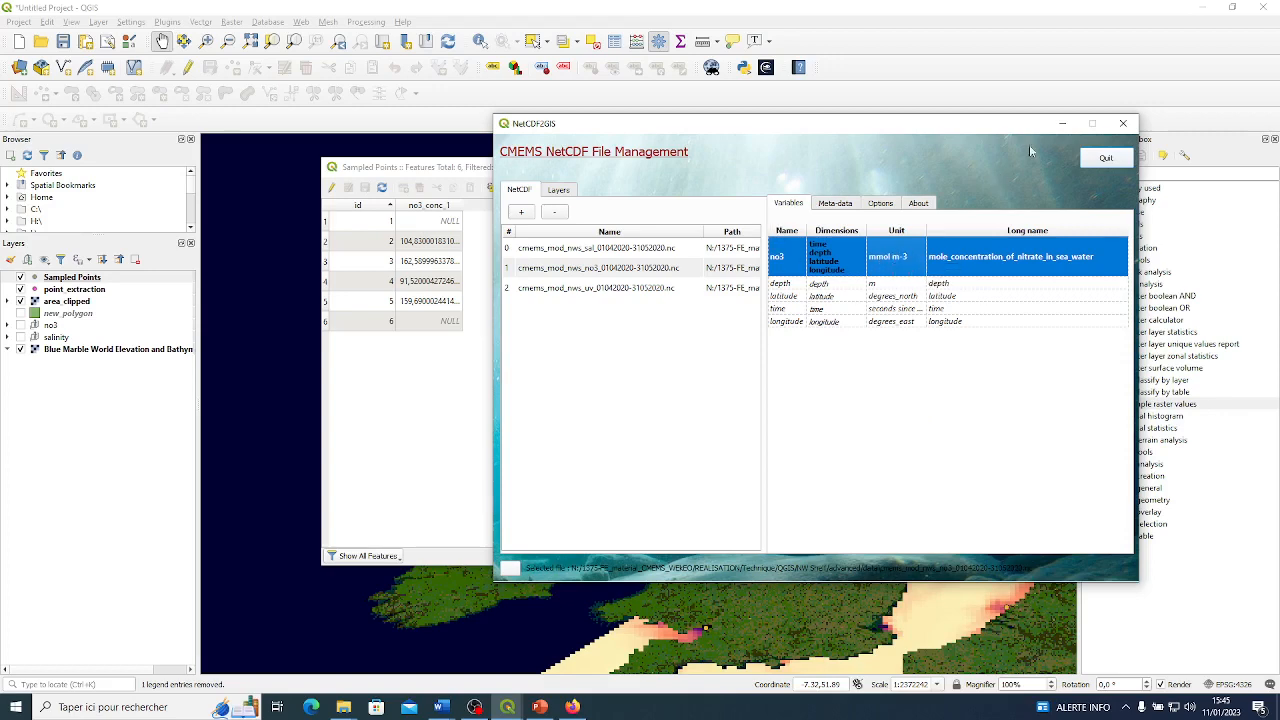
left_click(1061, 124)
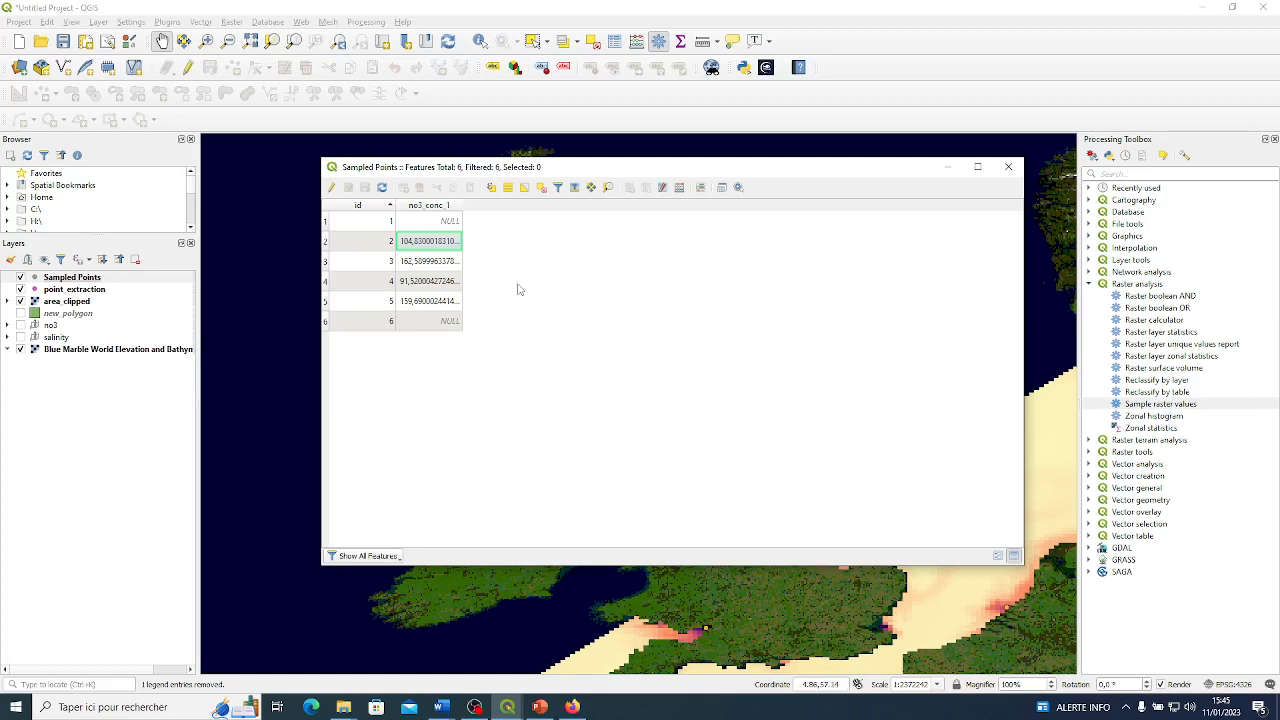
Open the field calculator for the Sampled Points table and look over its new-field options, function editor and function groups.
left_click(679, 189)
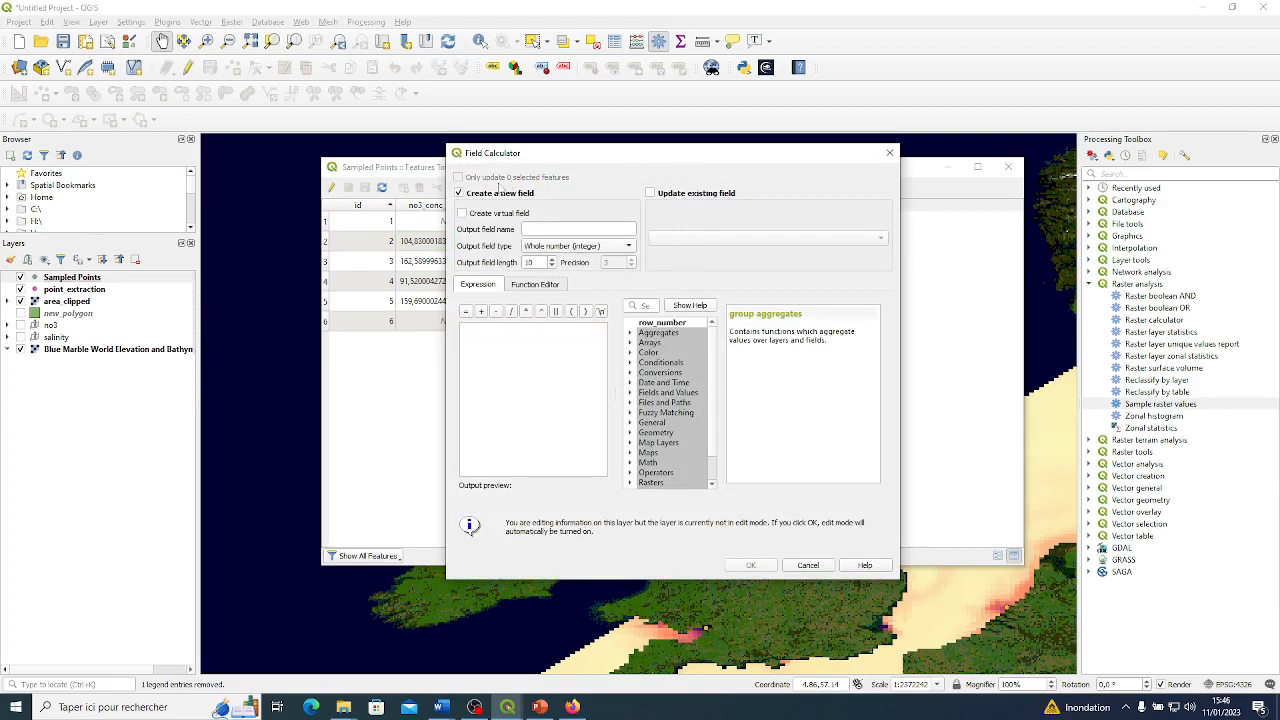
left_click(491, 196)
left_click(468, 197)
left_click(513, 337)
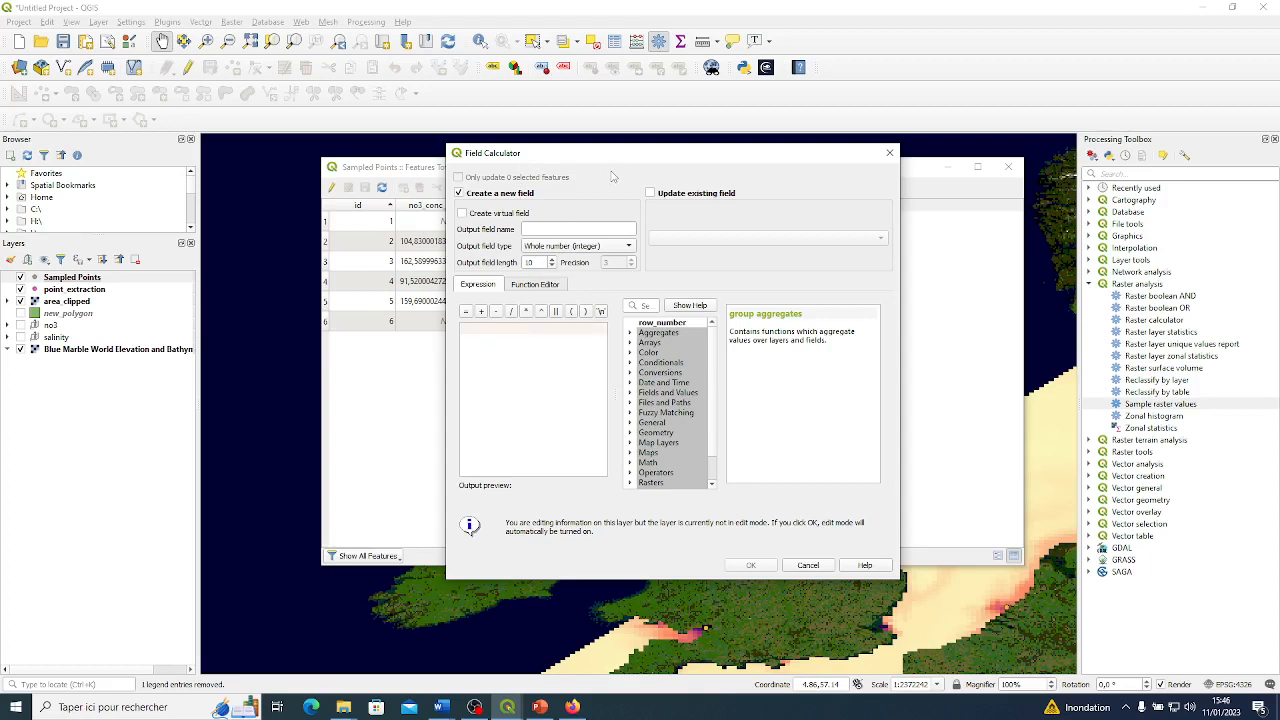
left_click(521, 284)
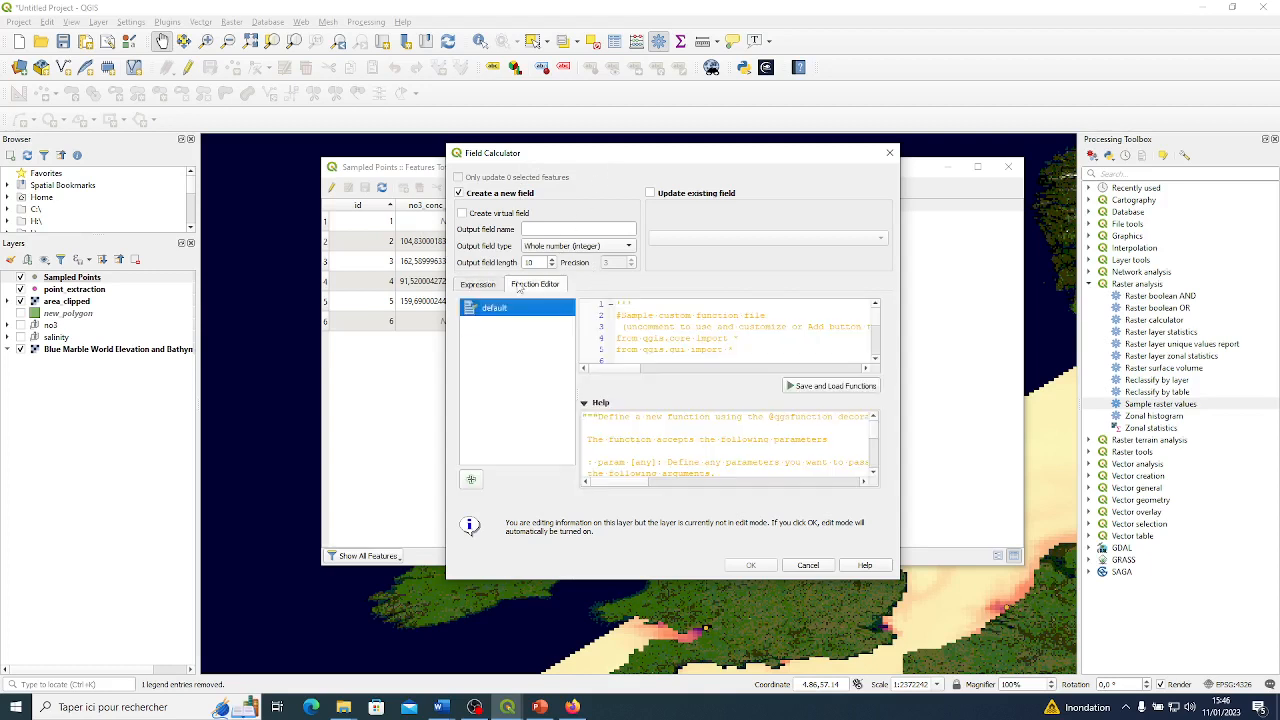
left_click(477, 287)
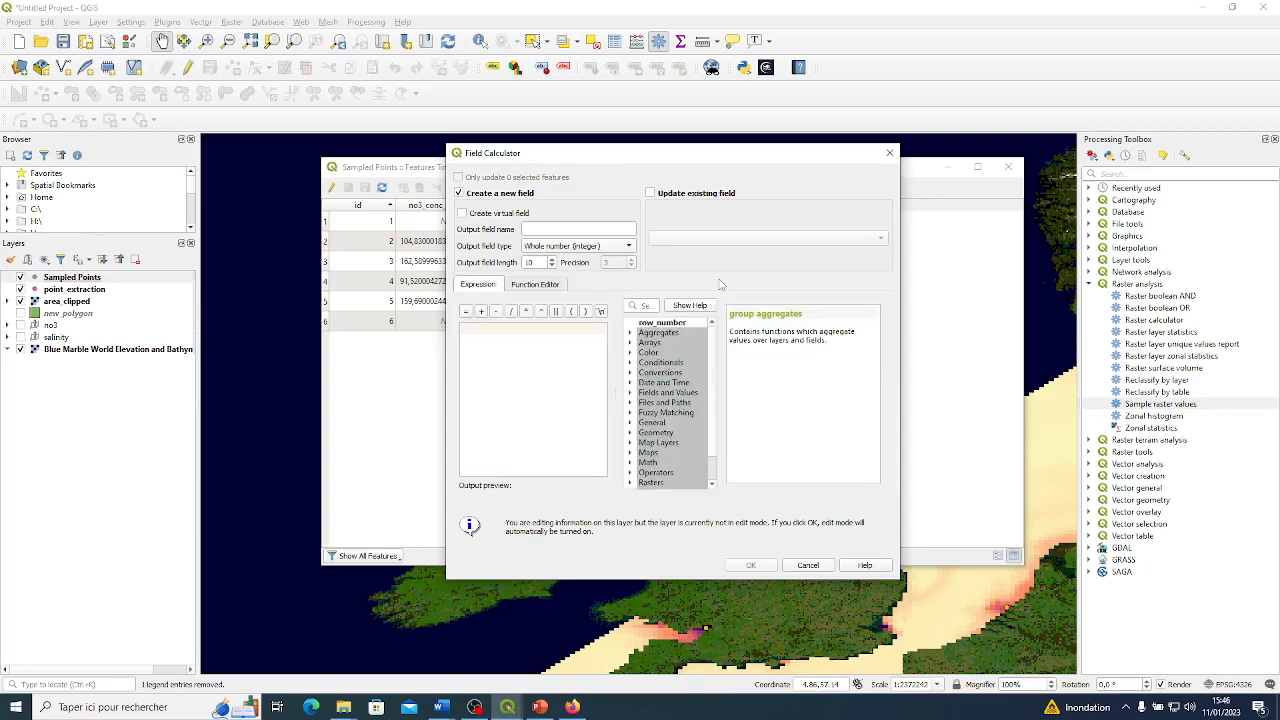
scroll(663, 368, "down", 1)
scroll(658, 398, "up", 1)
left_click(652, 425)
left_click(661, 373)
left_click(659, 334)
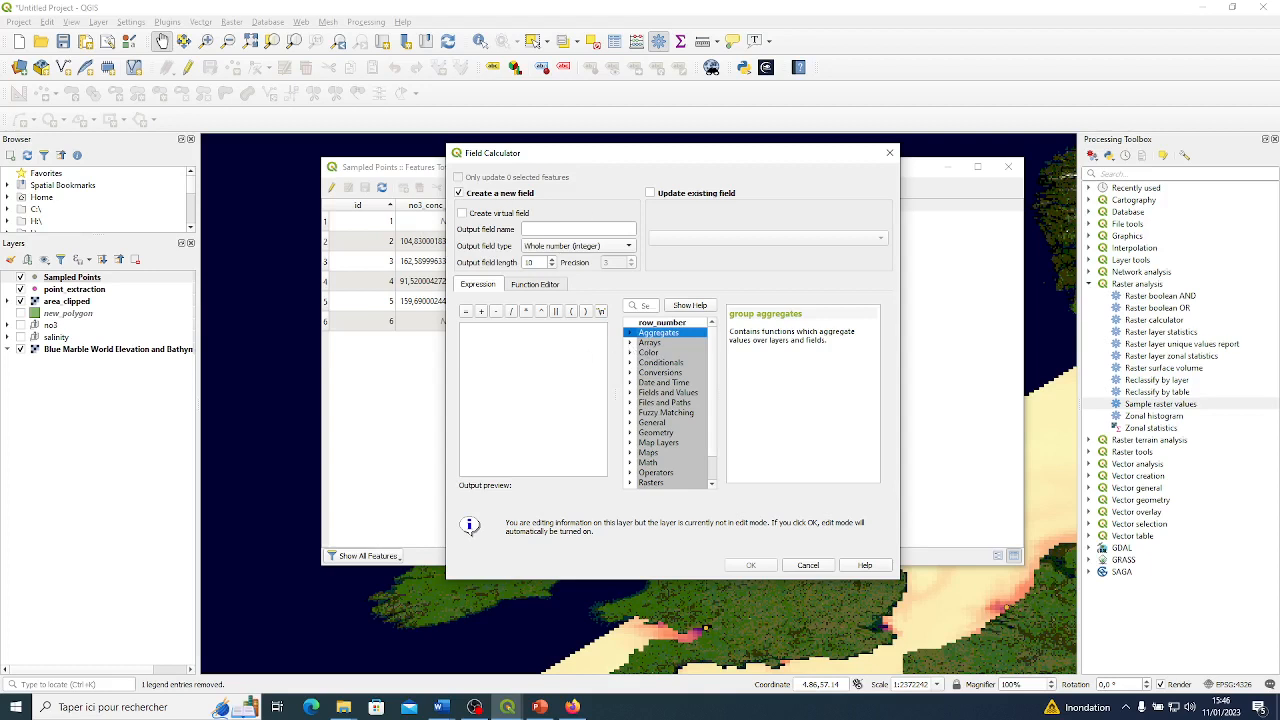
Define a new output field named conc(mg/l) as a decimal number (real) with precision 5.
left_click(540, 229)
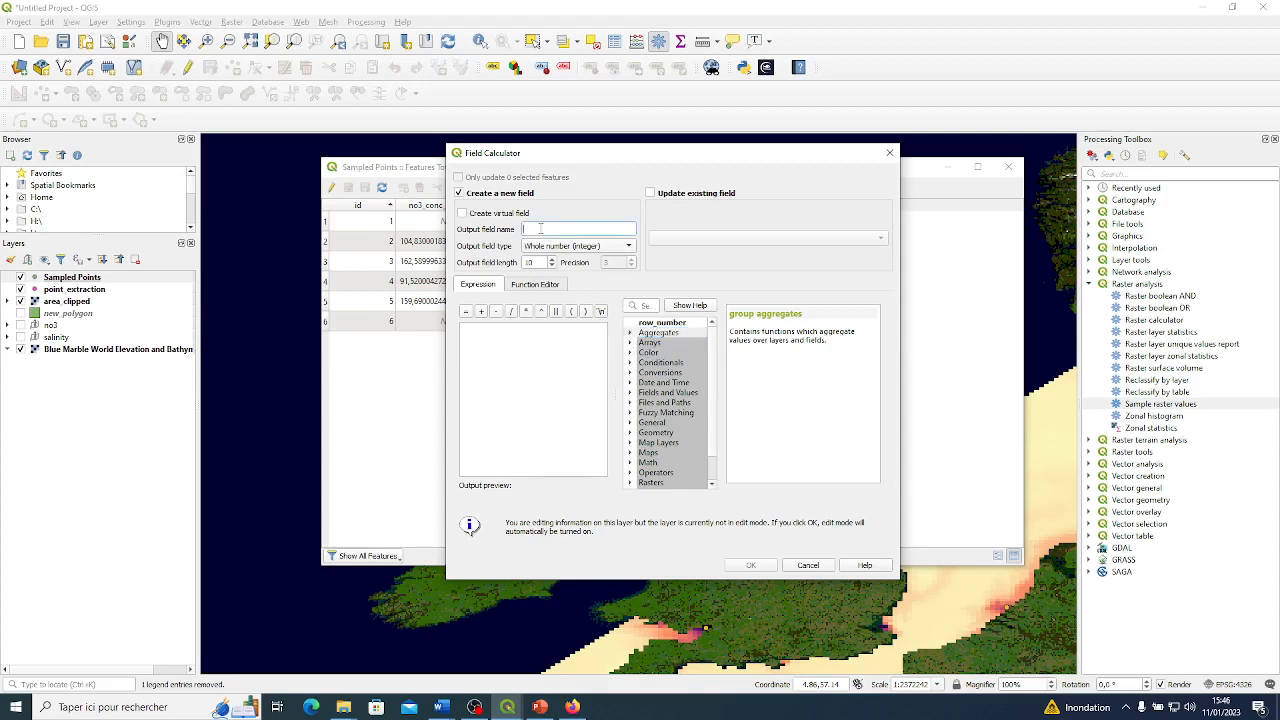
type("conc")
type("en")
type("l)")
left_click(563, 246)
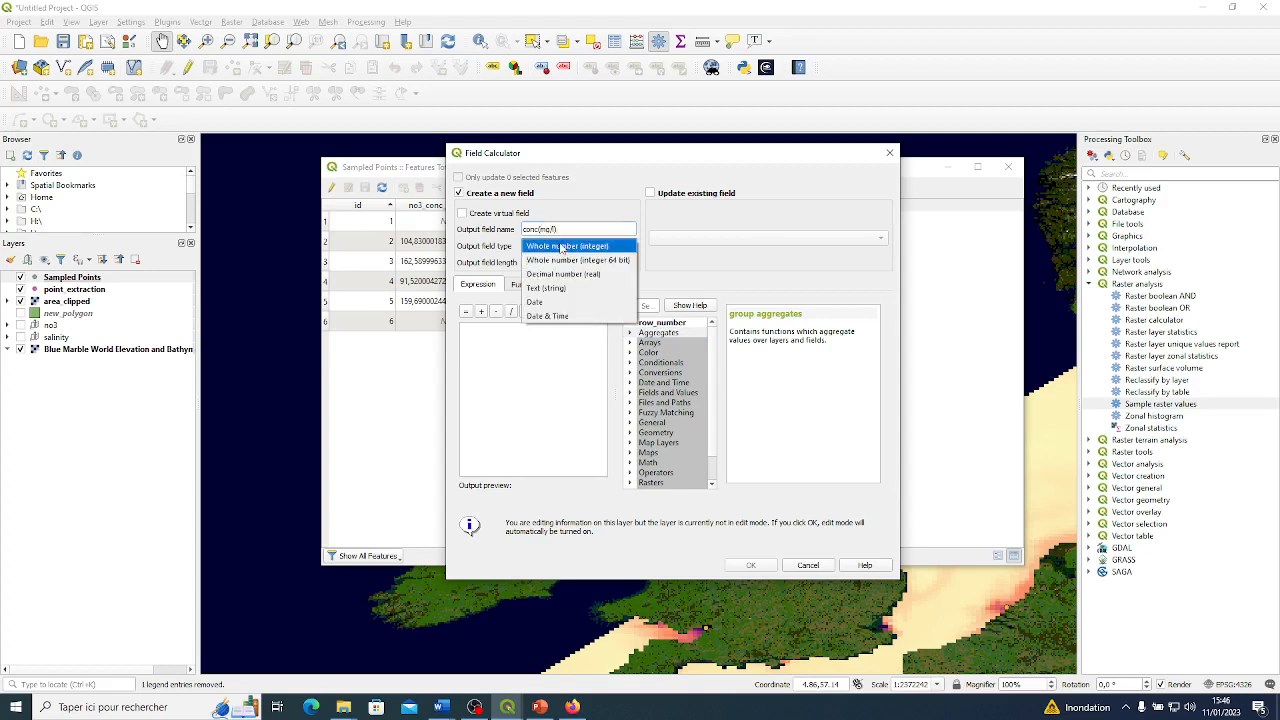
left_click(570, 275)
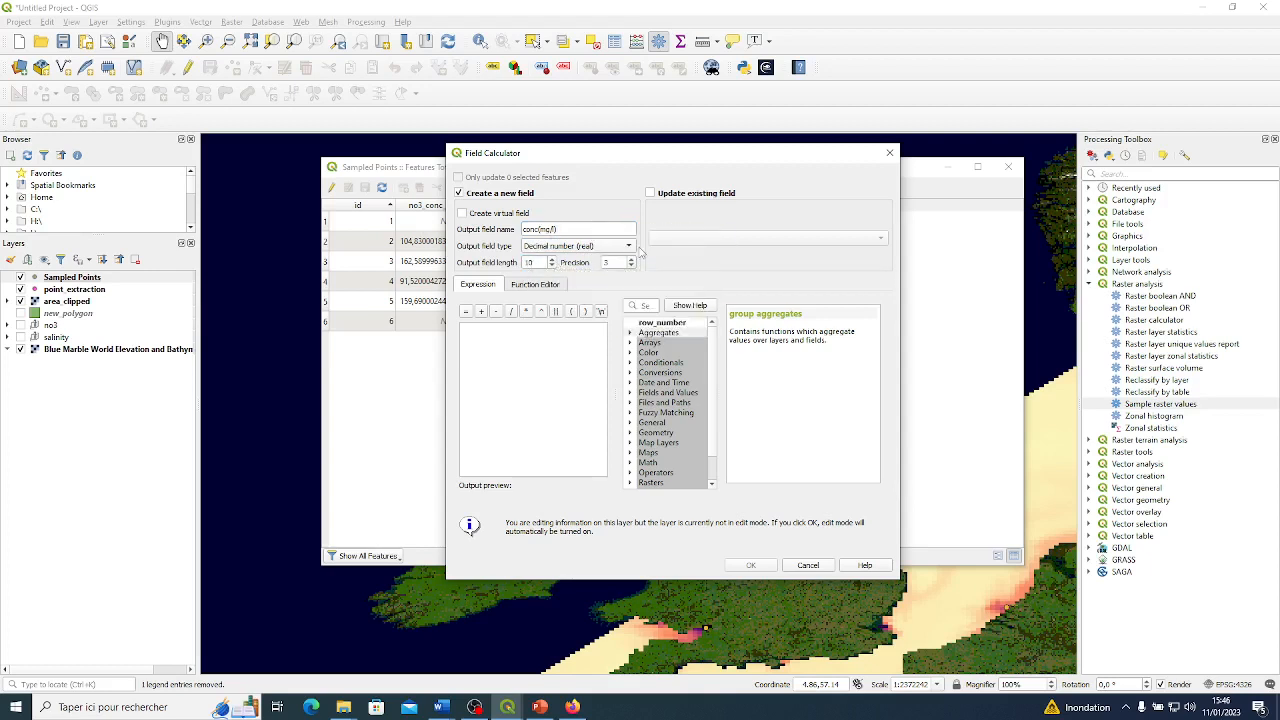
left_click(632, 260)
Copy the conversion formula from the Word document and paste no3_conc1*0.001*10/18 as the field expression.
left_click(491, 338)
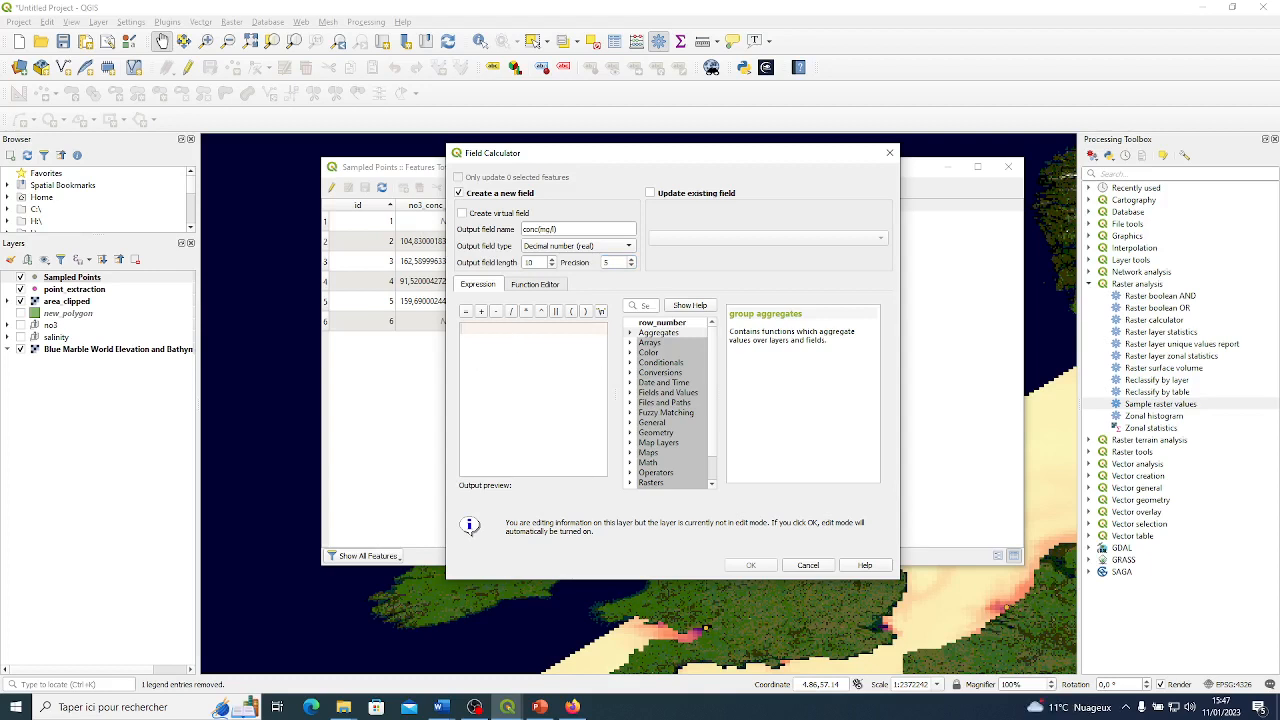
key("alt+Tab")
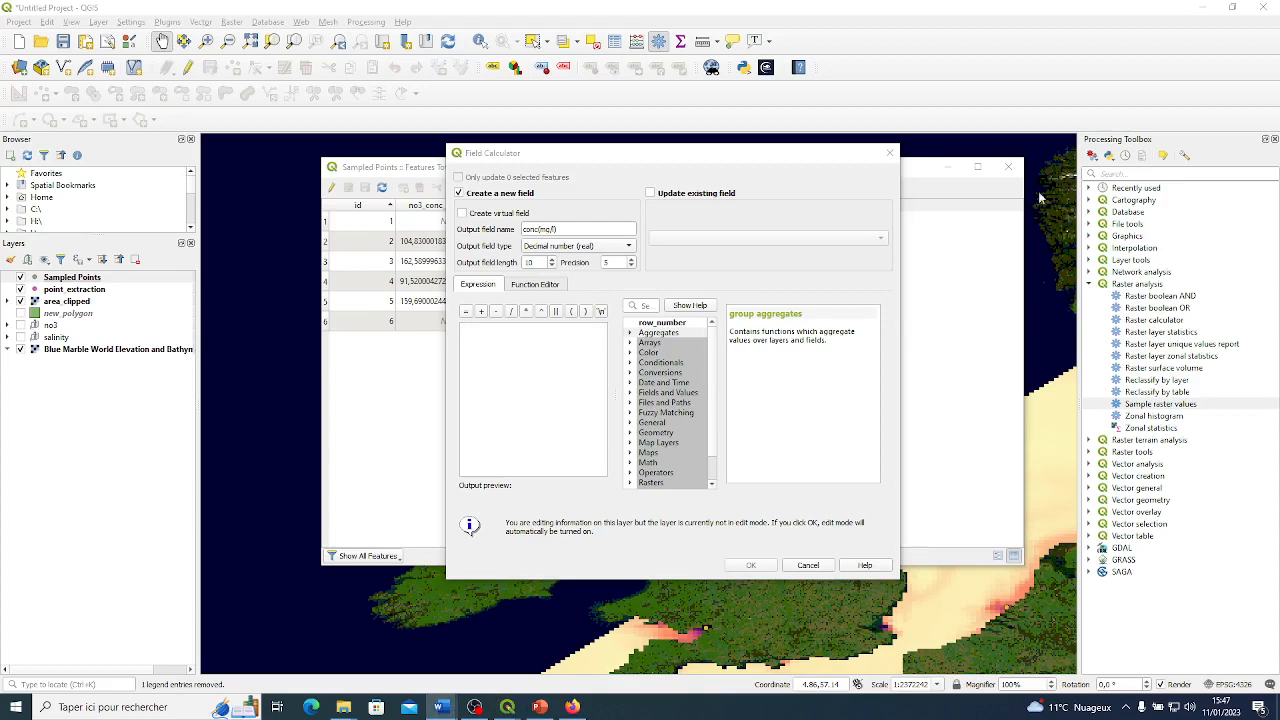
left_click(506, 330)
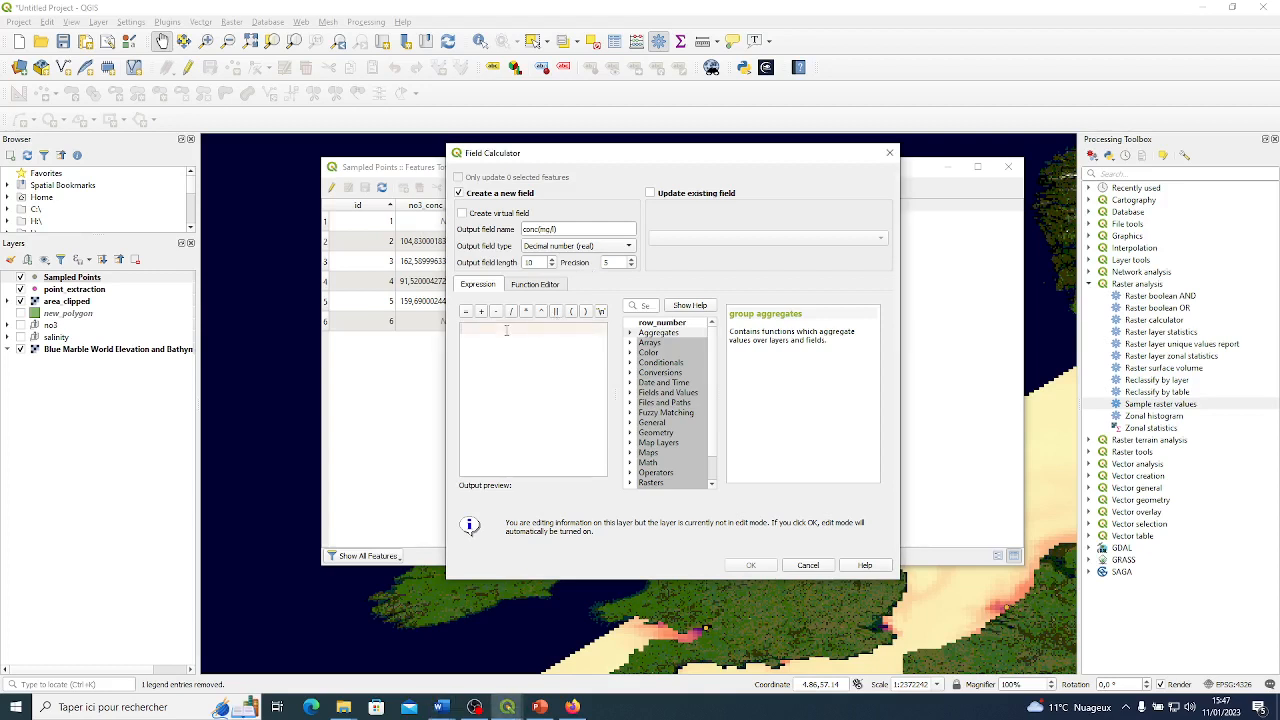
type("no3_conc1*0.001*10/18")
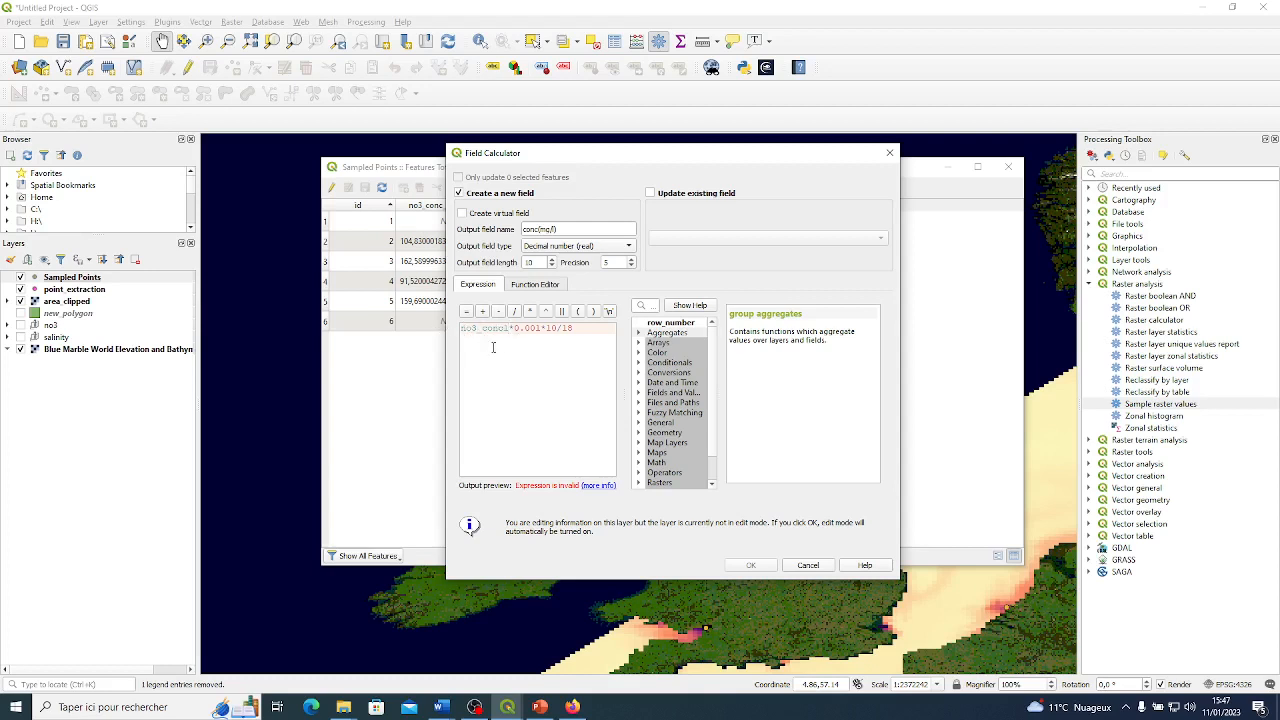
Correct the field name in the expression to no3_conc_1, giving no3_conc_1*0.001*10/18, and run the calculation.
left_click_drag(510, 329, 462, 329)
left_click(465, 330)
left_click(486, 357)
key("BackSpace")
key("BackSpace")
type("conc")
left_click(512, 347)
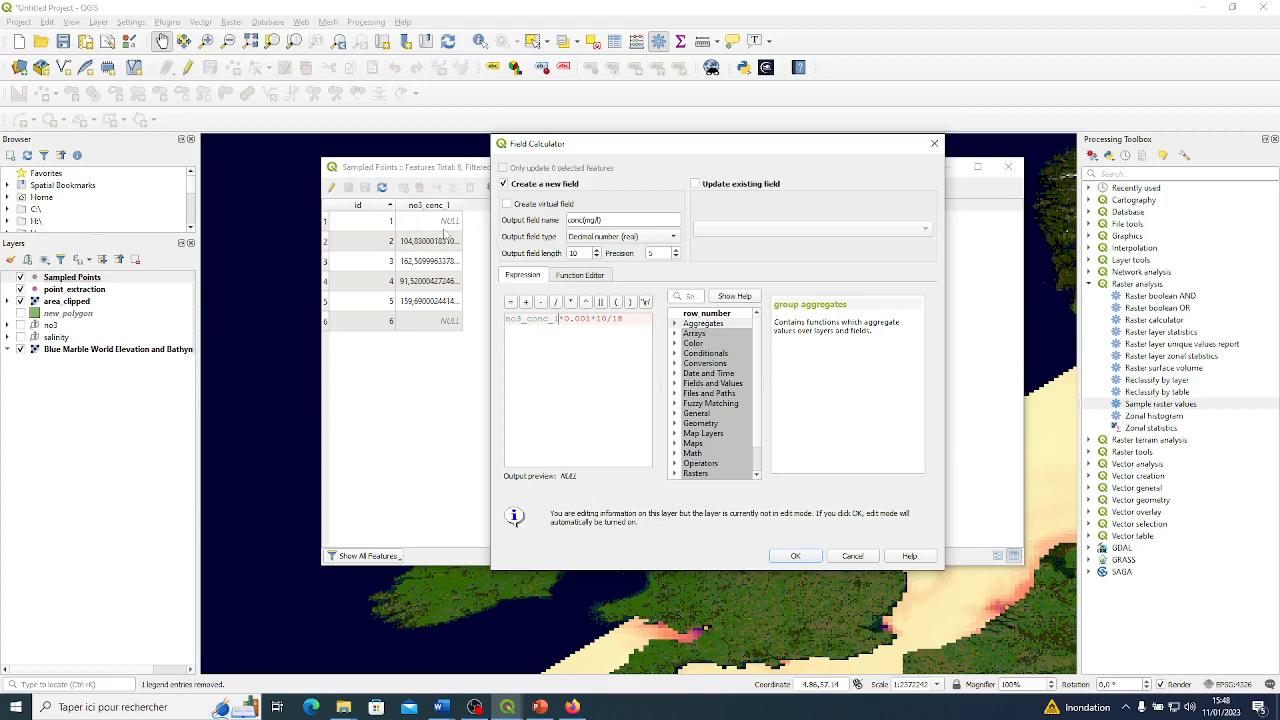
left_click(613, 367)
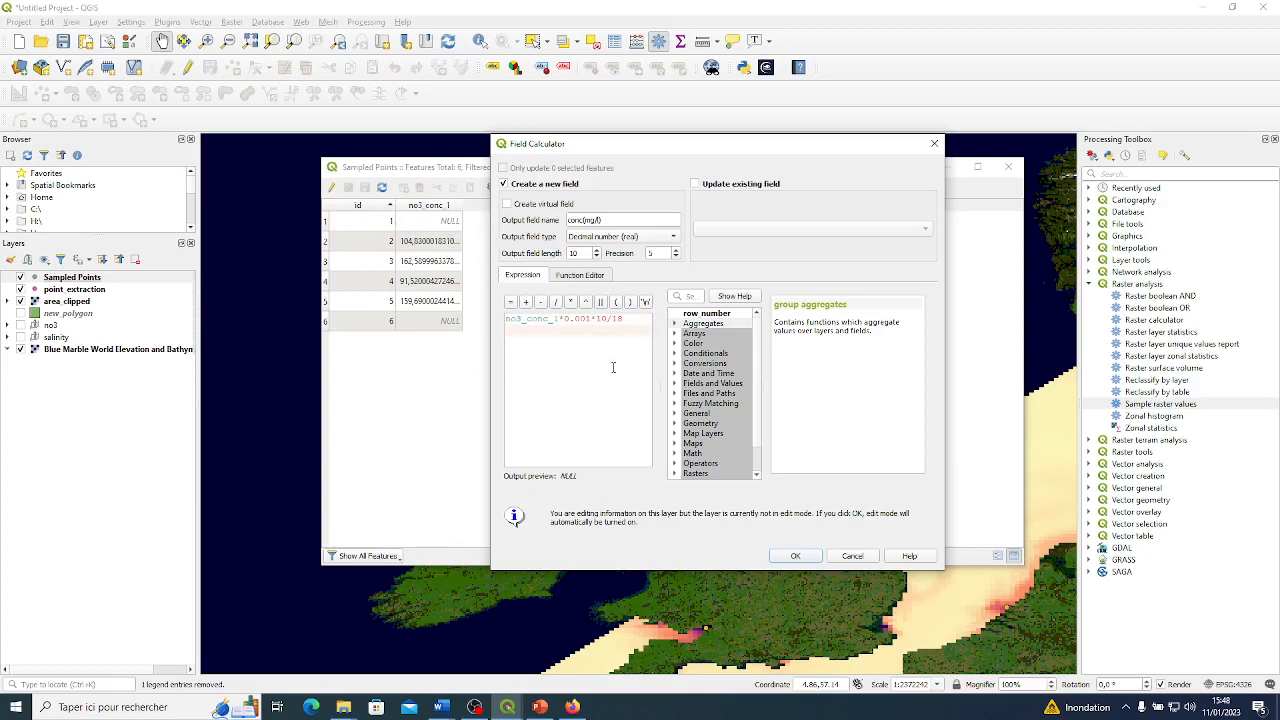
left_click(800, 558)
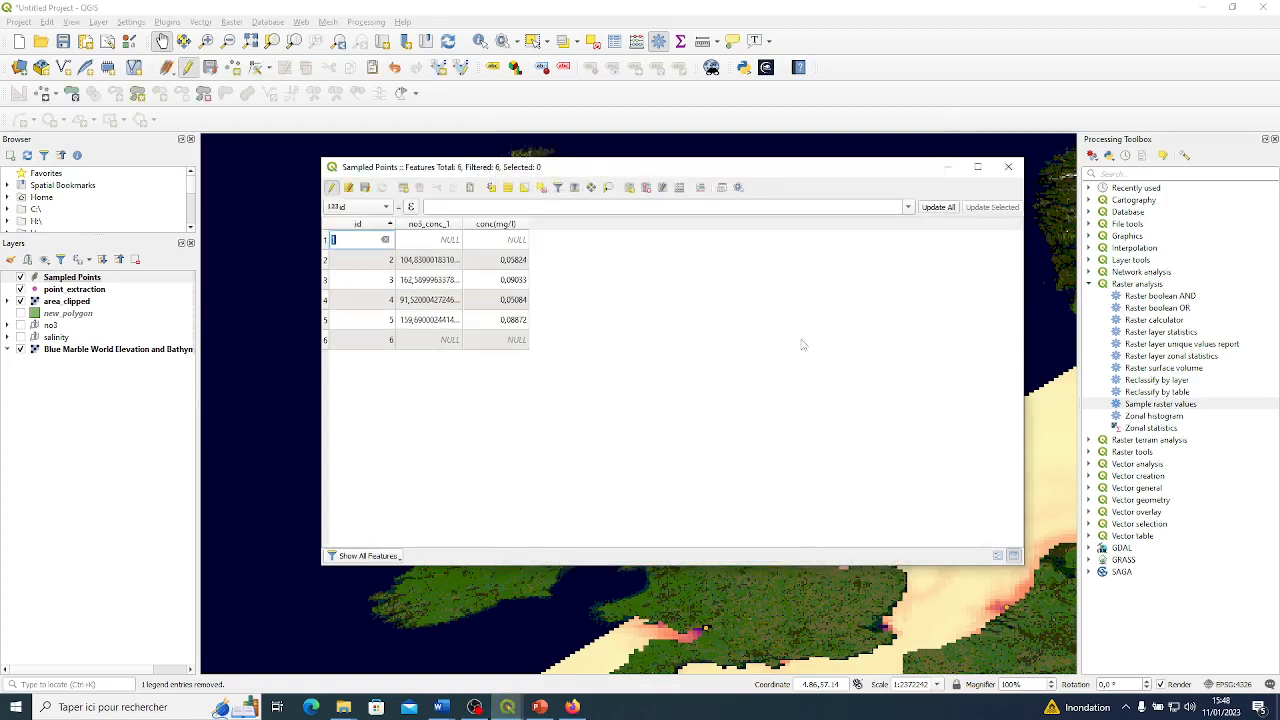
Stop editing the Sampled Points layer, save its changes and close the attribute table.
left_click(583, 286)
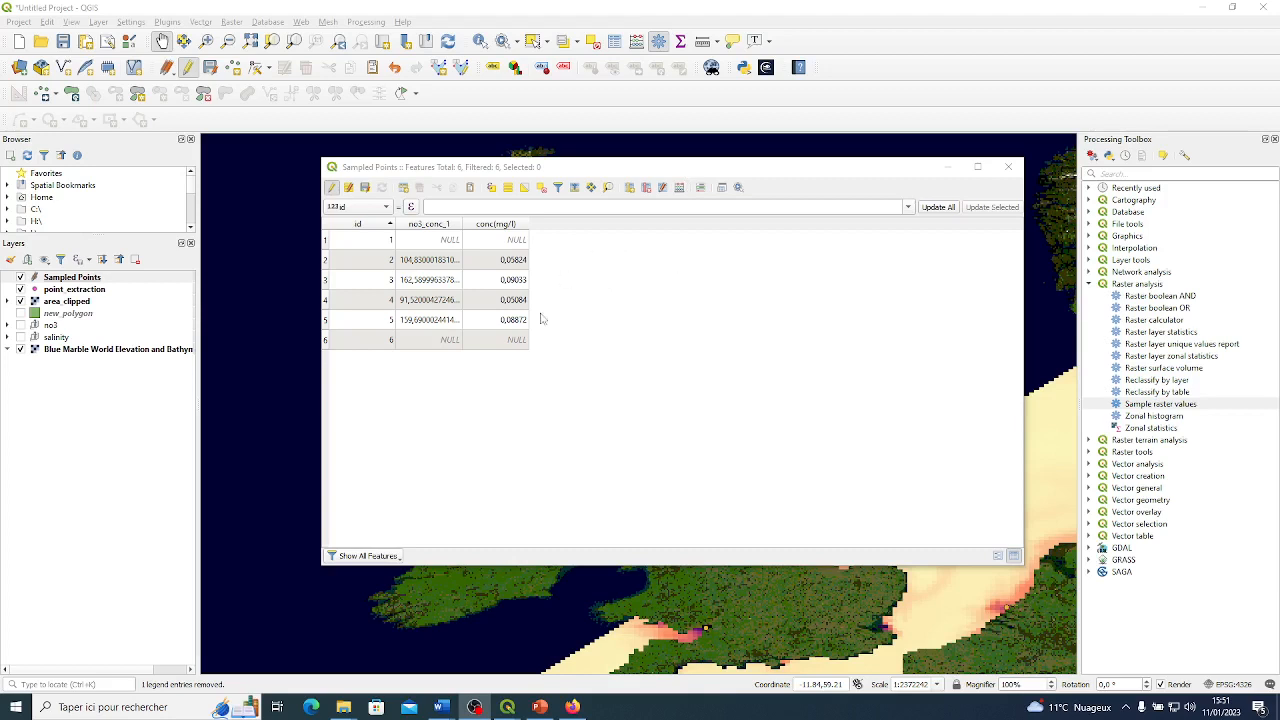
left_click(333, 189)
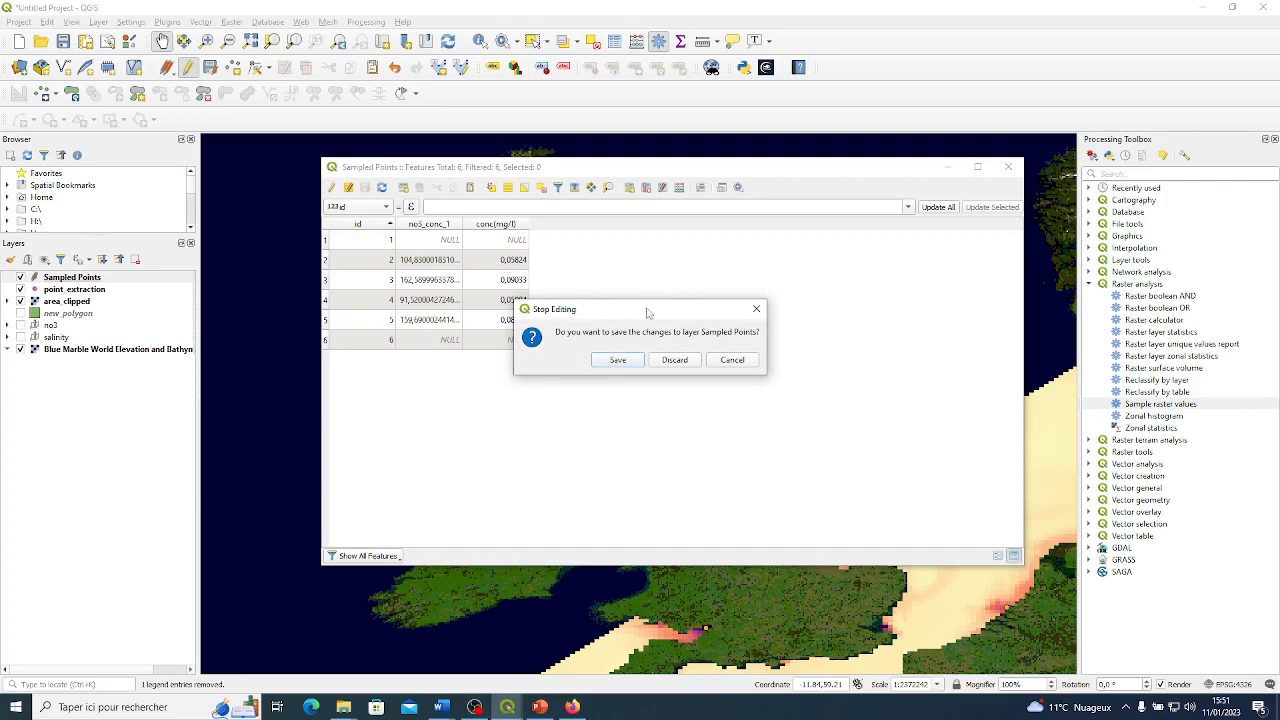
left_click(618, 359)
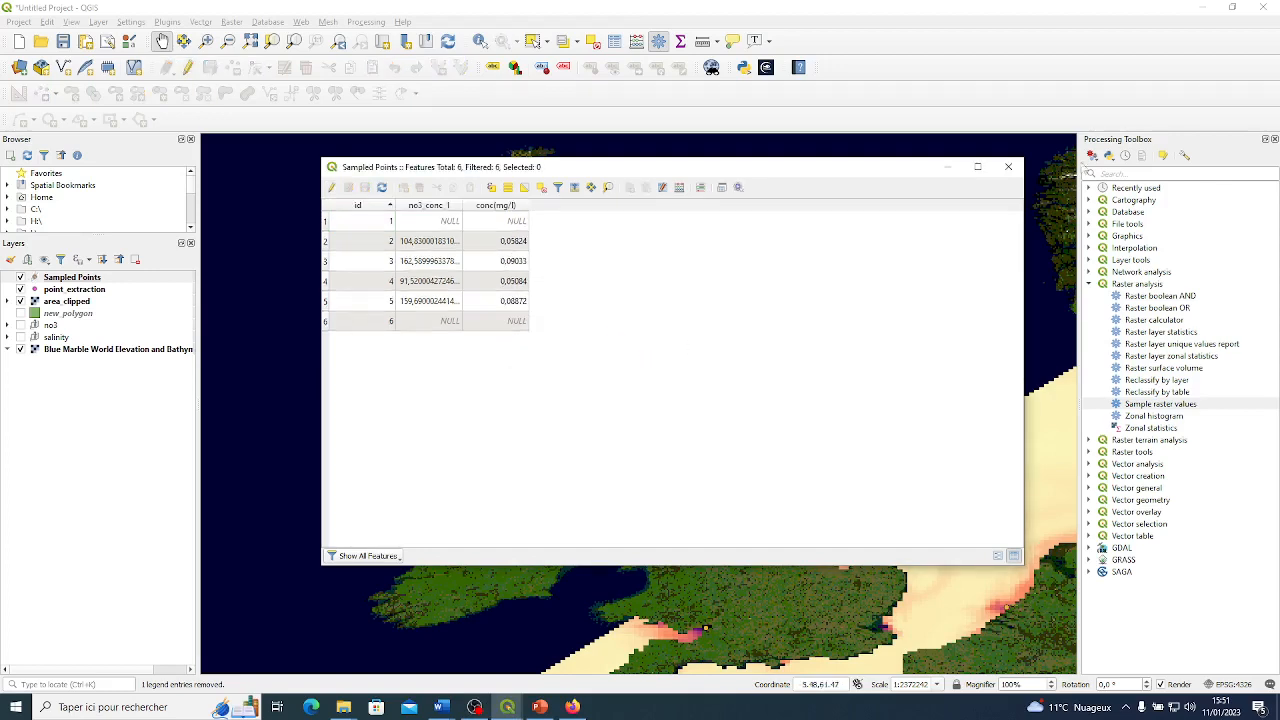
left_click(1010, 169)
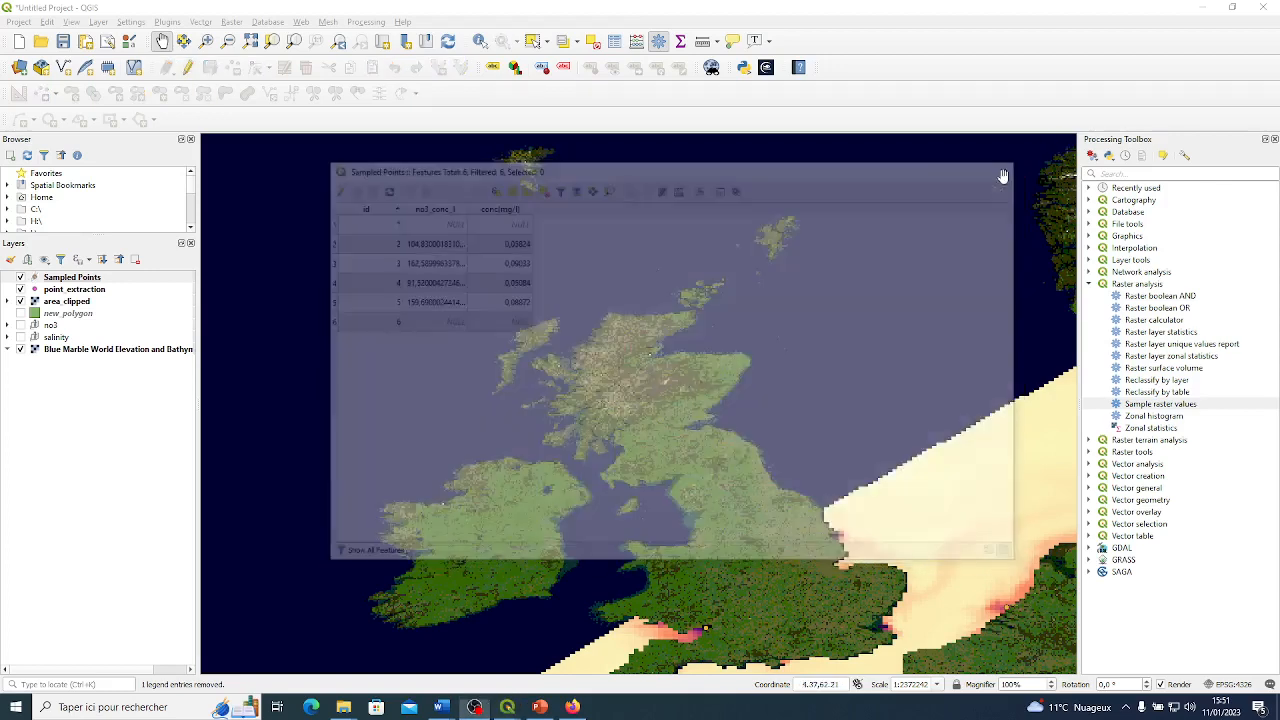
Bring back the NetCDF2GIS window and select the file cmems_mod_nws_uv_01042020-31052020.nc.
scroll(735, 260, "down", 1)
scroll(735, 260, "up", 2)
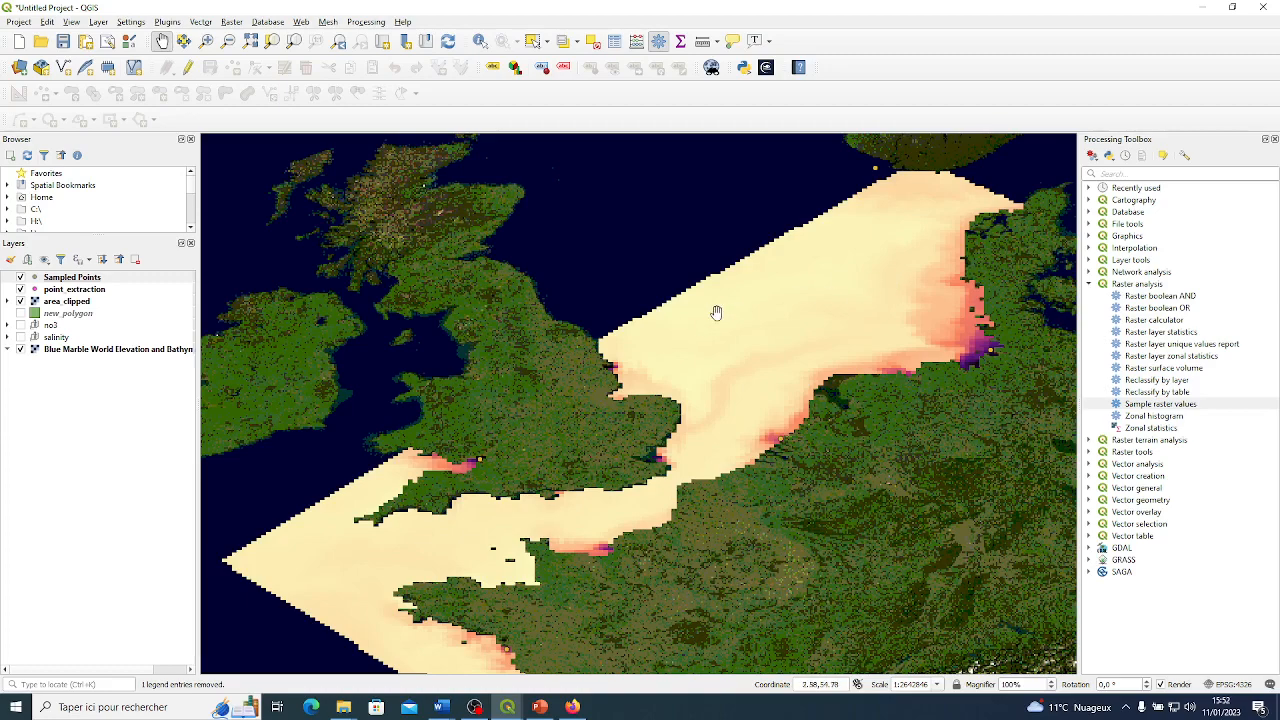
left_click_drag(633, 343, 638, 312)
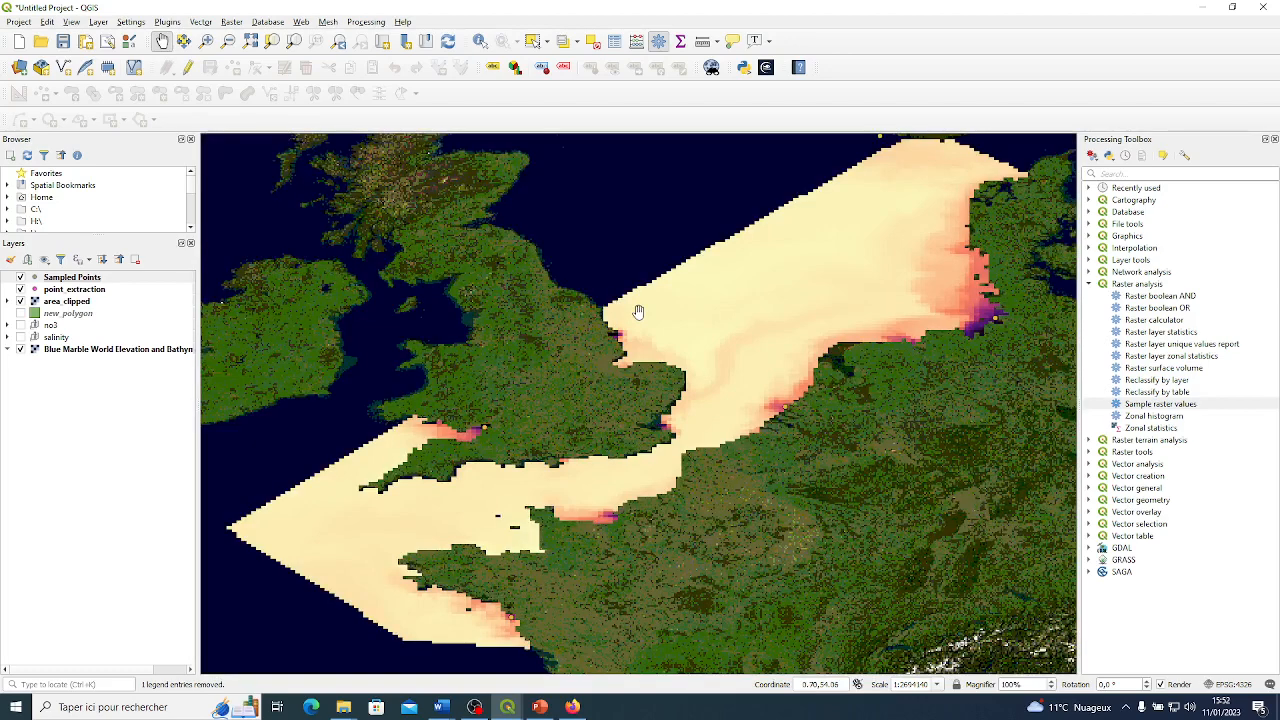
left_click(507, 707)
left_click(578, 650)
left_click_drag(693, 130, 629, 131)
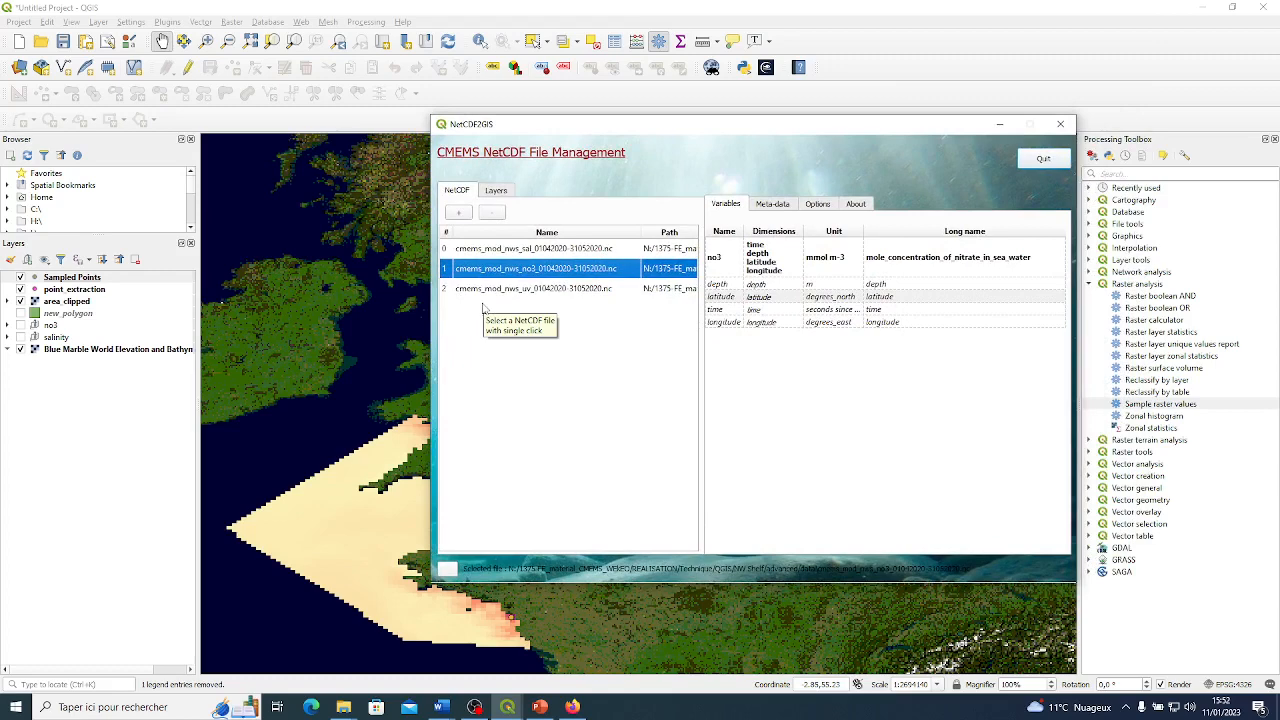
left_click(603, 289)
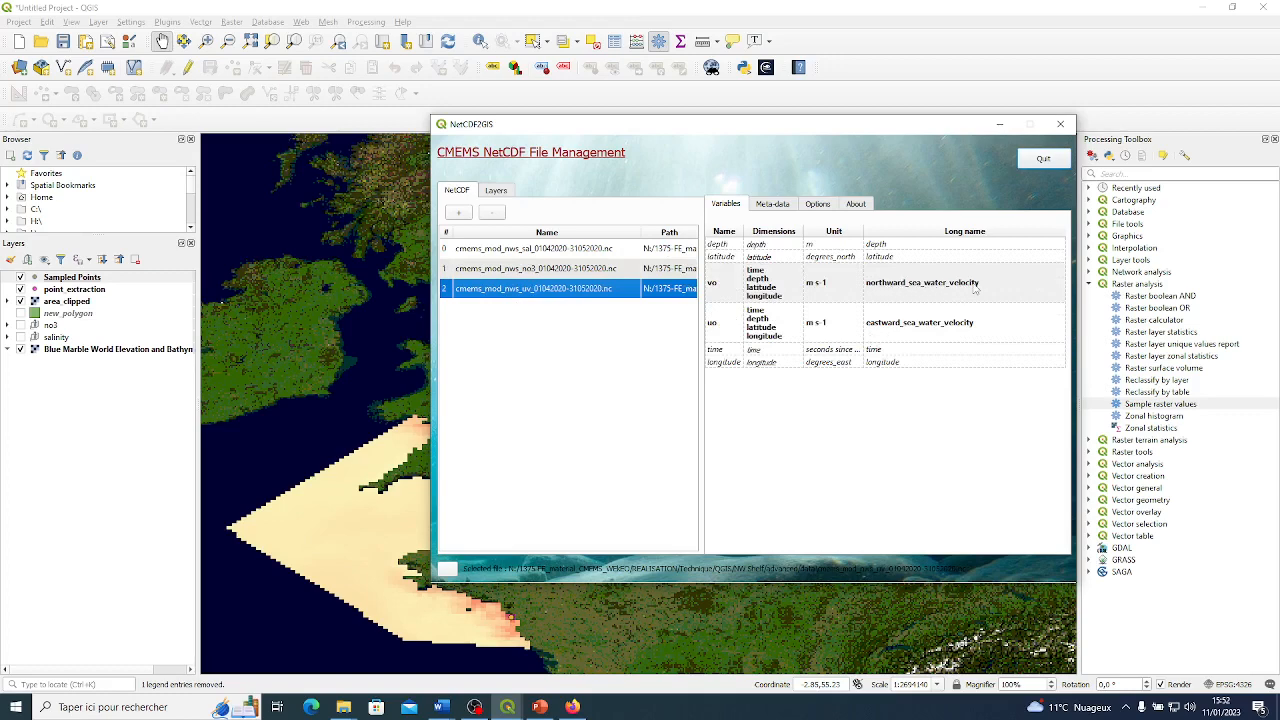
left_click(726, 277)
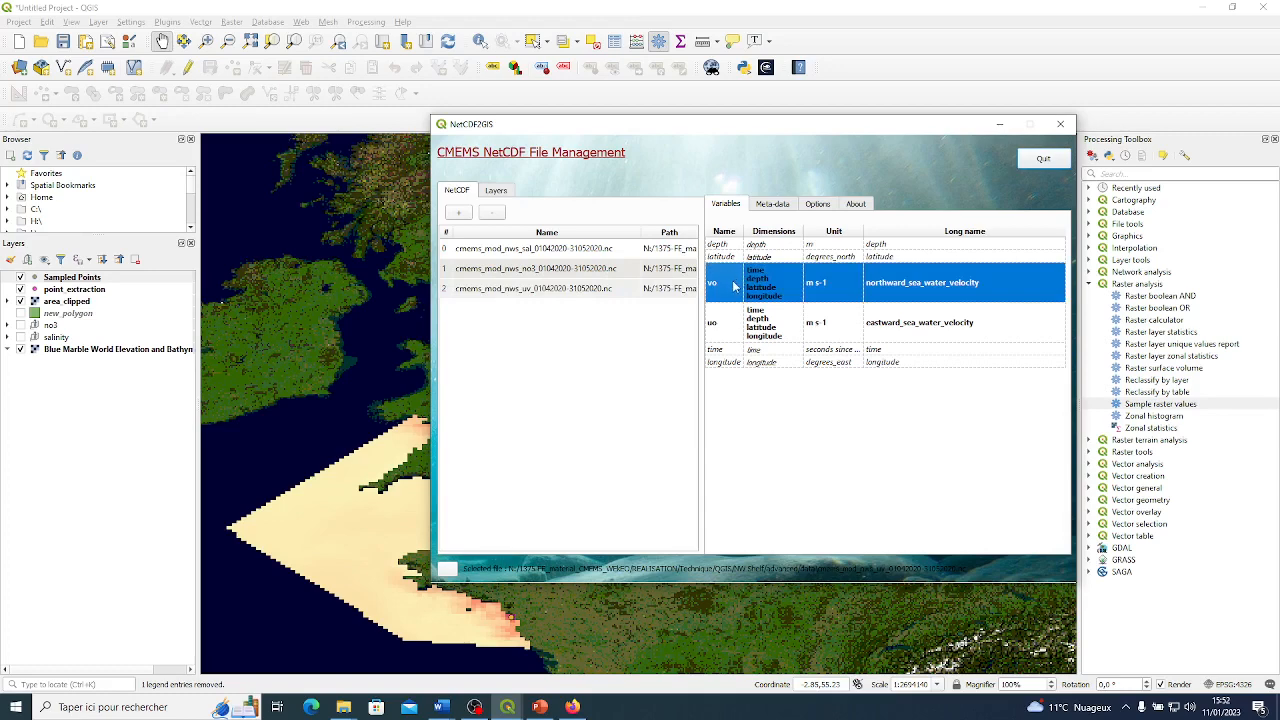
right_click(729, 285)
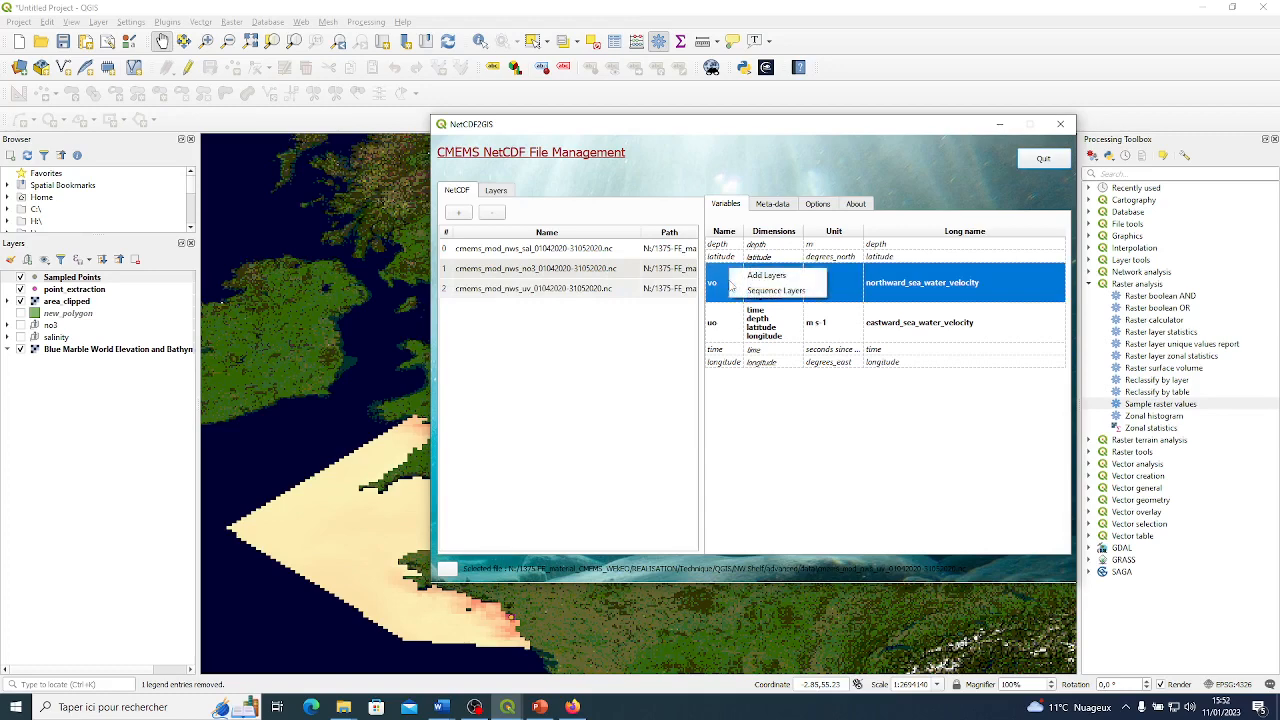
left_click(798, 278)
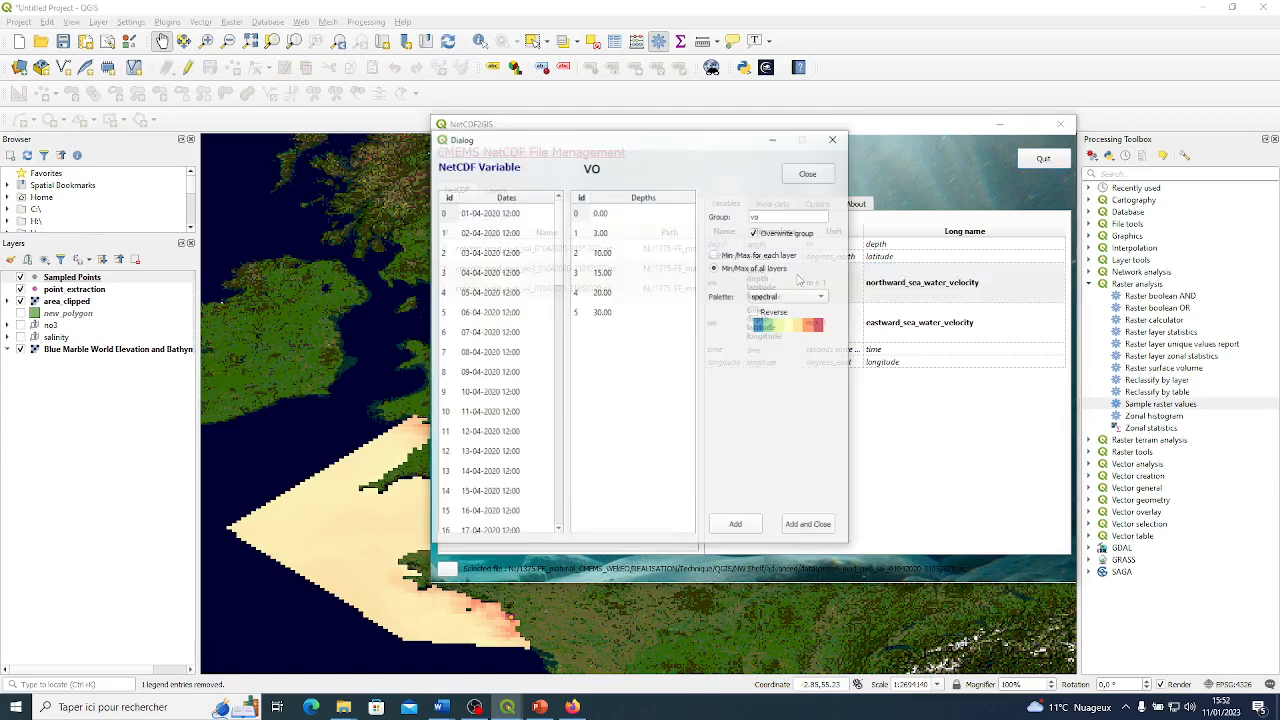
scroll(490, 352, "down", 5)
scroll(490, 352, "up", 5)
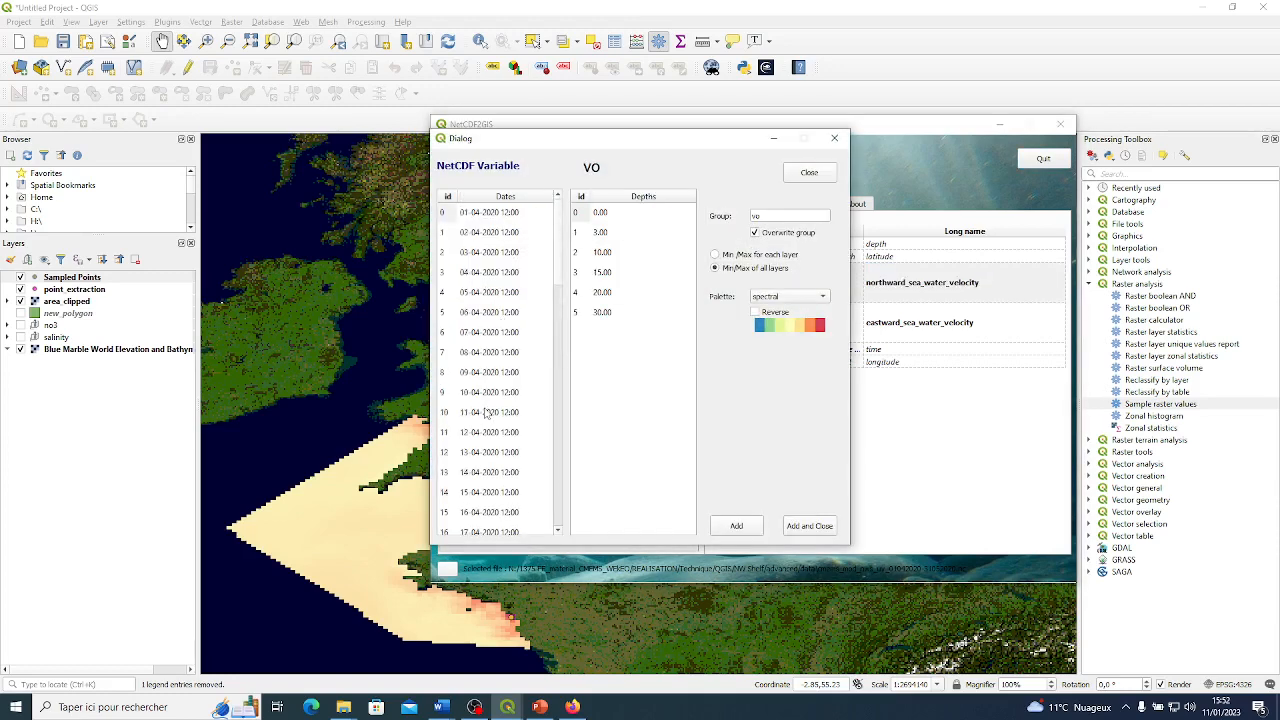
left_click(600, 214)
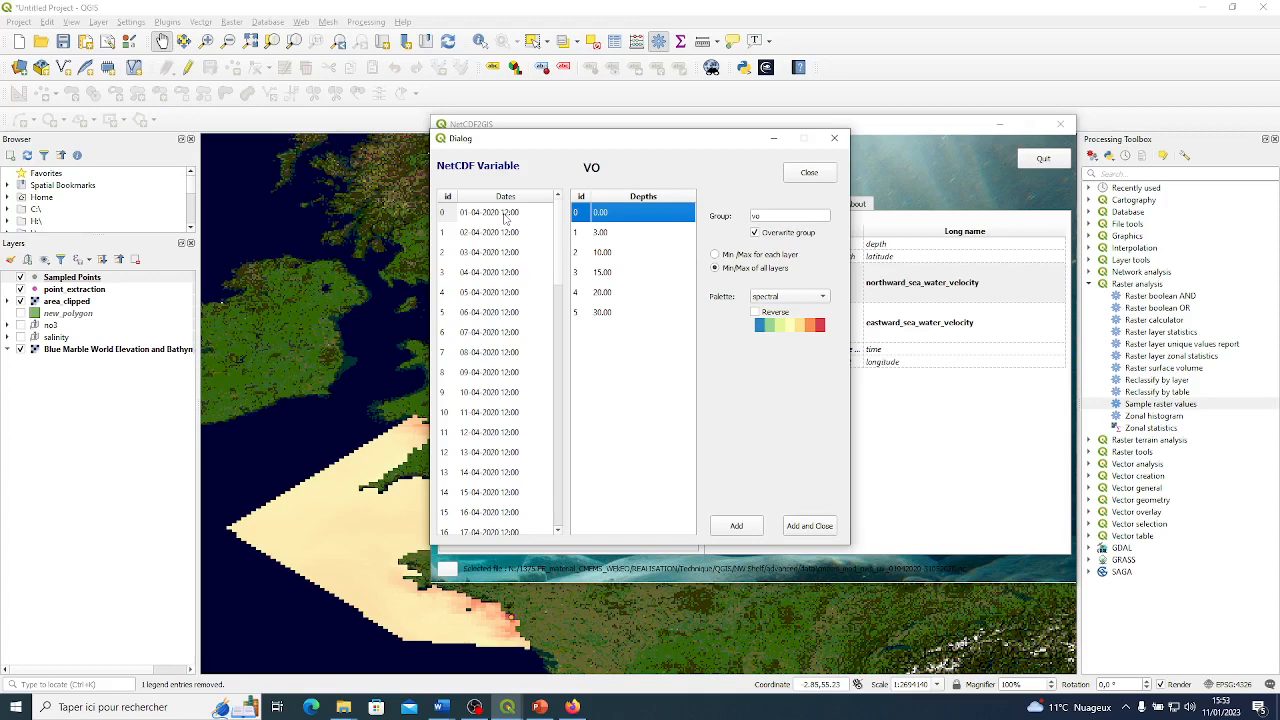
left_click(505, 216)
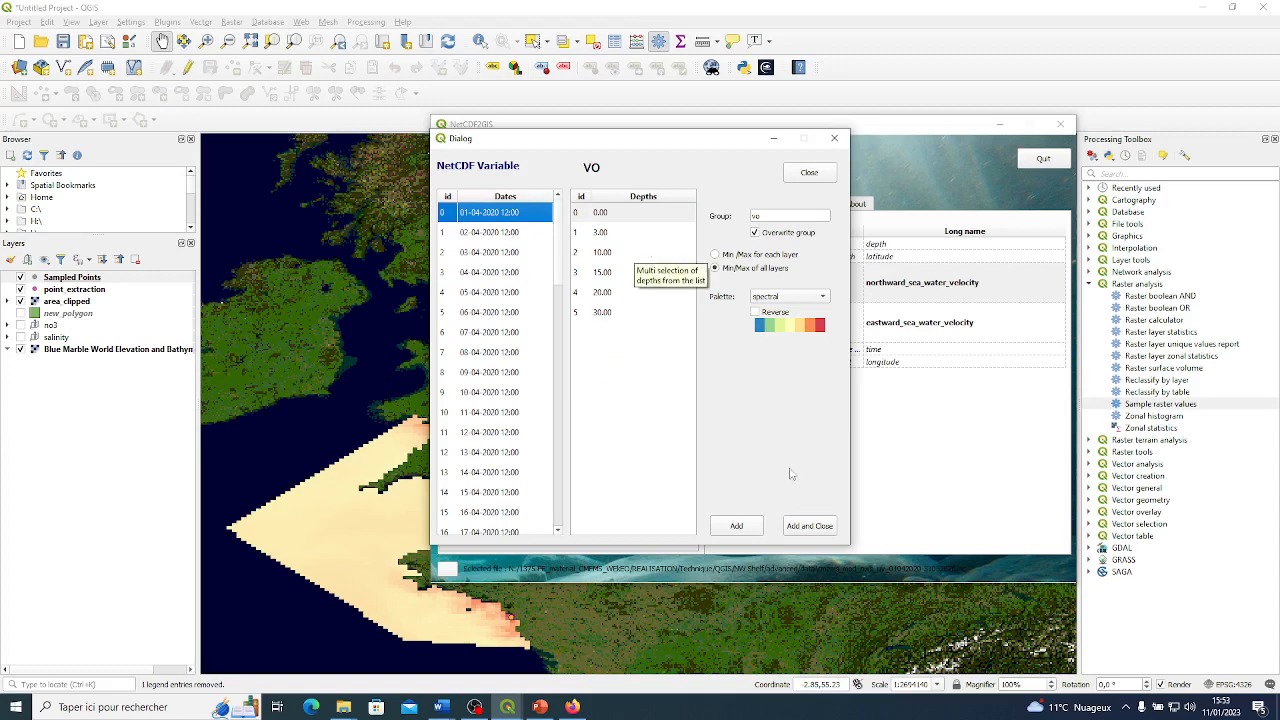
left_click(809, 526)
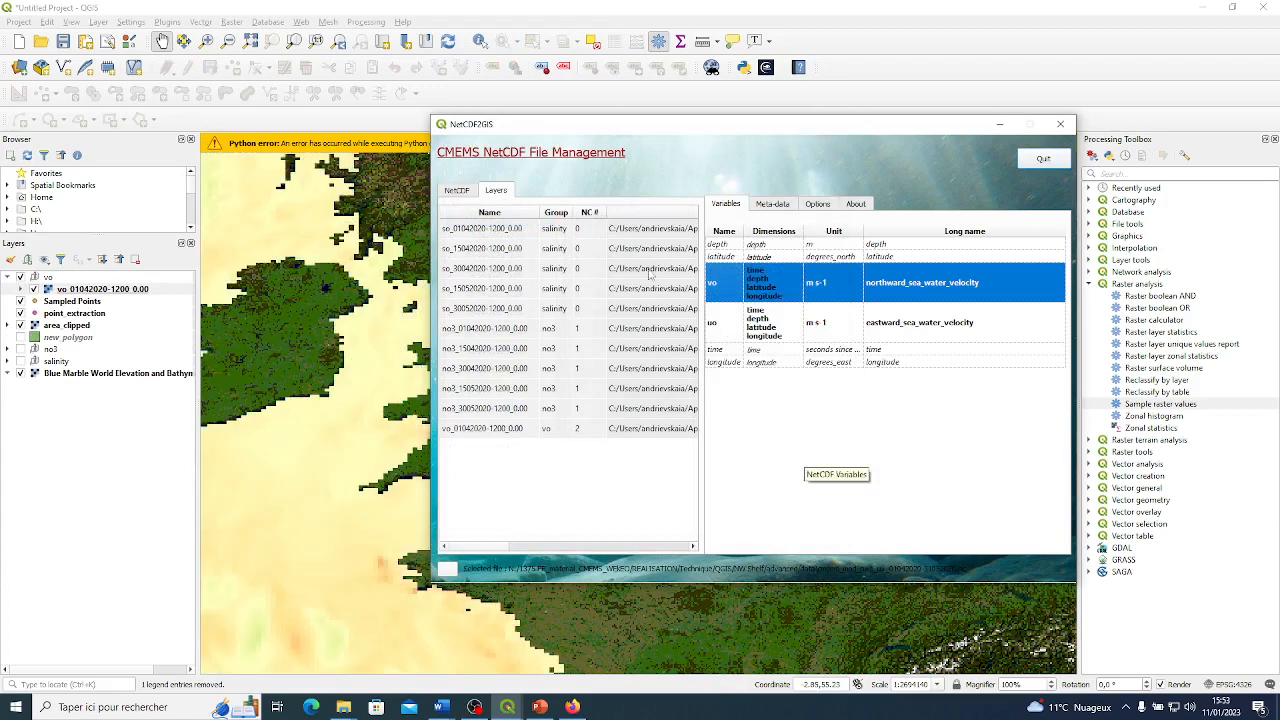
left_click(456, 190)
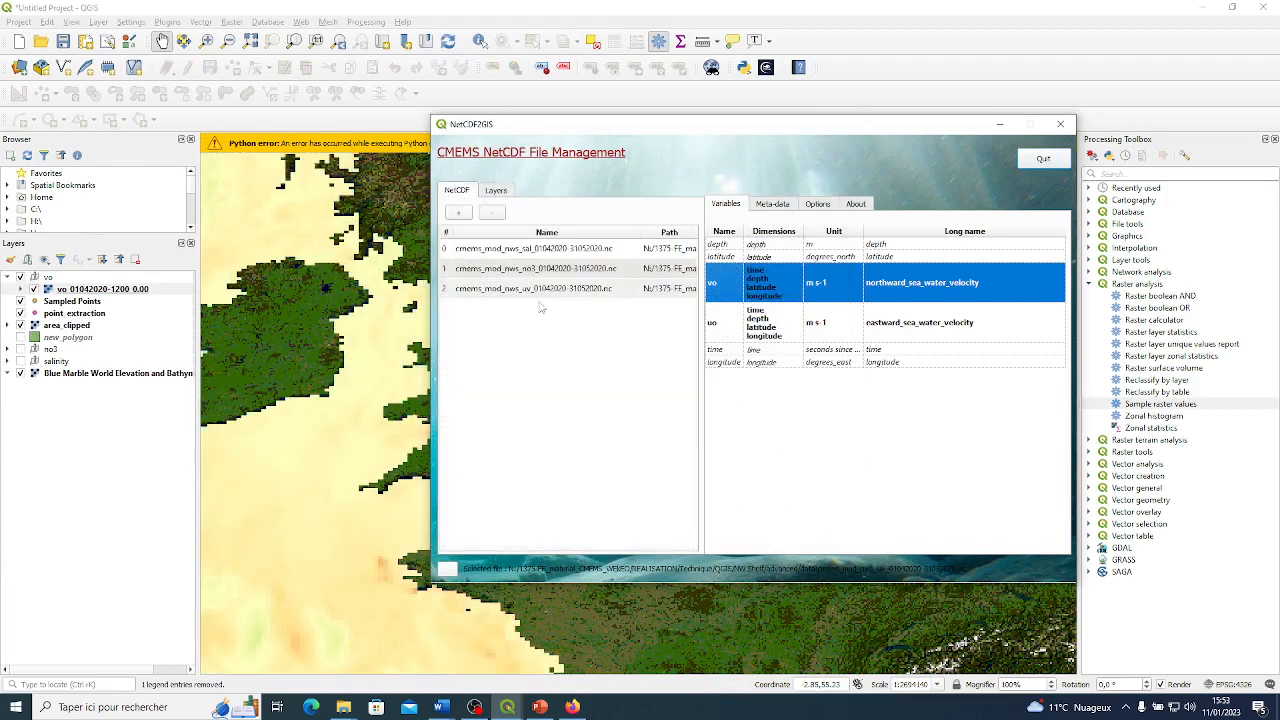
left_click(496, 190)
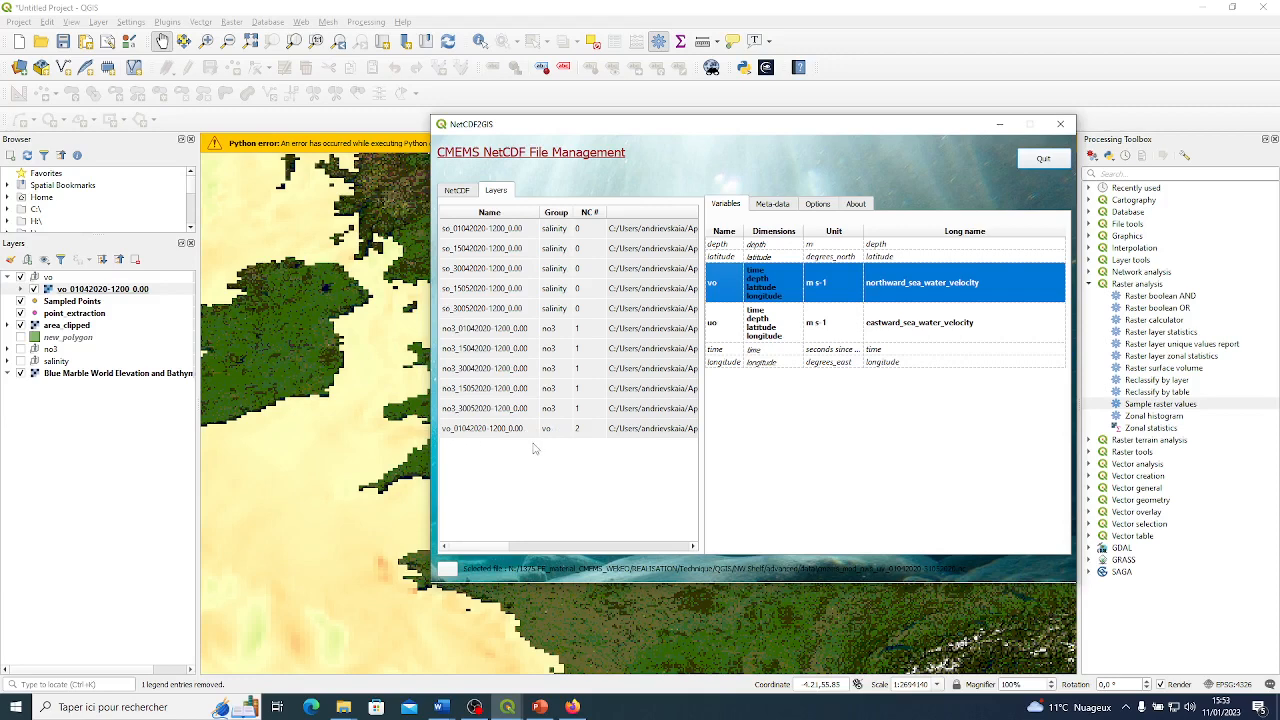
left_click(725, 330)
right_click(722, 312)
left_click(757, 317)
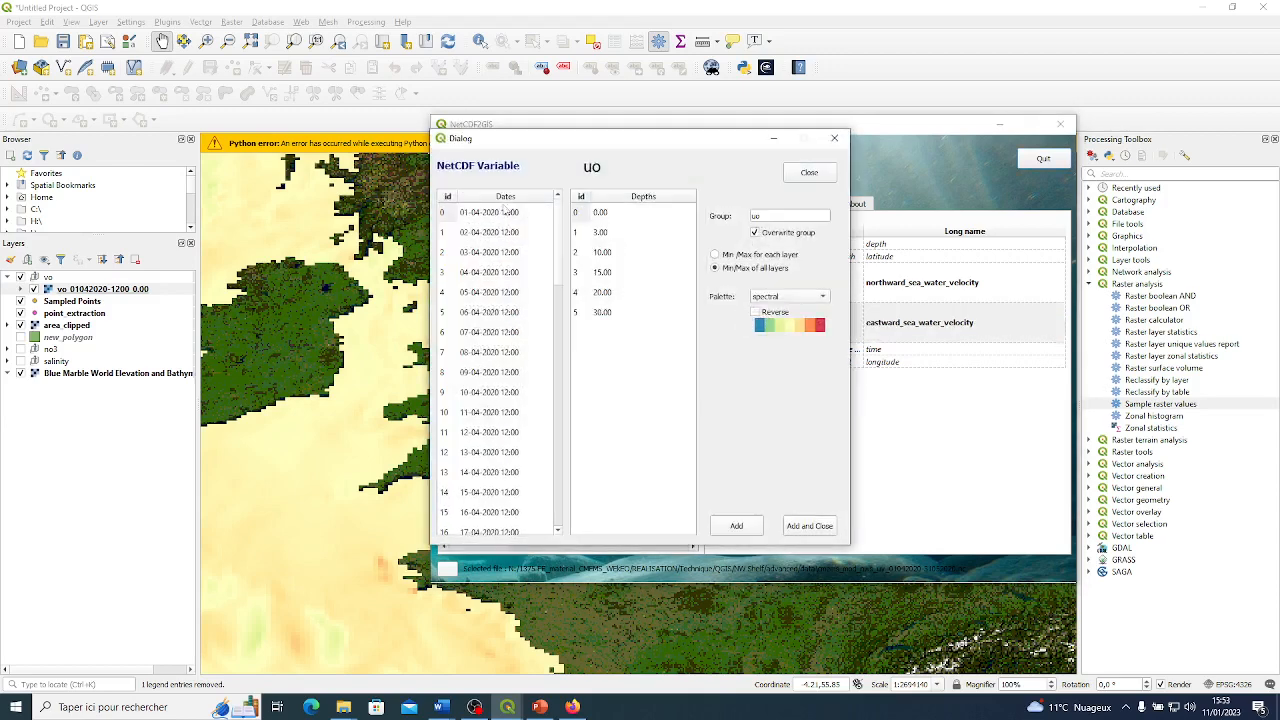
left_click(497, 214)
left_click(615, 214)
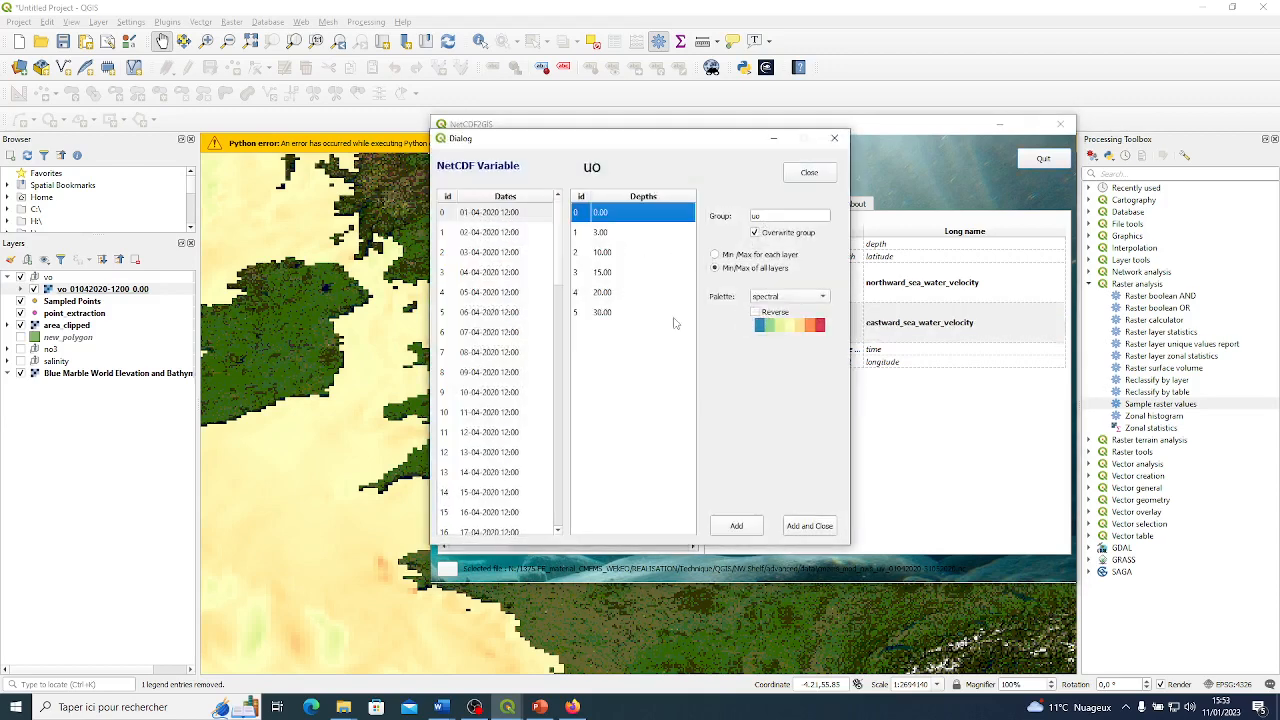
left_click(809, 526)
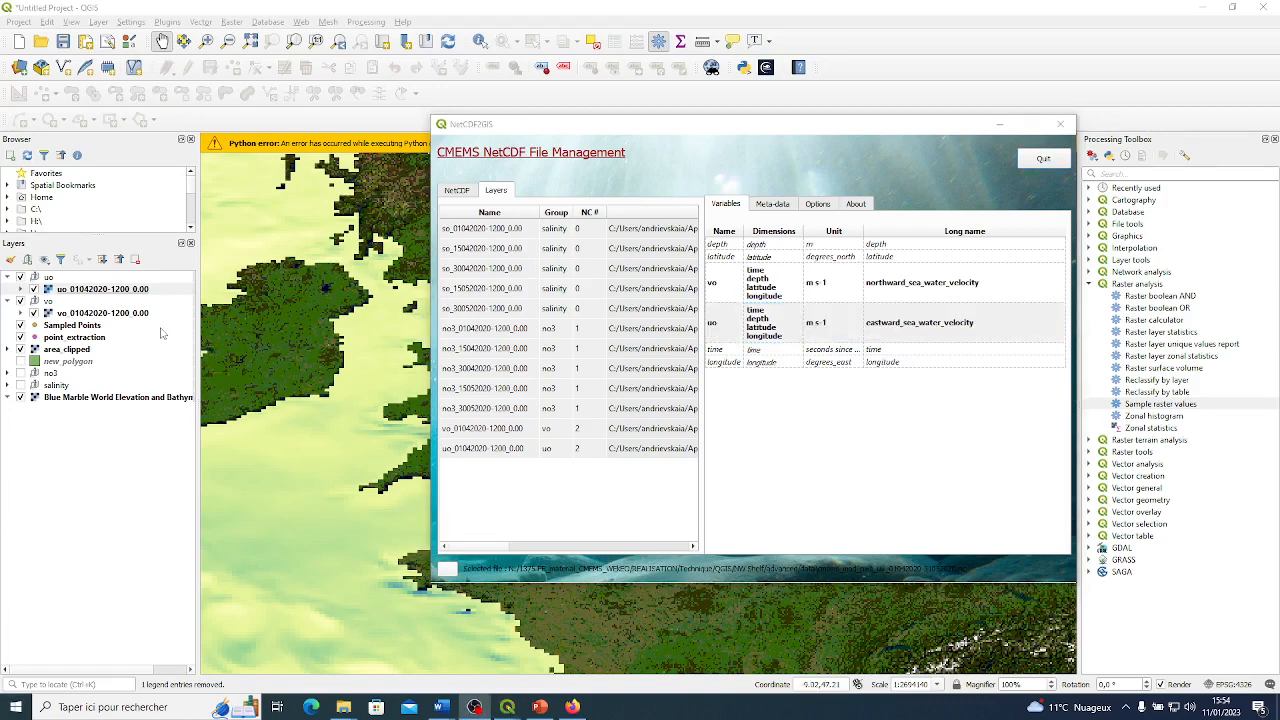
left_click(503, 435)
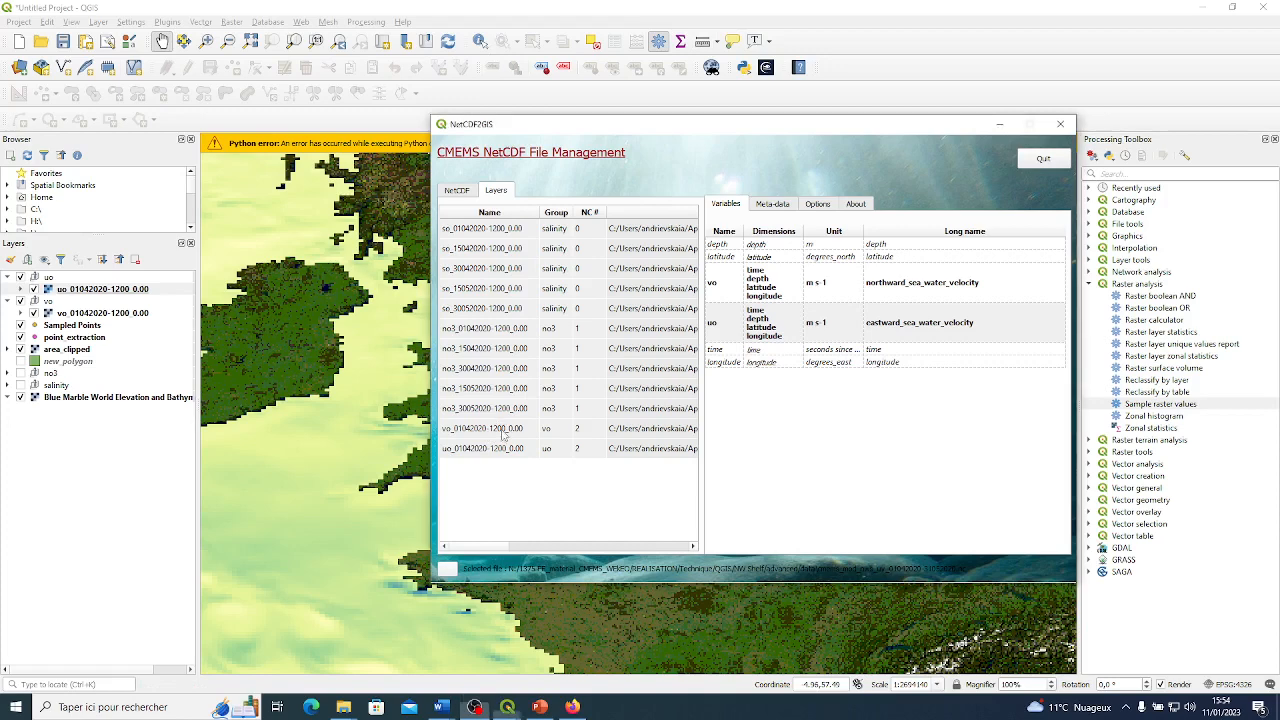
left_click(503, 430)
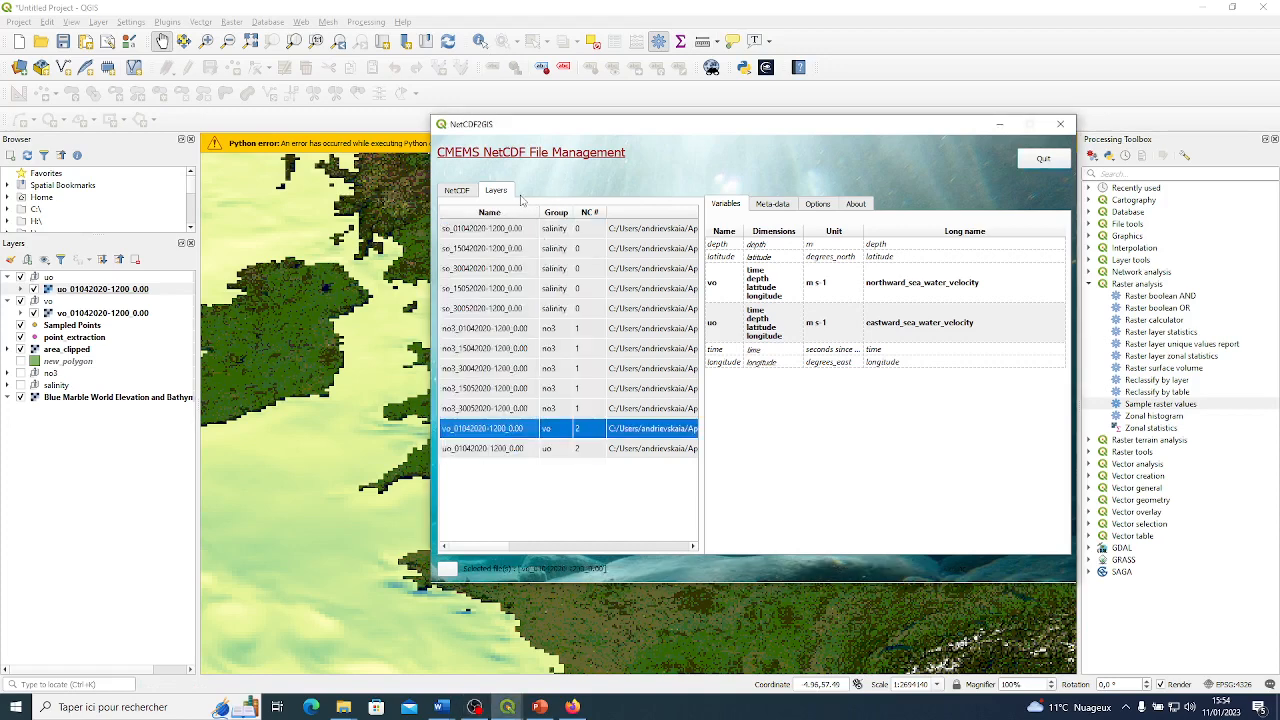
left_click(500, 452, "ctrl")
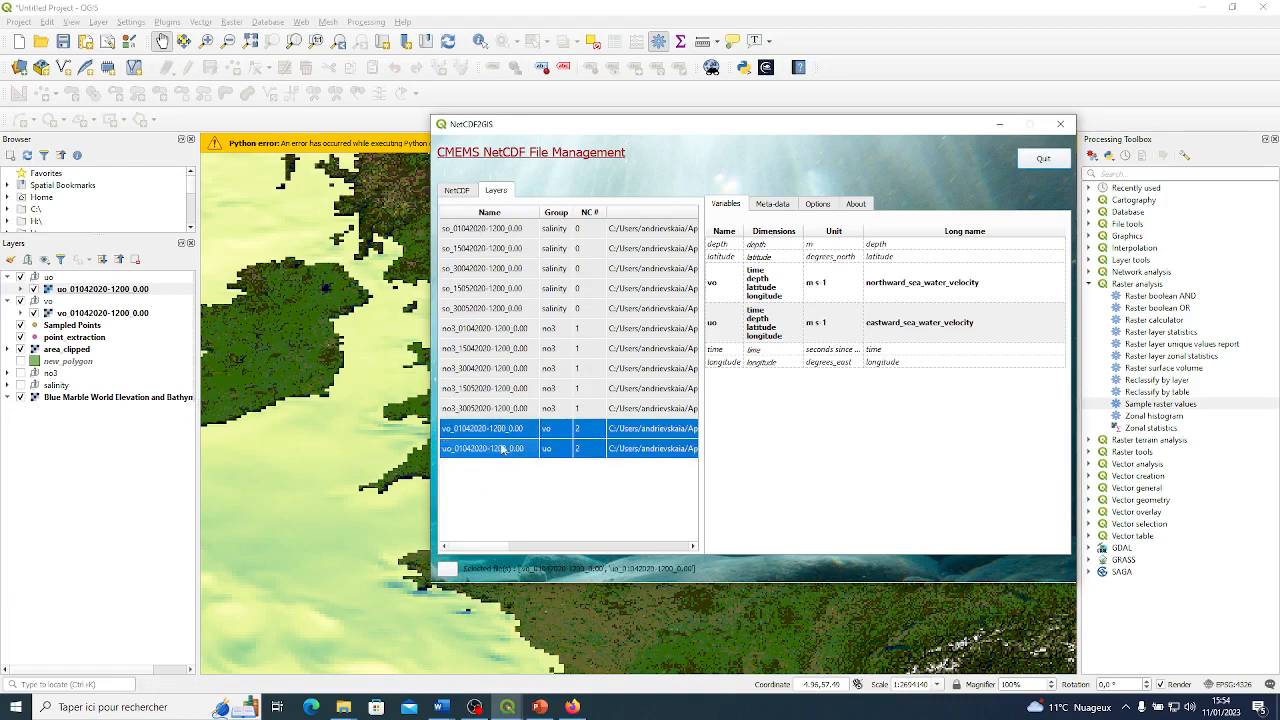
right_click(500, 431)
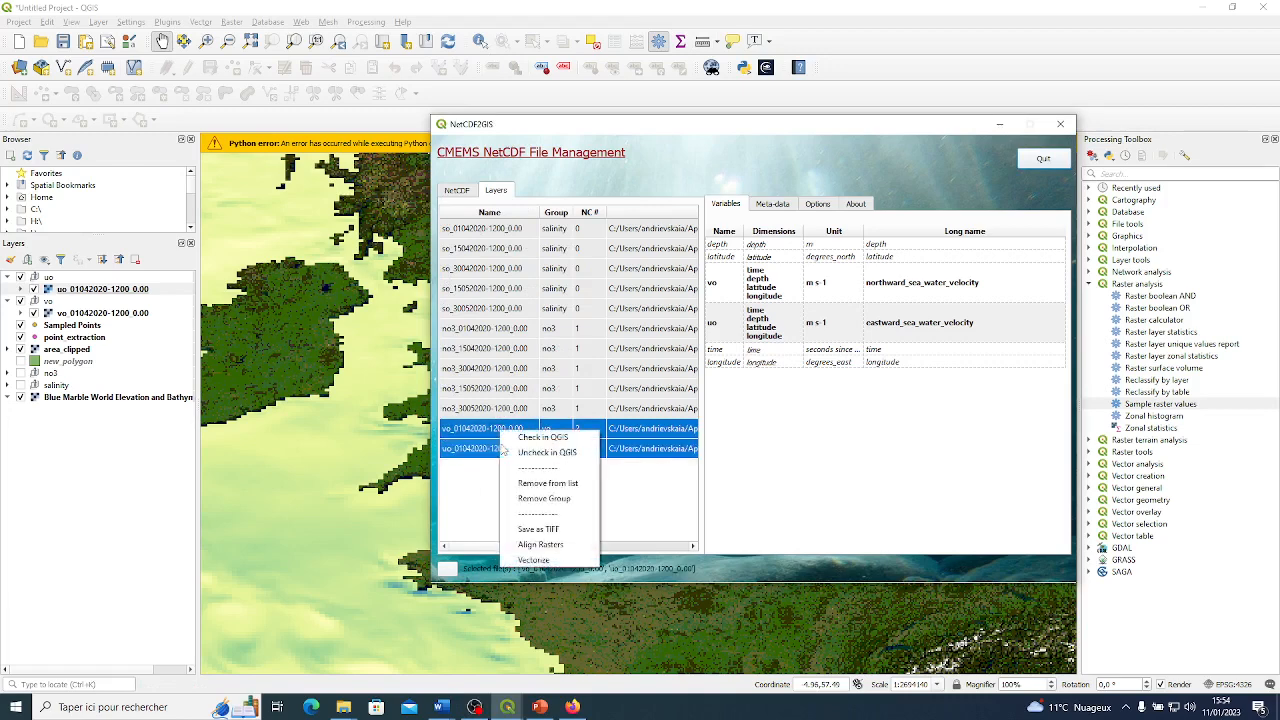
left_click(551, 561)
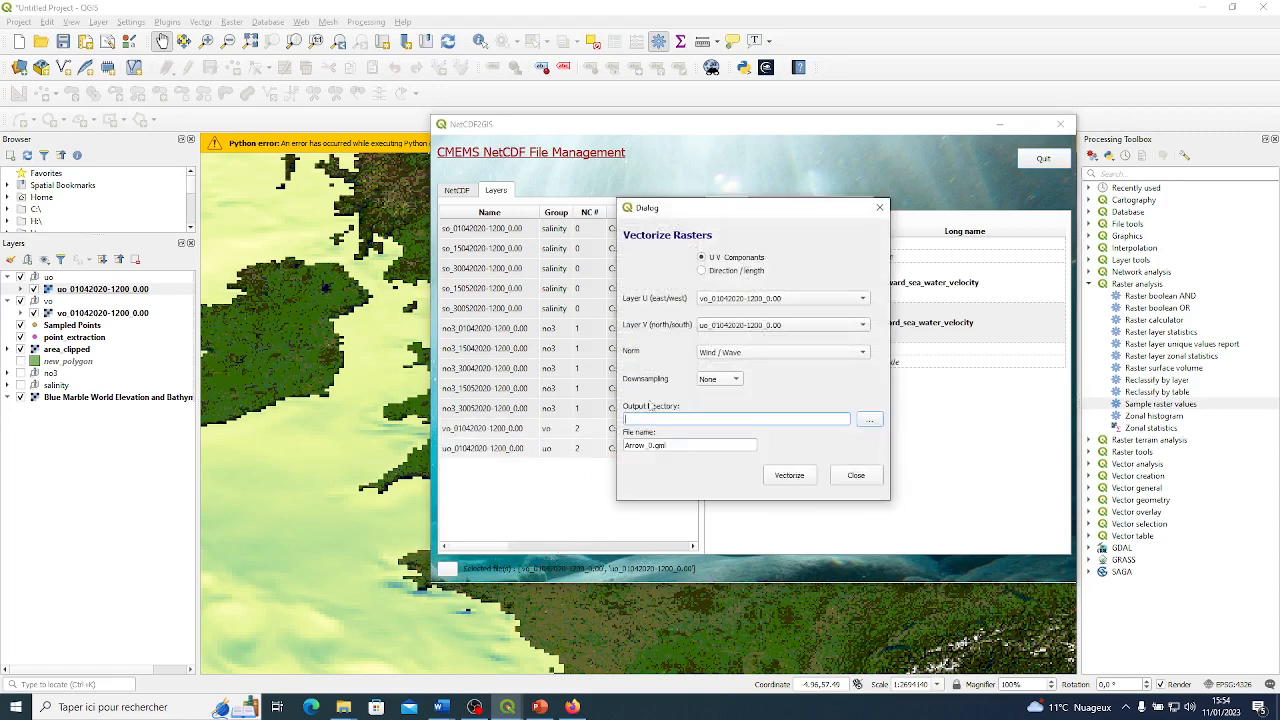
mouse_move(750, 211)
left_mouse_down()
mouse_move(862, 252)
mouse_move(799, 175)
mouse_move(722, 185)
mouse_move(738, 199)
left_mouse_up()
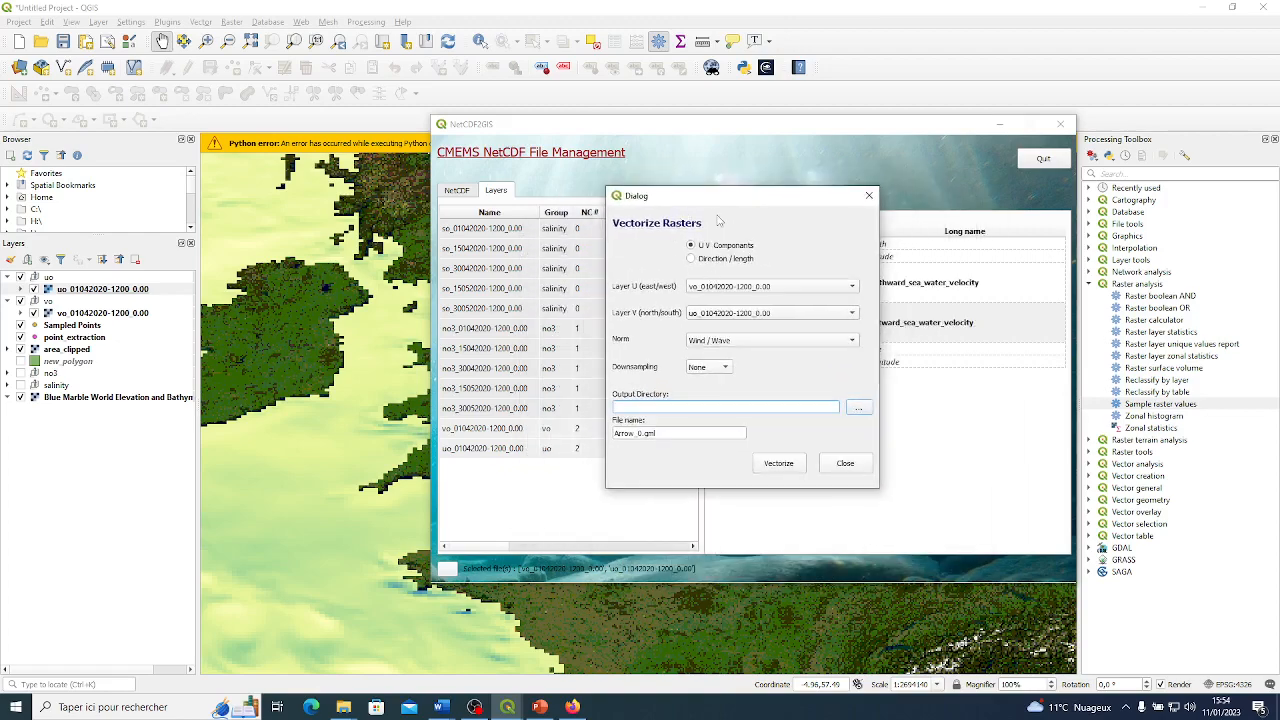
left_click(692, 247)
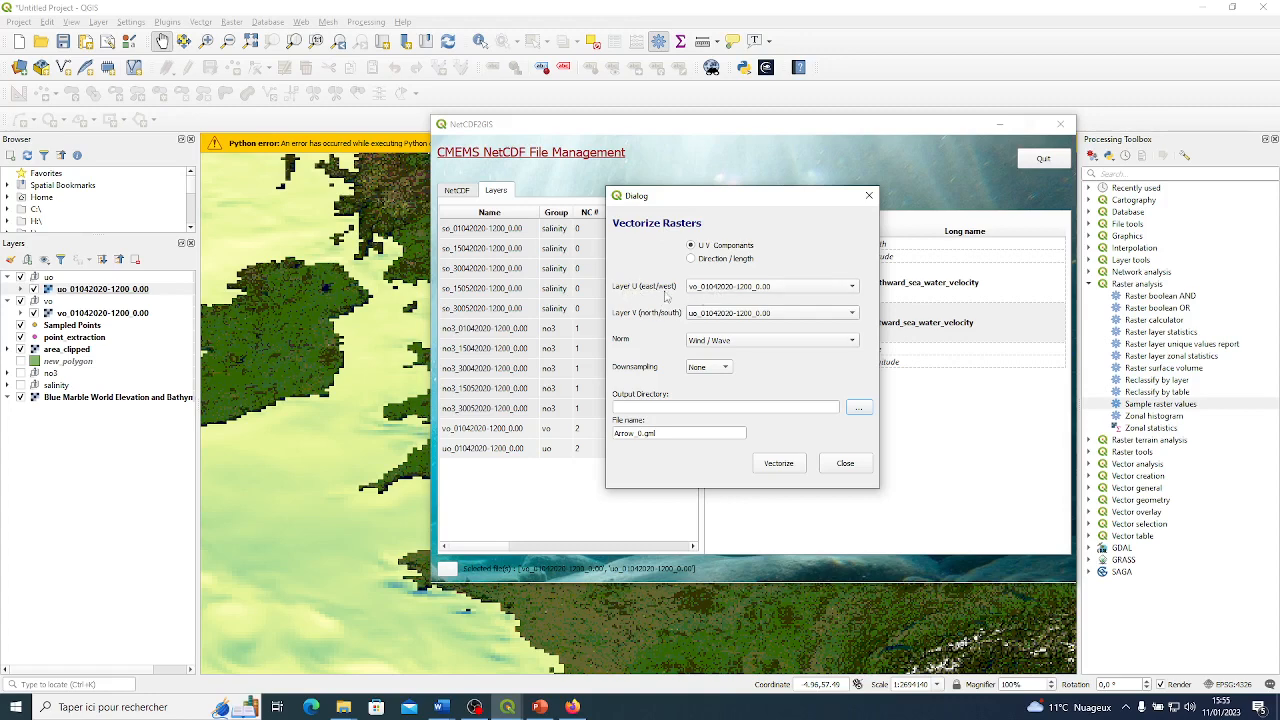
left_click_drag(790, 207, 556, 207)
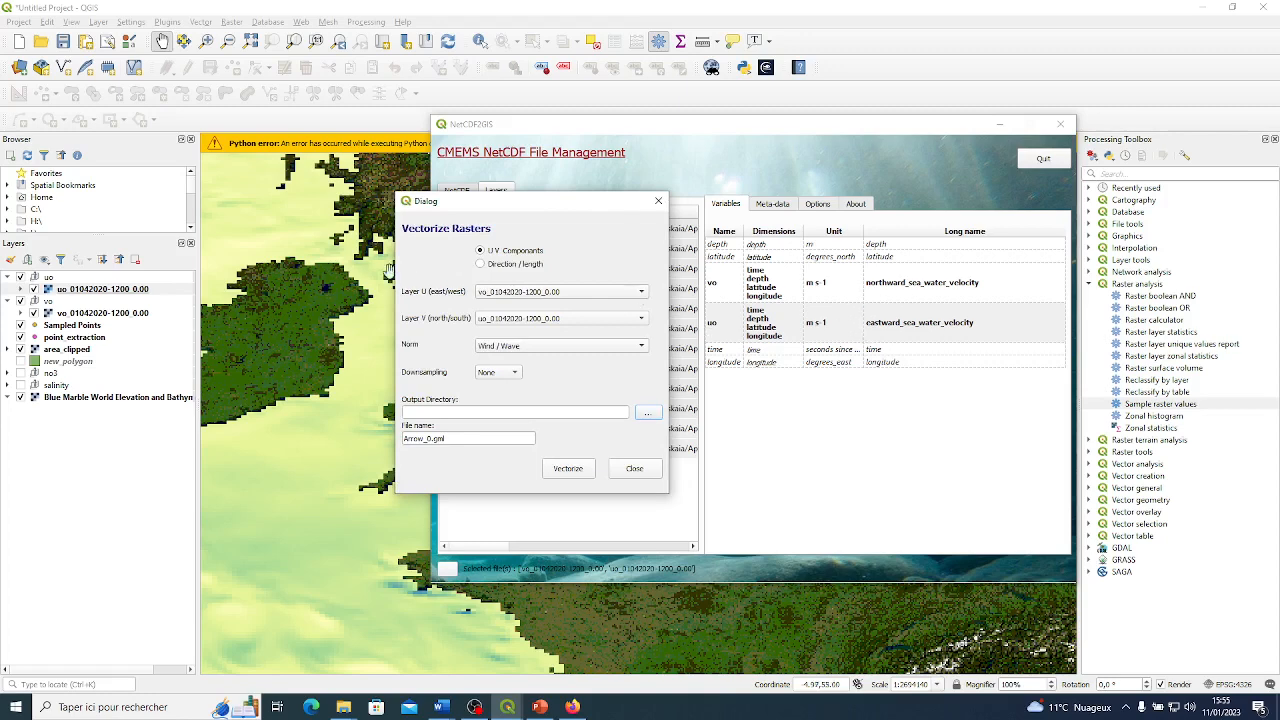
left_click(535, 293)
left_click(517, 307)
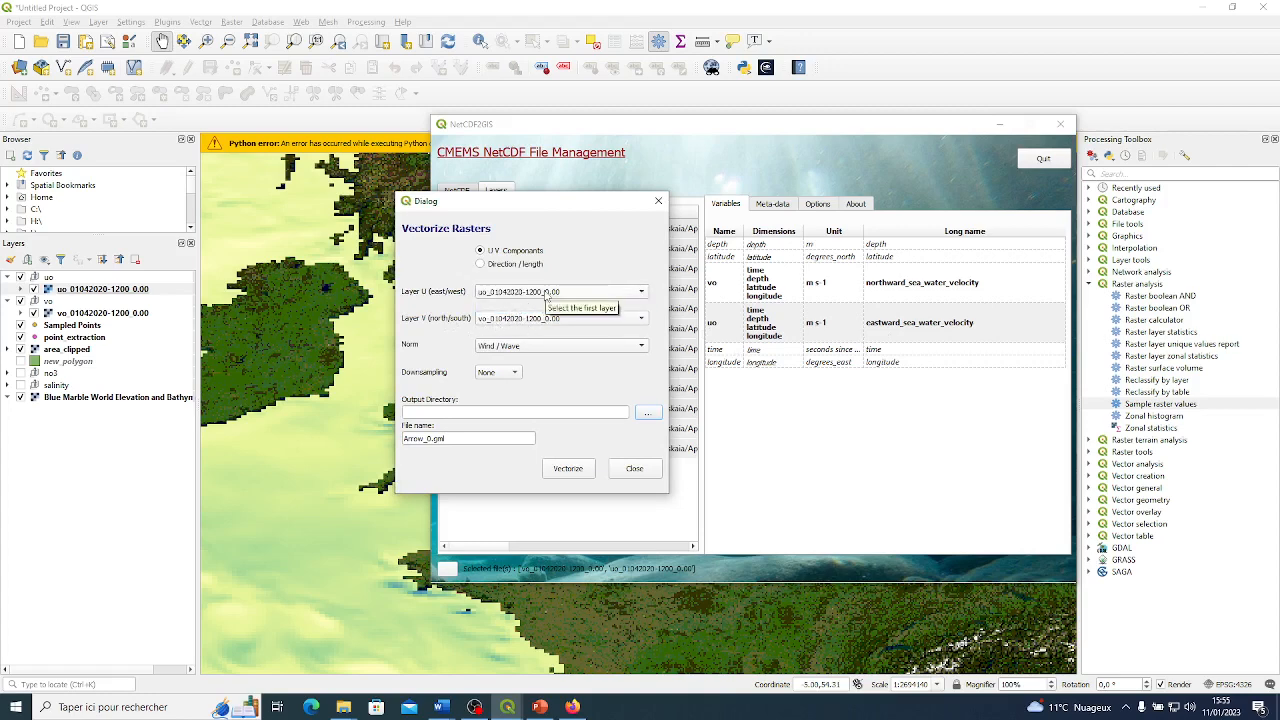
left_click(510, 350)
left_click(517, 364)
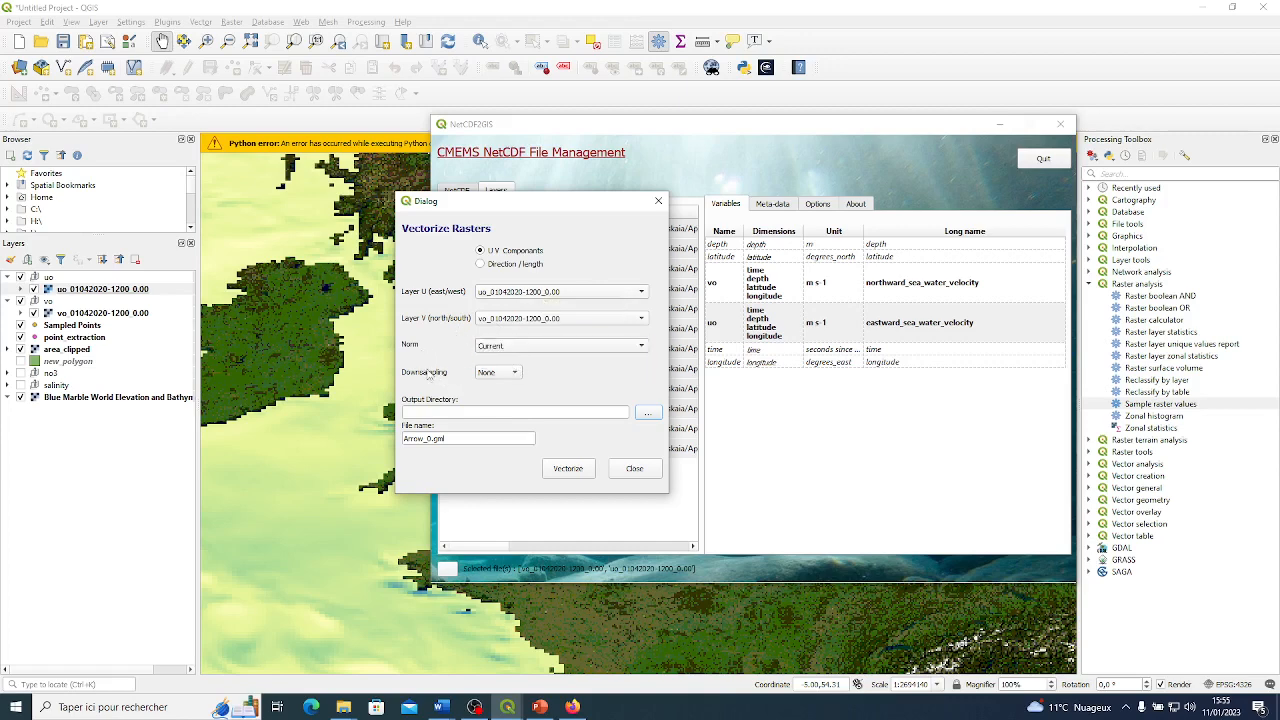
Set the downsampling to x5 and name the output file current_field.gml.
left_click(490, 376)
left_click(503, 428)
left_click(498, 372)
left_click(500, 381)
left_click_drag(428, 438, 403, 438)
key("Delete")
key("Delete")
type("current_field")
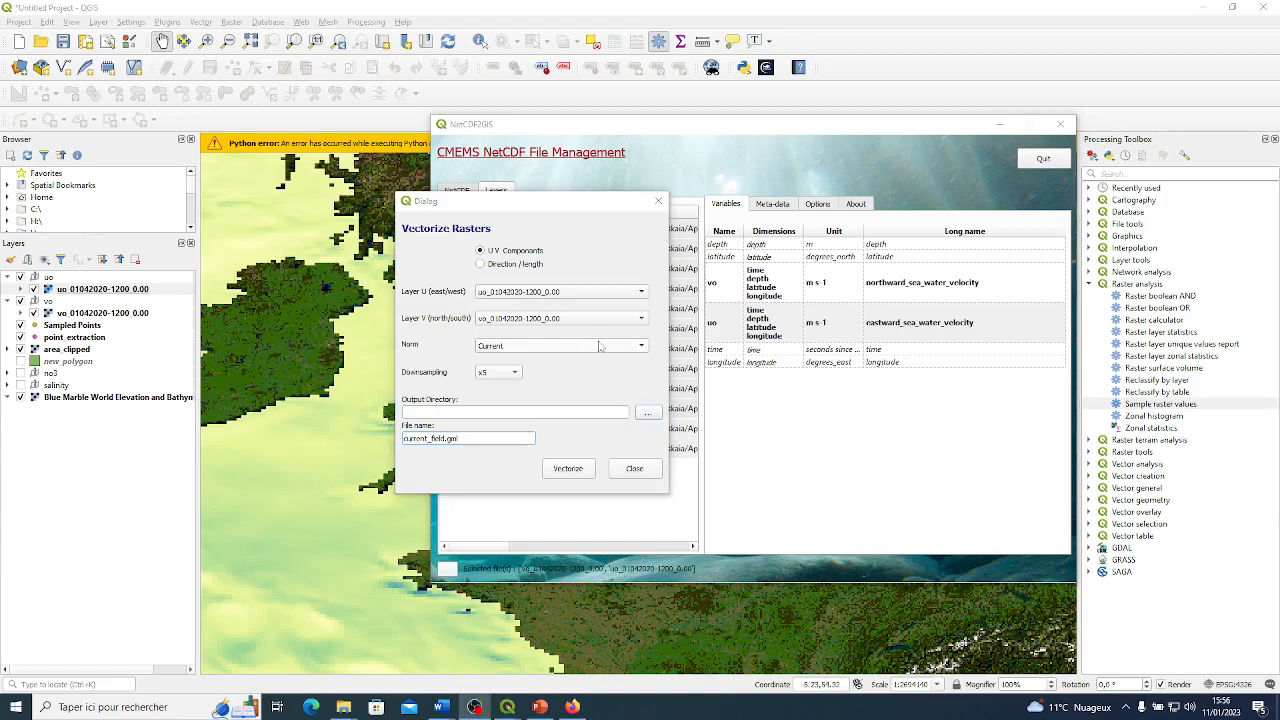
Choose the NW Shelf advanced folder as output directory and vectorize the current rasters.
left_click(646, 412)
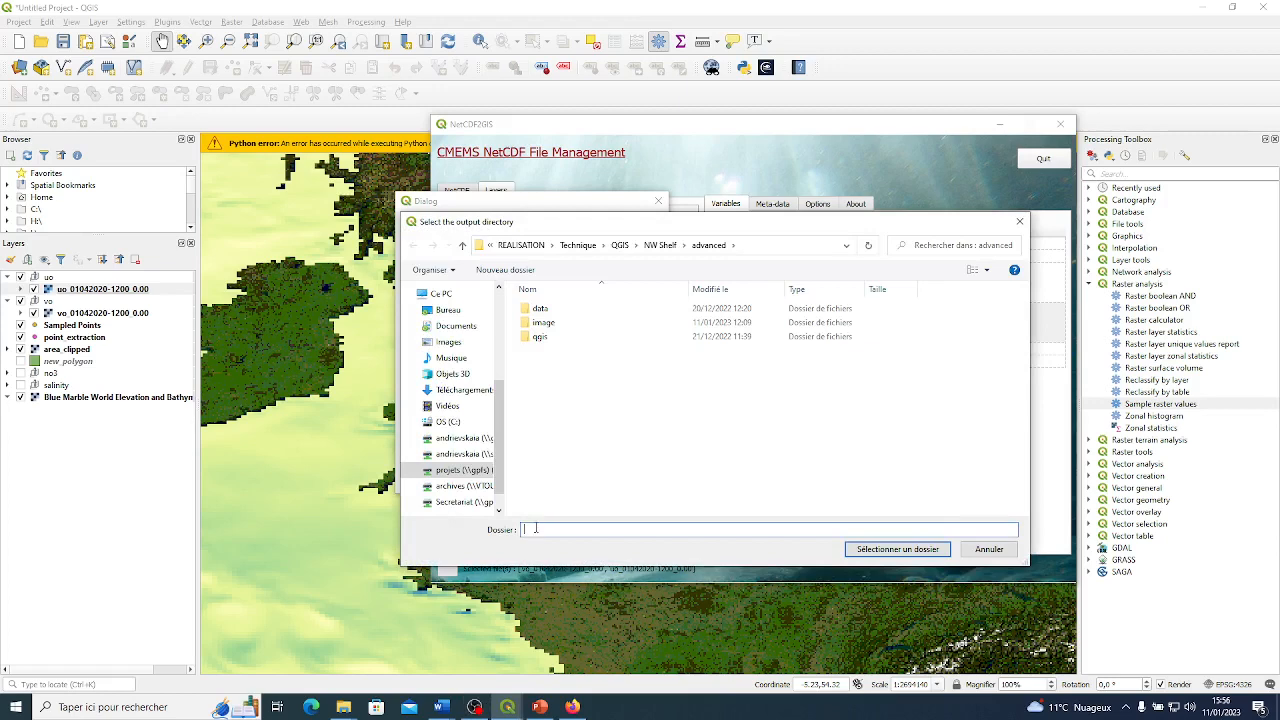
type("current field")
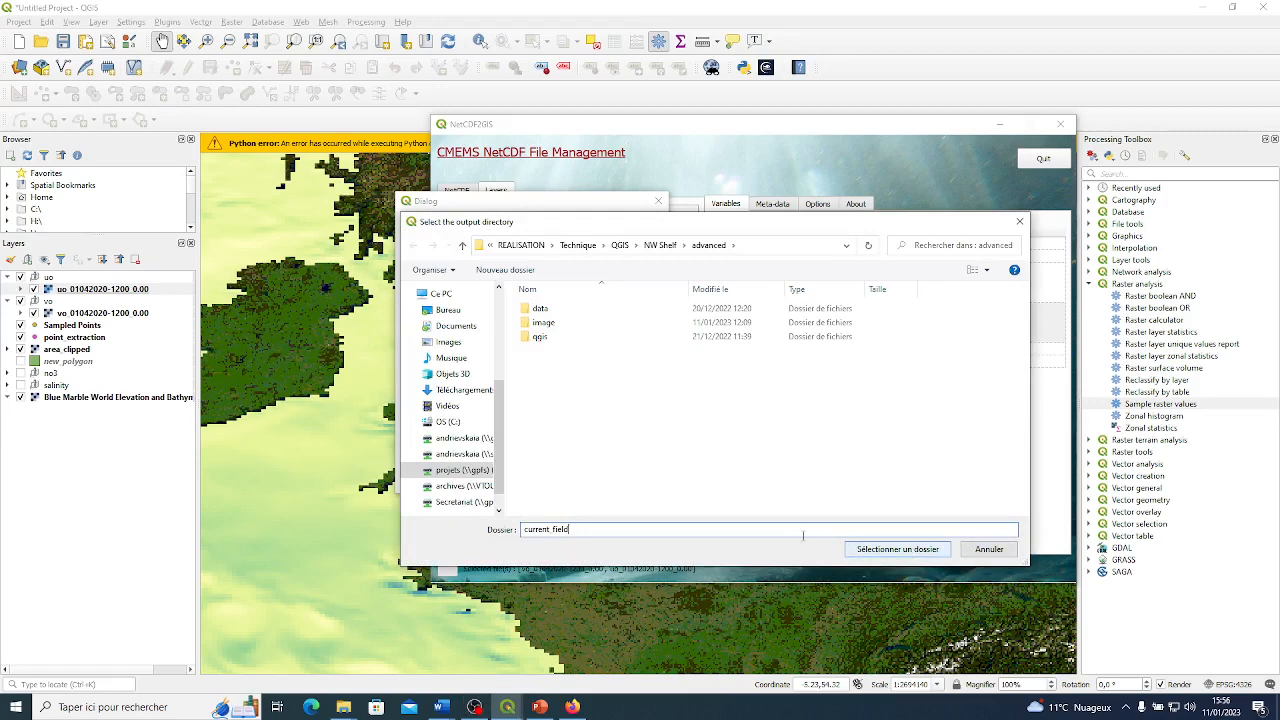
left_click_drag(668, 526, 510, 530)
key("BackSpace")
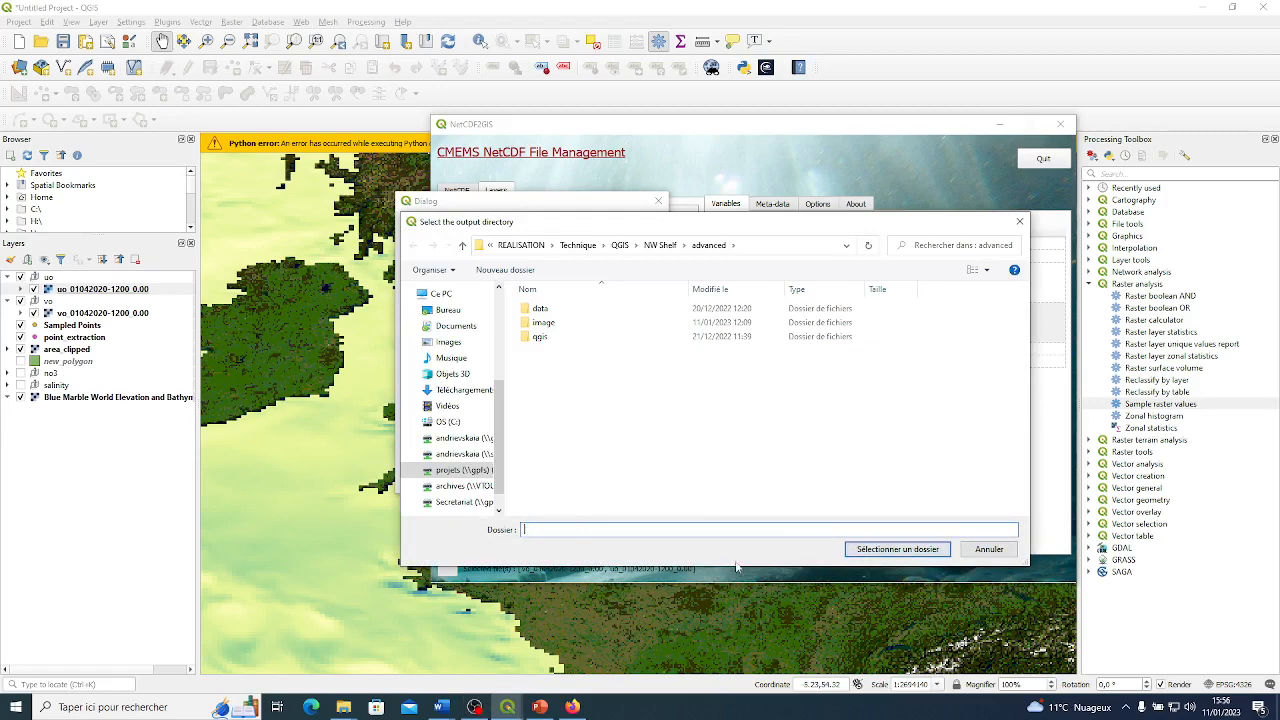
left_click(897, 549)
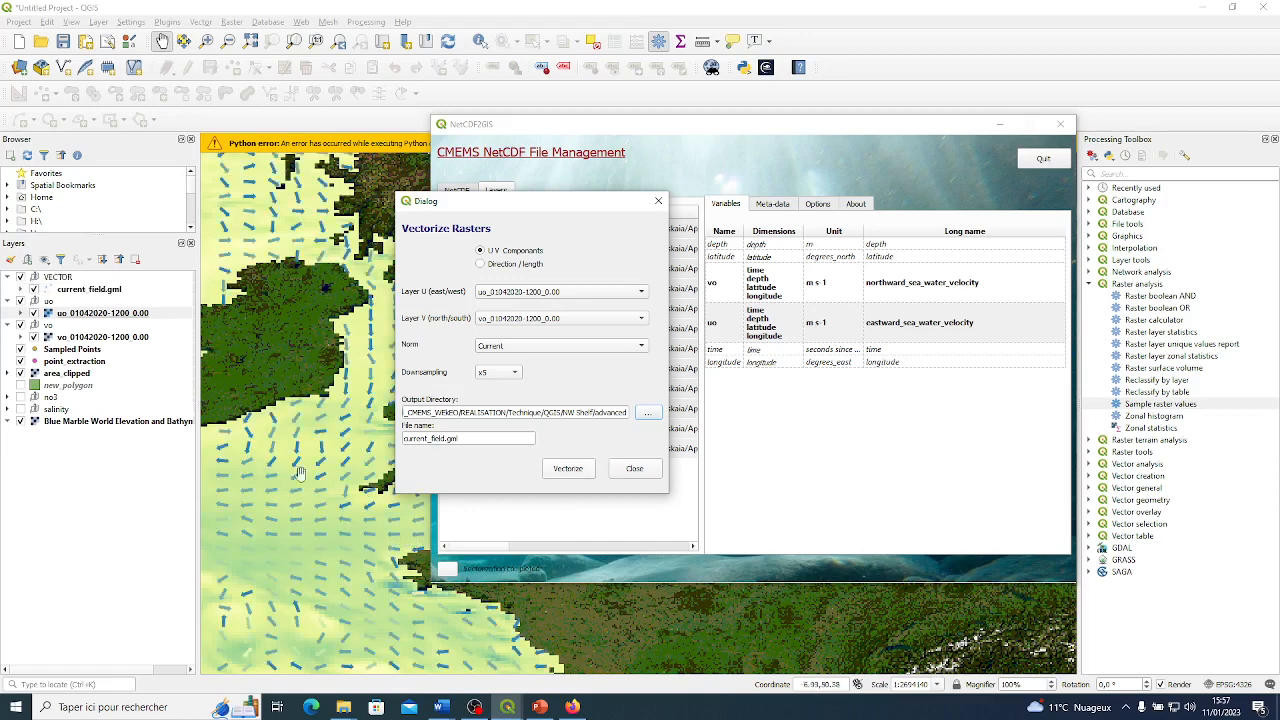
Close the vectorization dialog, quit NetCDF2GIS and dismiss the Python error message above the map.
left_click(634, 469)
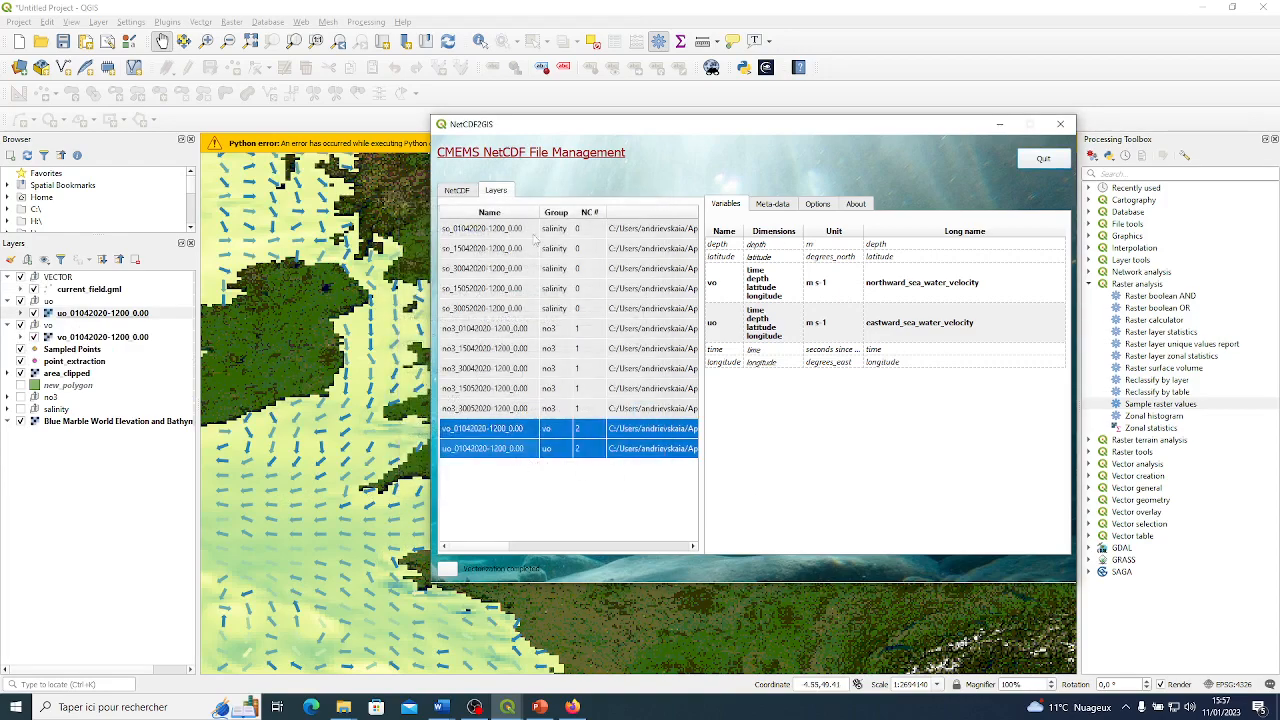
left_click(1030, 156)
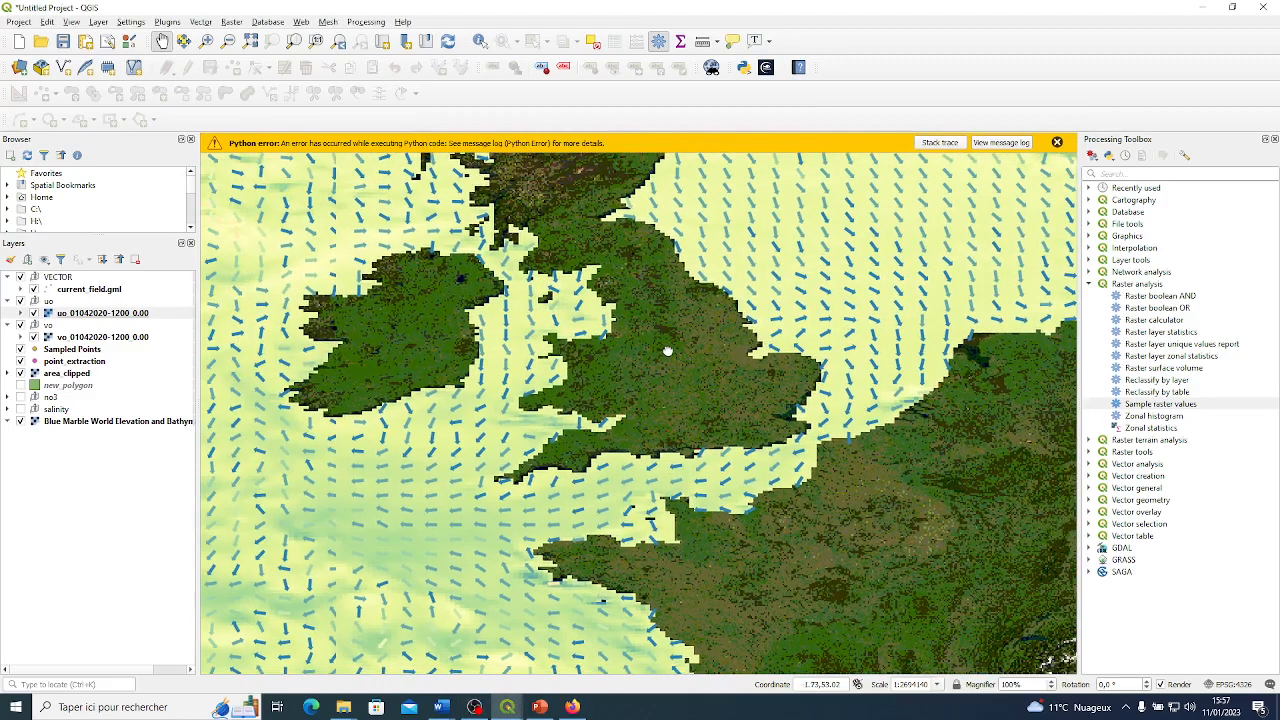
left_click_drag(668, 351, 694, 377)
left_click(1057, 142)
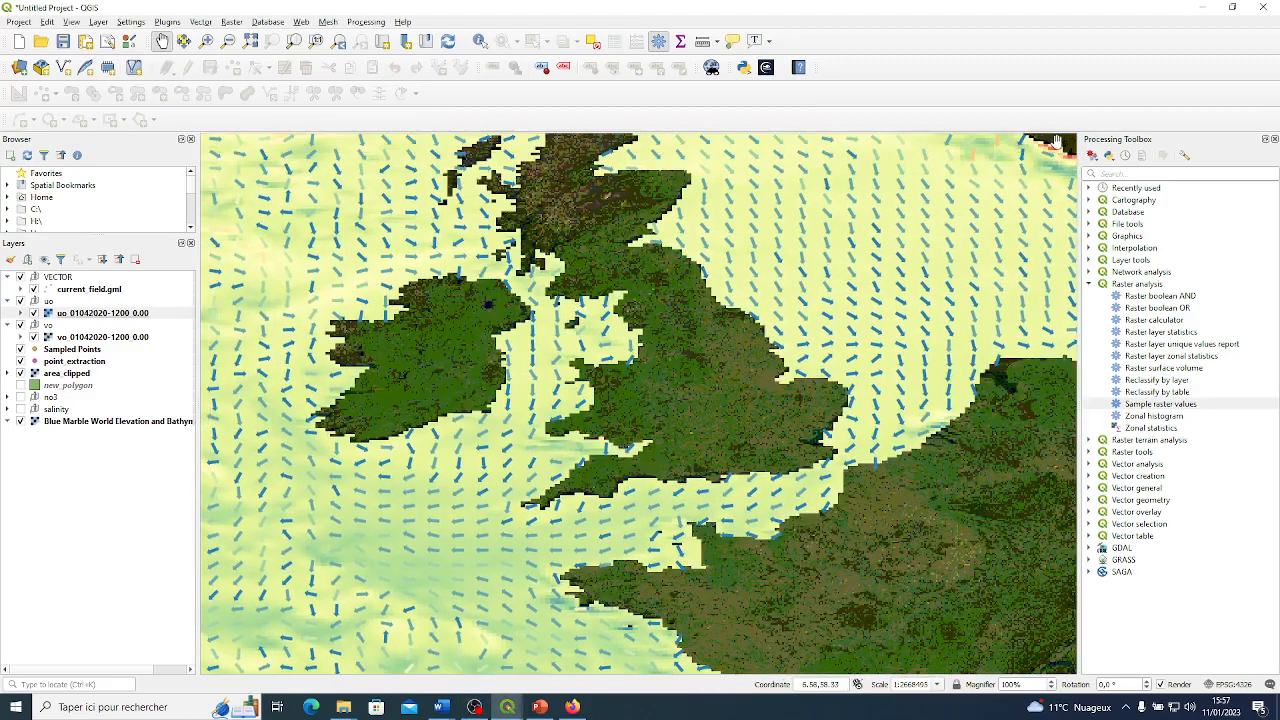
scroll(601, 358, "down", 2)
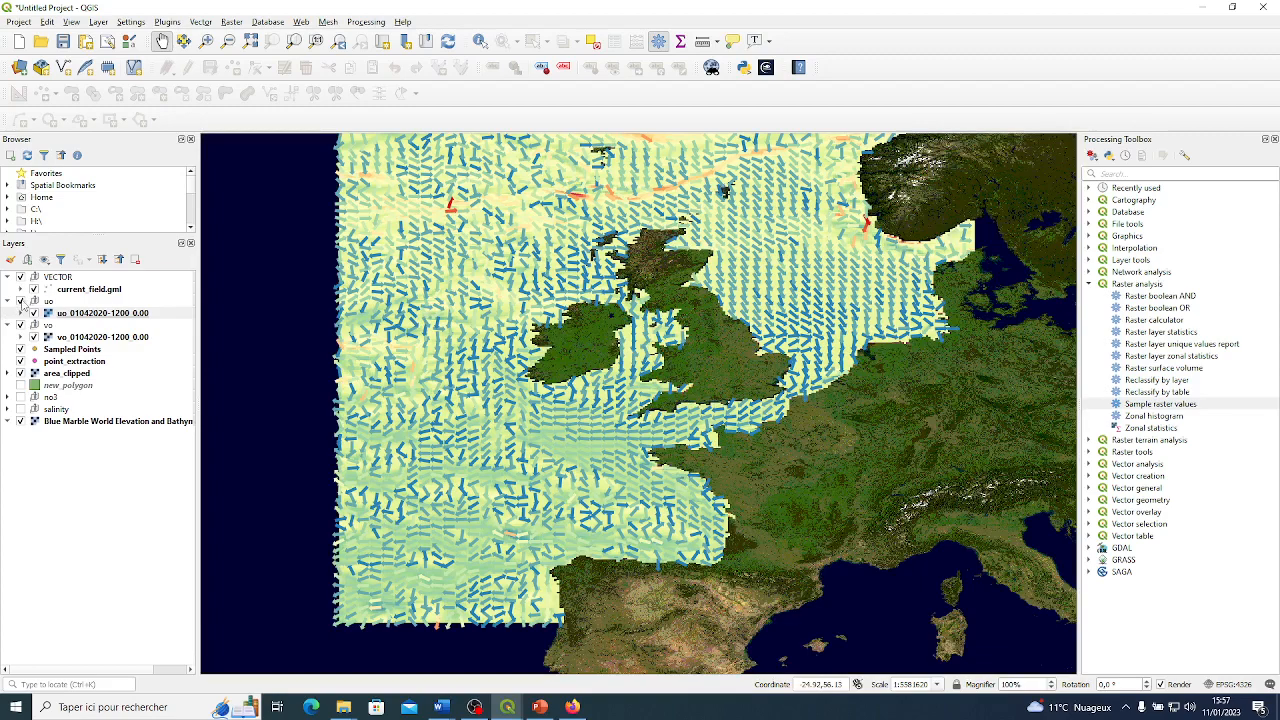
Hide the VECTOR, uo and vo groups on the map.
left_click(20, 301)
left_click(20, 312)
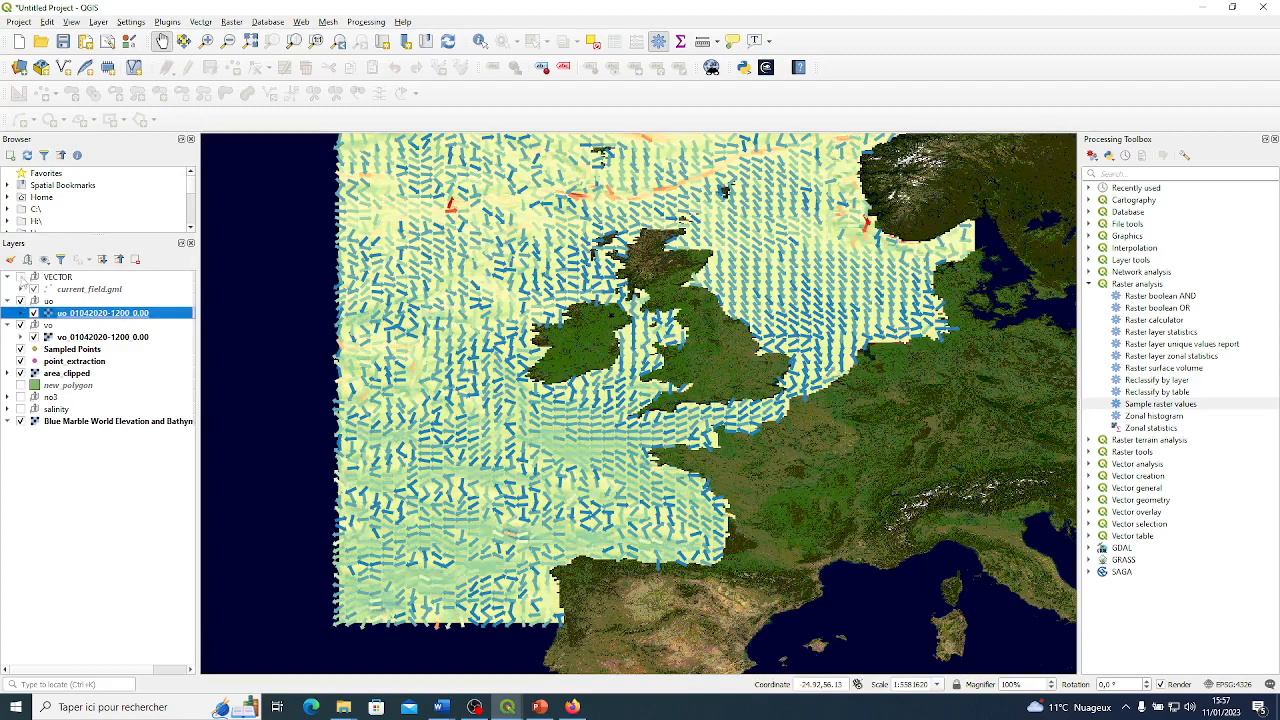
left_click_drag(395, 287, 397, 341)
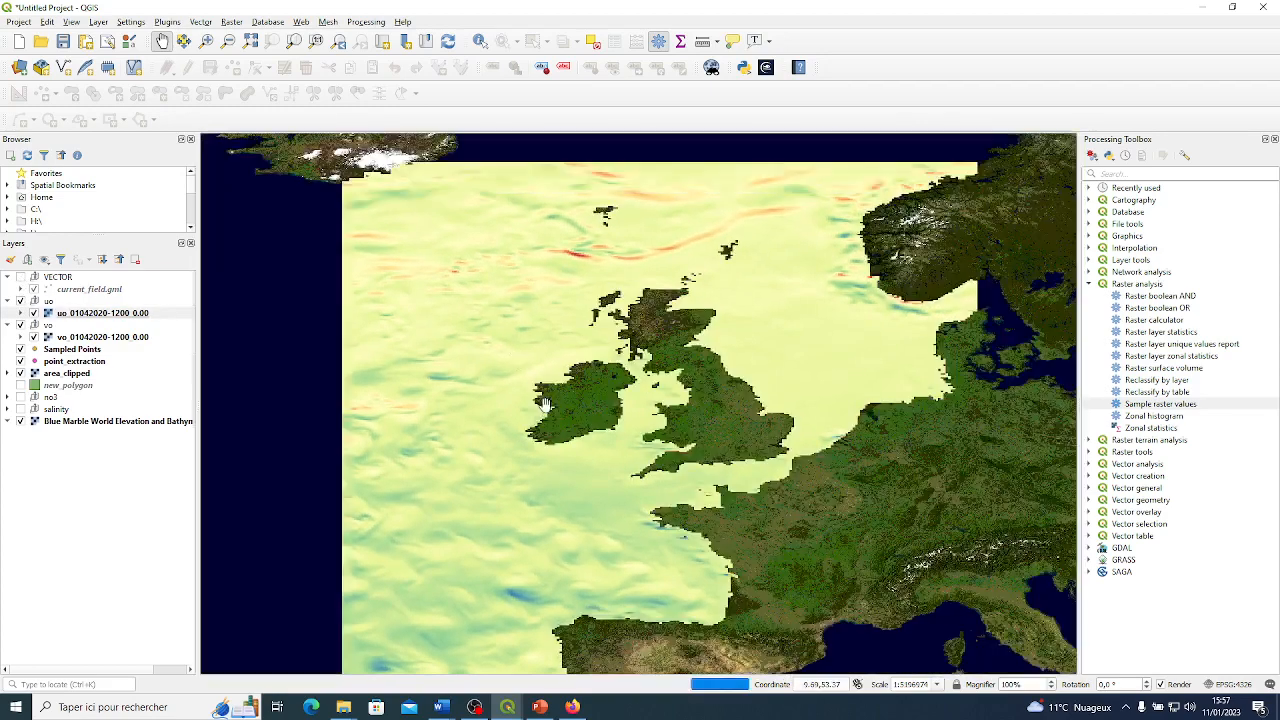
left_click(20, 302)
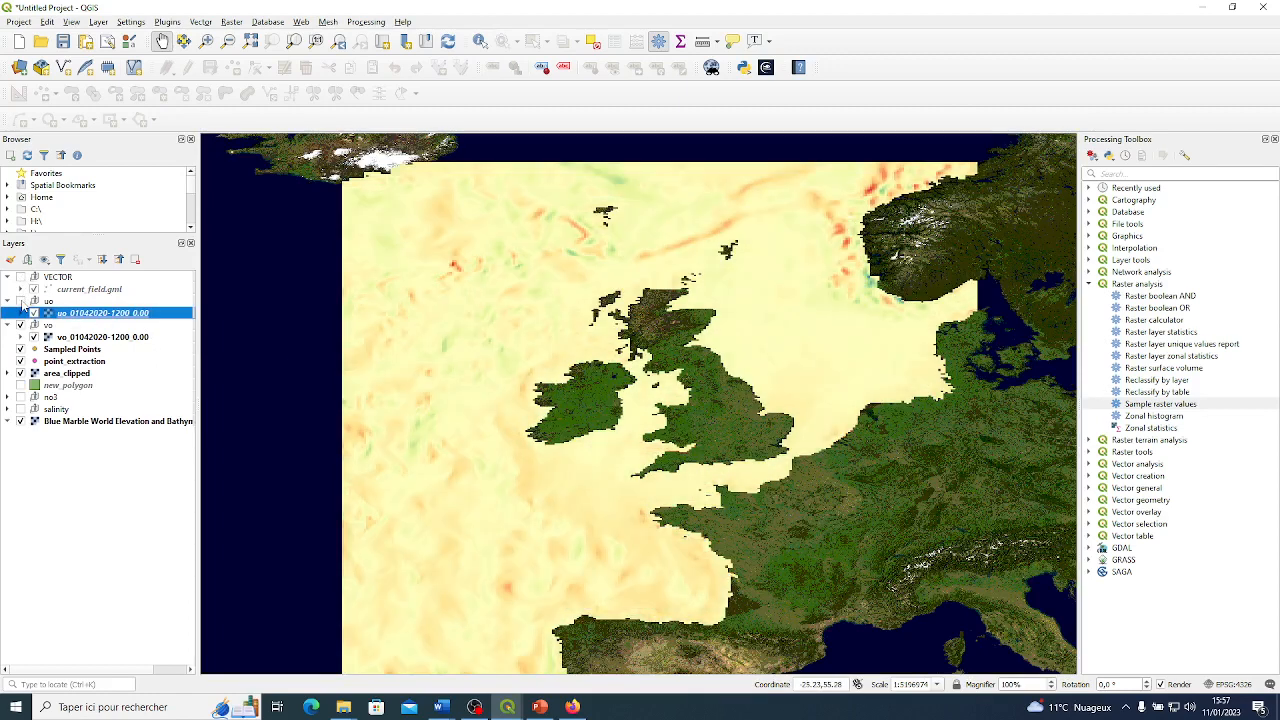
left_click(20, 325)
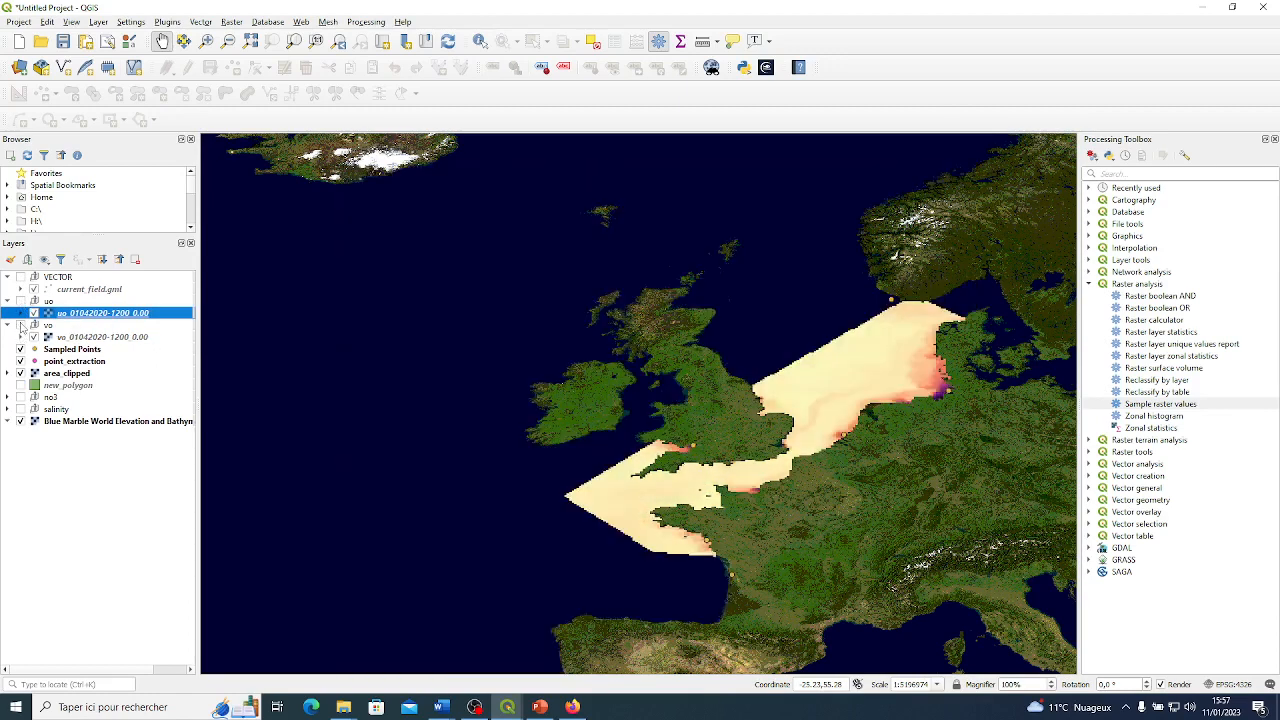
double_click(88, 313)
left_click(990, 89)
left_click(20, 325)
left_click(21, 302)
left_click(21, 302)
left_click(21, 325)
Collapse the uo and vo groups and show the VECTOR group's current arrows around the British Isles.
left_click(8, 301)
left_click(8, 313)
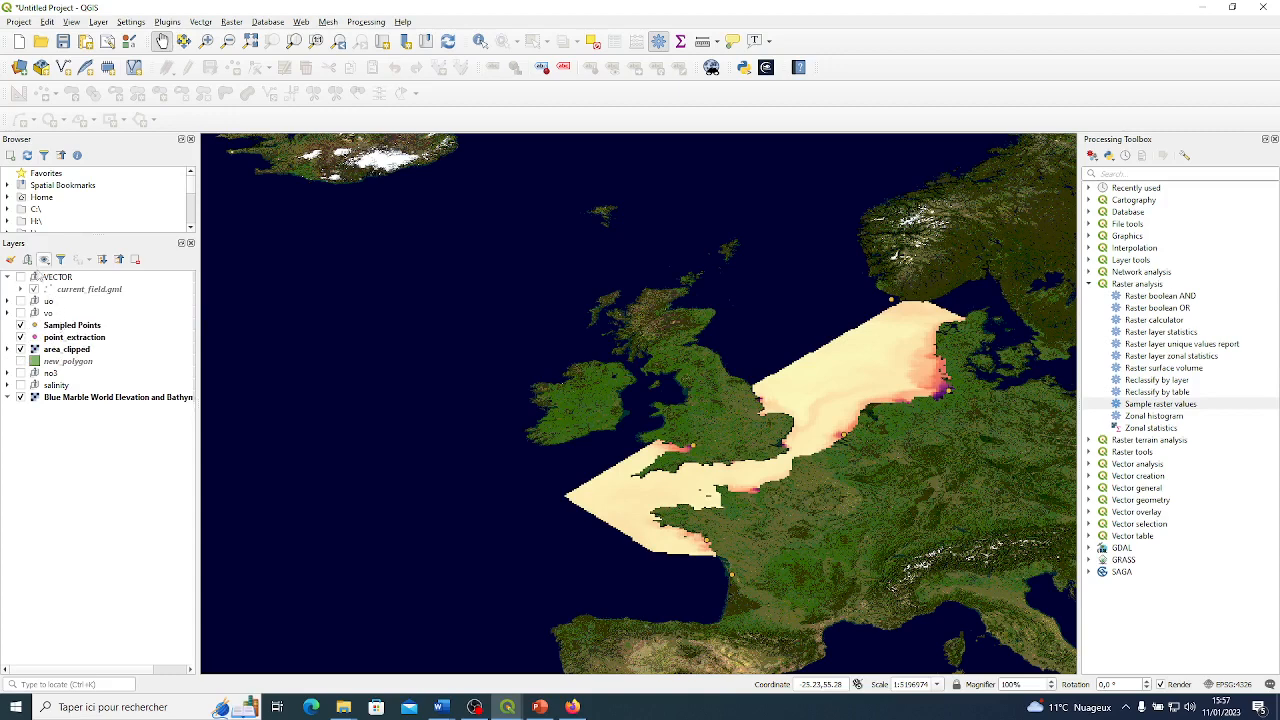
left_click(20, 277)
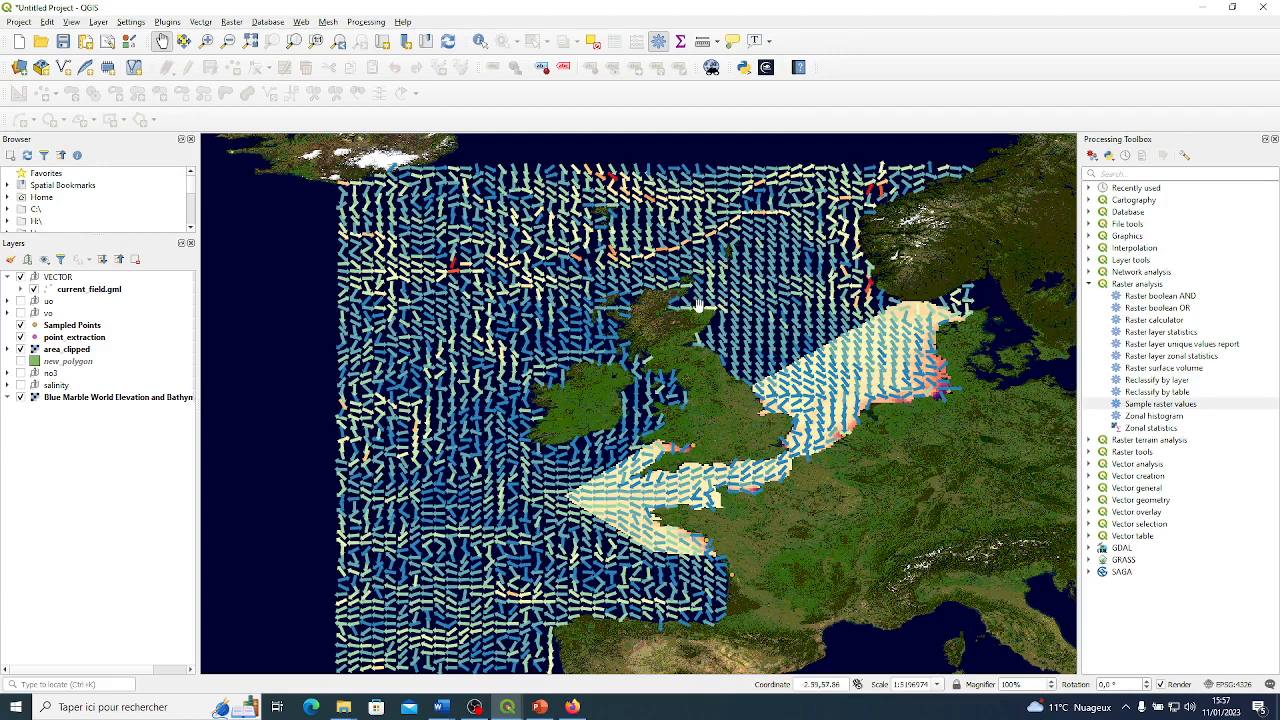
scroll(713, 300, "up", 1)
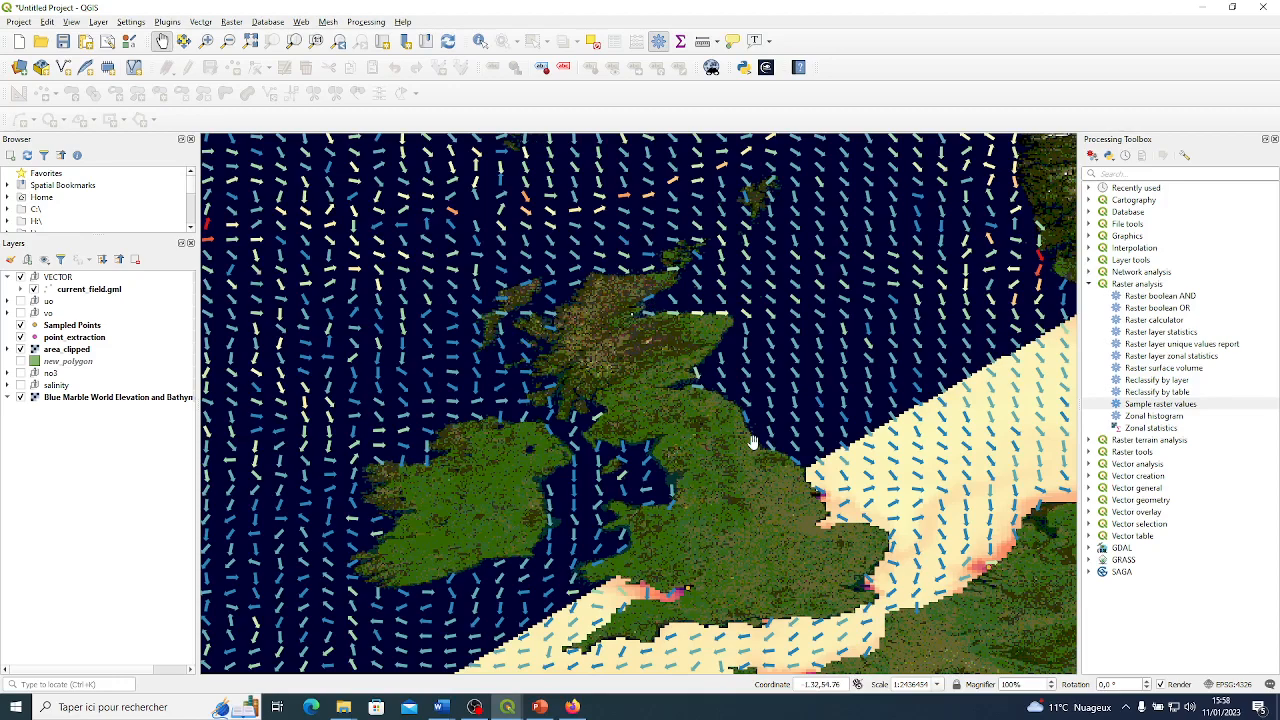
scroll(752, 443, "down", 2)
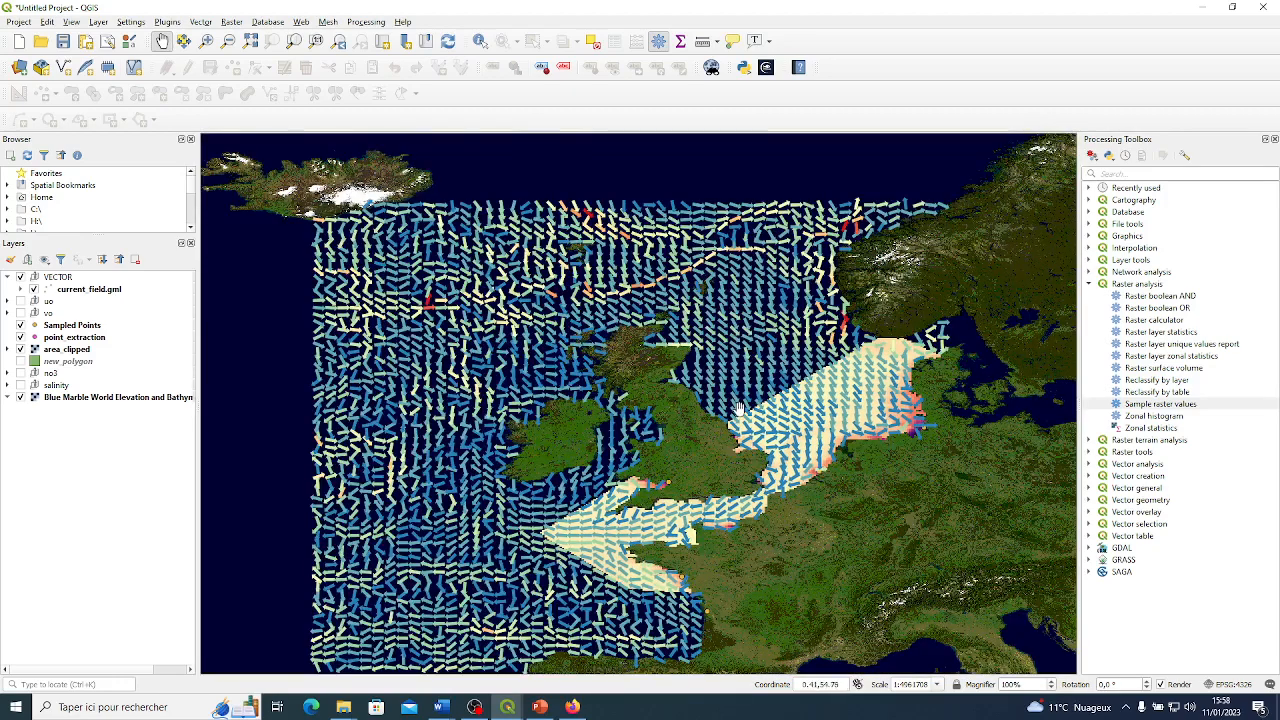
scroll(740, 408, "up", 3)
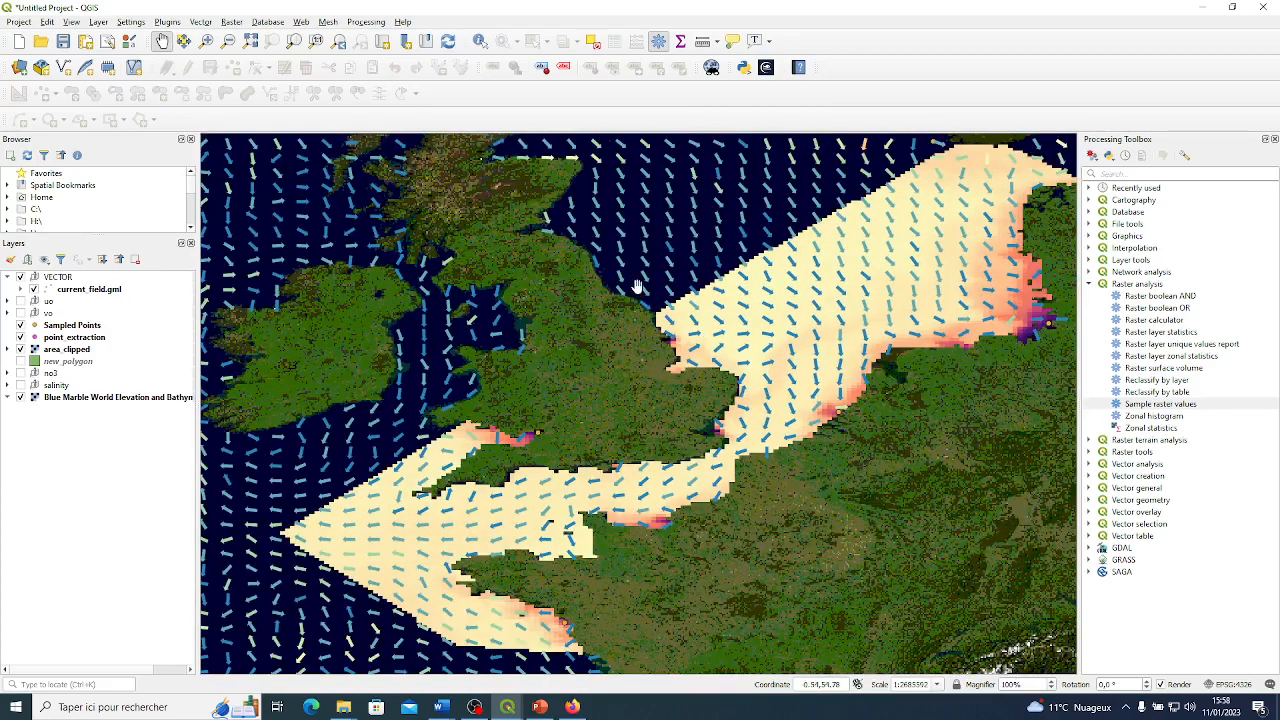
left_click_drag(640, 291, 672, 352)
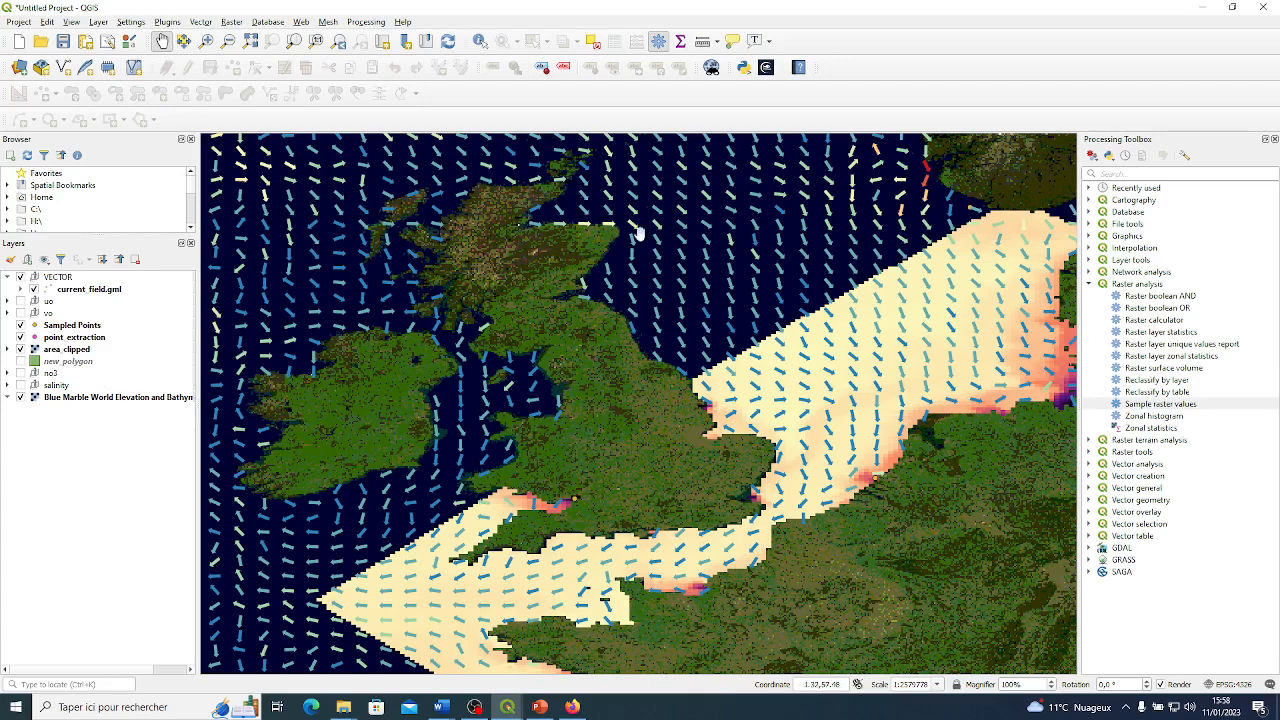
Open the symbology properties of the current_field.gml layer and bring up the dialog for loading a style from file.
right_click(84, 290)
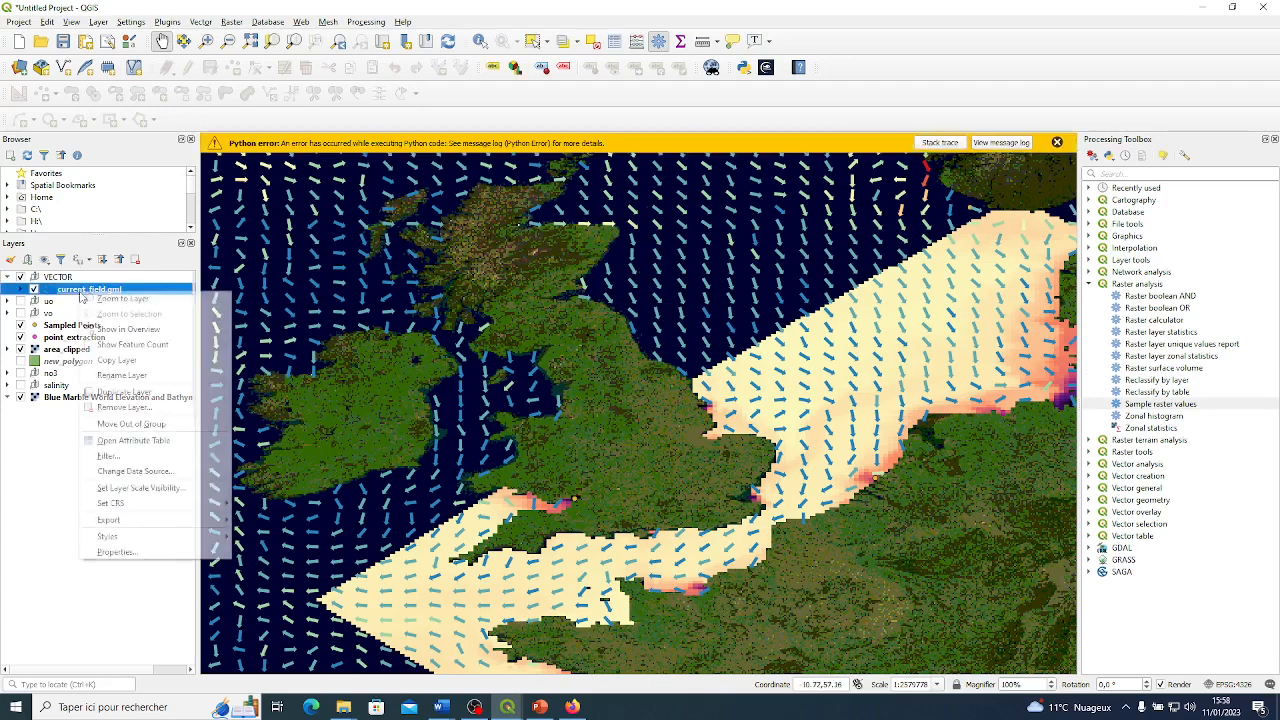
left_click(143, 555)
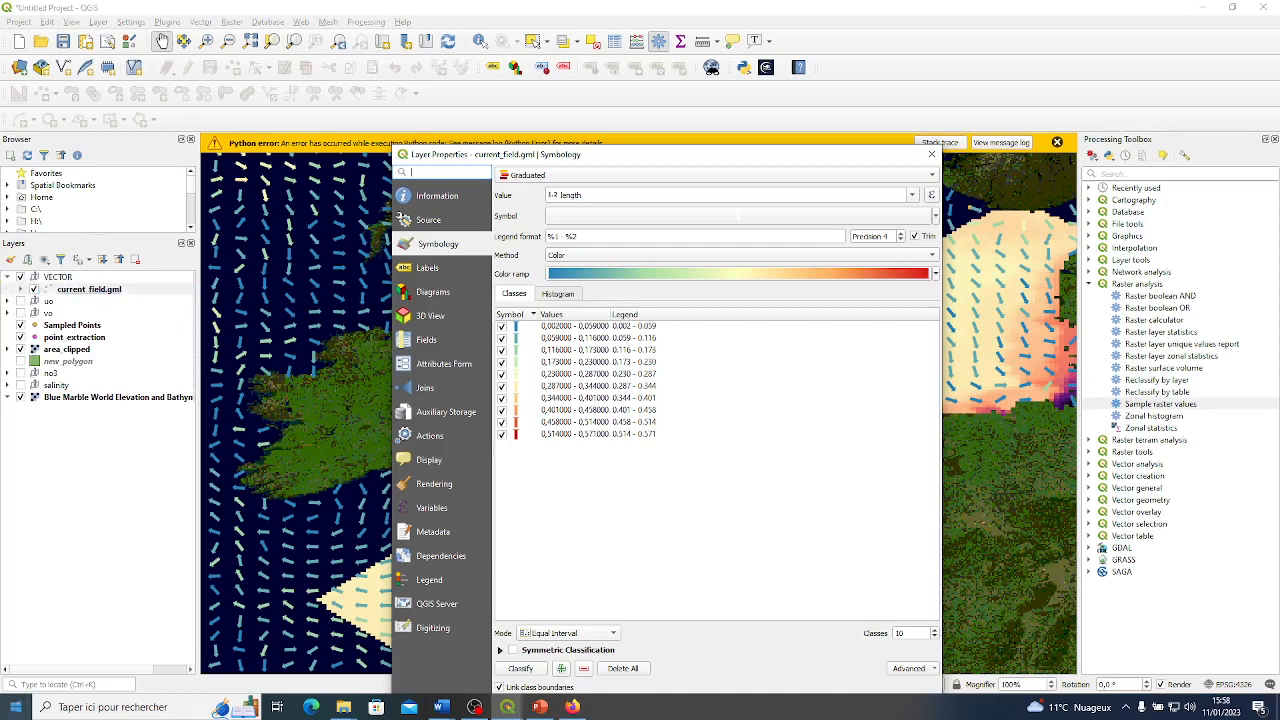
left_click(475, 707)
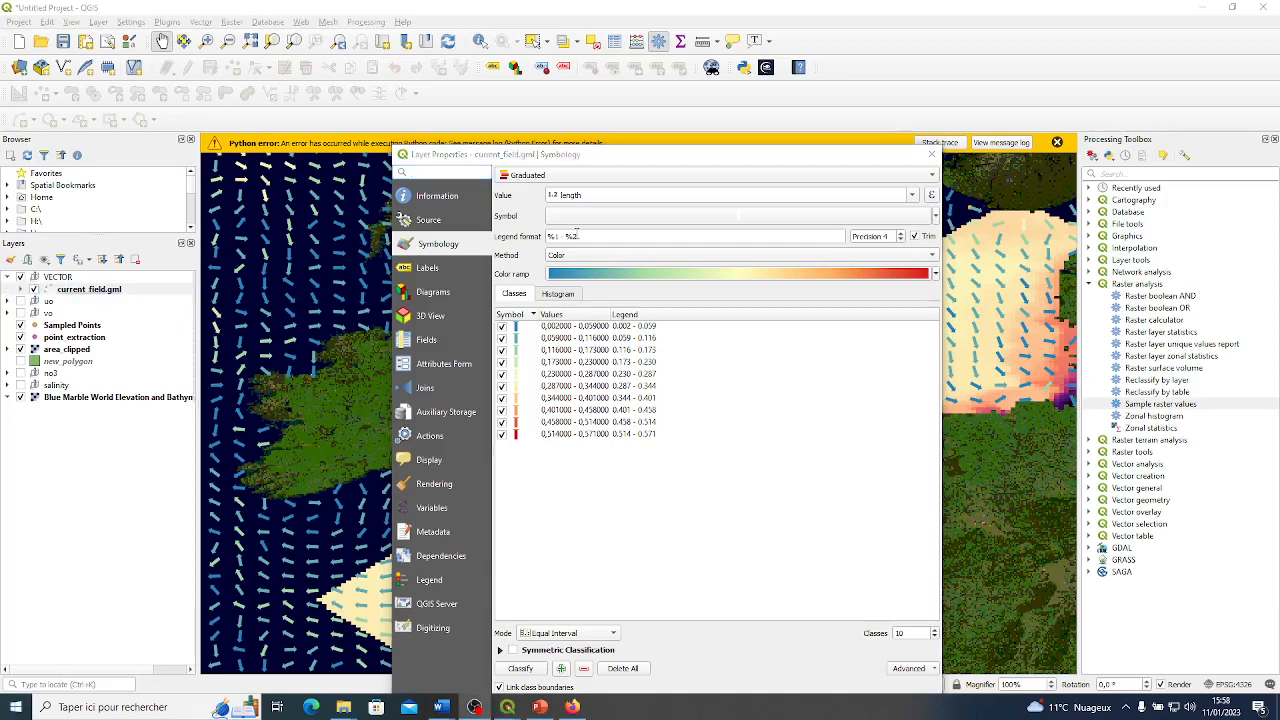
left_click_drag(657, 163, 655, 87)
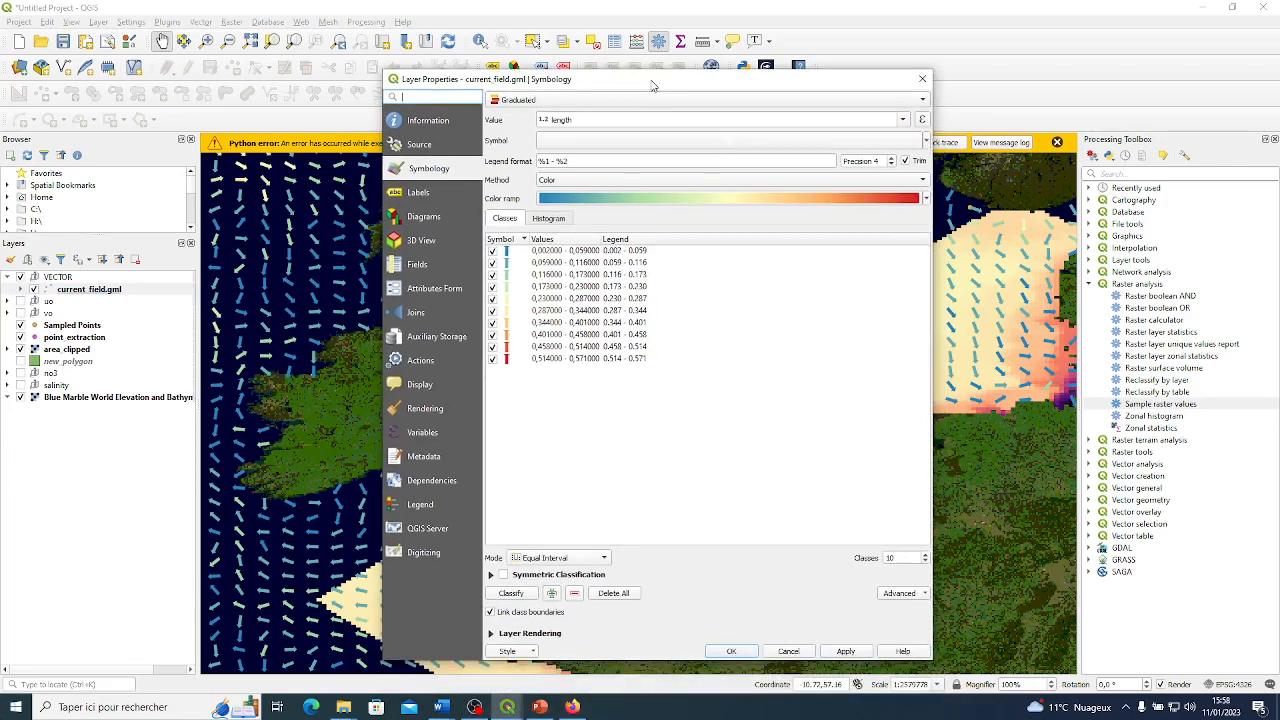
left_click(533, 652)
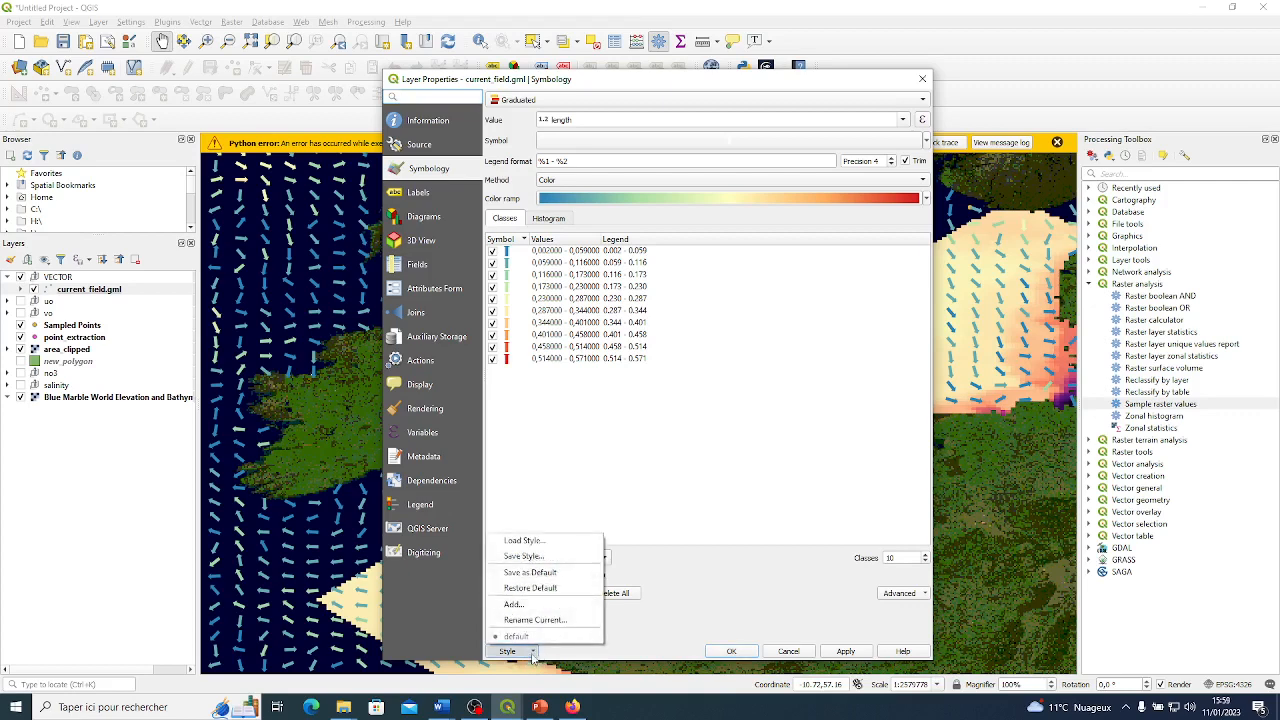
left_click(524, 541)
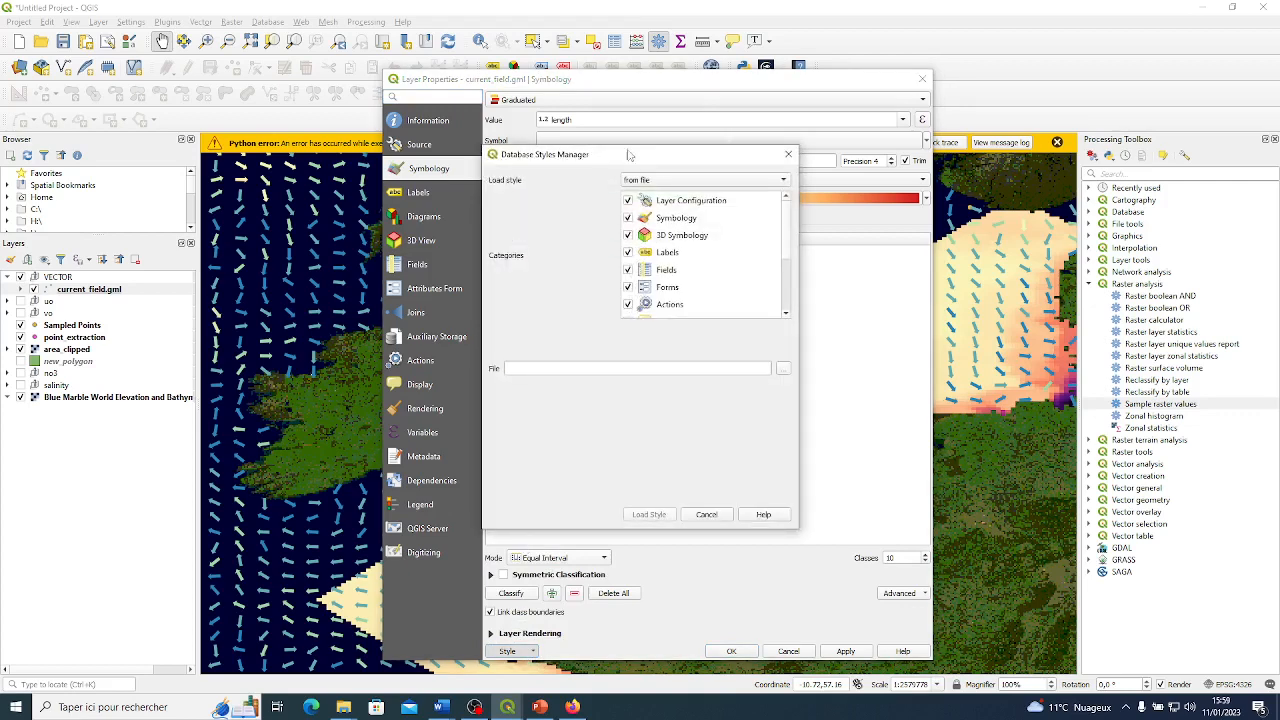
left_click_drag(643, 157, 665, 152)
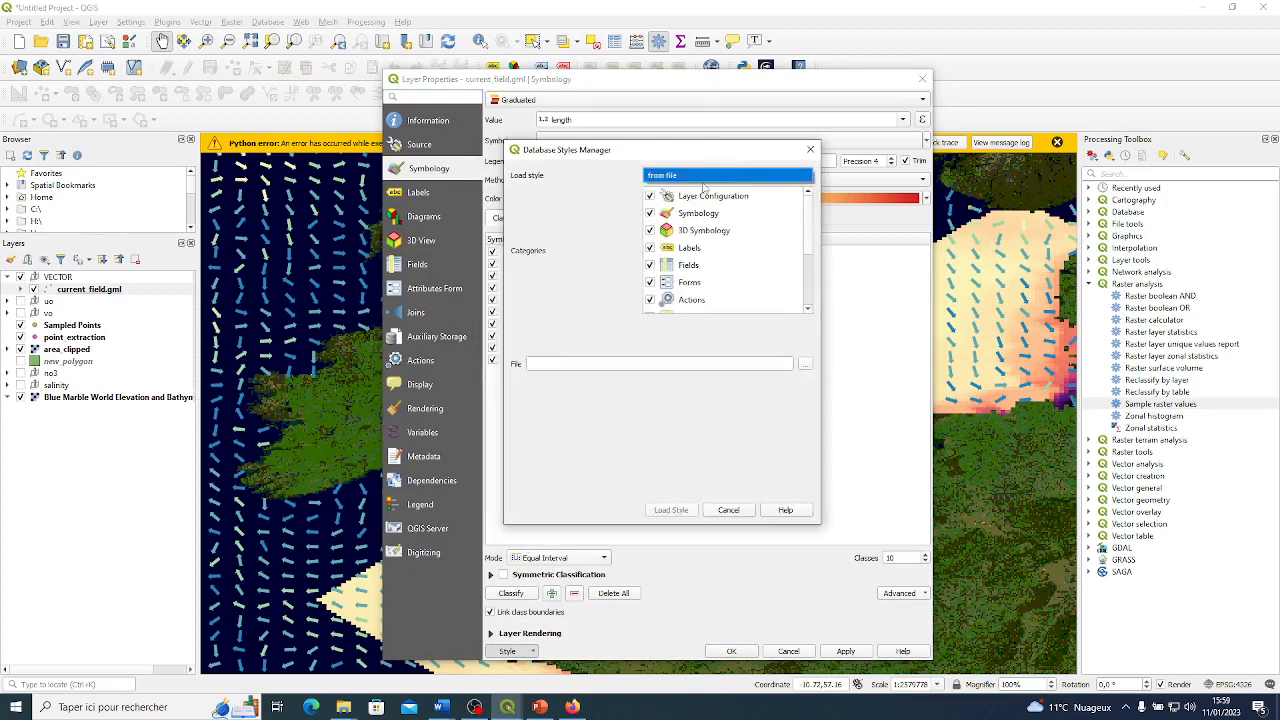
Load the current_scale style file from the NW Shelf advanced qgis folder into the current_field.gml layer's symbology.
left_click(804, 365)
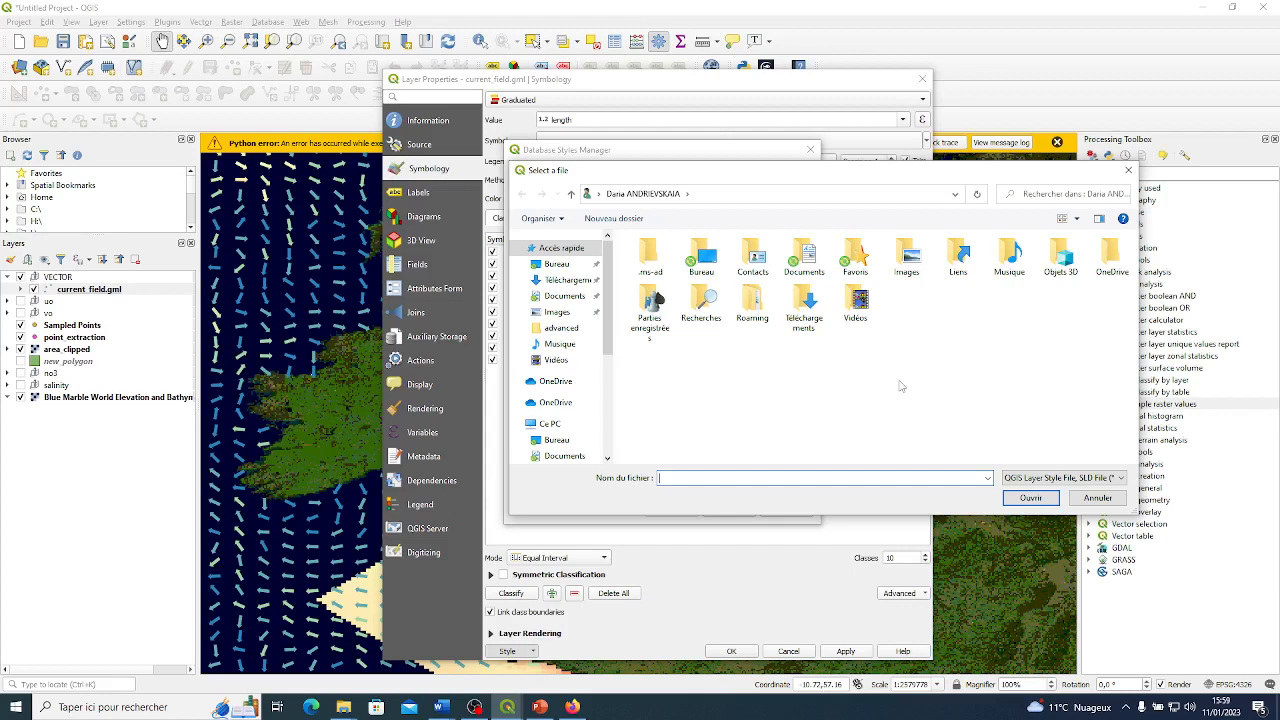
scroll(572, 360, "down", 2)
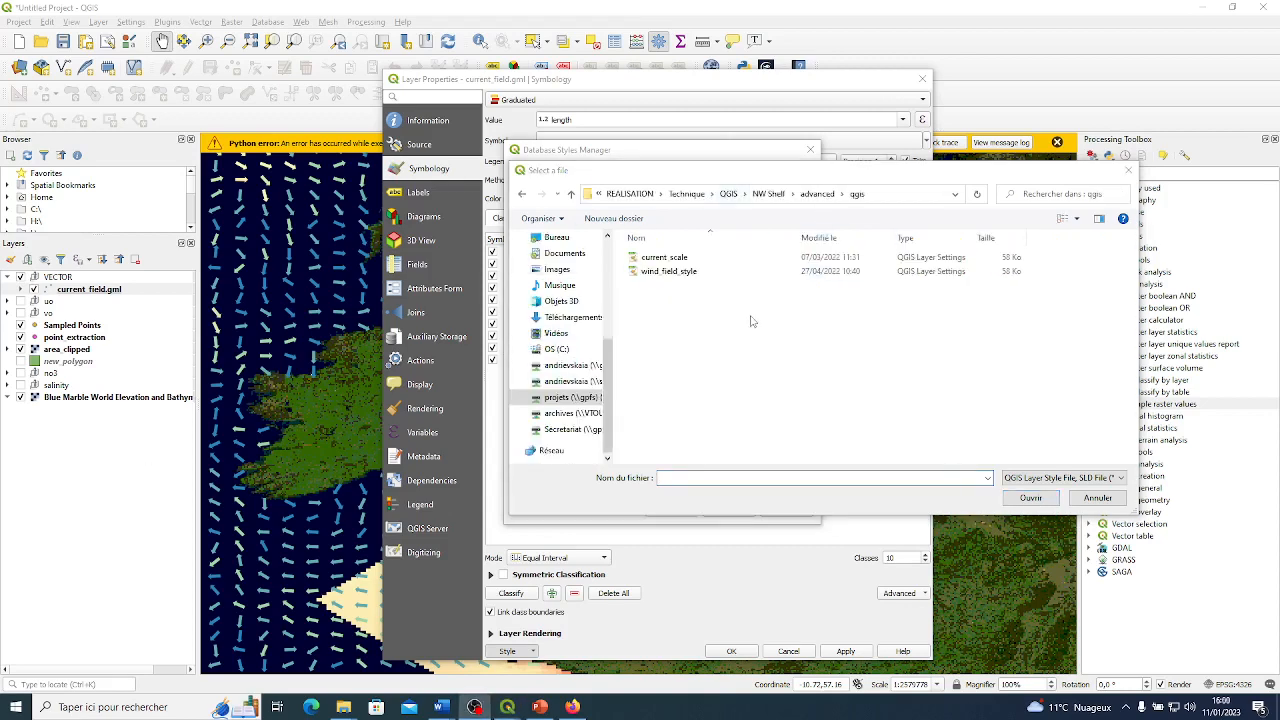
left_click(665, 258)
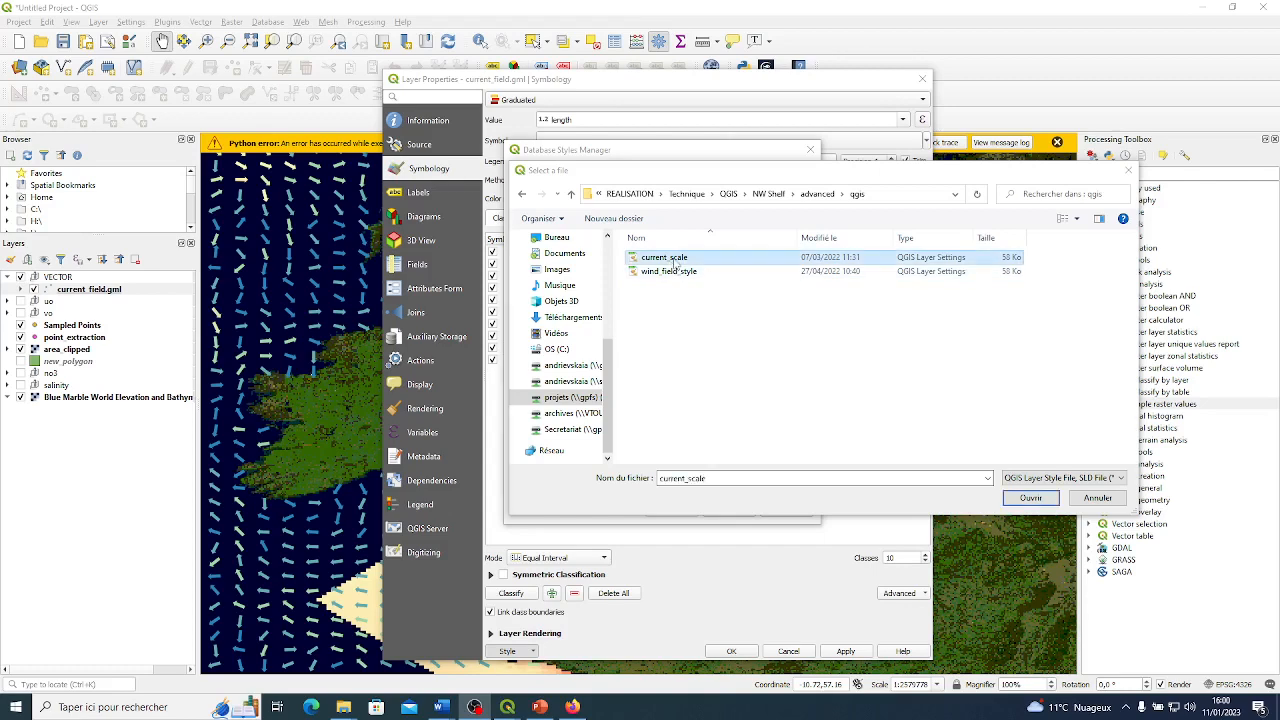
double_click(665, 258)
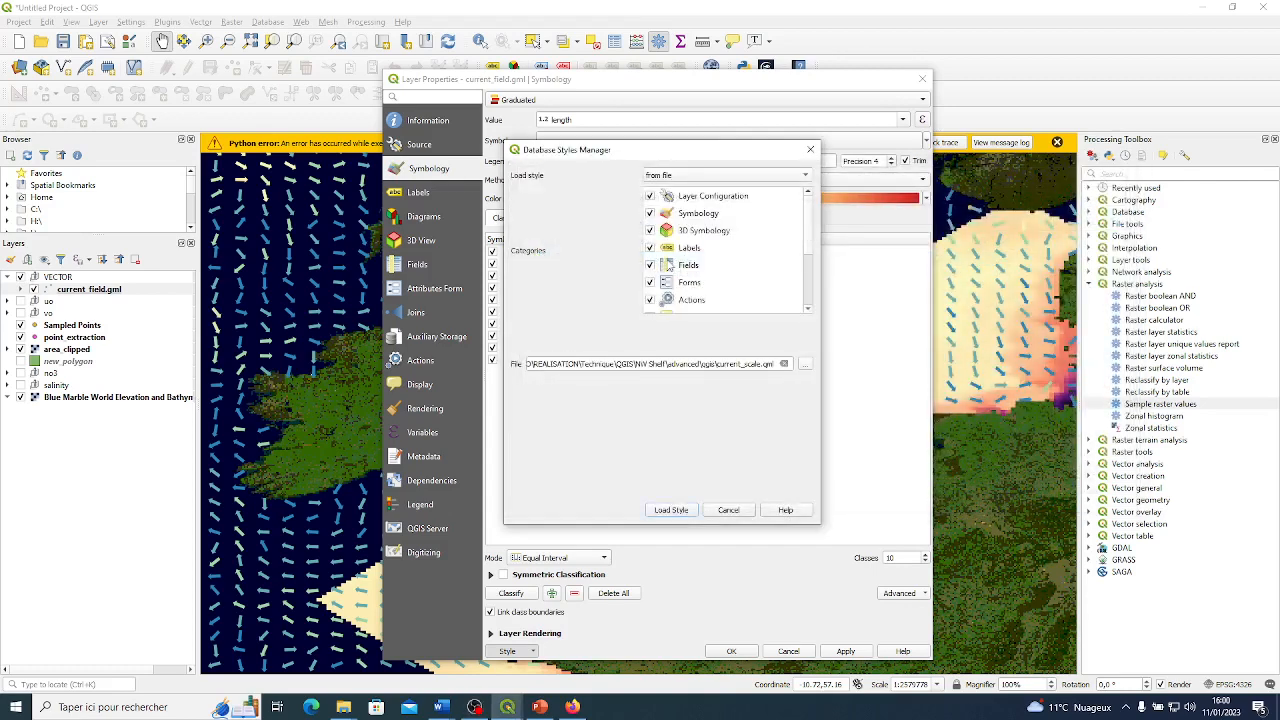
left_click(676, 511)
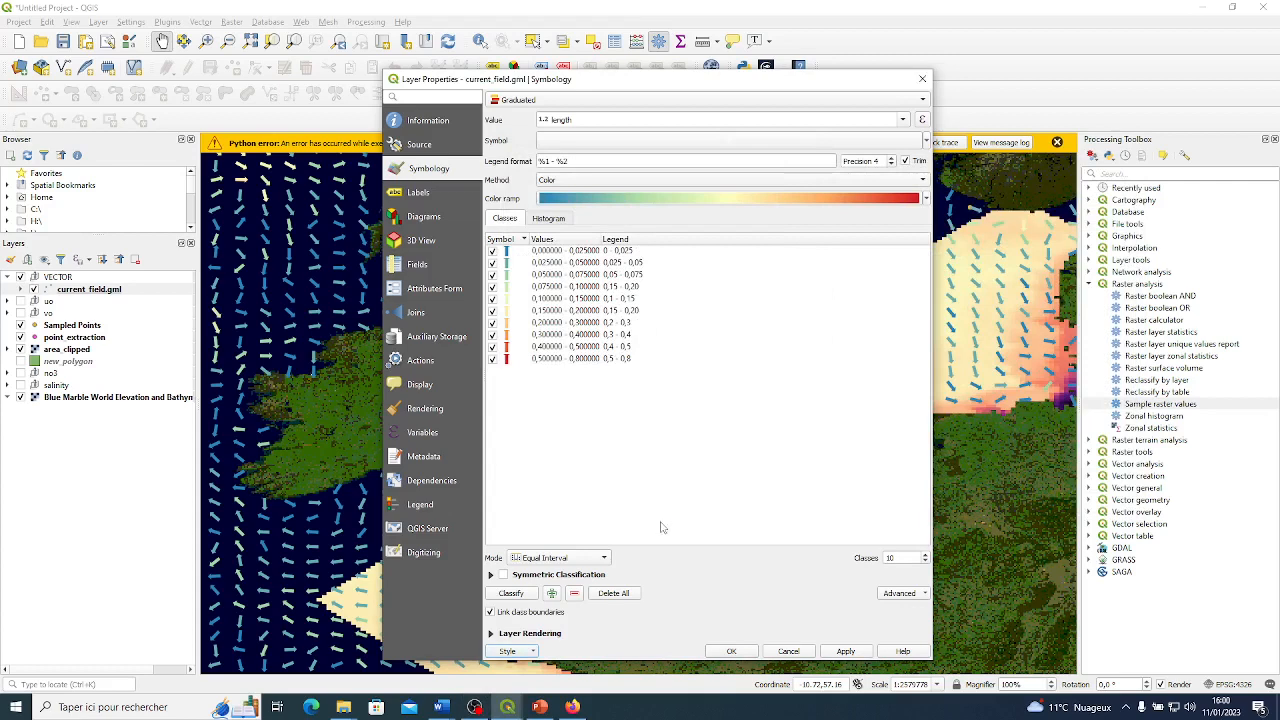
Apply the loaded style to the current arrows, close the layer properties and dismiss the Python error message.
left_click(840, 651)
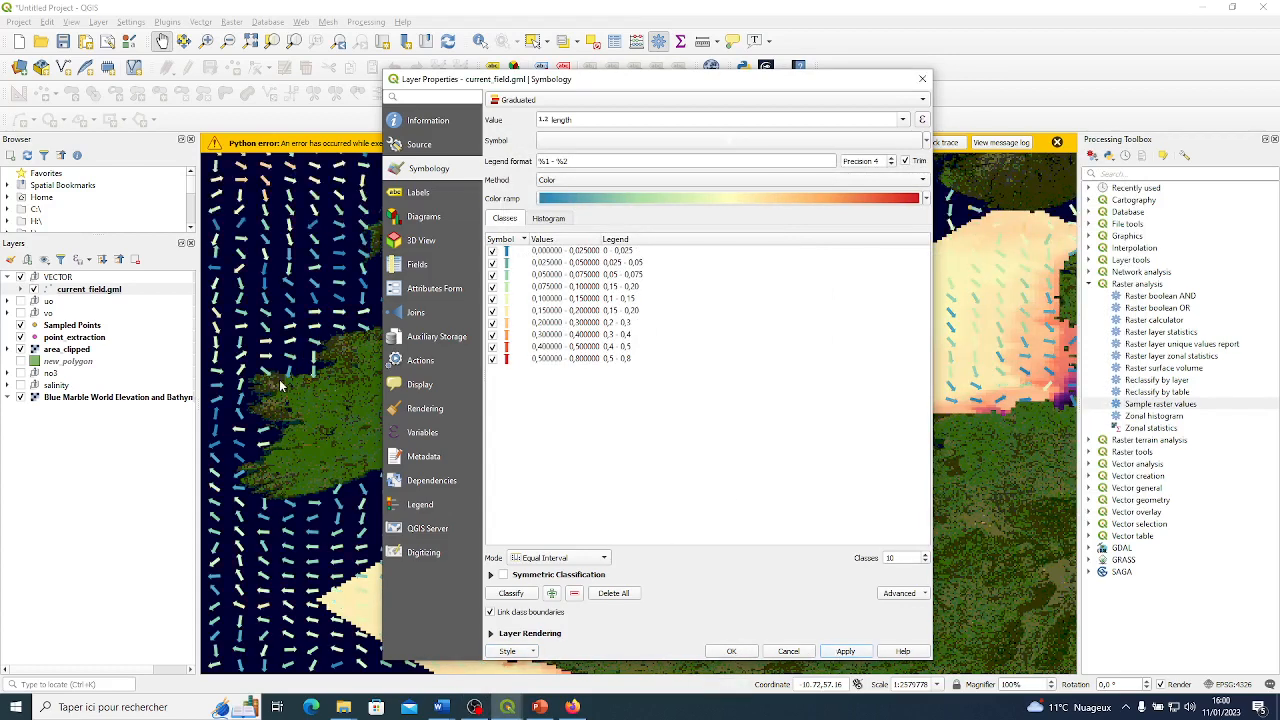
left_click(724, 652)
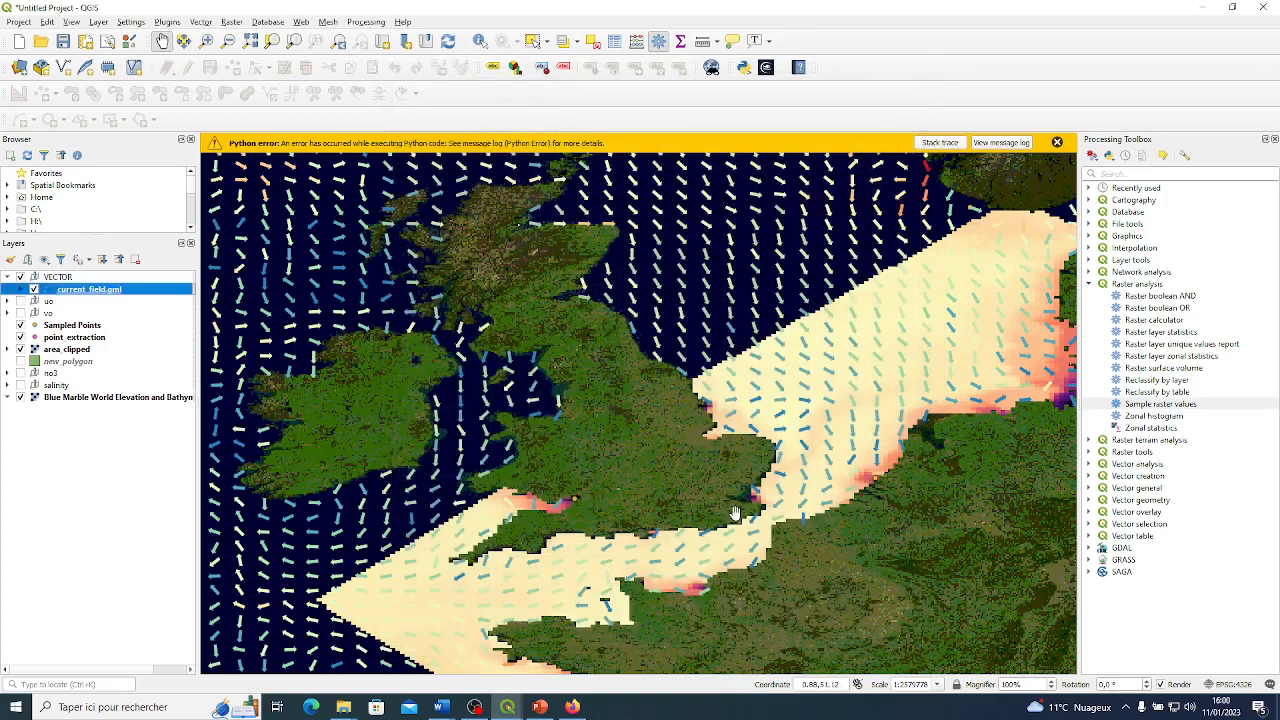
left_click(1057, 143)
Examine the restyled arrows over the full current field and check the current_field.gml legend classes.
scroll(676, 343, "up", 1)
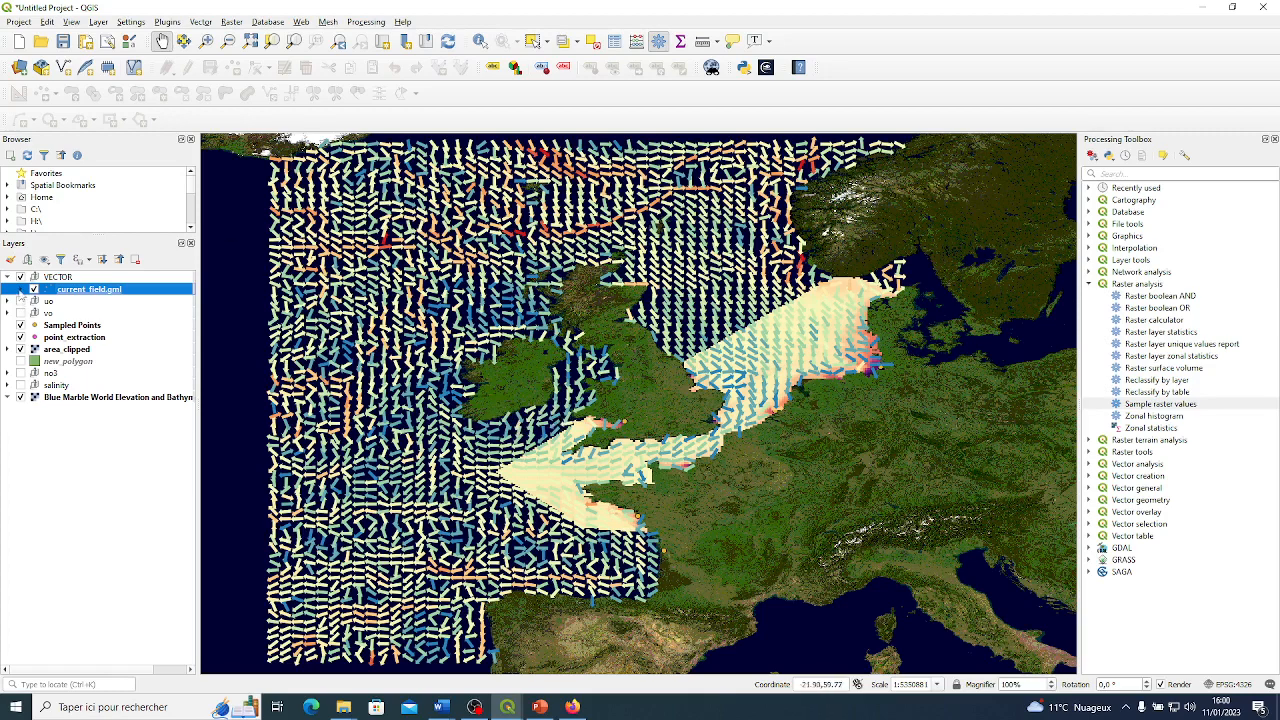
left_click(22, 289)
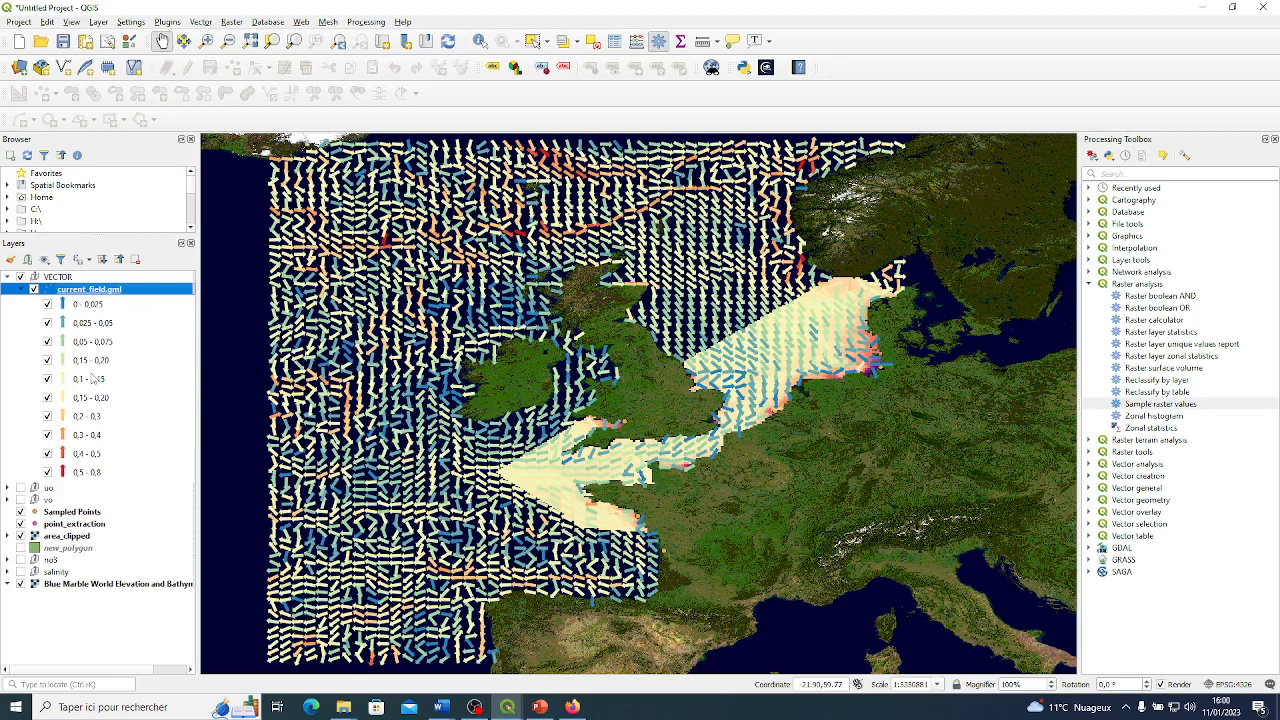
left_click(21, 289)
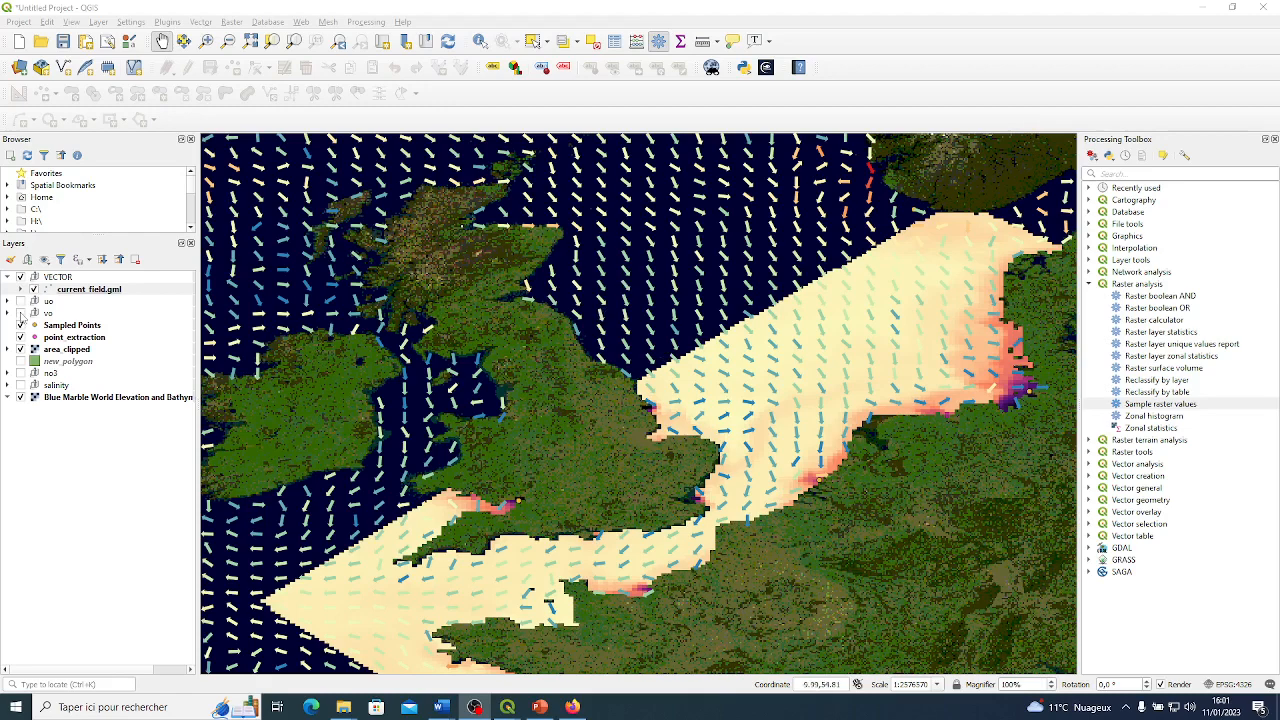
Show the no3 group beneath the current arrows around the British Isles and the North Sea.
left_click(21, 373)
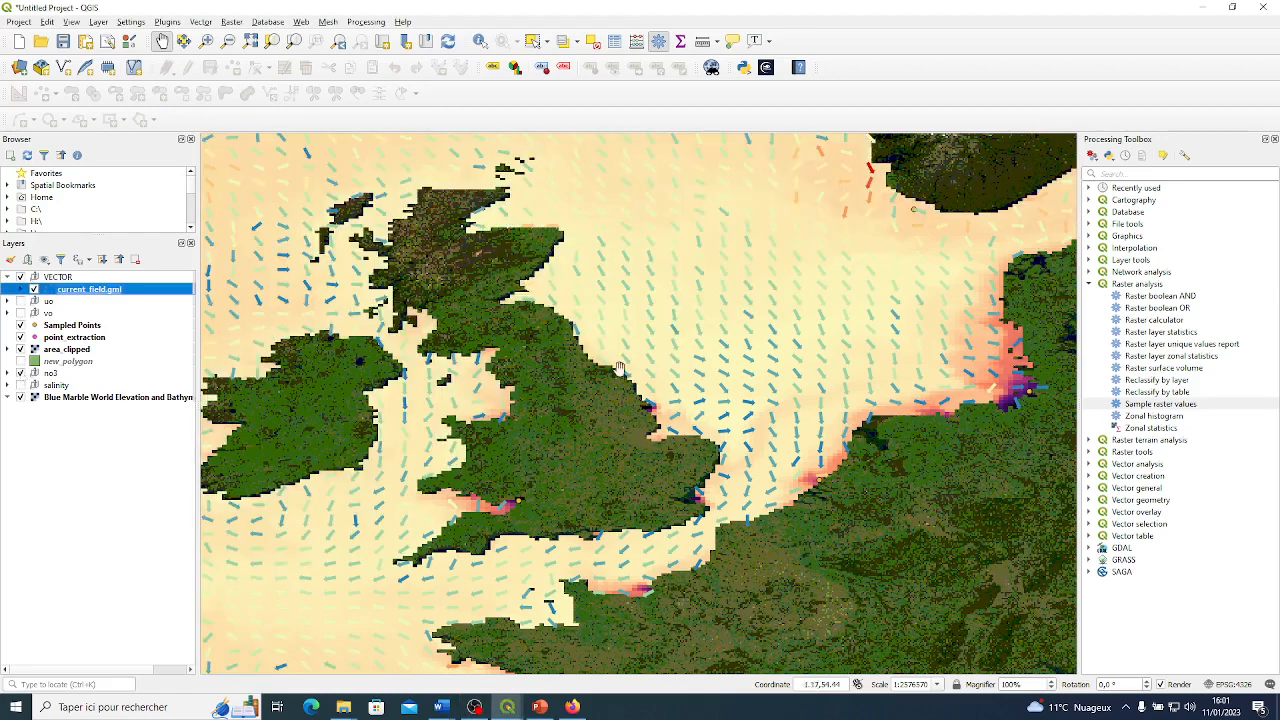
left_click_drag(796, 332, 766, 380)
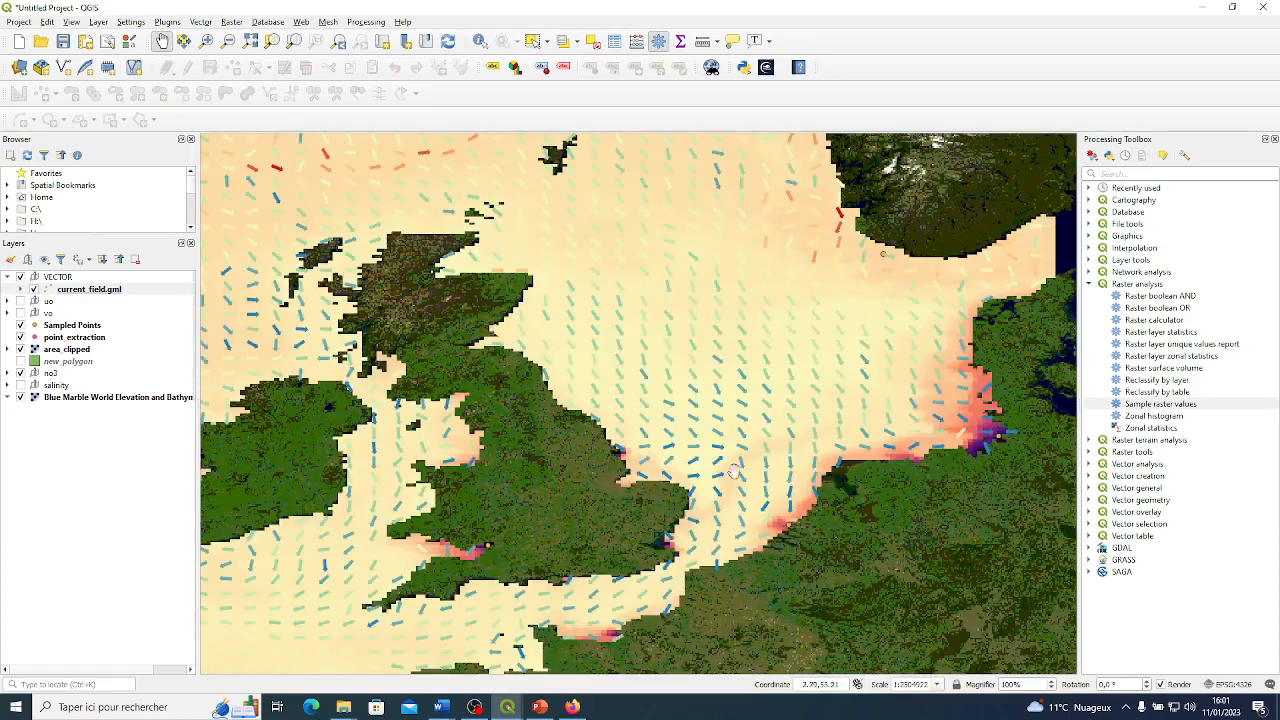
left_click_drag(733, 467, 771, 411)
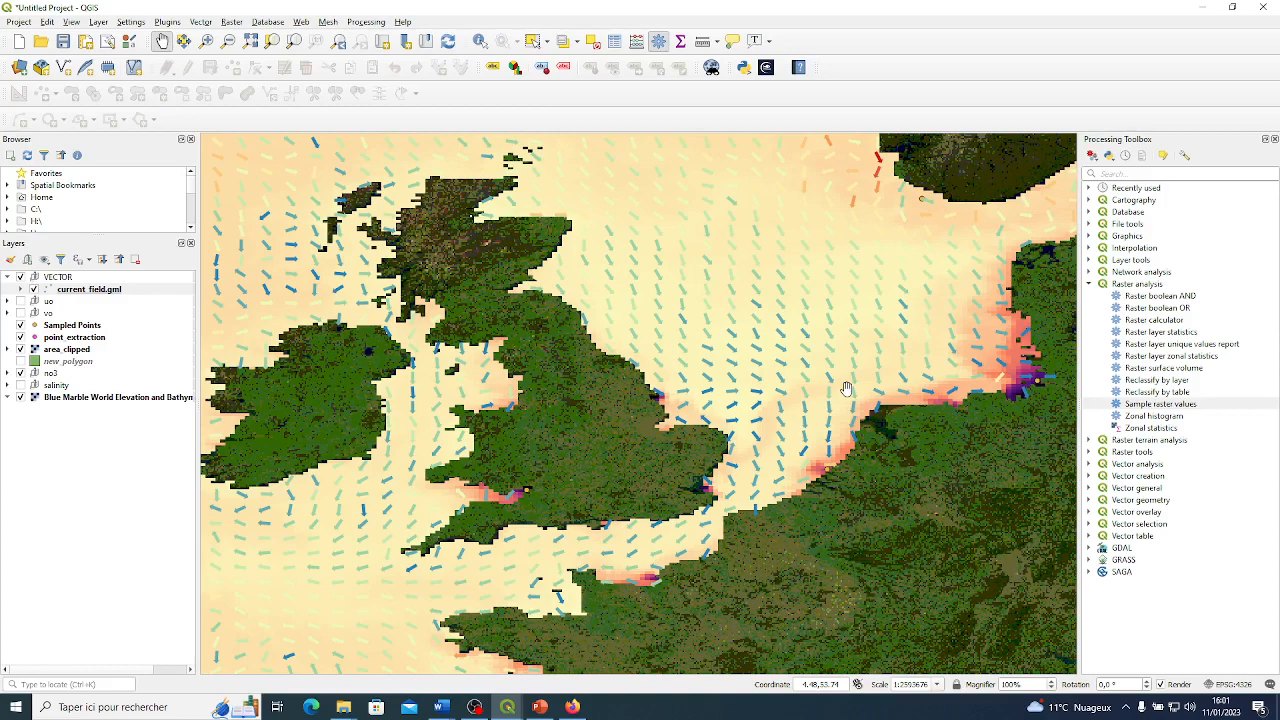
Examine the current directions against the nitrate concentrations along the North Sea coasts, the English Channel and the Atlantic.
scroll(960, 382, "up", 1)
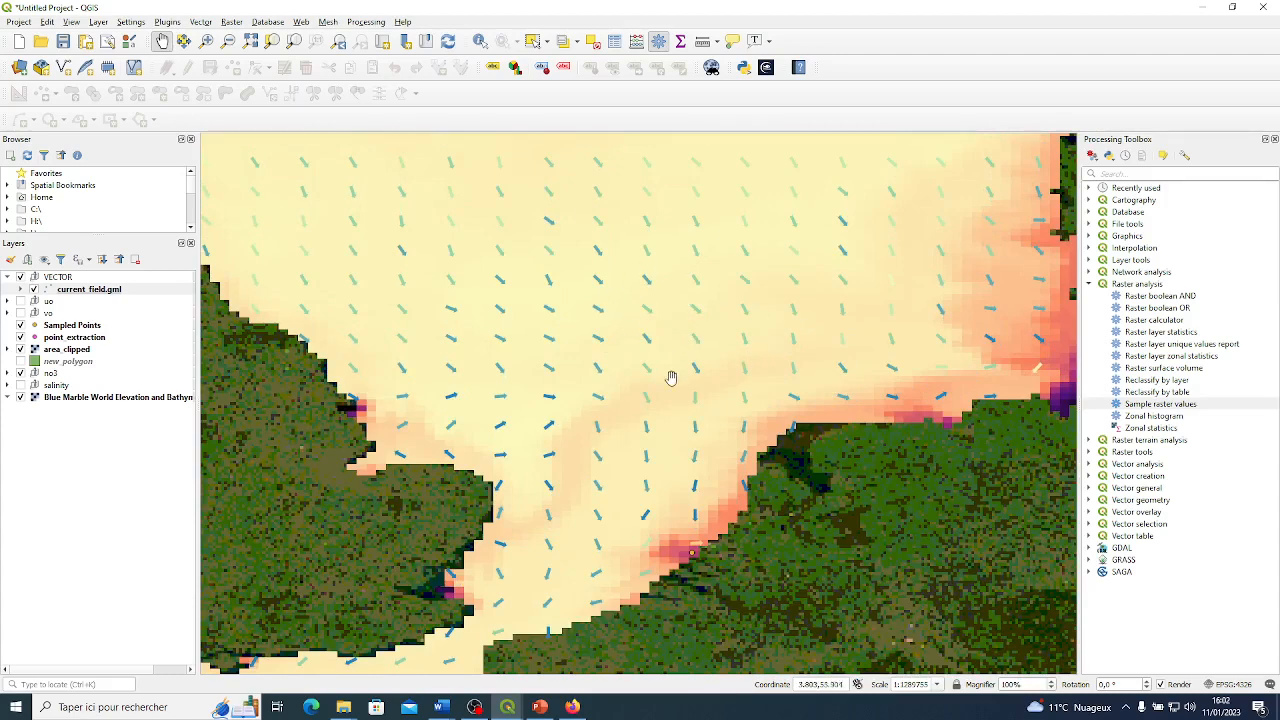
scroll(671, 378, "down", 1)
scroll(671, 378, "down", 1)
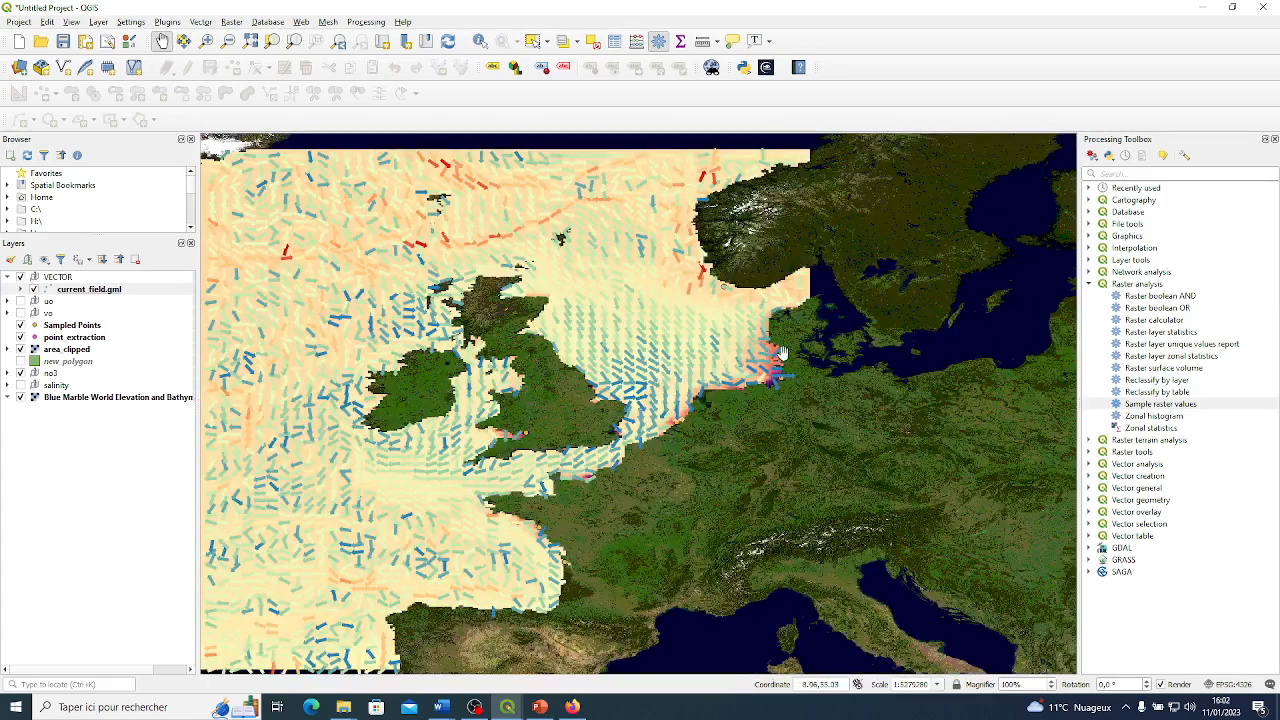
left_click_drag(597, 441, 687, 411)
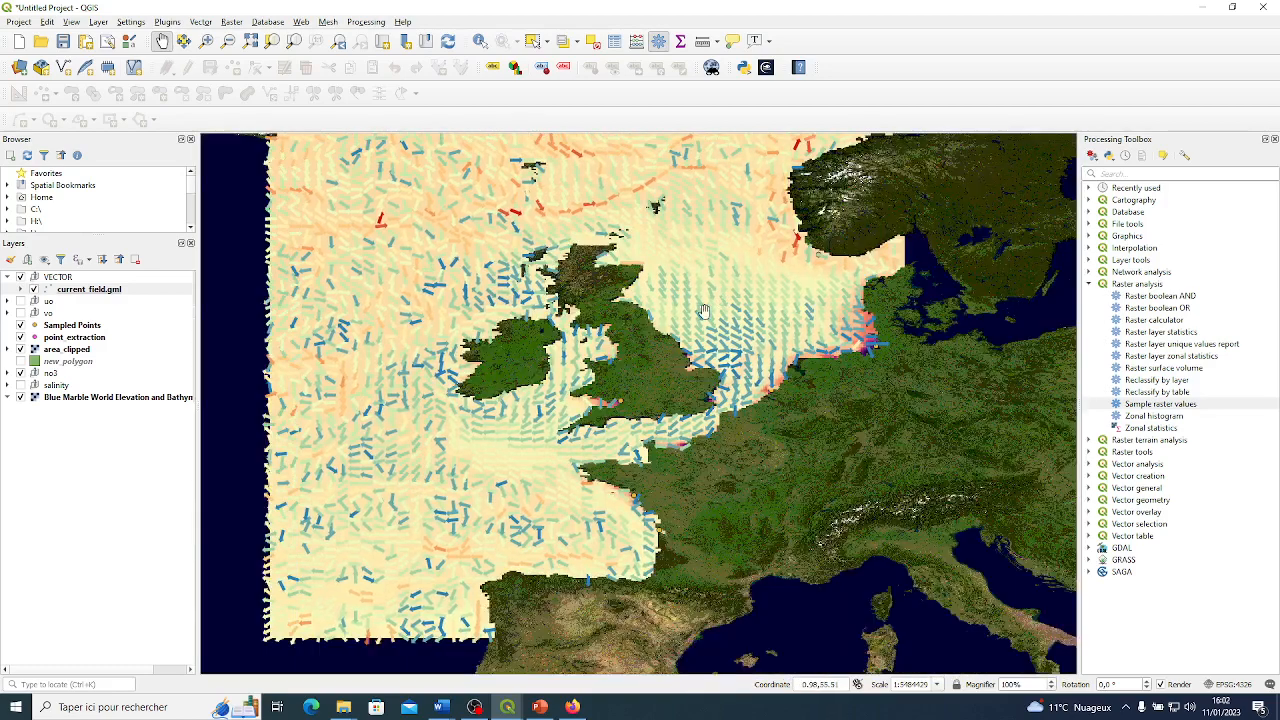
scroll(697, 321, "up", 2)
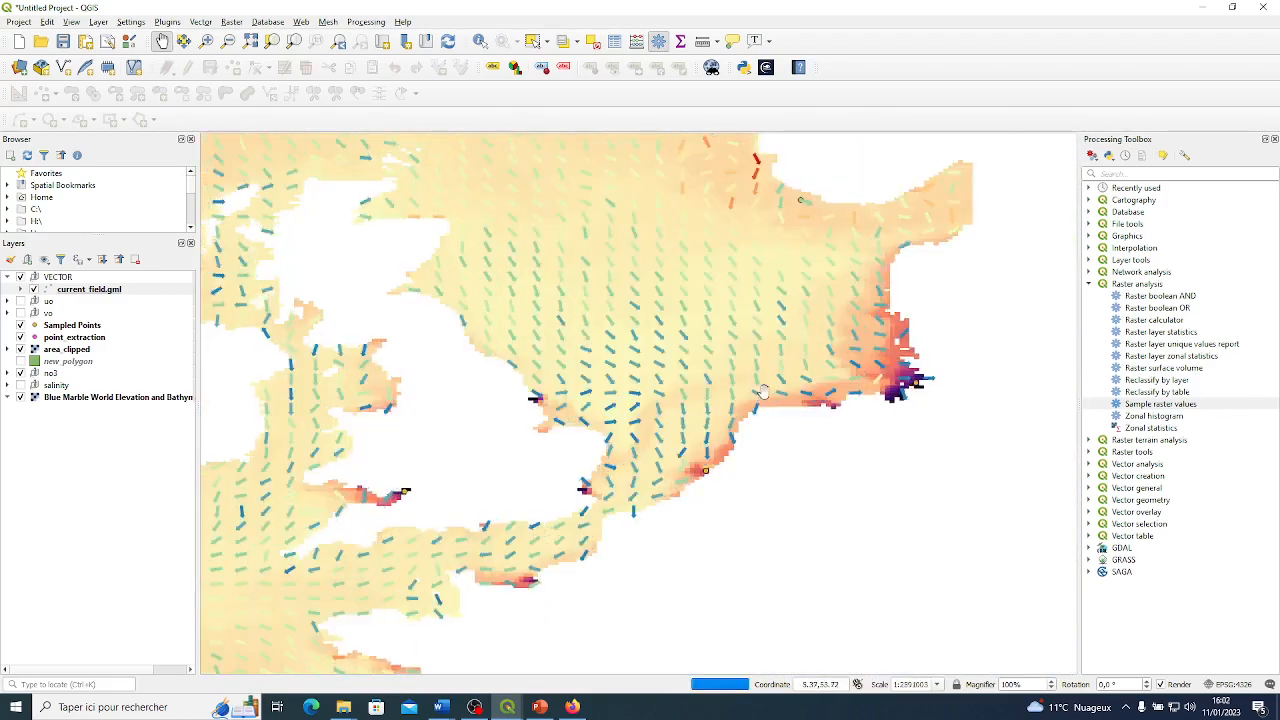
scroll(763, 392, "up", 1)
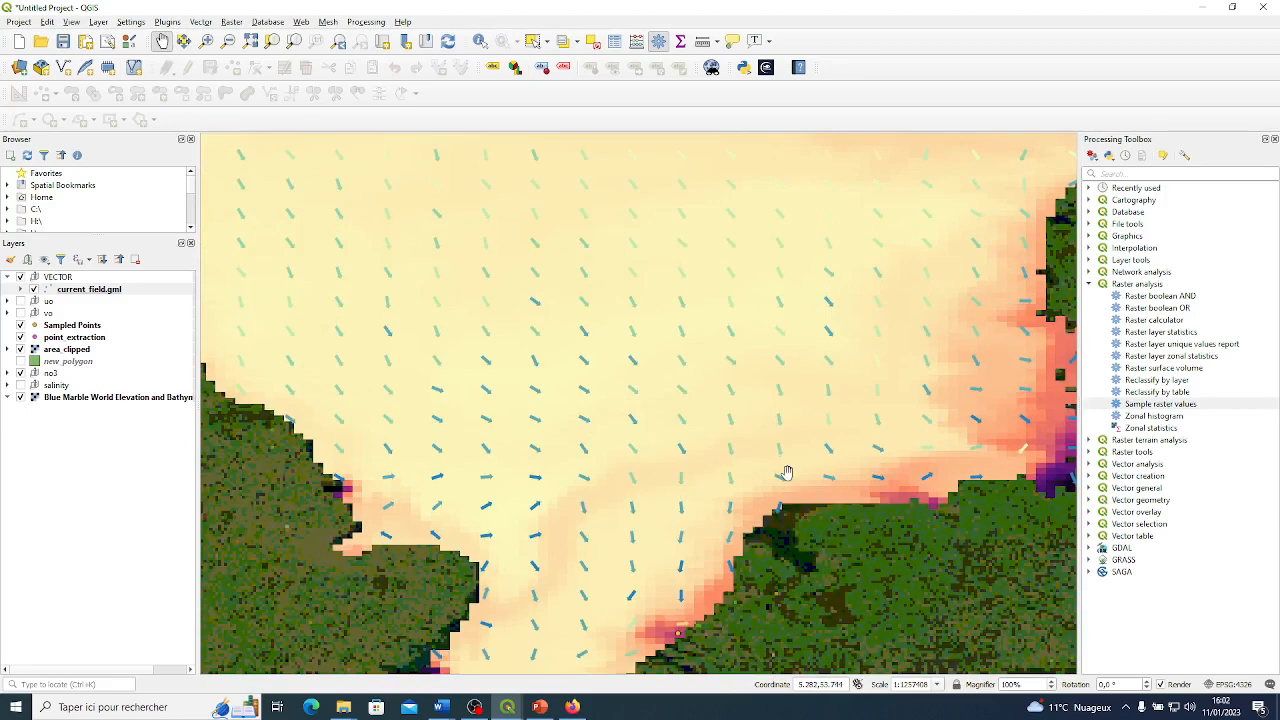
left_click_drag(716, 486, 776, 379)
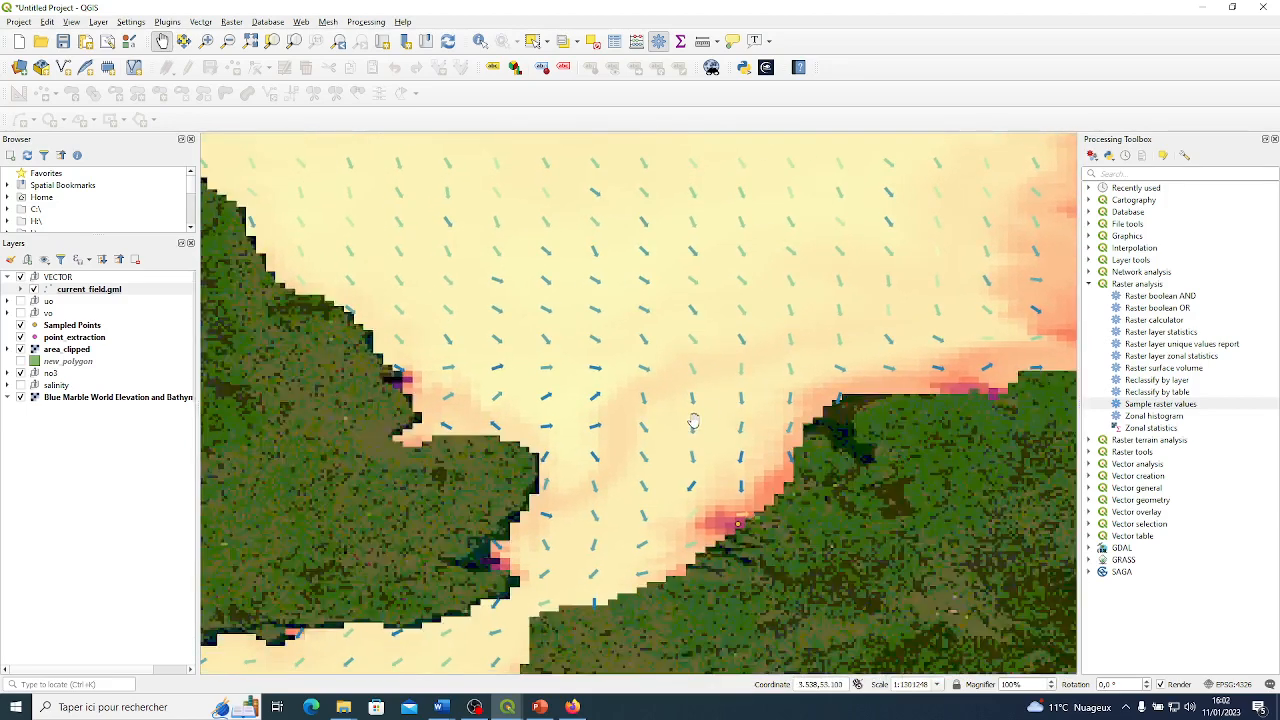
scroll(693, 421, "down", 1)
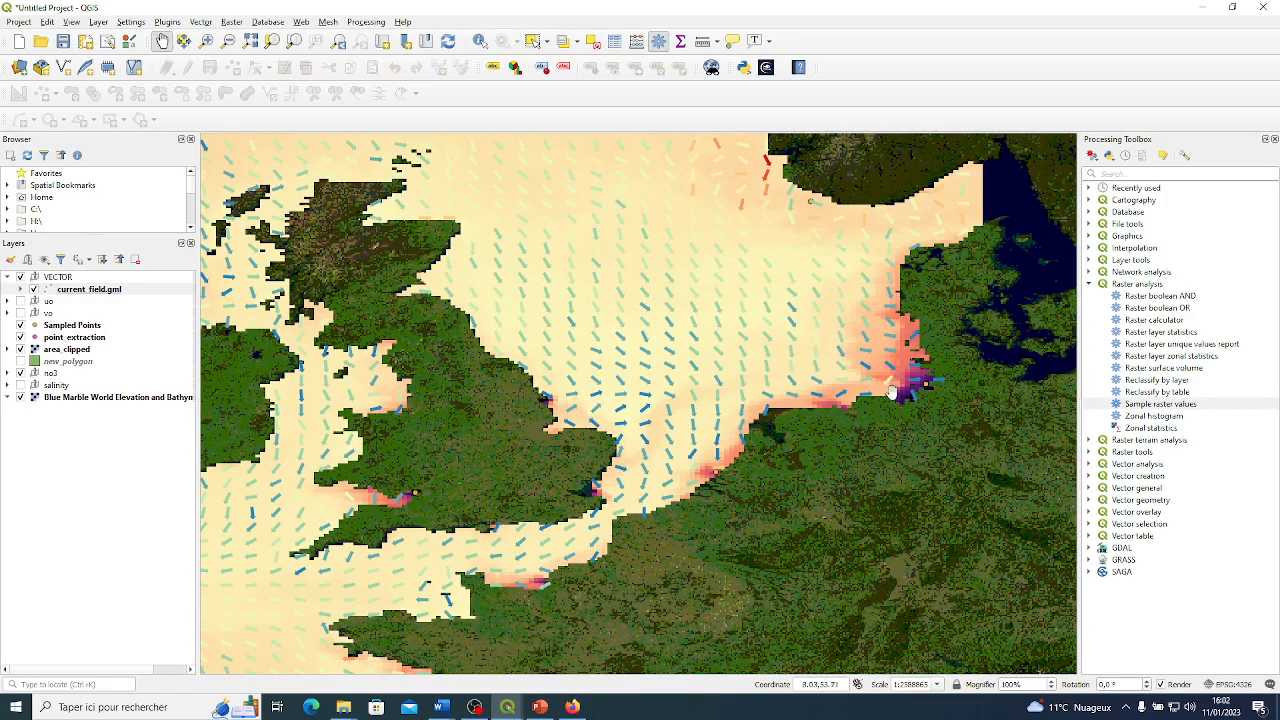
left_click_drag(446, 581, 662, 478)
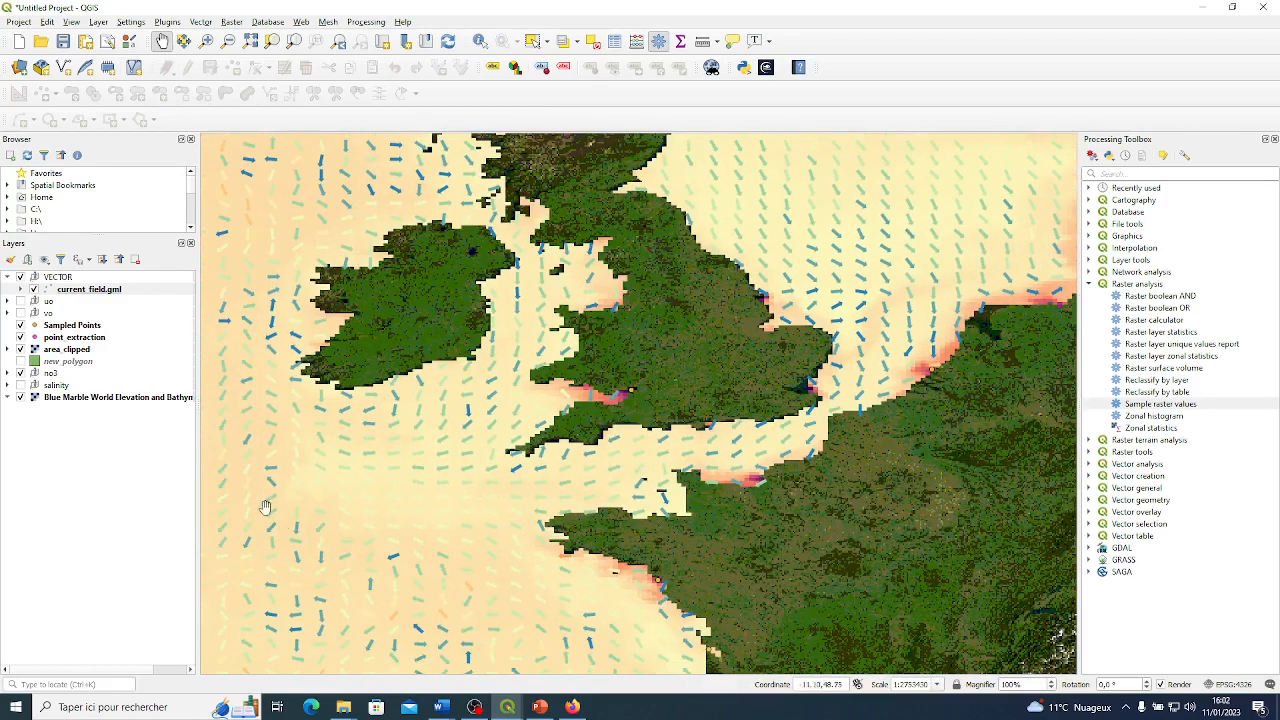
left_click_drag(315, 500, 508, 490)
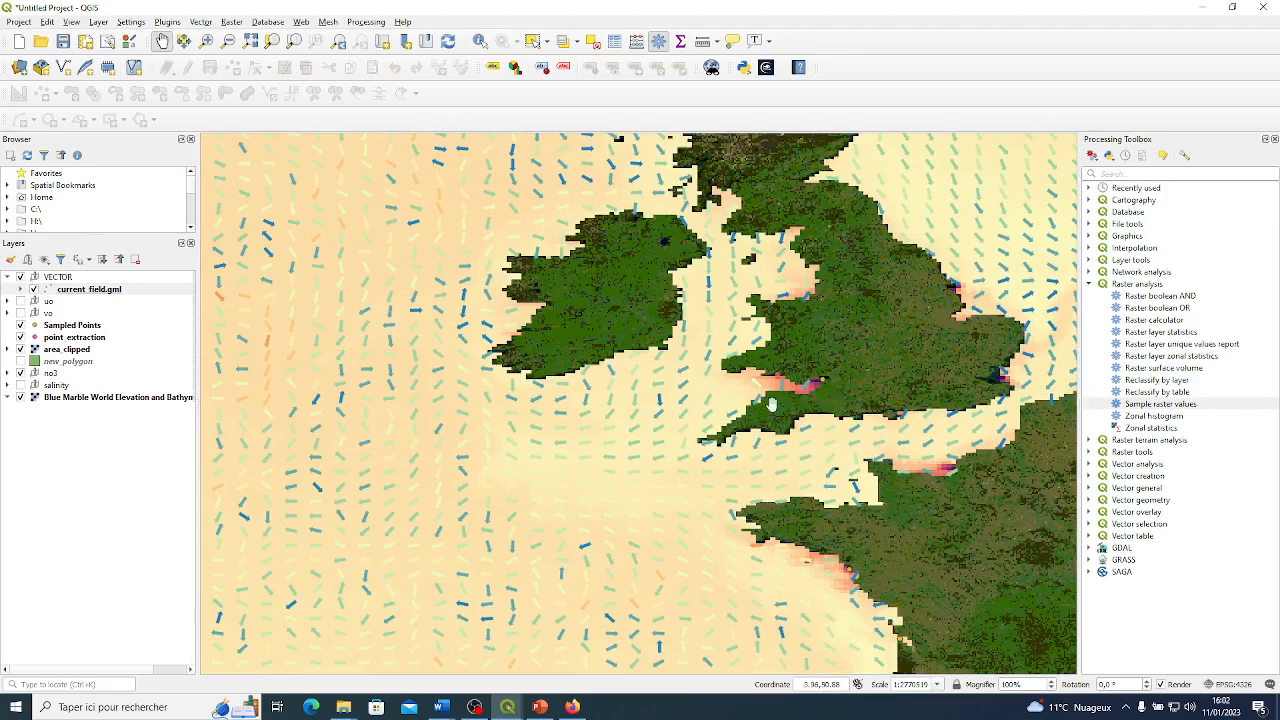
scroll(737, 394, "down", 1)
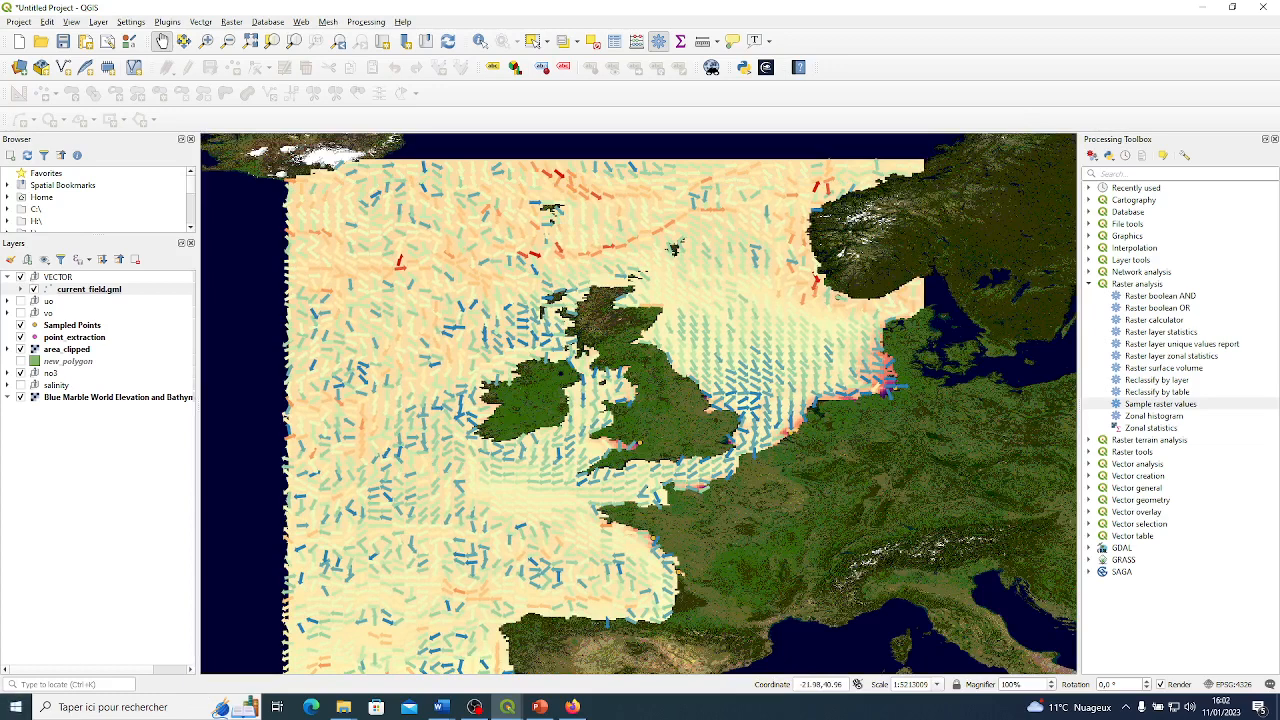
left_click(475, 707)
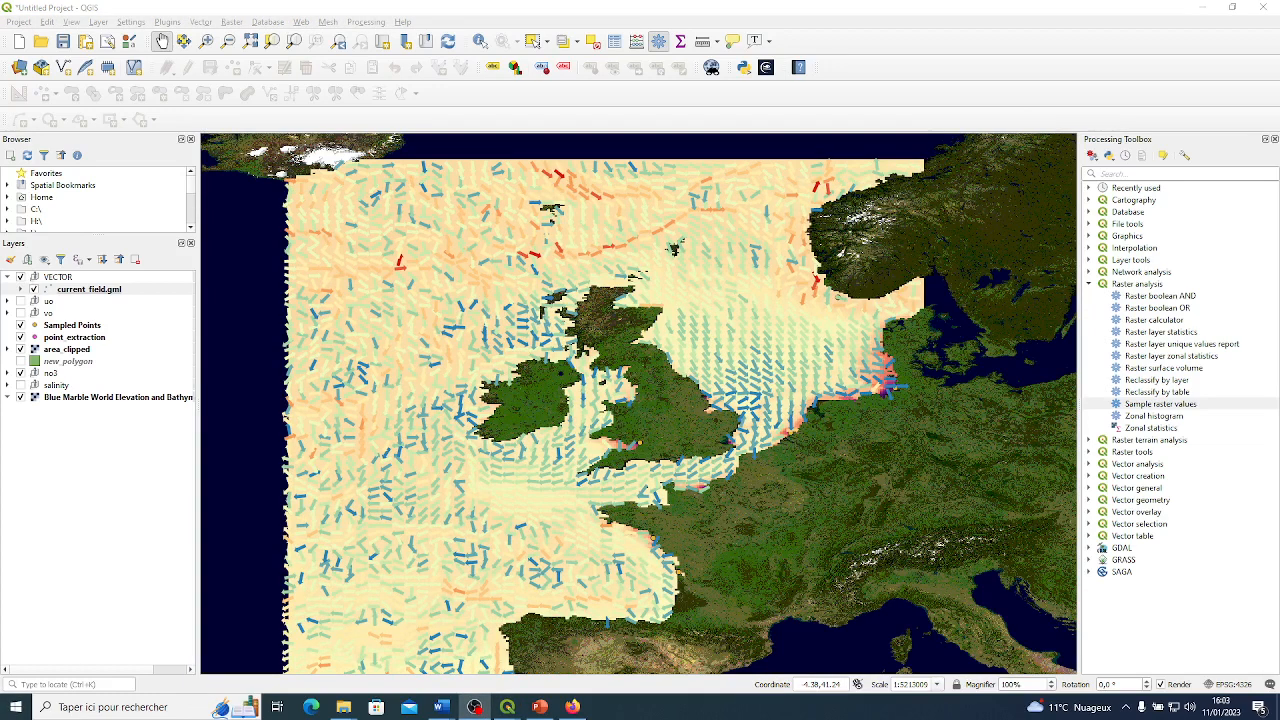